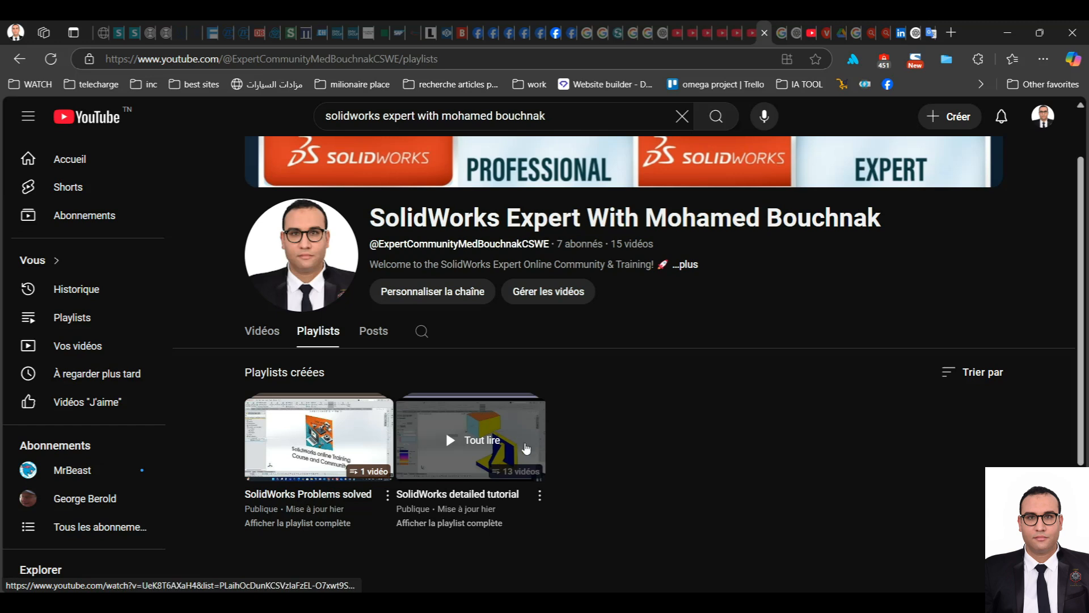
Switch from the browser to SOLIDWORKS and close the open empty part.
{"action": "left_click", "coordinate": [1000, 32]}
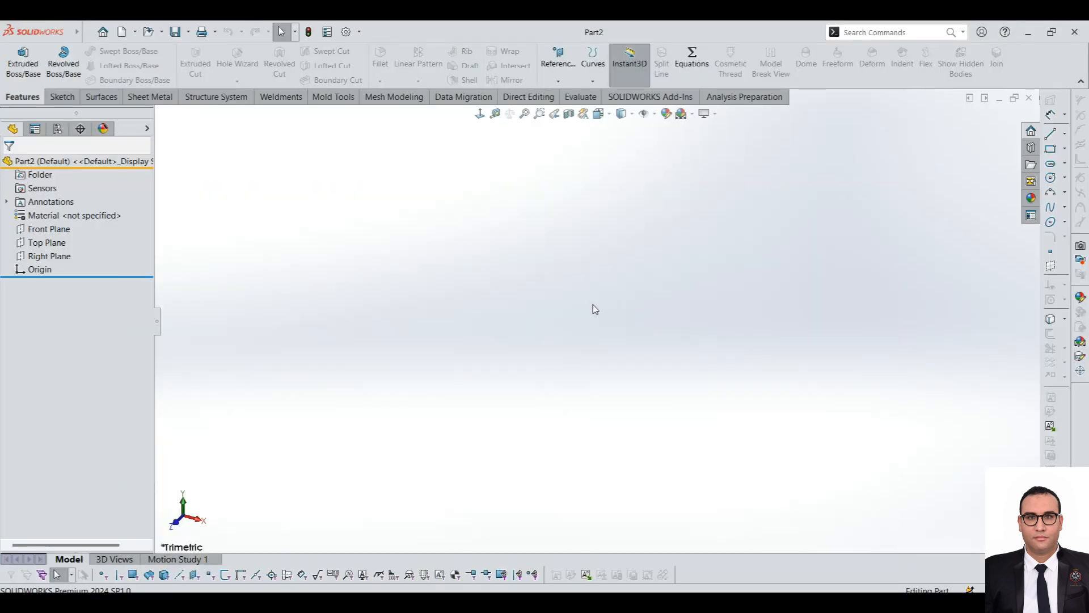
{"action": "left_click", "coordinate": [1029, 98]}
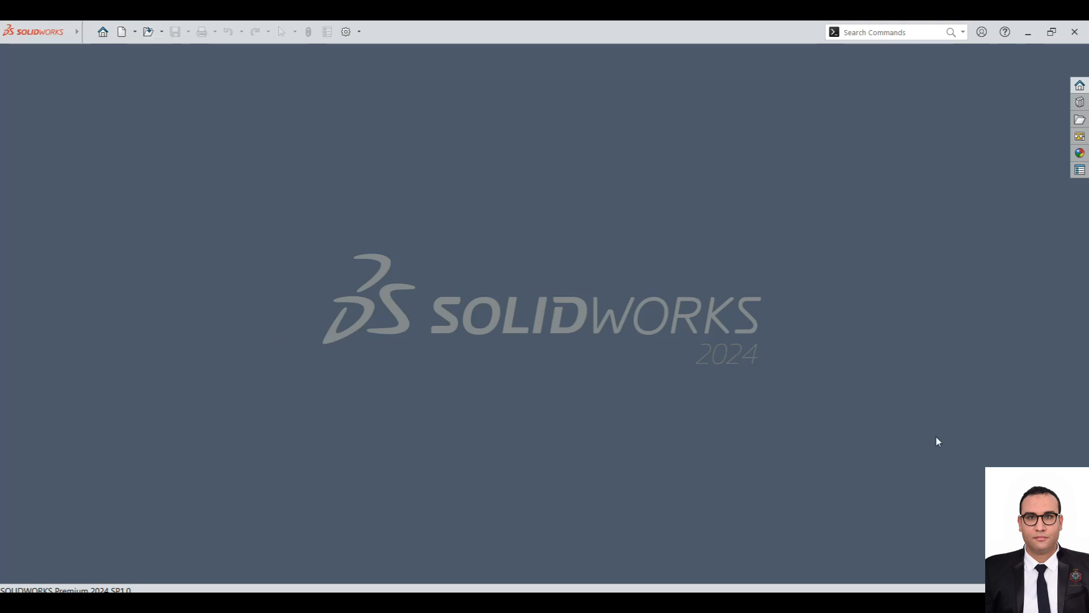
{"action": "left_click", "coordinate": [103, 31]}
{"action": "left_click_drag", "start_coordinate": [499, 113], "coordinate": [608, 97]}
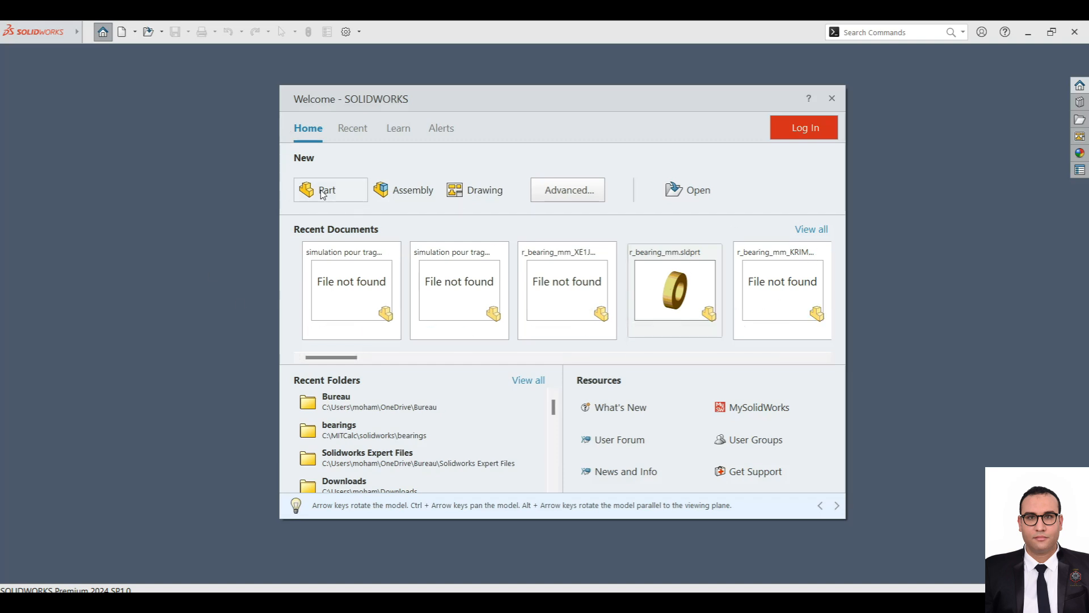
{"action": "left_click", "coordinate": [833, 99]}
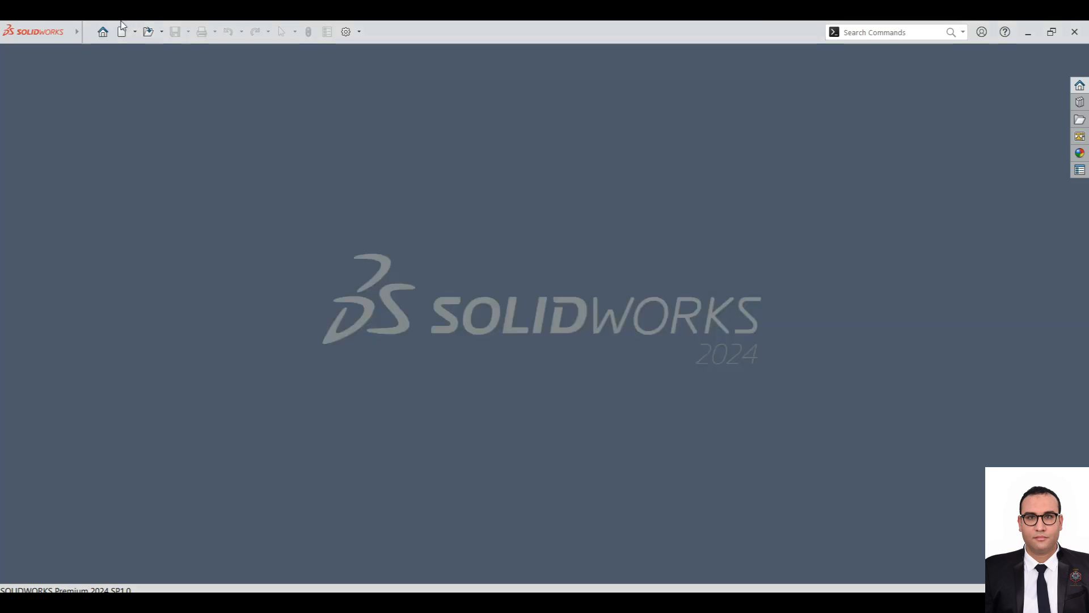
{"action": "left_click", "coordinate": [121, 32]}
{"action": "left_click", "coordinate": [426, 253]}
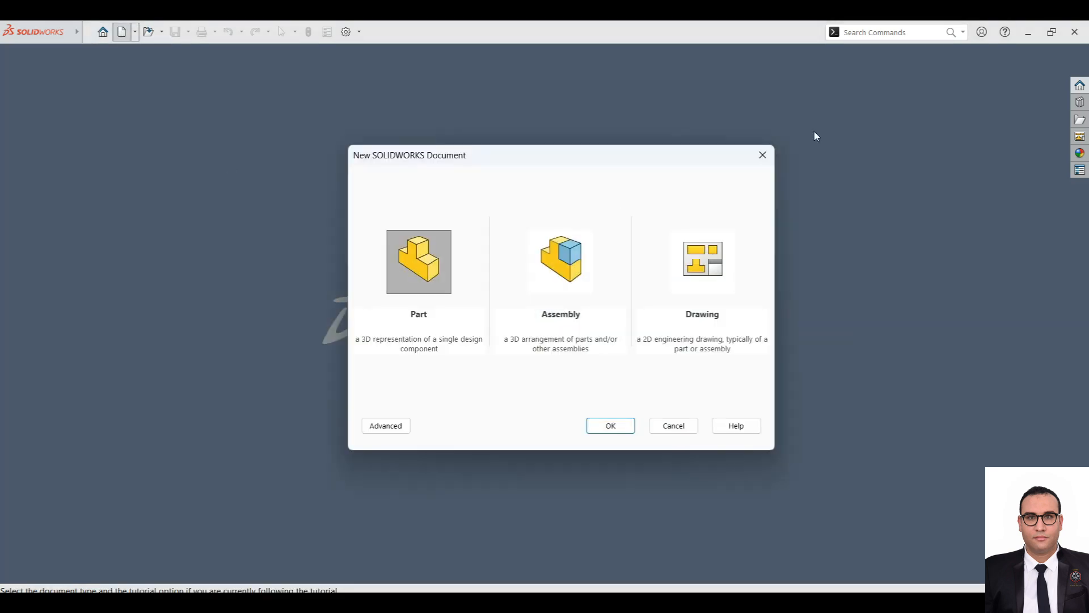
{"action": "left_click", "coordinate": [771, 155]}
{"action": "left_click", "coordinate": [88, 32]}
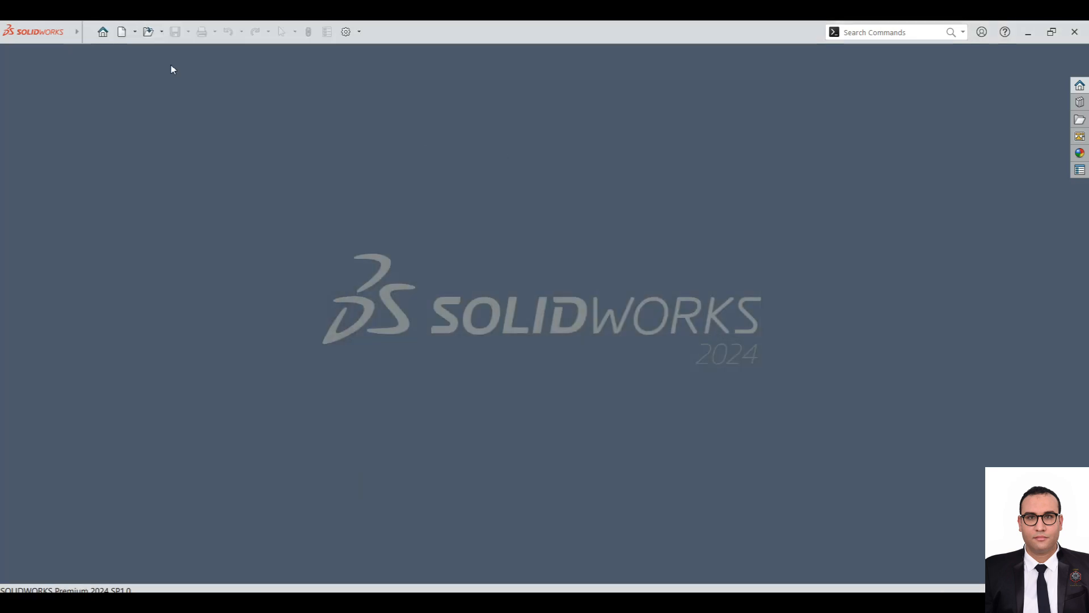
Create a new part document.
{"action": "left_click", "coordinate": [122, 32]}
{"action": "double_click", "coordinate": [417, 252]}
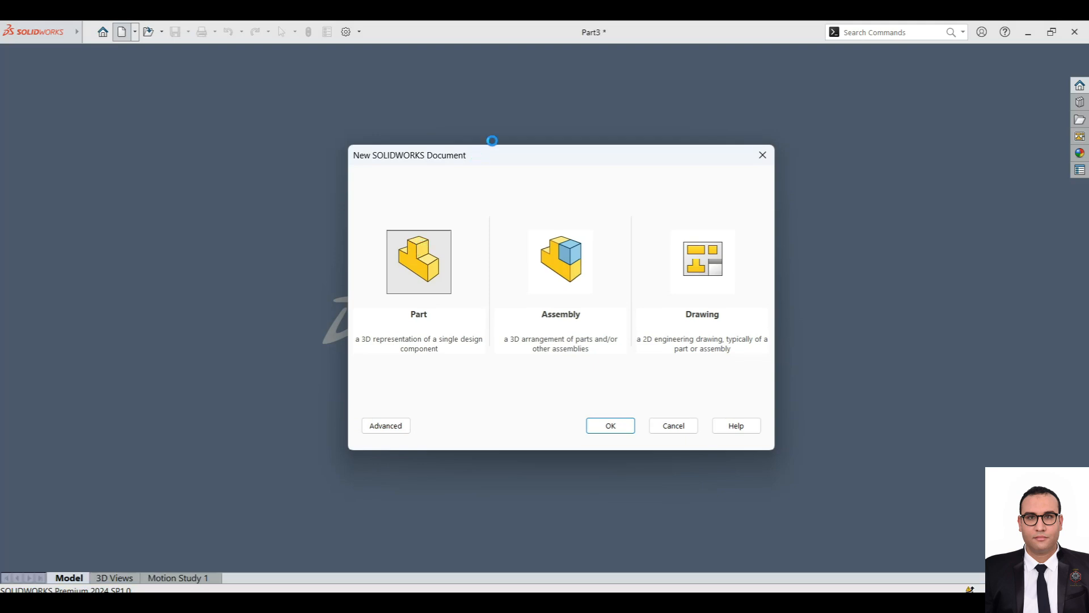
Review the available sketch, feature, surface, sheet metal, weldment and mold tool commands.
{"action": "left_click", "coordinate": [61, 97]}
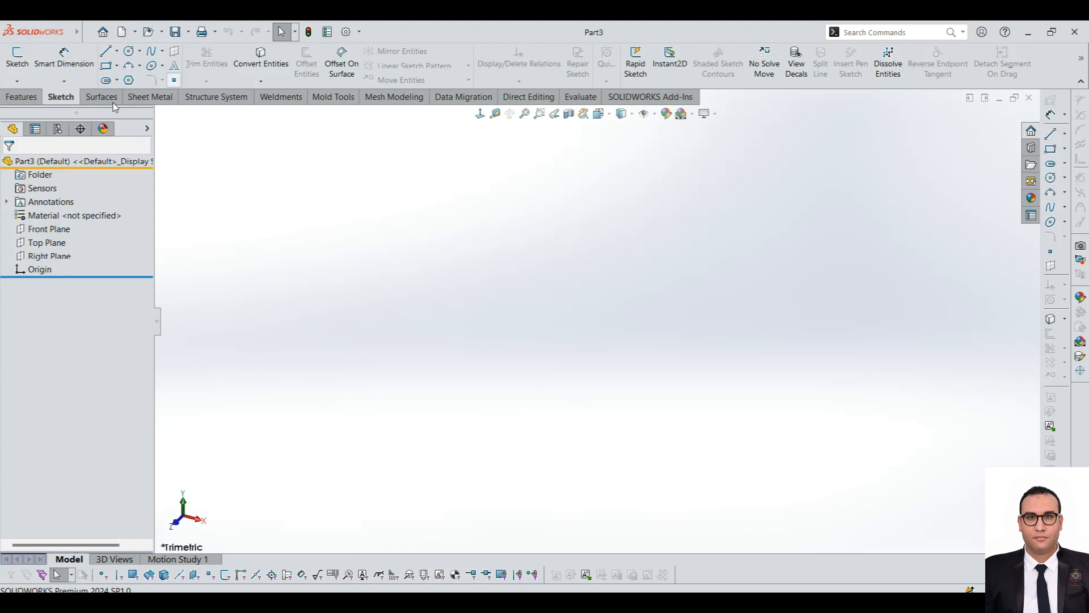
{"action": "left_click", "coordinate": [17, 98]}
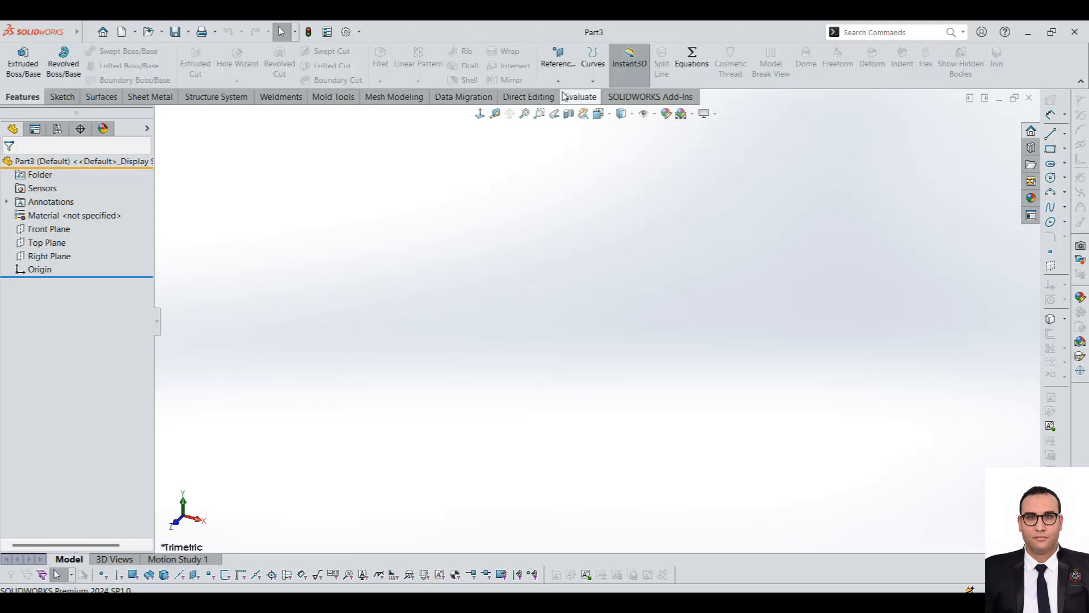
{"action": "mouse_move", "coordinate": [3, 37]}
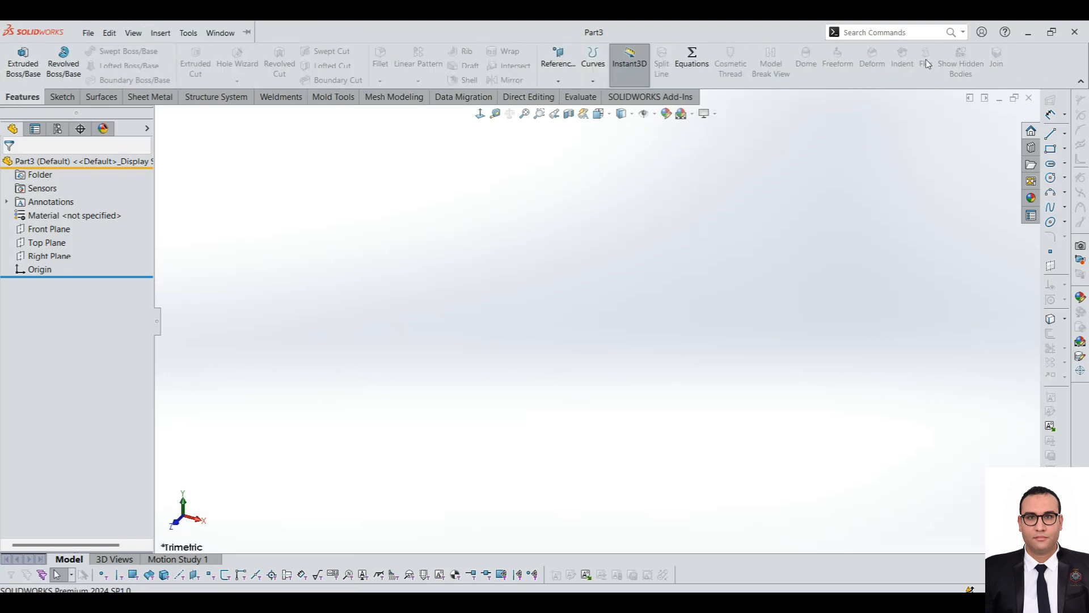
{"action": "left_click", "coordinate": [88, 33]}
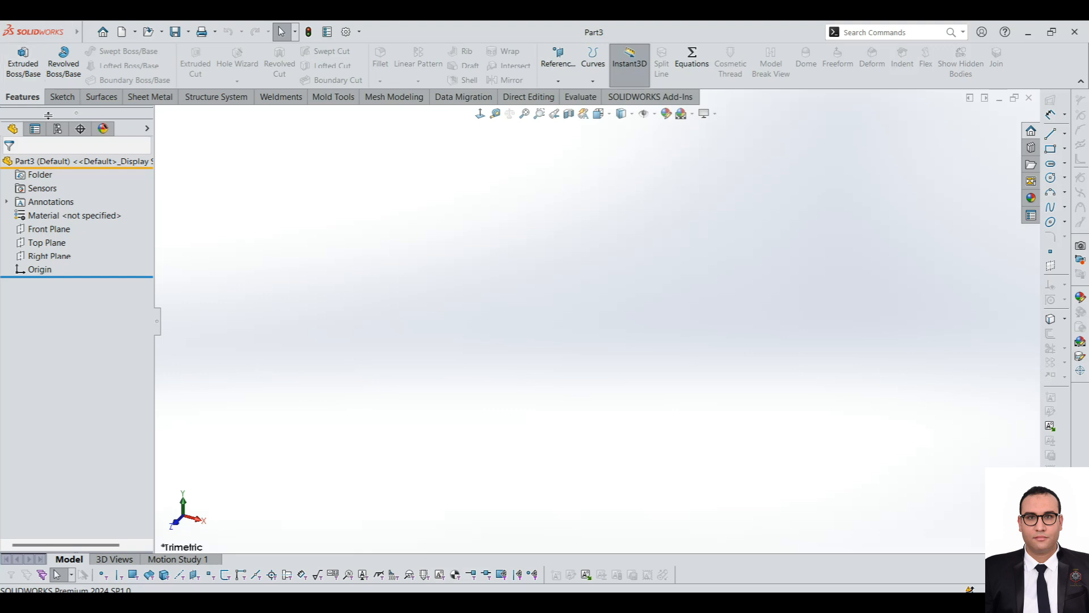
{"action": "left_click", "coordinate": [101, 97]}
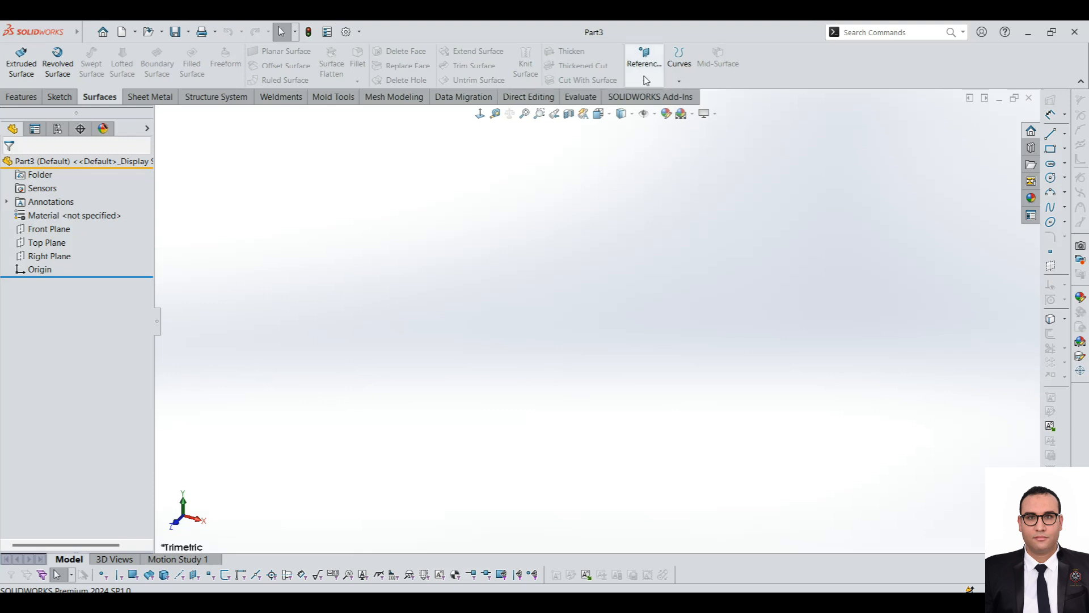
{"action": "left_click", "coordinate": [163, 102]}
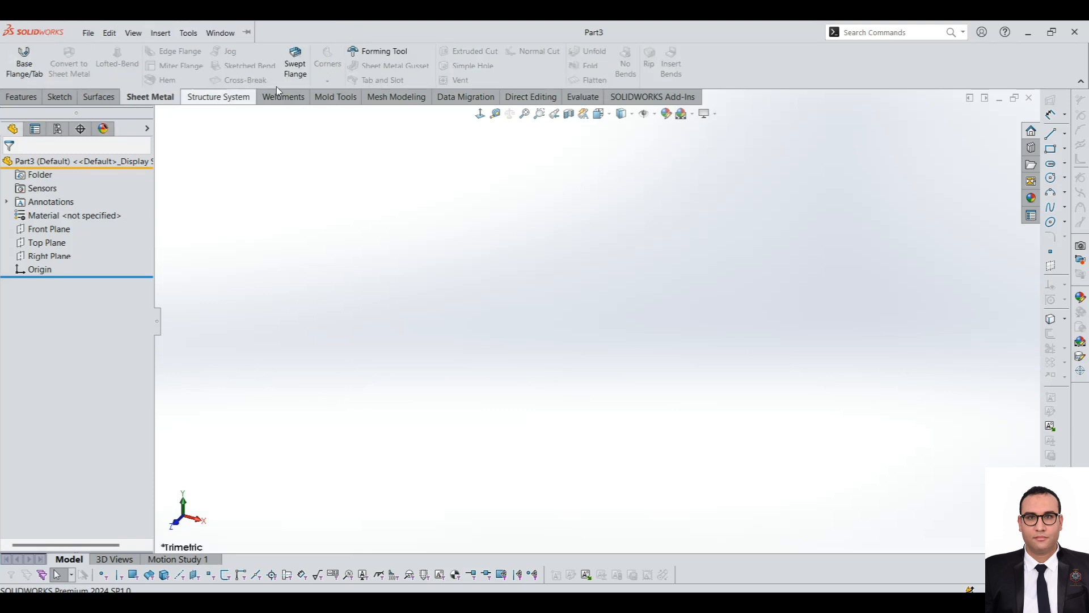
{"action": "left_click", "coordinate": [189, 32]}
{"action": "left_click", "coordinate": [461, 231]}
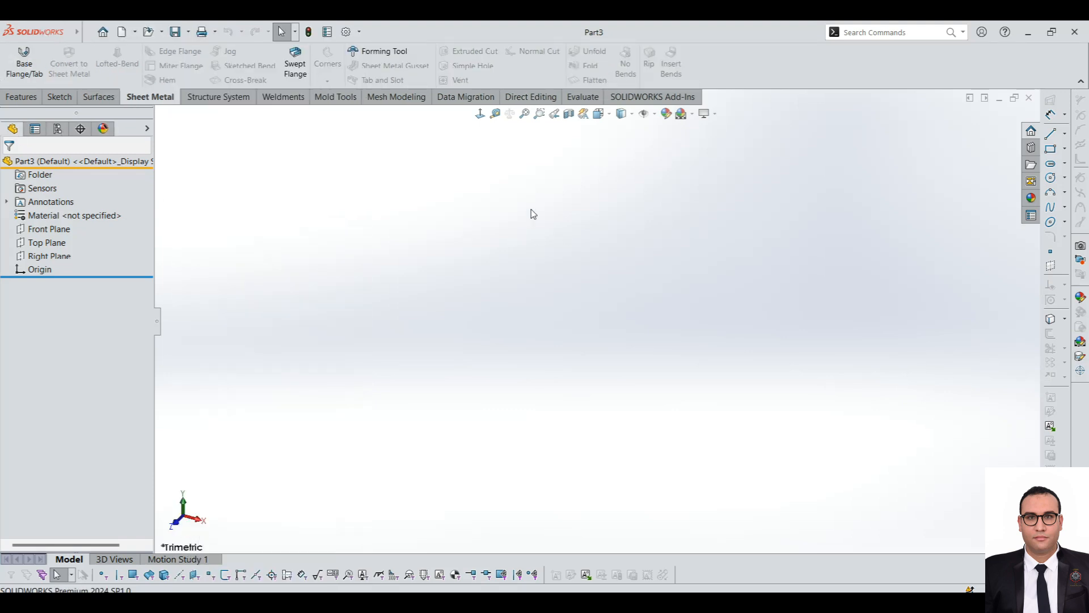
{"action": "left_click", "coordinate": [286, 97]}
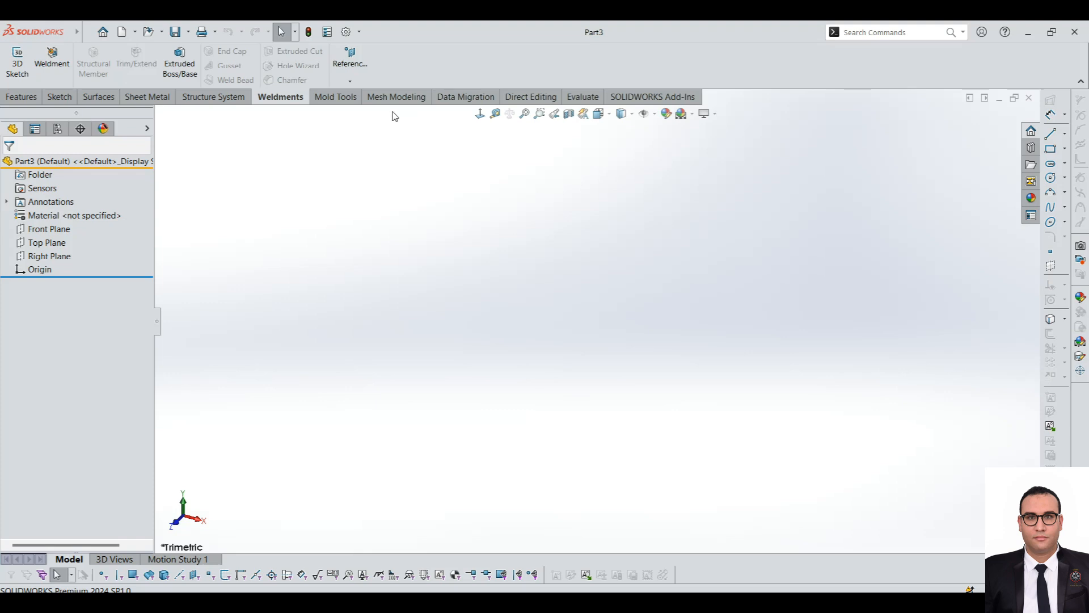
{"action": "left_click", "coordinate": [340, 99]}
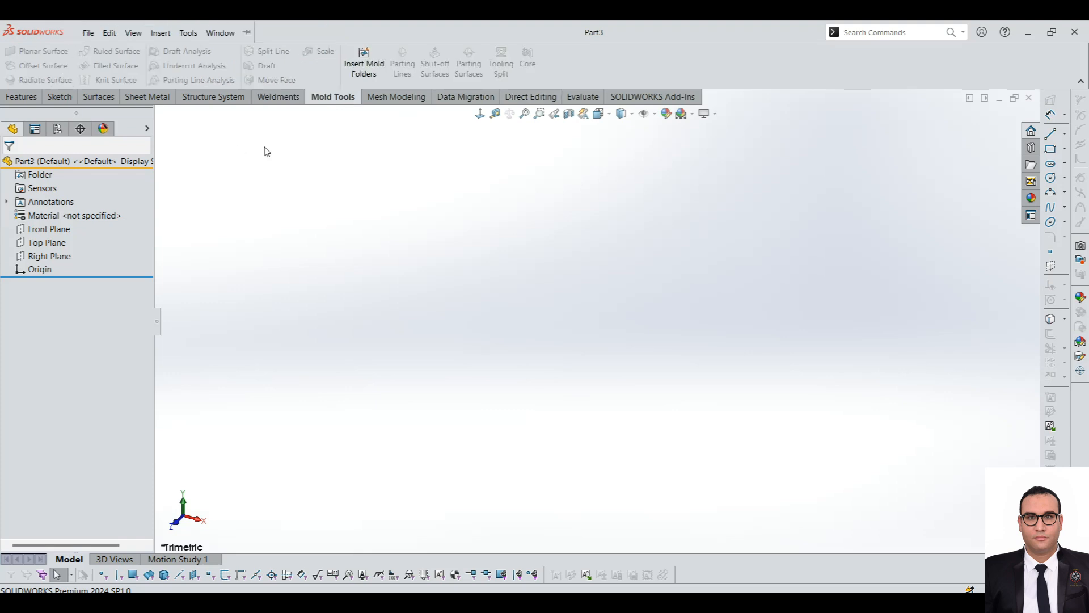
{"action": "left_click", "coordinate": [88, 33]}
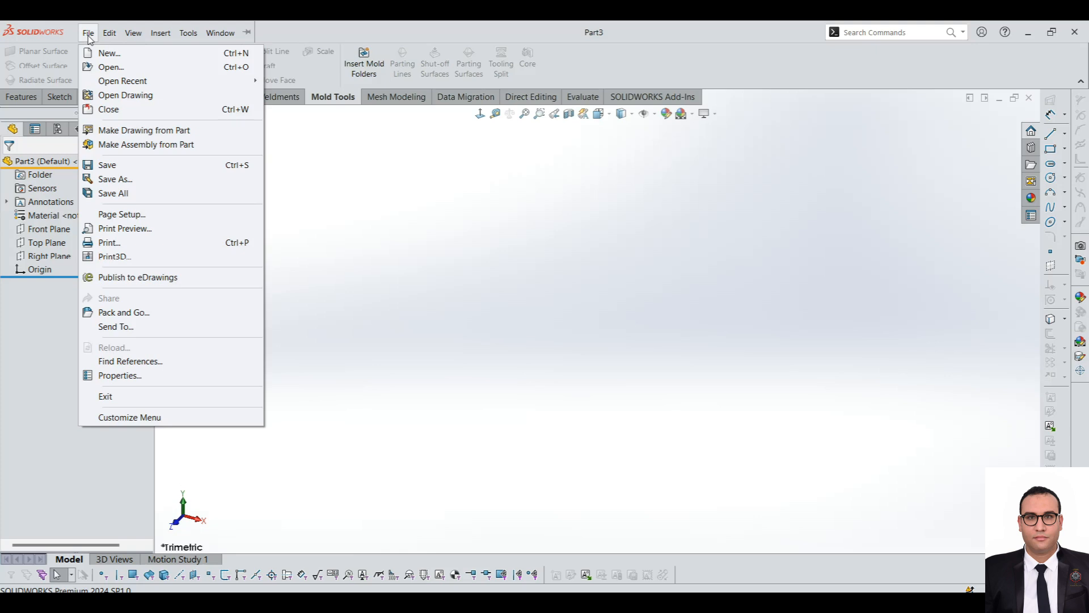
{"action": "left_click", "coordinate": [109, 53]}
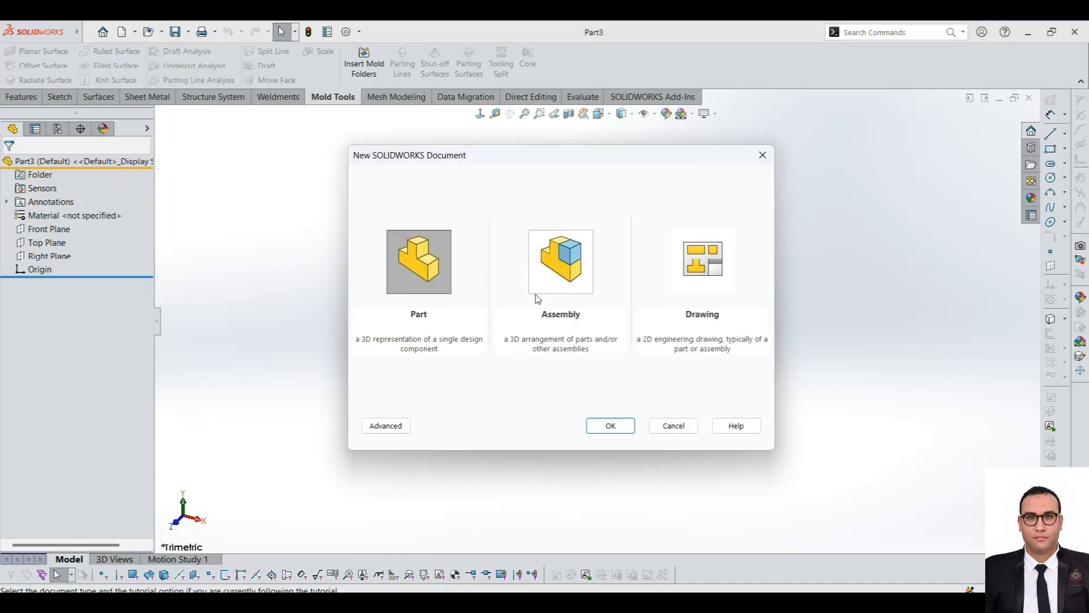
{"action": "left_click", "coordinate": [770, 155]}
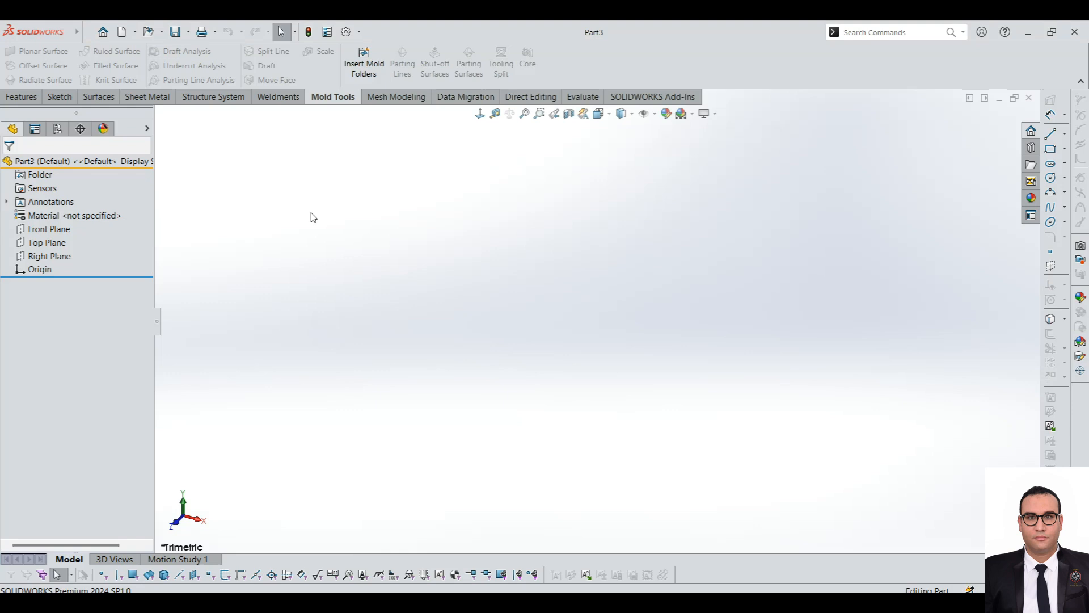
{"action": "left_click", "coordinate": [60, 97]}
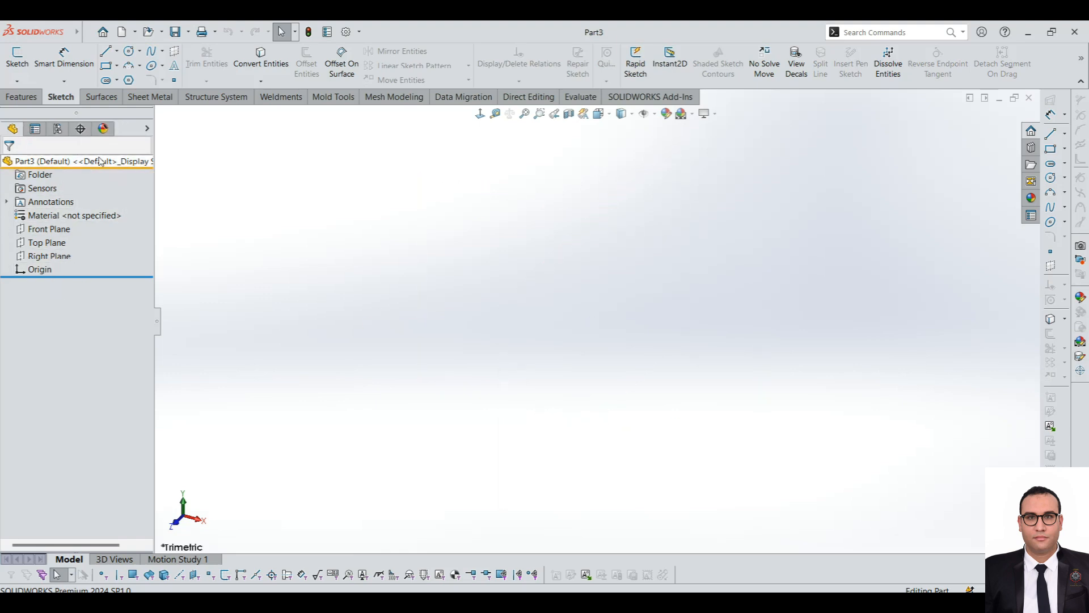
{"action": "left_click", "coordinate": [35, 130]}
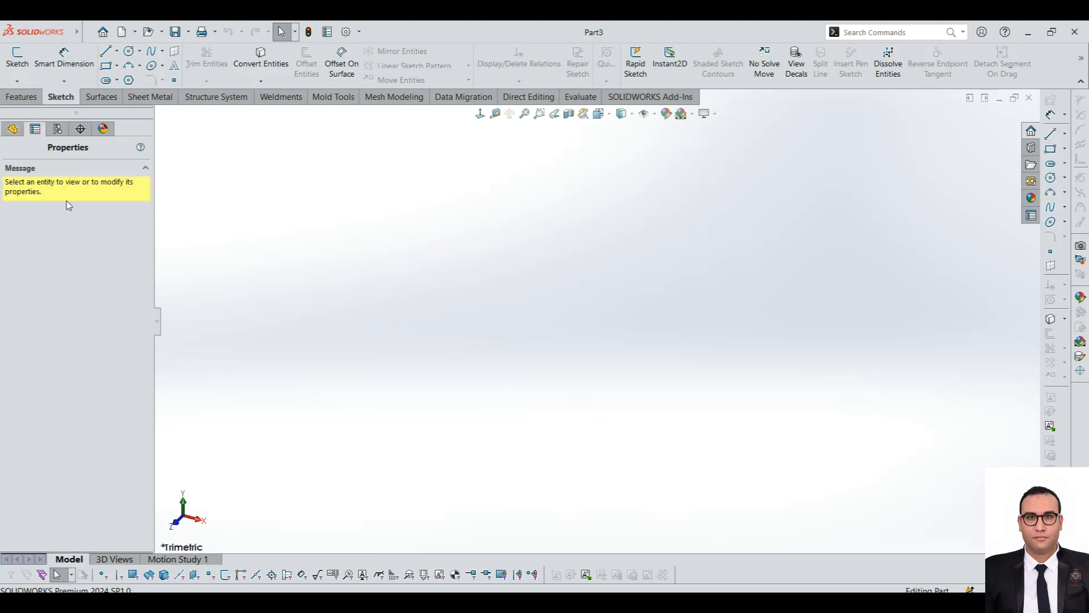
{"action": "left_click", "coordinate": [13, 129]}
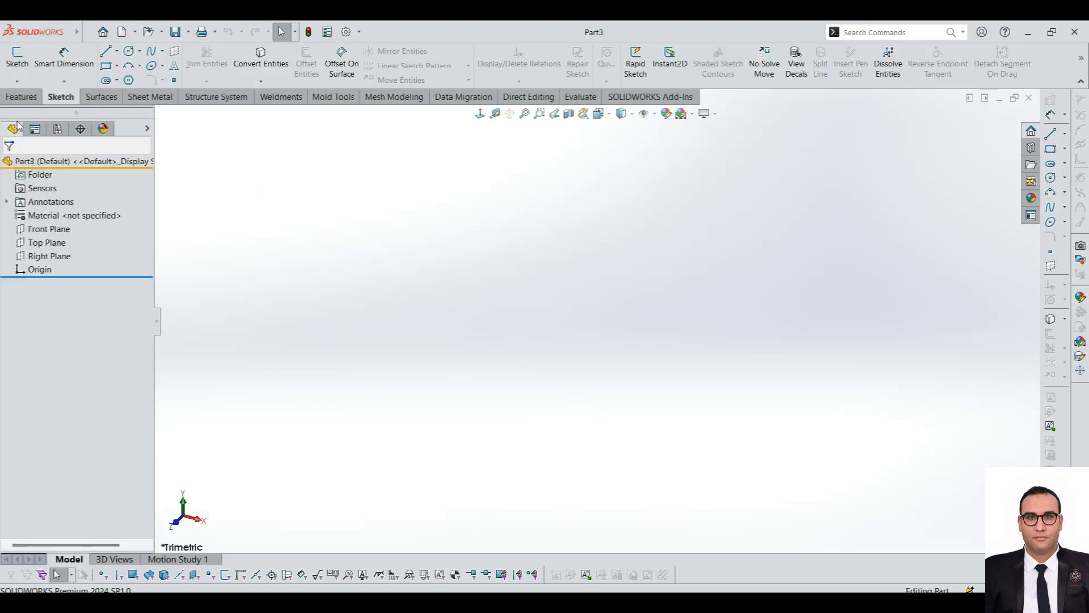
Show the Front, Top and Right planes together in the model view and hide them again.
{"action": "left_click", "coordinate": [57, 230]}
{"action": "left_click", "coordinate": [55, 257], "text": "shift"}
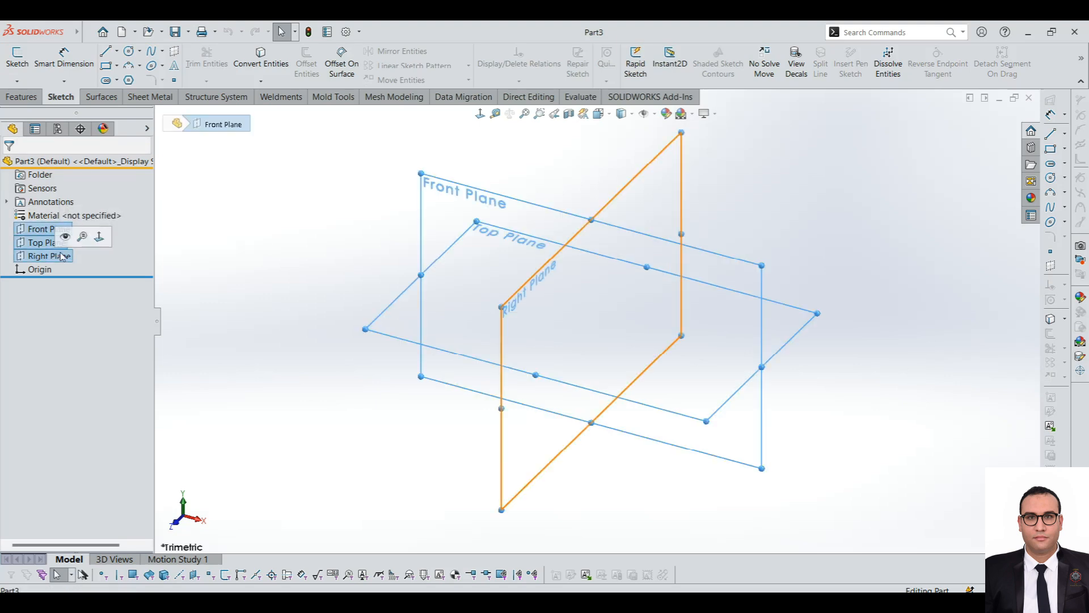
{"action": "left_click", "coordinate": [343, 257]}
{"action": "left_click", "coordinate": [48, 242]}
{"action": "left_click", "coordinate": [59, 232]}
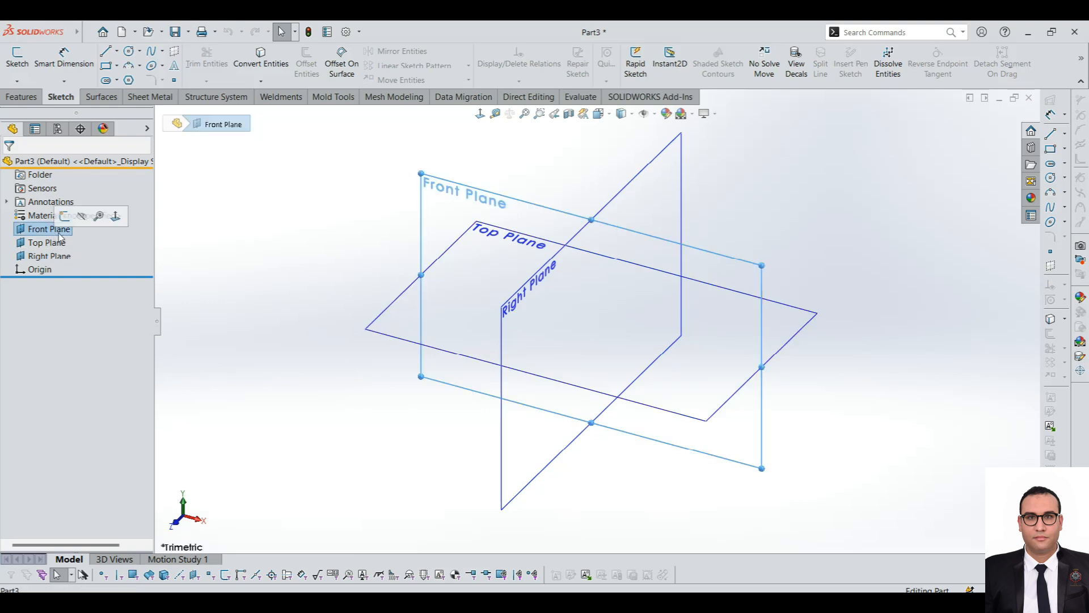
{"action": "left_click", "coordinate": [49, 256], "text": "shift"}
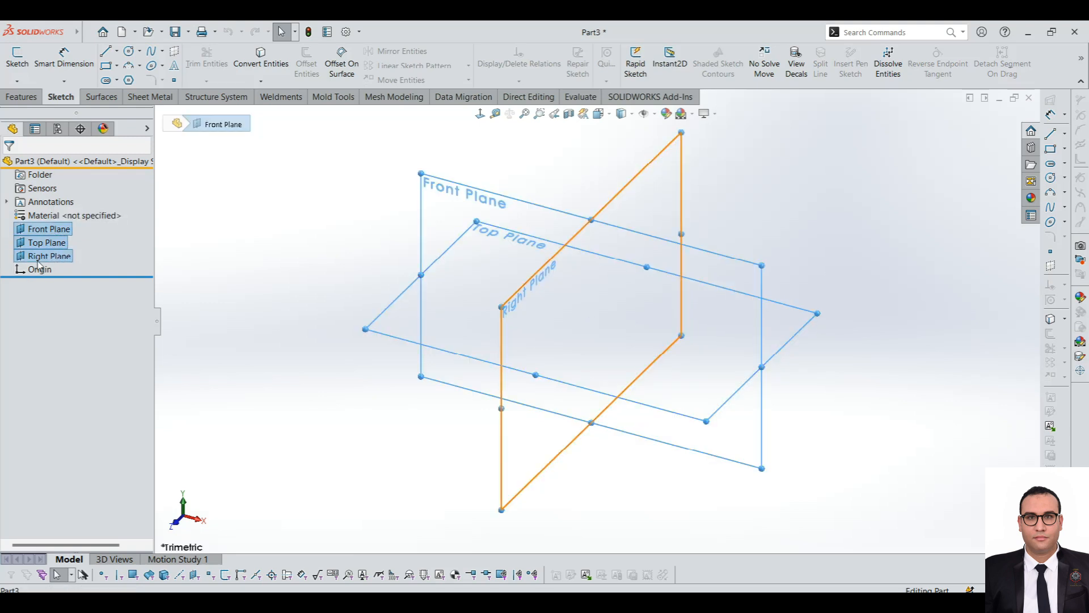
{"action": "left_click", "coordinate": [46, 245]}
Start a new sketch on the Front Plane.
{"action": "left_click", "coordinate": [49, 229]}
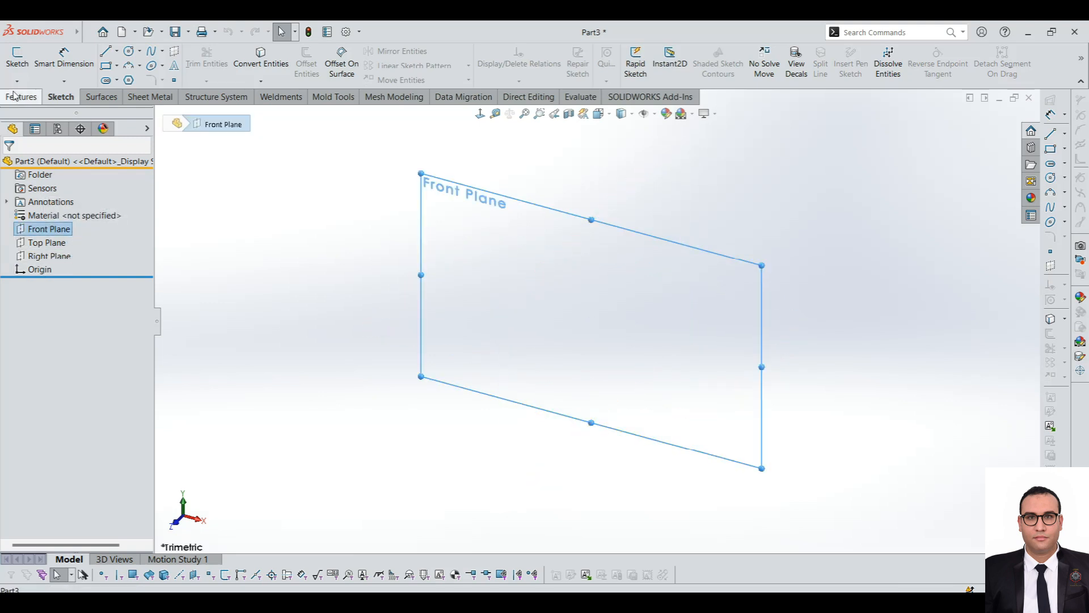
{"action": "right_click", "coordinate": [527, 253]}
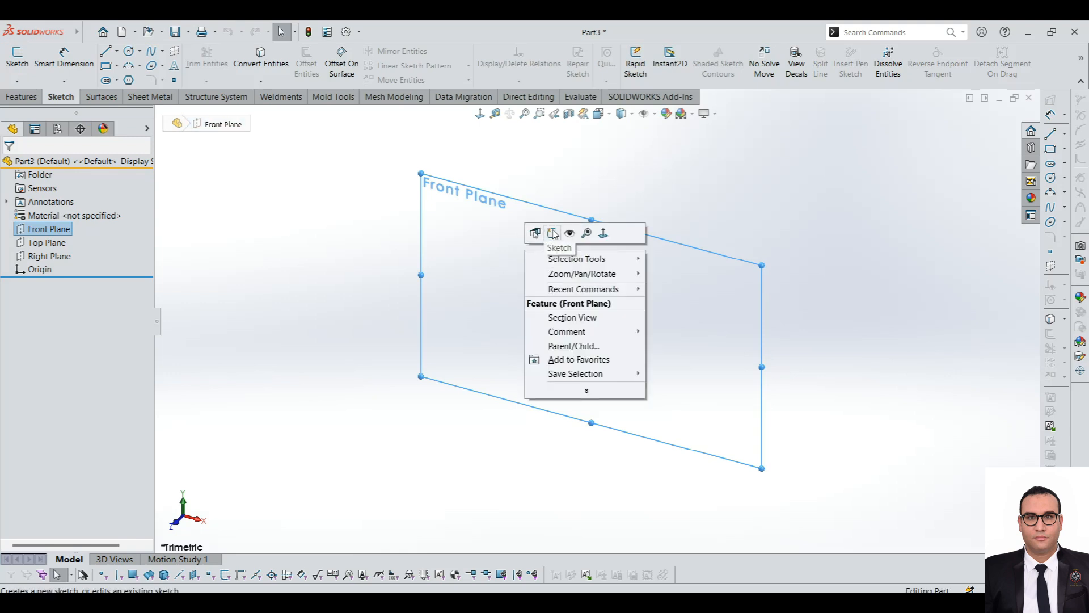
{"action": "left_click", "coordinate": [268, 230]}
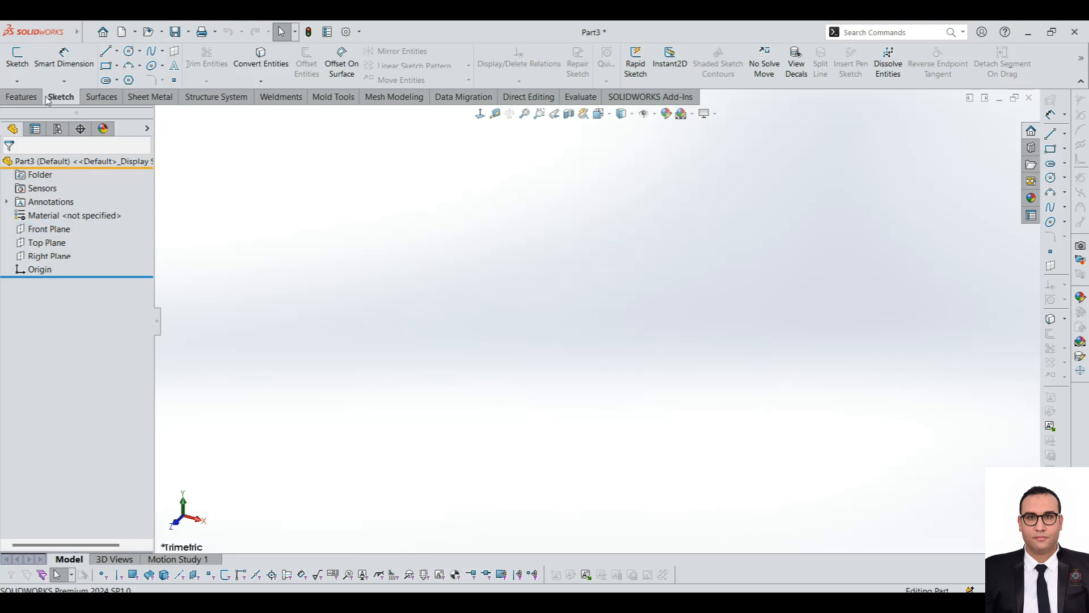
{"action": "left_click", "coordinate": [53, 229]}
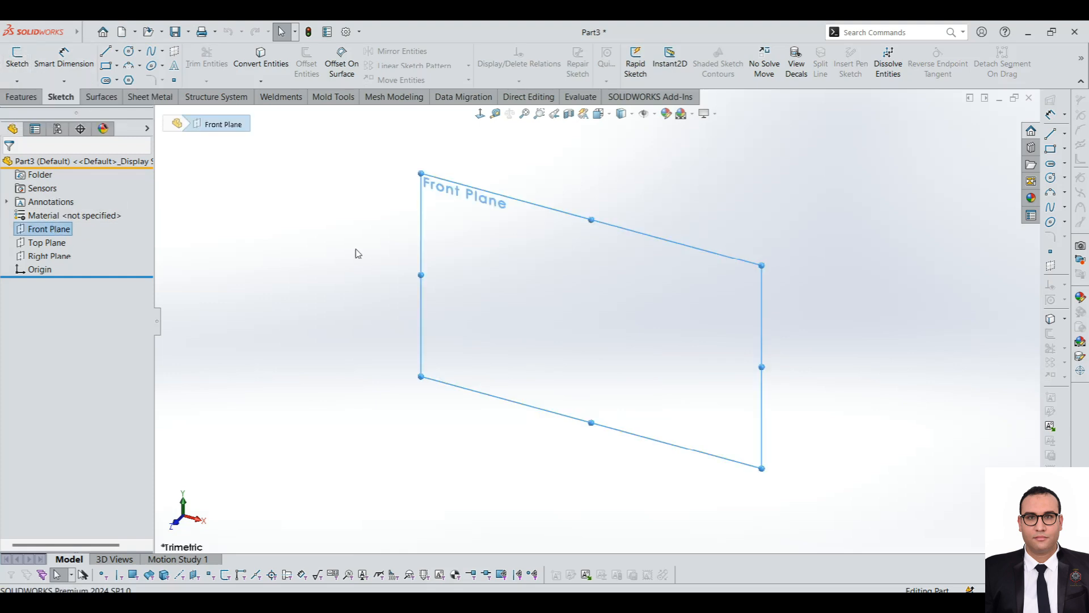
{"action": "right_click", "coordinate": [548, 275]}
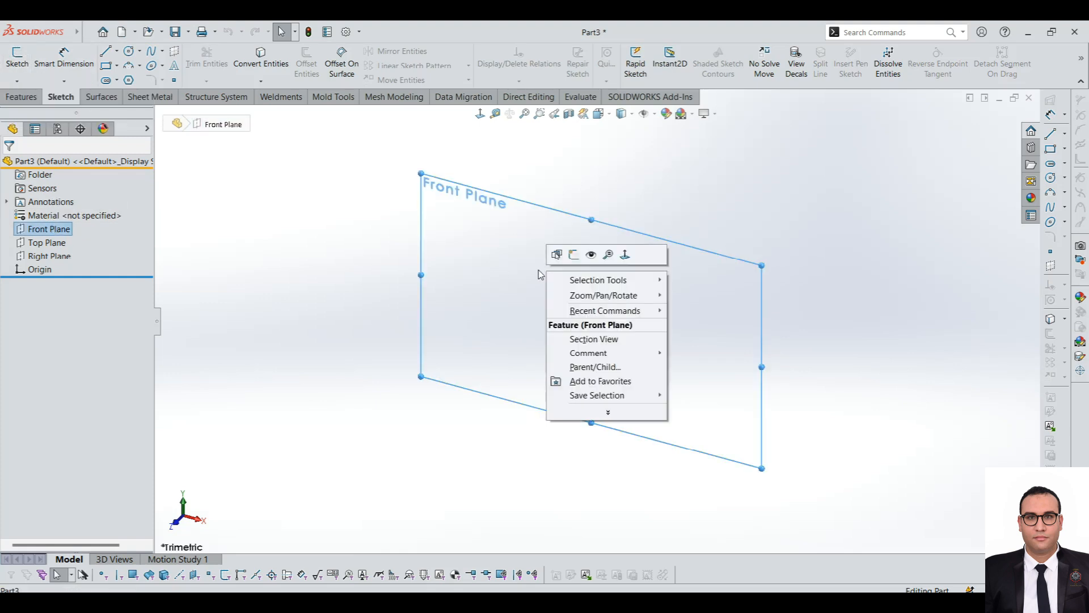
{"action": "left_click", "coordinate": [17, 57]}
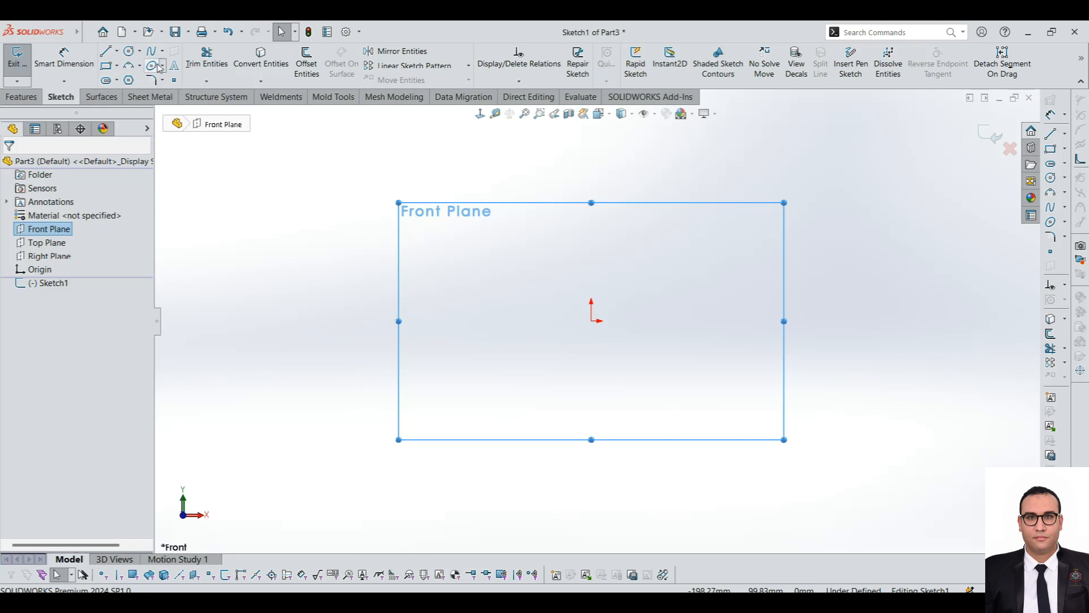
{"action": "left_click", "coordinate": [106, 51]}
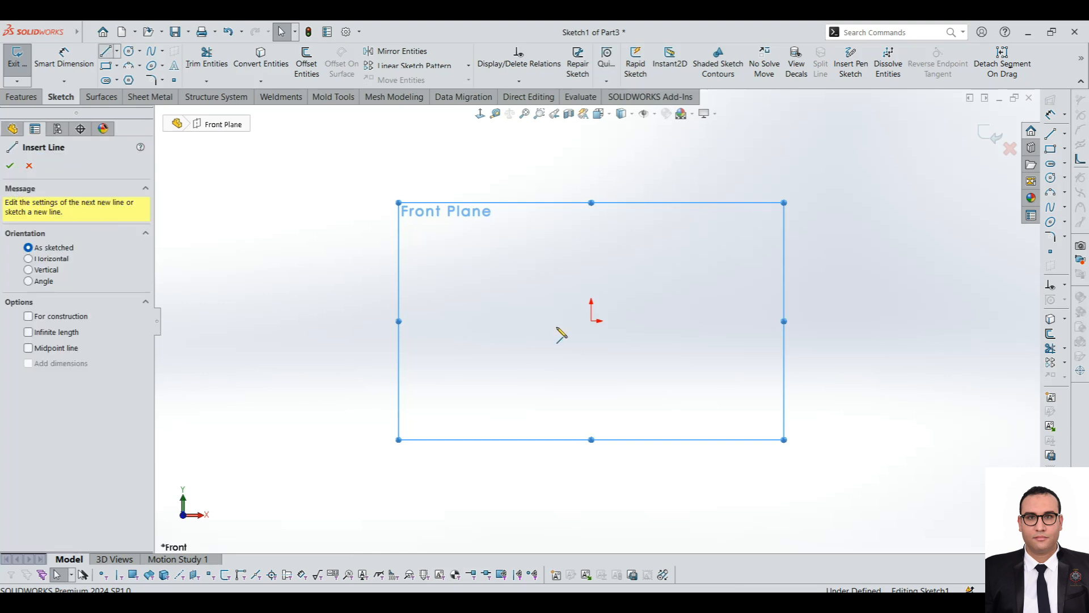
{"action": "left_click", "coordinate": [592, 321]}
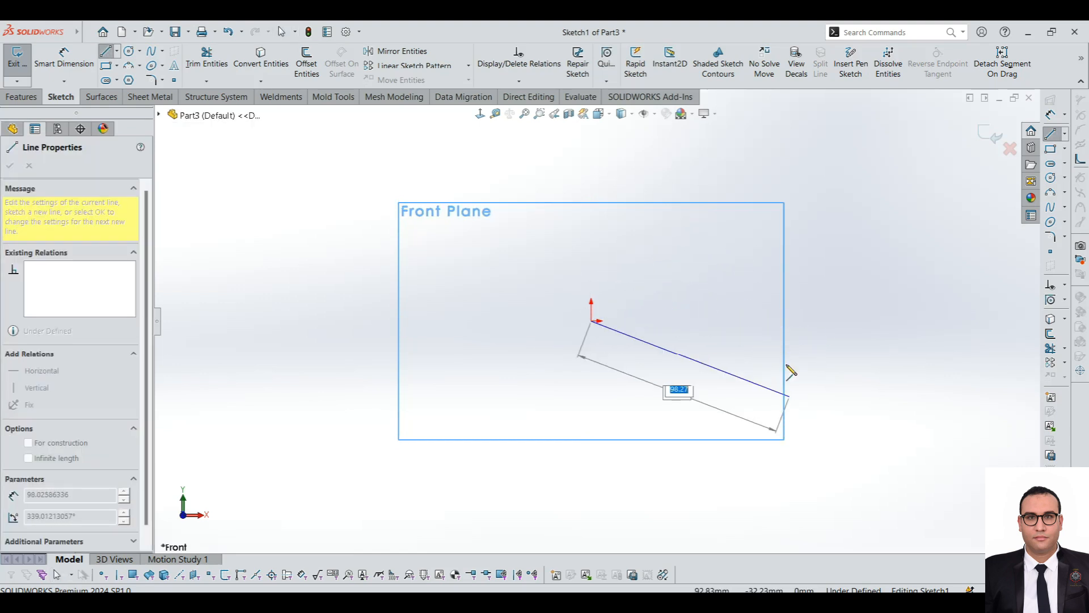
{"action": "key", "text": "Escape"}
Disable on screen numeric input on entity creation in the Sketch system options and apply the change.
{"action": "left_click", "coordinate": [347, 31]}
{"action": "left_click", "coordinate": [295, 243]}
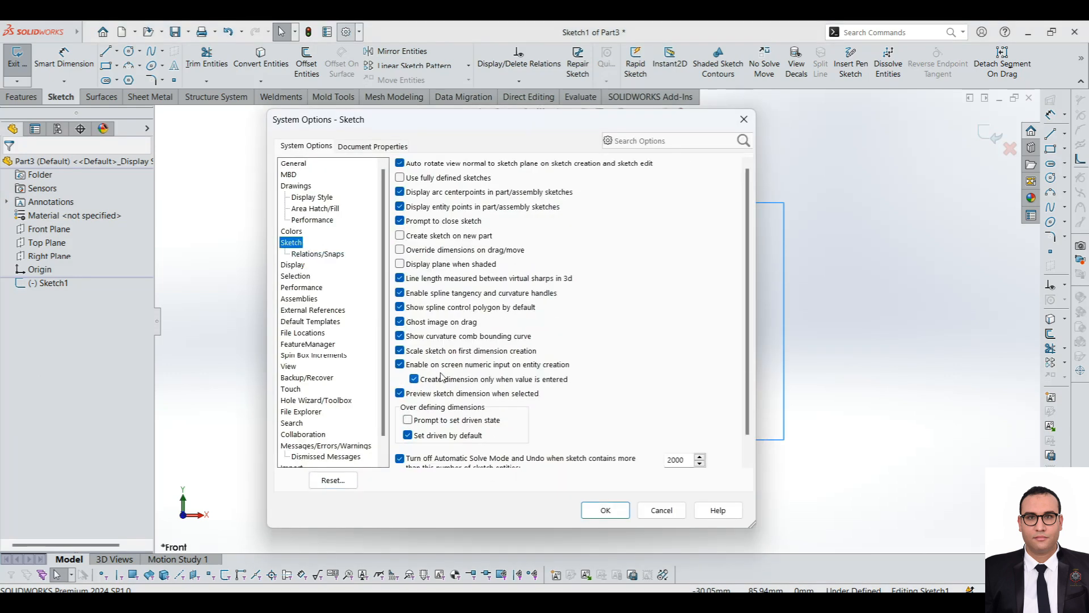
{"action": "left_click", "coordinate": [544, 367]}
{"action": "left_click", "coordinate": [608, 513]}
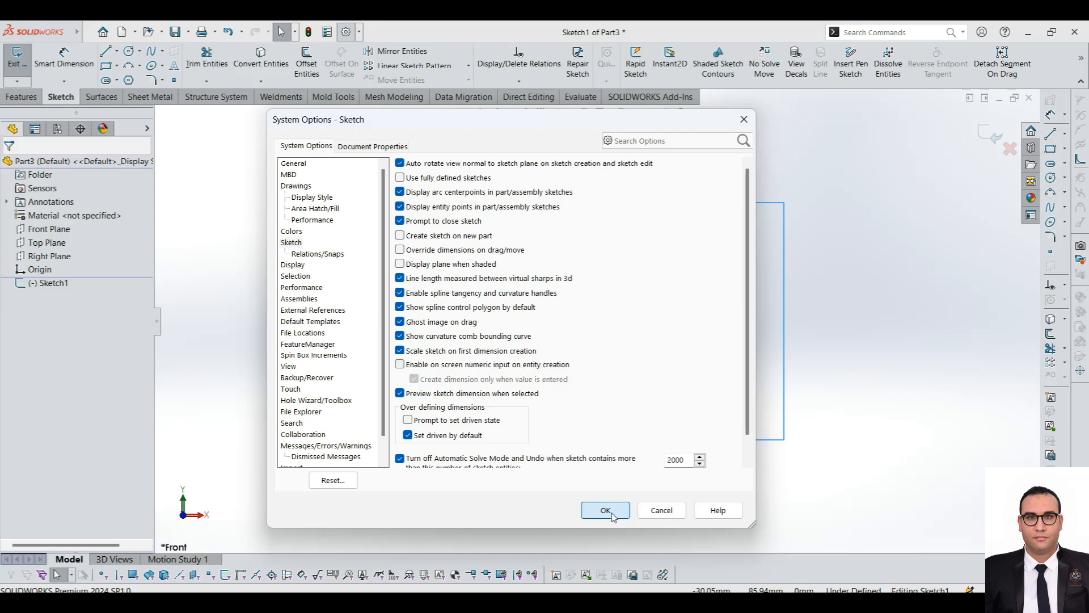
{"action": "left_click", "coordinate": [107, 52]}
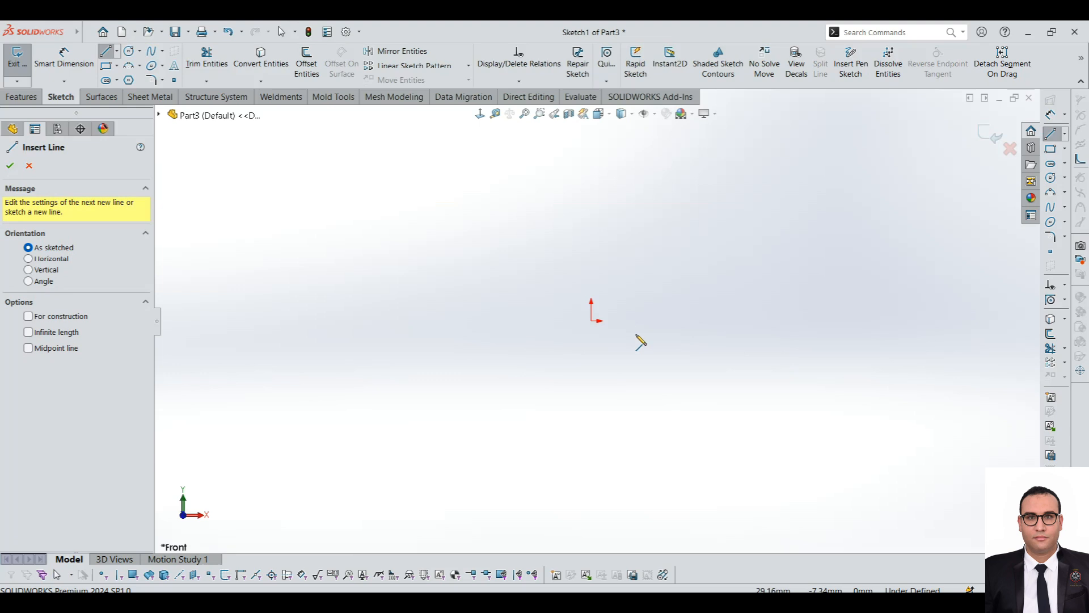
{"action": "left_click", "coordinate": [592, 321]}
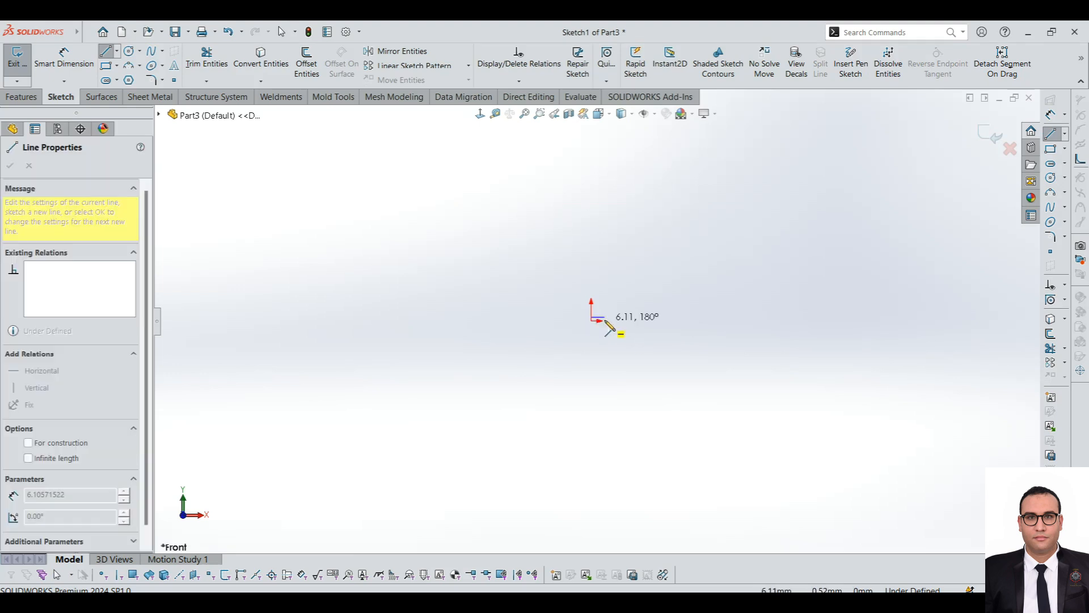
{"action": "key", "text": "Escape"}
Sketch a horizontal line rightward from the origin, a vertical line up about 62 mm, and a horizontal line back about 38 mm.
{"action": "left_click", "coordinate": [106, 52]}
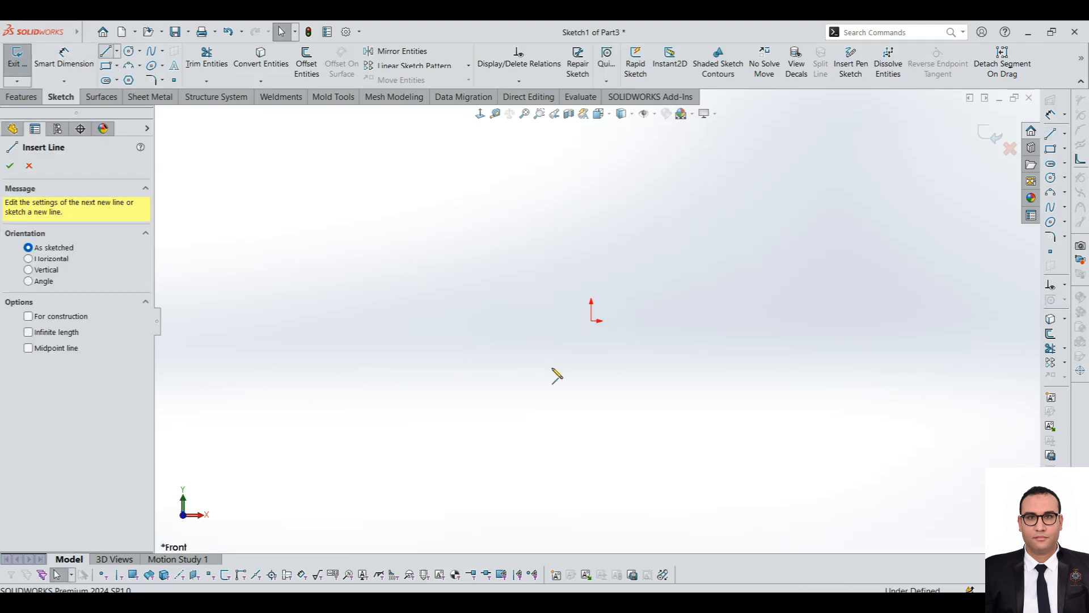
{"action": "left_click", "coordinate": [591, 321]}
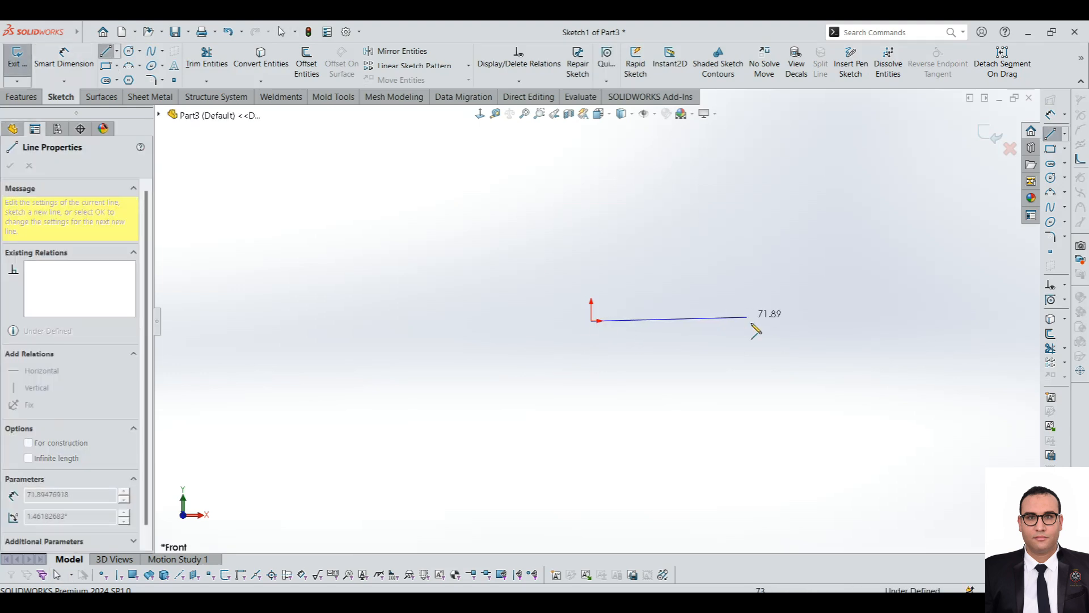
{"action": "left_click", "coordinate": [775, 321]}
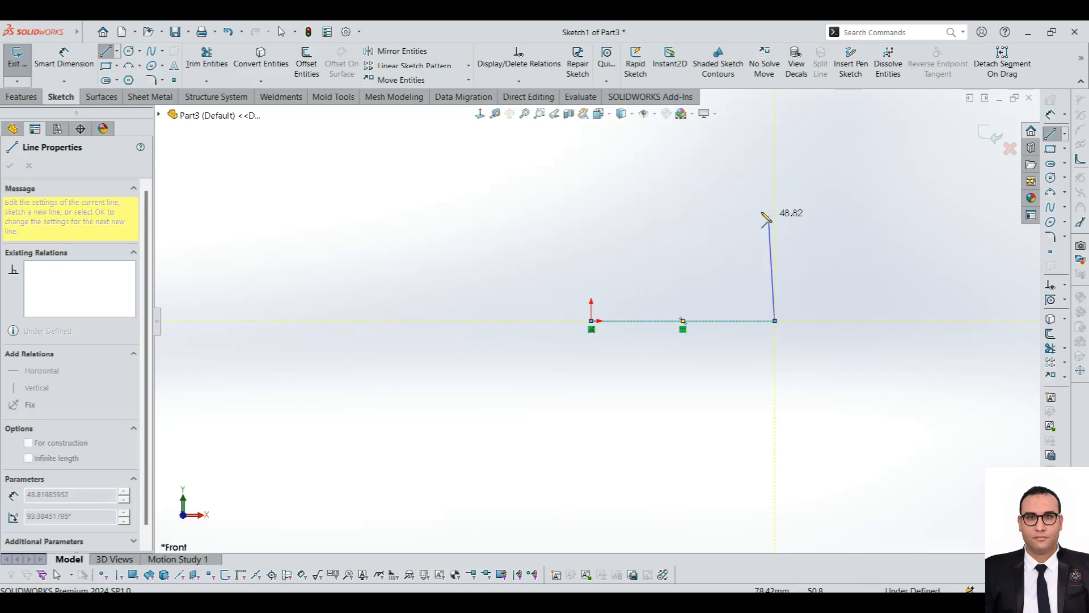
{"action": "left_click", "coordinate": [775, 187]}
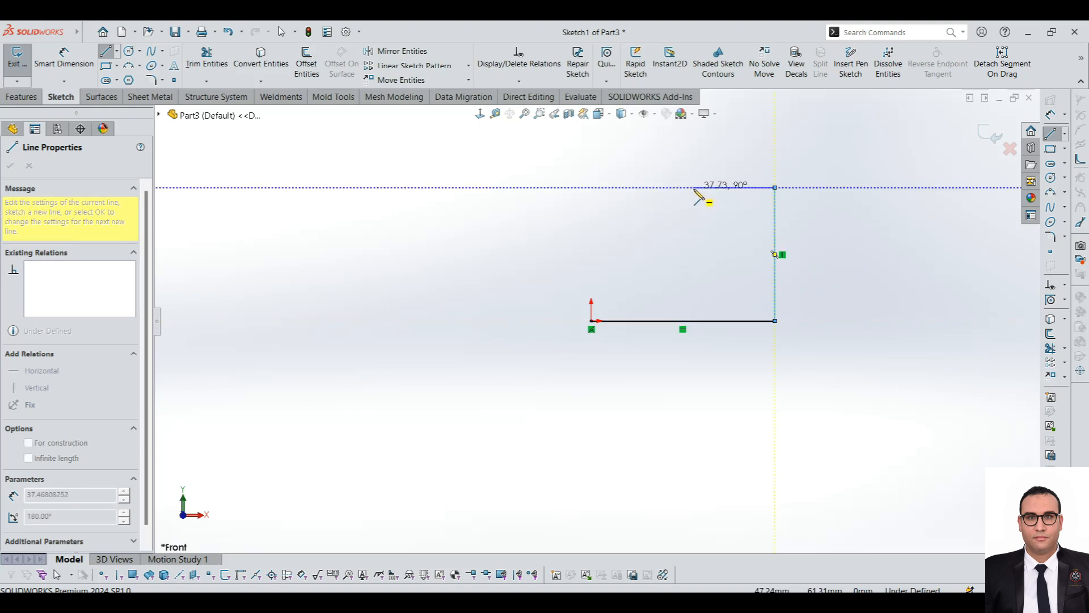
{"action": "left_click", "coordinate": [693, 187]}
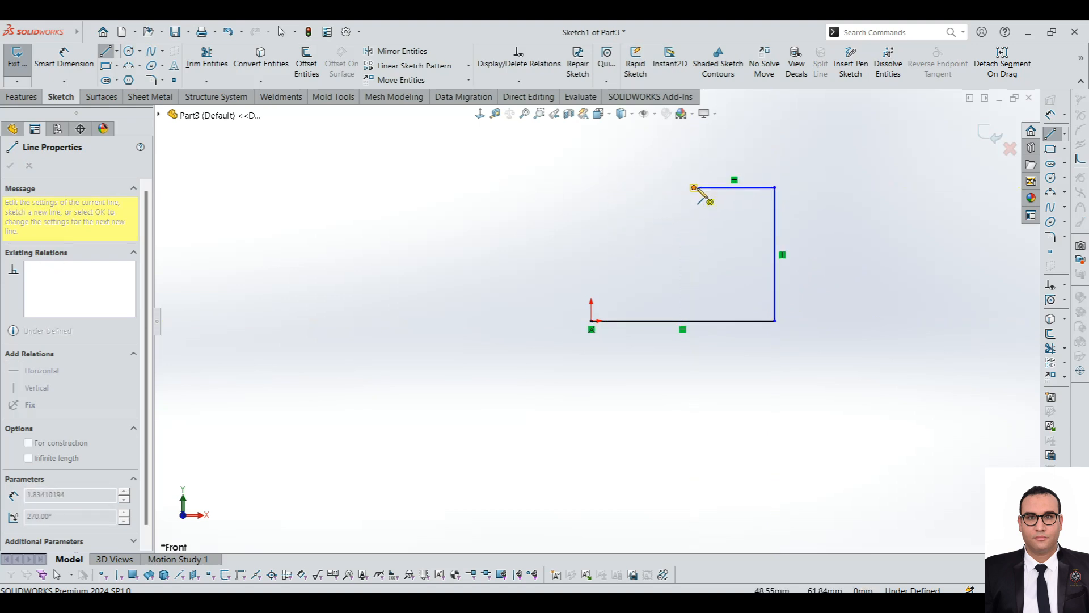
Continue the chain with a tangent arc and a slanted line, and close the profile with a line about 39 mm long to the origin.
{"action": "mouse_move", "coordinate": [693, 187]}
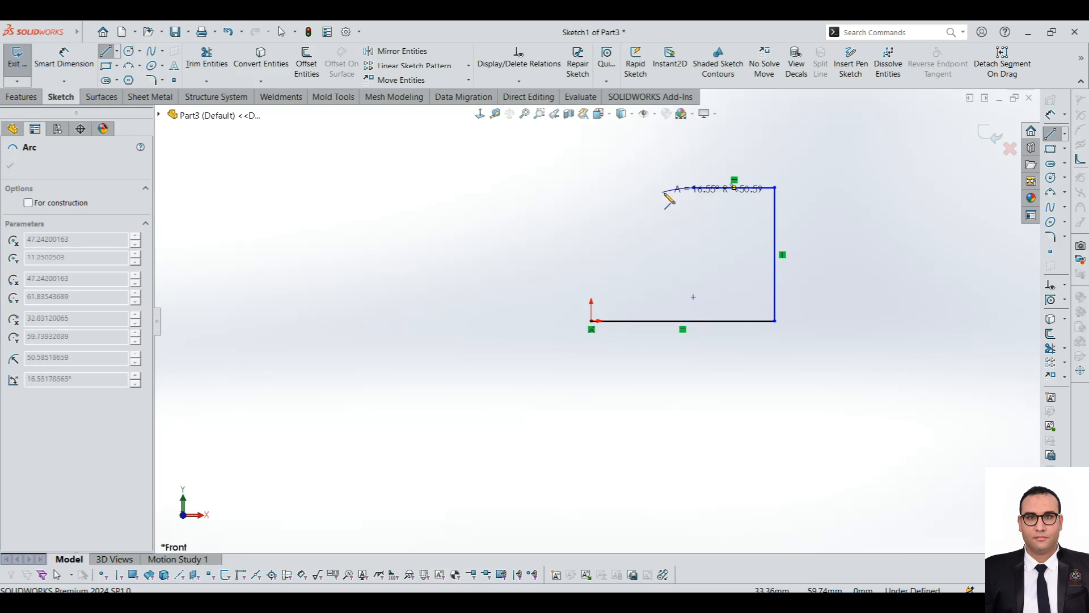
{"action": "left_click", "coordinate": [640, 202]}
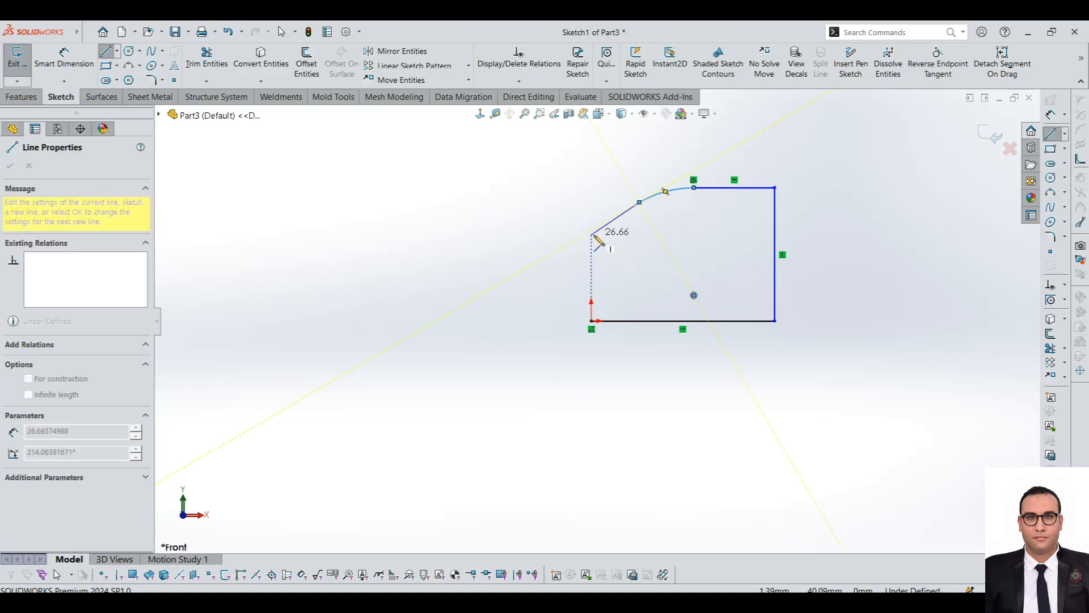
{"action": "double_click", "coordinate": [587, 237]}
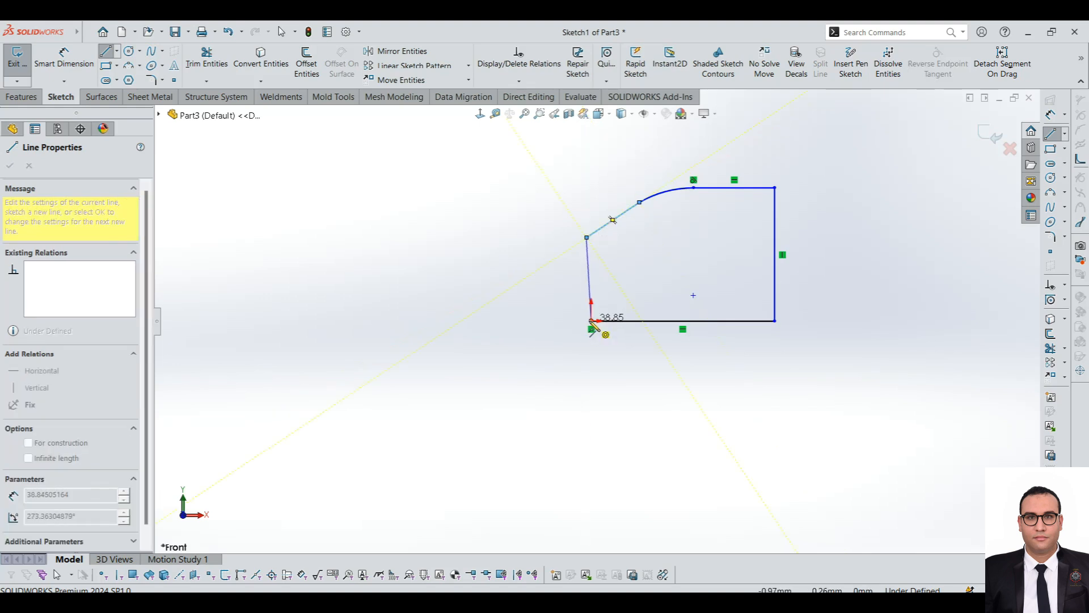
{"action": "left_click", "coordinate": [592, 321]}
{"action": "key", "text": "Escape"}
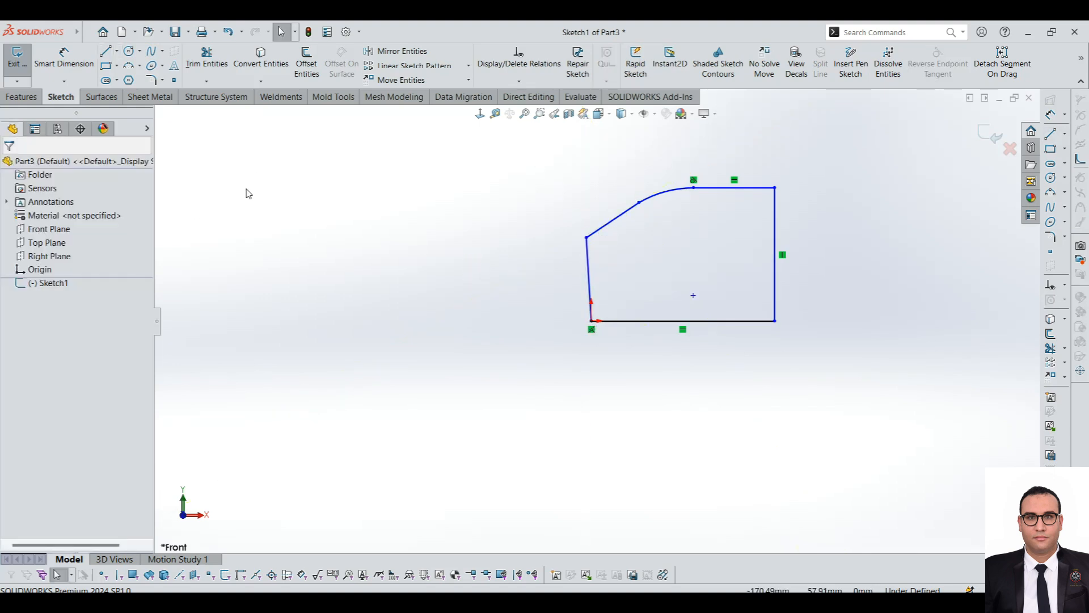
Sketch a separate vertical line about 60 mm long left of the profile and try to continue it with a tangent arc.
{"action": "left_click", "coordinate": [105, 51]}
{"action": "left_click", "coordinate": [503, 374]}
{"action": "left_click", "coordinate": [502, 250]}
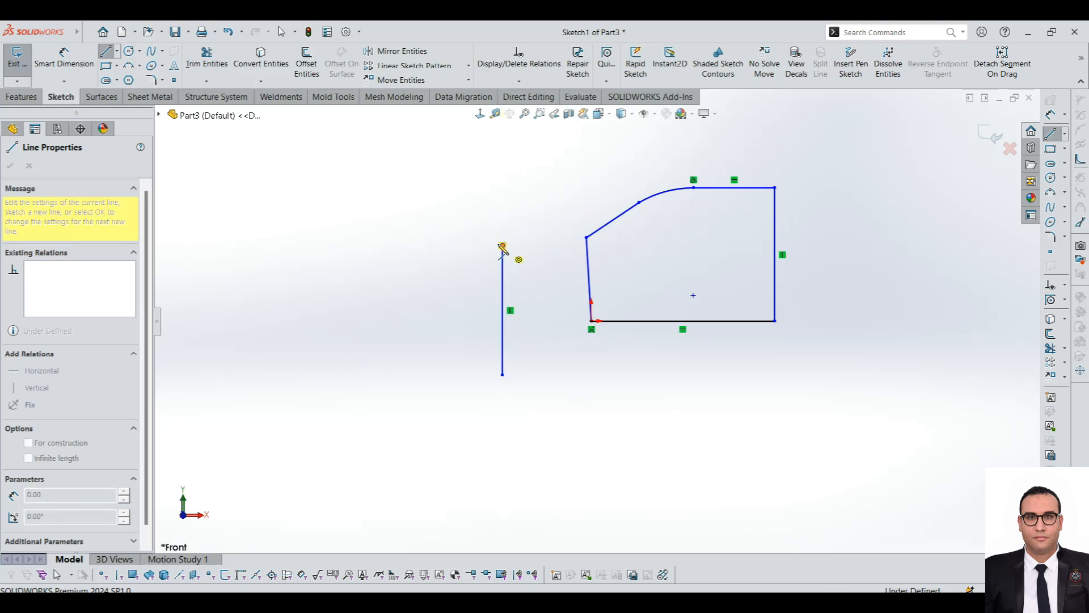
{"action": "key", "text": "a"}
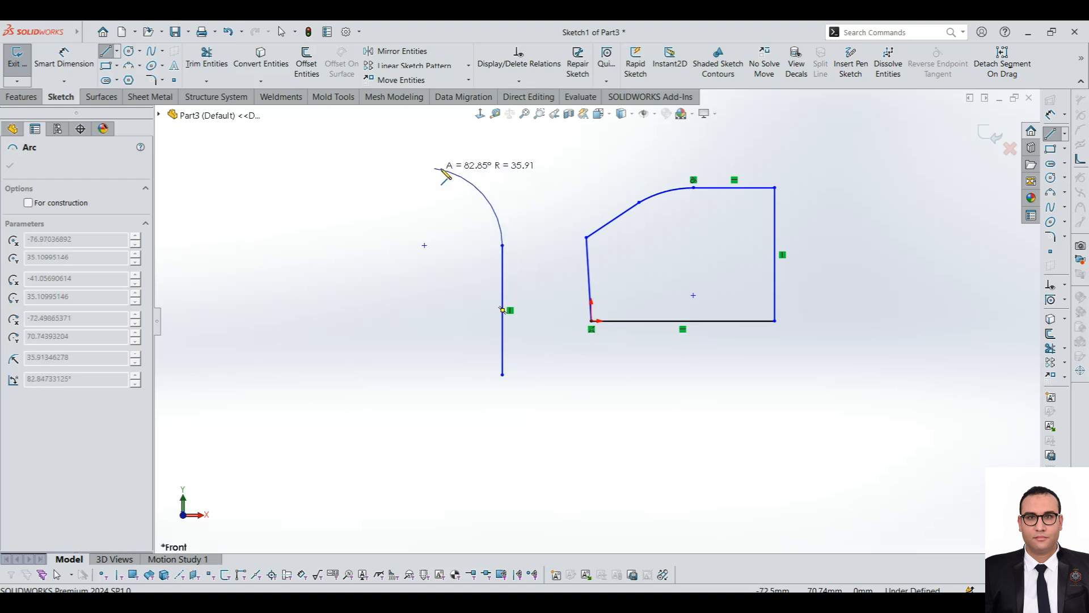
{"action": "key", "text": "Escape"}
Delete the separate vertical line left of the profile and confirm its removal.
{"action": "left_click", "coordinate": [503, 265]}
{"action": "key", "text": "Delete"}
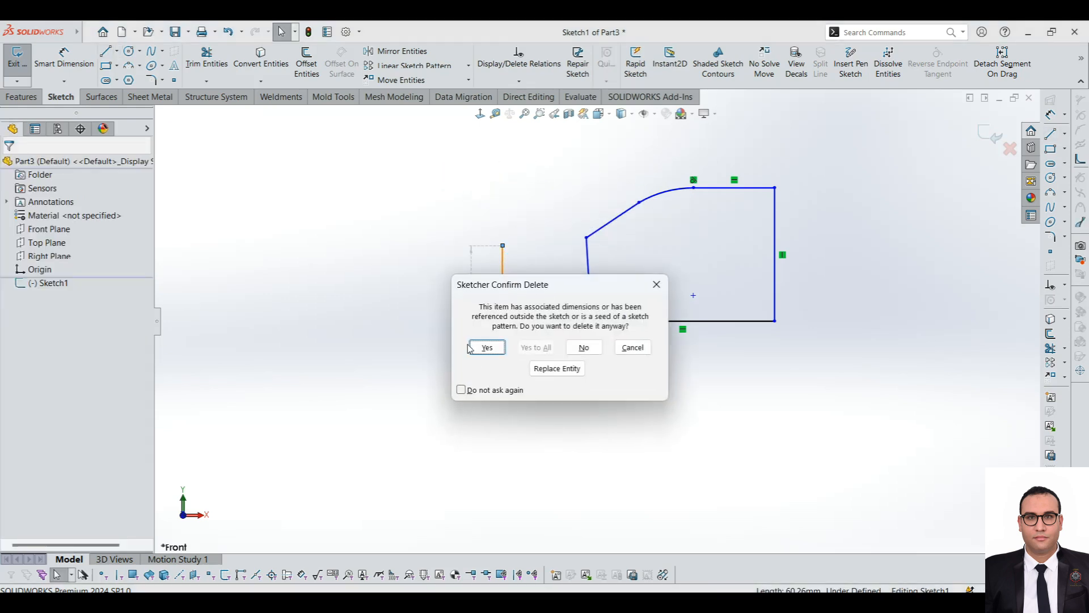
{"action": "left_click", "coordinate": [481, 349]}
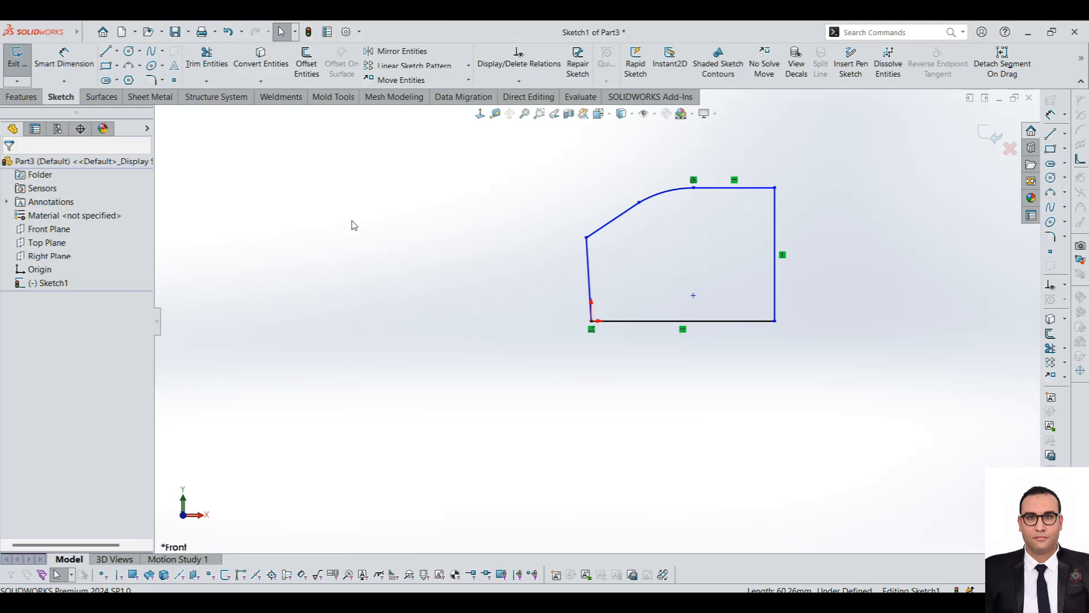
Sketch a corner rectangle about 56 mm wide to the left of the closed profile.
{"action": "left_click", "coordinate": [110, 66]}
{"action": "mouse_move", "coordinate": [362, 223]}
{"action": "left_mouse_down"}
{"action": "mouse_move", "coordinate": [391, 211]}
{"action": "mouse_move", "coordinate": [483, 287]}
{"action": "left_mouse_up"}
{"action": "key", "text": "Escape"}
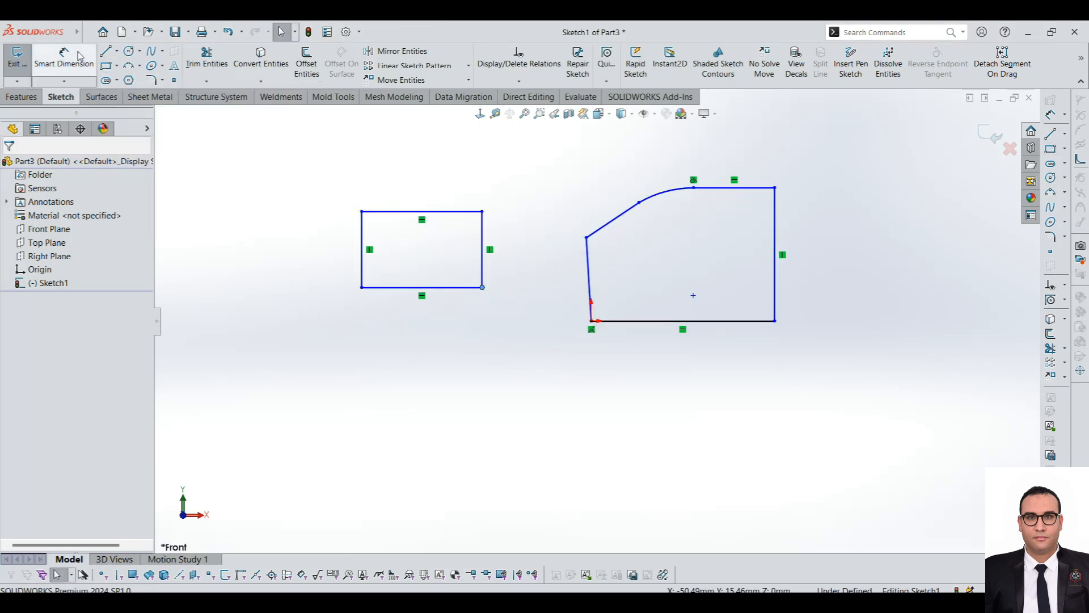
Sketch a small circle just below the rectangle.
{"action": "left_click", "coordinate": [130, 52]}
{"action": "left_click", "coordinate": [431, 344]}
{"action": "left_click", "coordinate": [458, 353]}
Try to sketch a 3 Point Arc in empty space and another from the rectangle's upper right corner, and view the available arc types.
{"action": "left_click", "coordinate": [129, 66]}
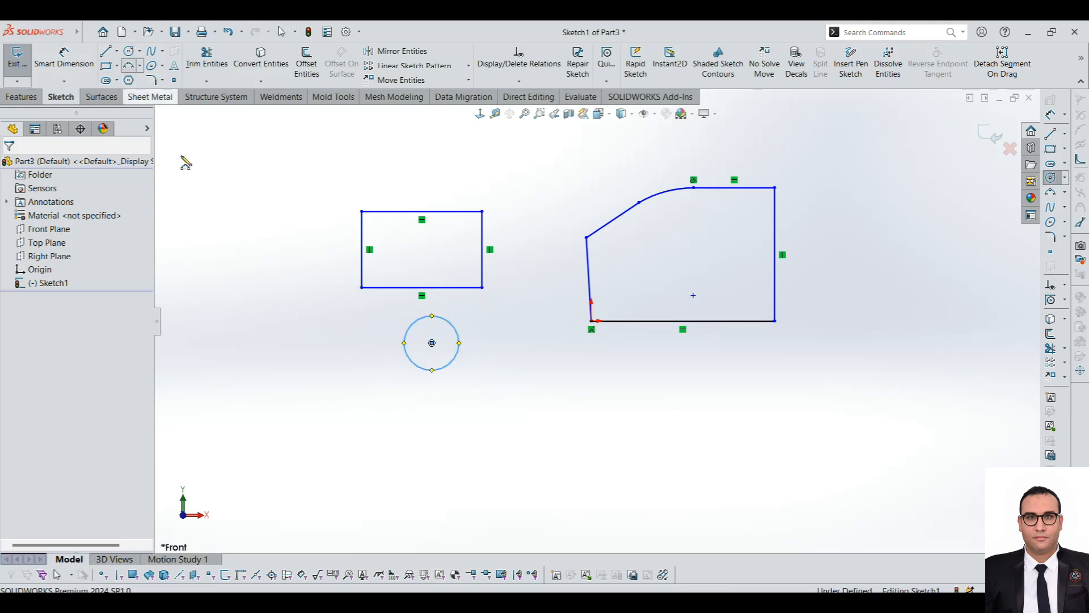
{"action": "left_click", "coordinate": [523, 394]}
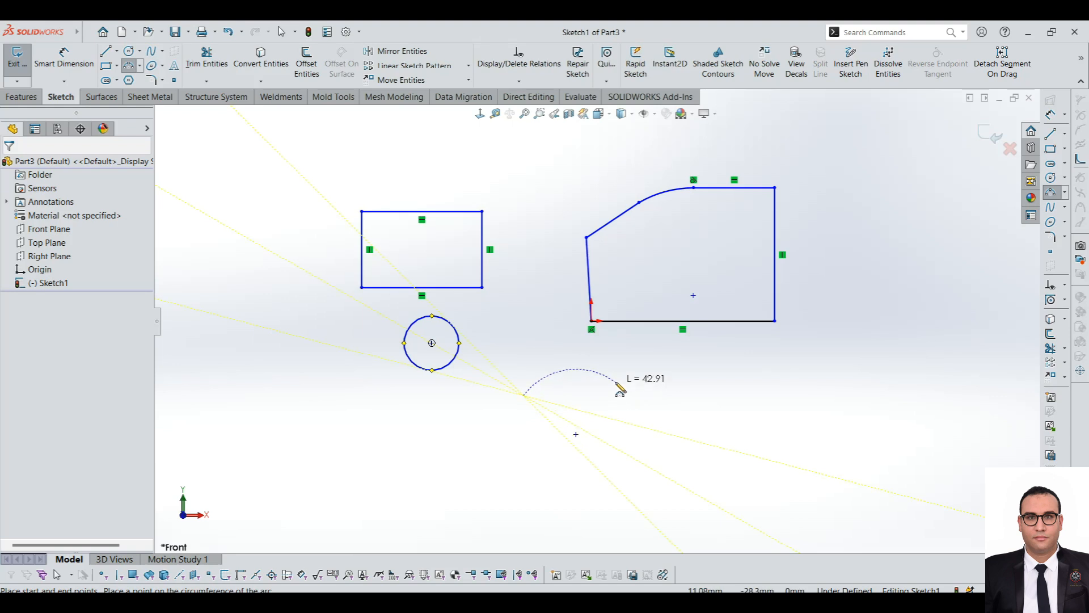
{"action": "key", "text": "Escape"}
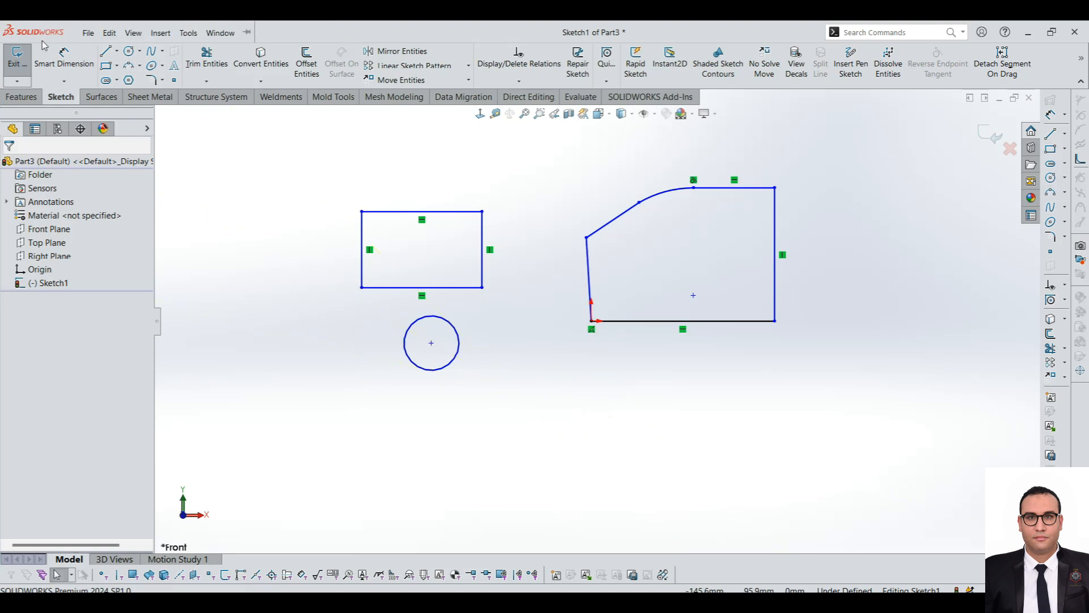
{"action": "left_click", "coordinate": [128, 65]}
{"action": "left_click", "coordinate": [482, 211]}
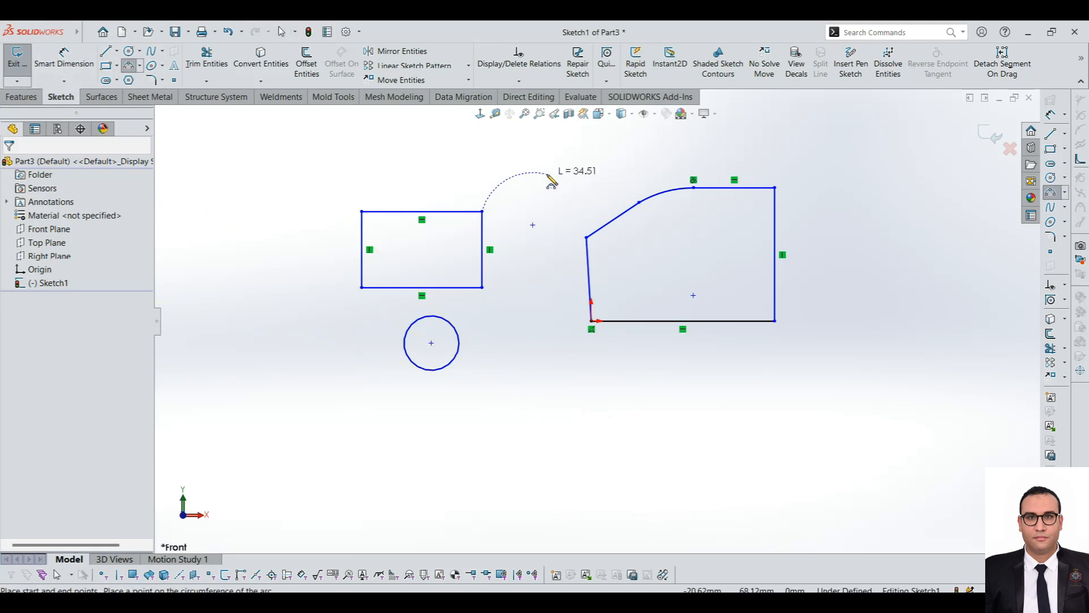
{"action": "left_click", "coordinate": [521, 169]}
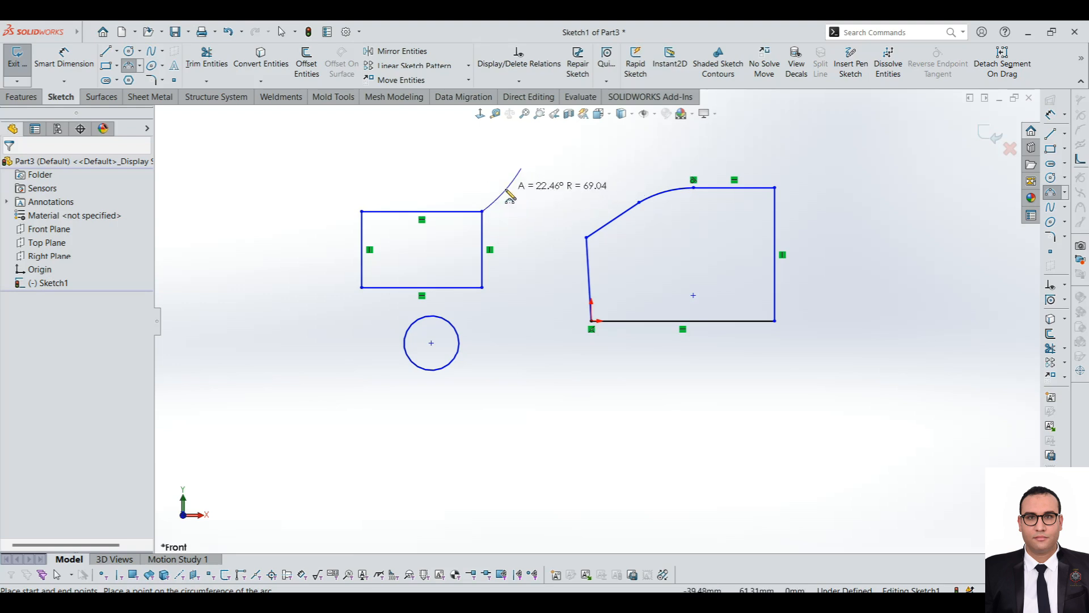
{"action": "key", "text": "Escape"}
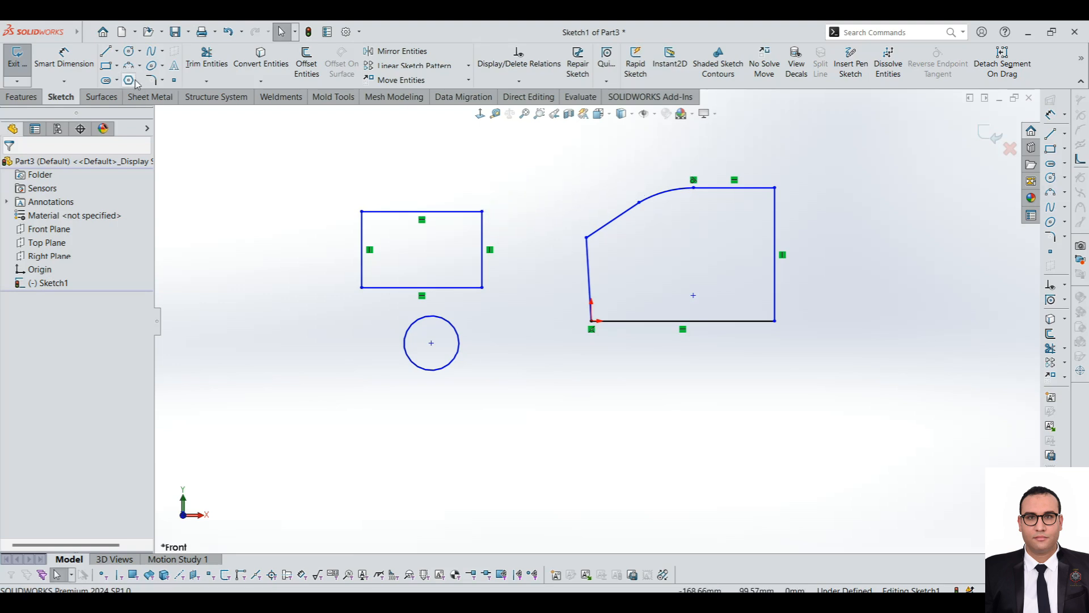
{"action": "left_click", "coordinate": [139, 65]}
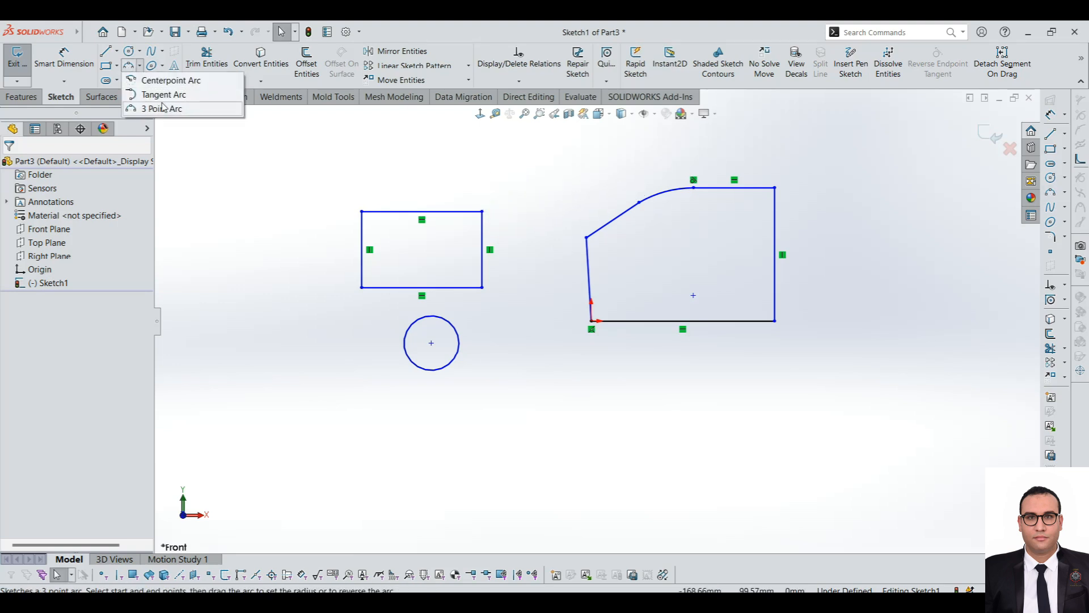
{"action": "left_click", "coordinate": [222, 148]}
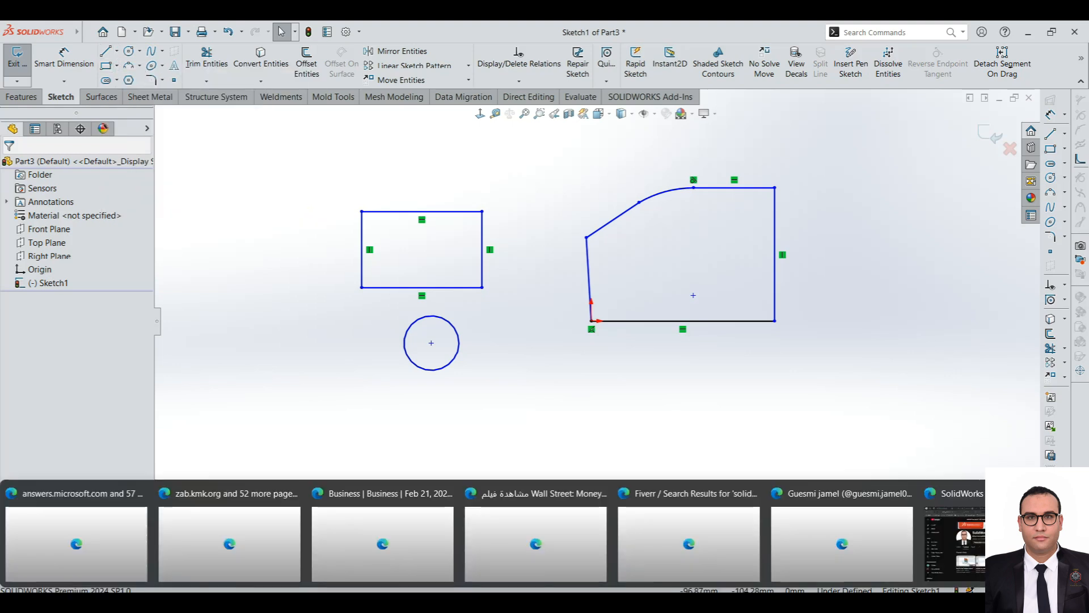
Switch to the web browser and open the "SolidWorks detailed tutorial" playlist on the YouTube channel.
{"action": "left_click", "coordinate": [972, 533]}
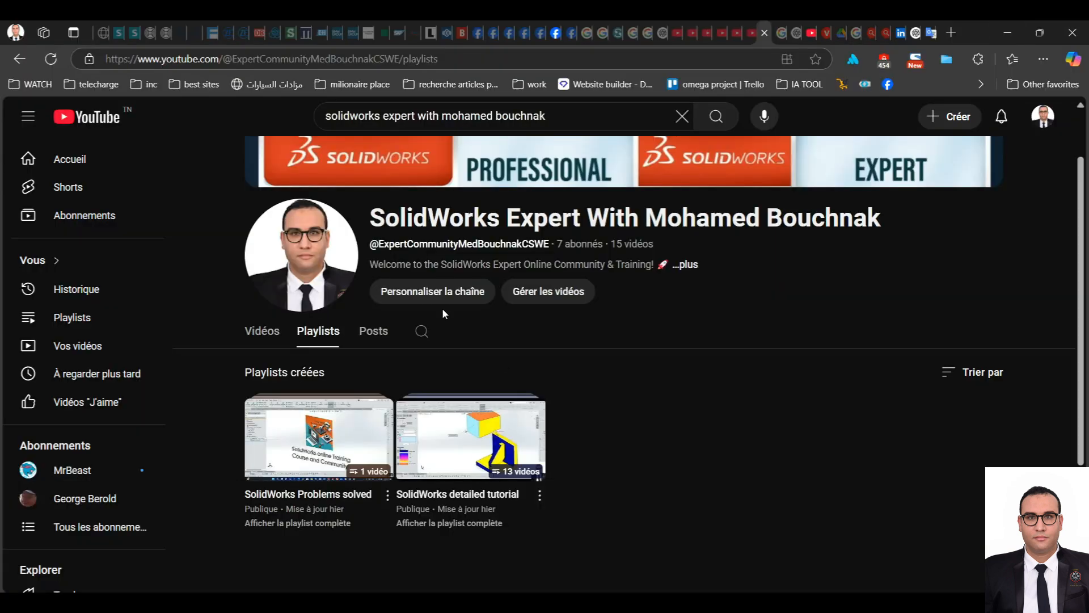
{"action": "left_click", "coordinate": [454, 437]}
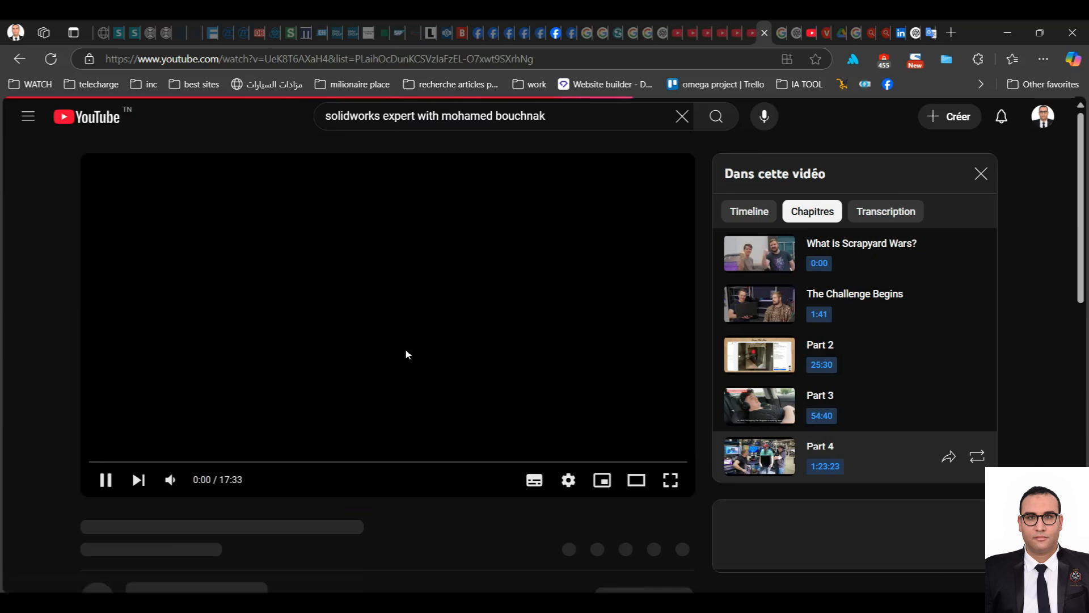
{"action": "scroll", "coordinate": [874, 383], "scroll_direction": "down", "scroll_amount": 5}
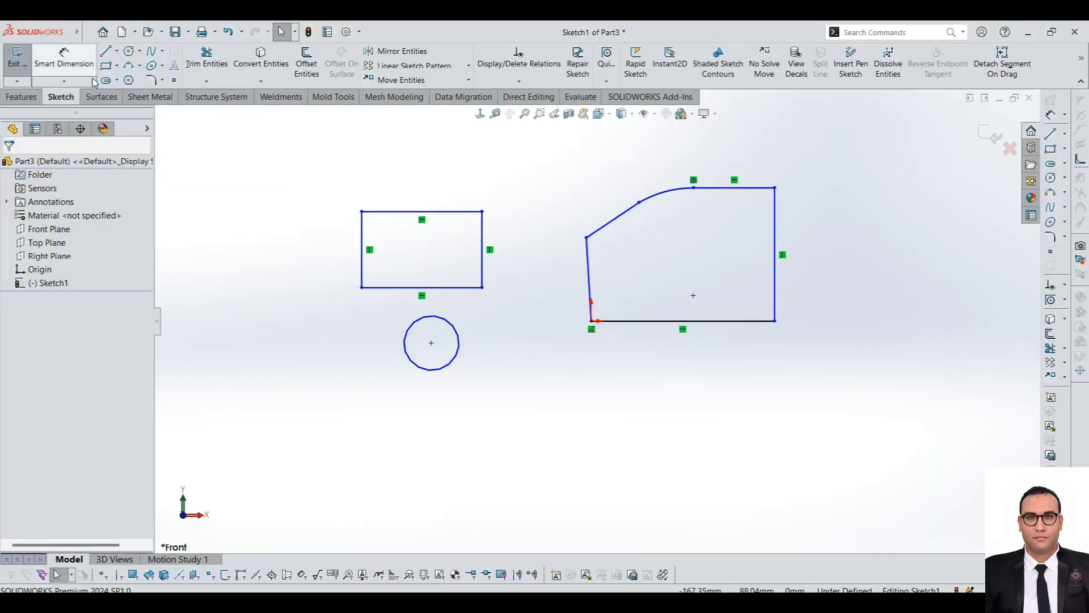
Back in SOLIDWORKS, sketch a six-sided polygon above the rectangle around an inscribed circle about 40 mm in diameter.
{"action": "scroll", "coordinate": [462, 185], "scroll_direction": "up", "scroll_amount": 1}
{"action": "scroll", "coordinate": [564, 202], "scroll_direction": "down", "scroll_amount": 1}
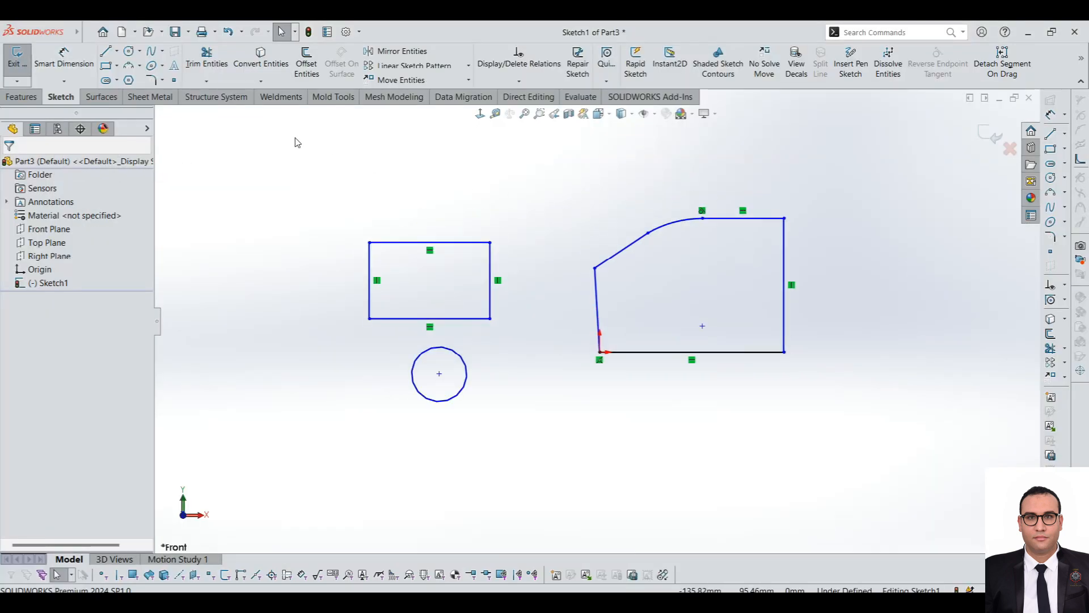
{"action": "left_click", "coordinate": [128, 81]}
{"action": "left_click", "coordinate": [533, 189]}
{"action": "left_click", "coordinate": [559, 232]}
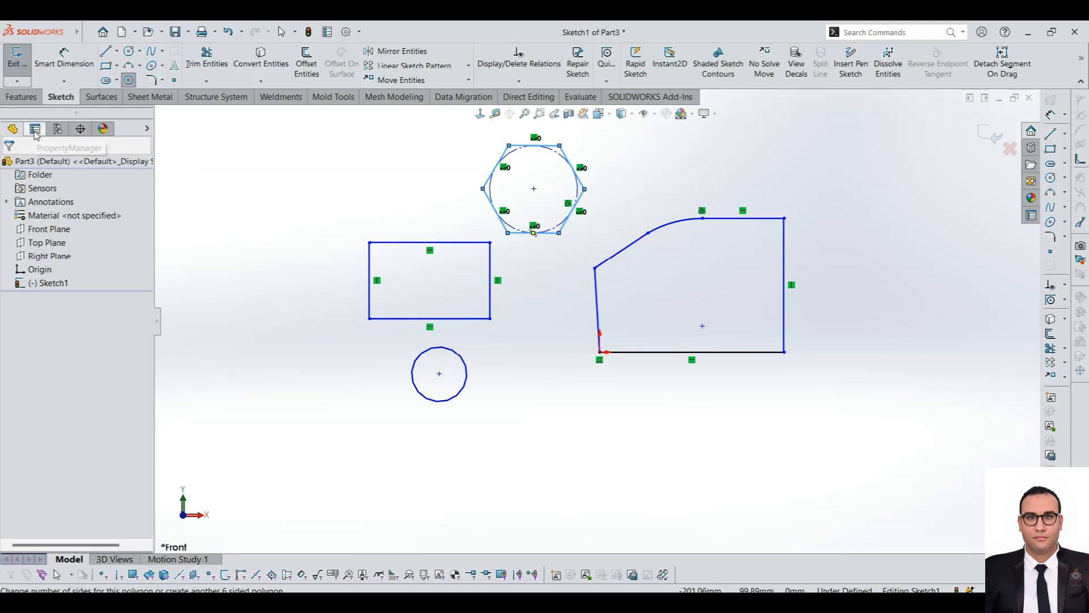
Set the polygon's number of sides to 8, using the inscribed circle option.
{"action": "left_click", "coordinate": [35, 130]}
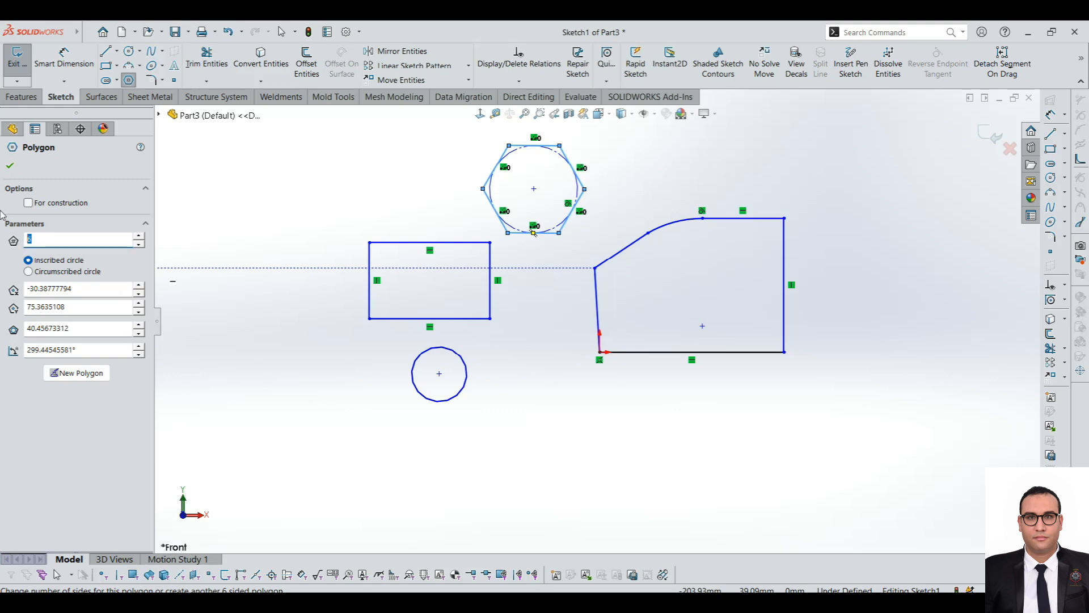
{"action": "left_click", "coordinate": [76, 373]}
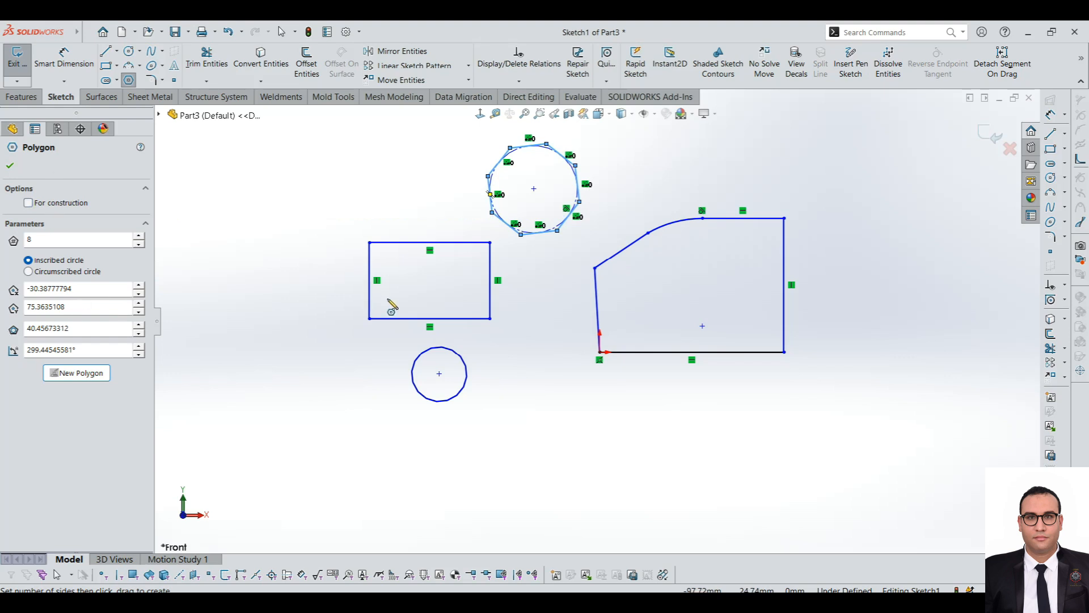
{"action": "key", "text": "Escape"}
Sketch a center rectangle defined from its corners in the empty space above and to the left of the existing rectangle.
{"action": "left_click", "coordinate": [444, 243]}
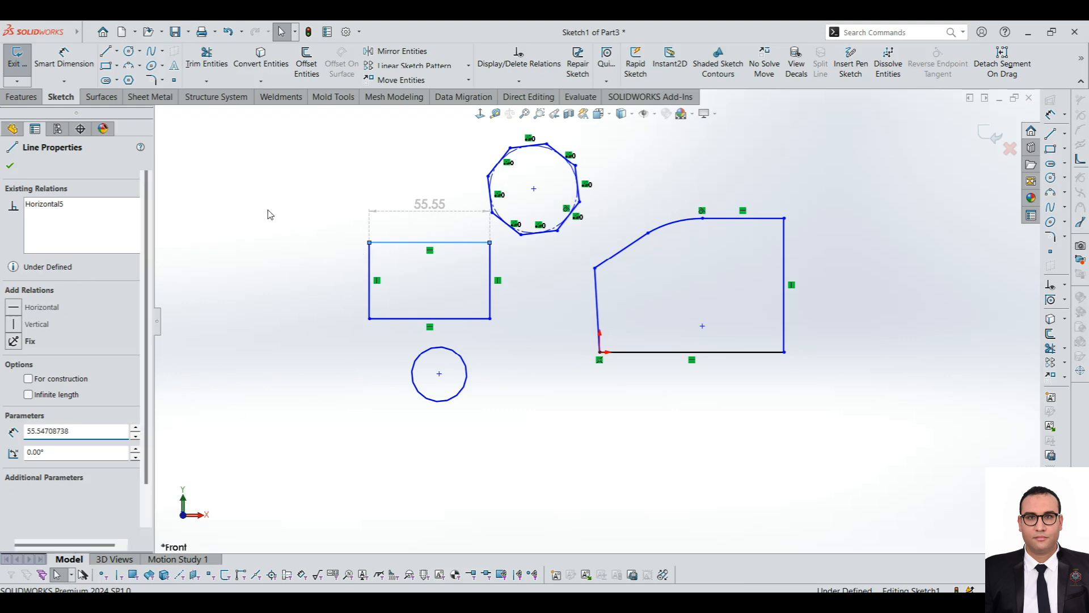
{"action": "key", "text": "Escape"}
{"action": "left_click", "coordinate": [105, 66]}
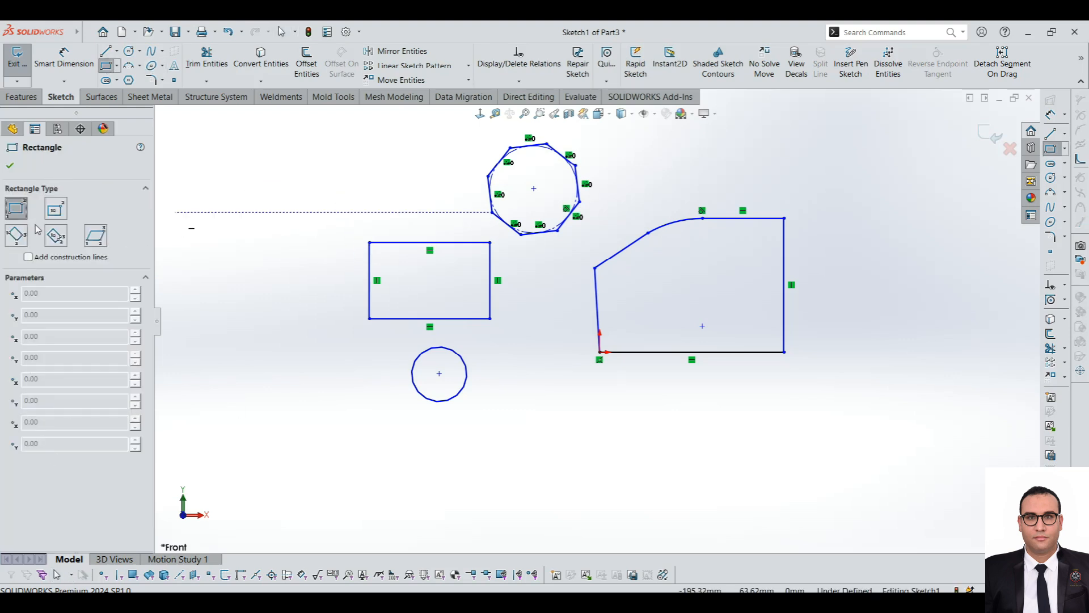
{"action": "left_click", "coordinate": [55, 208]}
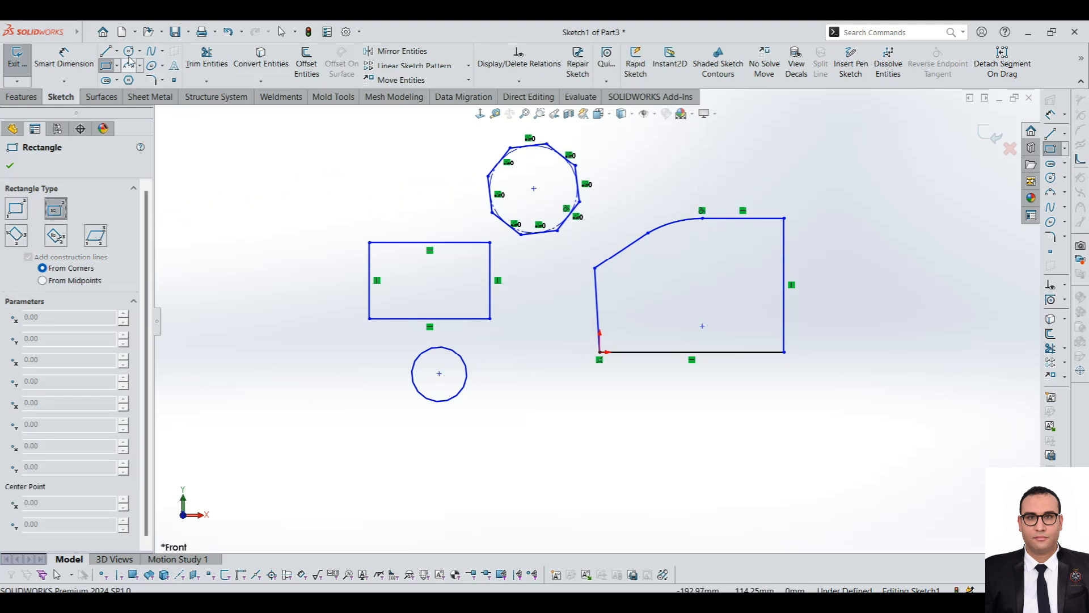
{"action": "left_click", "coordinate": [116, 66]}
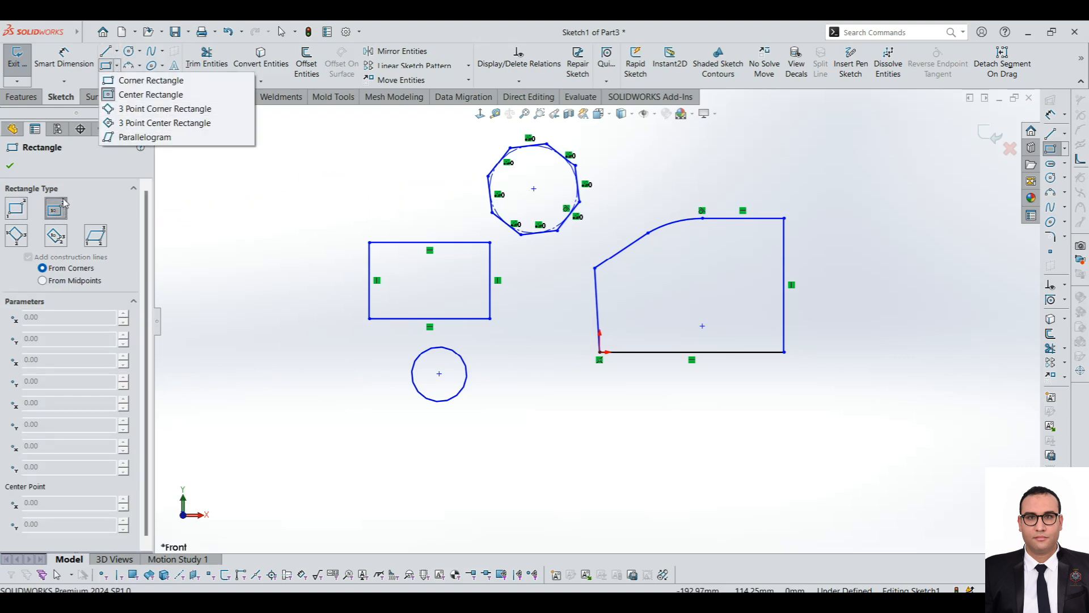
{"action": "left_click", "coordinate": [349, 166]}
{"action": "left_click", "coordinate": [387, 195]}
{"action": "key", "text": "Escape"}
{"action": "scroll", "coordinate": [830, 156], "scroll_direction": "up", "scroll_amount": 2}
{"action": "scroll", "coordinate": [830, 156], "scroll_direction": "down", "scroll_amount": 1}
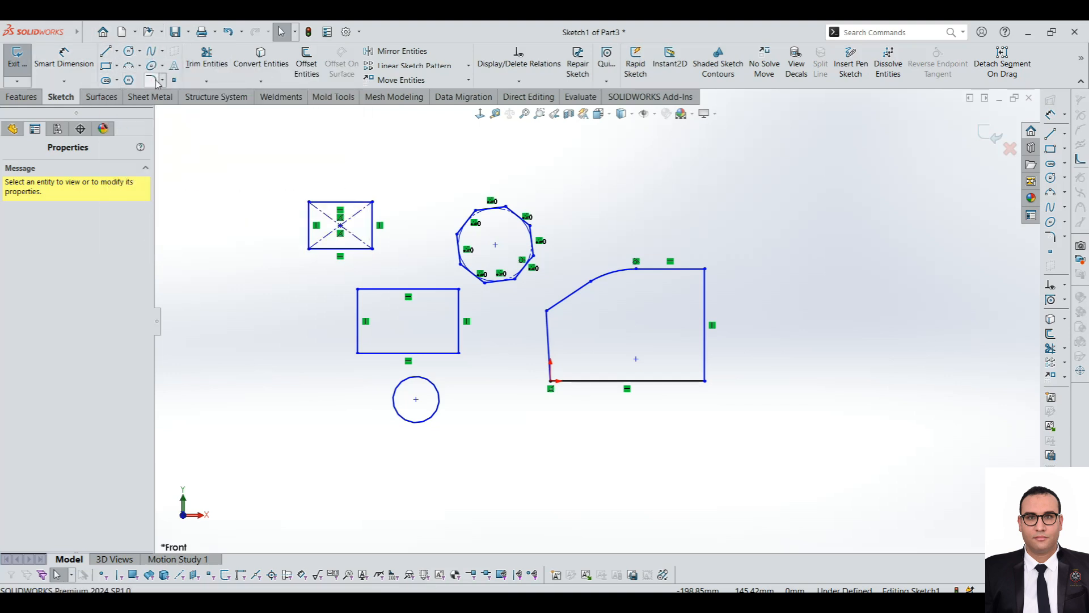
{"action": "scroll", "coordinate": [613, 335], "scroll_direction": "up", "scroll_amount": 1}
{"action": "scroll", "coordinate": [536, 272], "scroll_direction": "down", "scroll_amount": 1}
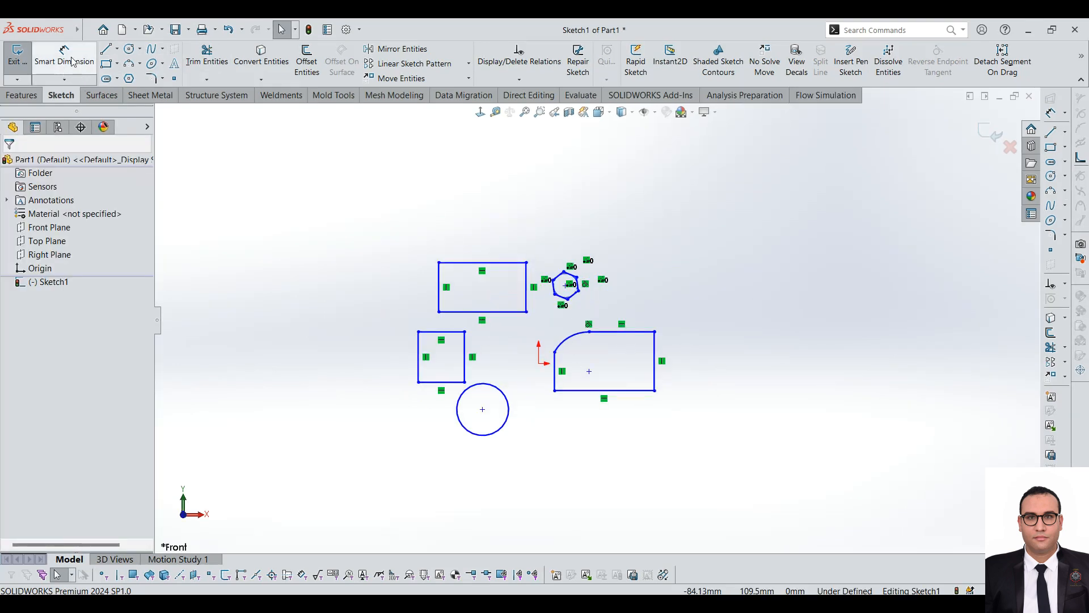
In the Part1 sketch, dimension the upper edge of the top rectangle and accept its length as drawn.
{"action": "left_click", "coordinate": [71, 74]}
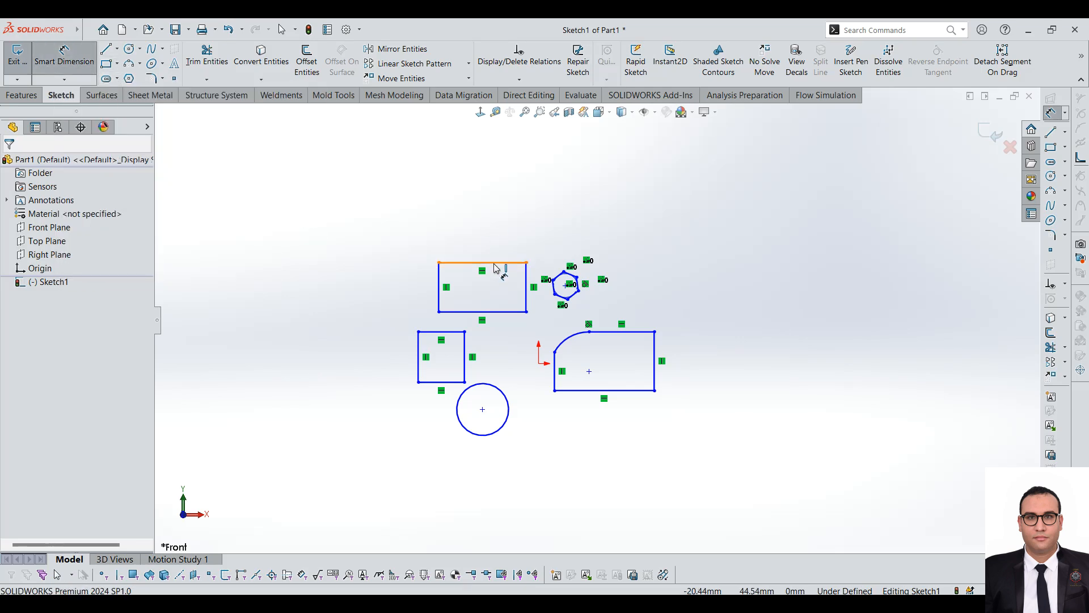
{"action": "left_click", "coordinate": [490, 213]}
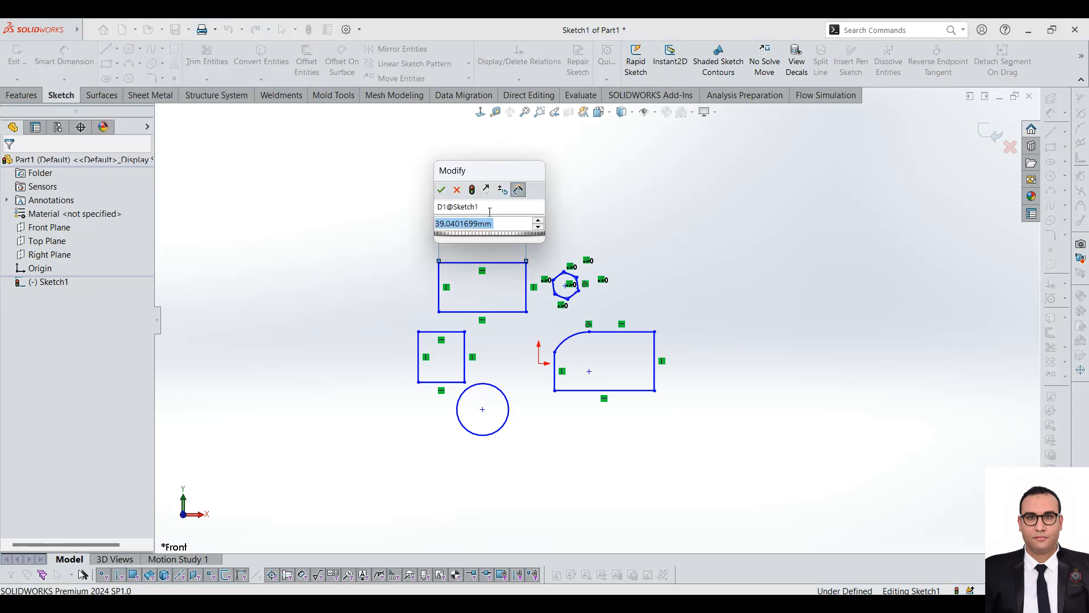
{"action": "left_click", "coordinate": [441, 191]}
{"action": "scroll", "coordinate": [443, 227], "scroll_direction": "down", "scroll_amount": 2}
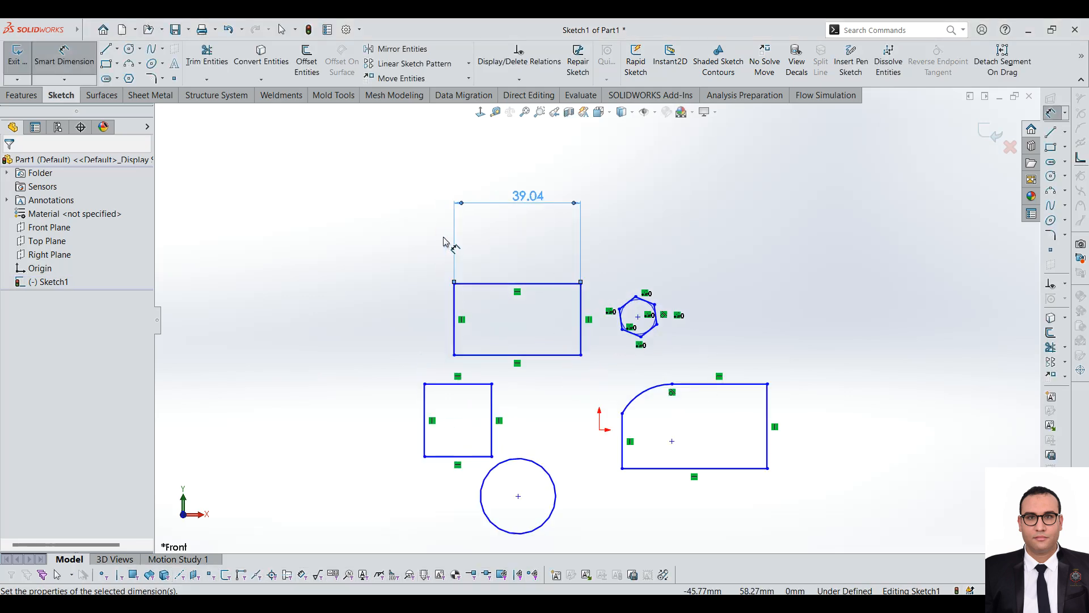
{"action": "scroll", "coordinate": [648, 244], "scroll_direction": "up", "scroll_amount": 2}
{"action": "key", "text": "Escape"}
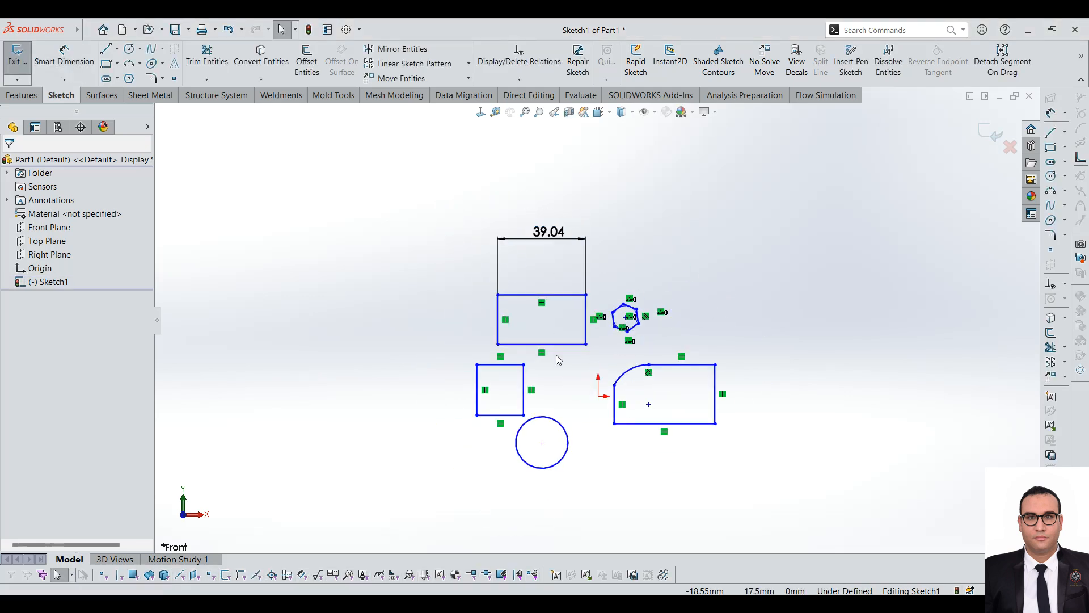
Dimension the left edge of the top rectangle and set its height to 20 mm.
{"action": "scroll", "coordinate": [777, 253], "scroll_direction": "down", "scroll_amount": 2}
{"action": "scroll", "coordinate": [624, 318], "scroll_direction": "up", "scroll_amount": 2}
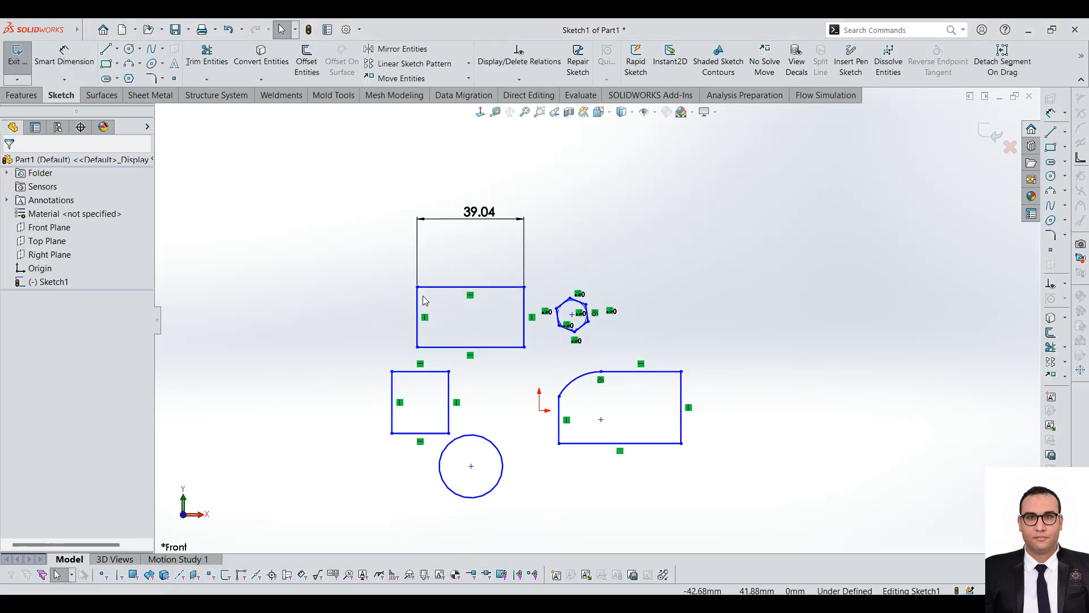
{"action": "key", "text": "d"}
{"action": "left_click", "coordinate": [419, 303]}
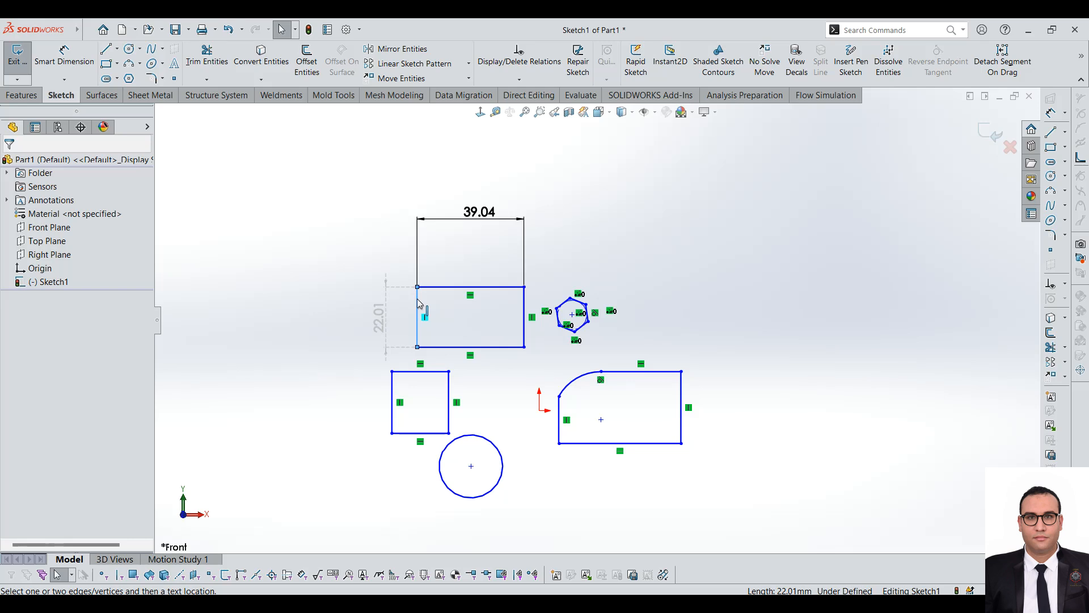
{"action": "left_click", "coordinate": [383, 324]}
{"action": "double_click", "coordinate": [413, 337]}
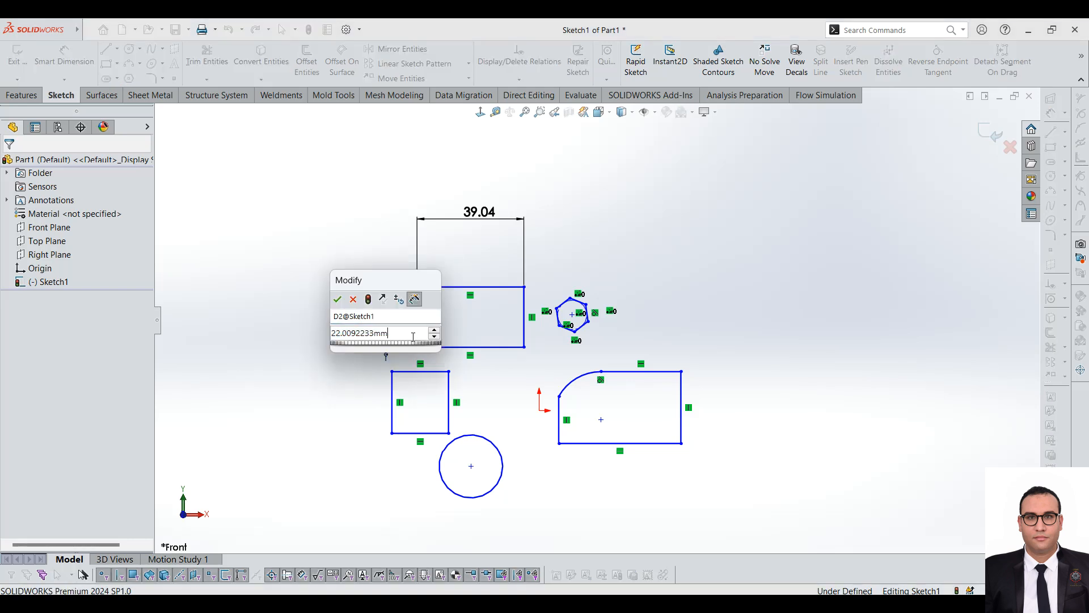
{"action": "type", "text": "20"}
{"action": "key", "text": "Return"}
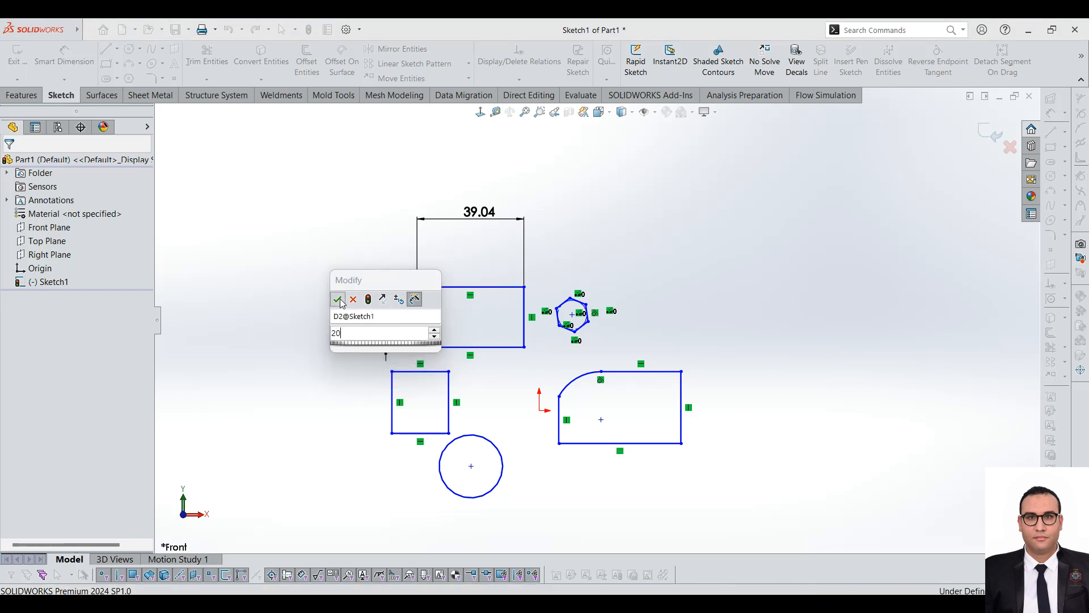
Show the pop-up bar of sketch commands and try the mouse gestures that start the Spline and Smart Dimension tools.
{"action": "key", "text": "s"}
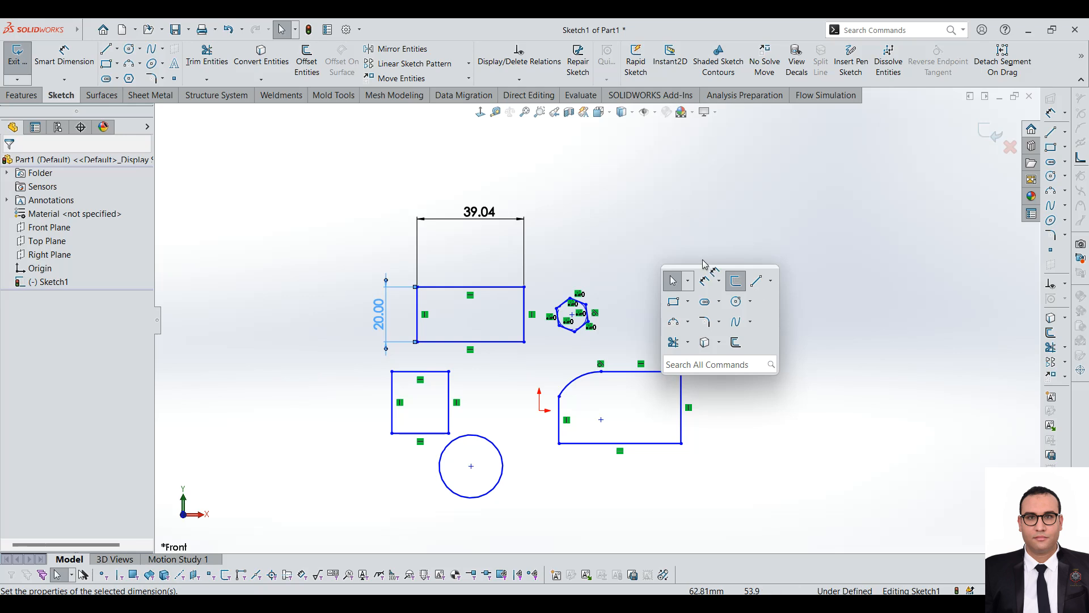
{"action": "left_click", "coordinate": [739, 281]}
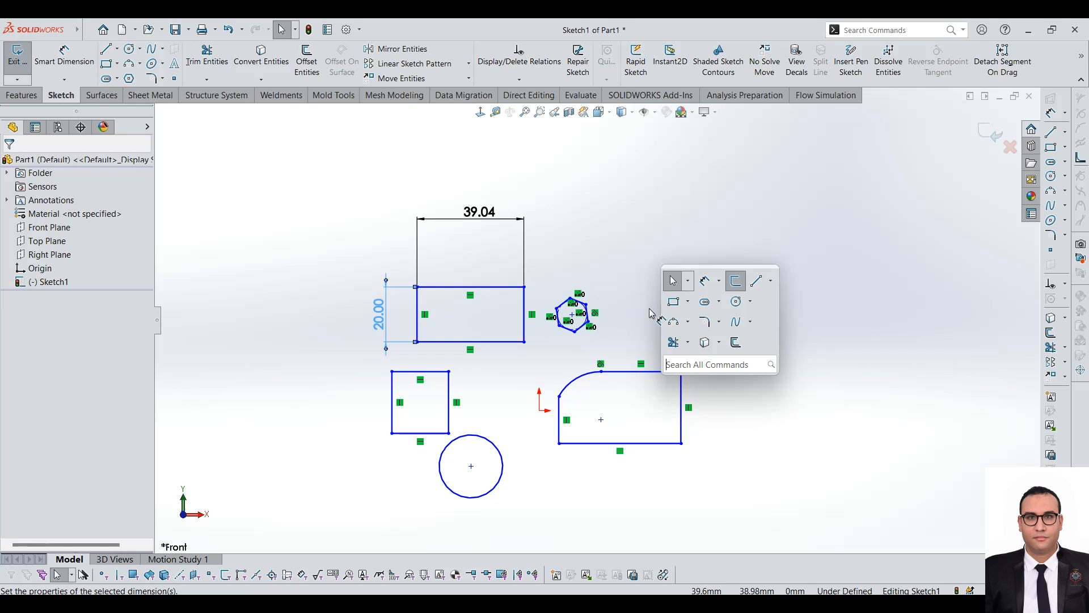
{"action": "left_click", "coordinate": [22, 95]}
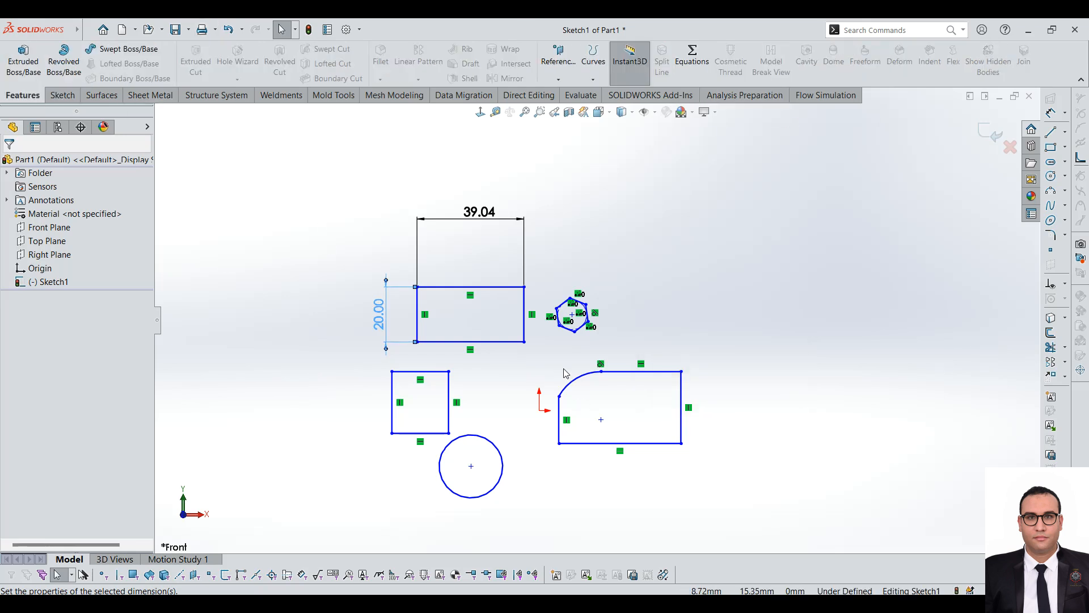
{"action": "scroll", "coordinate": [563, 373], "scroll_direction": "down", "scroll_amount": 2}
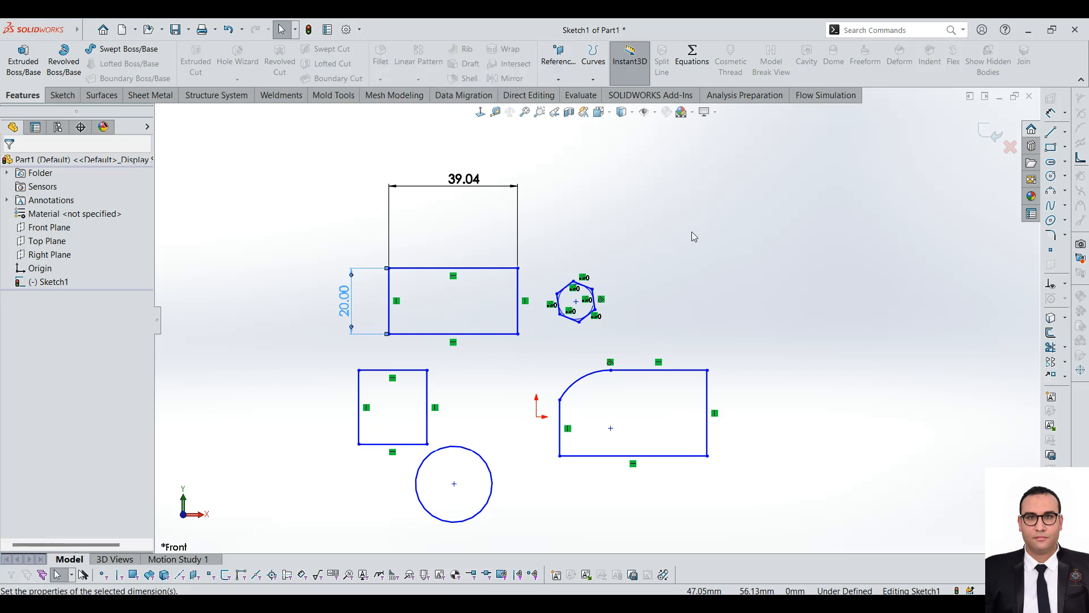
{"action": "mouse_move", "coordinate": [694, 232]}
{"action": "right_mouse_down"}
{"action": "mouse_move", "coordinate": [710, 241]}
{"action": "mouse_move", "coordinate": [723, 215]}
{"action": "mouse_move", "coordinate": [716, 227]}
{"action": "right_mouse_up"}
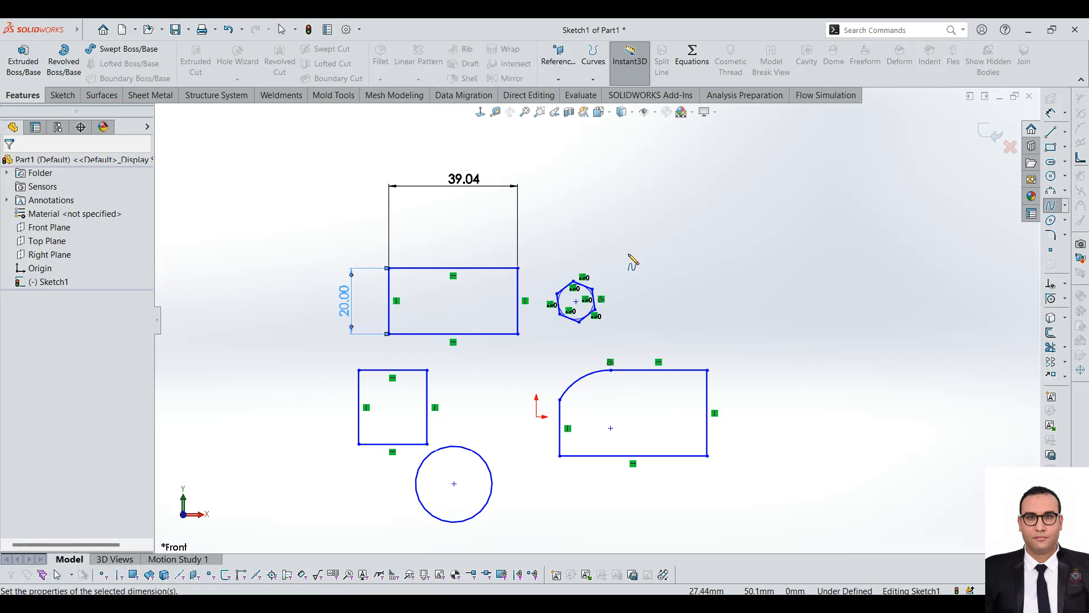
{"action": "right_click_drag", "start_coordinate": [715, 266], "coordinate": [722, 195]}
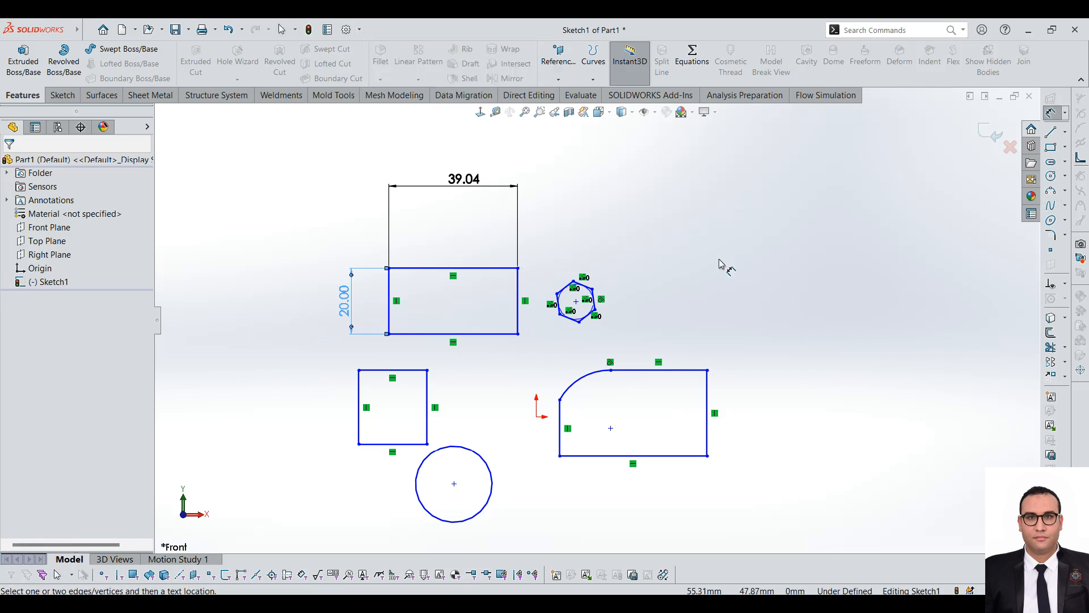
{"action": "right_click_drag", "start_coordinate": [720, 262], "coordinate": [717, 195]}
Examine the mouse gesture guide for parts, sketches, assemblies and drawings in the Customize settings, and leave without changes.
{"action": "left_click", "coordinate": [359, 30]}
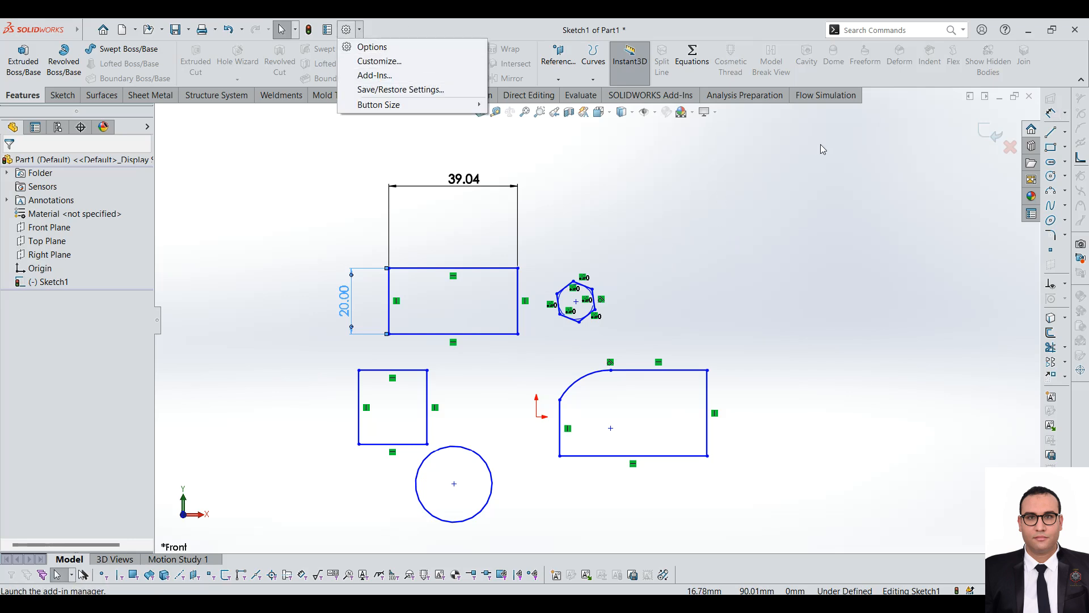
{"action": "right_click", "coordinate": [567, 95]}
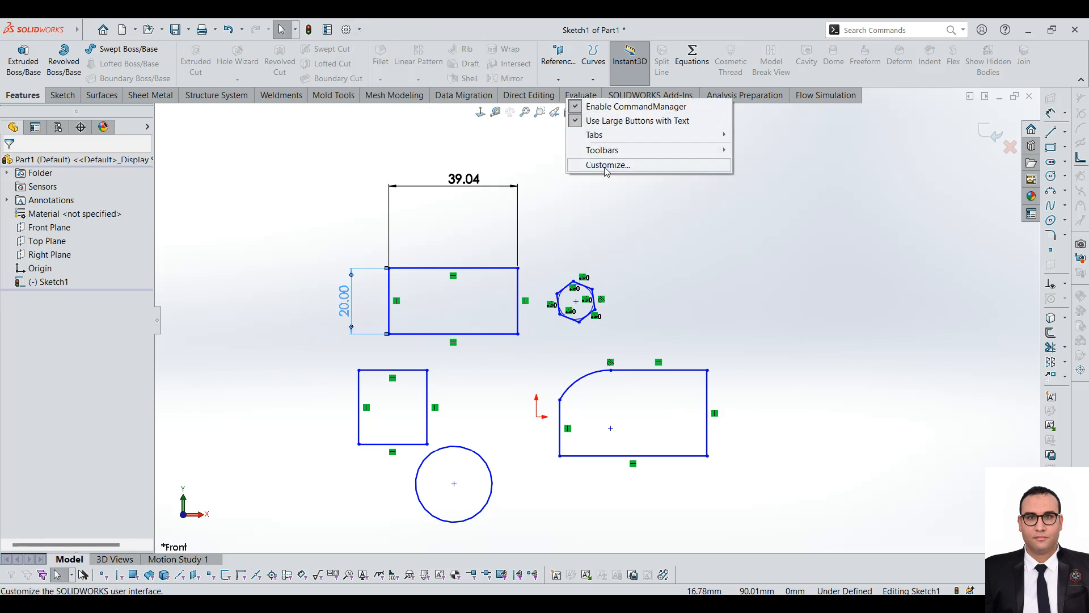
{"action": "left_click", "coordinate": [603, 163]}
{"action": "left_click", "coordinate": [647, 165]}
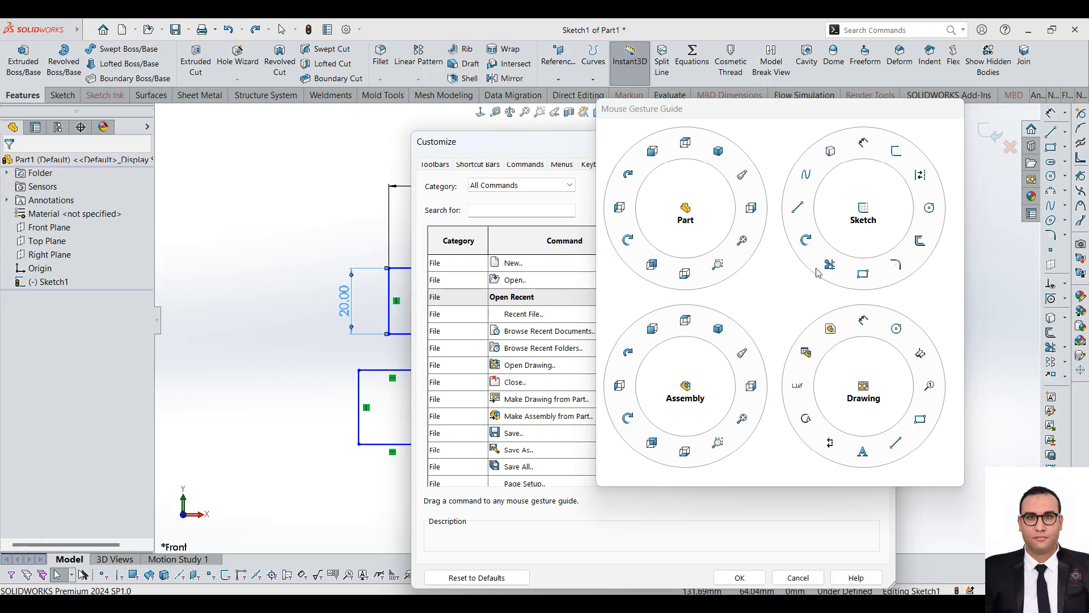
{"action": "left_click", "coordinate": [805, 576]}
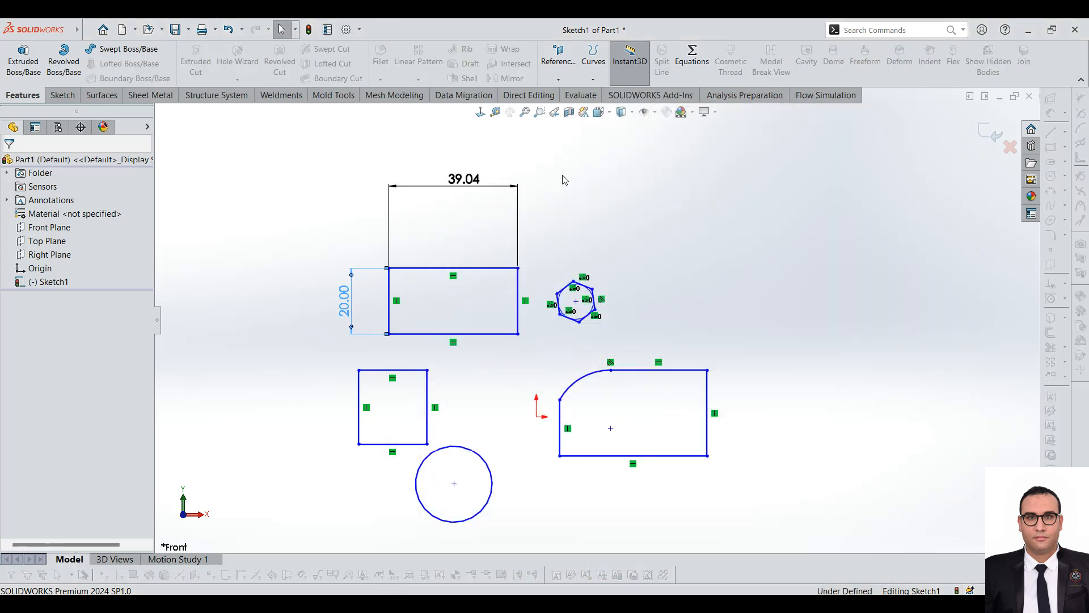
Try to restore the program settings from the "Solidworks ultimate setting" file on the Desktop with the Settings Wizard.
{"action": "left_click", "coordinate": [360, 31]}
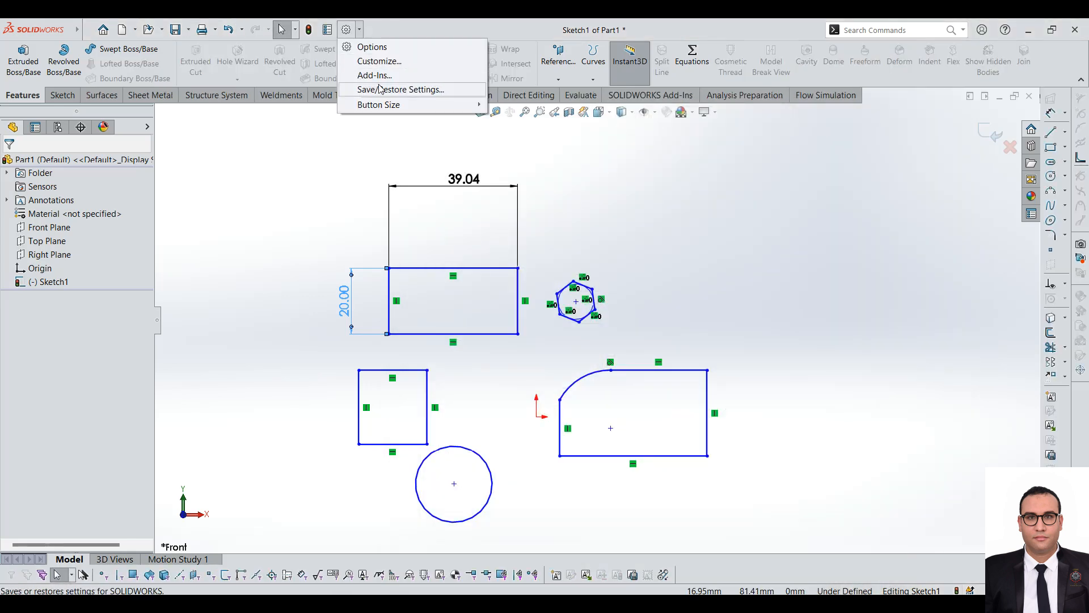
{"action": "left_click", "coordinate": [421, 91]}
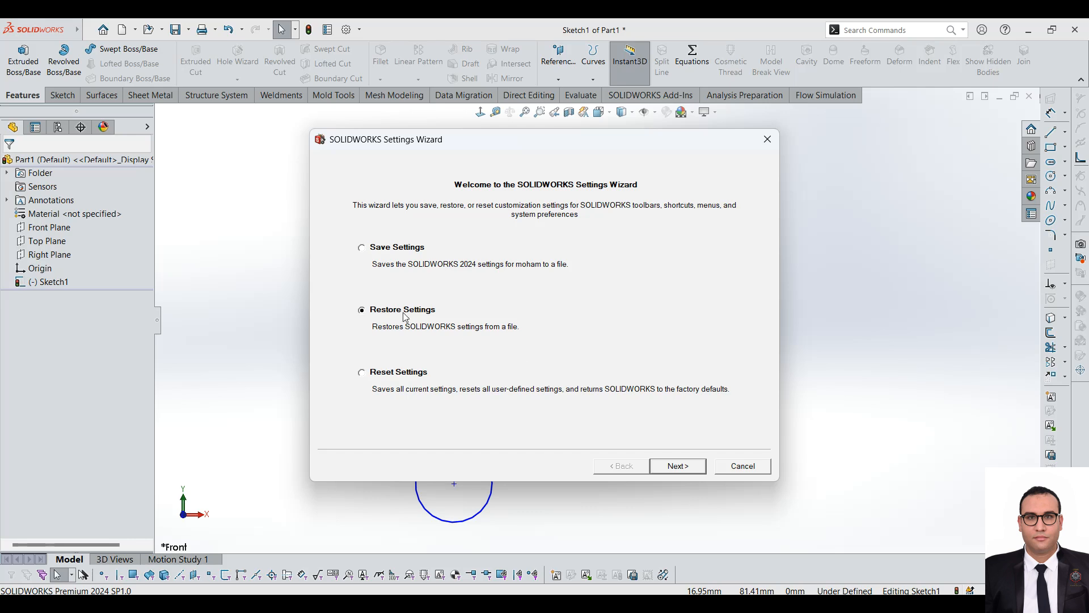
{"action": "left_click", "coordinate": [687, 471]}
{"action": "left_click", "coordinate": [606, 232]}
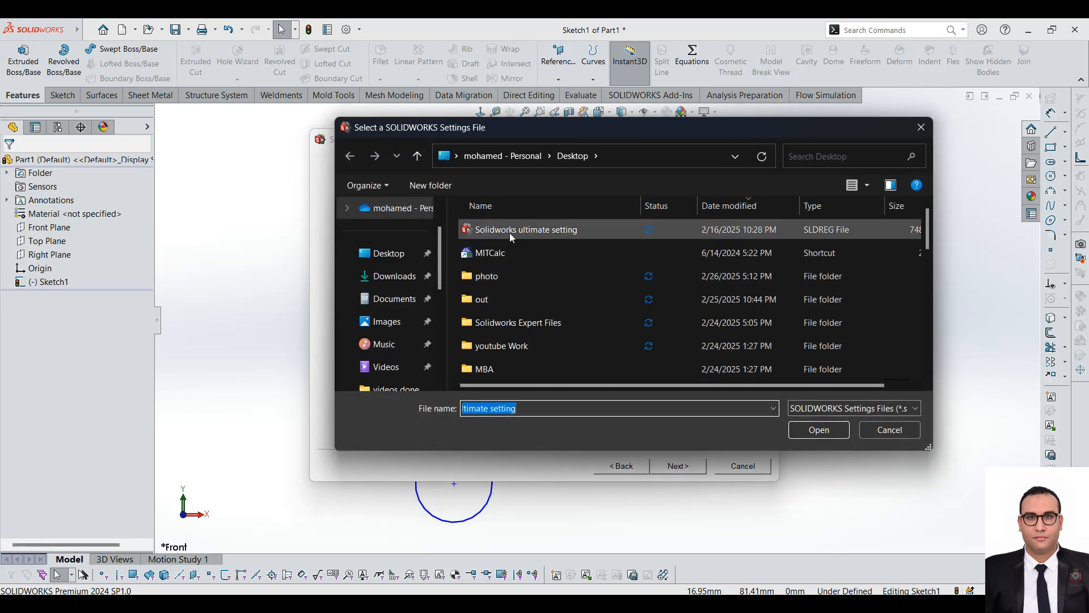
{"action": "left_click", "coordinate": [819, 430]}
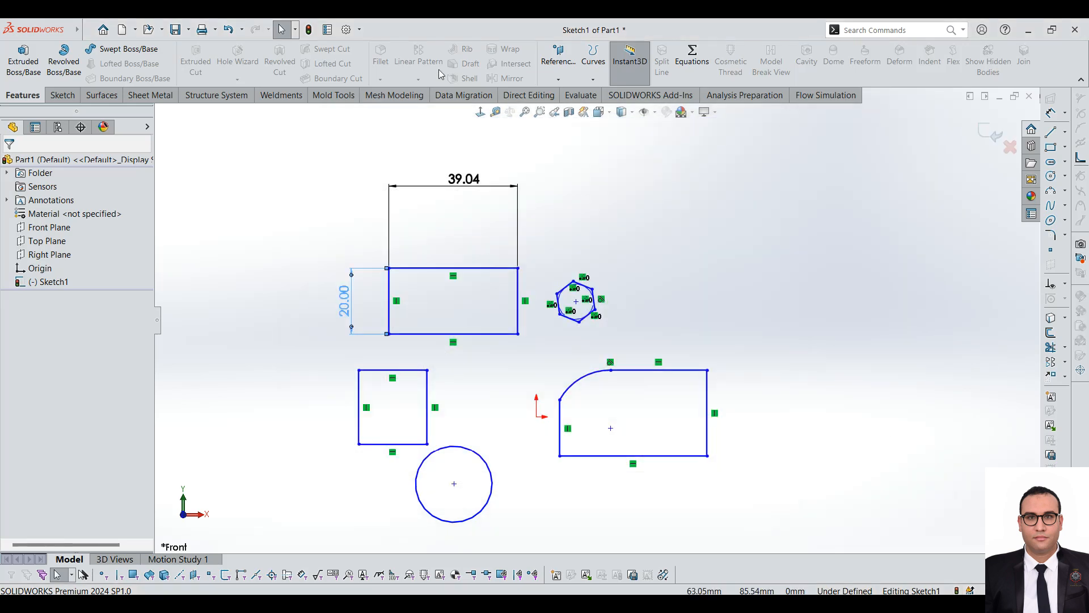
{"action": "mouse_move", "coordinate": [700, 257]}
{"action": "right_mouse_down"}
{"action": "mouse_move", "coordinate": [726, 257]}
{"action": "mouse_move", "coordinate": [699, 250]}
{"action": "mouse_move", "coordinate": [711, 272]}
{"action": "mouse_move", "coordinate": [695, 267]}
{"action": "mouse_move", "coordinate": [706, 252]}
{"action": "mouse_move", "coordinate": [700, 262]}
{"action": "right_mouse_up"}
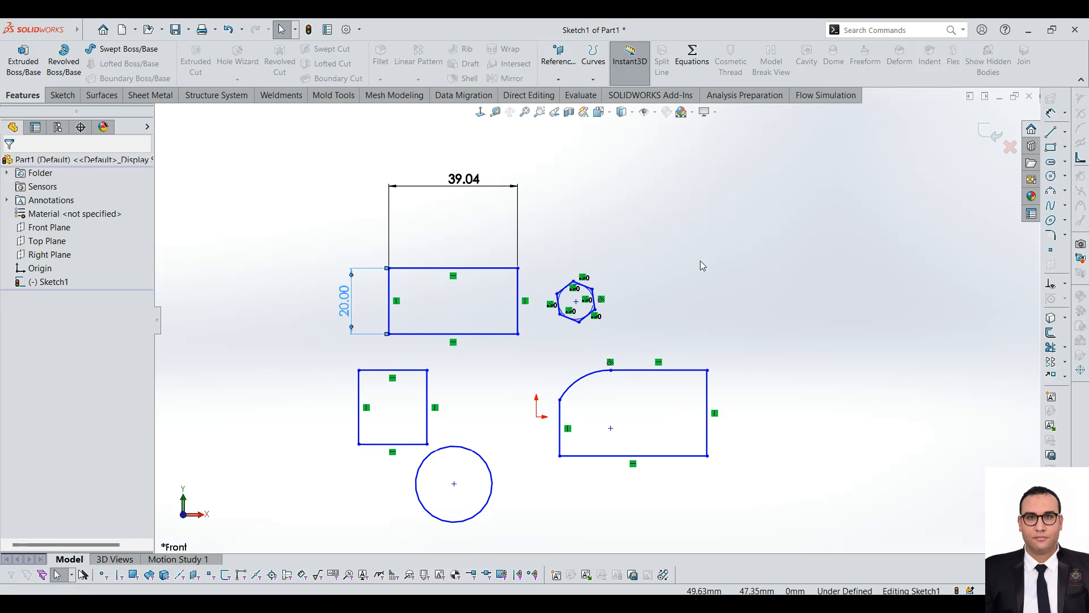
Enable on-screen numeric input on entity creation in the sketch system options, creating dimensions only when a value is entered.
{"action": "left_click", "coordinate": [349, 32]}
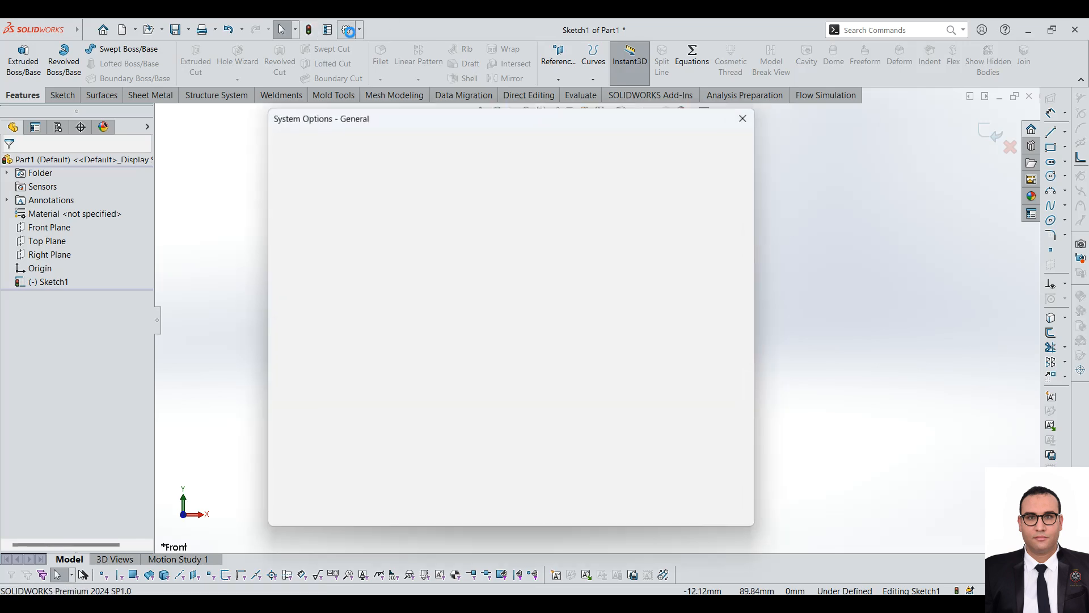
{"action": "left_click", "coordinate": [291, 243]}
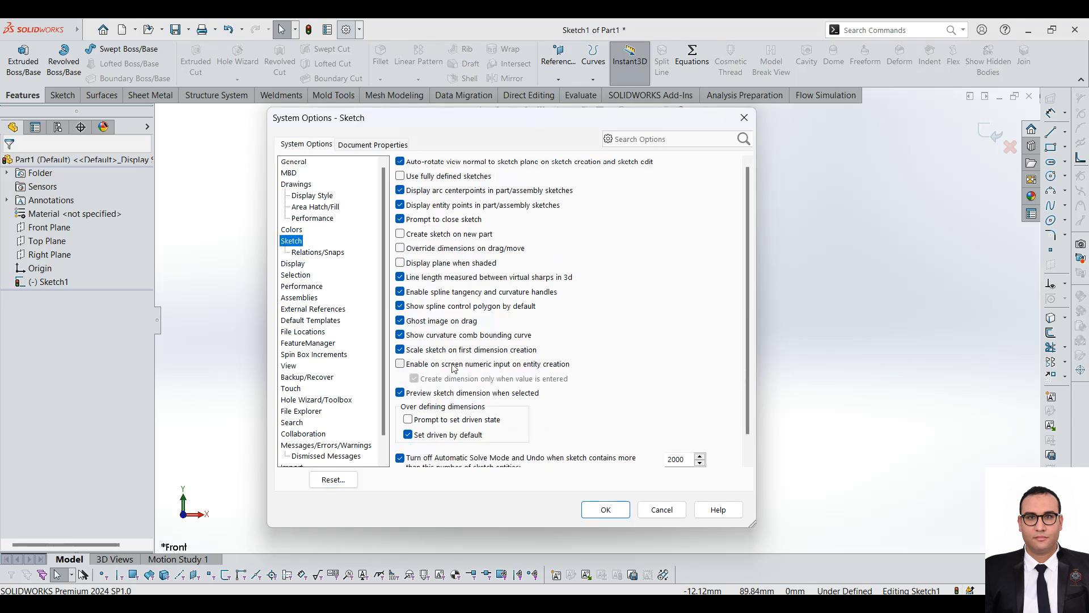
{"action": "left_click", "coordinate": [431, 366]}
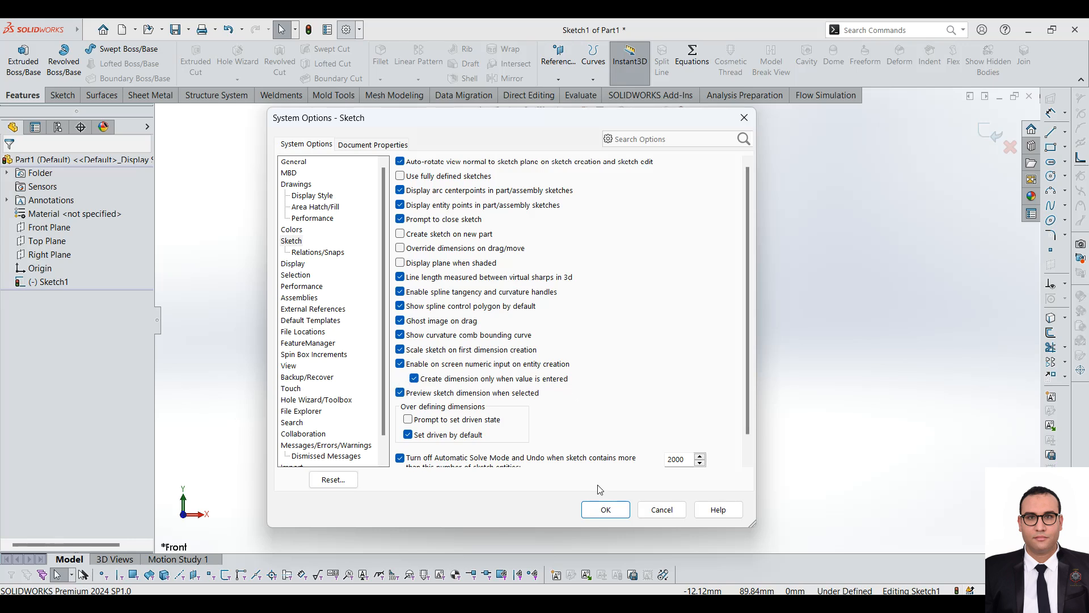
{"action": "left_click", "coordinate": [606, 509]}
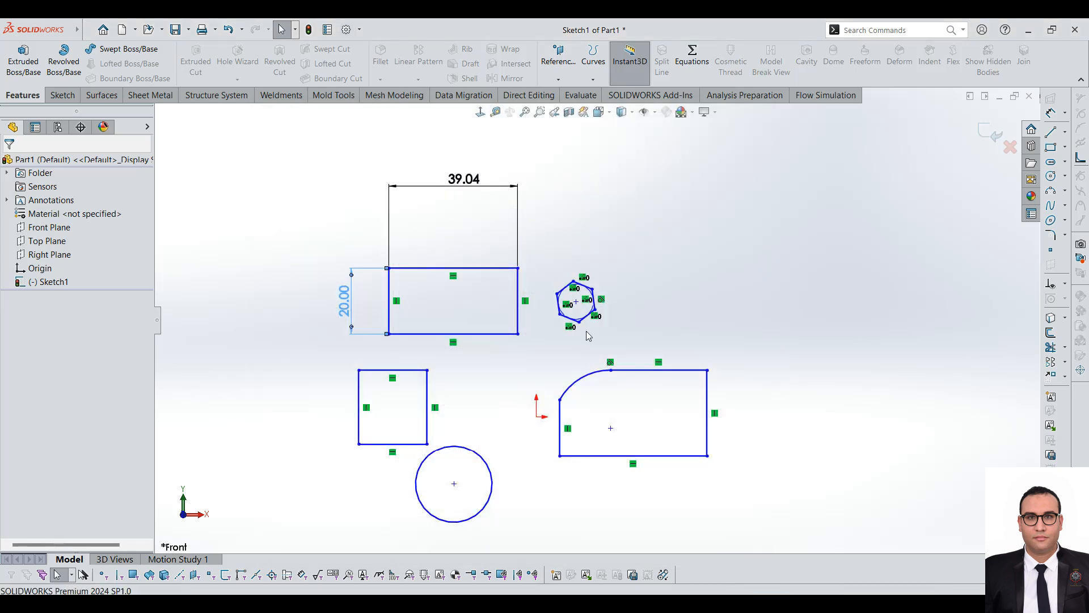
Sketch a horizontal line about 53.5 mm long in the empty area above the filleted rectangle.
{"action": "left_click", "coordinate": [63, 95]}
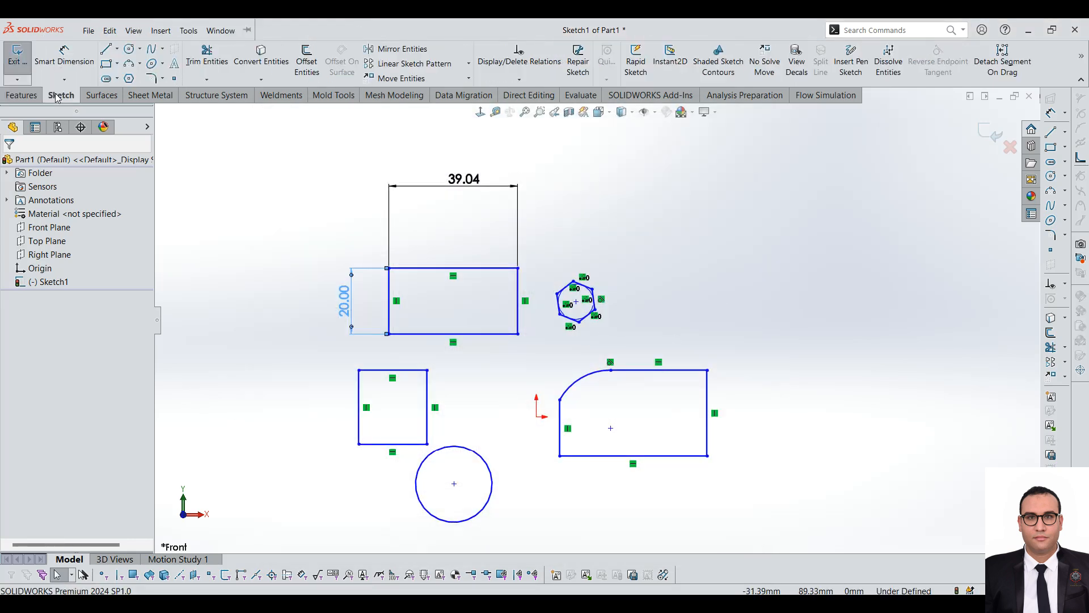
{"action": "left_click", "coordinate": [107, 49]}
{"action": "left_click", "coordinate": [689, 244]}
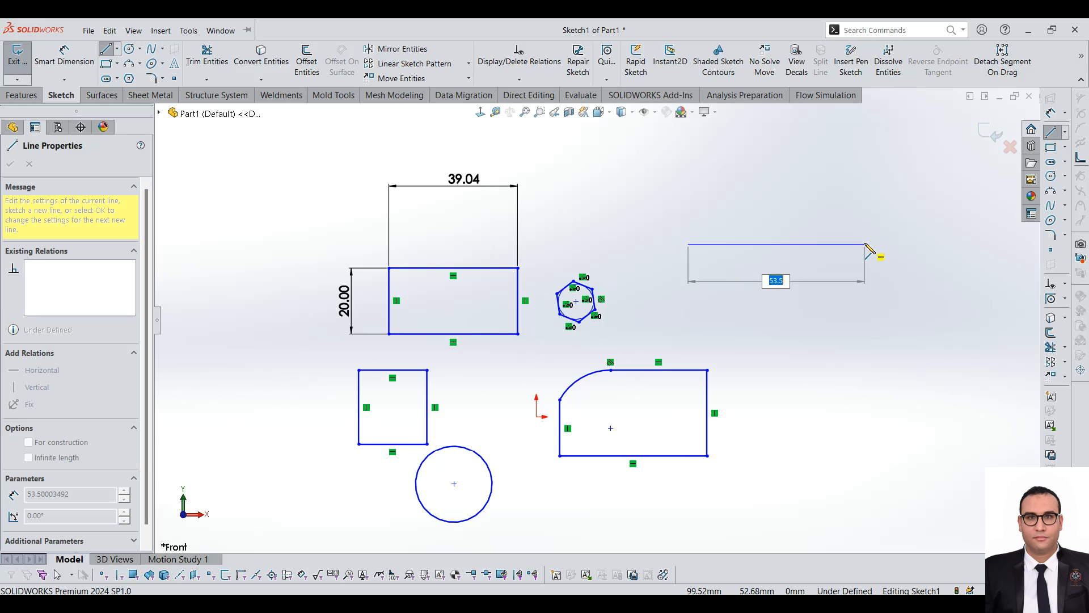
{"action": "left_click", "coordinate": [865, 245]}
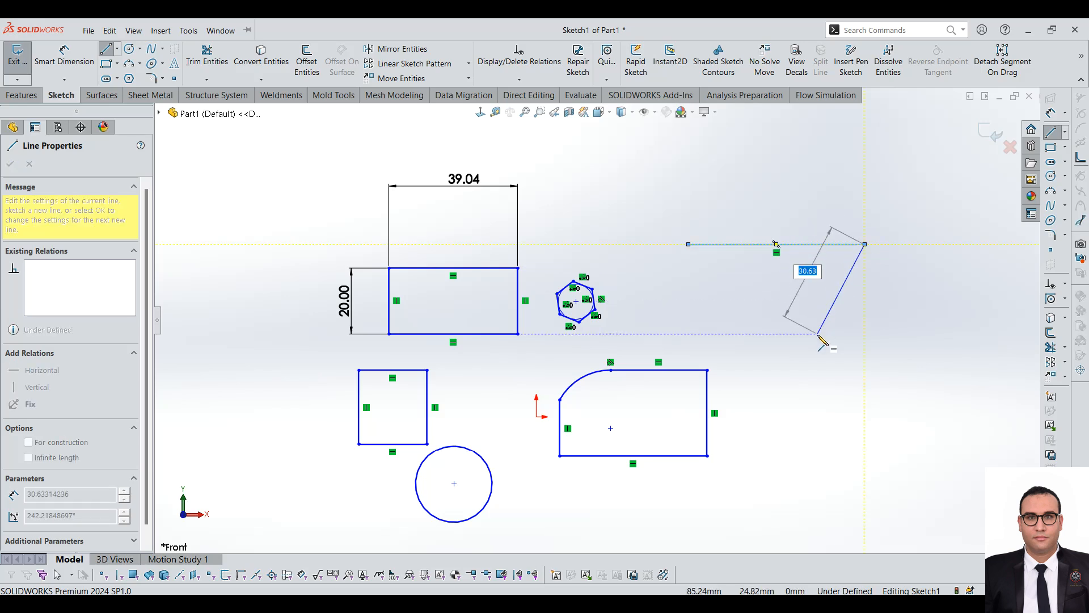
Add a sloping line 35 mm long down from the horizontal line's end and move its dimension to the outer side.
{"action": "type", "text": "35"}
{"action": "key", "text": "Return"}
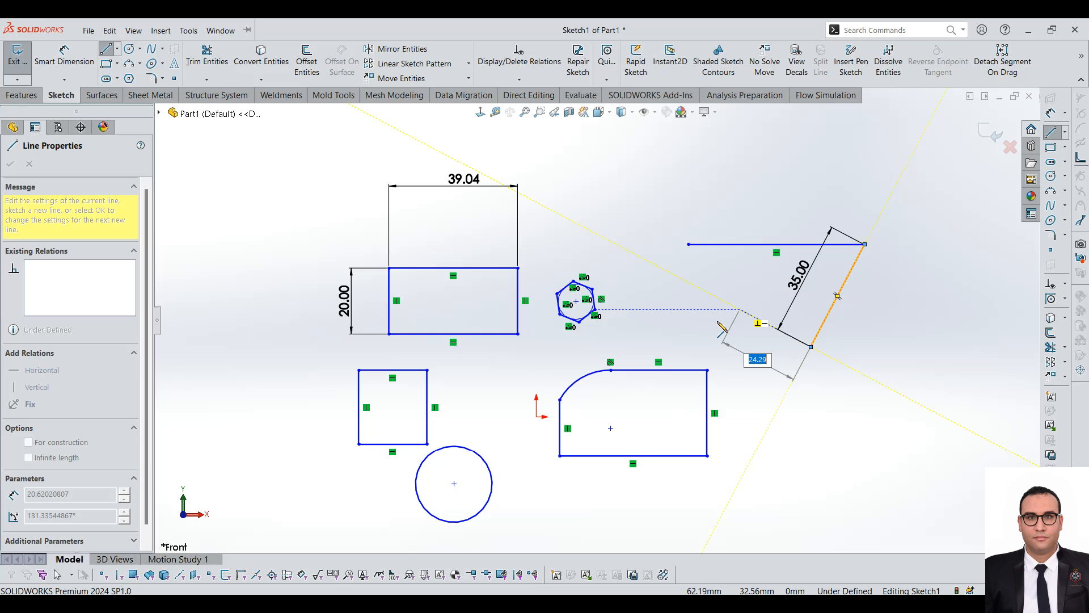
{"action": "key", "text": "Escape"}
{"action": "left_click_drag", "start_coordinate": [801, 275], "coordinate": [872, 316]}
{"action": "left_click", "coordinate": [786, 212]}
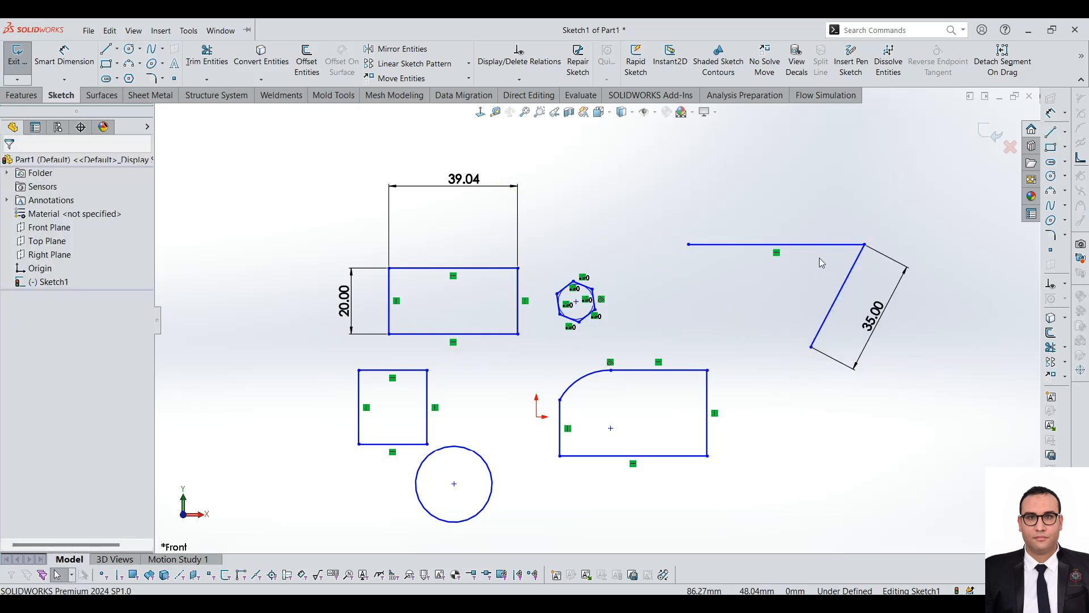
Show how to start Smart Dimension with the mouse gesture and from the pop-up bar of sketch commands.
{"action": "scroll", "coordinate": [825, 288], "scroll_direction": "down", "scroll_amount": 2}
{"action": "scroll", "coordinate": [775, 282], "scroll_direction": "up", "scroll_amount": 5}
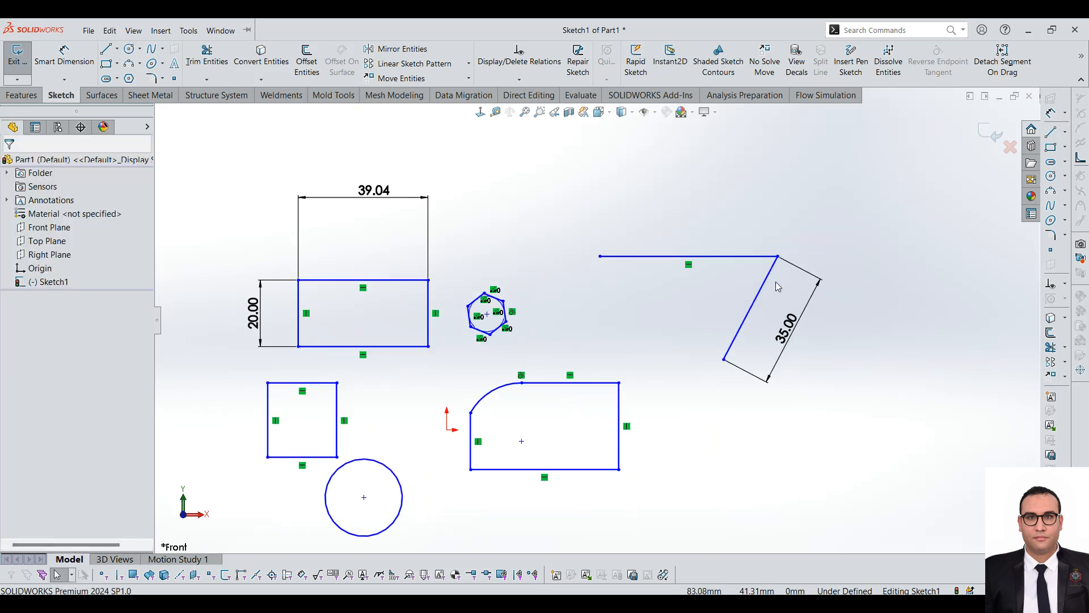
{"action": "scroll", "coordinate": [572, 317], "scroll_direction": "down", "scroll_amount": 1}
{"action": "right_click_drag", "start_coordinate": [637, 318], "coordinate": [644, 253]}
{"action": "key", "text": "s"}
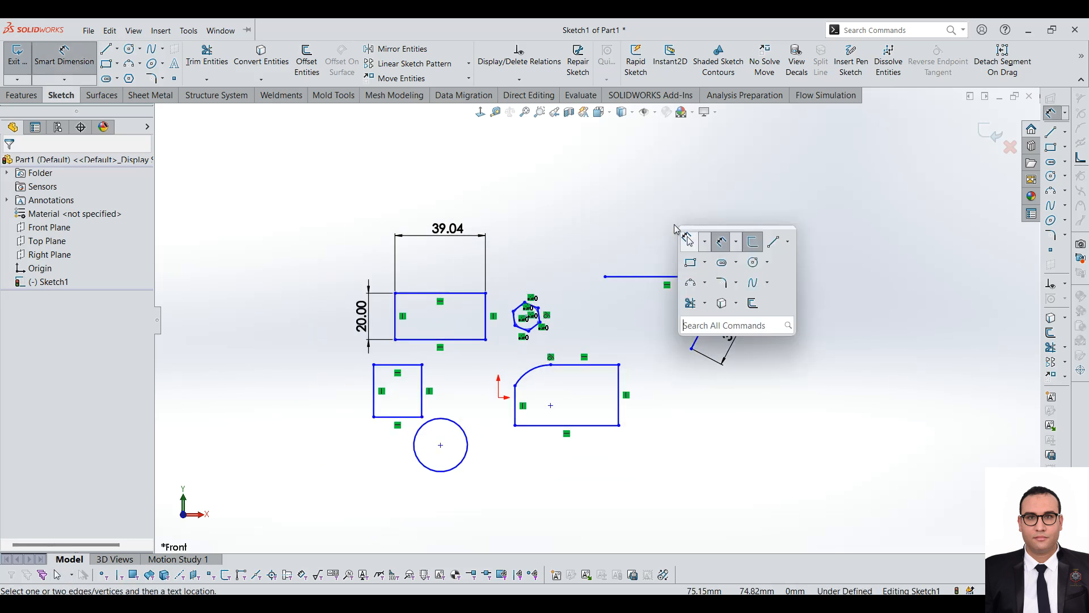
{"action": "left_click", "coordinate": [718, 245]}
{"action": "left_click", "coordinate": [161, 30]}
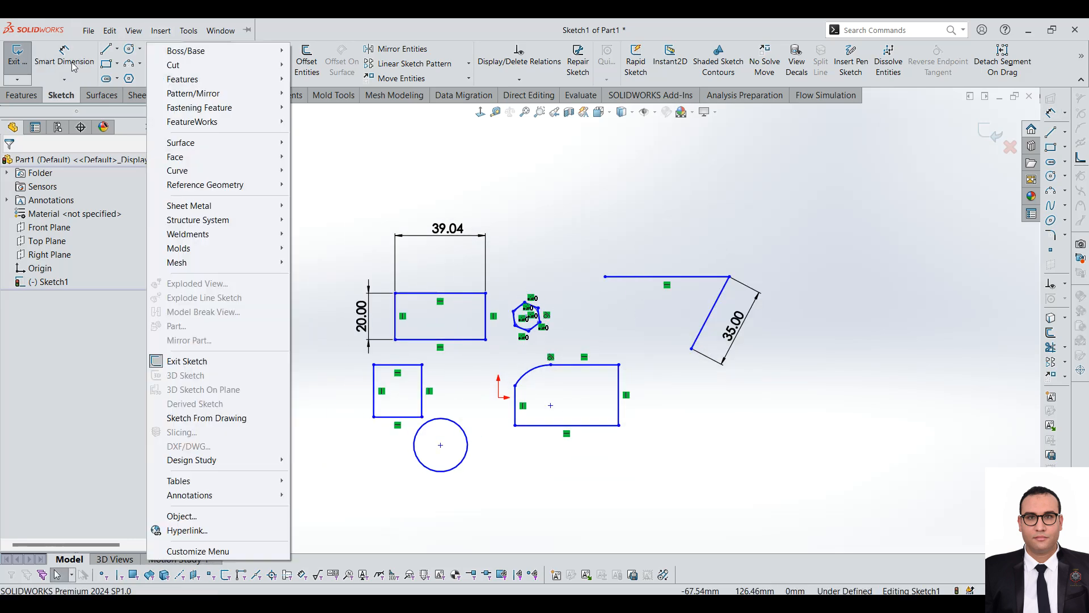
{"action": "left_click", "coordinate": [672, 234]}
Dimension the angle between the horizontal line and the sloping line as 60°.
{"action": "scroll", "coordinate": [561, 306], "scroll_direction": "down", "scroll_amount": 3}
{"action": "scroll", "coordinate": [579, 306], "scroll_direction": "up", "scroll_amount": 3}
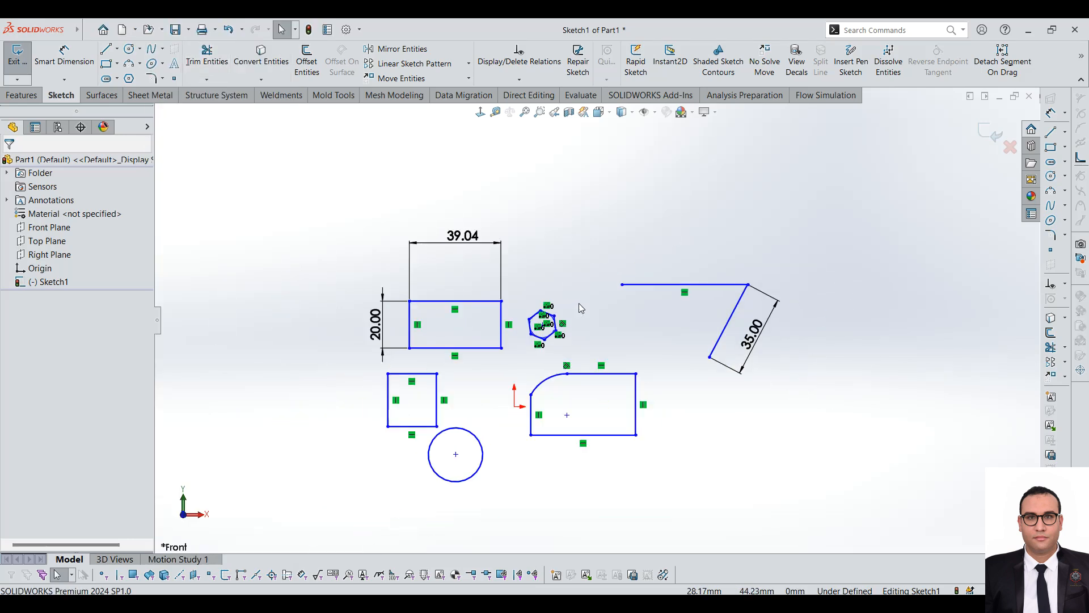
{"action": "scroll", "coordinate": [567, 324], "scroll_direction": "down", "scroll_amount": 1}
{"action": "middle_click_drag", "start_coordinate": [663, 312], "coordinate": [632, 297], "text": "ctrl"}
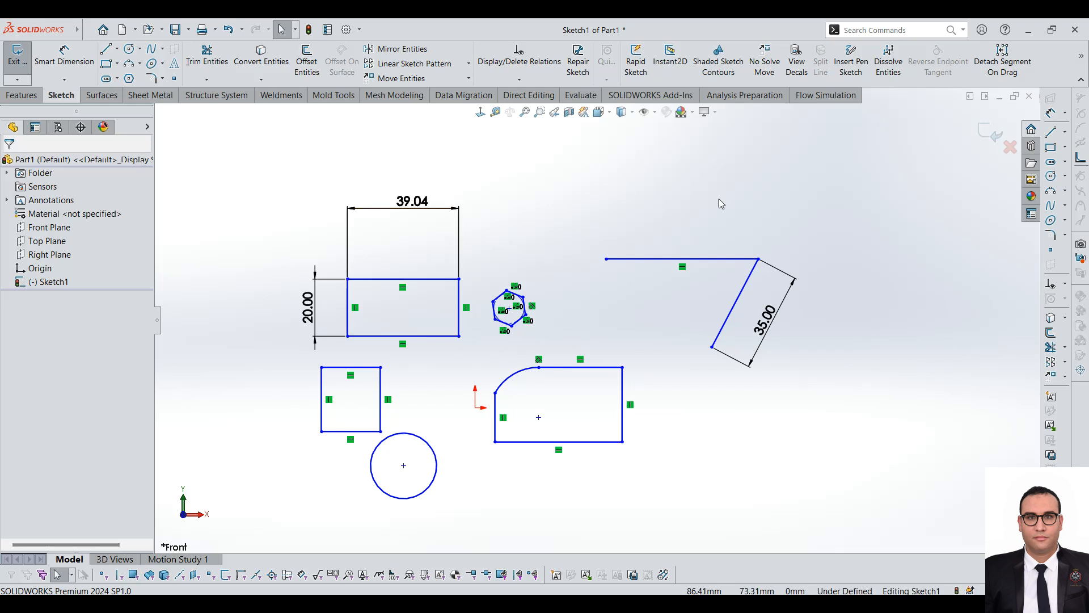
{"action": "left_click", "coordinate": [705, 260]}
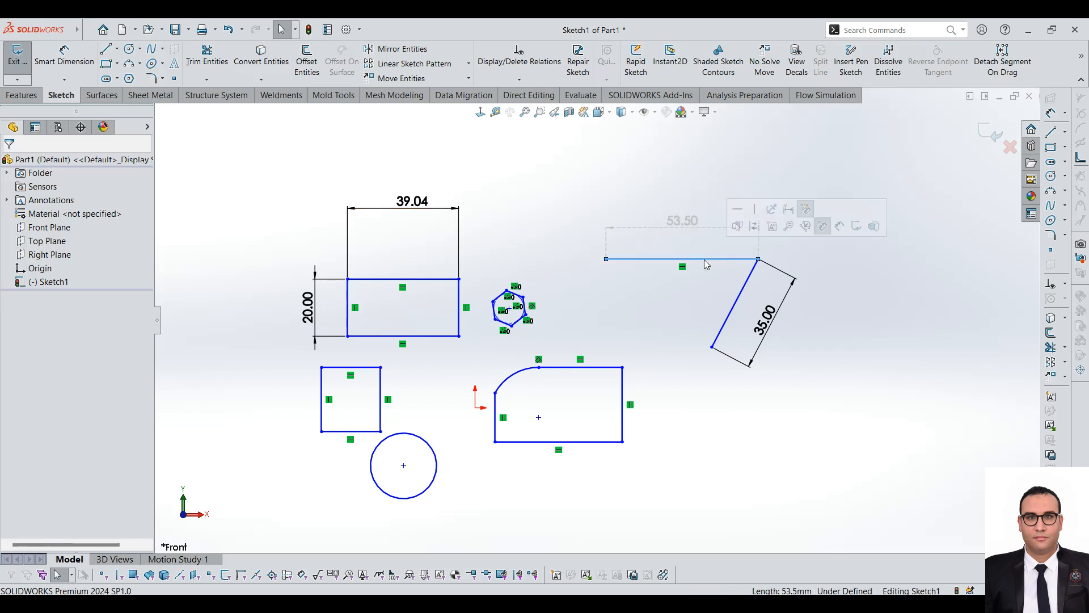
{"action": "left_click", "coordinate": [745, 284], "text": "ctrl"}
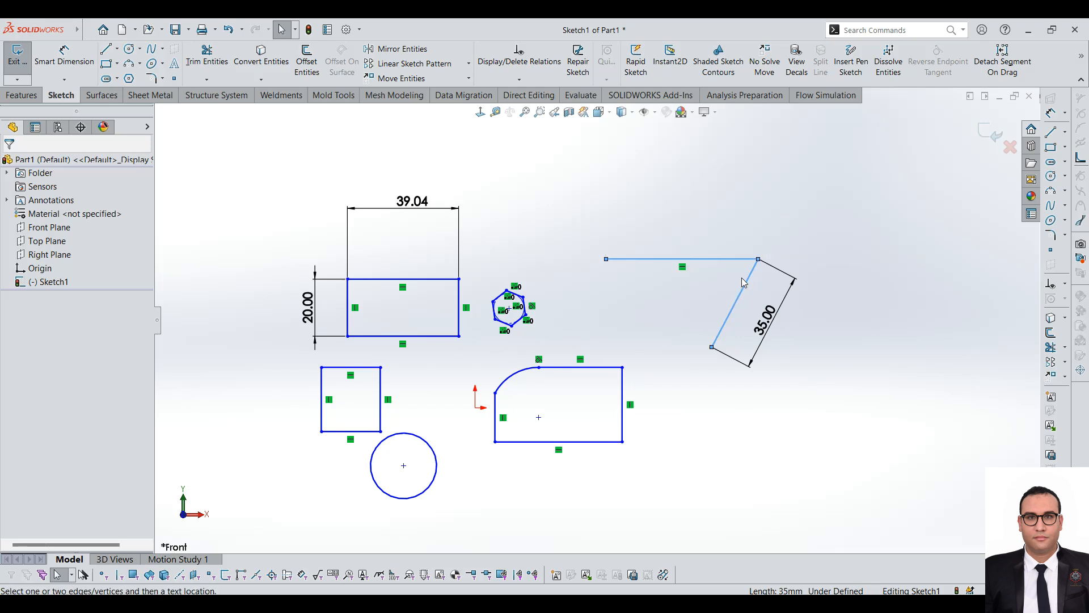
{"action": "left_click", "coordinate": [707, 275]}
{"action": "left_click", "coordinate": [704, 260]}
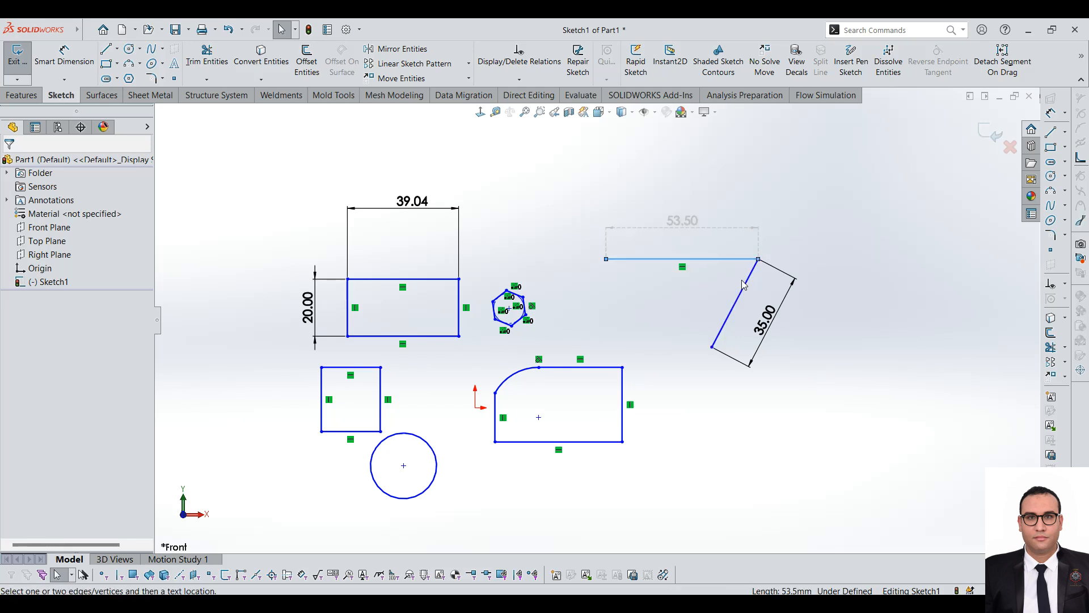
{"action": "left_click", "coordinate": [740, 292]}
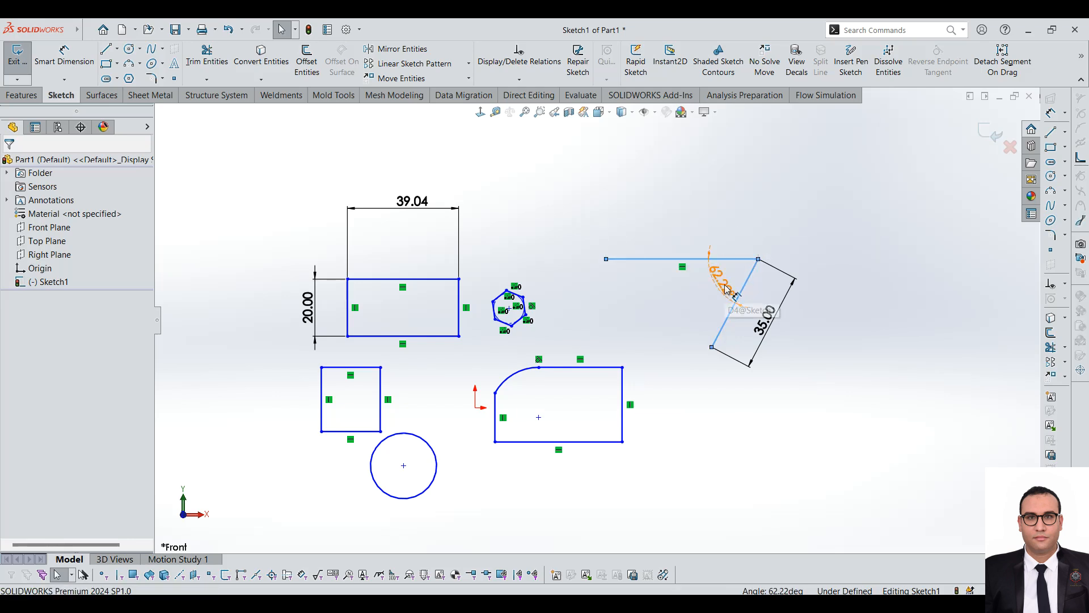
{"action": "left_click", "coordinate": [702, 286]}
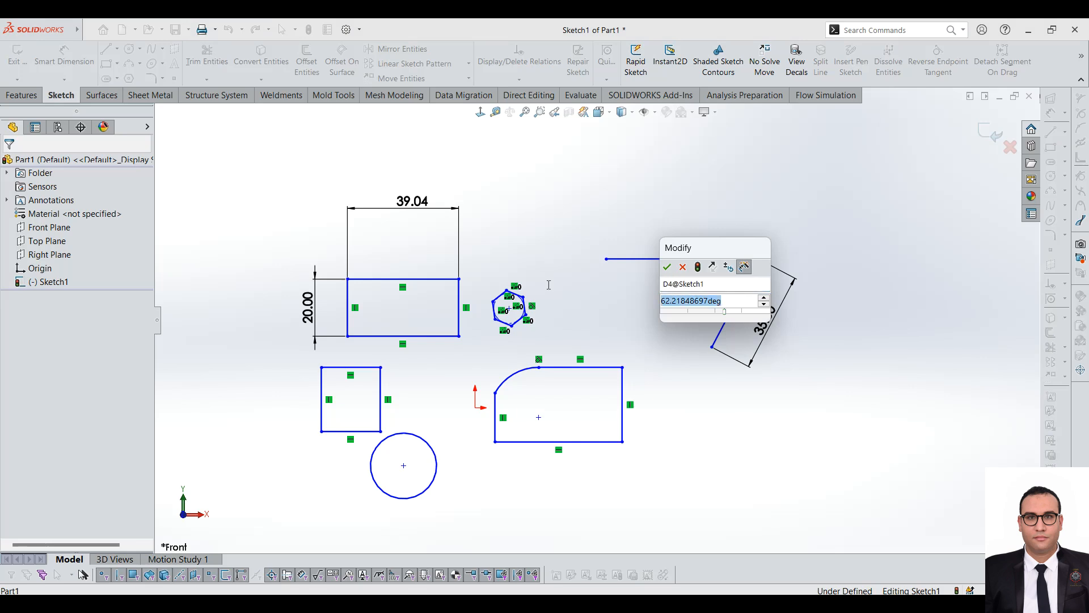
{"action": "type", "text": "60"}
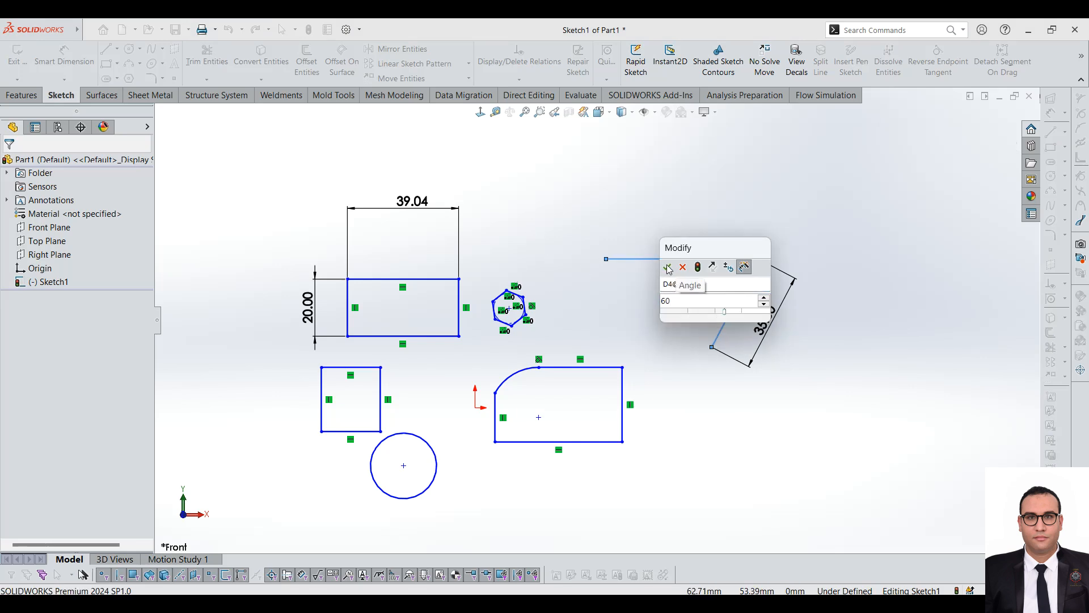
{"action": "key", "text": "Return"}
{"action": "key", "text": "Escape"}
Examine the list of available dimension types, such as Horizontal, Vertical, Baseline and Ordinate Dimension.
{"action": "scroll", "coordinate": [568, 238], "scroll_direction": "up", "scroll_amount": 2}
{"action": "scroll", "coordinate": [522, 282], "scroll_direction": "down", "scroll_amount": 2}
{"action": "scroll", "coordinate": [482, 431], "scroll_direction": "up", "scroll_amount": 1}
{"action": "scroll", "coordinate": [638, 394], "scroll_direction": "down", "scroll_amount": 1}
{"action": "scroll", "coordinate": [637, 394], "scroll_direction": "up", "scroll_amount": 1}
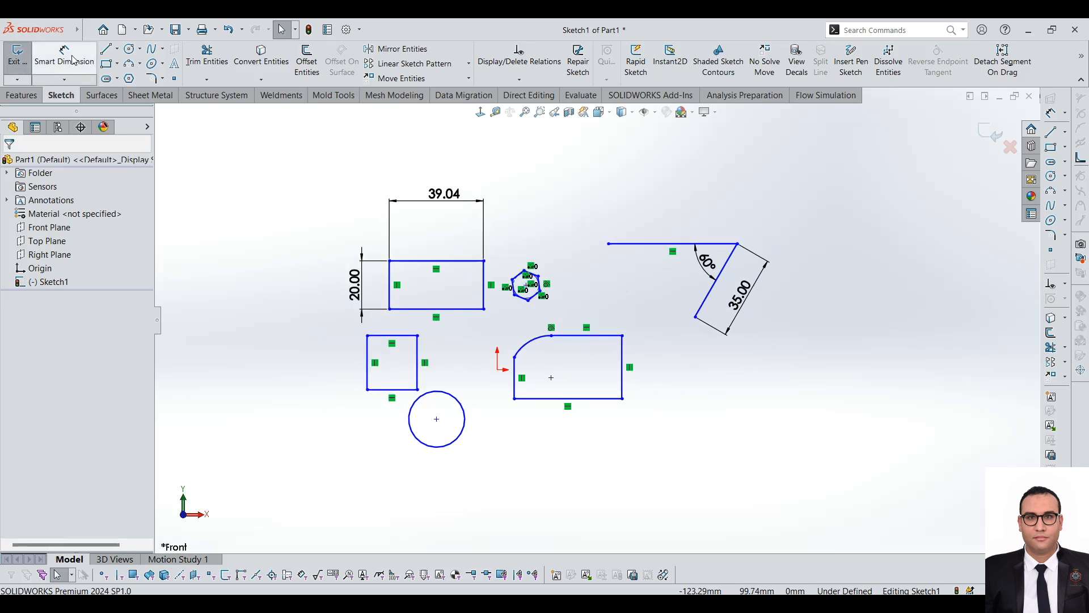
{"action": "left_click", "coordinate": [64, 79]}
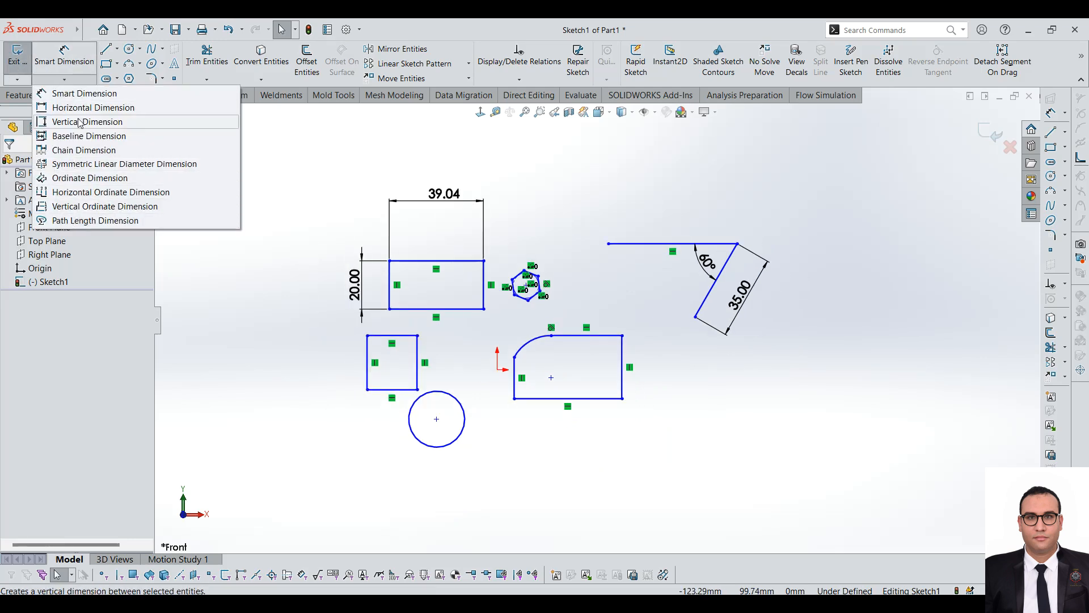
{"action": "left_click", "coordinate": [229, 265]}
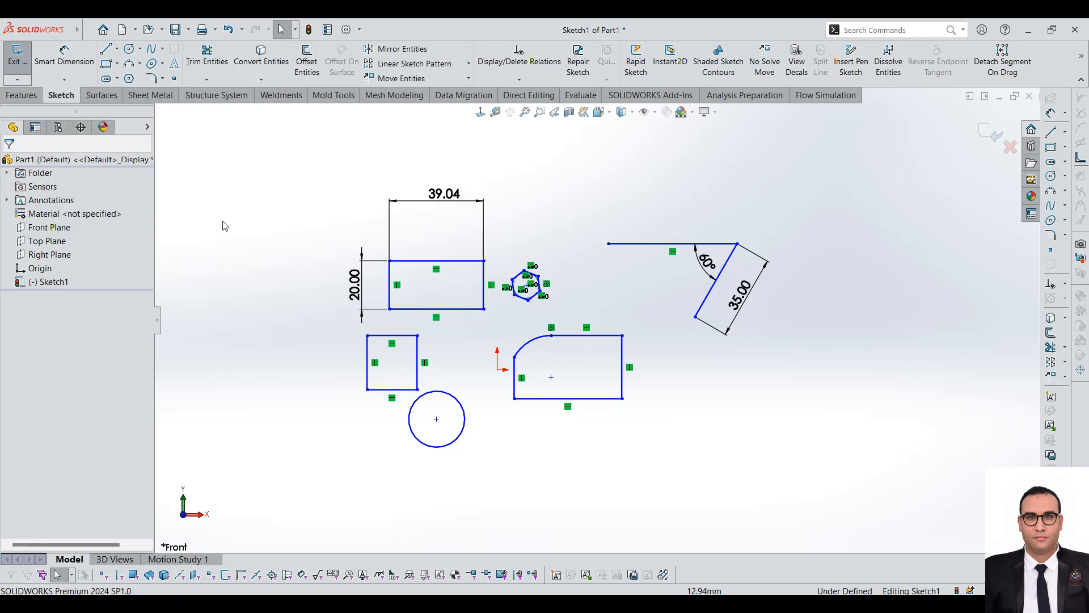
Dimension the straight vertical side of the filleted rectangle opposite the arc as 25 mm.
{"action": "left_click", "coordinate": [60, 57]}
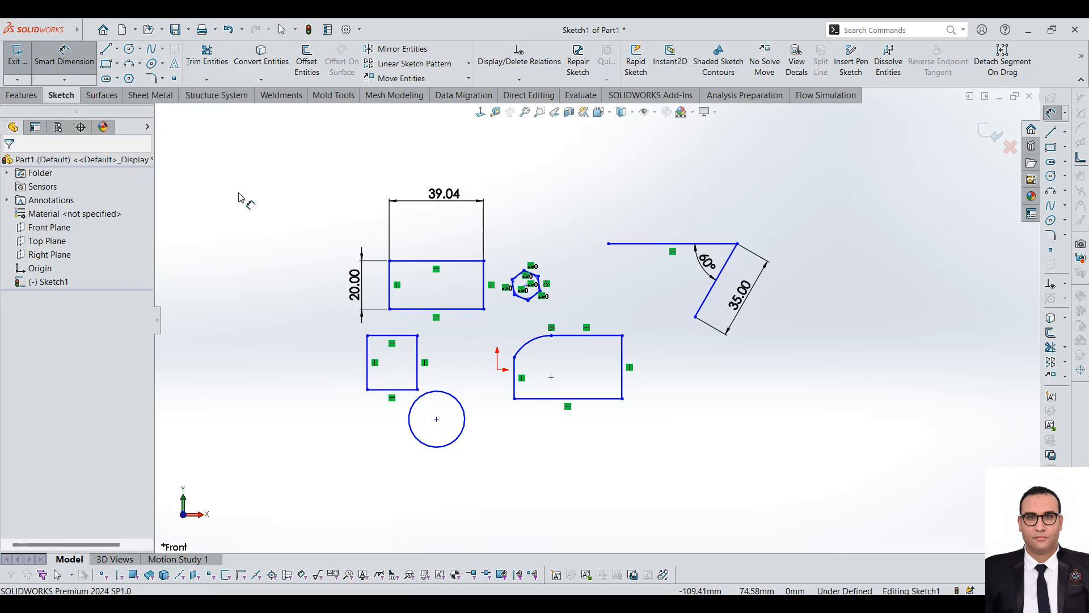
{"action": "scroll", "coordinate": [572, 282], "scroll_direction": "down", "scroll_amount": 1}
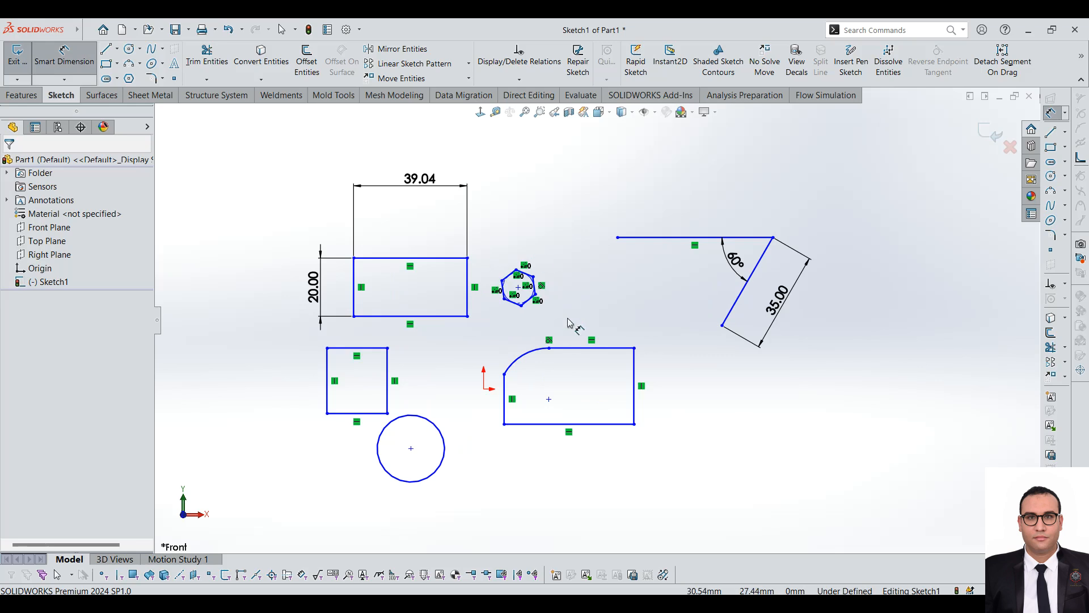
{"action": "left_click", "coordinate": [638, 368]}
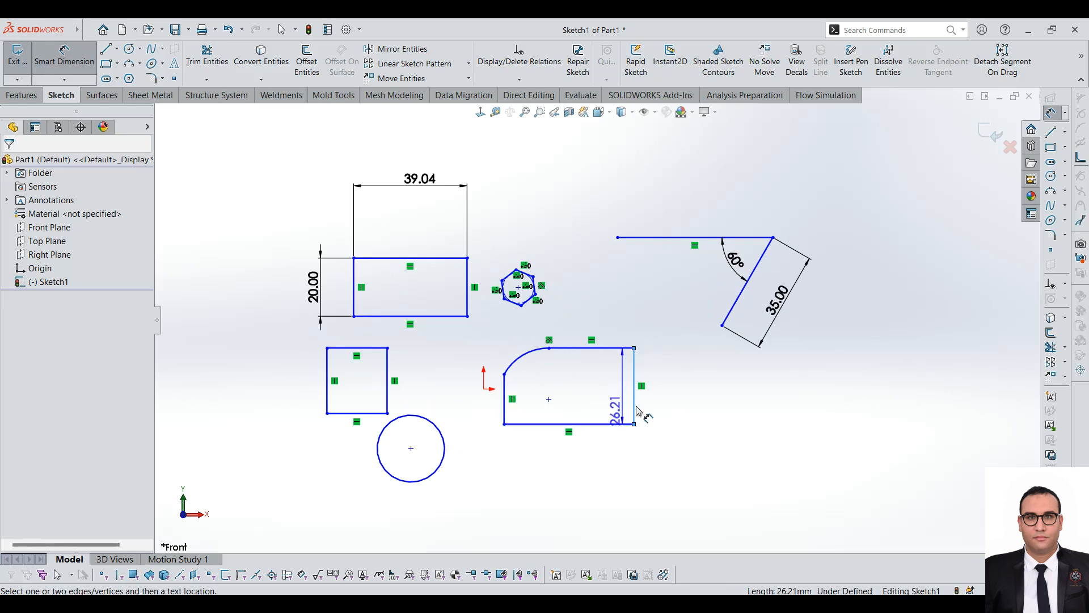
{"action": "left_click", "coordinate": [678, 389]}
{"action": "type", "text": "25"}
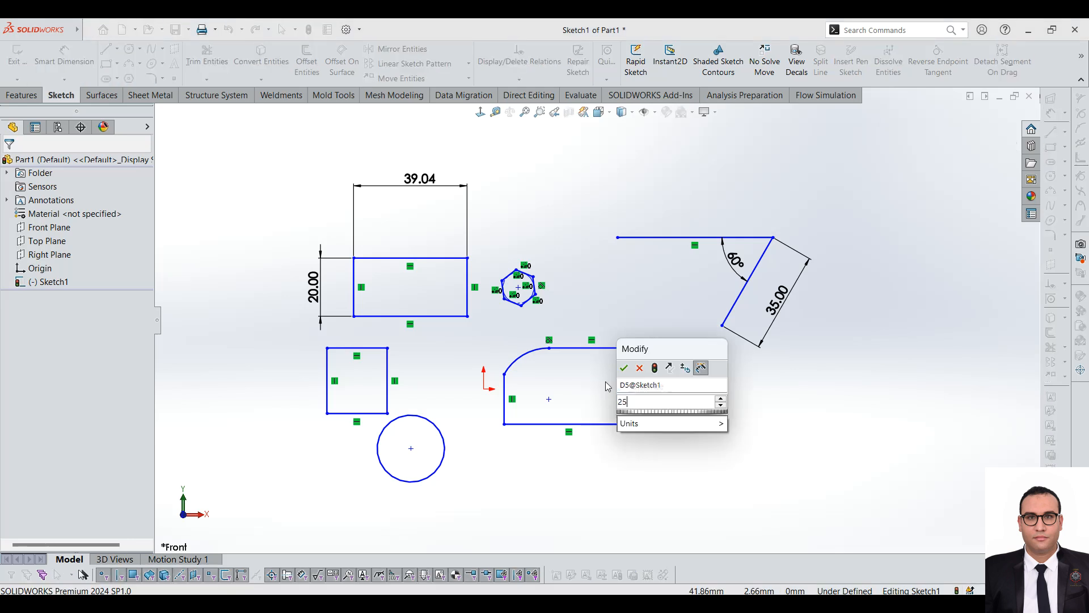
{"action": "key", "text": "Return"}
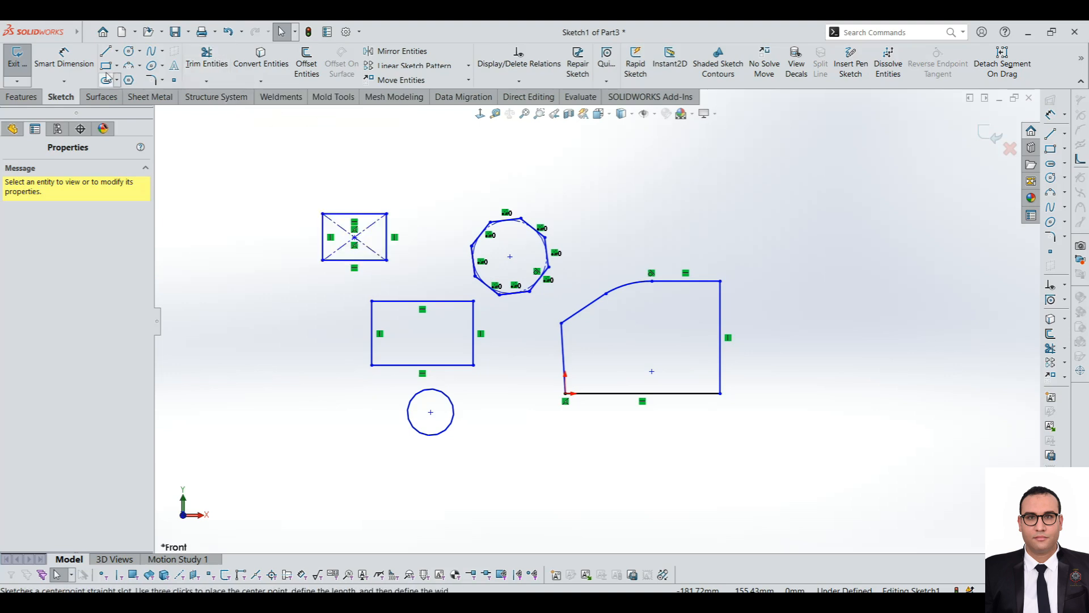
Sketch a sloping line across the vertical edge of the large profile and trim away the part inside the profile.
{"action": "left_click", "coordinate": [105, 51]}
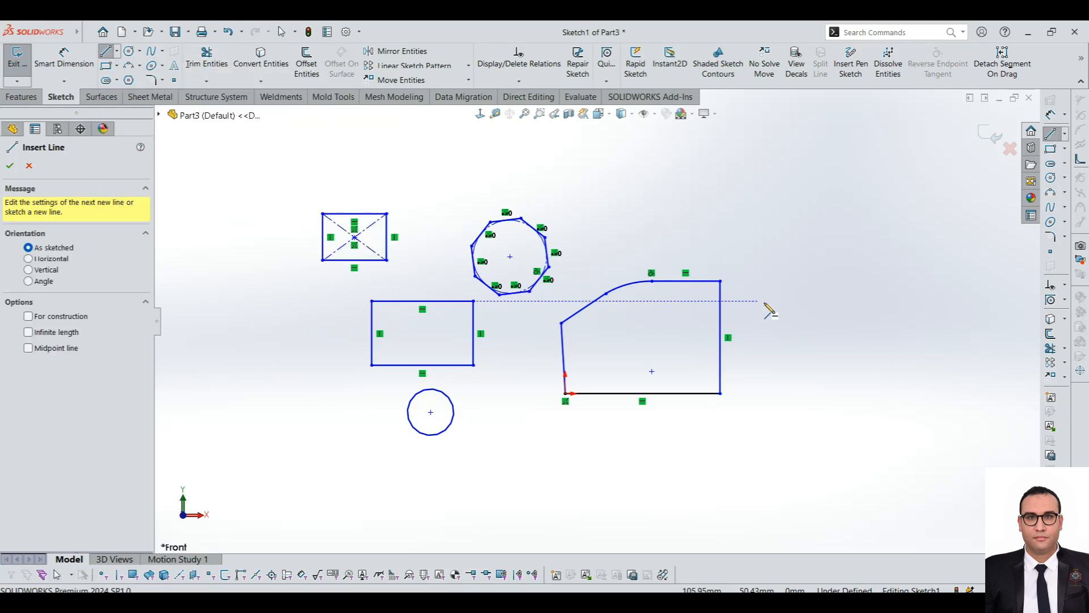
{"action": "left_click", "coordinate": [770, 300]}
{"action": "left_click", "coordinate": [659, 348]}
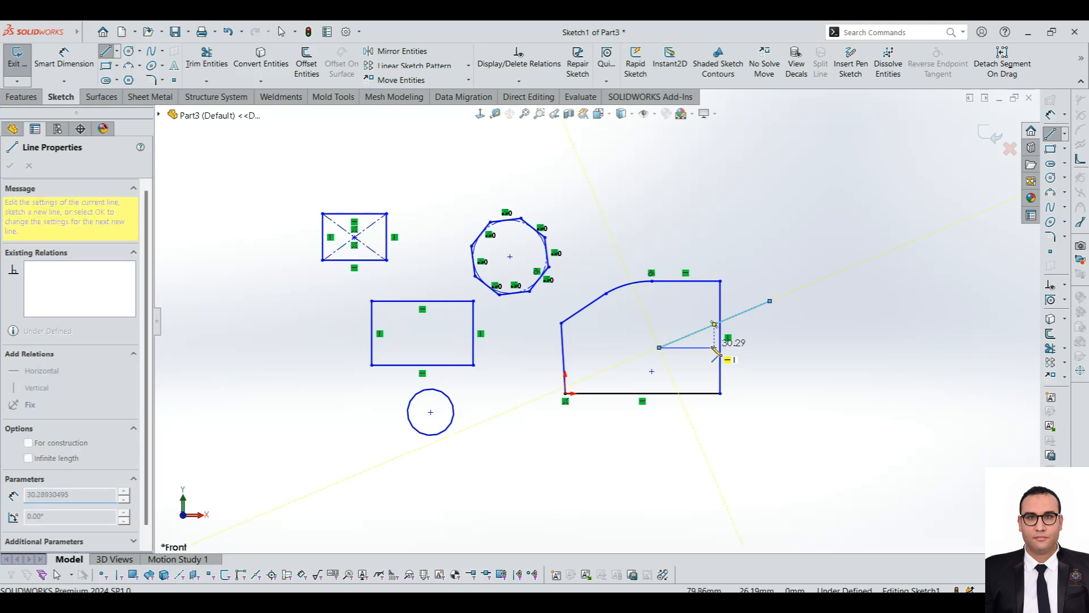
{"action": "key", "text": "Escape"}
{"action": "left_click", "coordinate": [208, 59]}
{"action": "left_click_drag", "start_coordinate": [696, 357], "coordinate": [696, 329]}
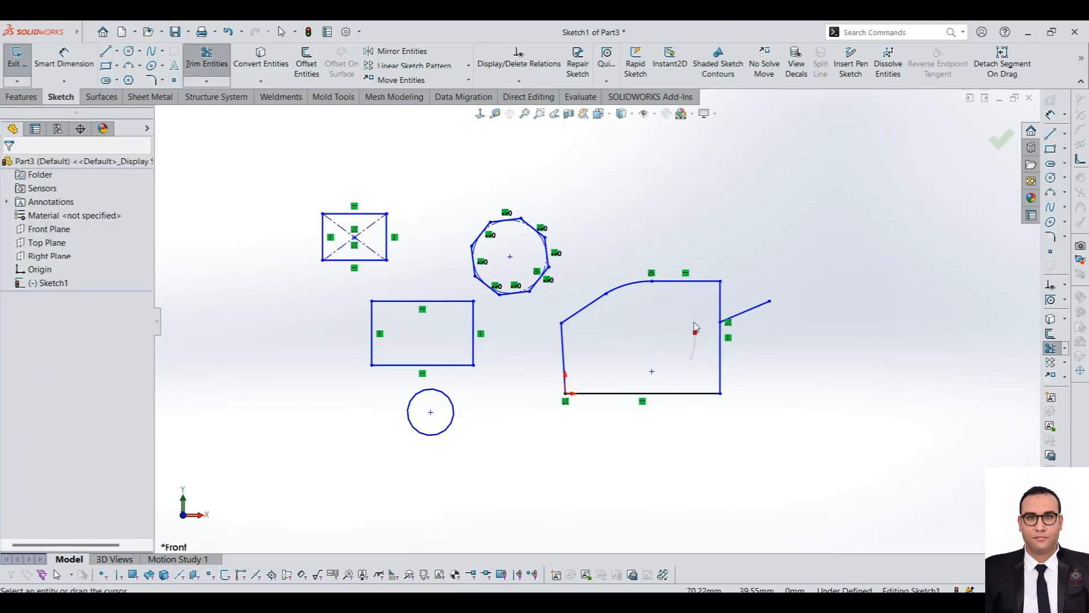
Trim the rest of the sloping line outside the profile, and undo that trim.
{"action": "scroll", "coordinate": [740, 321], "scroll_direction": "down", "scroll_amount": 1}
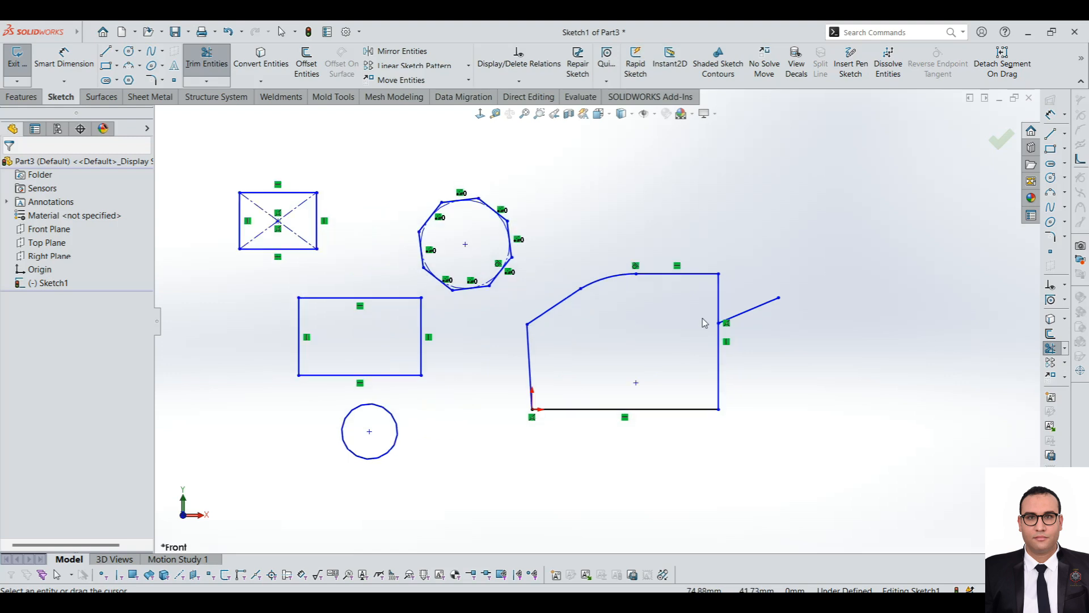
{"action": "left_click_drag", "start_coordinate": [769, 335], "coordinate": [746, 280]}
{"action": "key", "text": "ctrl+z"}
Extend the sloping line through the profile to its opposite edge with Extend Entities.
{"action": "left_click", "coordinate": [208, 82]}
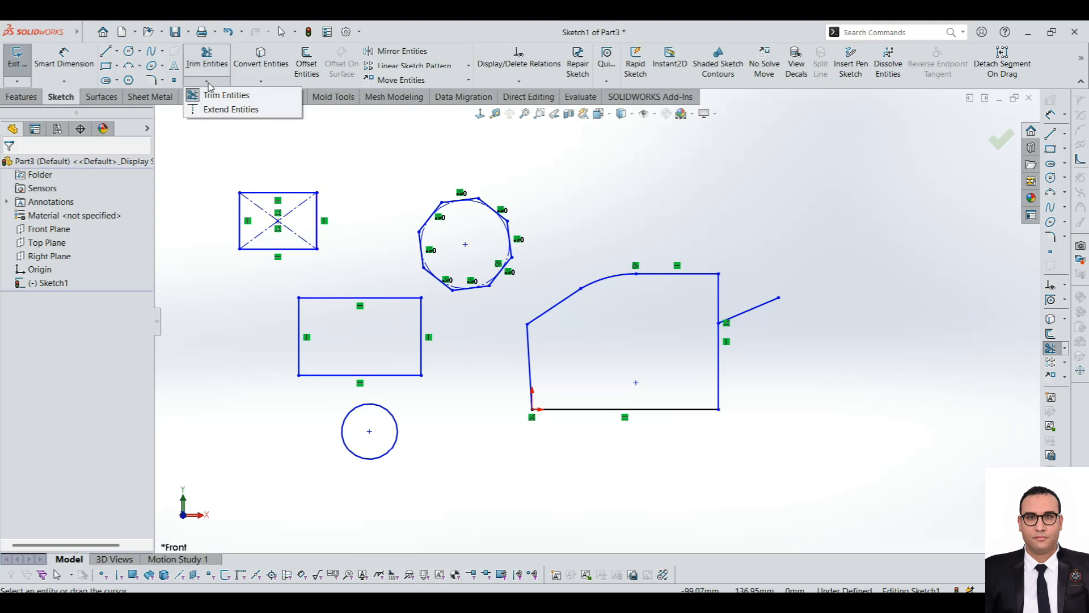
{"action": "left_click", "coordinate": [210, 110]}
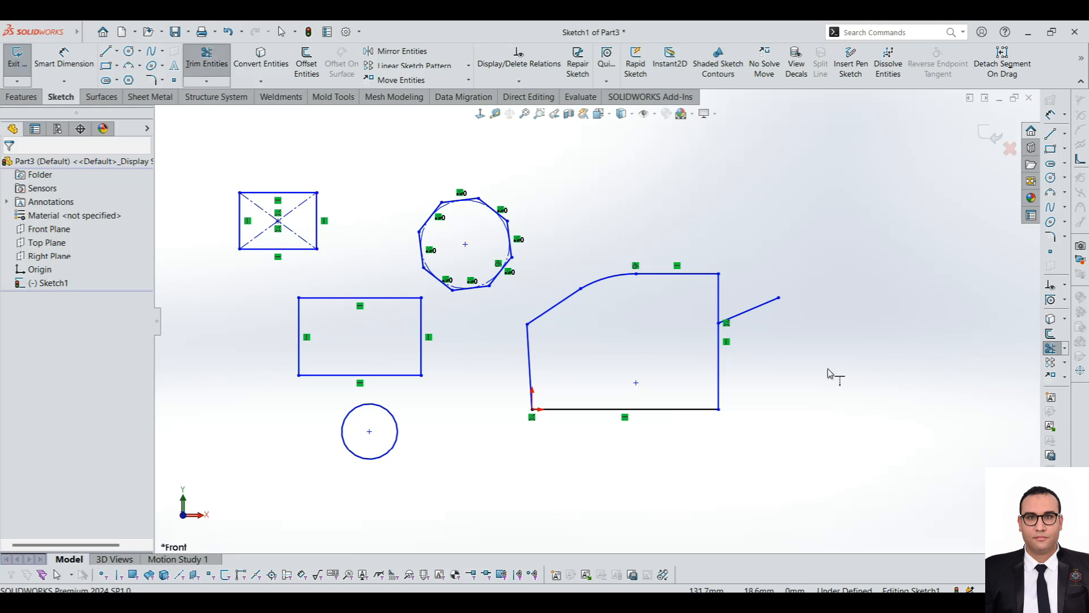
{"action": "left_click", "coordinate": [744, 319]}
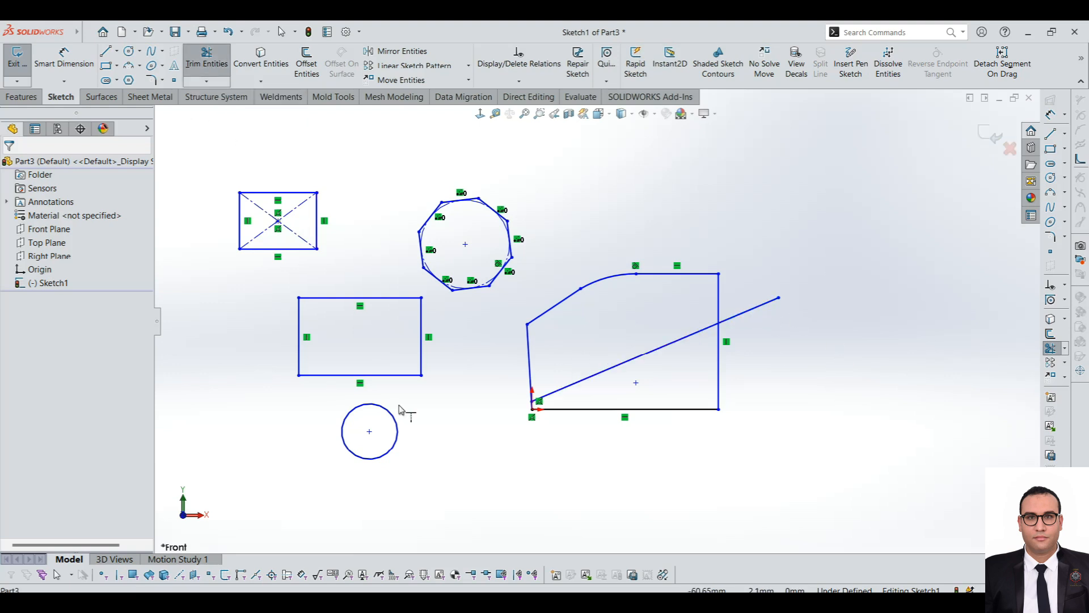
Tilt the view to show the whole sketch in 3D and exit the sketch.
{"action": "left_click", "coordinate": [193, 62]}
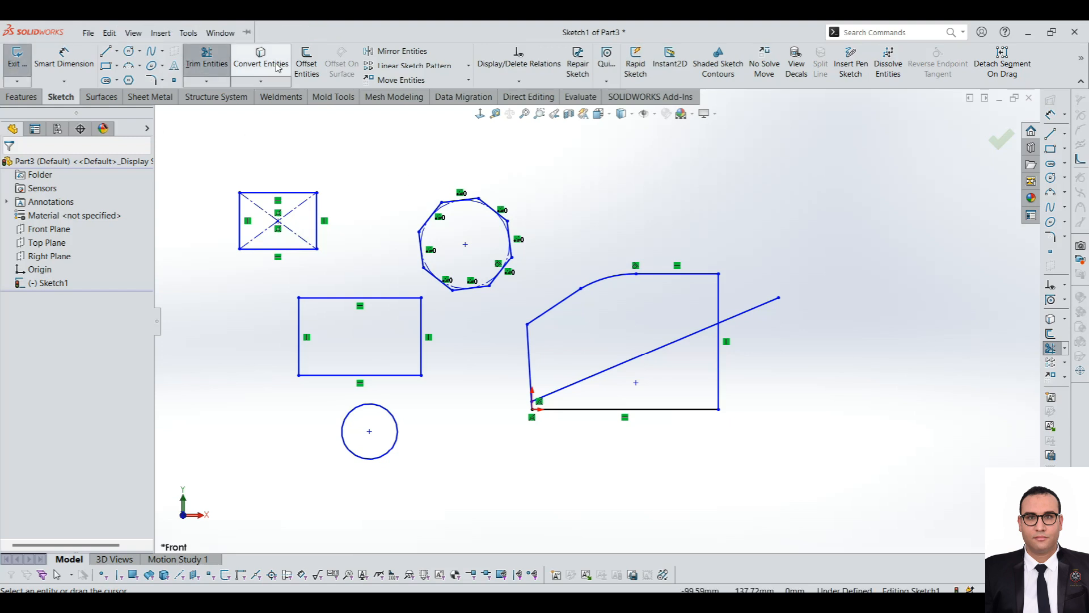
{"action": "key", "text": "f"}
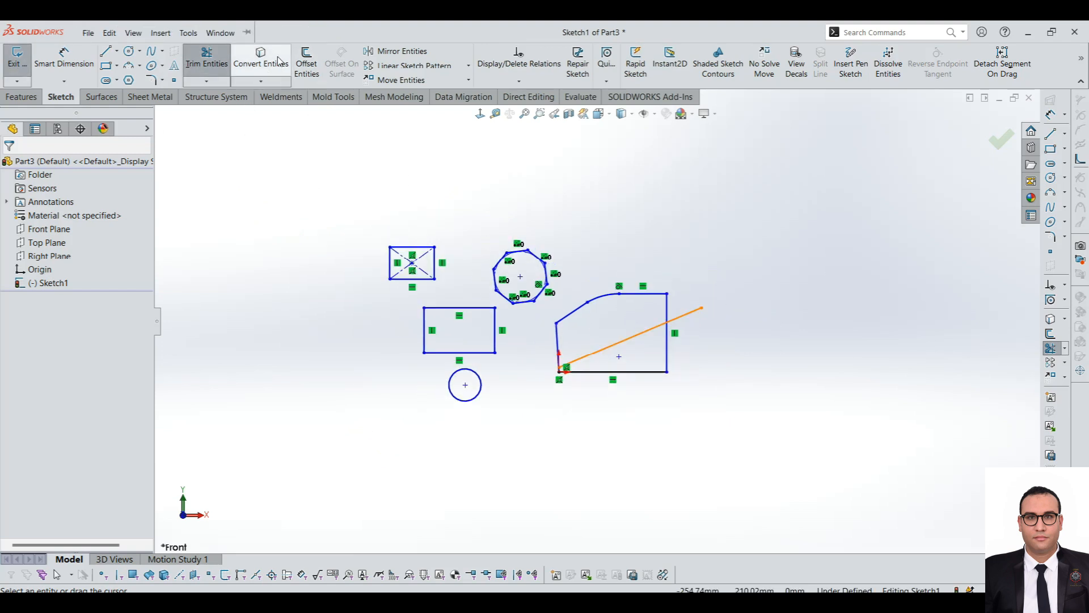
{"action": "mouse_move", "coordinate": [483, 323]}
{"action": "middle_mouse_down"}
{"action": "mouse_move", "coordinate": [489, 258]}
{"action": "mouse_move", "coordinate": [447, 216]}
{"action": "middle_mouse_up"}
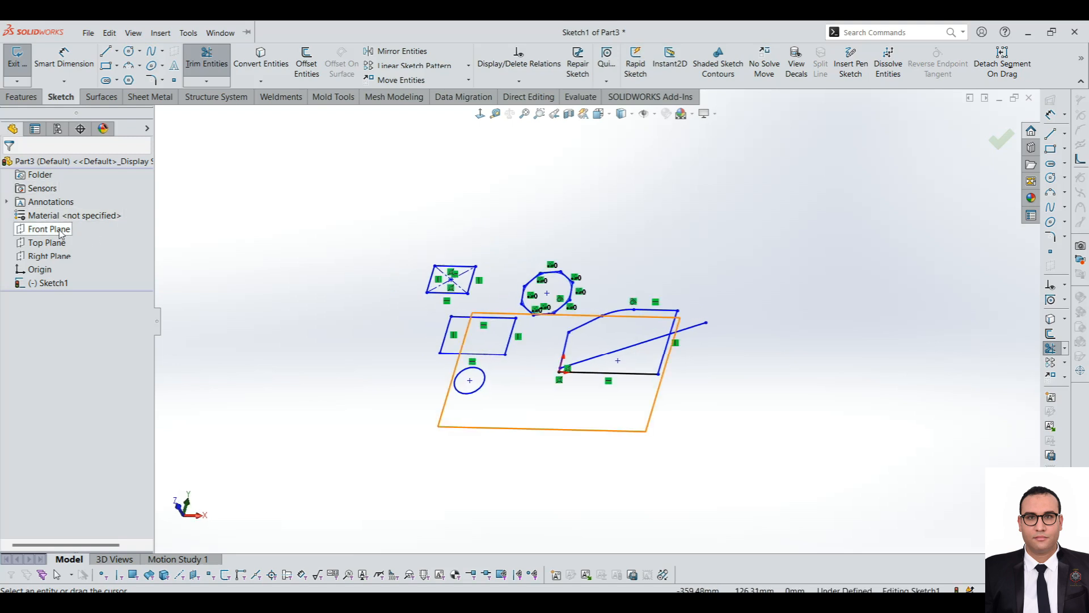
{"action": "left_click", "coordinate": [22, 60]}
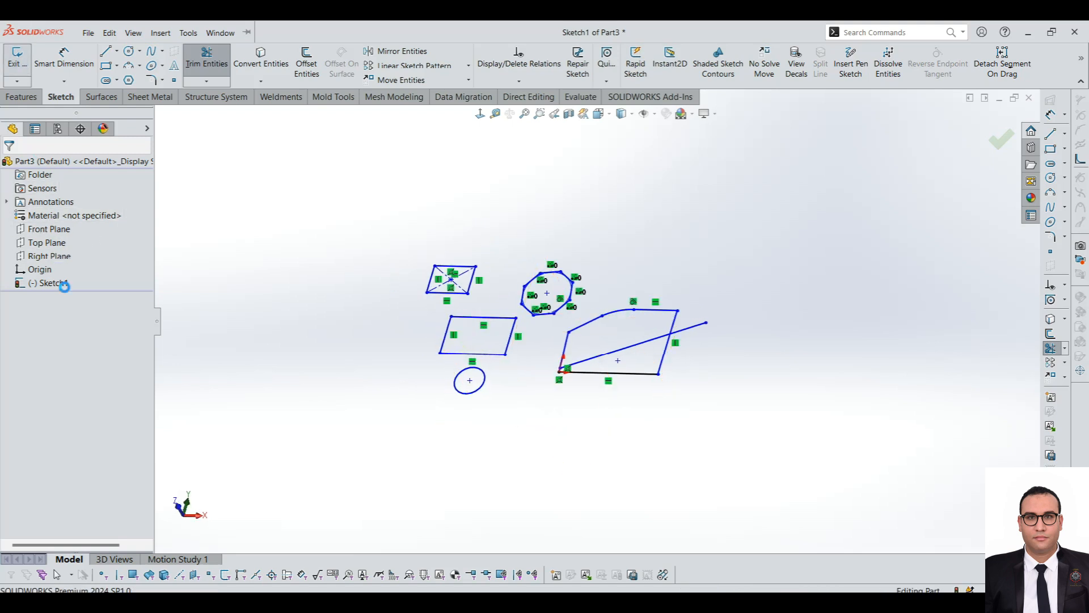
{"action": "left_click", "coordinate": [49, 229]}
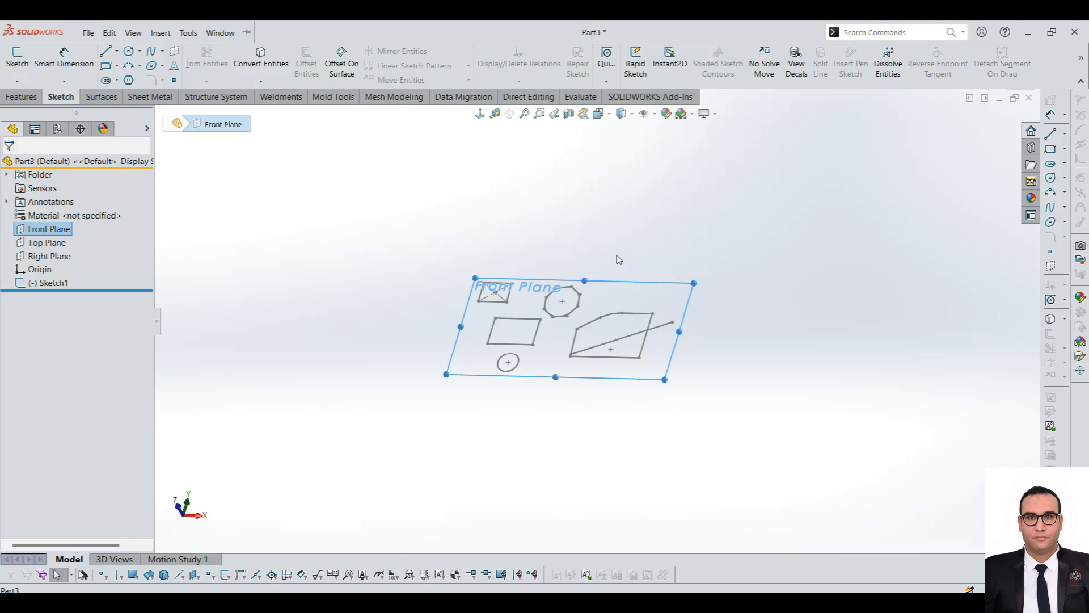
{"action": "mouse_move", "coordinate": [620, 295]}
{"action": "middle_mouse_down"}
{"action": "mouse_move", "coordinate": [608, 340]}
{"action": "mouse_move", "coordinate": [625, 236]}
{"action": "mouse_move", "coordinate": [607, 267]}
{"action": "middle_mouse_up"}
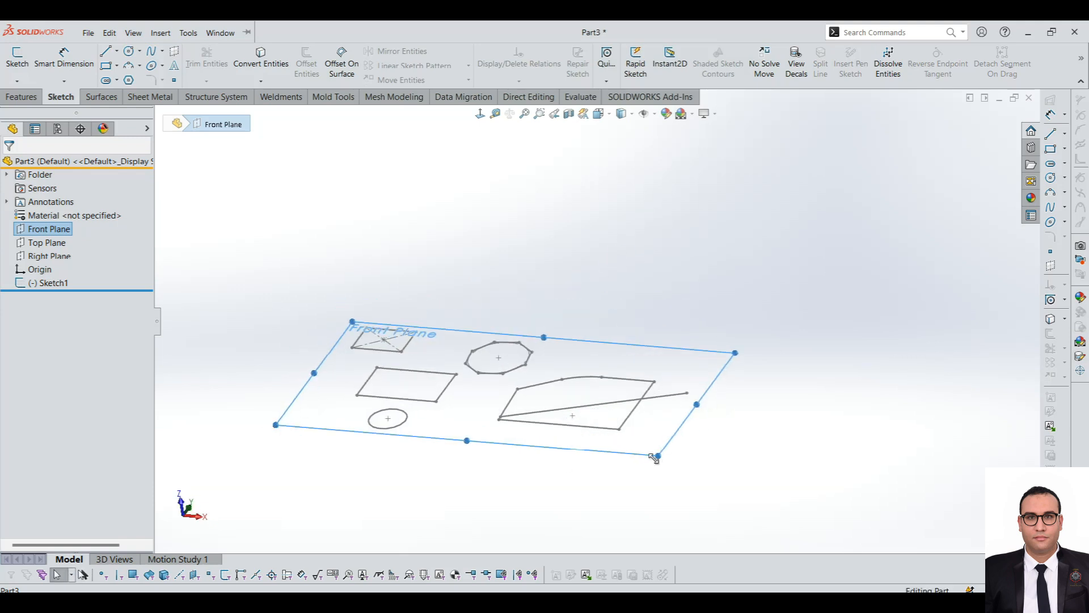
{"action": "left_click_drag", "start_coordinate": [654, 457], "coordinate": [654, 345], "text": "ctrl"}
{"action": "scroll", "coordinate": [515, 358], "scroll_direction": "up", "scroll_amount": 3}
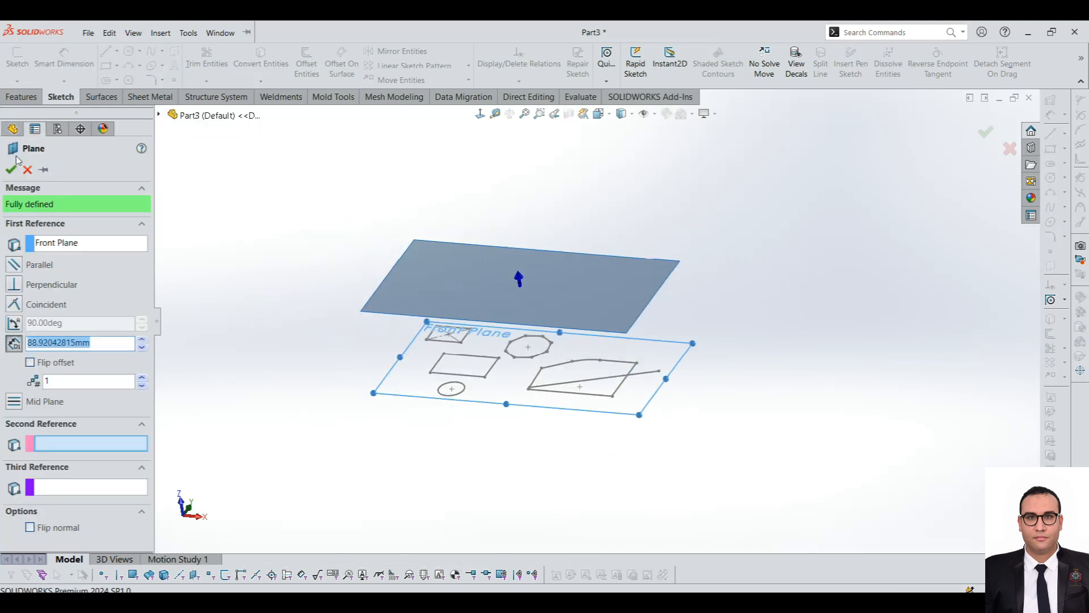
{"action": "left_click", "coordinate": [27, 169]}
Create a reference plane parallel to the Front Plane at an offset distance of 50 mm.
{"action": "left_click", "coordinate": [31, 101]}
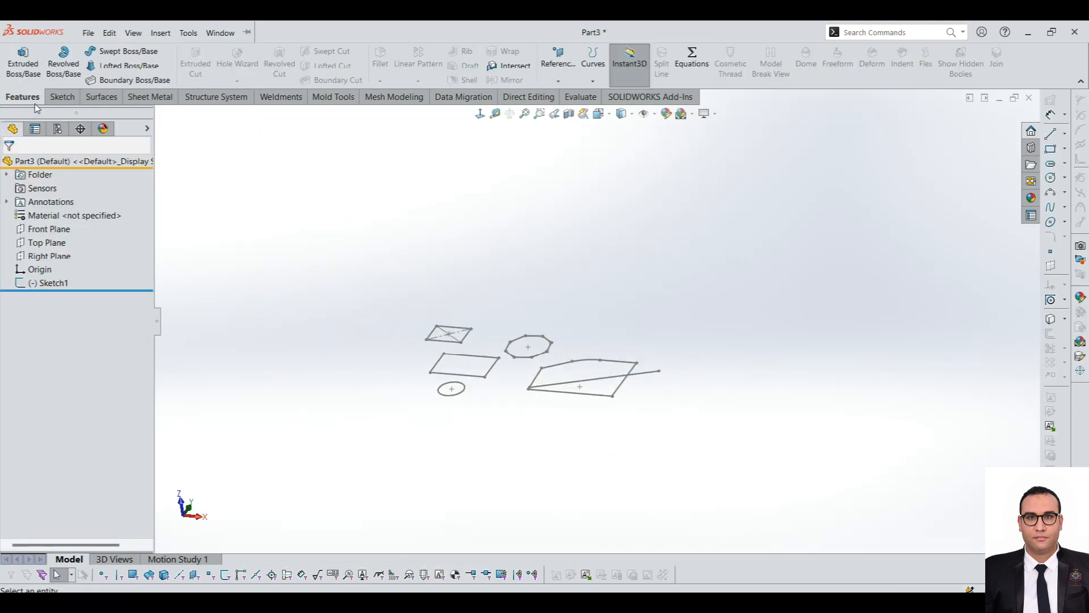
{"action": "left_click", "coordinate": [68, 233]}
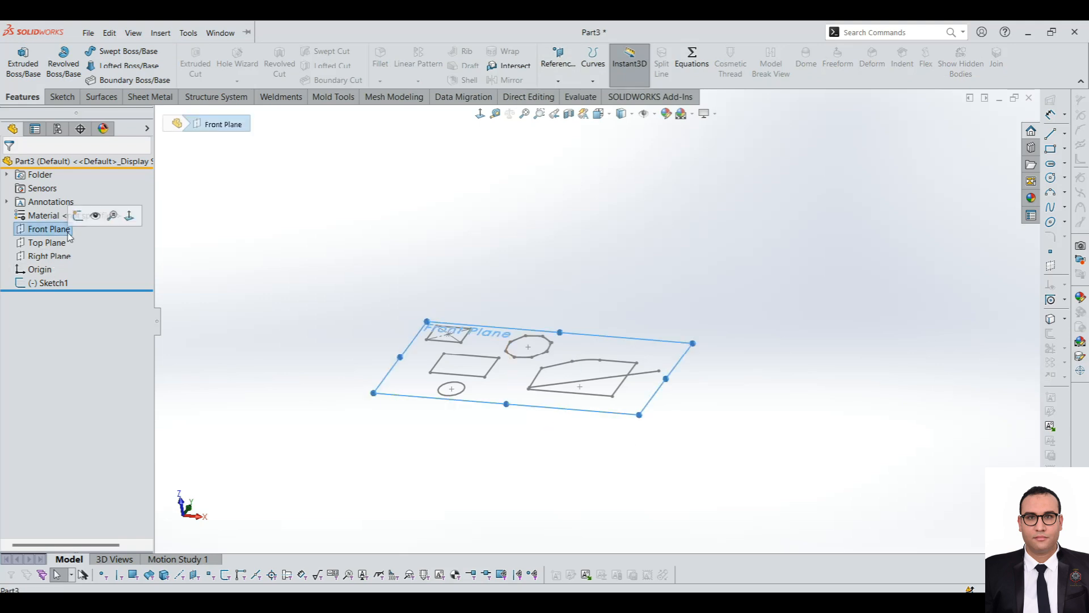
{"action": "left_click", "coordinate": [559, 81]}
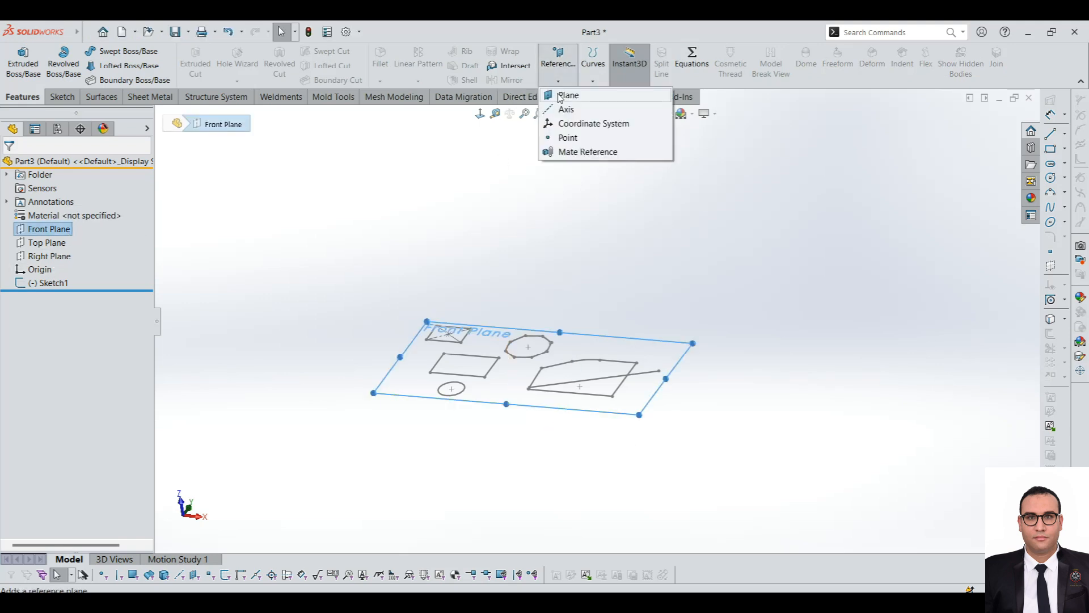
{"action": "left_click", "coordinate": [566, 95]}
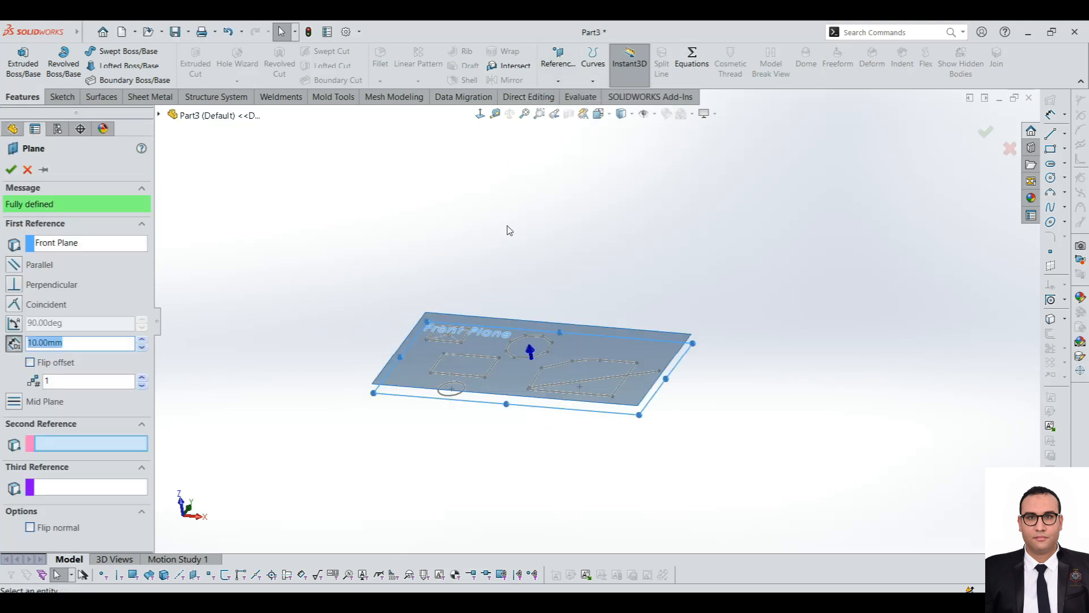
{"action": "left_click", "coordinate": [142, 339]}
{"action": "left_click", "coordinate": [142, 339]}
{"action": "left_click", "coordinate": [141, 339]}
{"action": "left_click", "coordinate": [141, 340]}
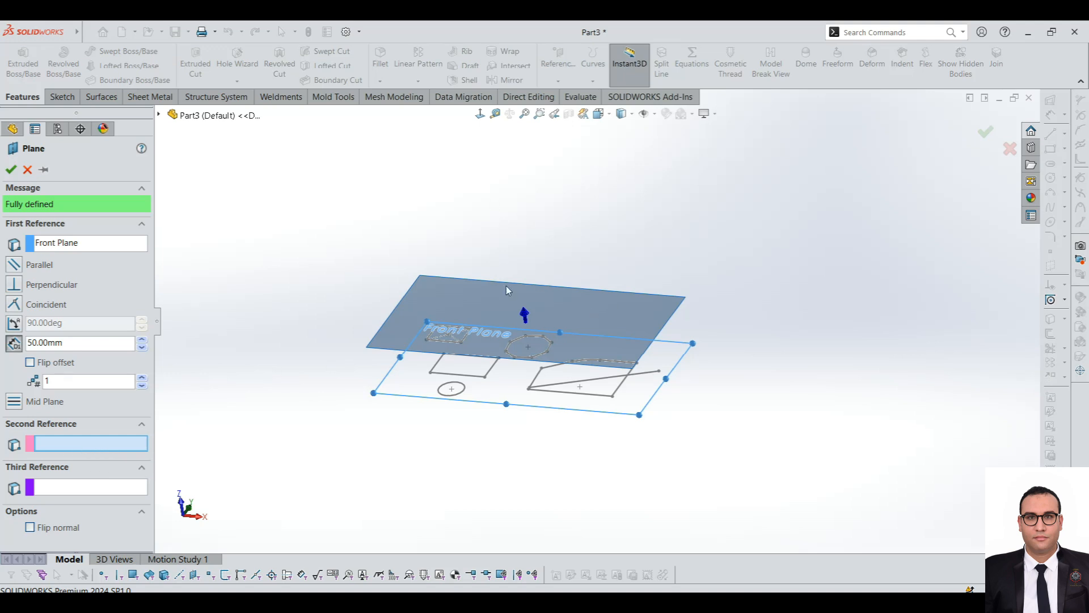
{"action": "scroll", "coordinate": [511, 267], "scroll_direction": "down", "scroll_amount": 2}
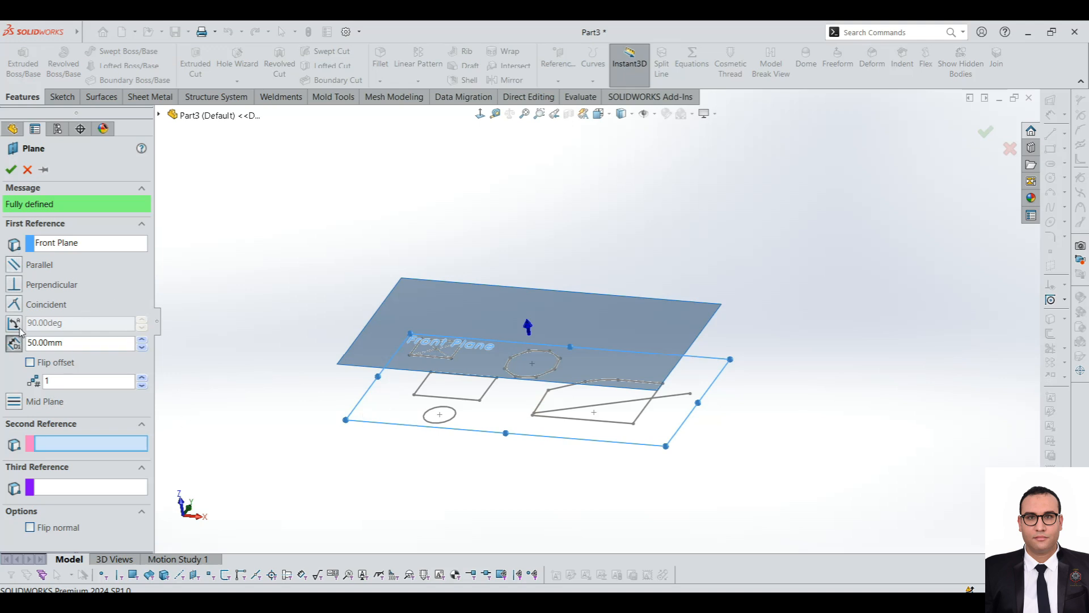
{"action": "scroll", "coordinate": [559, 372], "scroll_direction": "down", "scroll_amount": 2}
{"action": "middle_click_drag", "start_coordinate": [559, 372], "coordinate": [554, 317]}
{"action": "left_click", "coordinate": [11, 169]}
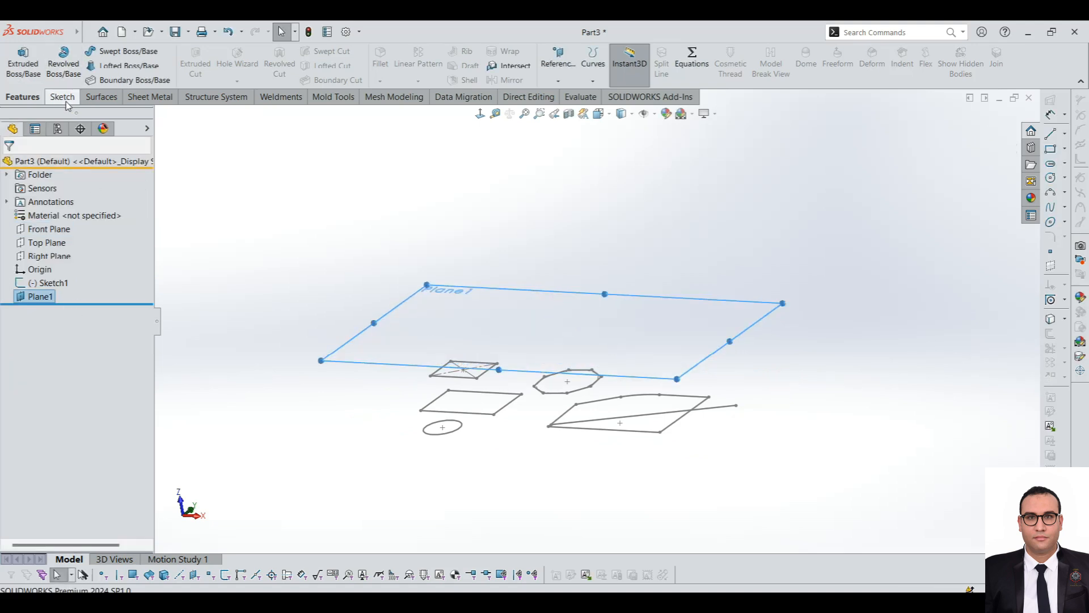
Start a new sketch on the offset plane and tilt the view to show both sketch levels.
{"action": "right_click", "coordinate": [532, 323]}
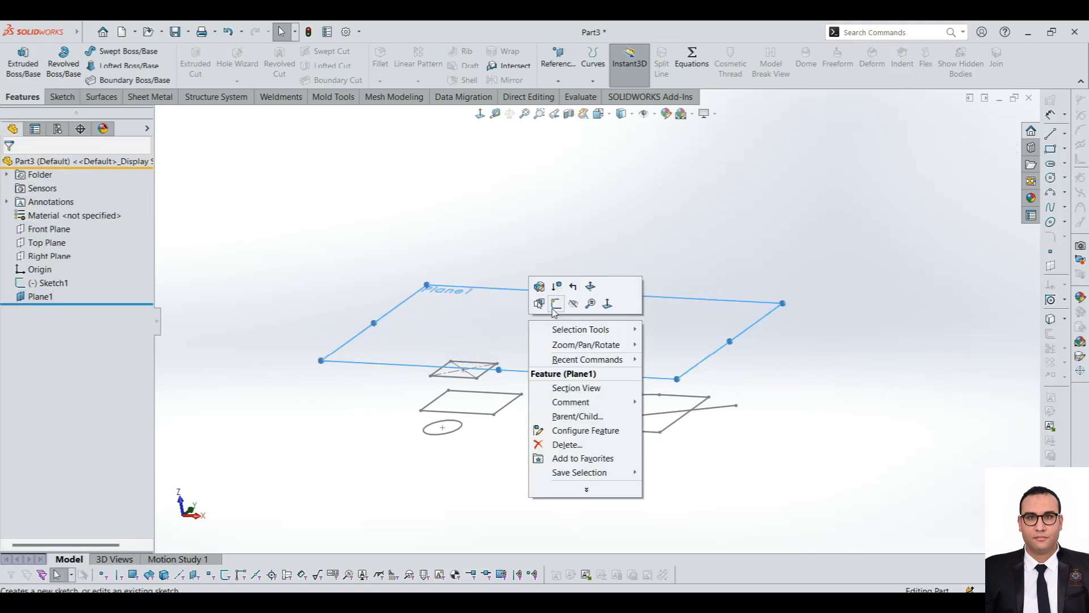
{"action": "left_click", "coordinate": [555, 303]}
{"action": "mouse_move", "coordinate": [567, 318]}
{"action": "middle_mouse_down"}
{"action": "mouse_move", "coordinate": [559, 195]}
{"action": "mouse_move", "coordinate": [573, 165]}
{"action": "mouse_move", "coordinate": [567, 190]}
{"action": "mouse_move", "coordinate": [695, 198]}
{"action": "middle_mouse_up"}
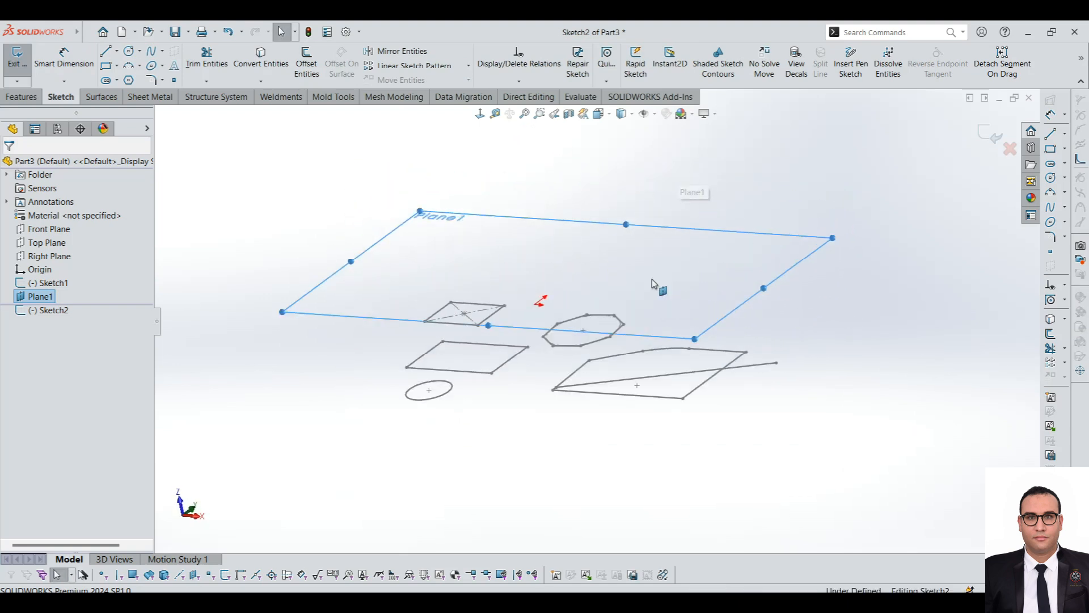
Project all of Sketch1 onto the offset plane with Convert Entities, and undo the conversion.
{"action": "left_click", "coordinate": [48, 283]}
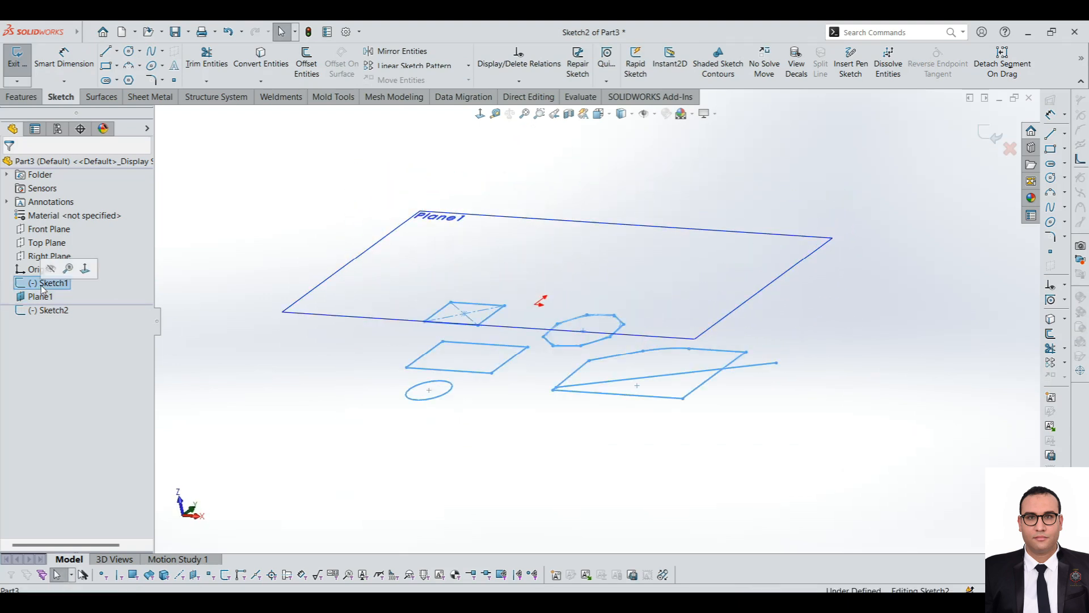
{"action": "left_click", "coordinate": [273, 69]}
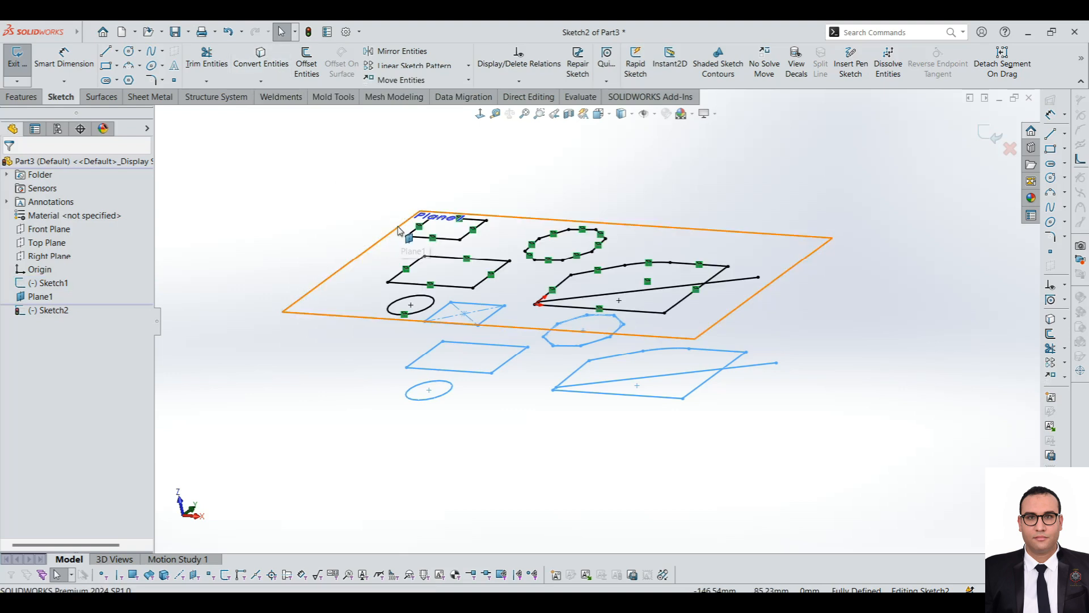
{"action": "key", "text": "ctrl+z"}
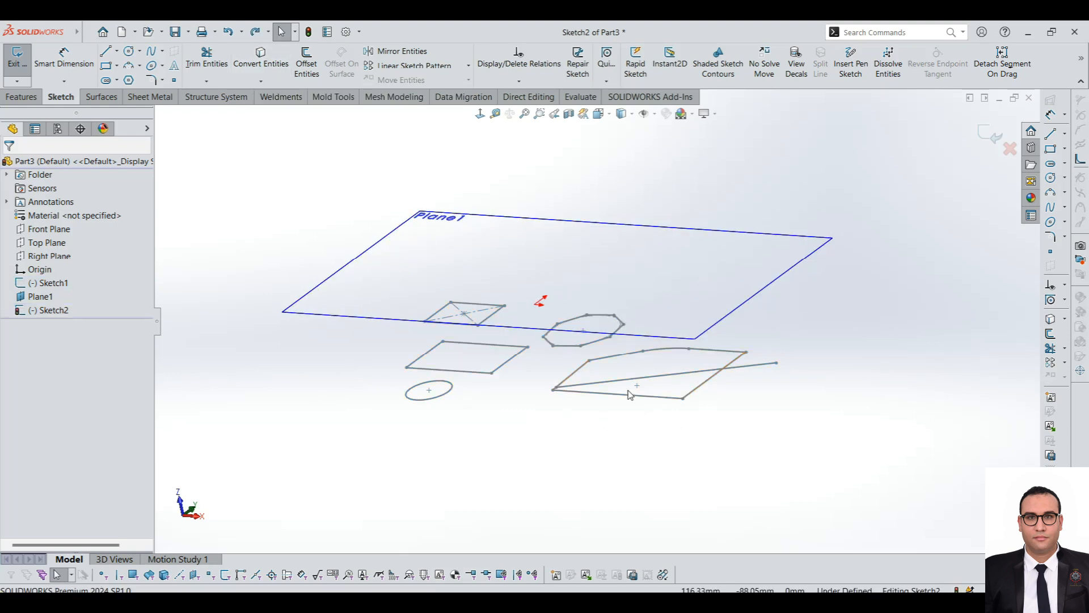
Select the chain of the plain rectangle in Sketch1 and project it onto the offset plane with Convert Entities.
{"action": "mouse_move", "coordinate": [685, 369]}
{"action": "middle_mouse_down"}
{"action": "mouse_move", "coordinate": [596, 369]}
{"action": "mouse_move", "coordinate": [548, 284]}
{"action": "middle_mouse_up"}
{"action": "left_click", "coordinate": [259, 83]}
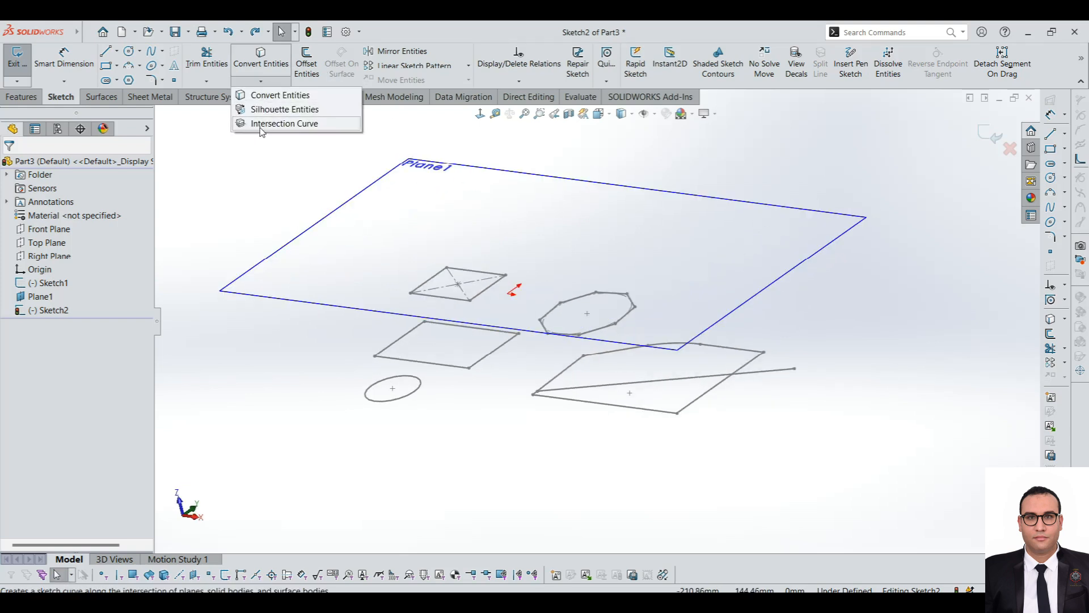
{"action": "left_click", "coordinate": [254, 190]}
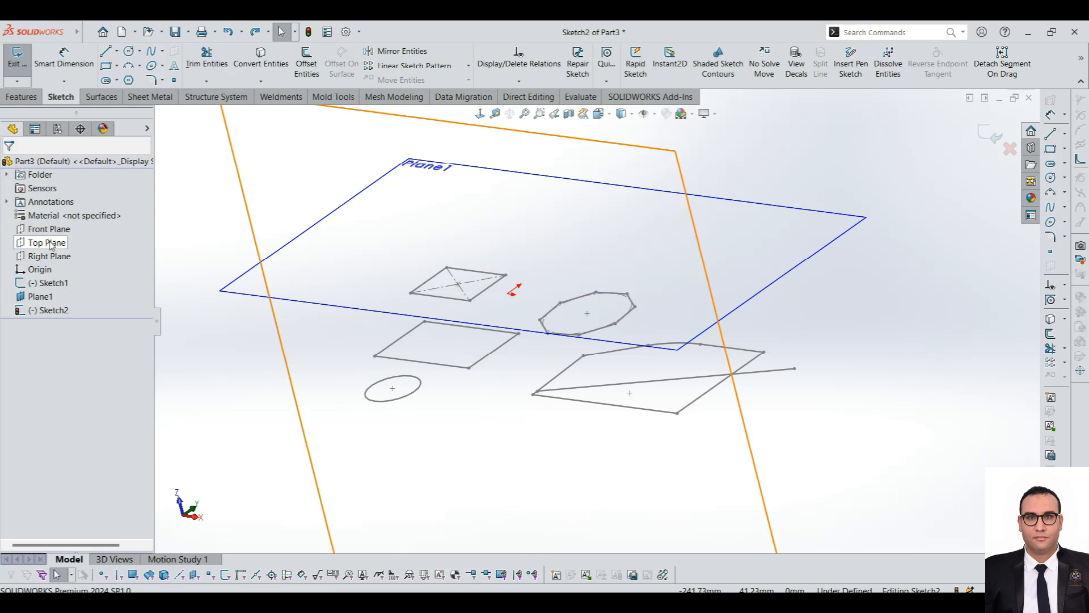
{"action": "right_click", "coordinate": [443, 369]}
{"action": "left_click", "coordinate": [508, 375]}
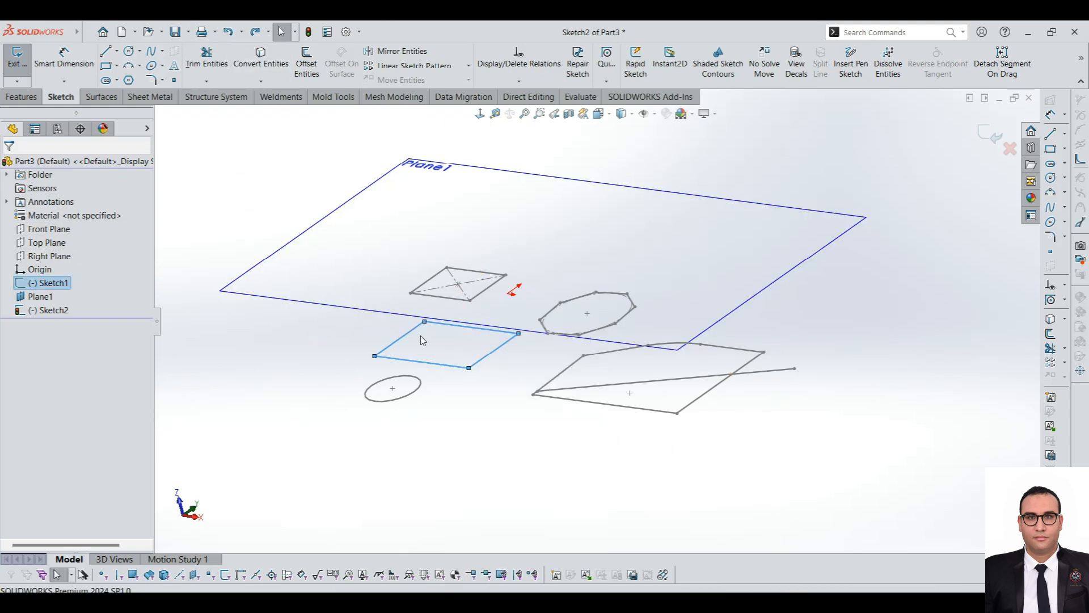
{"action": "left_click", "coordinate": [270, 69]}
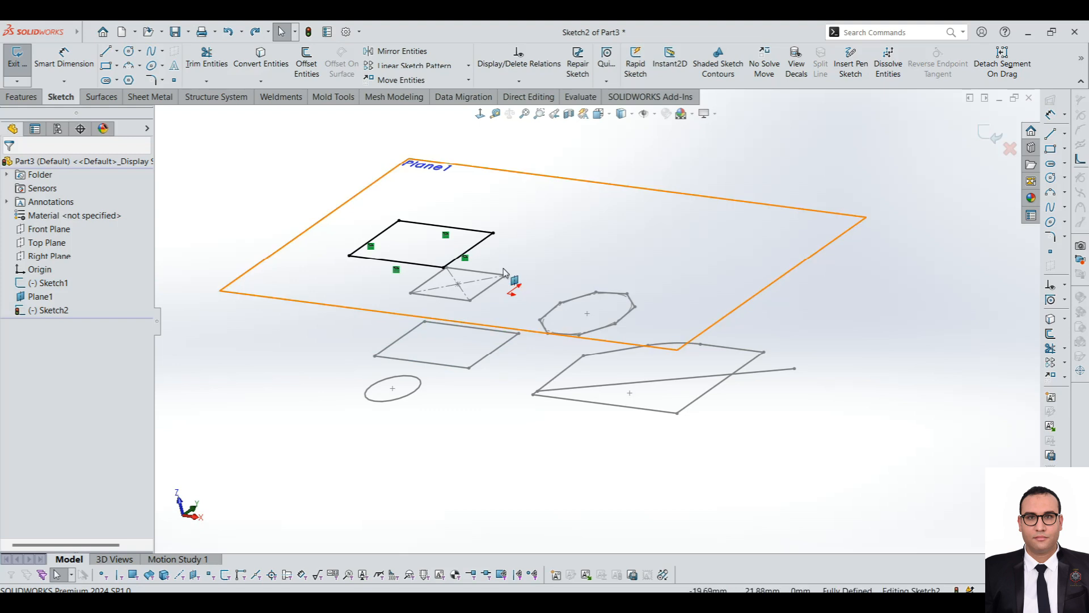
Inspect the converted rectangle against its source rectangle, and exit the sketch on the offset plane.
{"action": "scroll", "coordinate": [474, 276], "scroll_direction": "down", "scroll_amount": 5}
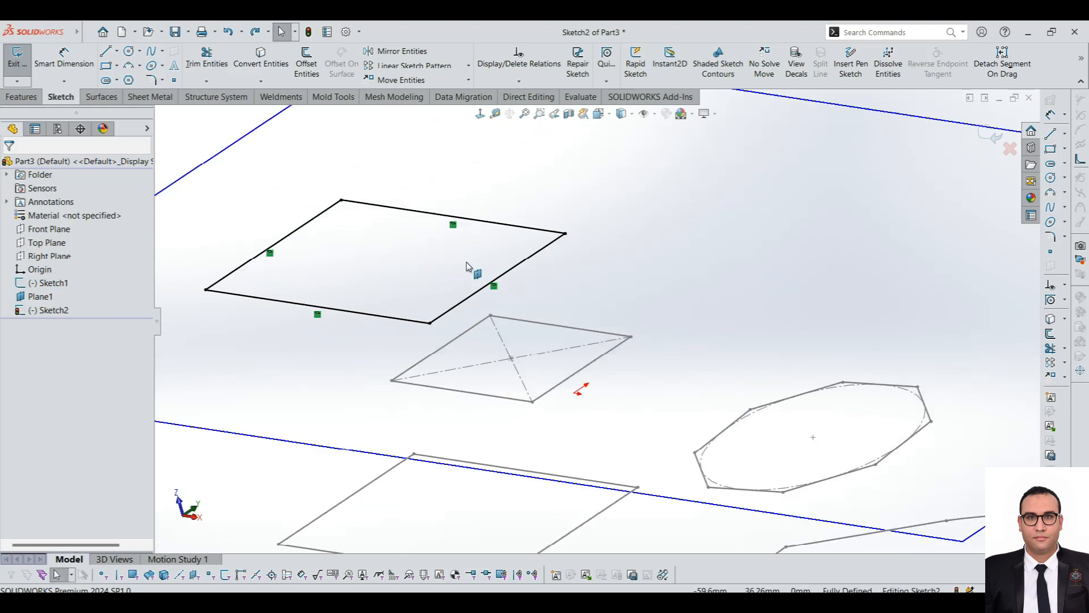
{"action": "scroll", "coordinate": [508, 295], "scroll_direction": "up", "scroll_amount": 5}
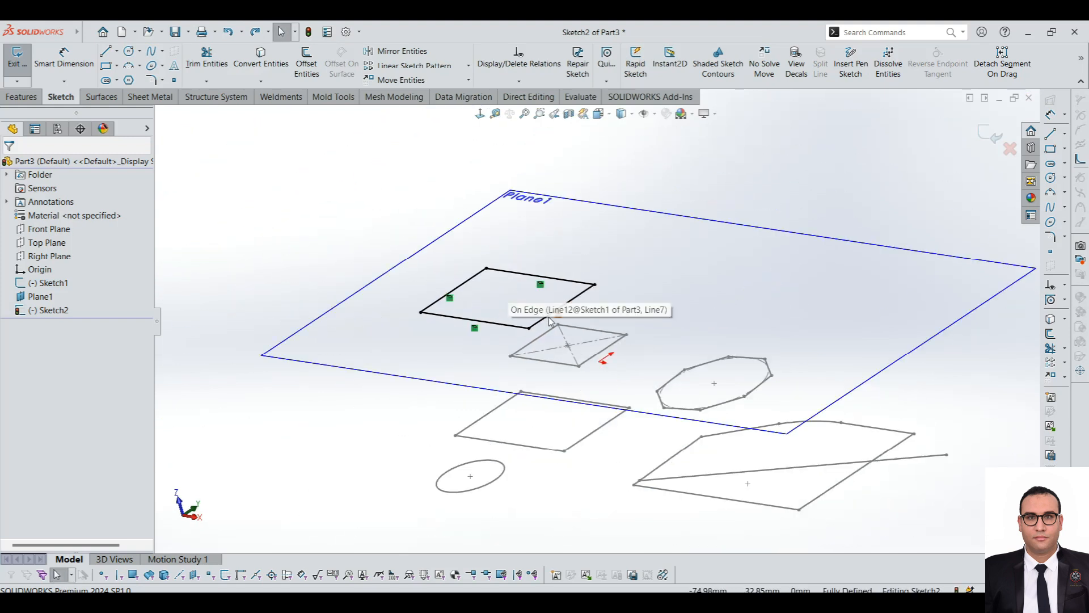
{"action": "scroll", "coordinate": [576, 312], "scroll_direction": "down", "scroll_amount": 2}
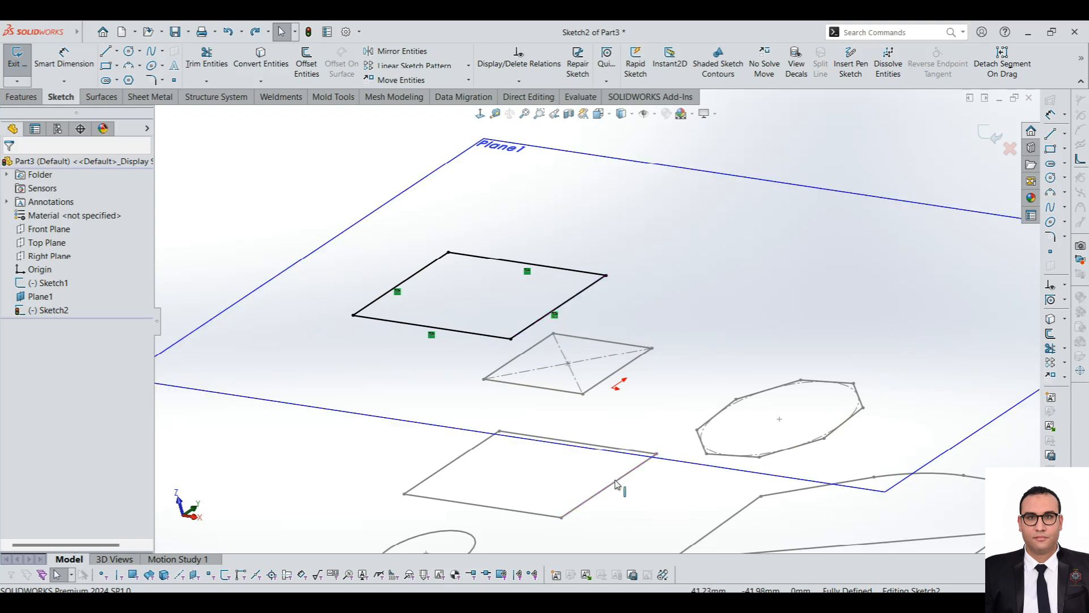
{"action": "scroll", "coordinate": [592, 319], "scroll_direction": "up", "scroll_amount": 2}
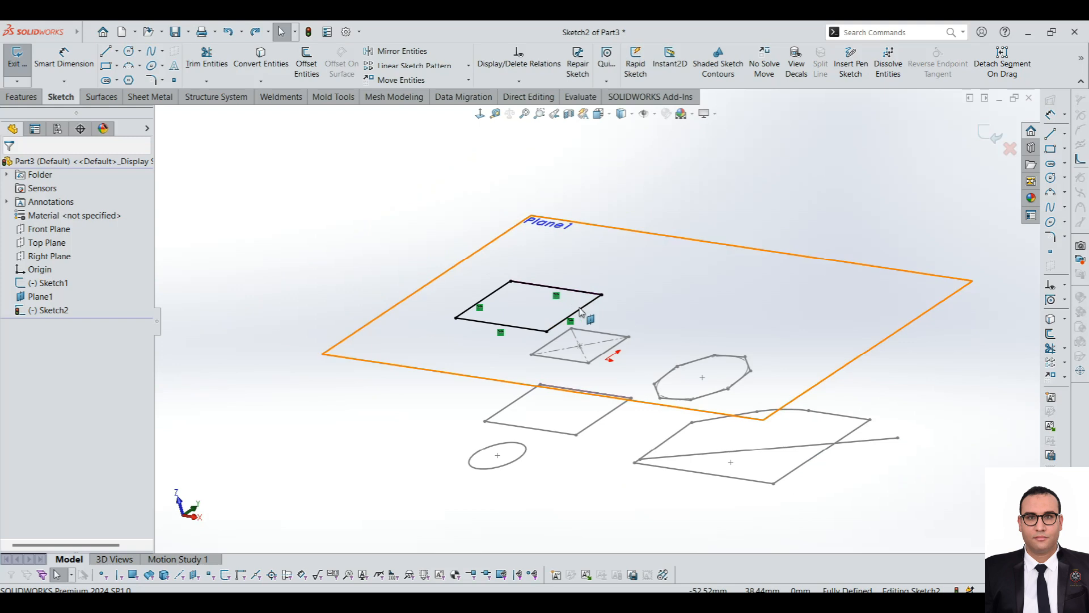
{"action": "left_click", "coordinate": [22, 73]}
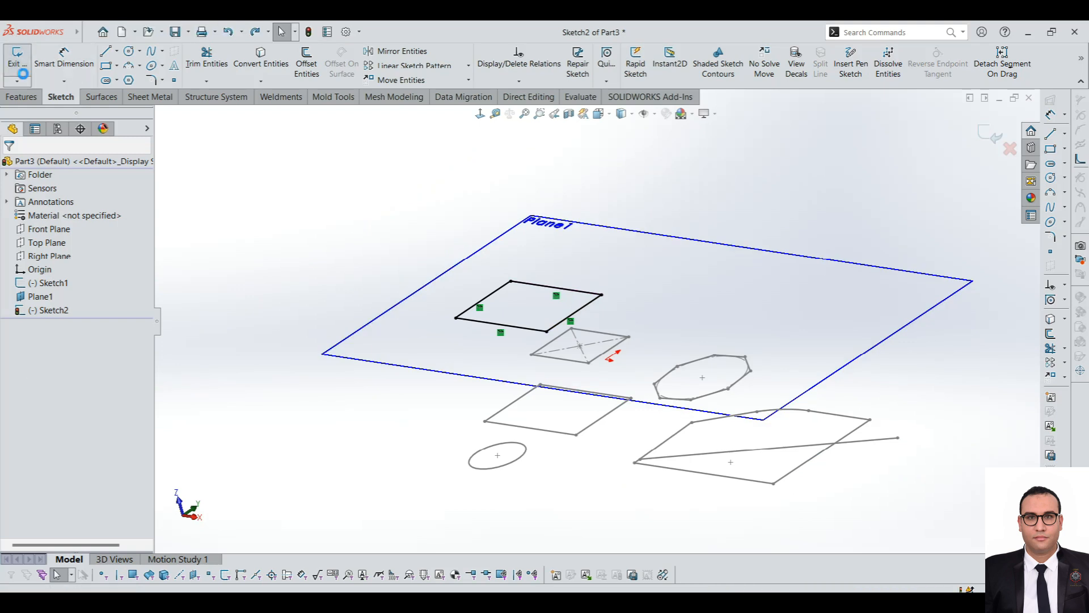
Open Sketch1 for editing to view its entities on their own, and exit it without changes.
{"action": "left_click", "coordinate": [48, 282]}
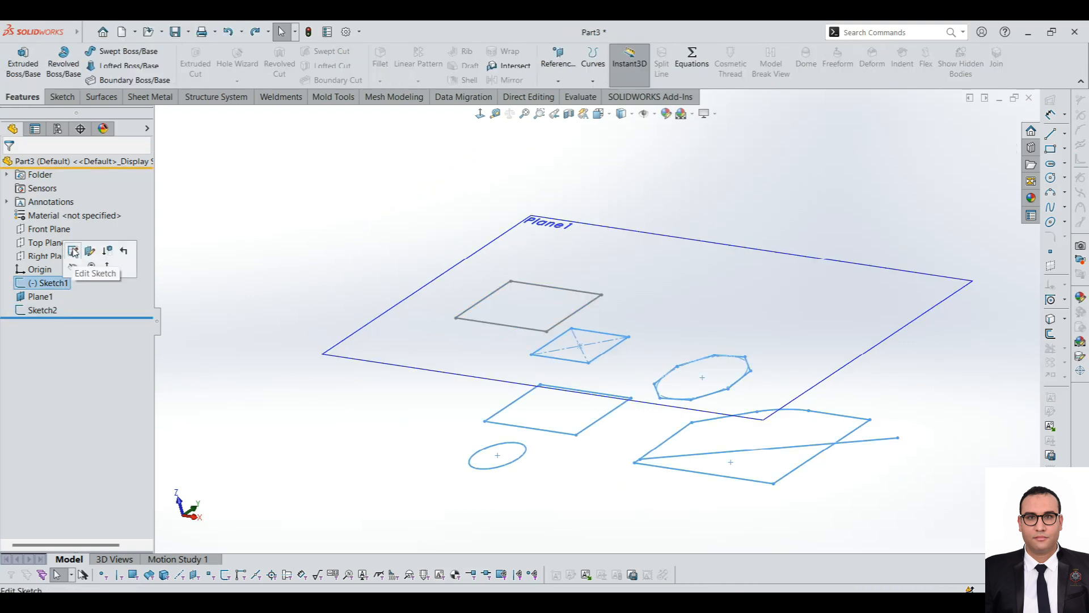
{"action": "left_click", "coordinate": [74, 251]}
{"action": "scroll", "coordinate": [499, 380], "scroll_direction": "up", "scroll_amount": 3}
{"action": "mouse_move", "coordinate": [498, 380]}
{"action": "middle_mouse_down"}
{"action": "mouse_move", "coordinate": [489, 250]}
{"action": "mouse_move", "coordinate": [436, 241]}
{"action": "middle_mouse_up"}
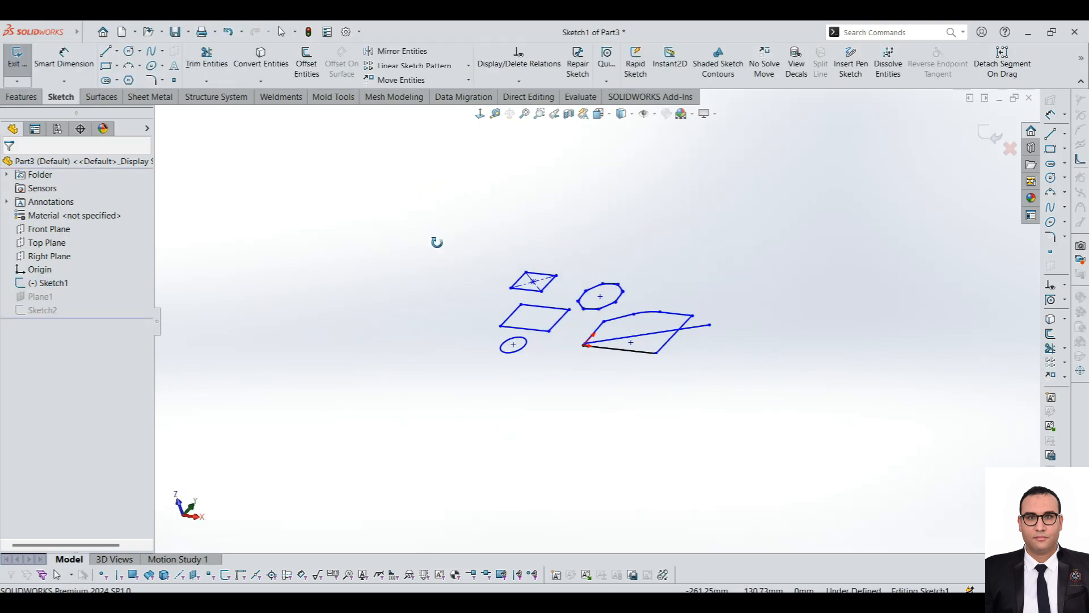
{"action": "left_click", "coordinate": [15, 57]}
{"action": "mouse_move", "coordinate": [525, 309]}
{"action": "middle_mouse_down"}
{"action": "mouse_move", "coordinate": [651, 316]}
{"action": "mouse_move", "coordinate": [601, 309]}
{"action": "middle_mouse_up"}
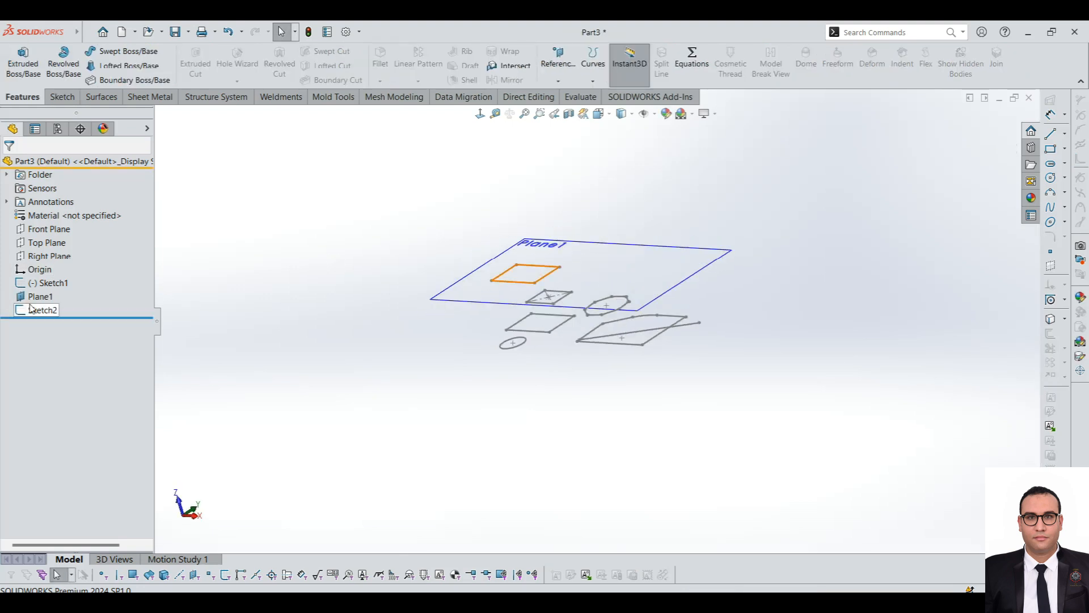
Highlight Sketch2 and compare its converted rectangle with the source rectangle below.
{"action": "left_click", "coordinate": [30, 306]}
{"action": "scroll", "coordinate": [599, 271], "scroll_direction": "down", "scroll_amount": 4}
{"action": "scroll", "coordinate": [413, 335], "scroll_direction": "up", "scroll_amount": 2}
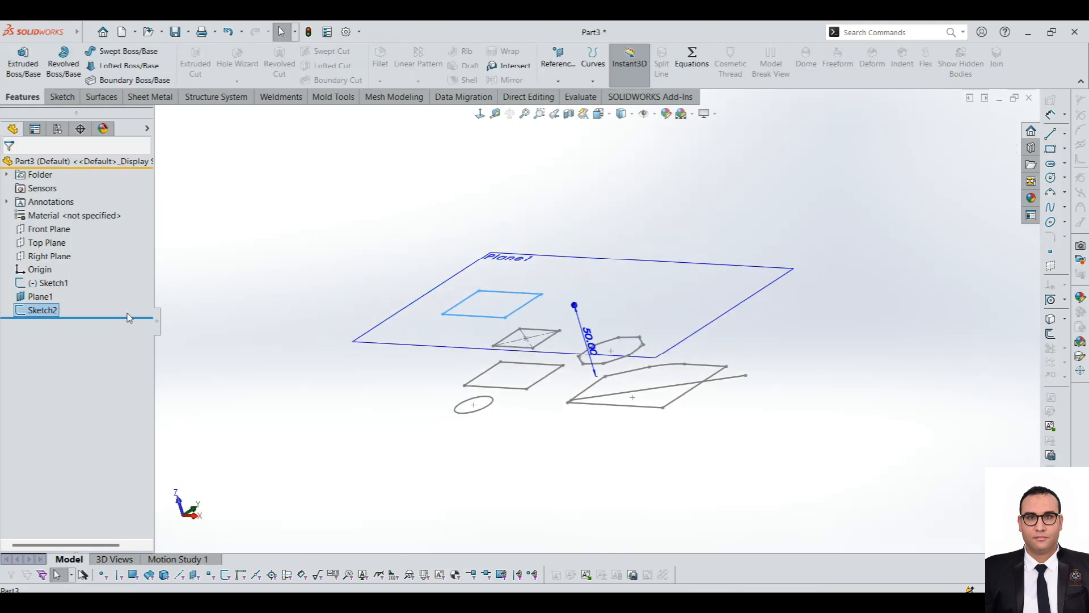
{"action": "scroll", "coordinate": [545, 397], "scroll_direction": "down", "scroll_amount": 1}
{"action": "mouse_move", "coordinate": [543, 392]}
{"action": "middle_mouse_down"}
{"action": "mouse_move", "coordinate": [530, 363]}
{"action": "mouse_move", "coordinate": [556, 394]}
{"action": "middle_mouse_up"}
{"action": "scroll", "coordinate": [557, 393], "scroll_direction": "up", "scroll_amount": 1}
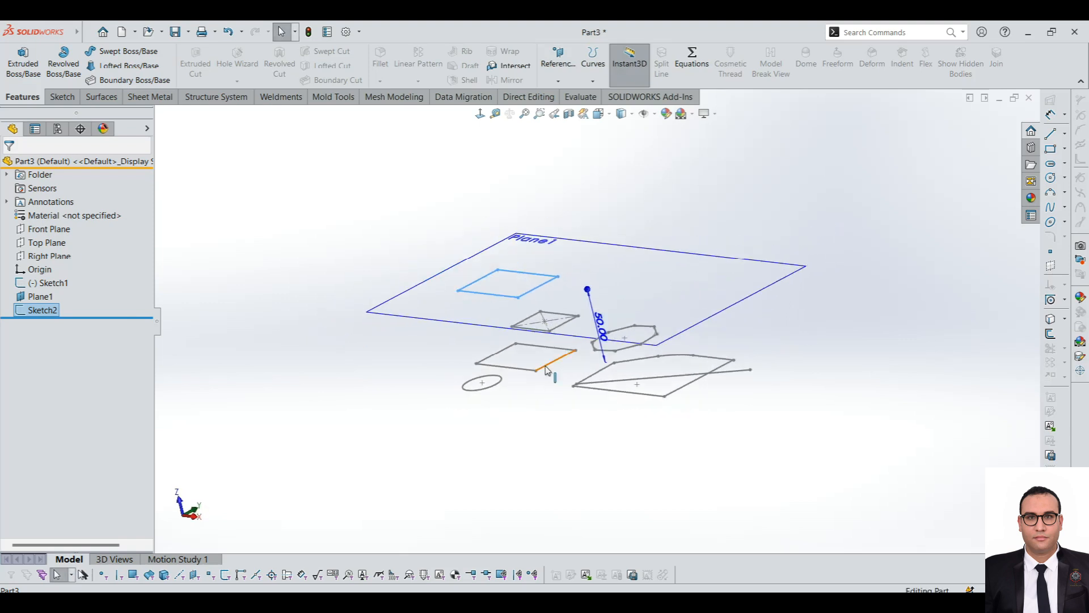
Reshape the source rectangle in Sketch1 into a shallower one by moving its right edge and lower-right corner.
{"action": "left_click", "coordinate": [546, 370]}
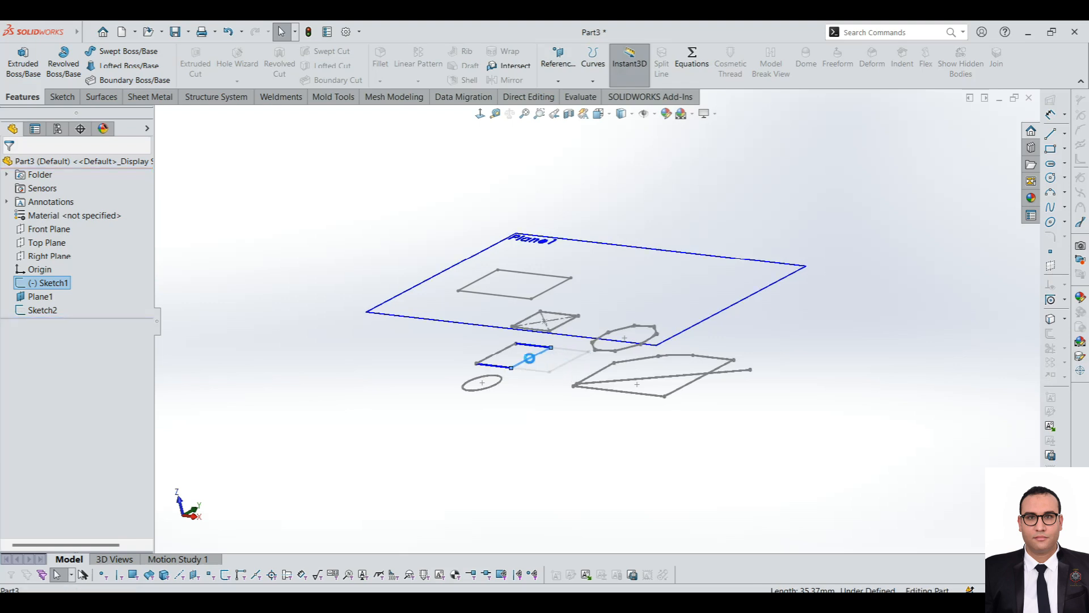
{"action": "scroll", "coordinate": [533, 351], "scroll_direction": "down", "scroll_amount": 2}
{"action": "left_click_drag", "start_coordinate": [523, 372], "coordinate": [577, 378]}
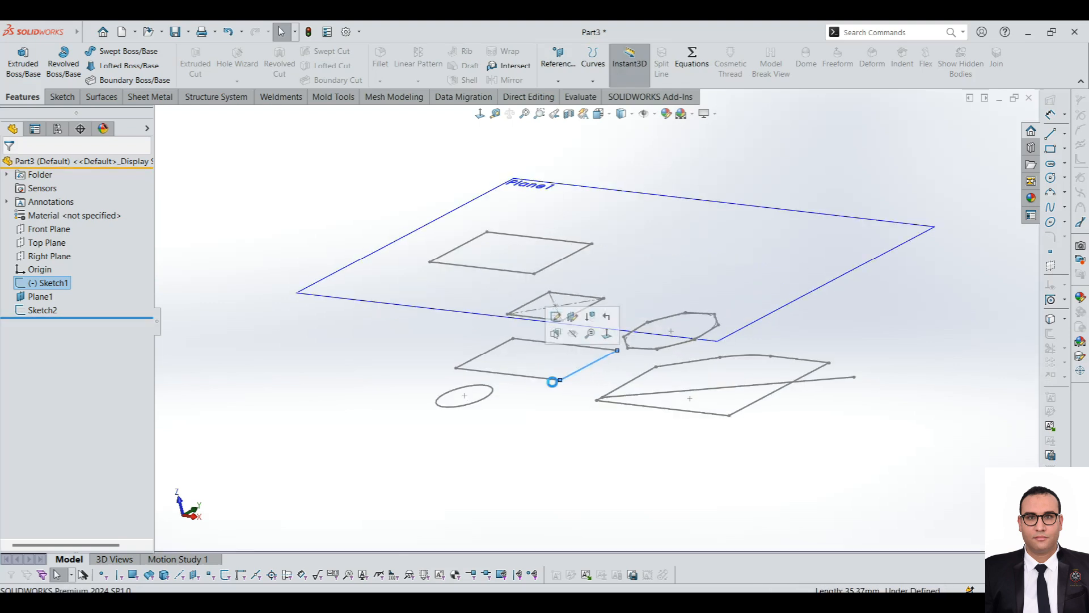
{"action": "left_click", "coordinate": [562, 384]}
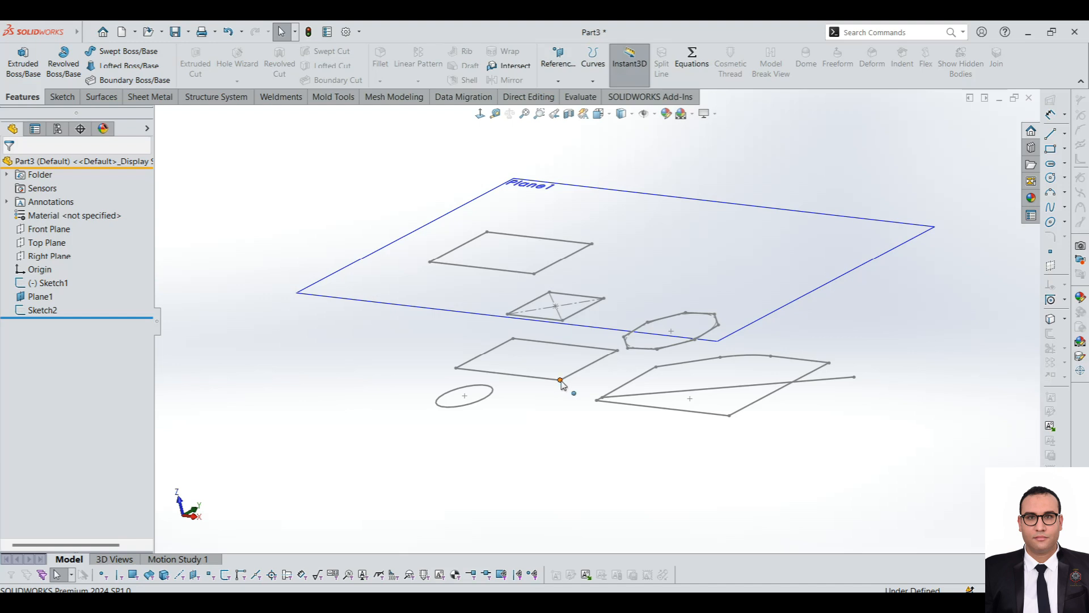
{"action": "left_click", "coordinate": [561, 380]}
{"action": "mouse_move", "coordinate": [306, 208]}
{"action": "middle_mouse_down"}
{"action": "mouse_move", "coordinate": [370, 273]}
{"action": "mouse_move", "coordinate": [841, 281]}
{"action": "middle_mouse_up"}
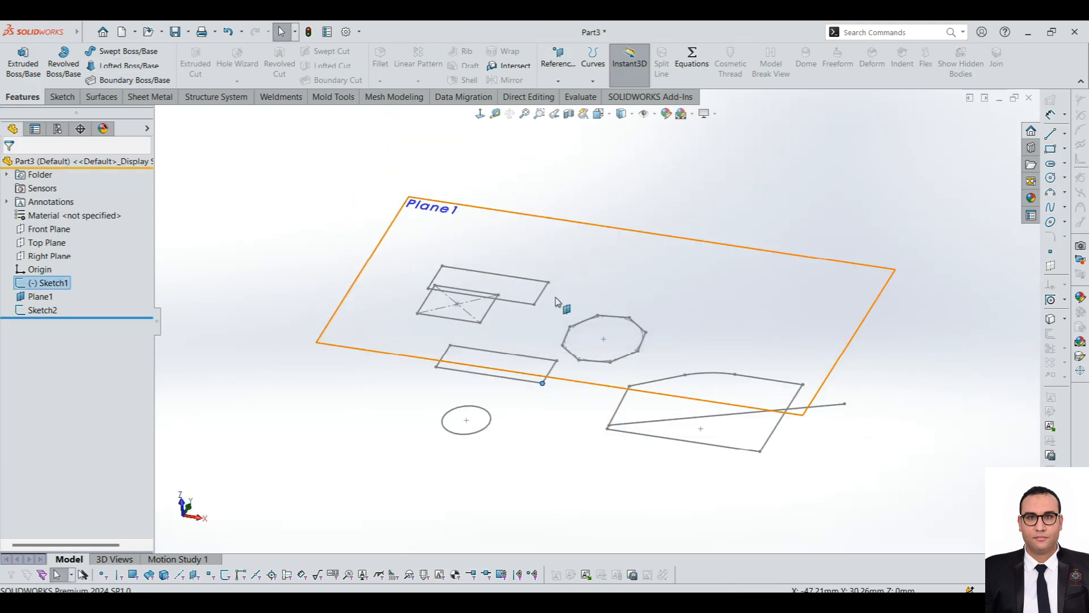
{"action": "scroll", "coordinate": [556, 302], "scroll_direction": "down", "scroll_amount": 2}
Open Sketch2 on the offset plane for editing.
{"action": "left_click", "coordinate": [43, 310]}
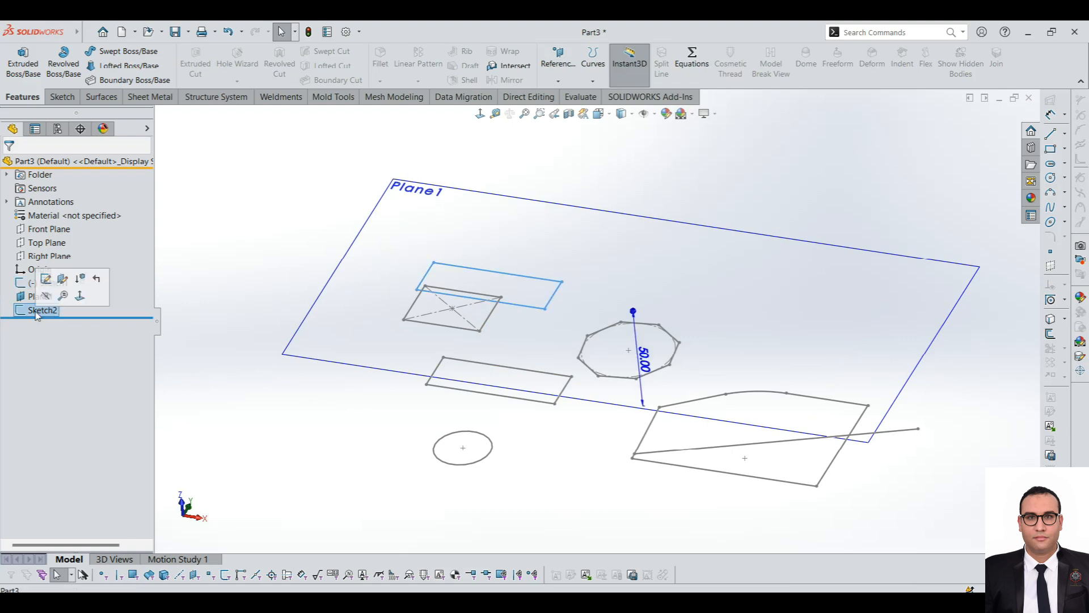
{"action": "left_click", "coordinate": [47, 280]}
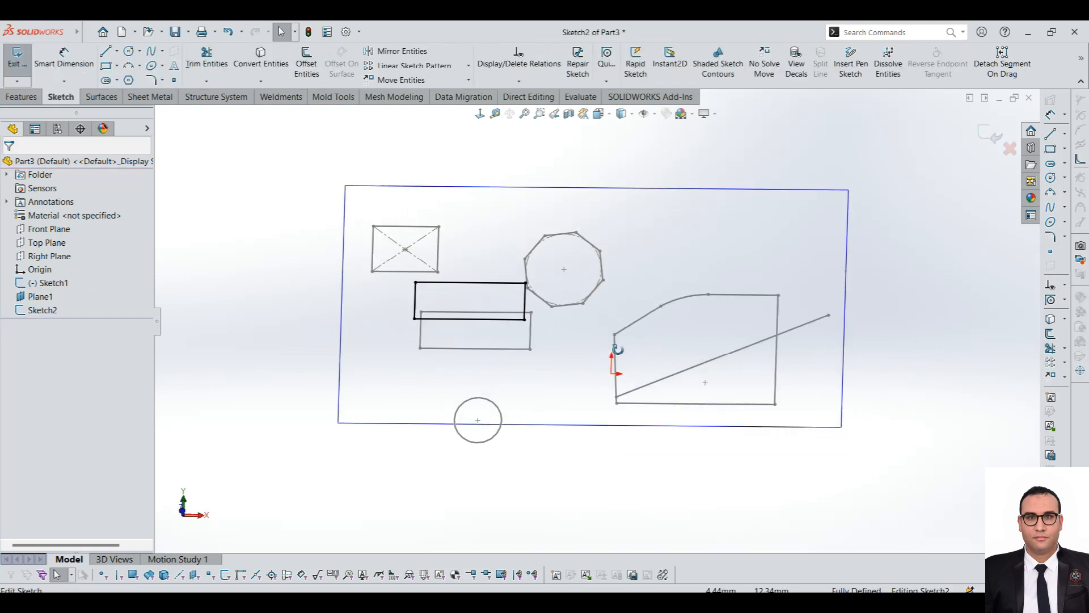
Exit Sketch2 and open Sketch1 for editing.
{"action": "left_click", "coordinate": [14, 56]}
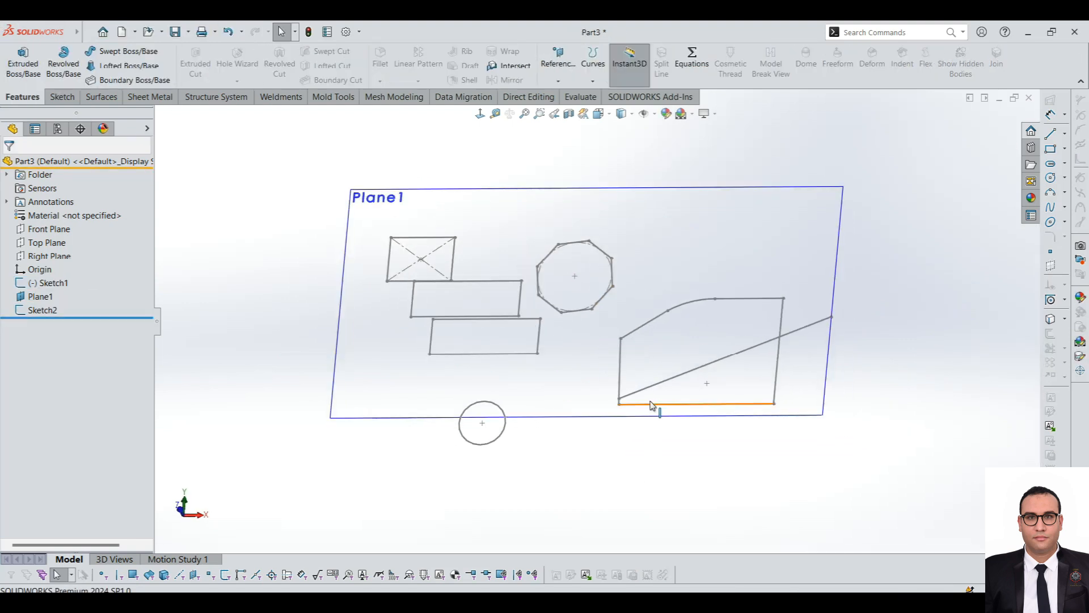
{"action": "left_click", "coordinate": [59, 284]}
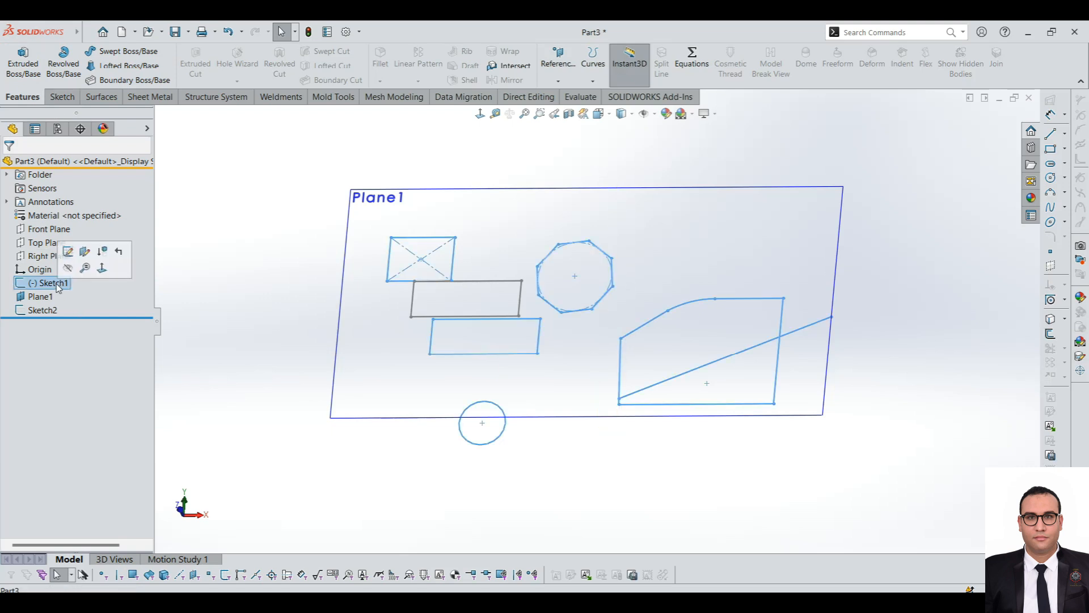
{"action": "left_click", "coordinate": [68, 251]}
{"action": "mouse_move", "coordinate": [670, 287]}
{"action": "middle_mouse_down"}
{"action": "mouse_move", "coordinate": [637, 248]}
{"action": "mouse_move", "coordinate": [649, 244]}
{"action": "middle_mouse_up"}
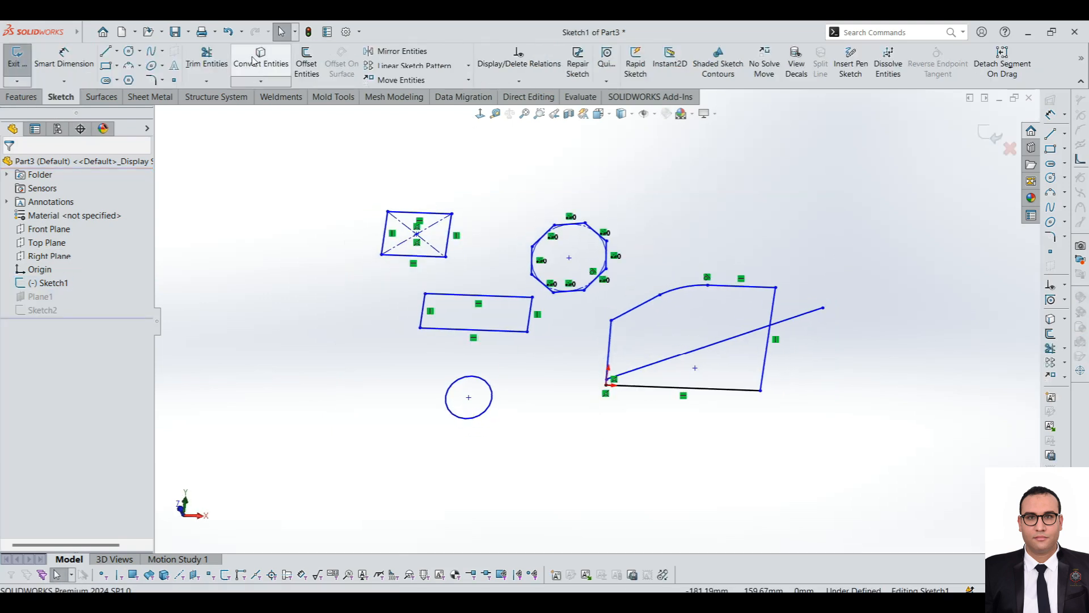
Preview a 10 mm offset of the profile's diagonal line and outline with Offset Entities, and cancel it.
{"action": "left_click", "coordinate": [308, 71]}
{"action": "scroll", "coordinate": [728, 304], "scroll_direction": "down", "scroll_amount": 3}
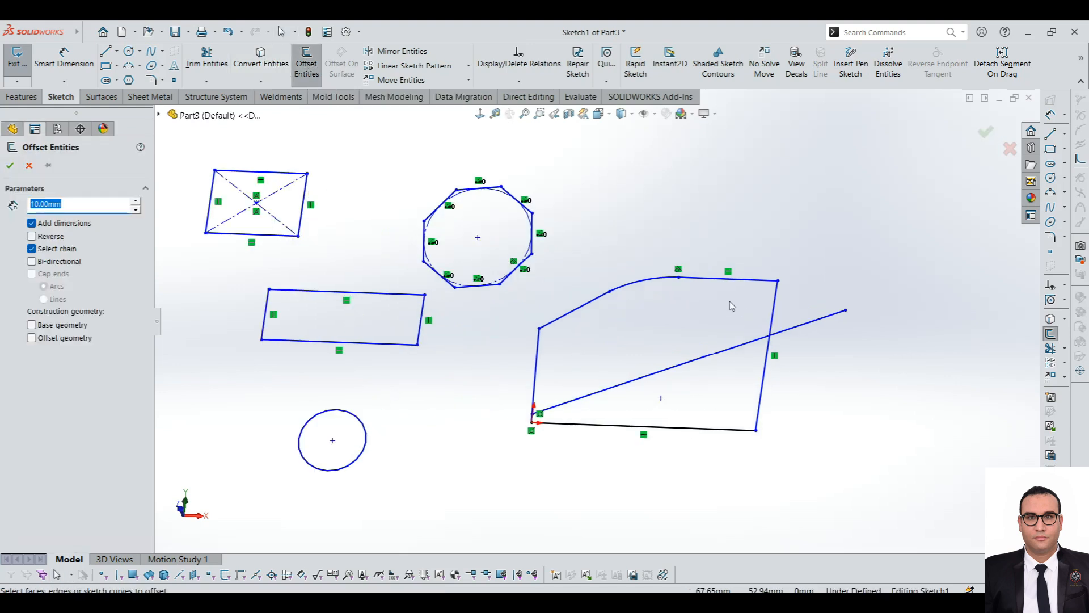
{"action": "left_click", "coordinate": [712, 355]}
{"action": "scroll", "coordinate": [683, 357], "scroll_direction": "down", "scroll_amount": 2}
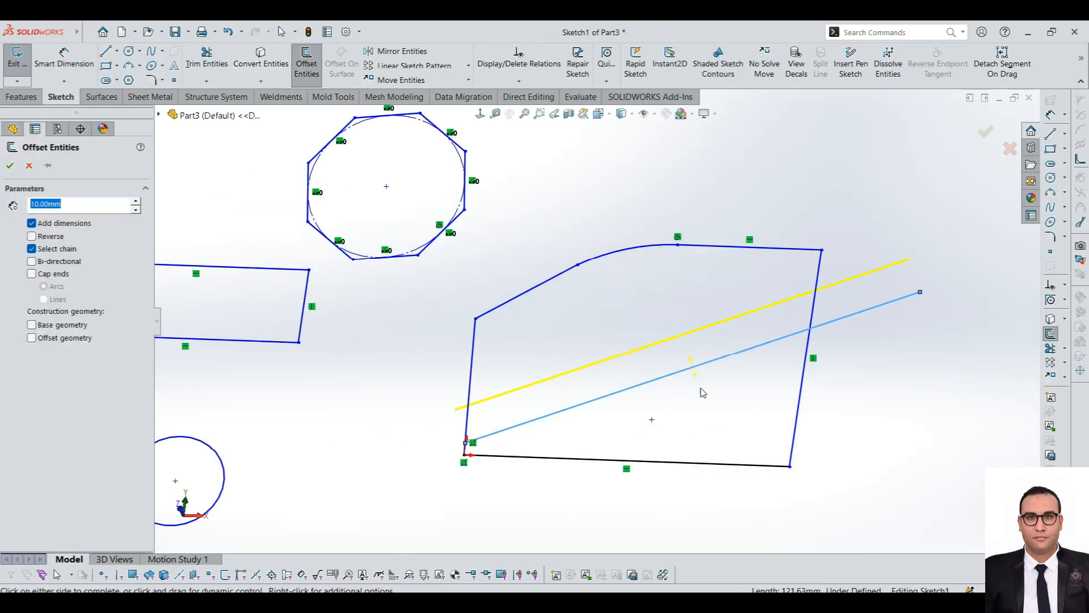
{"action": "left_click", "coordinate": [802, 394]}
{"action": "scroll", "coordinate": [647, 335], "scroll_direction": "up", "scroll_amount": 3}
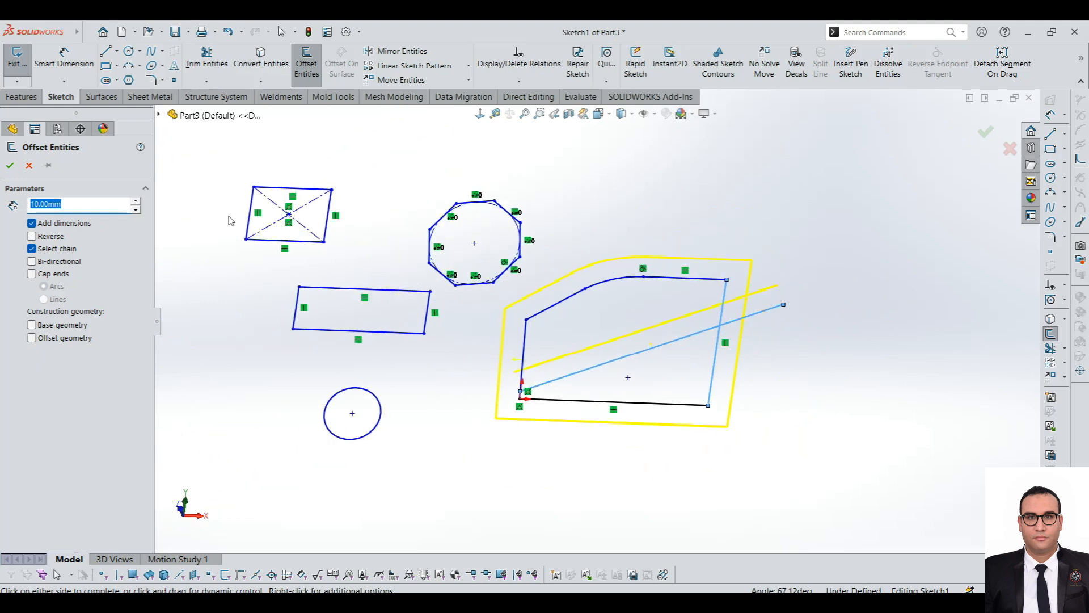
{"action": "left_click", "coordinate": [29, 165]}
{"action": "scroll", "coordinate": [564, 285], "scroll_direction": "up", "scroll_amount": 2}
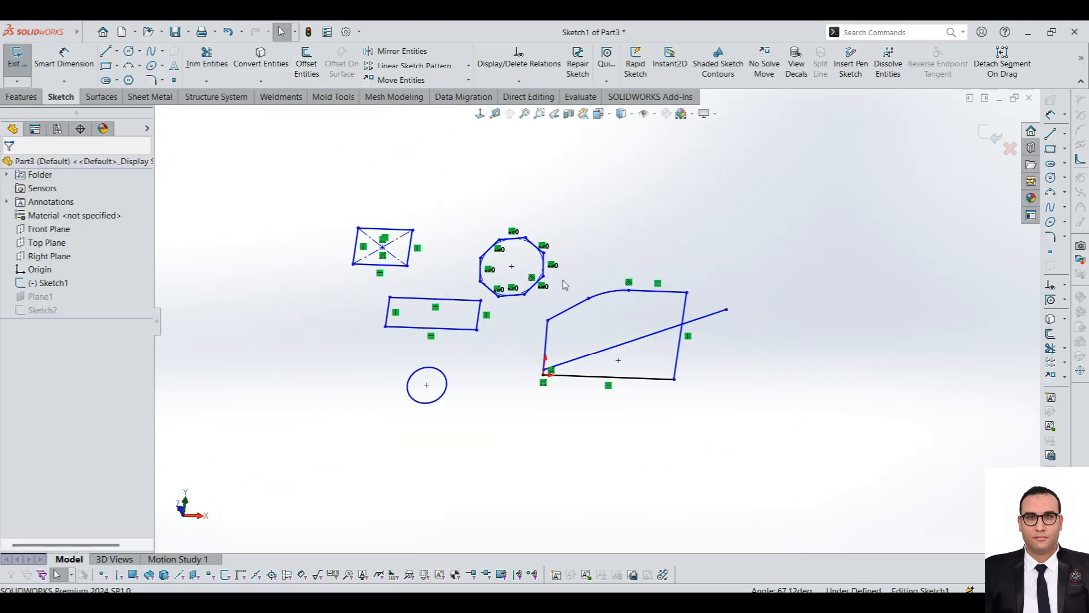
{"action": "scroll", "coordinate": [682, 286], "scroll_direction": "down", "scroll_amount": 1}
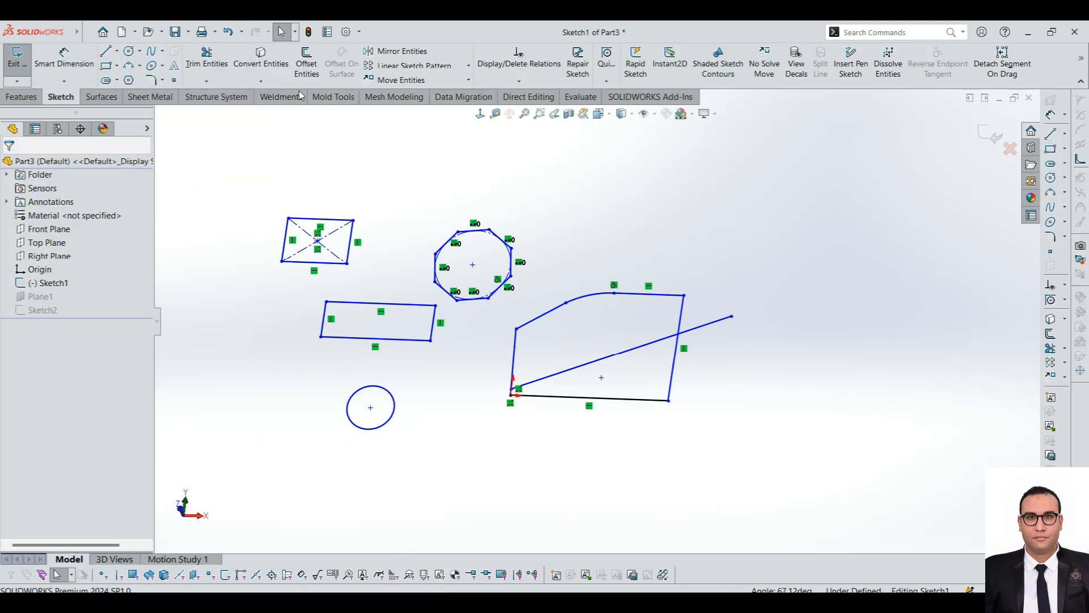
Draw a tall, nearly vertical line to the right of the profile as a mirror axis.
{"action": "left_click", "coordinate": [108, 56]}
{"action": "left_click", "coordinate": [765, 235]}
{"action": "left_click", "coordinate": [757, 444]}
{"action": "key", "text": "Escape"}
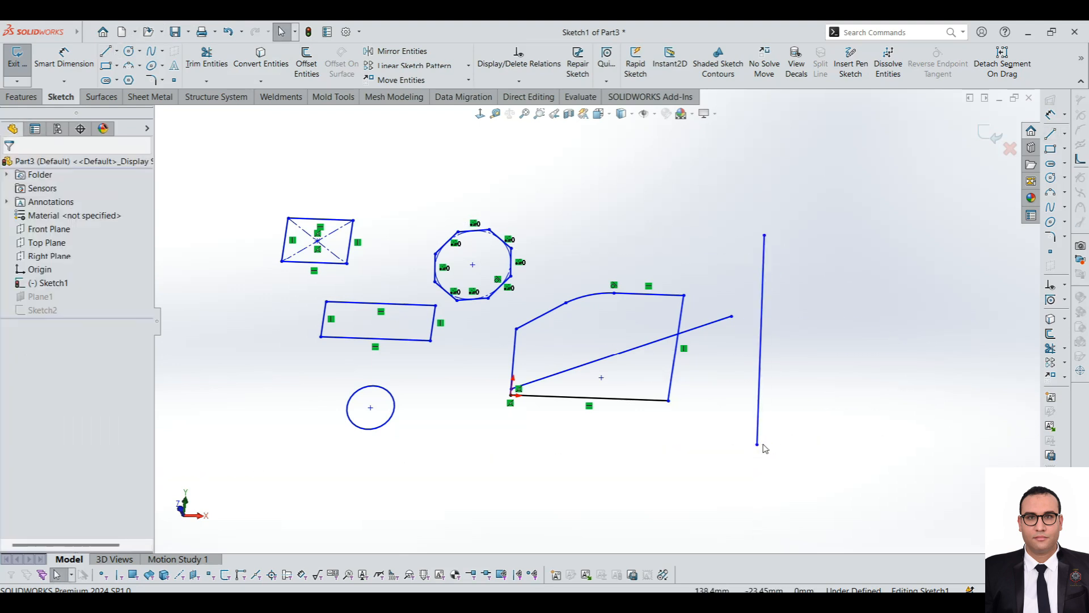
Mirror the whole profile, including its left edge, arc and diagonal line, about the tall line with Copy enabled.
{"action": "left_click", "coordinate": [397, 51]}
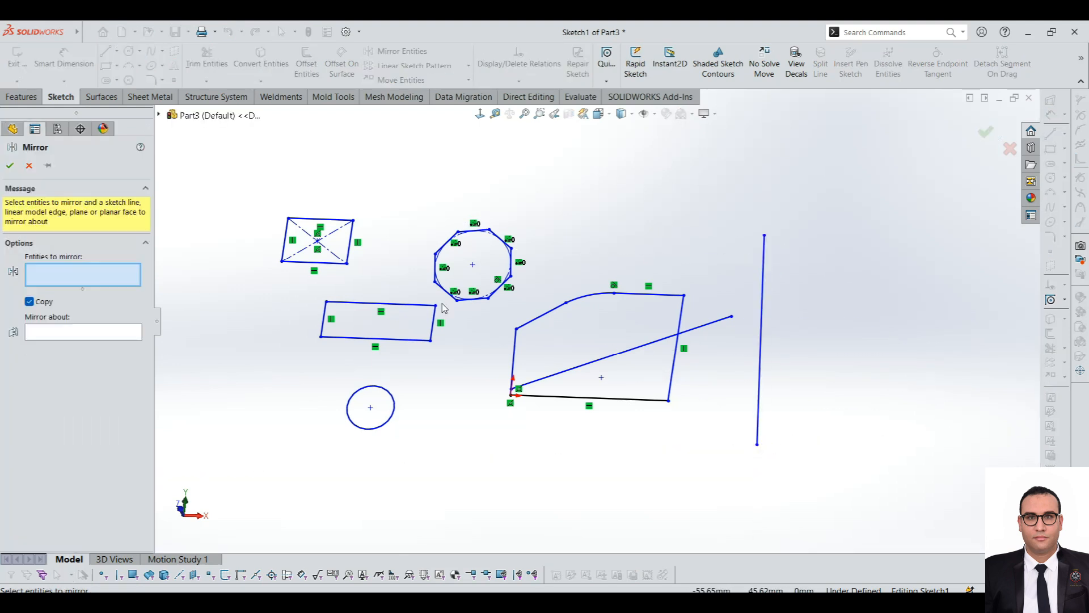
{"action": "right_click", "coordinate": [657, 295]}
{"action": "left_click", "coordinate": [624, 266]}
{"action": "left_click", "coordinate": [652, 294]}
{"action": "left_click_drag", "start_coordinate": [718, 461], "coordinate": [512, 298]}
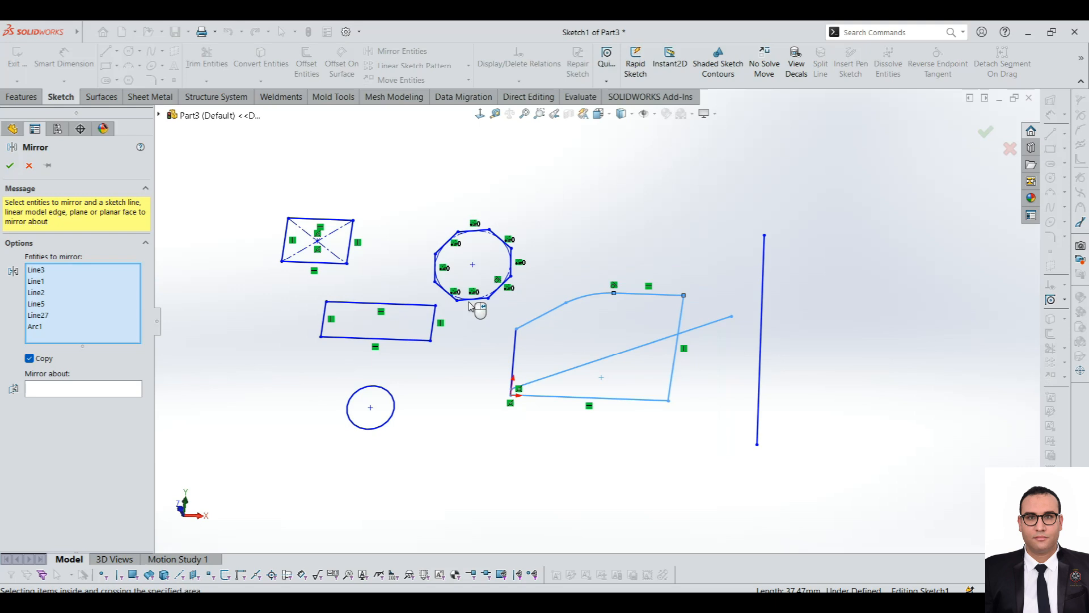
{"action": "left_click", "coordinate": [120, 393]}
{"action": "left_click", "coordinate": [763, 284]}
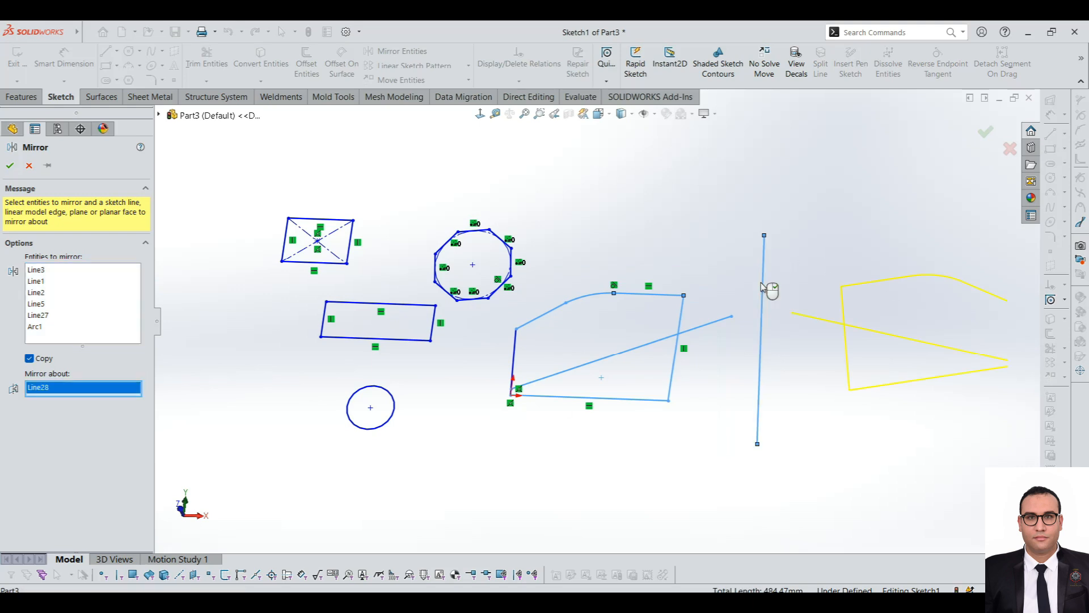
{"action": "scroll", "coordinate": [816, 338], "scroll_direction": "up", "scroll_amount": 2}
{"action": "scroll", "coordinate": [815, 342], "scroll_direction": "down", "scroll_amount": 2}
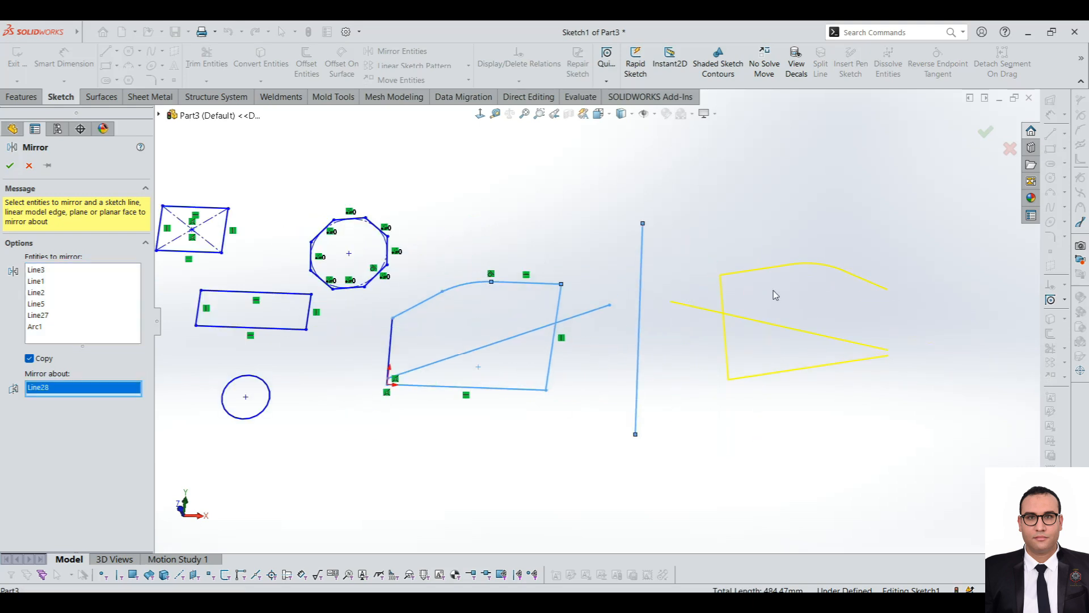
{"action": "left_click", "coordinate": [120, 318]}
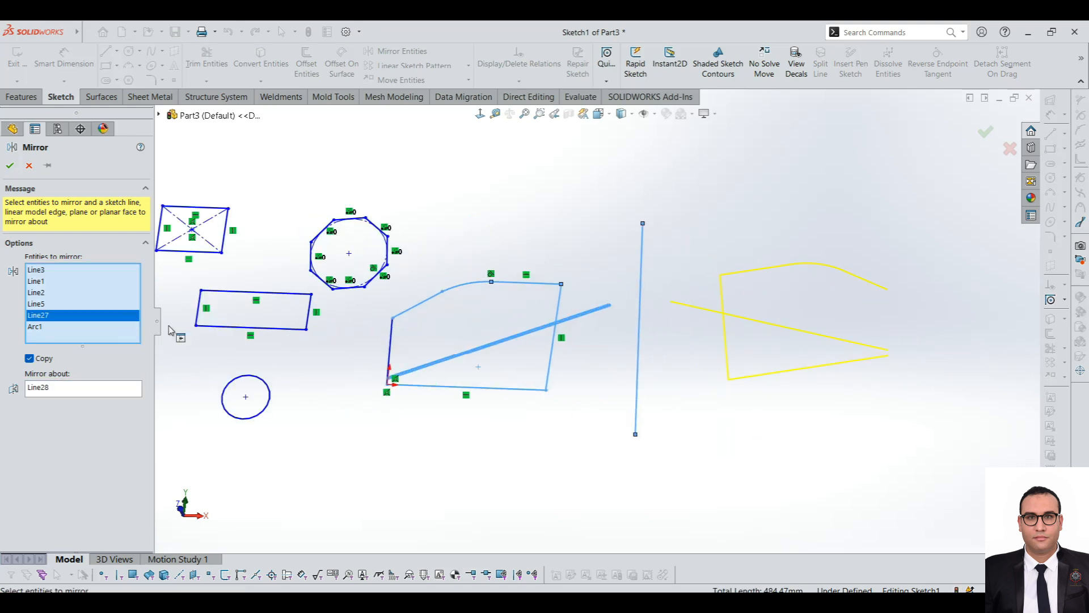
{"action": "left_click", "coordinate": [391, 345]}
{"action": "left_click", "coordinate": [9, 166]}
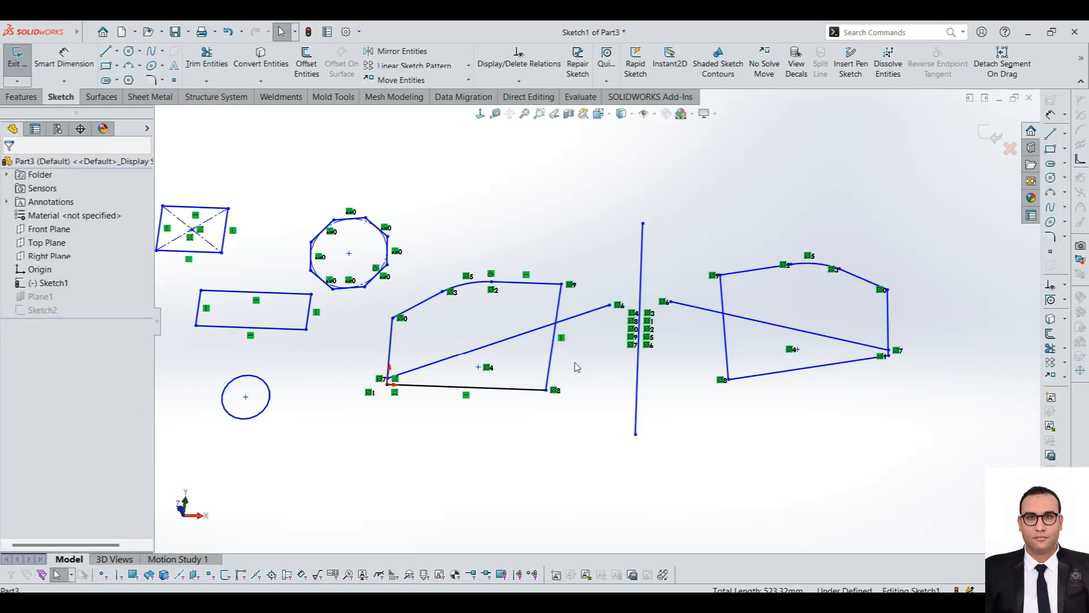
Examine the mirrored profile beside the original, and list the variants of the Move Entities command.
{"action": "scroll", "coordinate": [496, 236], "scroll_direction": "up", "scroll_amount": 3}
{"action": "scroll", "coordinate": [709, 419], "scroll_direction": "down", "scroll_amount": 2}
{"action": "mouse_move", "coordinate": [510, 334]}
{"action": "middle_mouse_down"}
{"action": "mouse_move", "coordinate": [473, 355]}
{"action": "mouse_move", "coordinate": [523, 411]}
{"action": "mouse_move", "coordinate": [514, 394]}
{"action": "middle_mouse_up"}
{"action": "scroll", "coordinate": [676, 371], "scroll_direction": "up", "scroll_amount": 2}
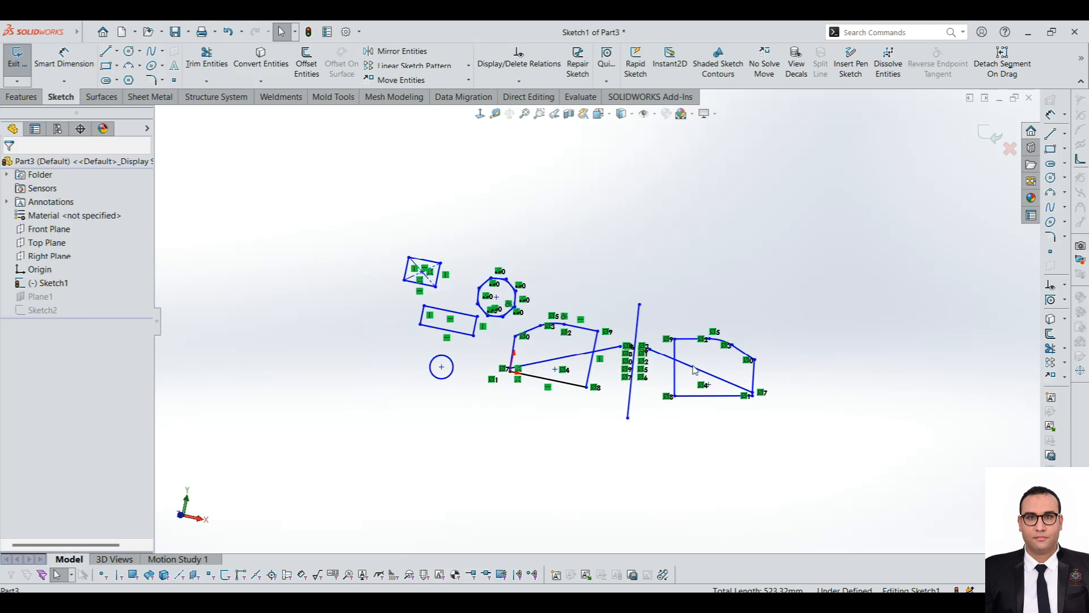
{"action": "scroll", "coordinate": [752, 337], "scroll_direction": "down", "scroll_amount": 2}
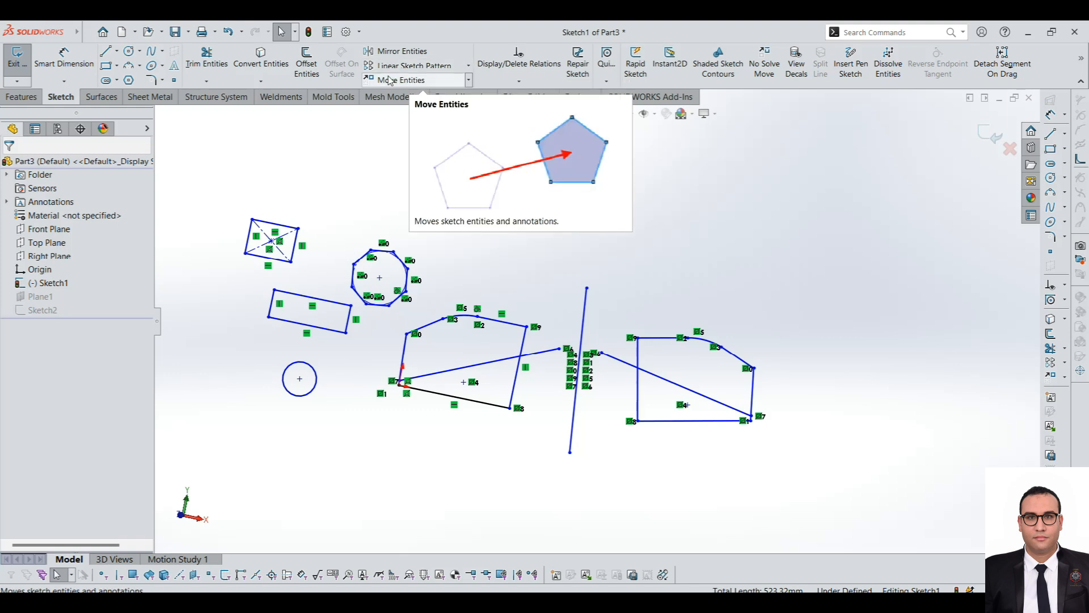
{"action": "left_click", "coordinate": [469, 80]}
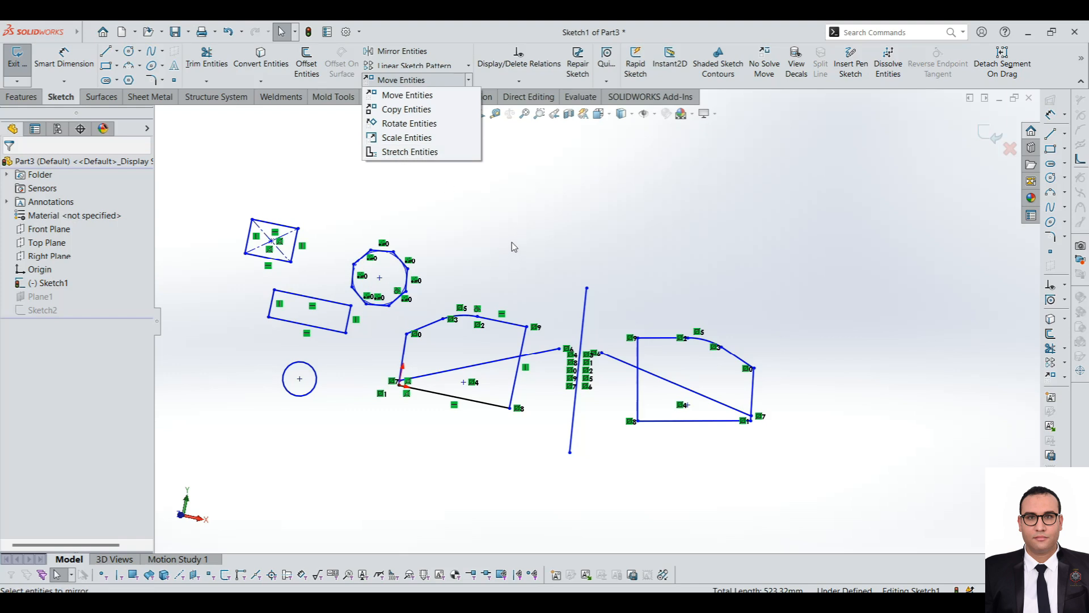
{"action": "mouse_move", "coordinate": [484, 204]}
{"action": "middle_mouse_down"}
{"action": "mouse_move", "coordinate": [508, 212]}
{"action": "mouse_move", "coordinate": [489, 224]}
{"action": "mouse_move", "coordinate": [506, 229]}
{"action": "middle_mouse_up"}
{"action": "scroll", "coordinate": [557, 306], "scroll_direction": "up", "scroll_amount": 1}
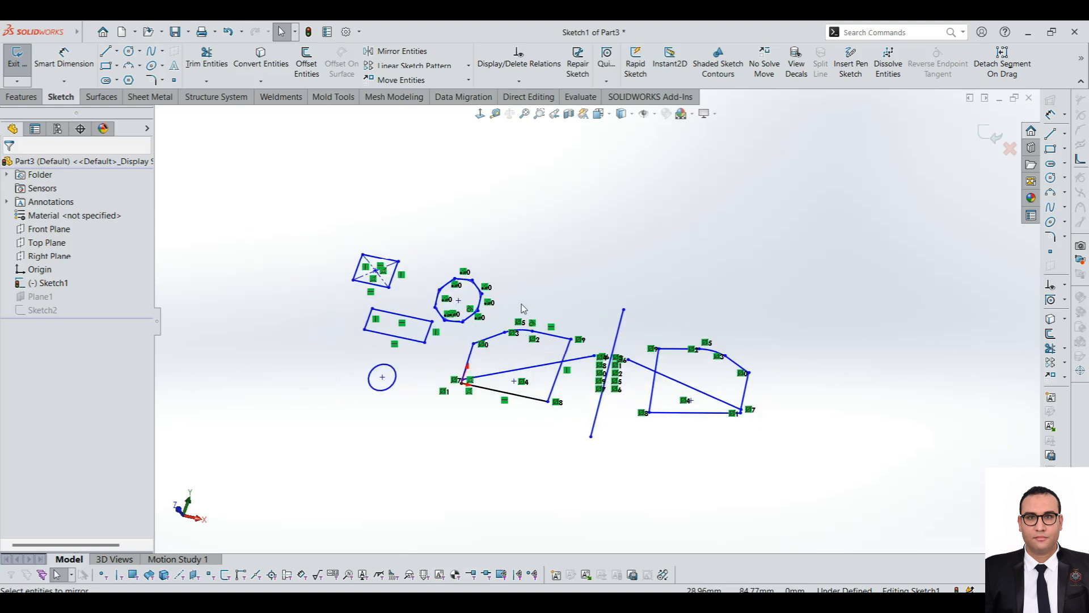
{"action": "scroll", "coordinate": [522, 304], "scroll_direction": "down", "scroll_amount": 1}
{"action": "mouse_move", "coordinate": [602, 248]}
{"action": "middle_mouse_down"}
{"action": "mouse_move", "coordinate": [581, 219]}
{"action": "mouse_move", "coordinate": [617, 268]}
{"action": "middle_mouse_up"}
{"action": "scroll", "coordinate": [617, 268], "scroll_direction": "up", "scroll_amount": 1}
{"action": "scroll", "coordinate": [617, 271], "scroll_direction": "down", "scroll_amount": 1}
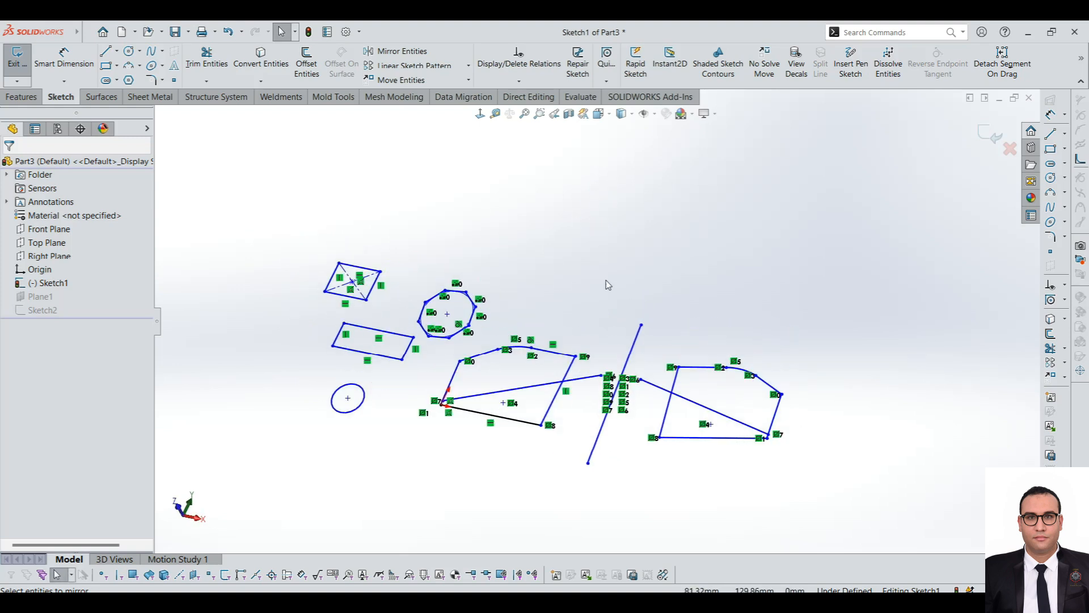
{"action": "scroll", "coordinate": [606, 282], "scroll_direction": "down", "scroll_amount": 1}
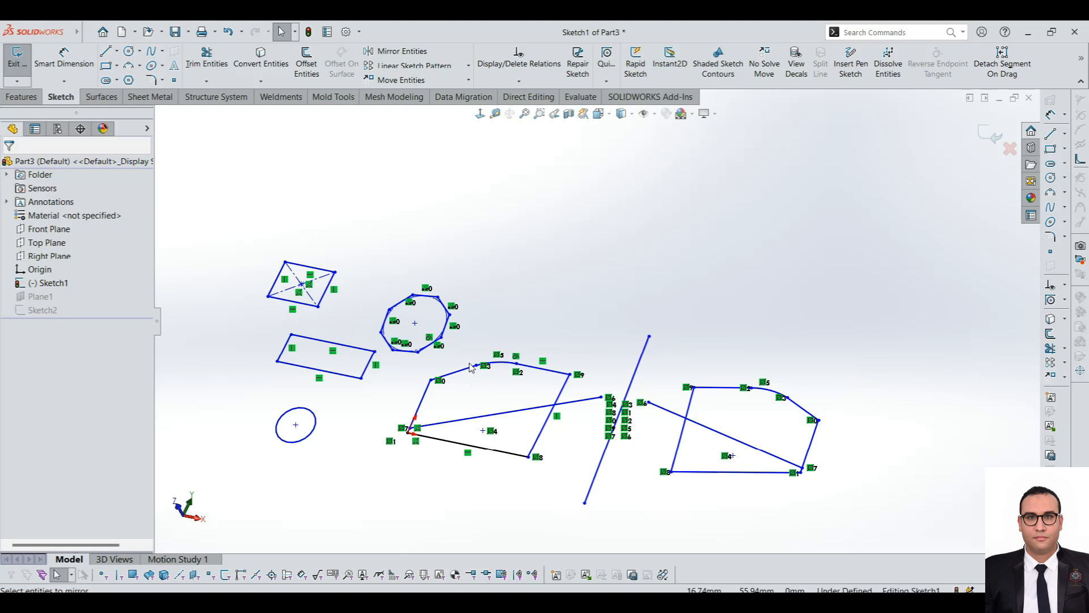
{"action": "scroll", "coordinate": [437, 372], "scroll_direction": "down", "scroll_amount": 1}
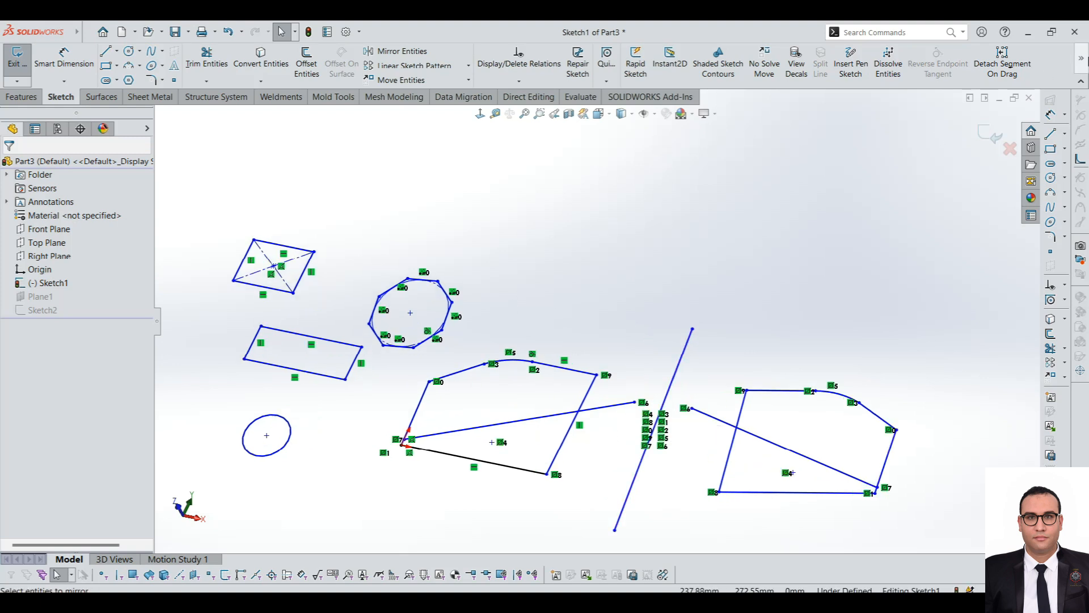
Search the commands for "view ske" to find View Sketch Relations, and hide the sketch relation symbols.
{"action": "mouse_move", "coordinate": [1081, 58]}
{"action": "right_click", "coordinate": [888, 68]}
{"action": "left_click", "coordinate": [810, 131]}
{"action": "left_click", "coordinate": [863, 32]}
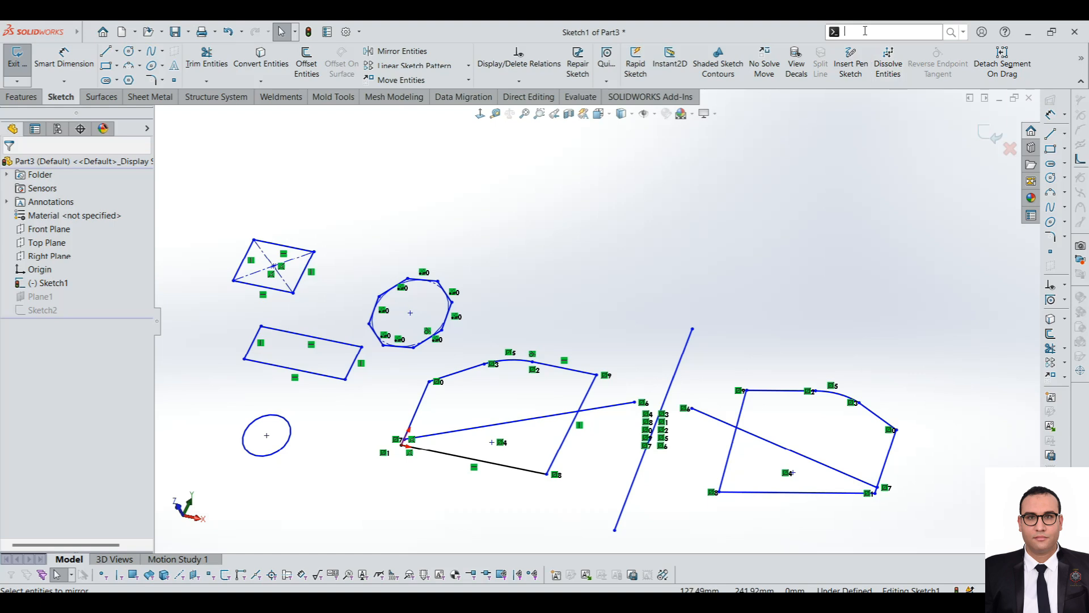
{"action": "type", "text": "view ske"}
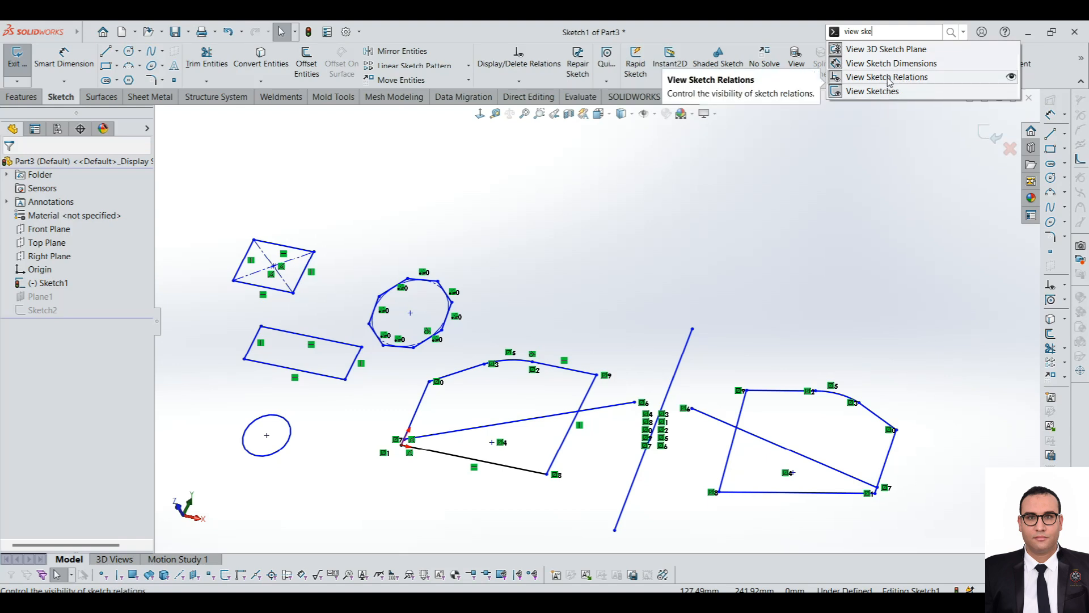
{"action": "left_click", "coordinate": [779, 175]}
{"action": "left_click", "coordinate": [1078, 59]}
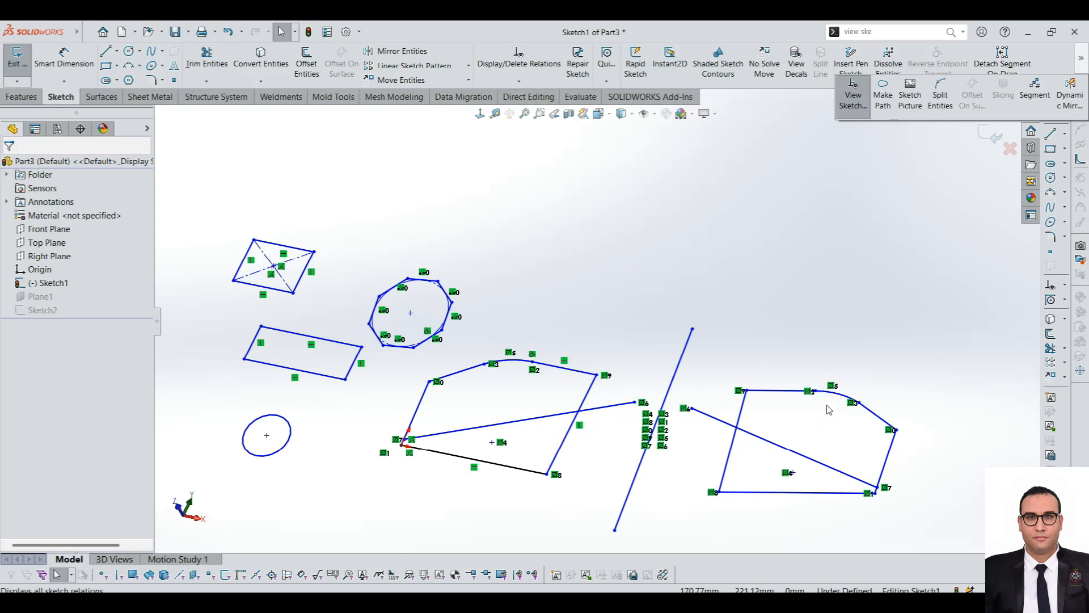
{"action": "left_click", "coordinate": [853, 96]}
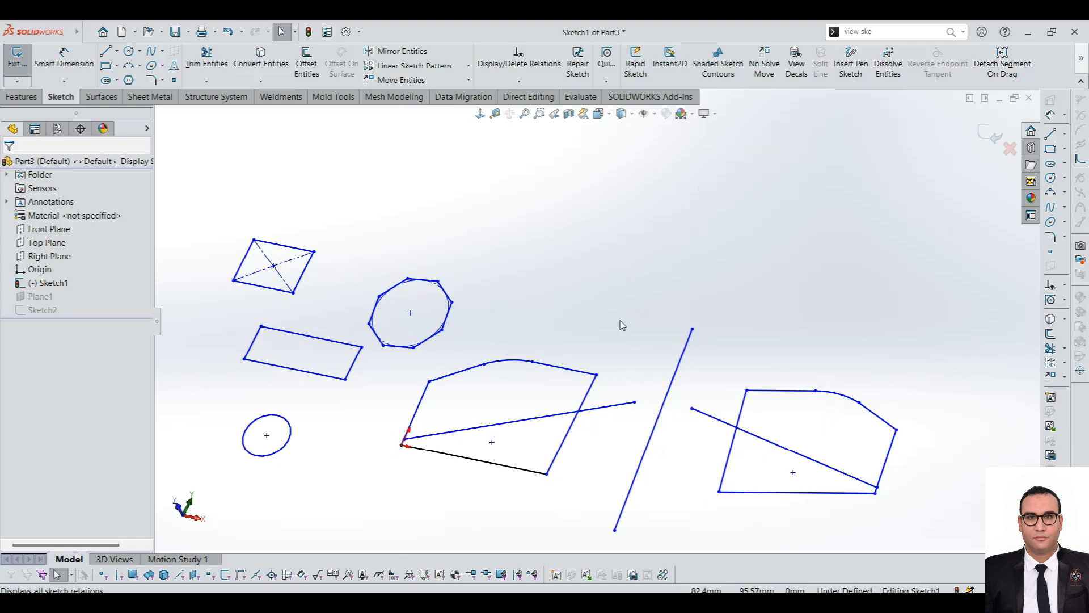
Shift the original profile's top edge slightly downward to check that the mirrored copy follows.
{"action": "scroll", "coordinate": [621, 321], "scroll_direction": "up", "scroll_amount": 2}
{"action": "scroll", "coordinate": [653, 464], "scroll_direction": "down", "scroll_amount": 1}
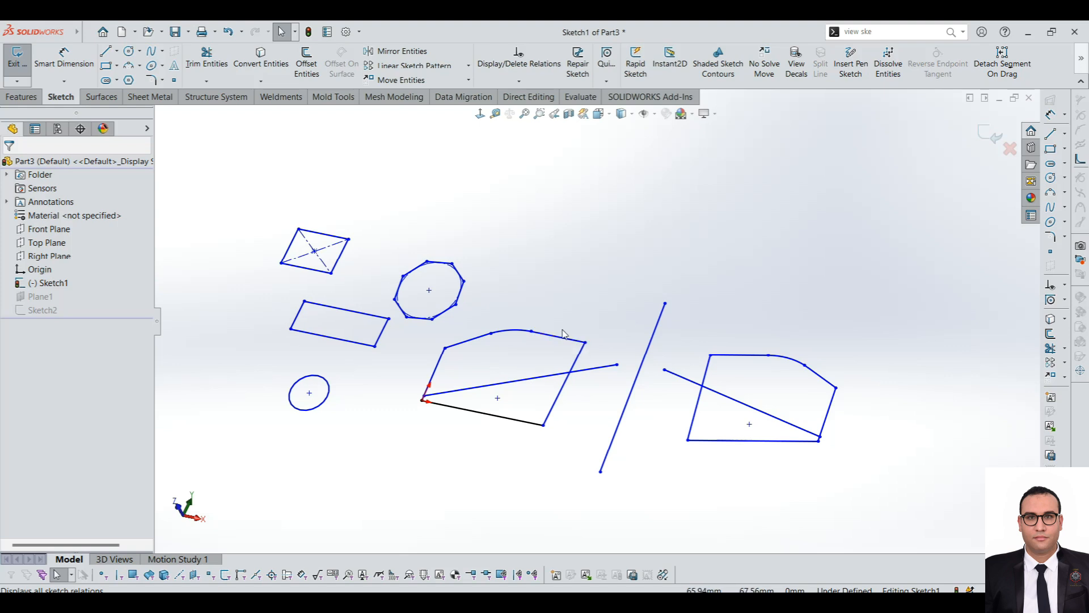
{"action": "mouse_move", "coordinate": [574, 342]}
{"action": "left_mouse_down"}
{"action": "mouse_move", "coordinate": [549, 366]}
{"action": "mouse_move", "coordinate": [568, 344]}
{"action": "left_mouse_up"}
{"action": "left_click", "coordinate": [421, 476]}
Draw a small circle just below the original profile's bottom edge.
{"action": "left_click", "coordinate": [130, 52]}
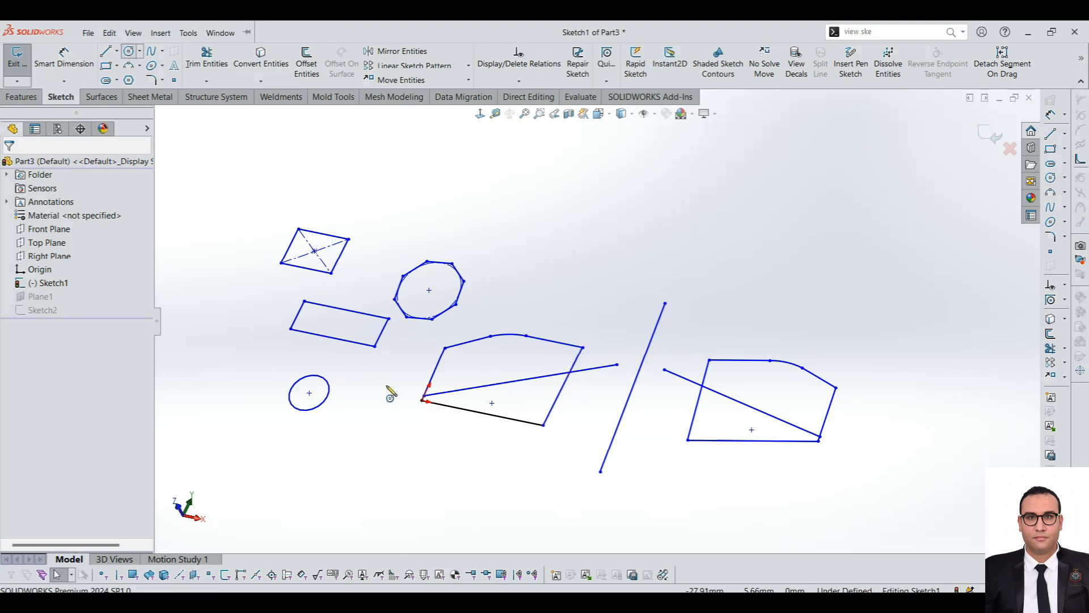
{"action": "left_click_drag", "start_coordinate": [445, 451], "coordinate": [464, 468]}
{"action": "key", "text": "Escape"}
Select the new circle's centre and the profile's right edge together, review the relations available for them, and clear the selection.
{"action": "left_click", "coordinate": [446, 451]}
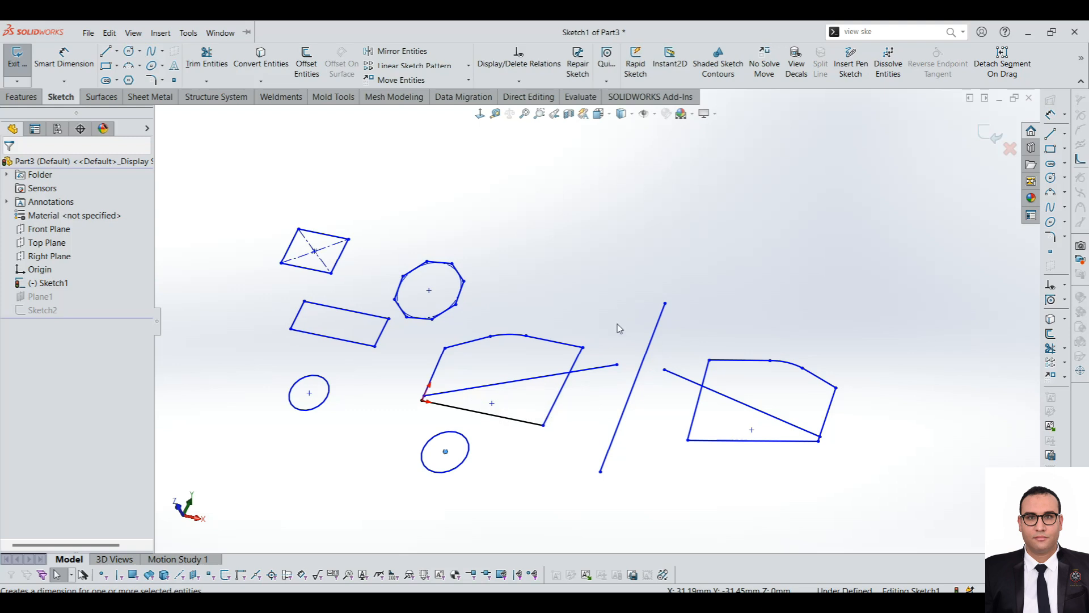
{"action": "left_click", "coordinate": [560, 400], "text": "ctrl"}
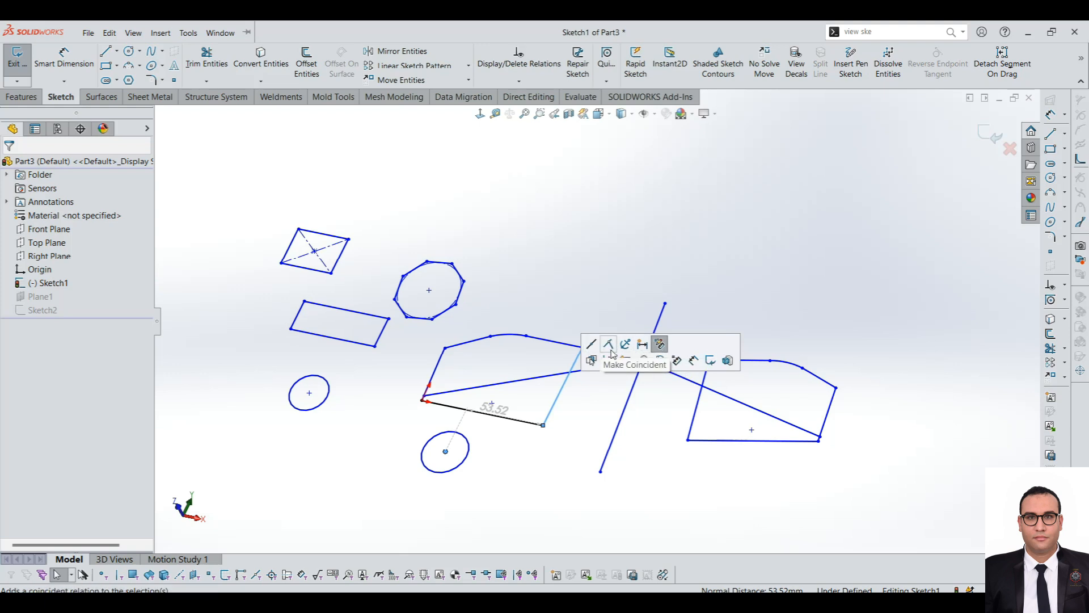
{"action": "left_click", "coordinate": [35, 128]}
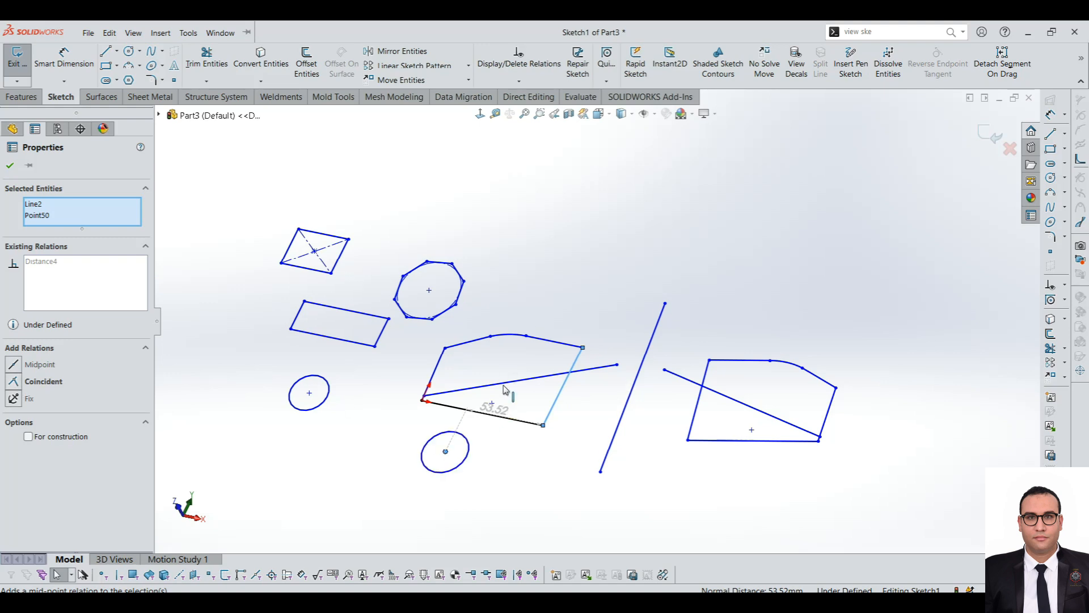
{"action": "left_click", "coordinate": [43, 204]}
{"action": "left_click", "coordinate": [48, 215]}
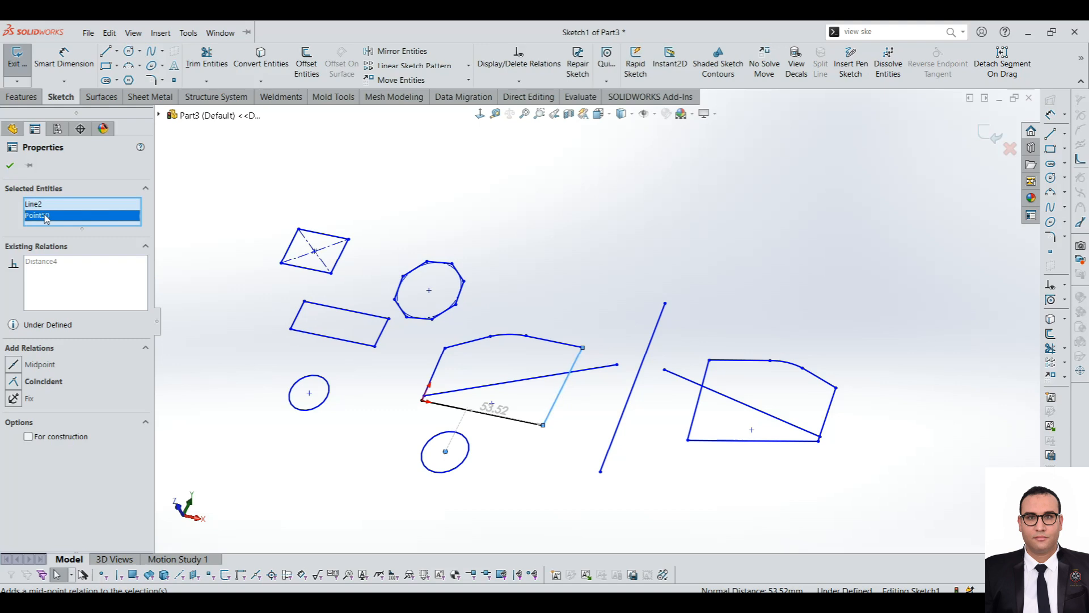
{"action": "left_click", "coordinate": [54, 205]}
{"action": "right_click", "coordinate": [51, 216]}
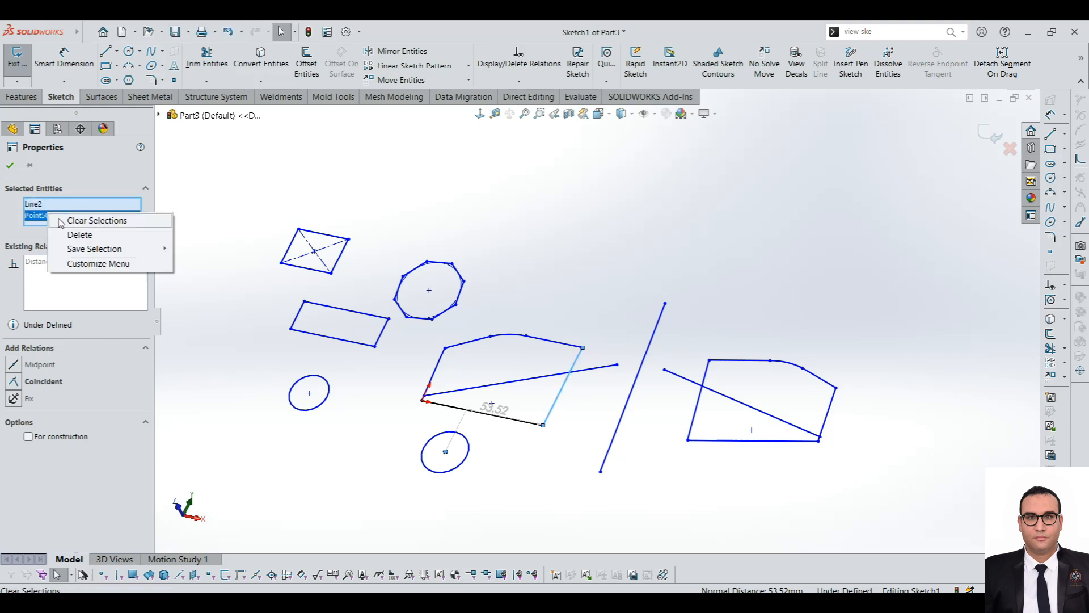
{"action": "left_click", "coordinate": [63, 223]}
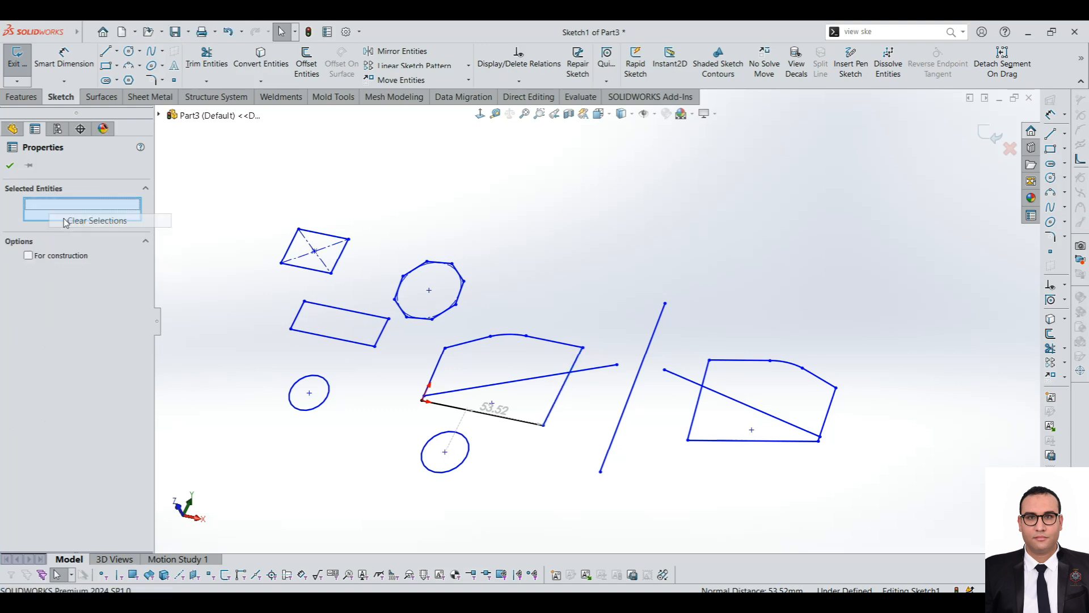
Make the rectangle's bottom edge collinear with and equal in length to the original profile's bottom edge.
{"action": "left_click", "coordinate": [347, 341]}
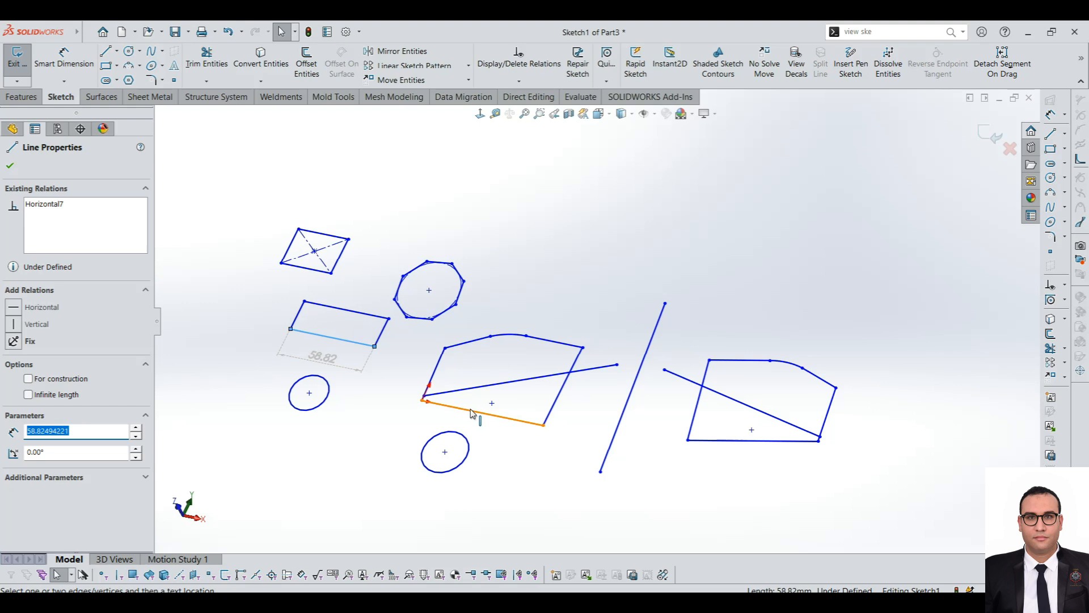
{"action": "left_click", "coordinate": [508, 420]}
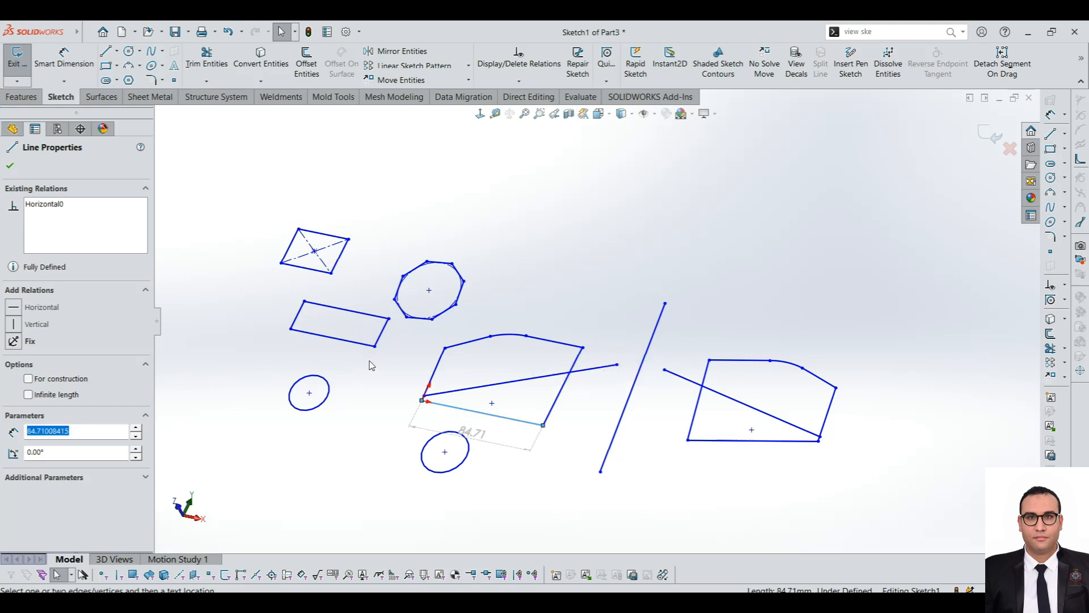
{"action": "left_click", "coordinate": [347, 345], "text": "ctrl"}
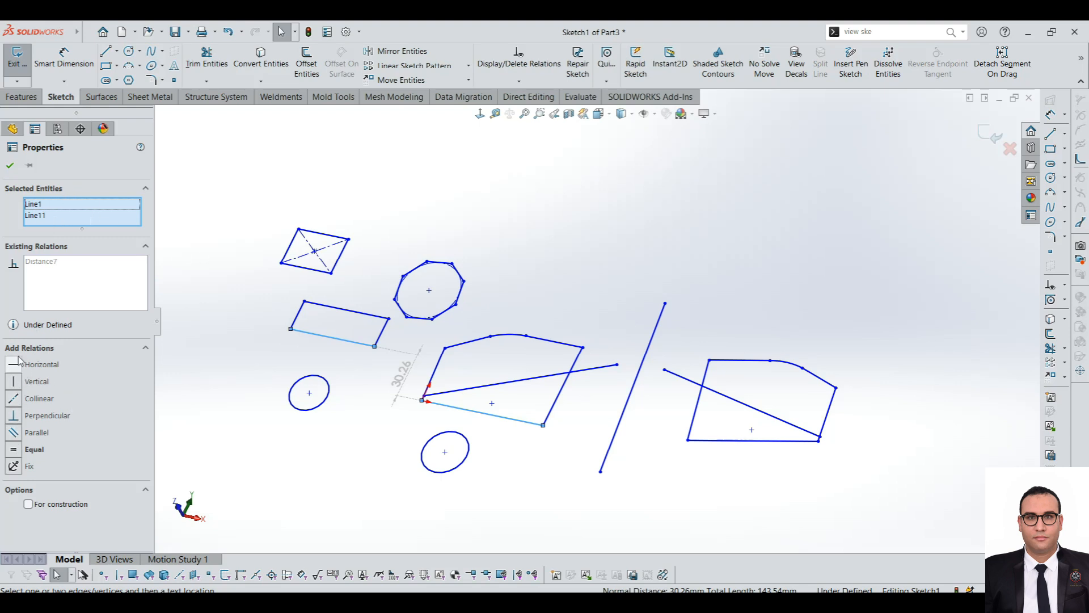
{"action": "left_click", "coordinate": [16, 400]}
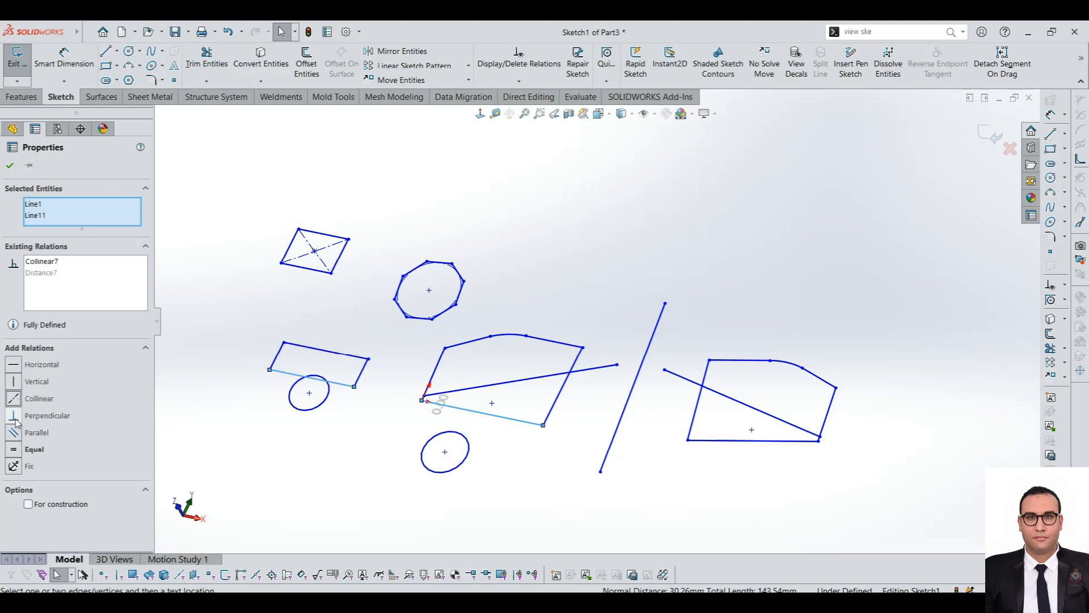
{"action": "left_click", "coordinate": [13, 449]}
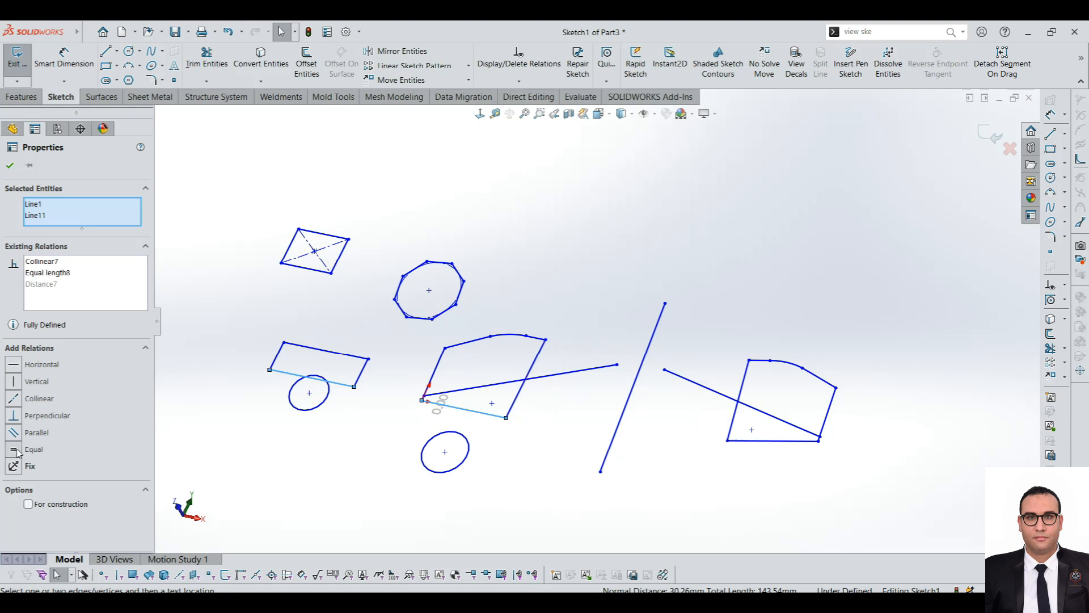
{"action": "left_click", "coordinate": [513, 240]}
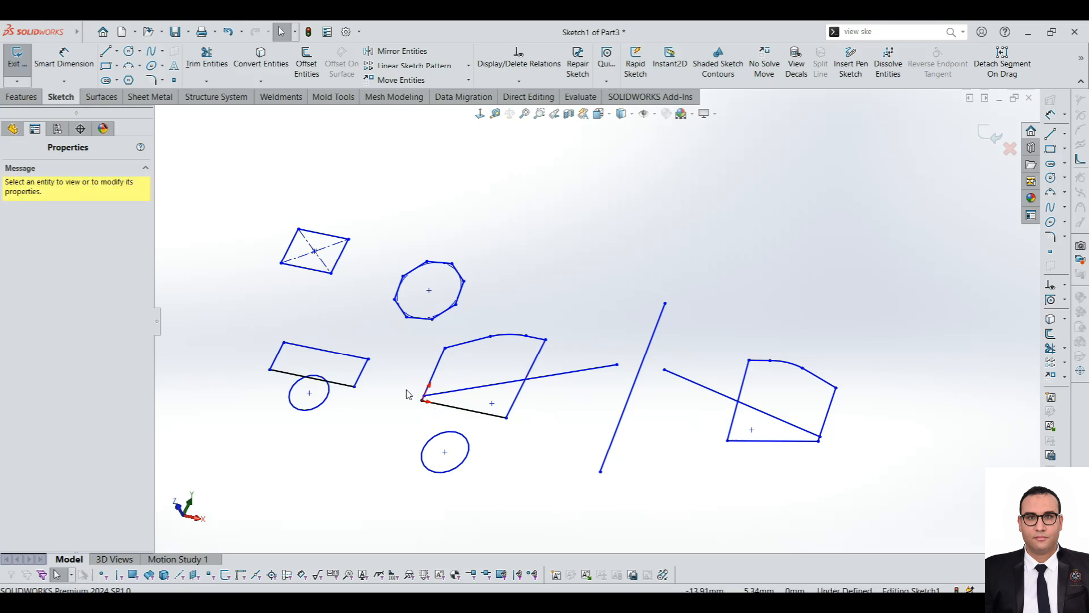
Show the sketch relation symbols again with View Sketch Relations.
{"action": "scroll", "coordinate": [407, 389], "scroll_direction": "down", "scroll_amount": 2}
{"action": "scroll", "coordinate": [407, 389], "scroll_direction": "up", "scroll_amount": 2}
{"action": "left_click", "coordinate": [1081, 57]}
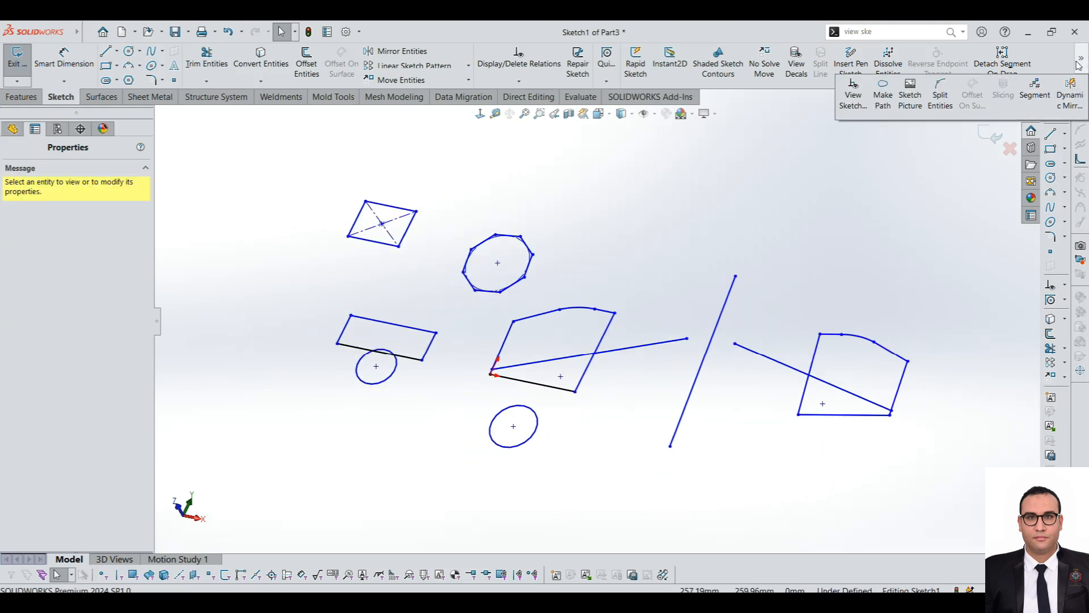
{"action": "left_click", "coordinate": [854, 97]}
{"action": "scroll", "coordinate": [356, 365], "scroll_direction": "down", "scroll_amount": 3}
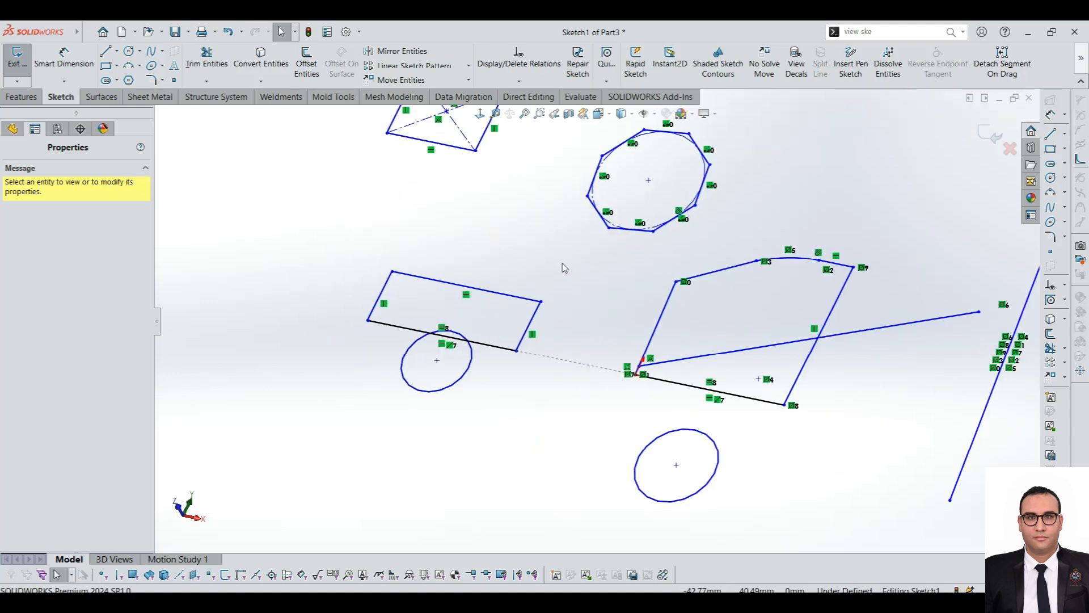
{"action": "scroll", "coordinate": [567, 267], "scroll_direction": "down", "scroll_amount": 1}
Delete the equal relation between the rectangle's and profile's bottom edges, and stretch the rectangle slightly wider towards the profile.
{"action": "left_click", "coordinate": [431, 342]}
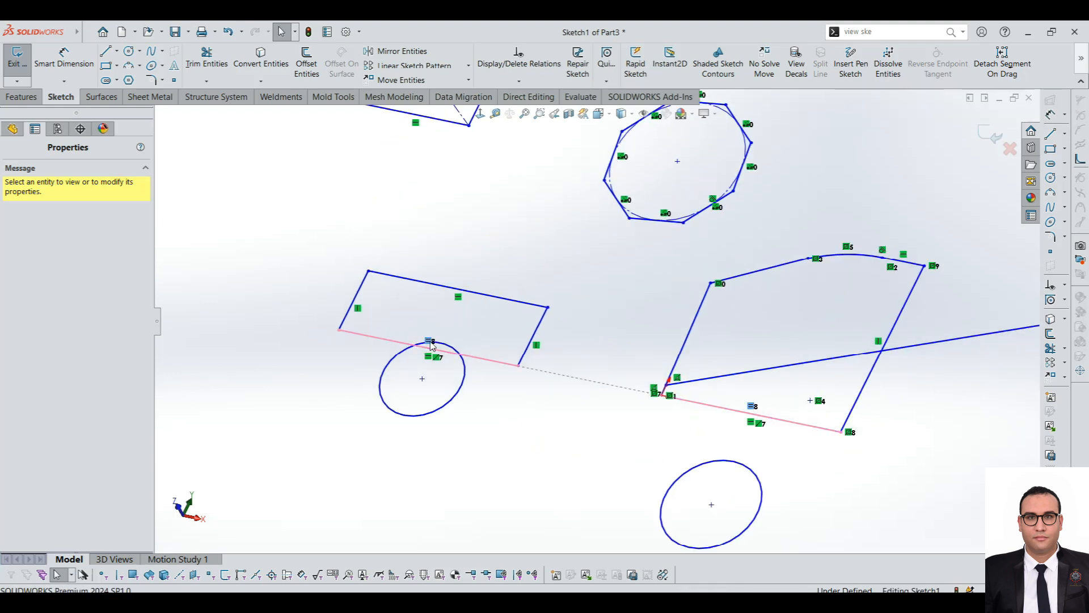
{"action": "left_click", "coordinate": [439, 360]}
{"action": "left_click", "coordinate": [431, 341]}
{"action": "key", "text": "Delete"}
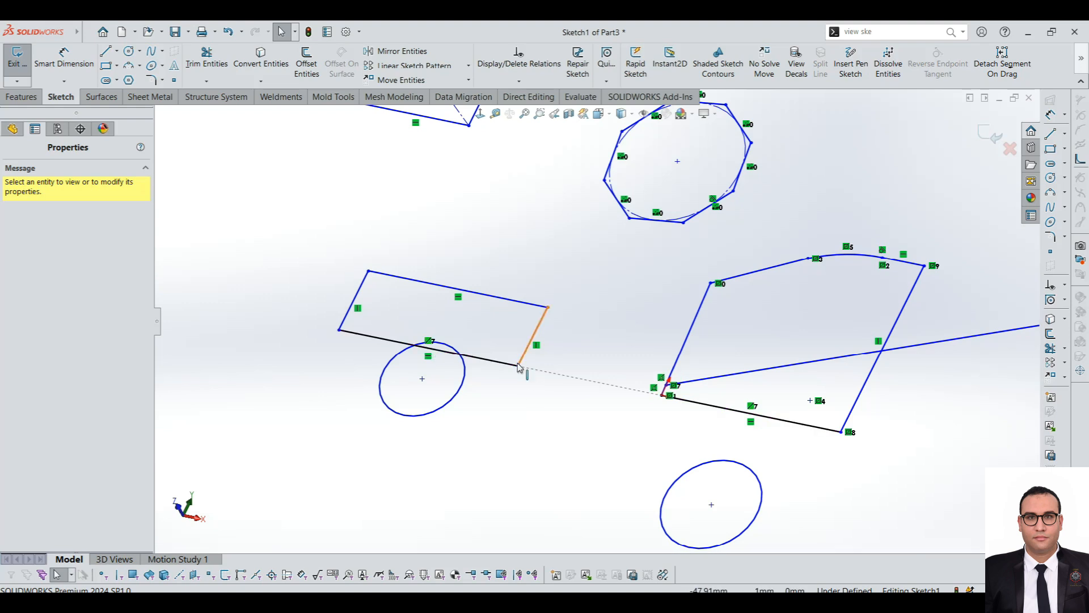
{"action": "left_click_drag", "start_coordinate": [518, 366], "coordinate": [543, 371]}
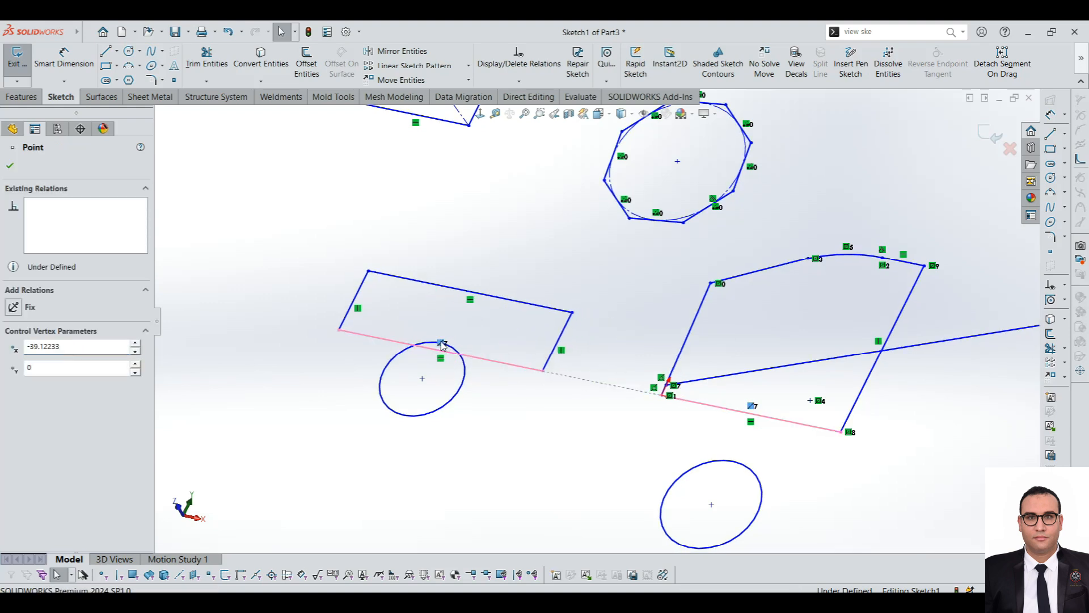
Delete the collinear relation between the two bottom edges and move the rectangle up, clear of the circle below it.
{"action": "left_click_drag", "start_coordinate": [543, 370], "coordinate": [579, 214]}
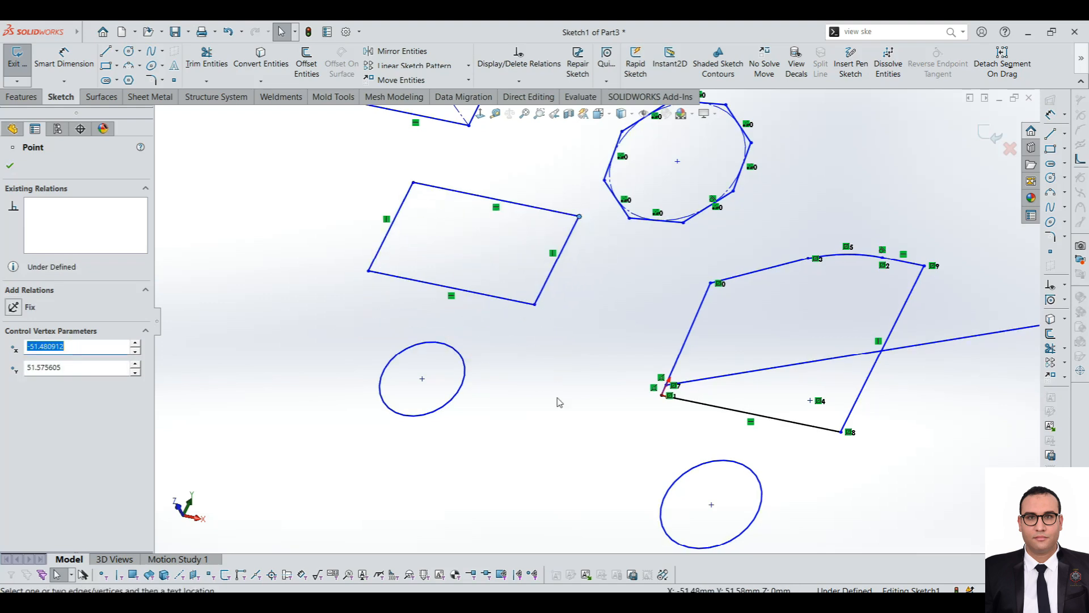
{"action": "left_click", "coordinate": [523, 373]}
{"action": "scroll", "coordinate": [523, 373], "scroll_direction": "up", "scroll_amount": 2}
{"action": "scroll", "coordinate": [368, 378], "scroll_direction": "up", "scroll_amount": 2}
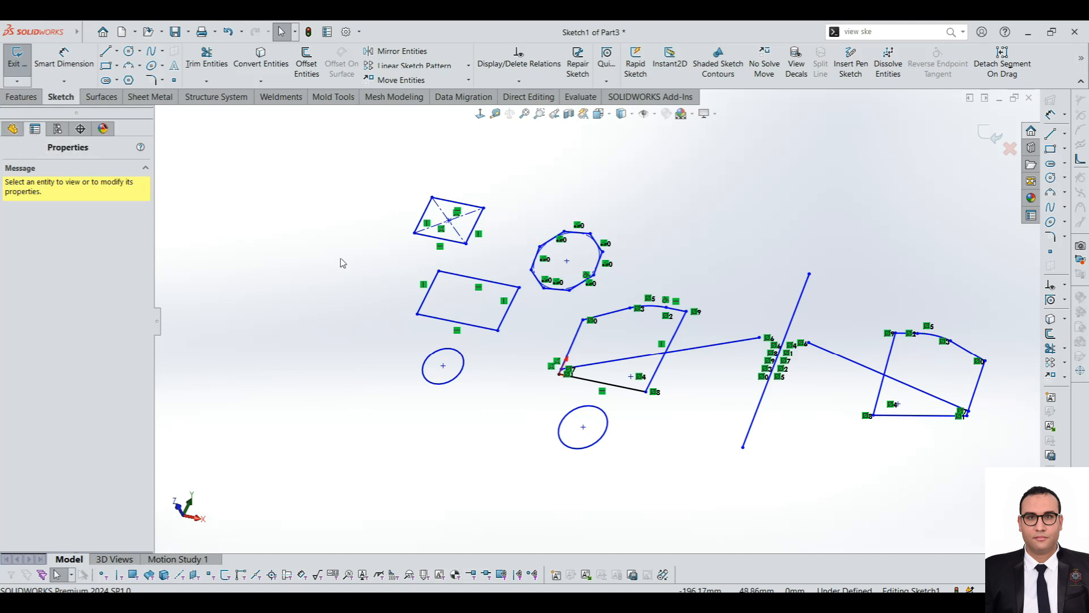
Select the top edges of the centre rectangle and the rectangle below it, review their available relations, and clear the selection.
{"action": "left_click", "coordinate": [473, 207]}
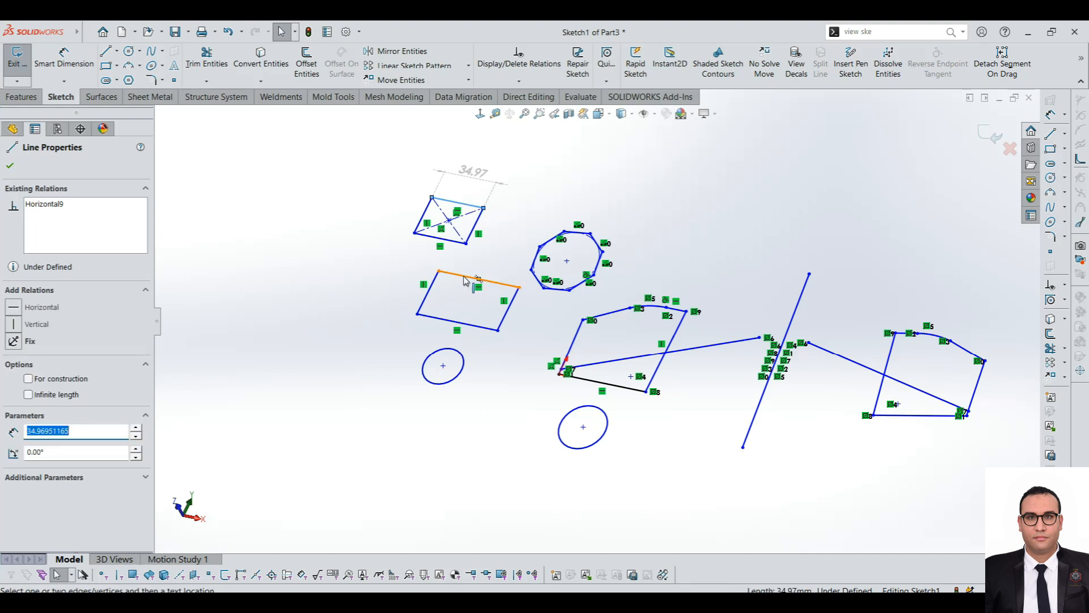
{"action": "left_click", "coordinate": [464, 280], "text": "ctrl"}
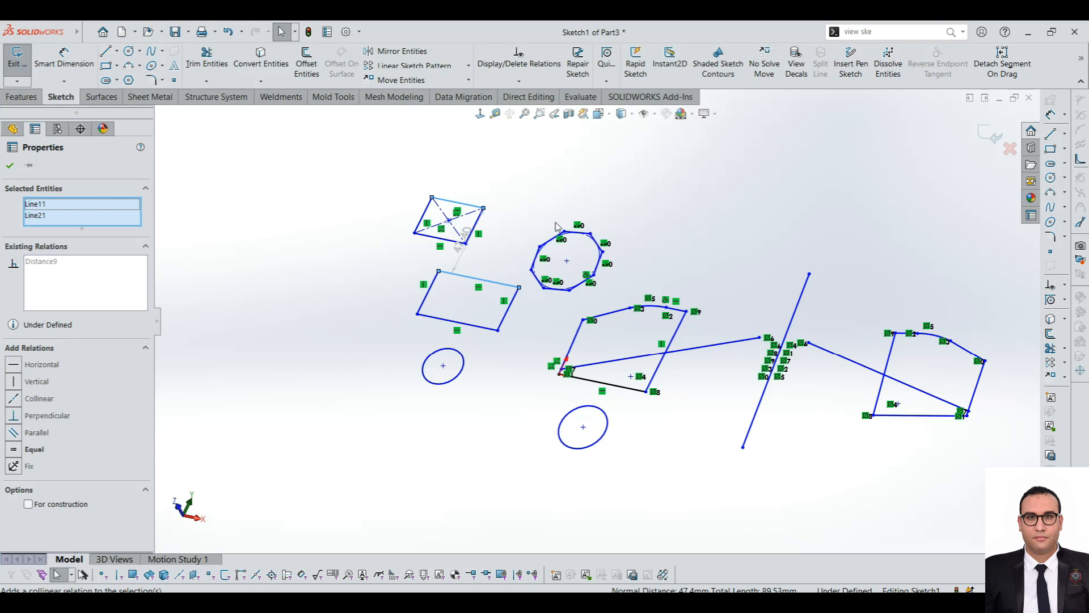
{"action": "scroll", "coordinate": [729, 263], "scroll_direction": "down", "scroll_amount": 2}
{"action": "left_click", "coordinate": [729, 263]}
{"action": "scroll", "coordinate": [649, 256], "scroll_direction": "up", "scroll_amount": 3}
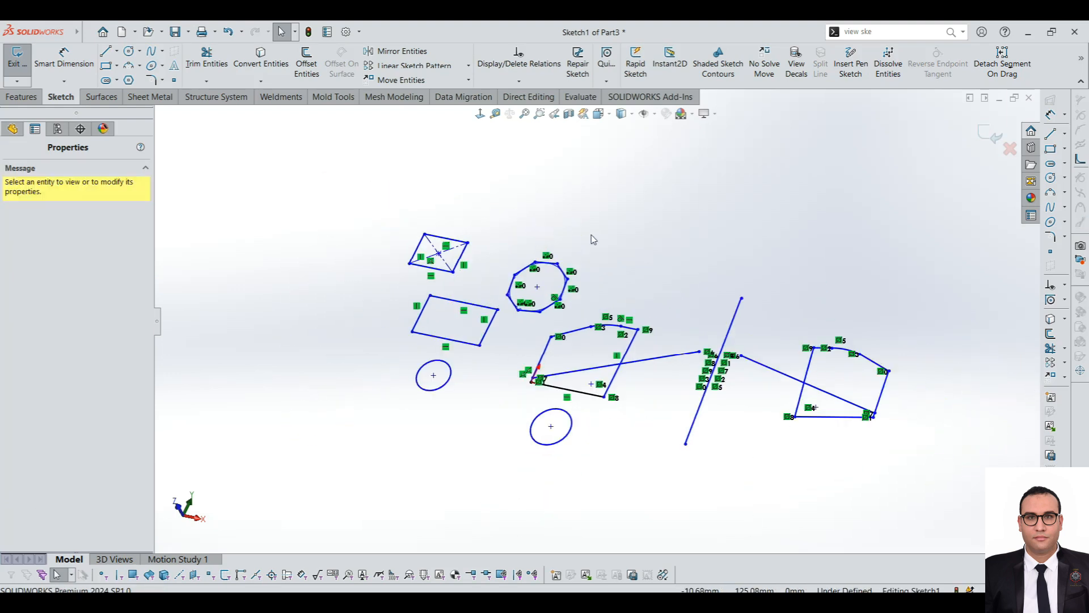
Review all relations in this sketch and the filter options in Display/Delete Relations, and close it without changes.
{"action": "left_click", "coordinate": [518, 82]}
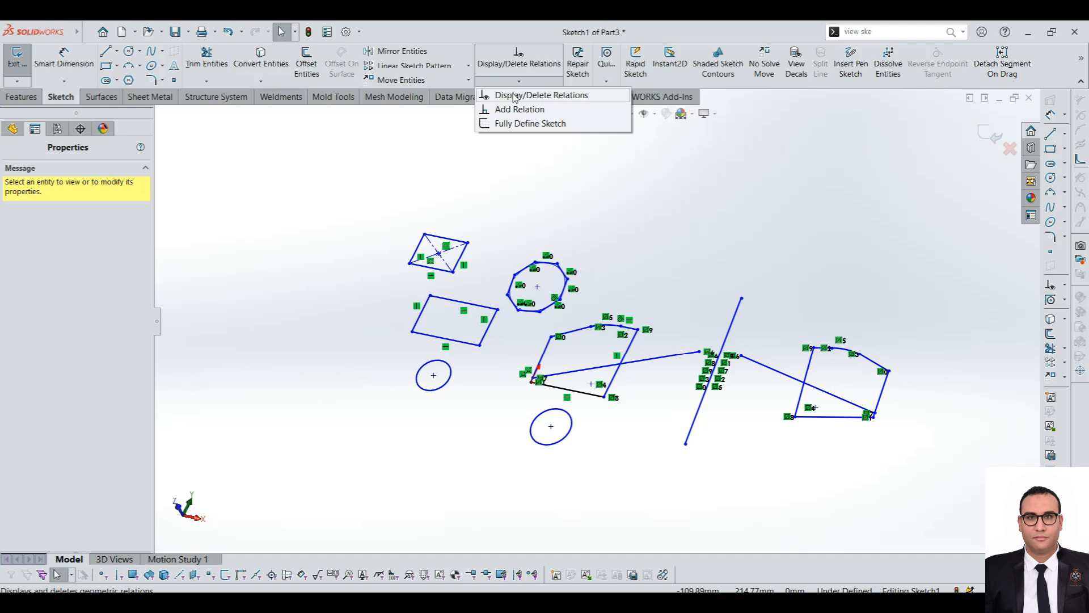
{"action": "left_click", "coordinate": [515, 97]}
{"action": "left_click_drag", "start_coordinate": [132, 259], "coordinate": [128, 227]}
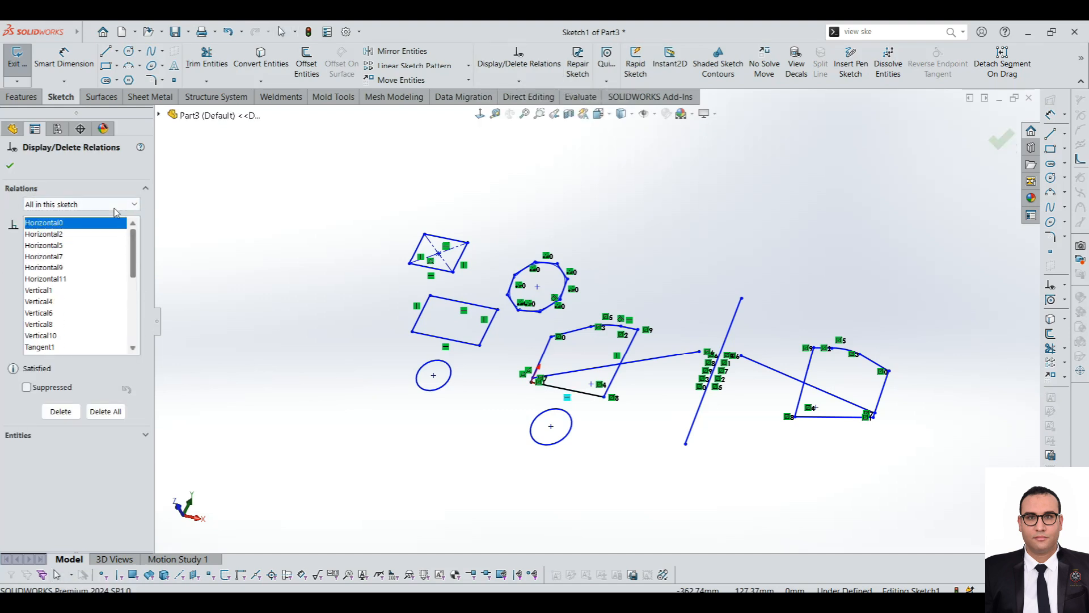
{"action": "left_click", "coordinate": [115, 206]}
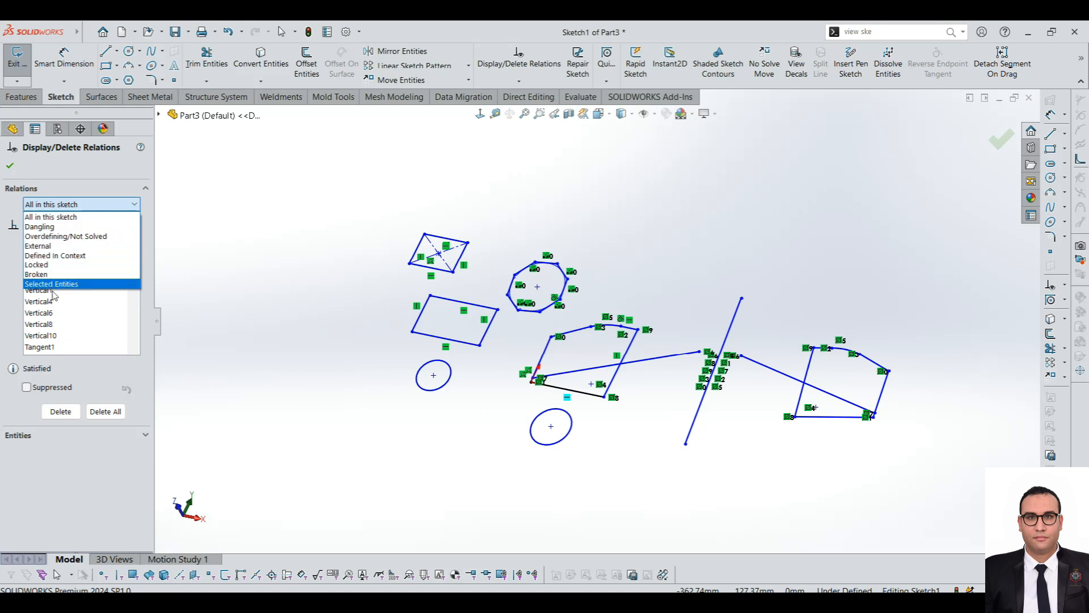
{"action": "left_click", "coordinate": [261, 258]}
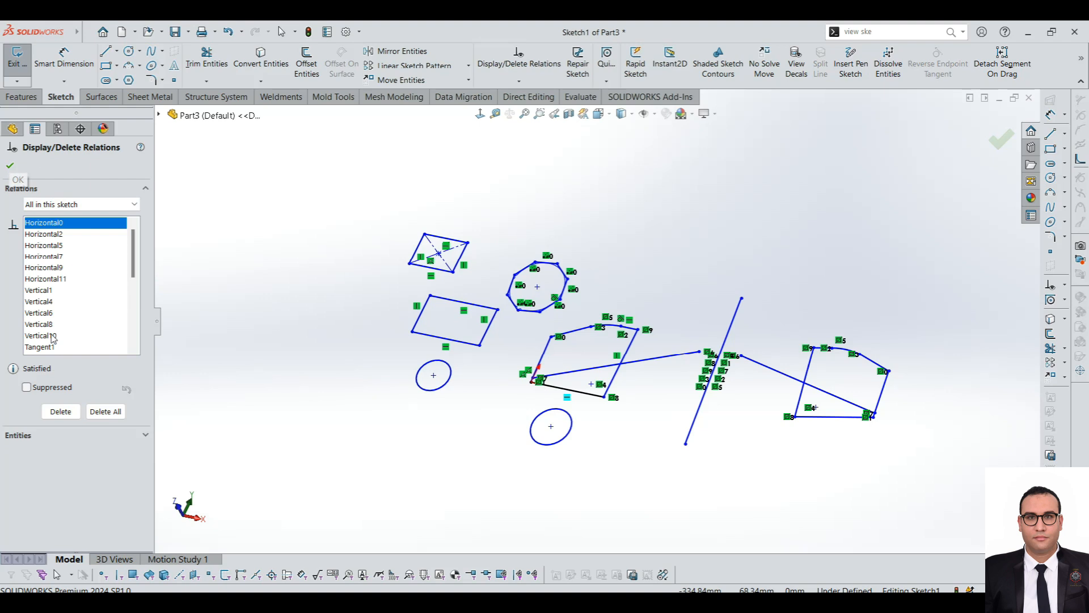
{"action": "scroll", "coordinate": [709, 304], "scroll_direction": "down", "scroll_amount": 1}
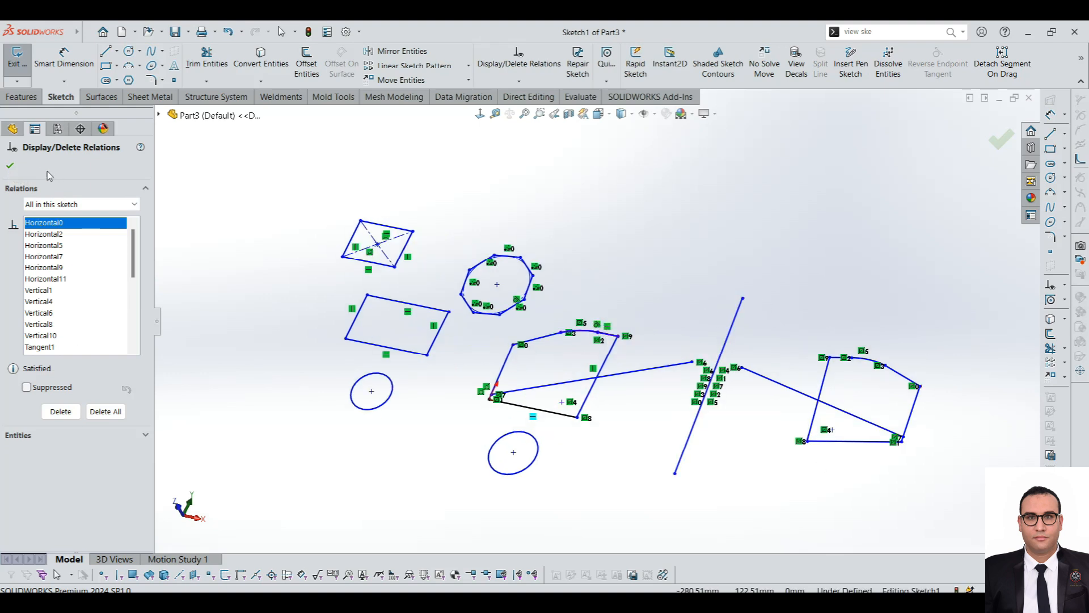
{"action": "key", "text": "Escape"}
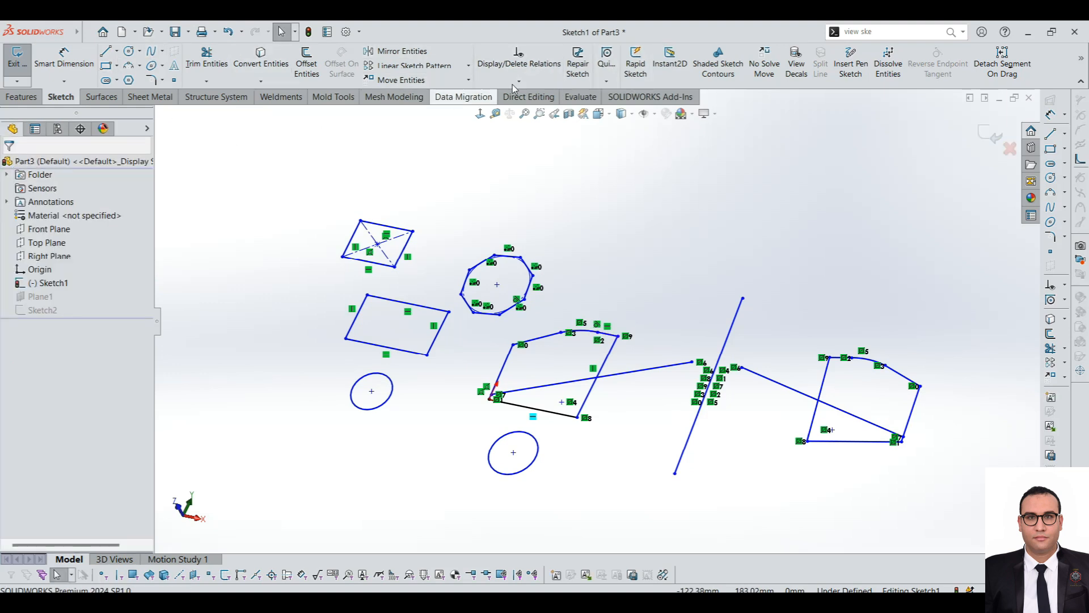
Delete the slanted line crossing the original profile and its mirrored copy in the mirrored profile.
{"action": "scroll", "coordinate": [567, 329], "scroll_direction": "up", "scroll_amount": 1}
{"action": "scroll", "coordinate": [706, 290], "scroll_direction": "down", "scroll_amount": 1}
{"action": "left_click", "coordinate": [617, 378]}
{"action": "key", "text": "Delete"}
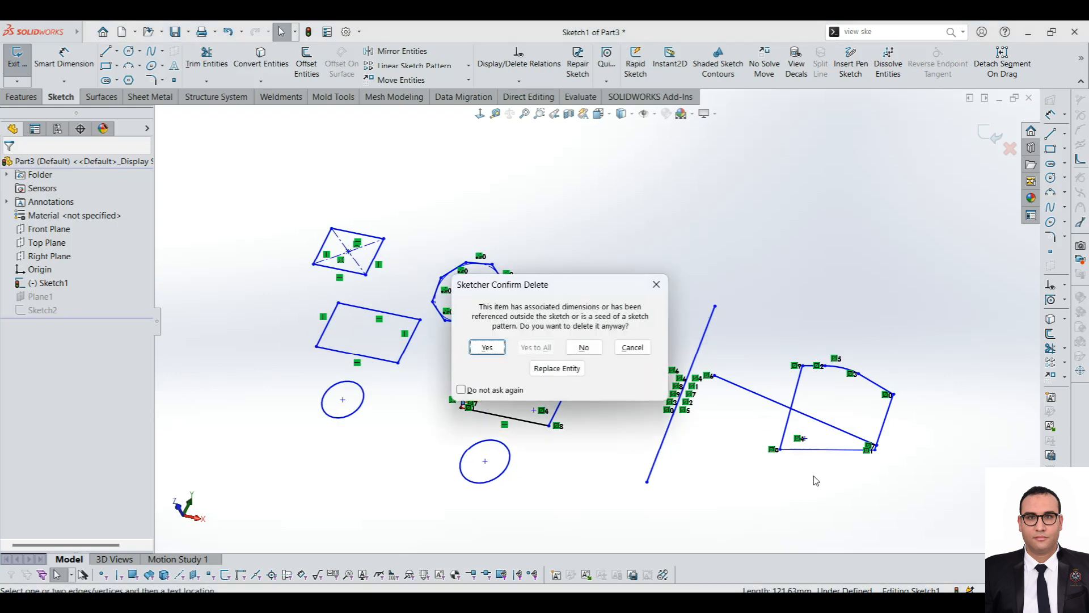
{"action": "left_click", "coordinate": [488, 347]}
{"action": "left_click", "coordinate": [792, 408]}
{"action": "key", "text": "Delete"}
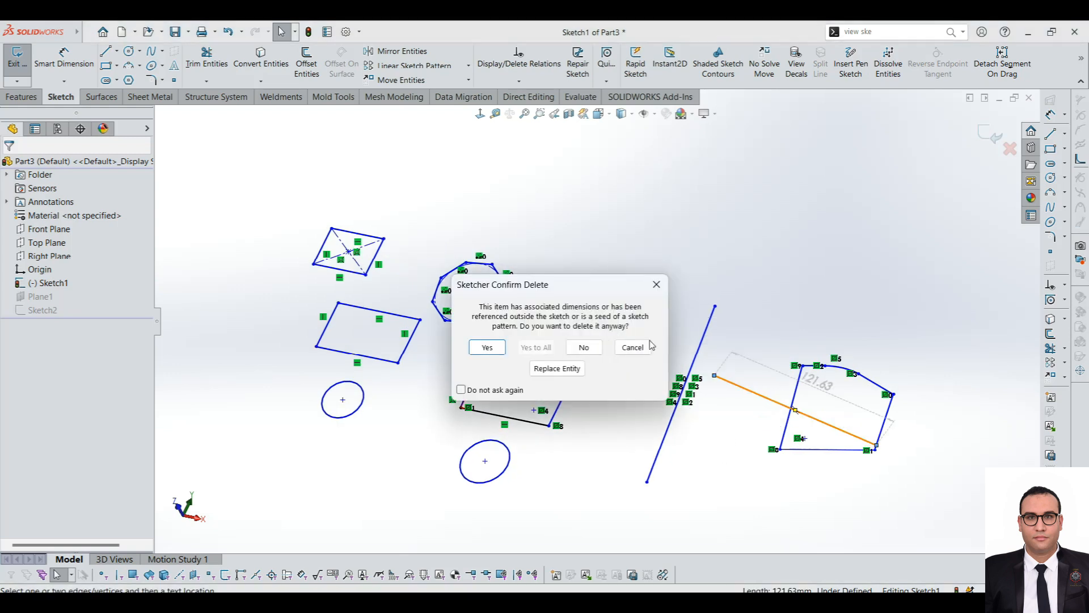
{"action": "left_click", "coordinate": [488, 346]}
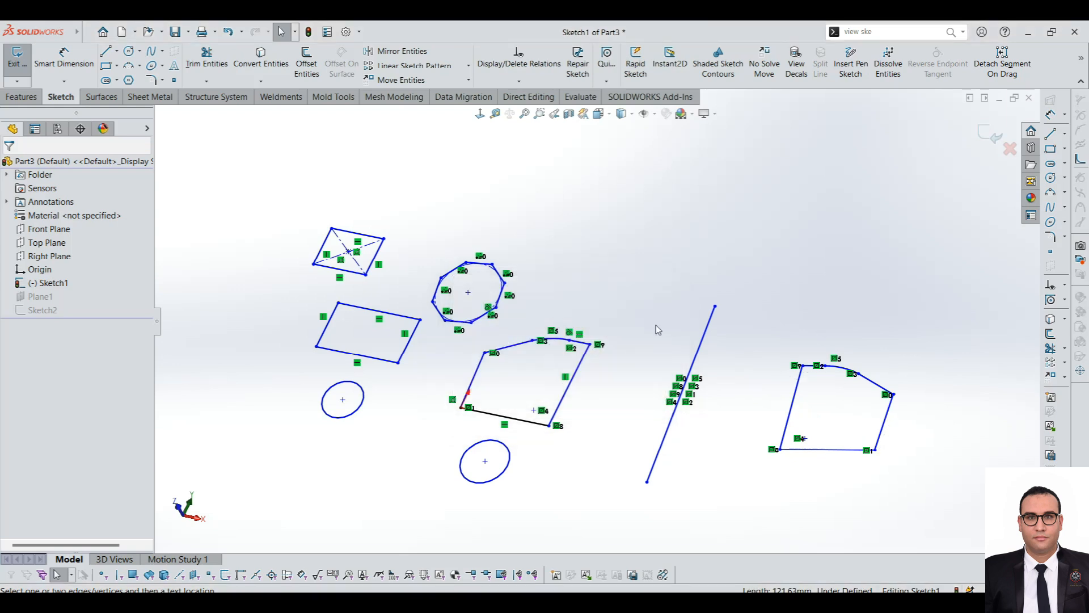
Start an Extruded Boss/Base on the plain rectangle's region and pull its blind depth to 23 mm.
{"action": "scroll", "coordinate": [615, 321], "scroll_direction": "up", "scroll_amount": 2}
{"action": "scroll", "coordinate": [713, 321], "scroll_direction": "down", "scroll_amount": 2}
{"action": "middle_click_drag", "start_coordinate": [927, 444], "coordinate": [903, 382]}
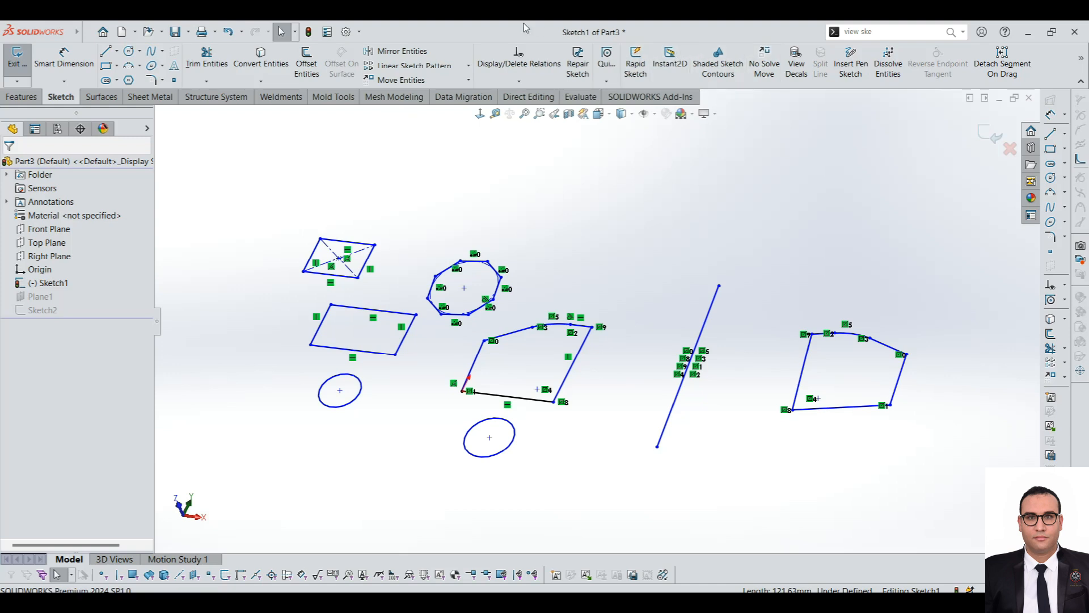
{"action": "left_click", "coordinate": [21, 97]}
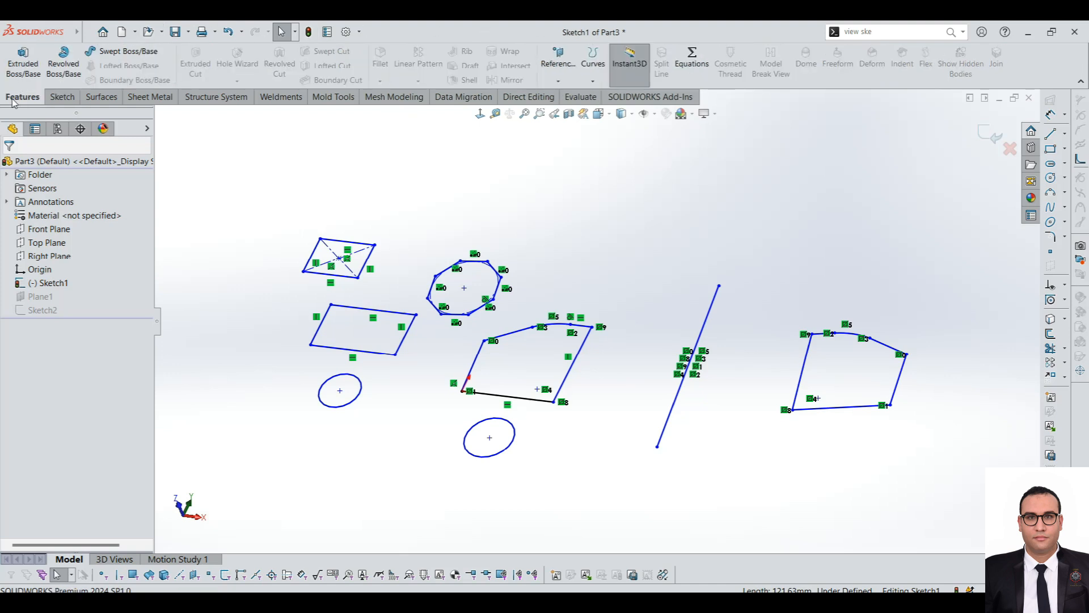
{"action": "mouse_move", "coordinate": [78, 29]}
{"action": "scroll", "coordinate": [722, 322], "scroll_direction": "up", "scroll_amount": 2}
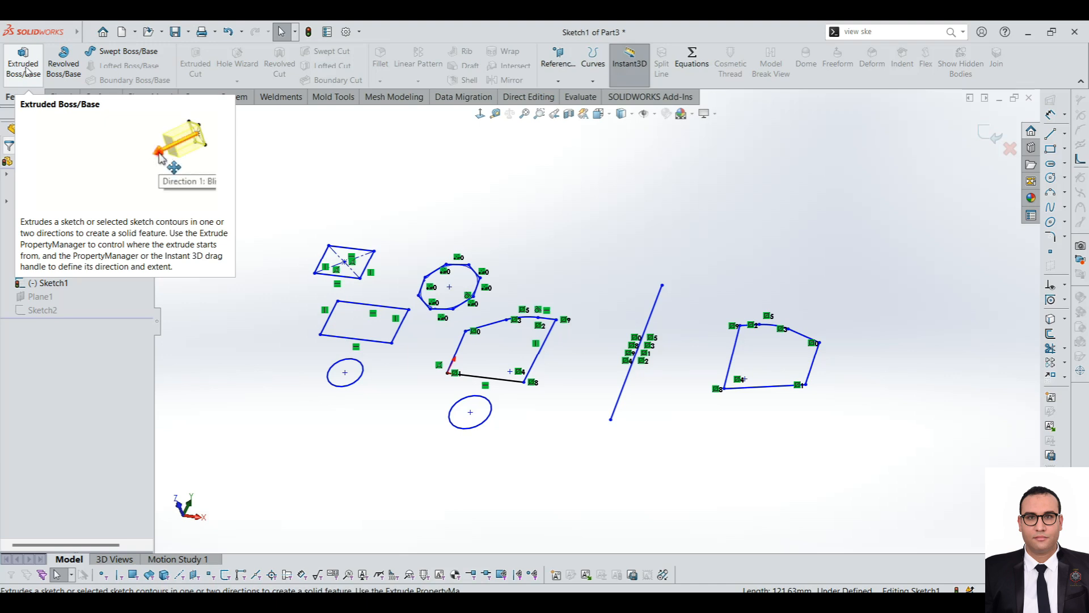
{"action": "left_click", "coordinate": [24, 69]}
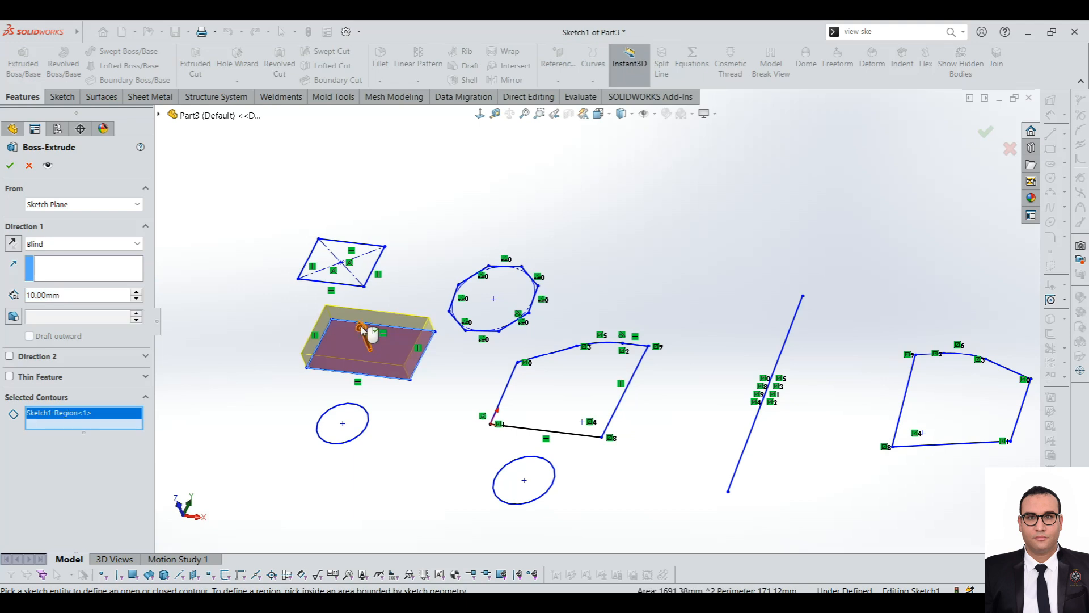
{"action": "mouse_move", "coordinate": [362, 330]}
{"action": "left_mouse_down"}
{"action": "mouse_move", "coordinate": [323, 224]}
{"action": "mouse_move", "coordinate": [381, 331]}
{"action": "mouse_move", "coordinate": [343, 261]}
{"action": "mouse_move", "coordinate": [366, 317]}
{"action": "left_mouse_up"}
{"action": "scroll", "coordinate": [366, 316], "scroll_direction": "up", "scroll_amount": 3}
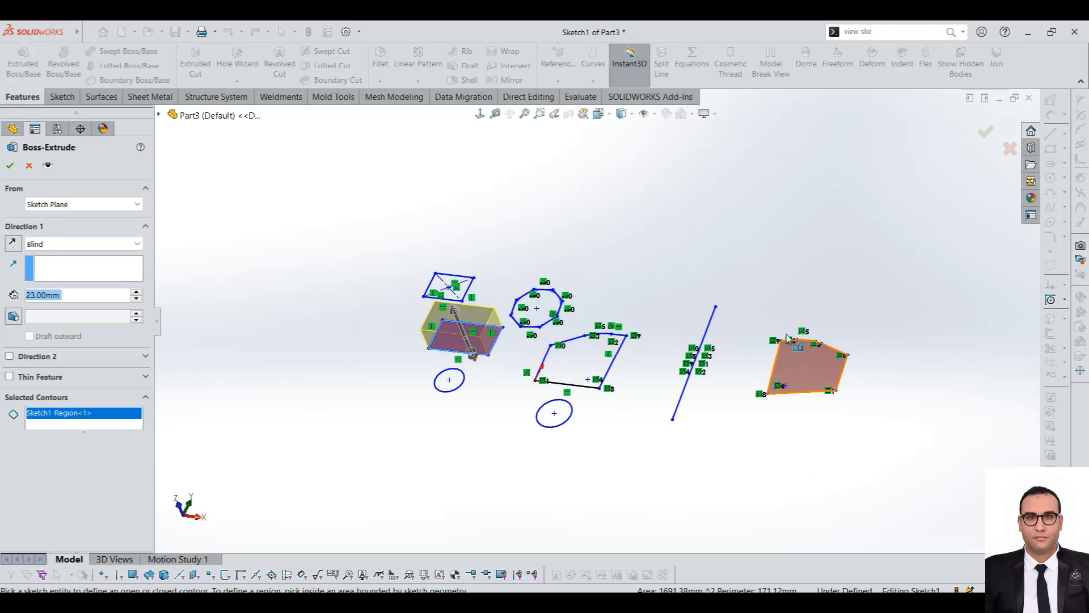
Increase the rectangle extrusion's blind depth to 77 mm.
{"action": "scroll", "coordinate": [806, 352], "scroll_direction": "down", "scroll_amount": 1}
{"action": "mouse_move", "coordinate": [508, 384]}
{"action": "middle_mouse_down"}
{"action": "mouse_move", "coordinate": [501, 313]}
{"action": "mouse_move", "coordinate": [489, 356]}
{"action": "middle_mouse_up"}
{"action": "mouse_move", "coordinate": [590, 309]}
{"action": "middle_mouse_down"}
{"action": "mouse_move", "coordinate": [482, 318]}
{"action": "mouse_move", "coordinate": [386, 298]}
{"action": "middle_mouse_up"}
{"action": "left_click_drag", "start_coordinate": [359, 291], "coordinate": [348, 228]}
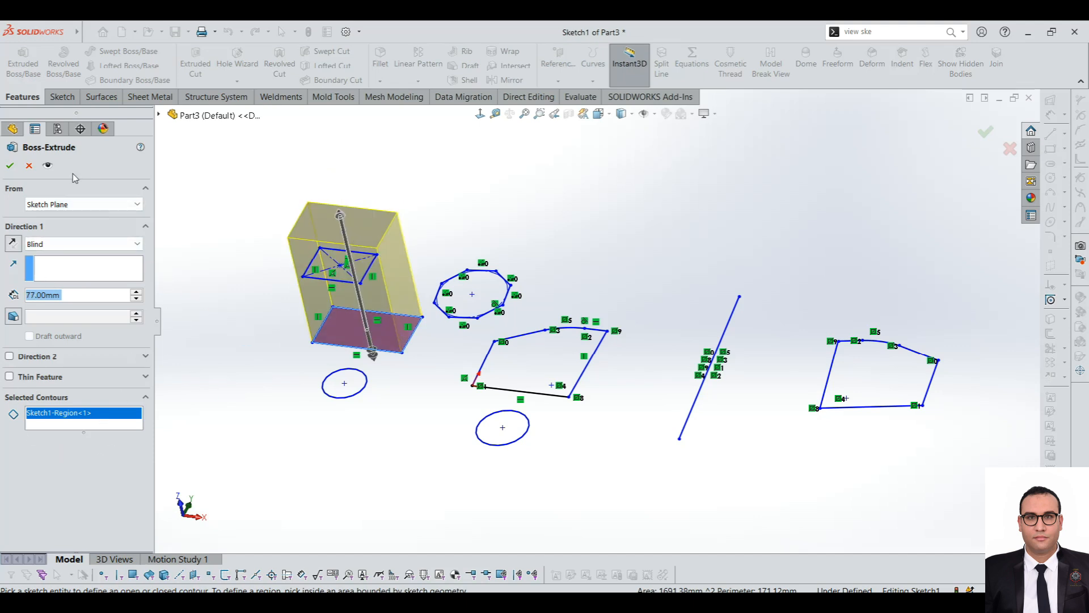
Review the start and end condition options, keep Sketch Plane and Blind, and accept the rectangle's extrusion.
{"action": "mouse_move", "coordinate": [403, 471]}
{"action": "middle_mouse_down"}
{"action": "mouse_move", "coordinate": [470, 341]}
{"action": "mouse_move", "coordinate": [462, 275]}
{"action": "mouse_move", "coordinate": [469, 282]}
{"action": "mouse_move", "coordinate": [414, 284]}
{"action": "middle_mouse_up"}
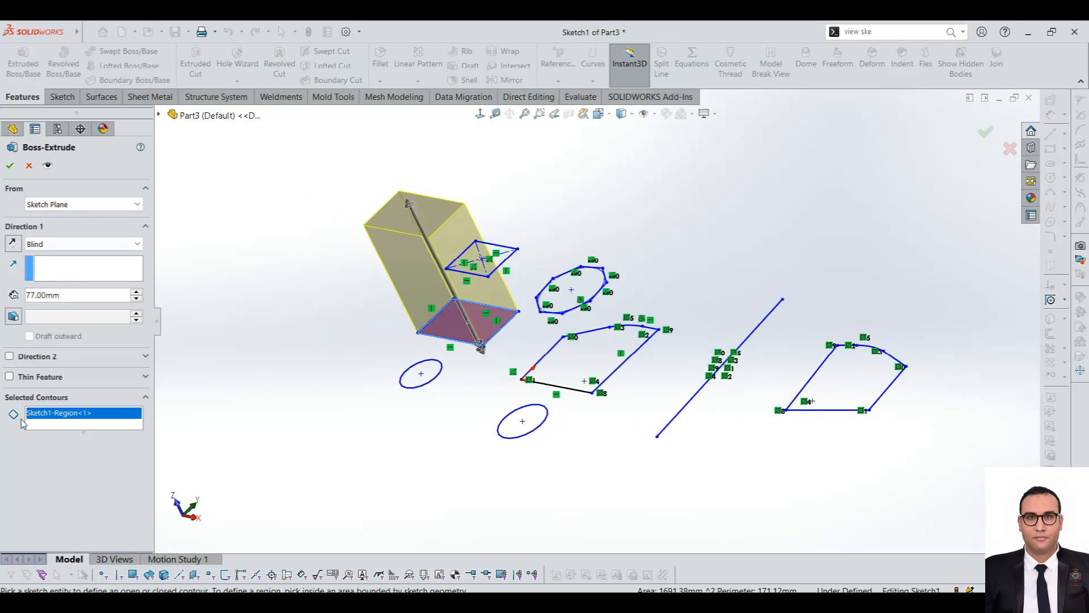
{"action": "left_click", "coordinate": [67, 206]}
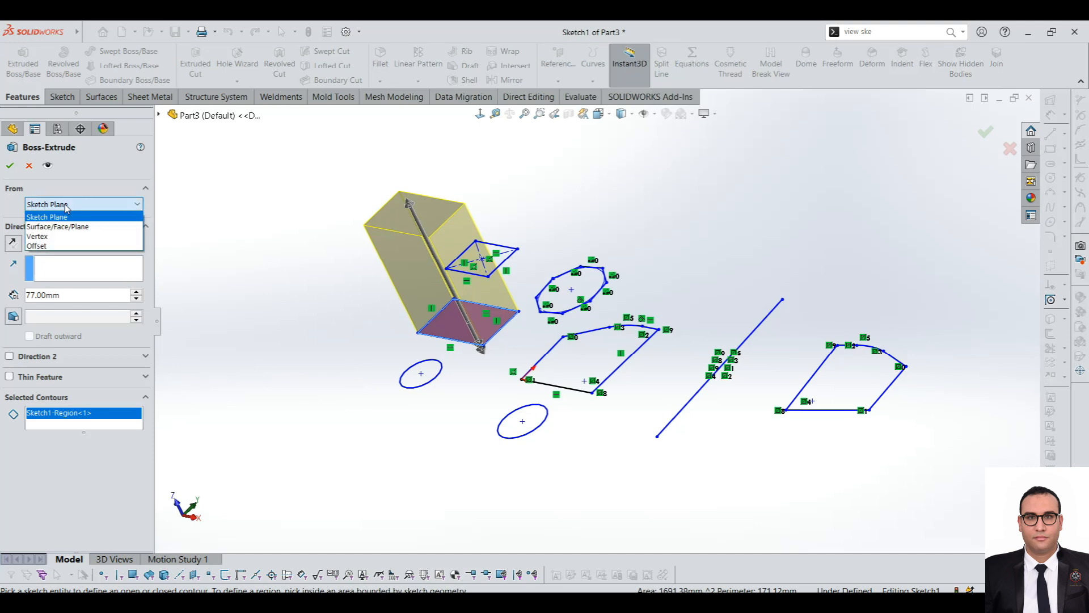
{"action": "left_click", "coordinate": [66, 206]}
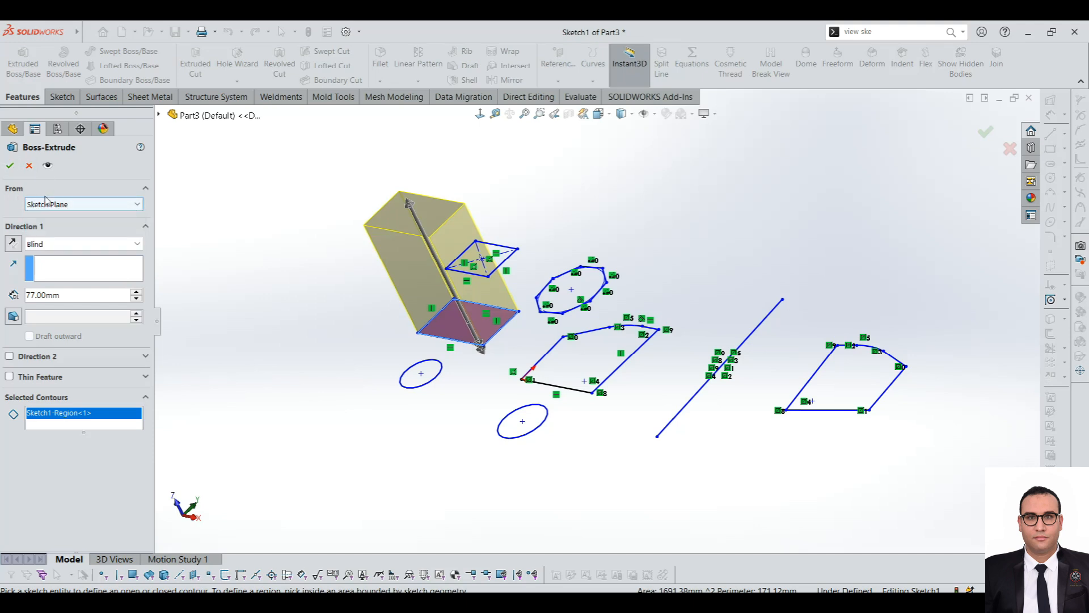
{"action": "left_click", "coordinate": [59, 205]}
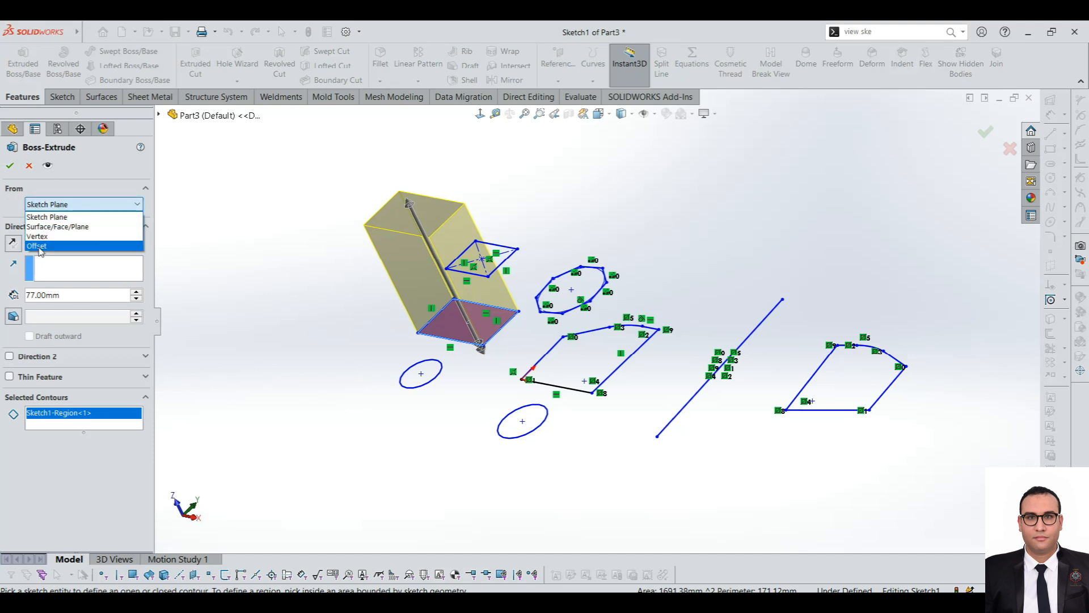
{"action": "left_click", "coordinate": [271, 236]}
{"action": "left_click", "coordinate": [66, 244]}
{"action": "left_click", "coordinate": [66, 245]}
{"action": "middle_click_drag", "start_coordinate": [395, 314], "coordinate": [386, 224]}
{"action": "mouse_move", "coordinate": [379, 198]}
{"action": "left_mouse_down"}
{"action": "mouse_move", "coordinate": [394, 222]}
{"action": "mouse_move", "coordinate": [359, 231]}
{"action": "left_mouse_up"}
{"action": "left_click", "coordinate": [9, 164]}
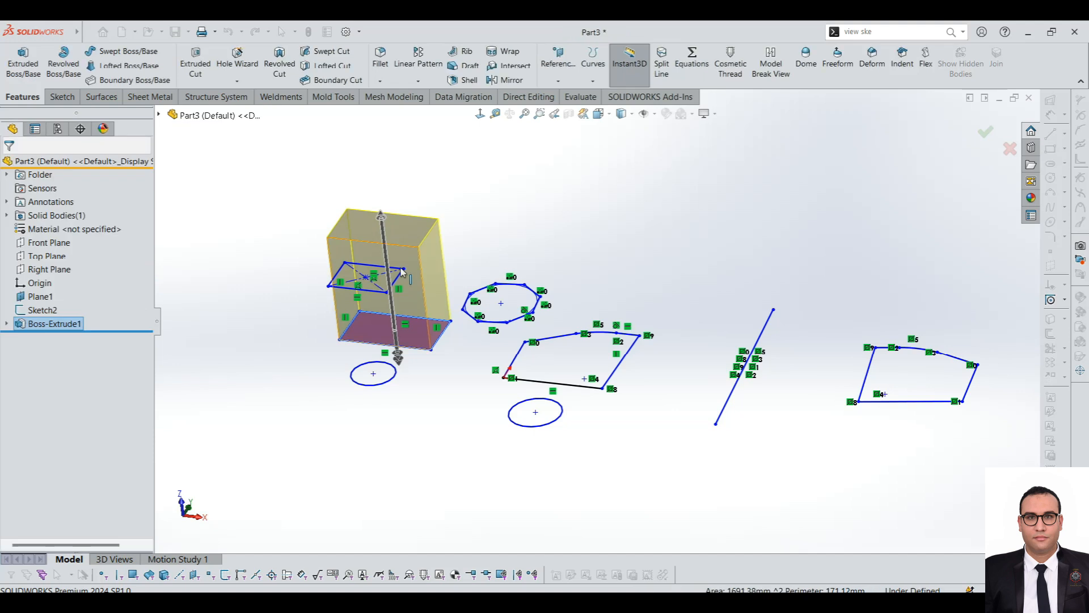
{"action": "scroll", "coordinate": [596, 341], "scroll_direction": "up", "scroll_amount": 3}
{"action": "scroll", "coordinate": [788, 318], "scroll_direction": "down", "scroll_amount": 3}
{"action": "scroll", "coordinate": [452, 301], "scroll_direction": "up", "scroll_amount": 3}
{"action": "left_click", "coordinate": [64, 68]}
{"action": "scroll", "coordinate": [737, 402], "scroll_direction": "down", "scroll_amount": 3}
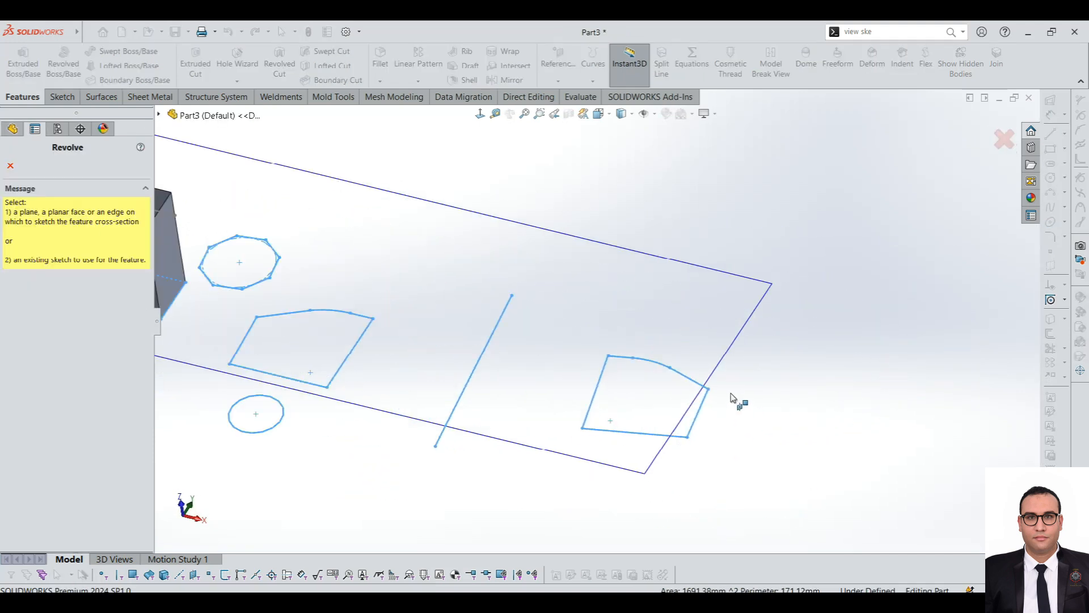
{"action": "left_click", "coordinate": [11, 166]}
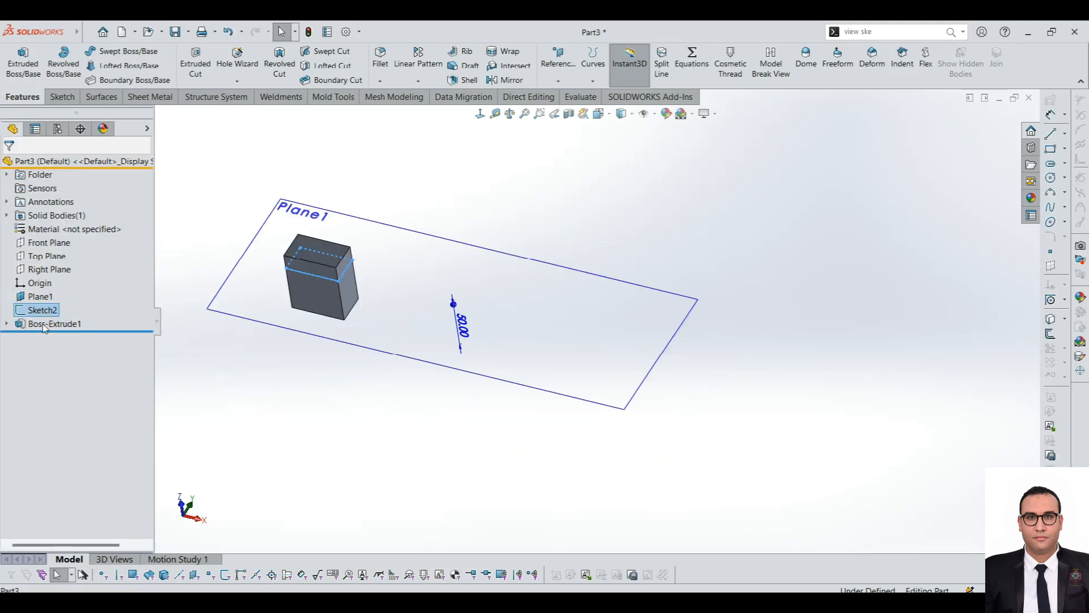
Start a Revolved Boss/Base from the extrusion's Sketch1 and select the mirrored profile and the original profile as contours.
{"action": "left_click", "coordinate": [7, 323]}
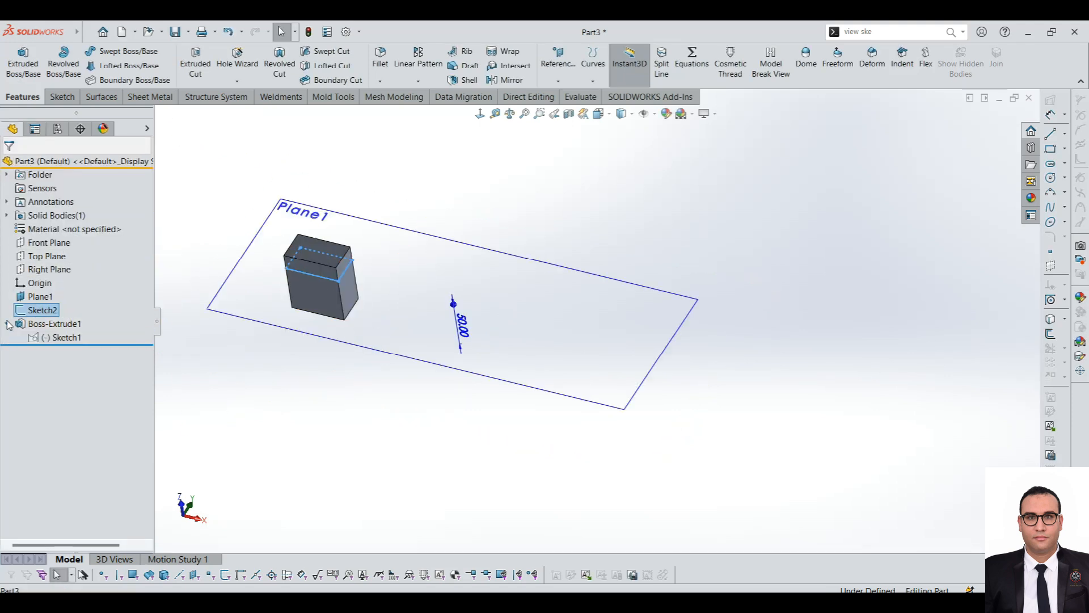
{"action": "left_click", "coordinate": [49, 337]}
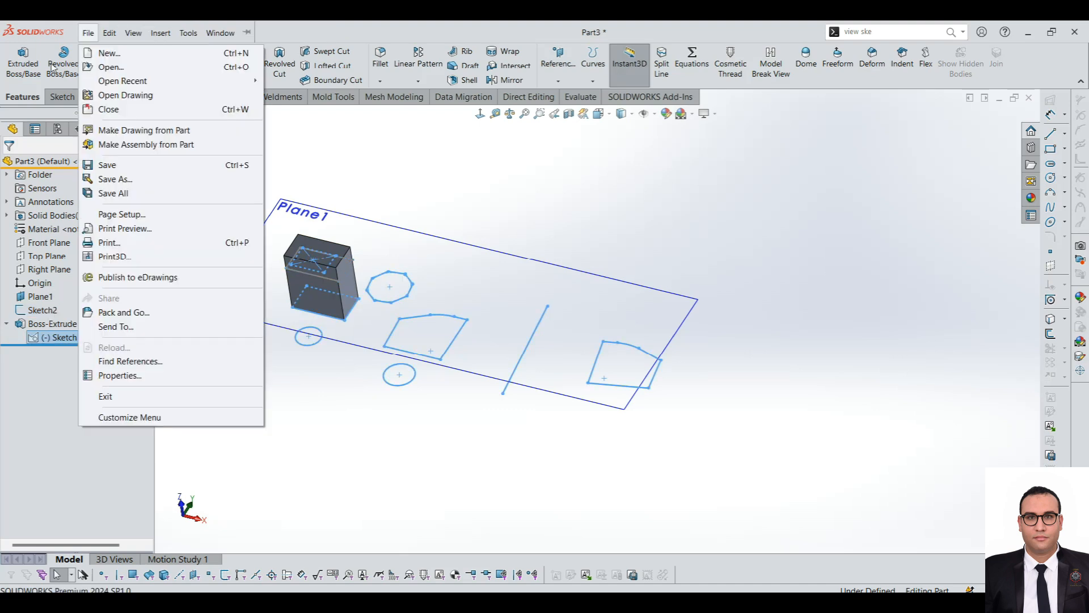
{"action": "left_click", "coordinate": [52, 68]}
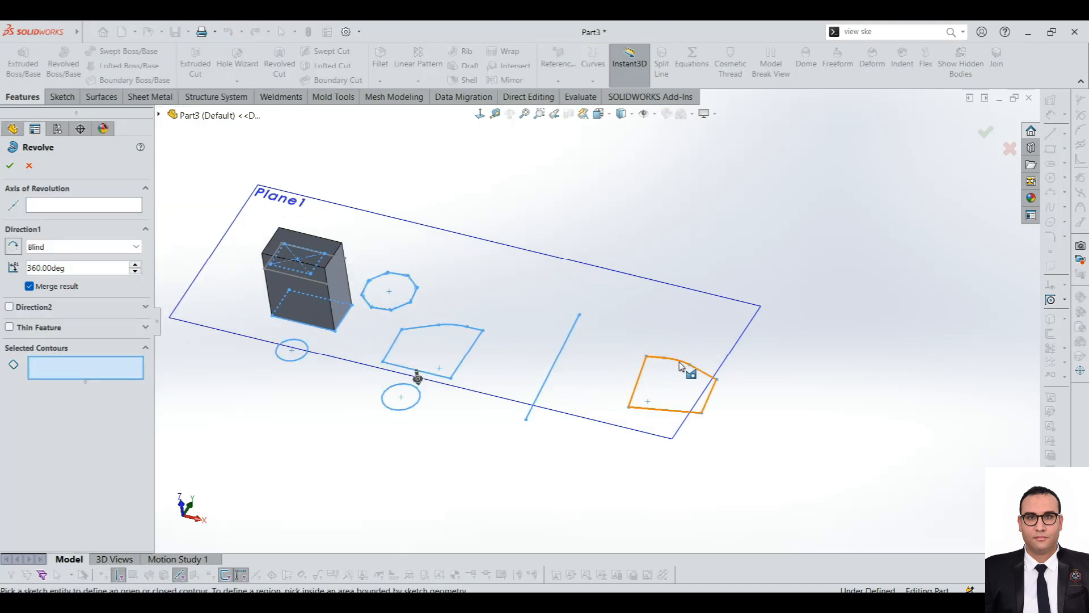
{"action": "left_click", "coordinate": [678, 375]}
{"action": "left_click", "coordinate": [434, 362]}
{"action": "left_click", "coordinate": [434, 360]}
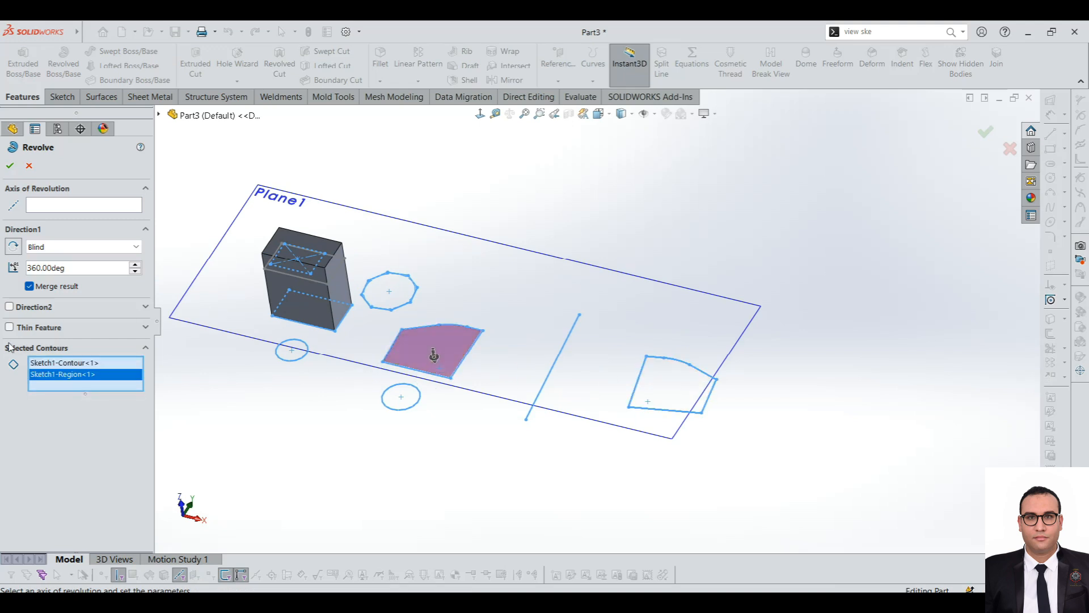
Set the line between the two profiles as the axis of revolution and reduce the revolve angle to 327 degrees.
{"action": "left_click", "coordinate": [79, 207]}
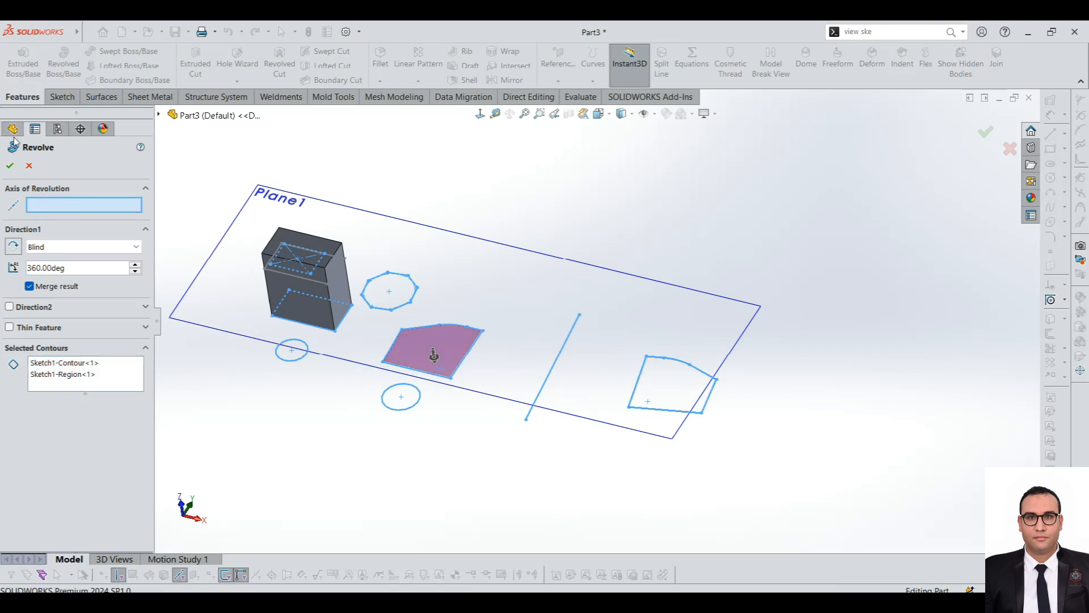
{"action": "left_click", "coordinate": [565, 350]}
{"action": "mouse_move", "coordinate": [578, 382]}
{"action": "middle_mouse_down"}
{"action": "mouse_move", "coordinate": [606, 375]}
{"action": "mouse_move", "coordinate": [586, 352]}
{"action": "mouse_move", "coordinate": [626, 275]}
{"action": "mouse_move", "coordinate": [584, 287]}
{"action": "mouse_move", "coordinate": [603, 369]}
{"action": "mouse_move", "coordinate": [596, 553]}
{"action": "mouse_move", "coordinate": [594, 366]}
{"action": "middle_mouse_up"}
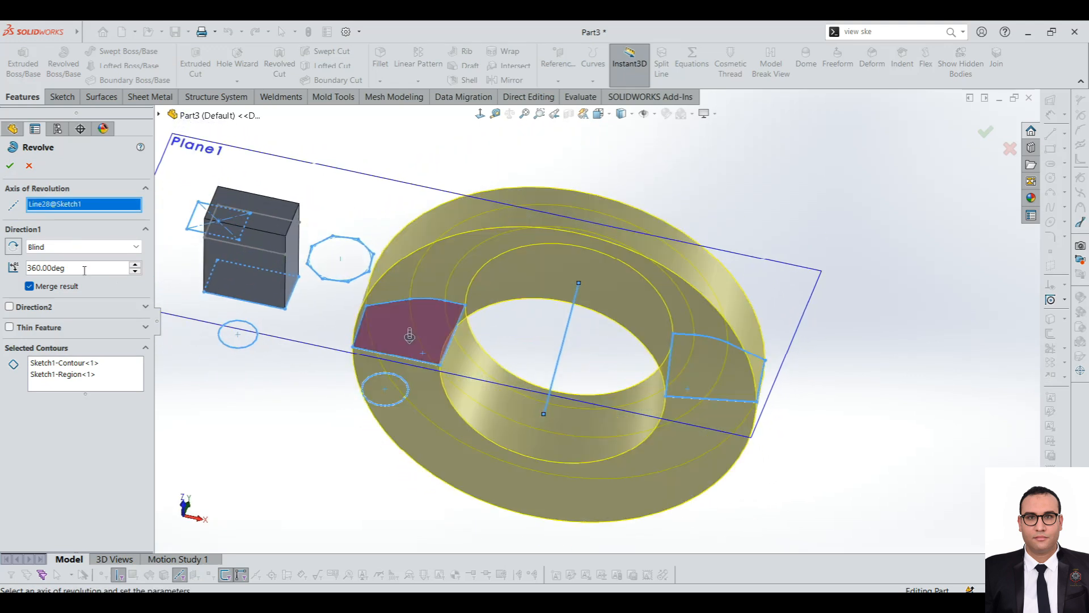
{"action": "left_click", "coordinate": [135, 272]}
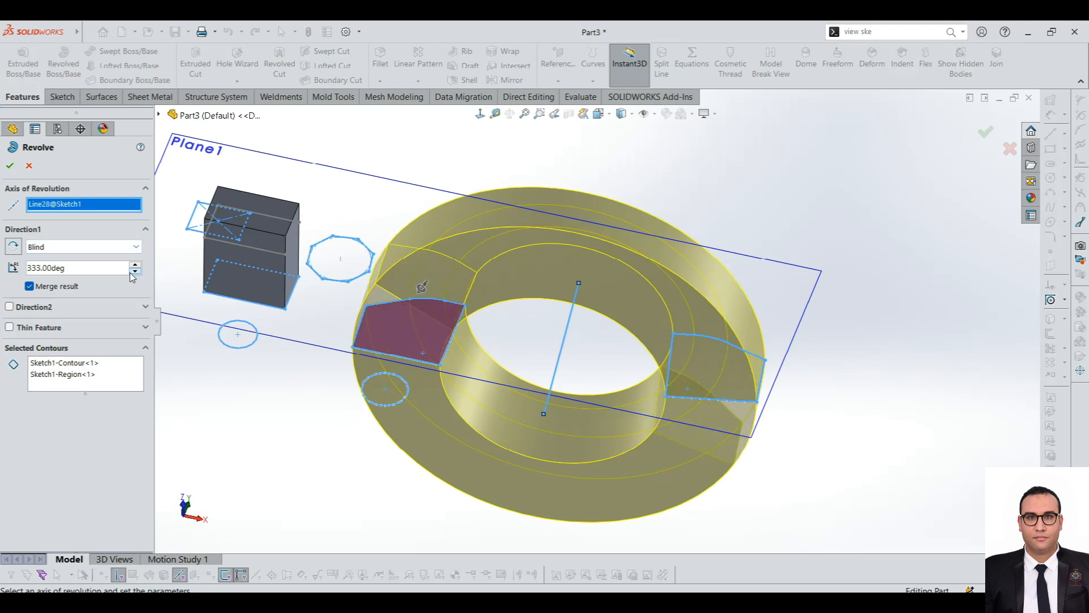
{"action": "middle_click_drag", "start_coordinate": [505, 333], "coordinate": [518, 280]}
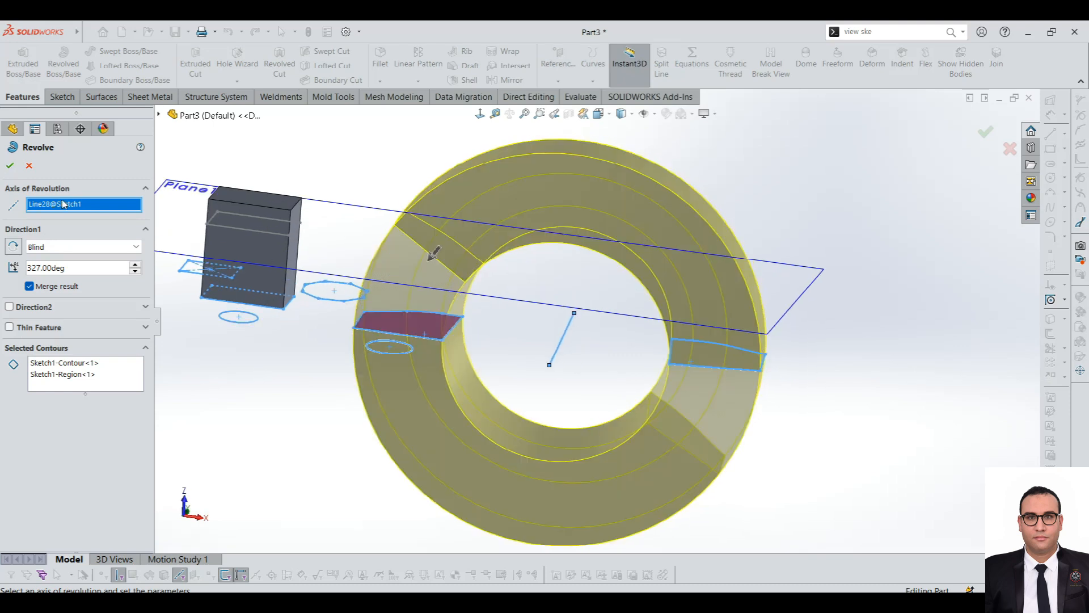
Set the revolve angle to 200 degrees and remove the original profile's region from the selected contours.
{"action": "left_click", "coordinate": [84, 269]}
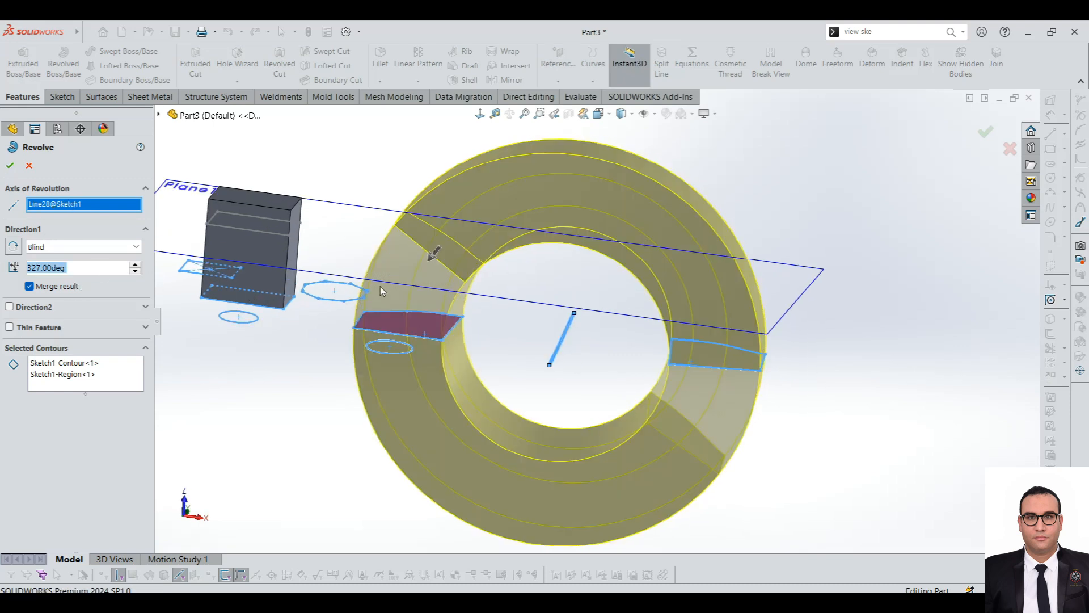
{"action": "type", "text": "200"}
{"action": "key", "text": "Return"}
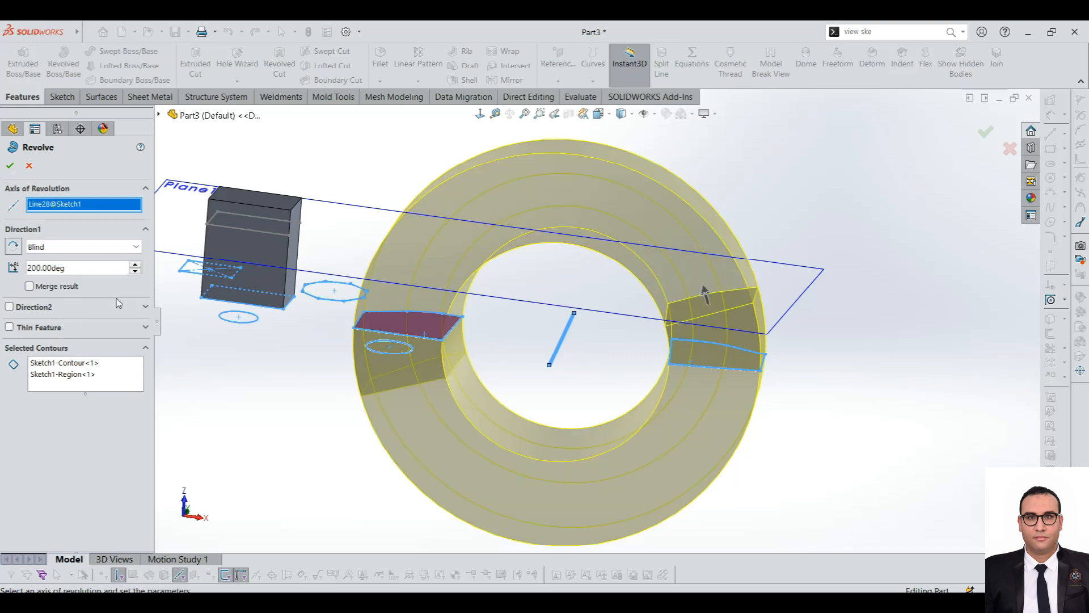
{"action": "left_click", "coordinate": [67, 374]}
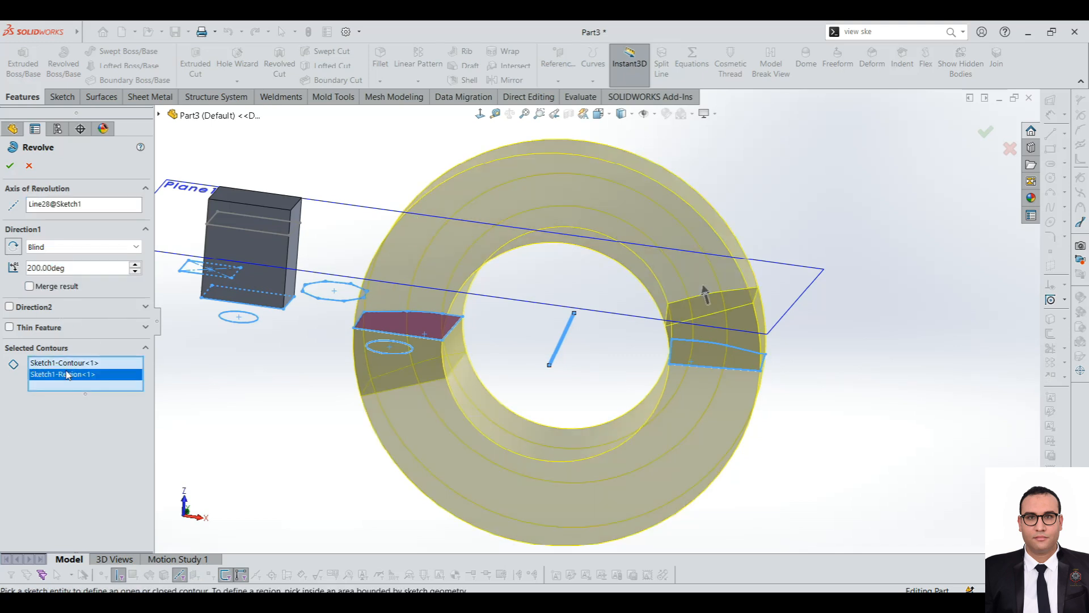
{"action": "right_click", "coordinate": [67, 374]}
{"action": "left_click", "coordinate": [80, 393]}
{"action": "scroll", "coordinate": [517, 425], "scroll_direction": "up", "scroll_amount": 2}
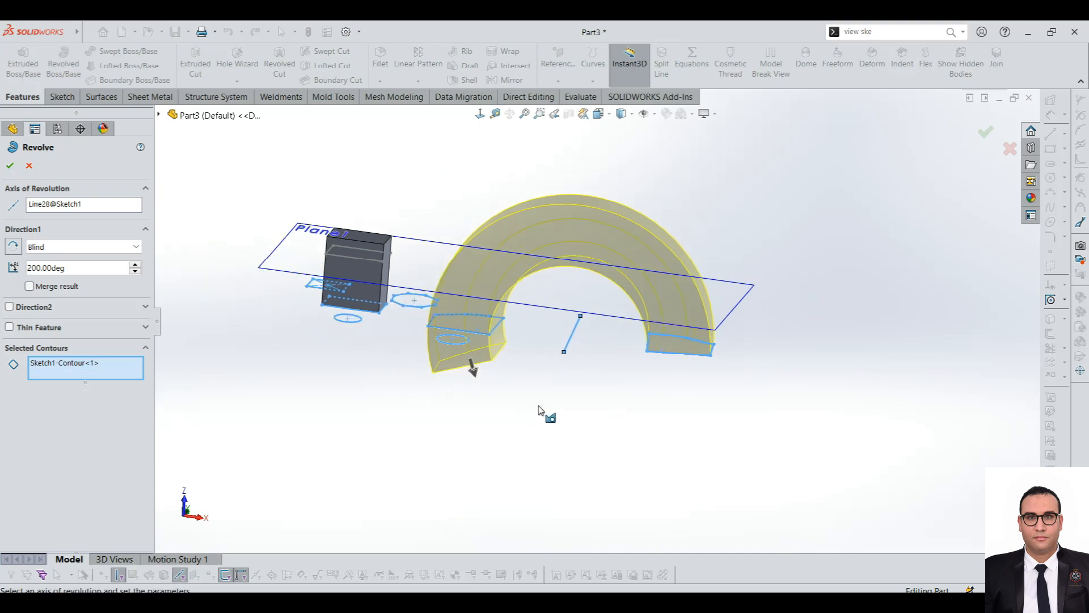
{"action": "scroll", "coordinate": [527, 322], "scroll_direction": "down", "scroll_amount": 2}
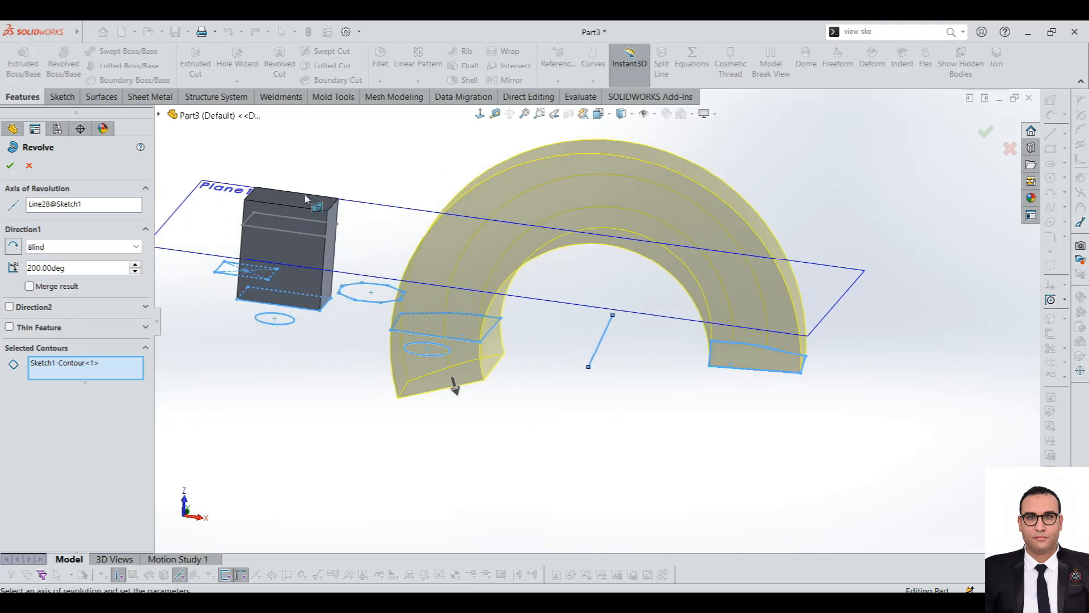
Set the revolve angle to 100 degrees and accept the revolved feature.
{"action": "double_click", "coordinate": [105, 267]}
{"action": "type", "text": "100"}
{"action": "key", "text": "Return"}
{"action": "scroll", "coordinate": [452, 292], "scroll_direction": "up", "scroll_amount": 2}
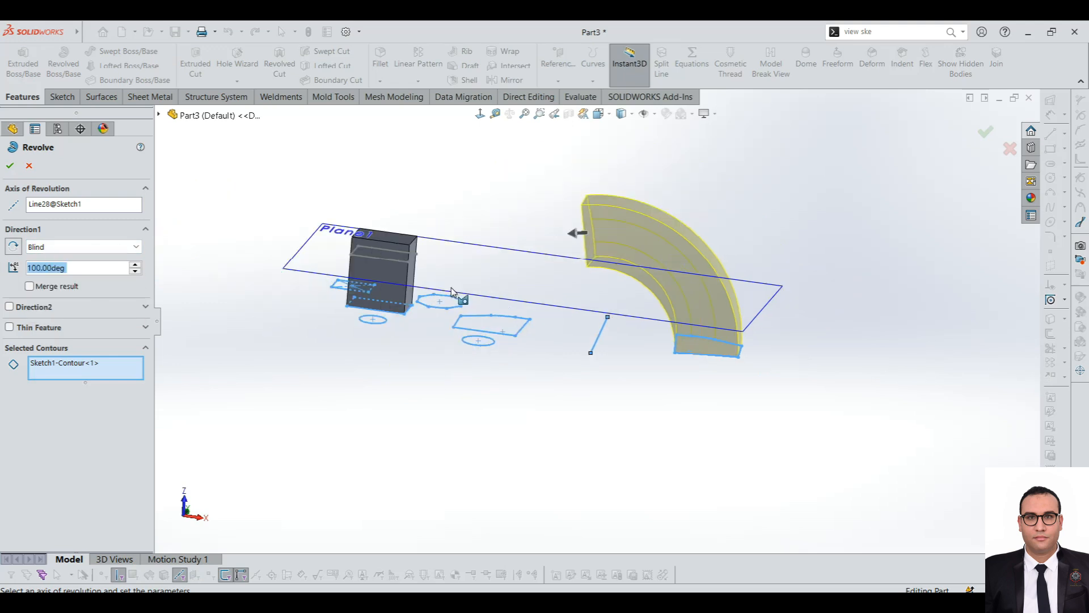
{"action": "scroll", "coordinate": [555, 317], "scroll_direction": "down", "scroll_amount": 1}
{"action": "mouse_move", "coordinate": [555, 321]}
{"action": "middle_mouse_down"}
{"action": "mouse_move", "coordinate": [562, 348]}
{"action": "mouse_move", "coordinate": [560, 331]}
{"action": "middle_mouse_up"}
{"action": "left_click", "coordinate": [10, 167]}
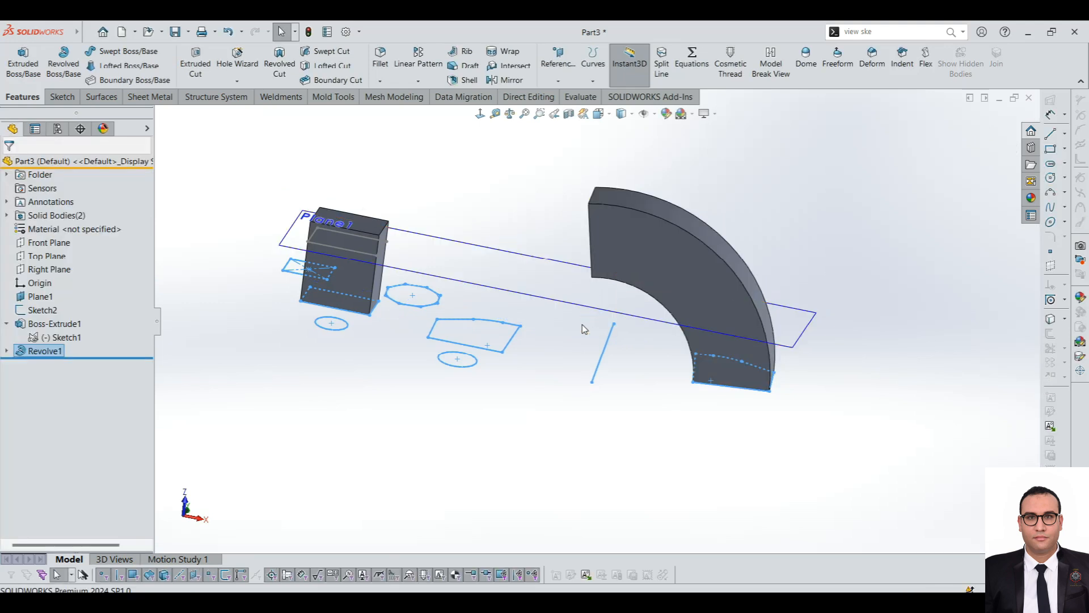
Reopen the revolved feature's definition to review its options, and close it without changes.
{"action": "mouse_move", "coordinate": [540, 348]}
{"action": "middle_mouse_down"}
{"action": "mouse_move", "coordinate": [565, 353]}
{"action": "mouse_move", "coordinate": [625, 401]}
{"action": "mouse_move", "coordinate": [560, 377]}
{"action": "mouse_move", "coordinate": [429, 272]}
{"action": "middle_mouse_up"}
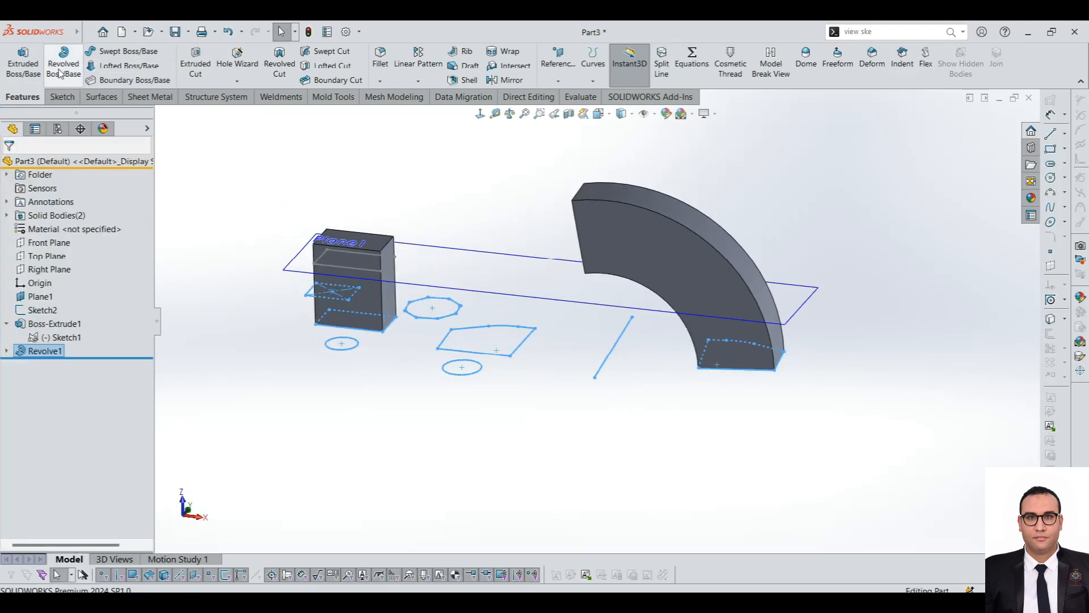
{"action": "mouse_move", "coordinate": [652, 285]}
{"action": "middle_mouse_down"}
{"action": "mouse_move", "coordinate": [583, 279]}
{"action": "mouse_move", "coordinate": [578, 304]}
{"action": "mouse_move", "coordinate": [659, 409]}
{"action": "mouse_move", "coordinate": [603, 387]}
{"action": "mouse_move", "coordinate": [622, 438]}
{"action": "mouse_move", "coordinate": [705, 301]}
{"action": "mouse_move", "coordinate": [607, 299]}
{"action": "mouse_move", "coordinate": [625, 328]}
{"action": "middle_mouse_up"}
{"action": "left_click", "coordinate": [39, 296]}
{"action": "left_click", "coordinate": [52, 314]}
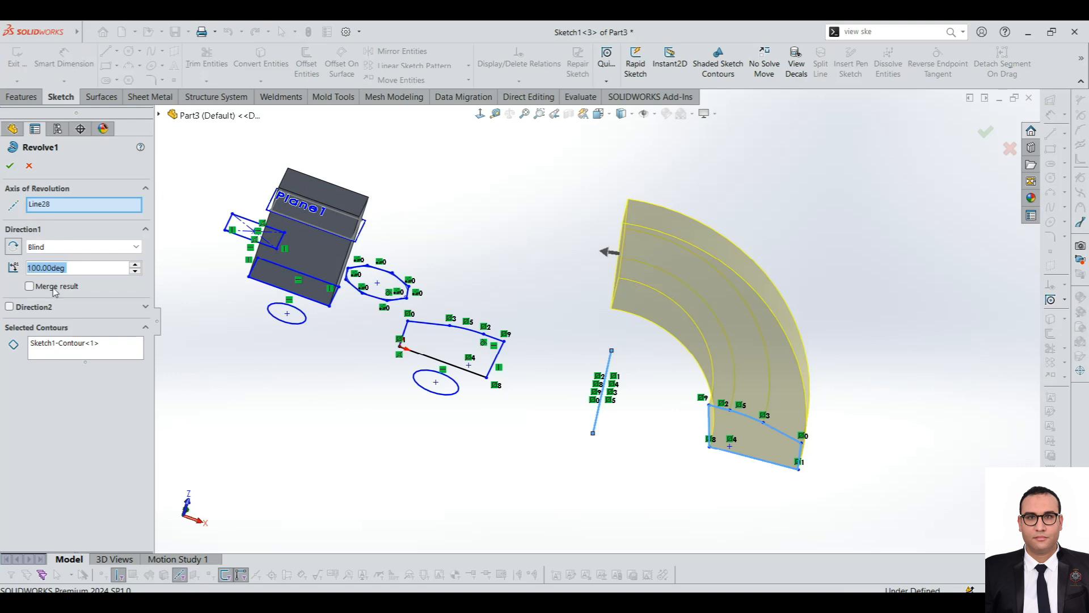
{"action": "left_click", "coordinate": [29, 167]}
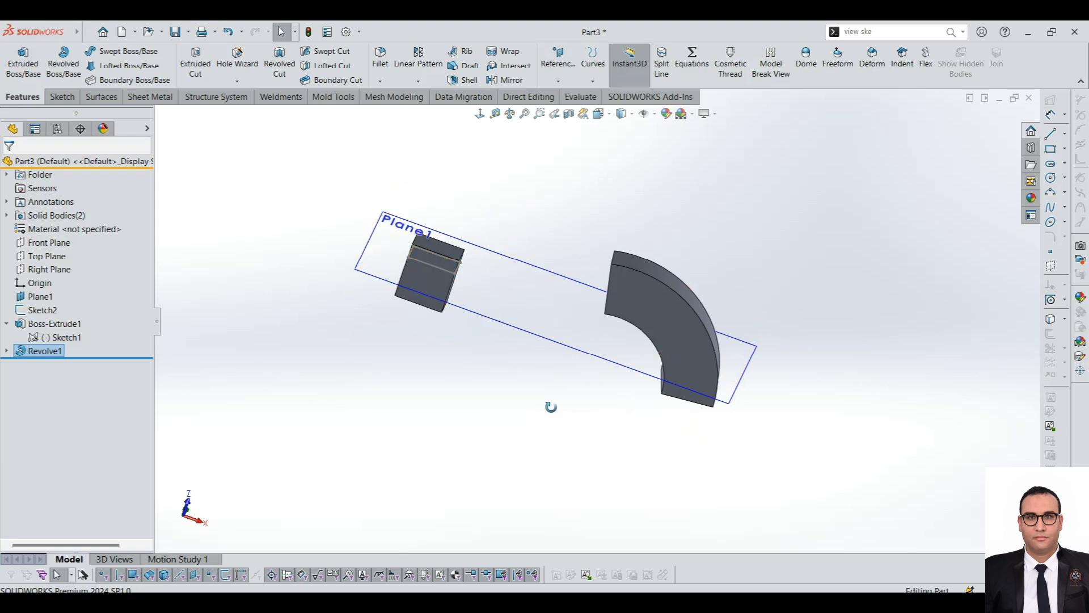
Show Sketch1, the sketch used by the boss extrusion.
{"action": "scroll", "coordinate": [551, 407], "scroll_direction": "up", "scroll_amount": 1}
{"action": "left_click", "coordinate": [33, 339]}
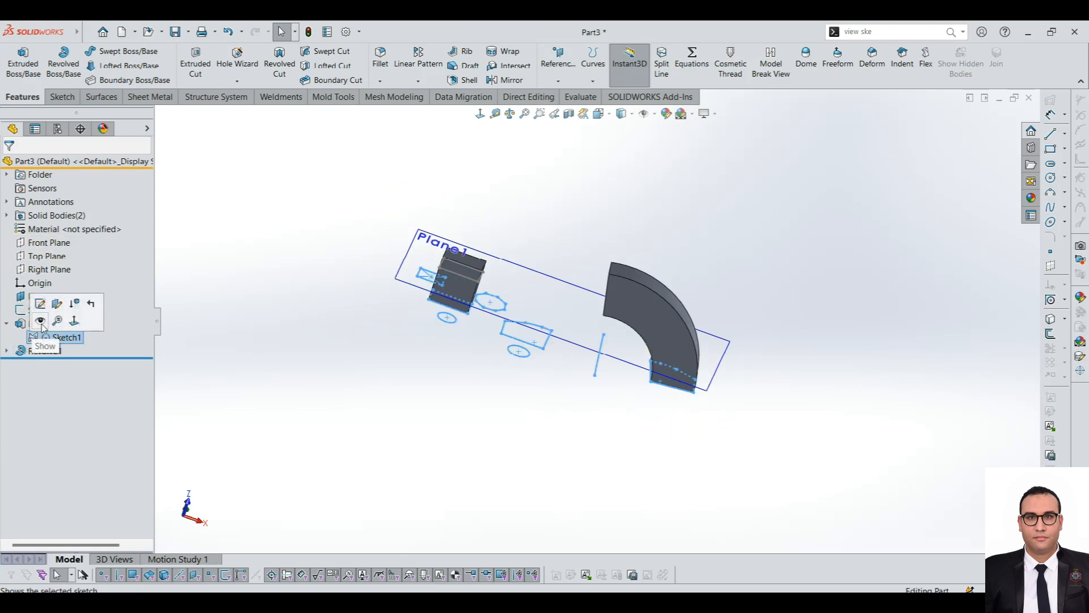
{"action": "left_click", "coordinate": [274, 340]}
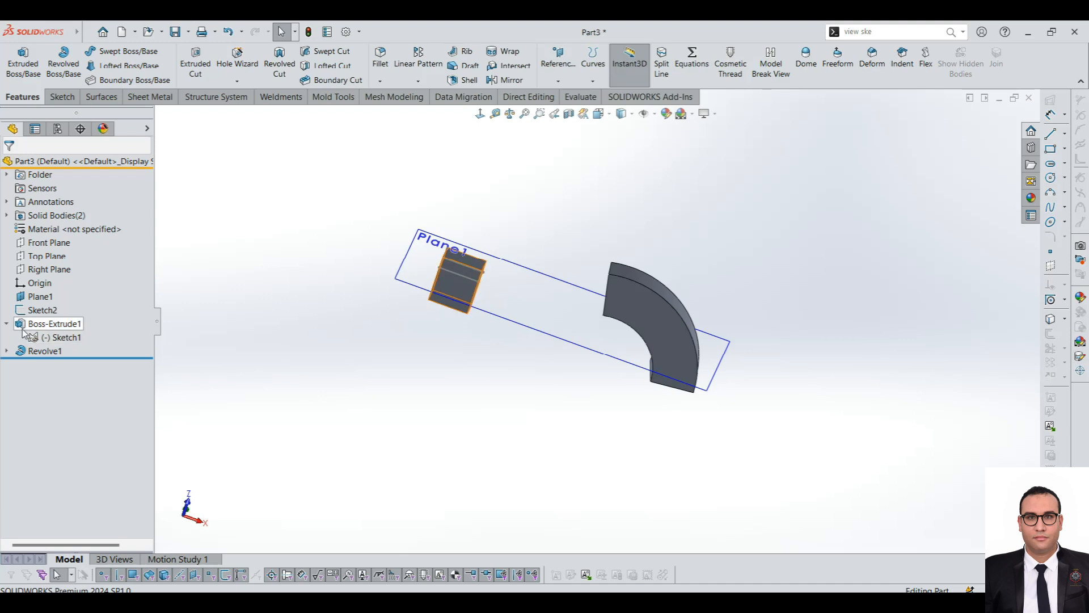
{"action": "right_click", "coordinate": [61, 341]}
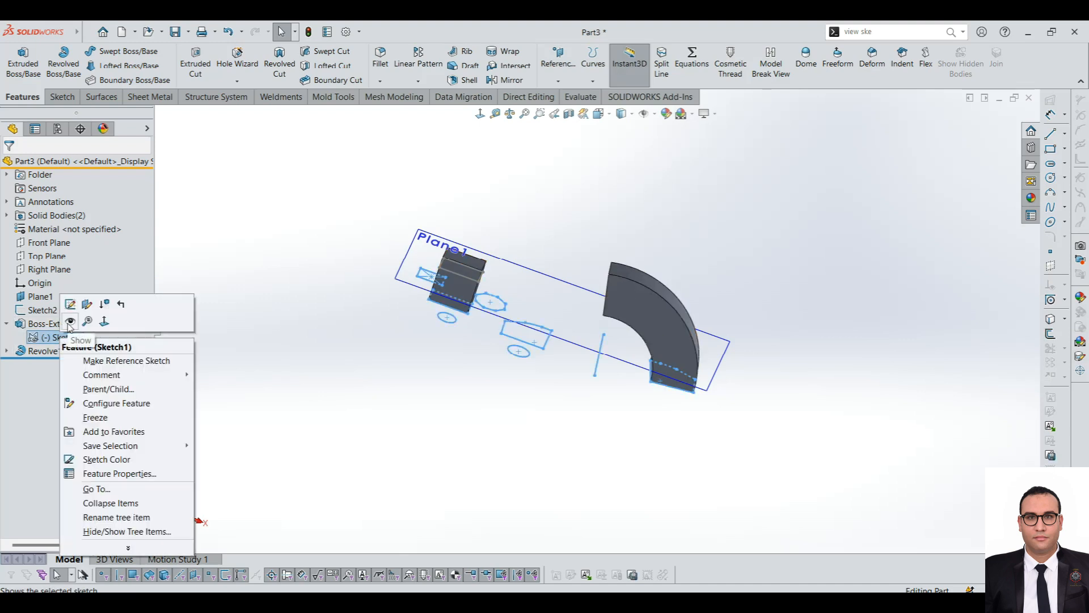
{"action": "left_click", "coordinate": [70, 322]}
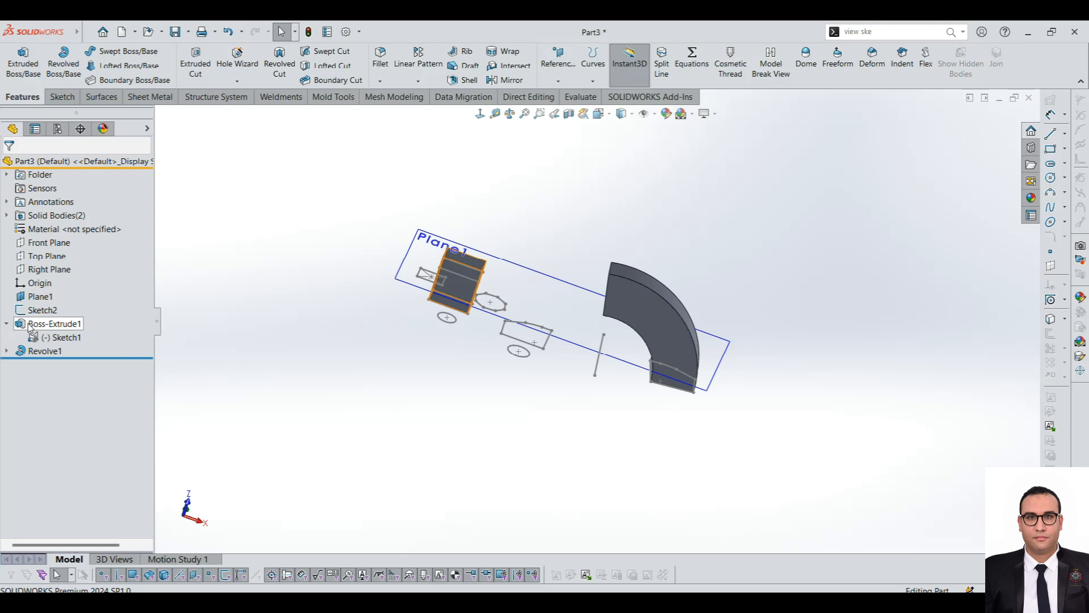
Examine the extruded block and the revolved body against their sketch profiles and the axis line.
{"action": "left_click", "coordinate": [34, 324]}
{"action": "left_click", "coordinate": [36, 352]}
{"action": "left_click", "coordinate": [442, 421]}
{"action": "middle_click_drag", "start_coordinate": [576, 248], "coordinate": [511, 227]}
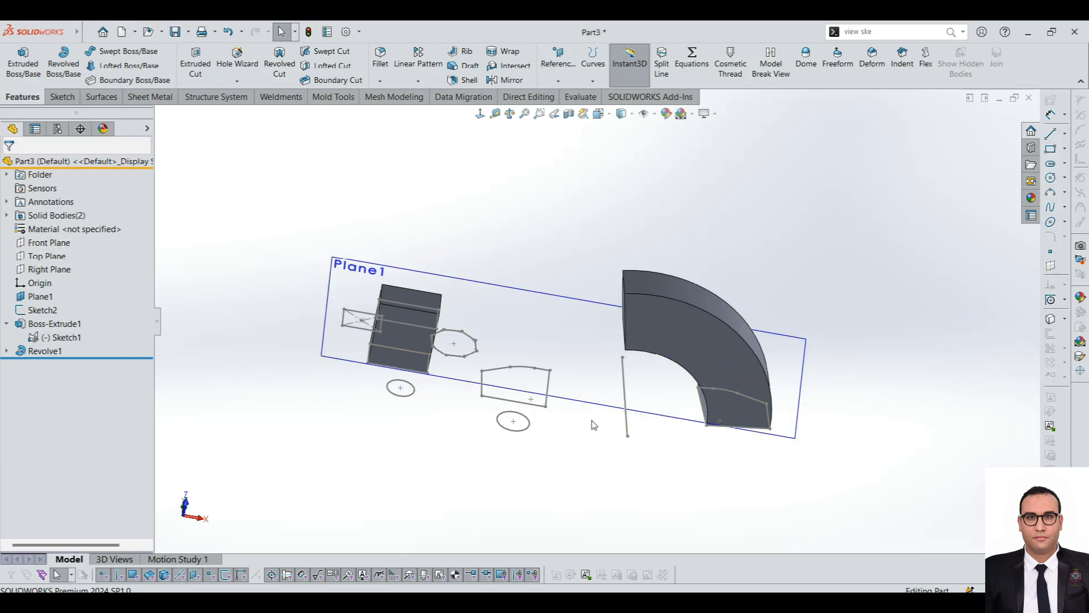
{"action": "scroll", "coordinate": [622, 382], "scroll_direction": "up", "scroll_amount": 3}
{"action": "scroll", "coordinate": [622, 382], "scroll_direction": "down", "scroll_amount": 3}
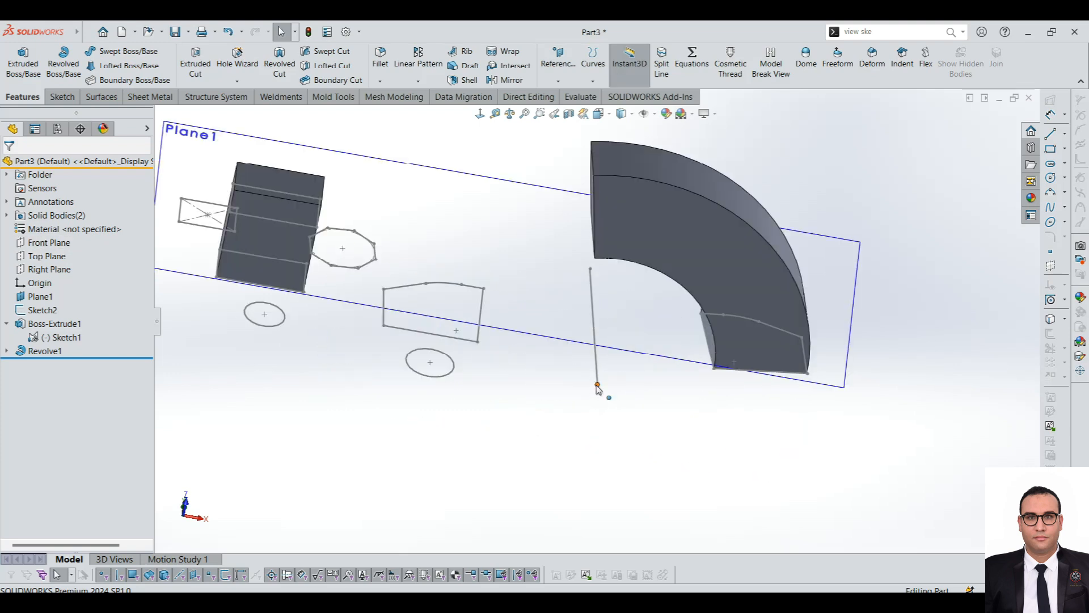
{"action": "mouse_move", "coordinate": [586, 370]}
{"action": "middle_mouse_down"}
{"action": "mouse_move", "coordinate": [552, 389]}
{"action": "mouse_move", "coordinate": [579, 452]}
{"action": "mouse_move", "coordinate": [594, 321]}
{"action": "middle_mouse_up"}
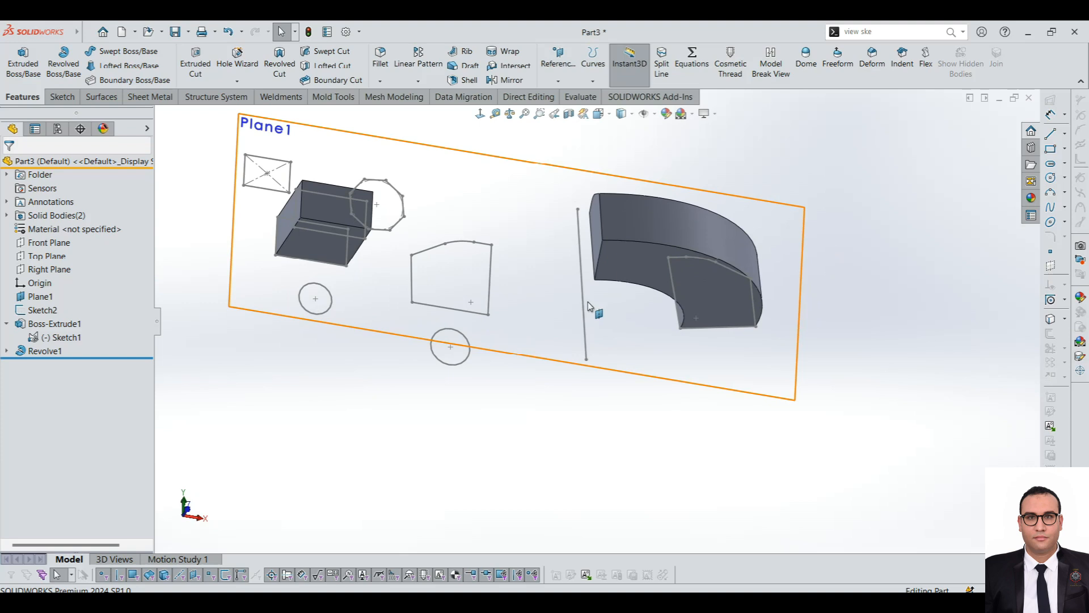
{"action": "left_click", "coordinate": [584, 305]}
{"action": "left_click", "coordinate": [457, 486]}
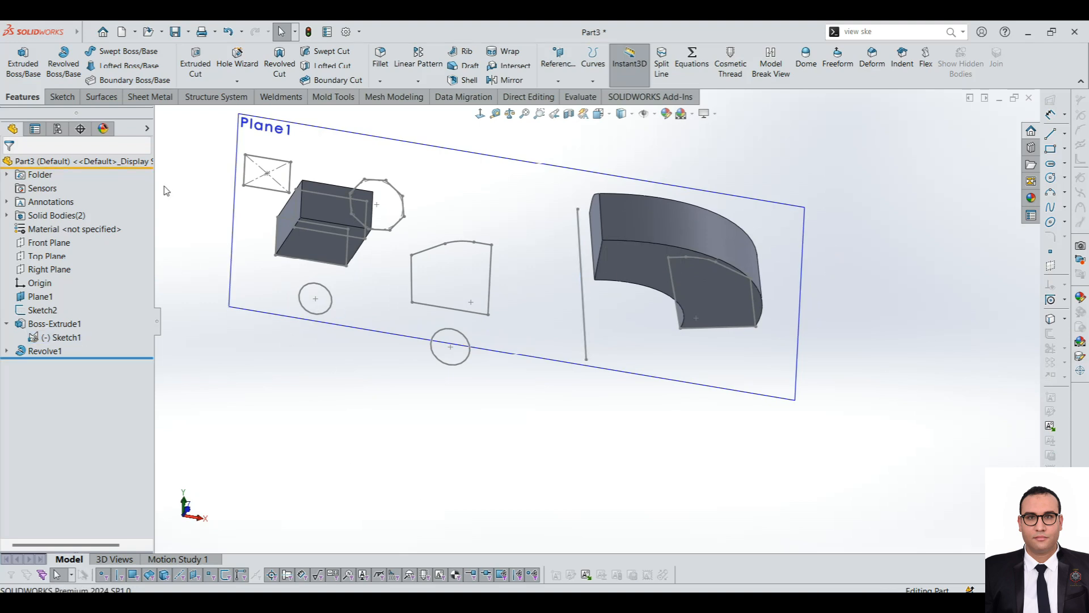
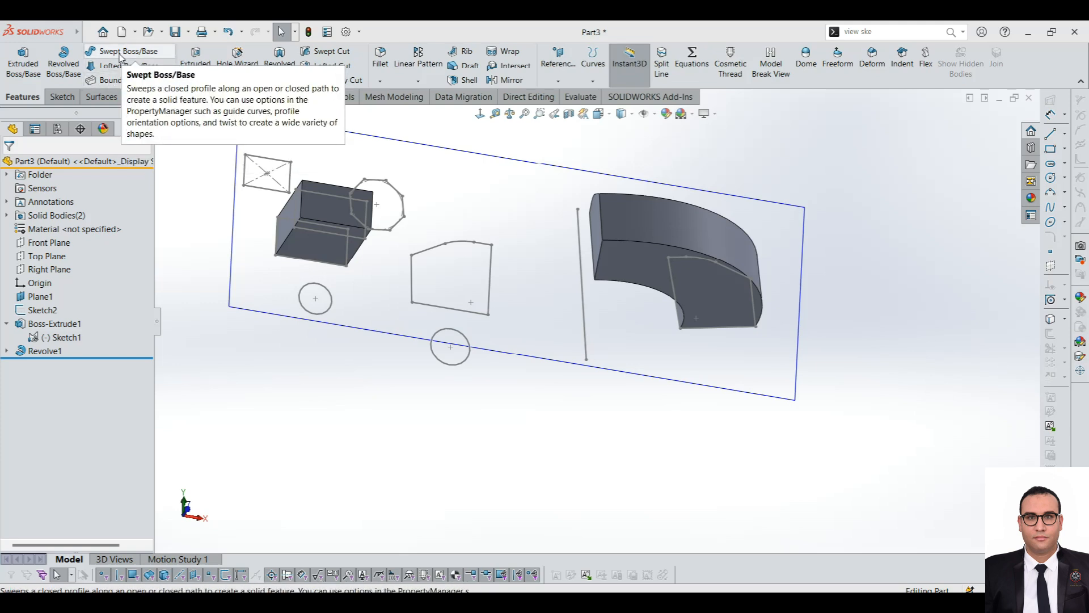
{"action": "scroll", "coordinate": [318, 211], "scroll_direction": "up", "scroll_amount": 2}
{"action": "scroll", "coordinate": [594, 253], "scroll_direction": "down", "scroll_amount": 2}
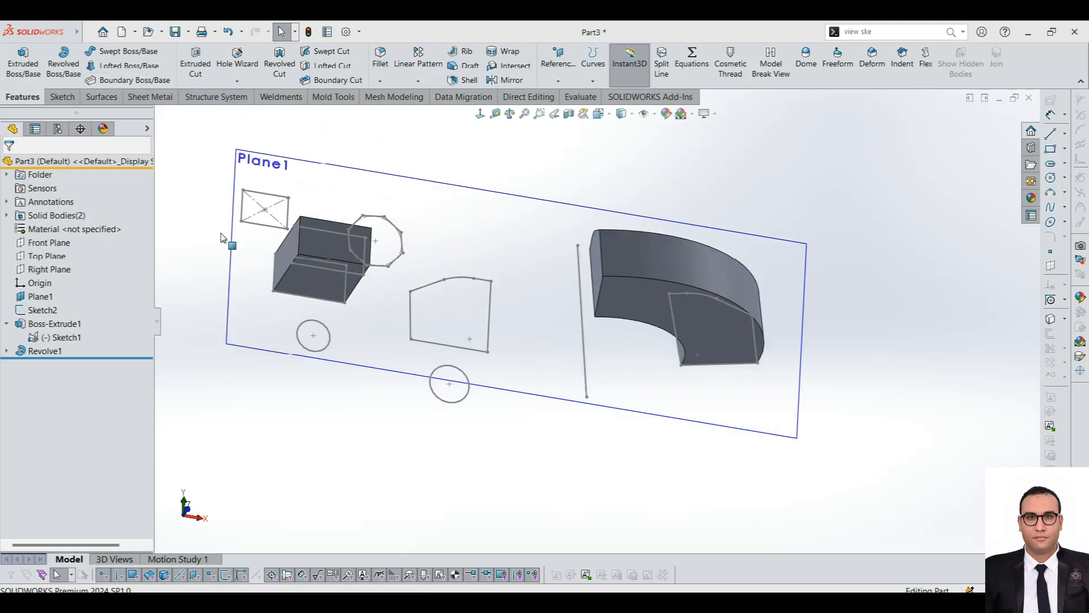
{"action": "middle_click_drag", "start_coordinate": [551, 242], "coordinate": [496, 230]}
{"action": "scroll", "coordinate": [497, 231], "scroll_direction": "down", "scroll_amount": 1}
{"action": "scroll", "coordinate": [494, 235], "scroll_direction": "up", "scroll_amount": 1}
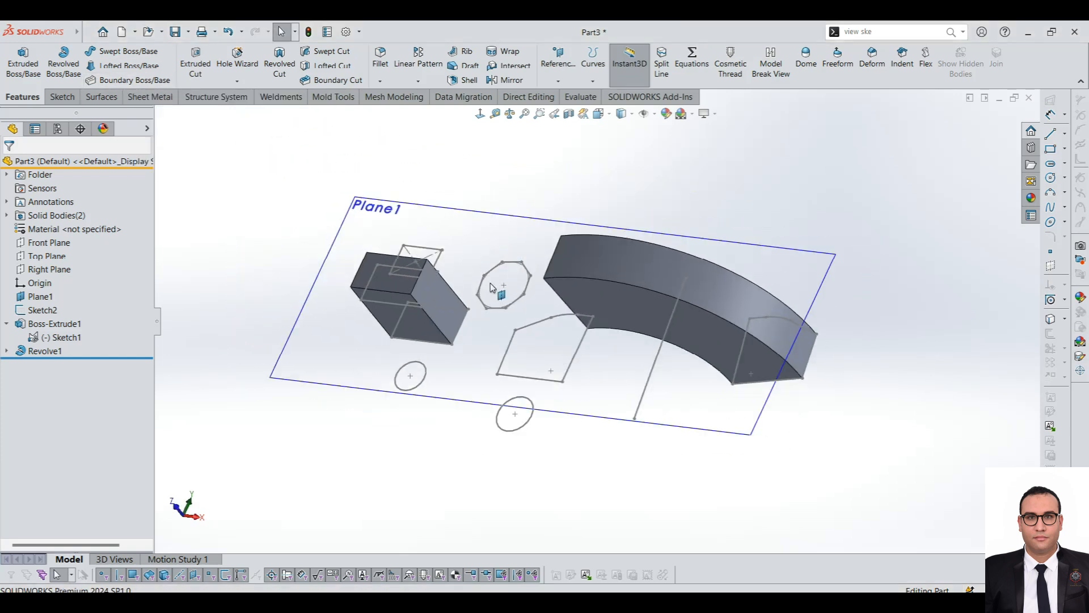
{"action": "scroll", "coordinate": [502, 239], "scroll_direction": "down", "scroll_amount": 1}
{"action": "scroll", "coordinate": [505, 242], "scroll_direction": "up", "scroll_amount": 1}
{"action": "scroll", "coordinate": [505, 242], "scroll_direction": "up", "scroll_amount": 3}
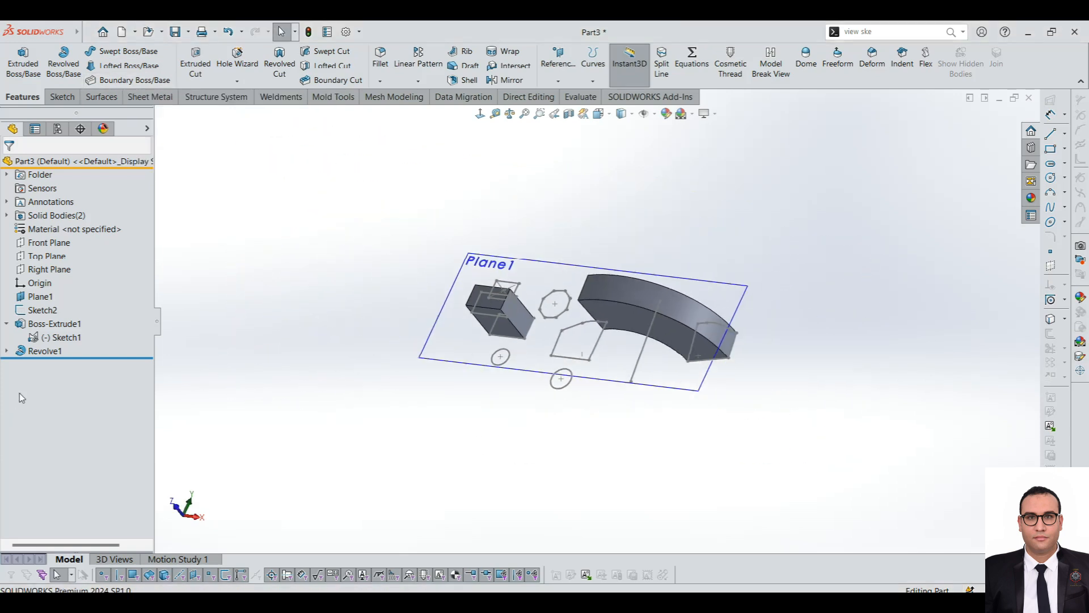
Set Plane1's offset distance to 200 mm and rebuild the part.
{"action": "left_click", "coordinate": [42, 310]}
{"action": "middle_click_drag", "start_coordinate": [581, 457], "coordinate": [637, 414]}
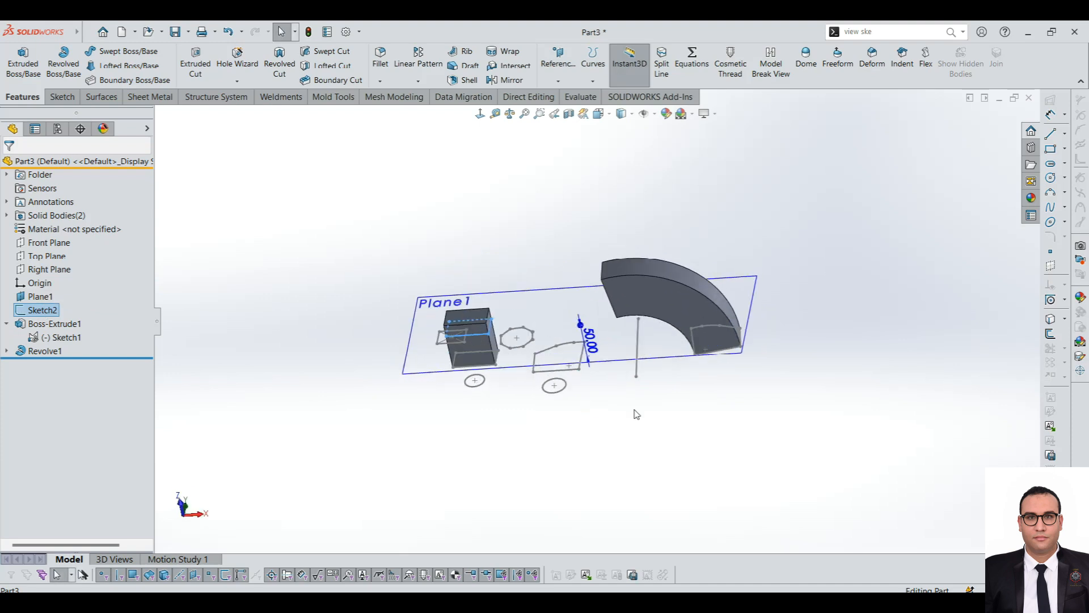
{"action": "left_click", "coordinate": [41, 296]}
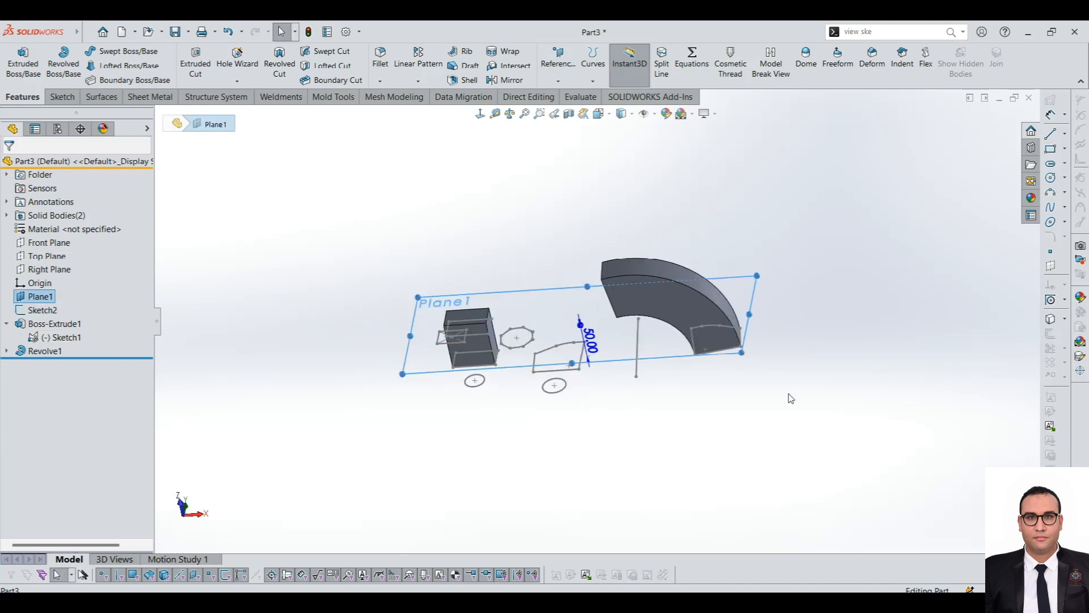
{"action": "double_click", "coordinate": [591, 341]}
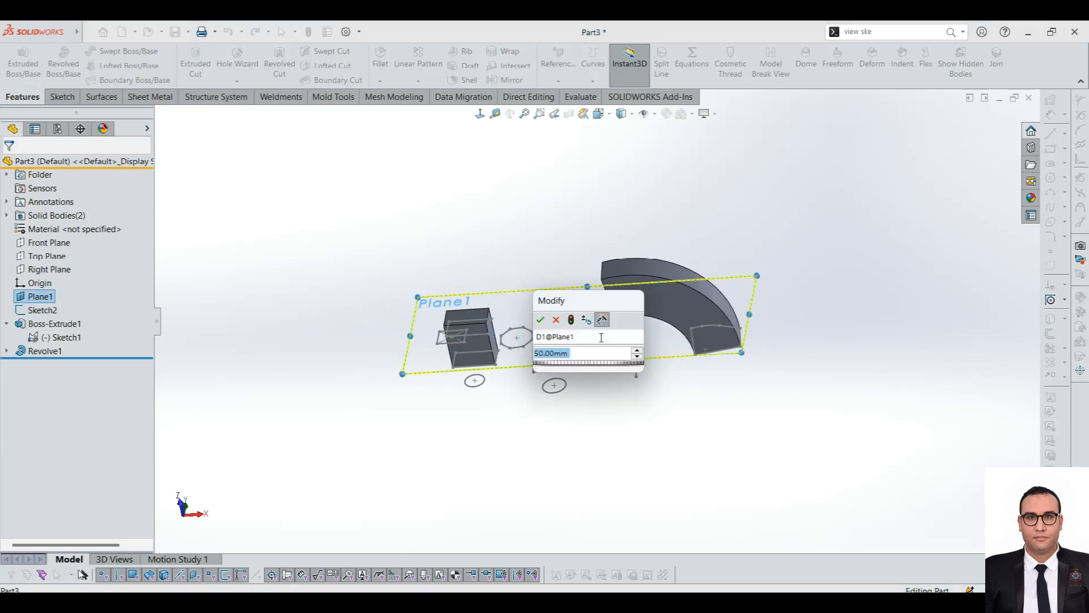
{"action": "type", "text": "50"}
{"action": "key", "text": "Return"}
{"action": "left_click", "coordinate": [584, 175]}
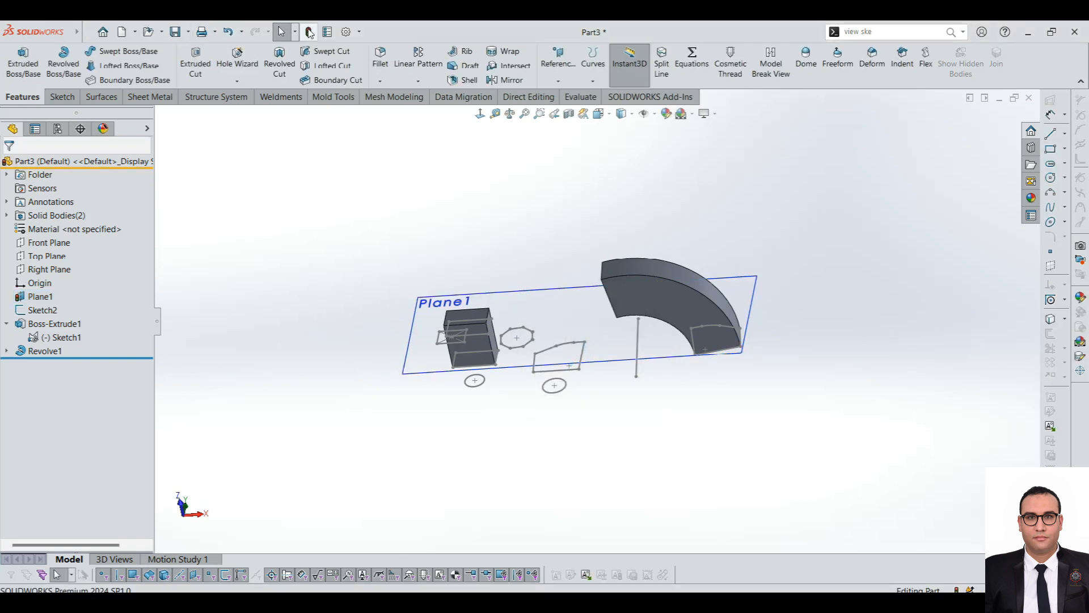
{"action": "middle_click_drag", "start_coordinate": [720, 496], "coordinate": [664, 411]}
{"action": "scroll", "coordinate": [576, 233], "scroll_direction": "down", "scroll_amount": 3}
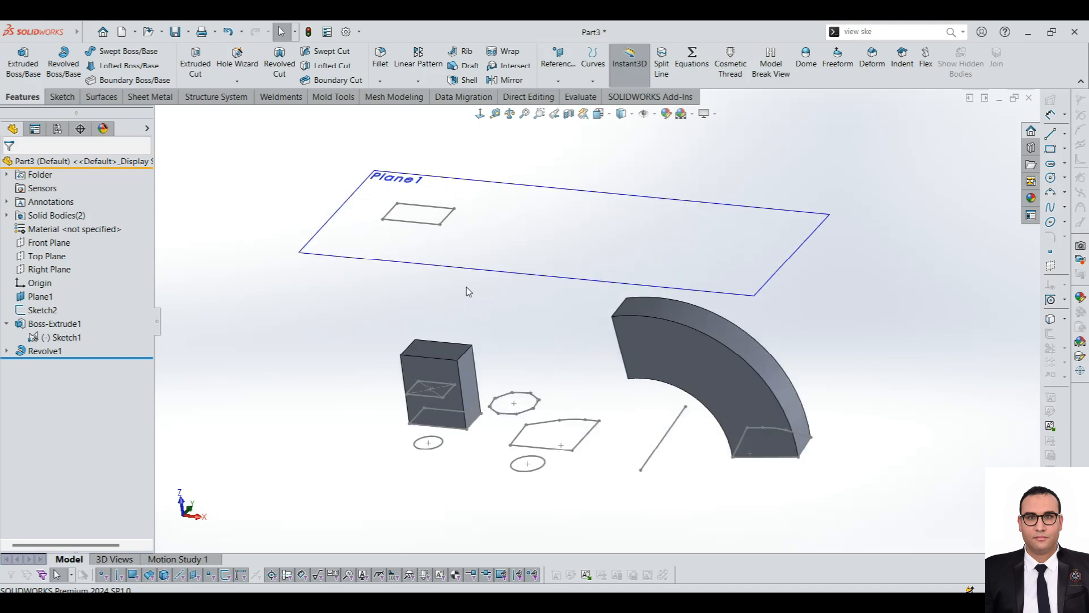
Edit Sketch2 on Plane1 and draw a horizontal centerpoint straight slot beside the rectangle.
{"action": "scroll", "coordinate": [576, 345], "scroll_direction": "up", "scroll_amount": 2}
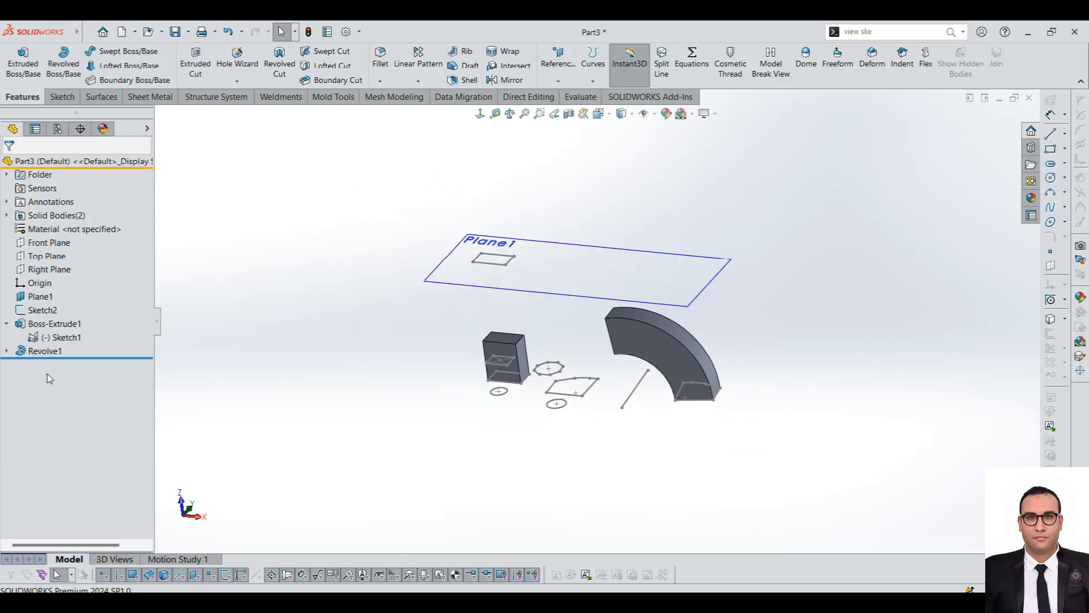
{"action": "left_click", "coordinate": [46, 313]}
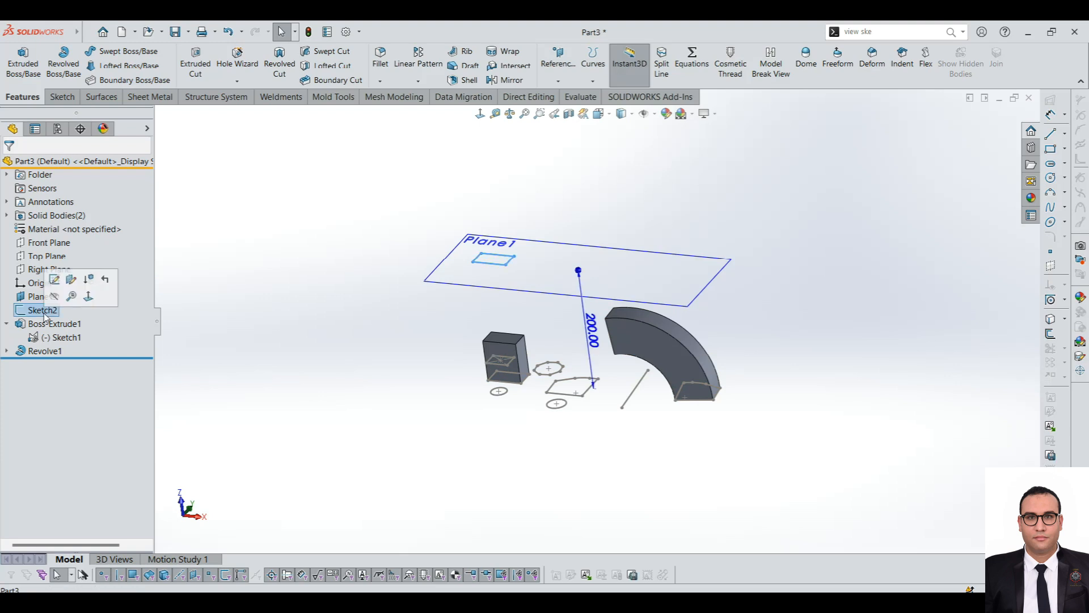
{"action": "left_click", "coordinate": [55, 280]}
{"action": "scroll", "coordinate": [709, 318], "scroll_direction": "down", "scroll_amount": 1}
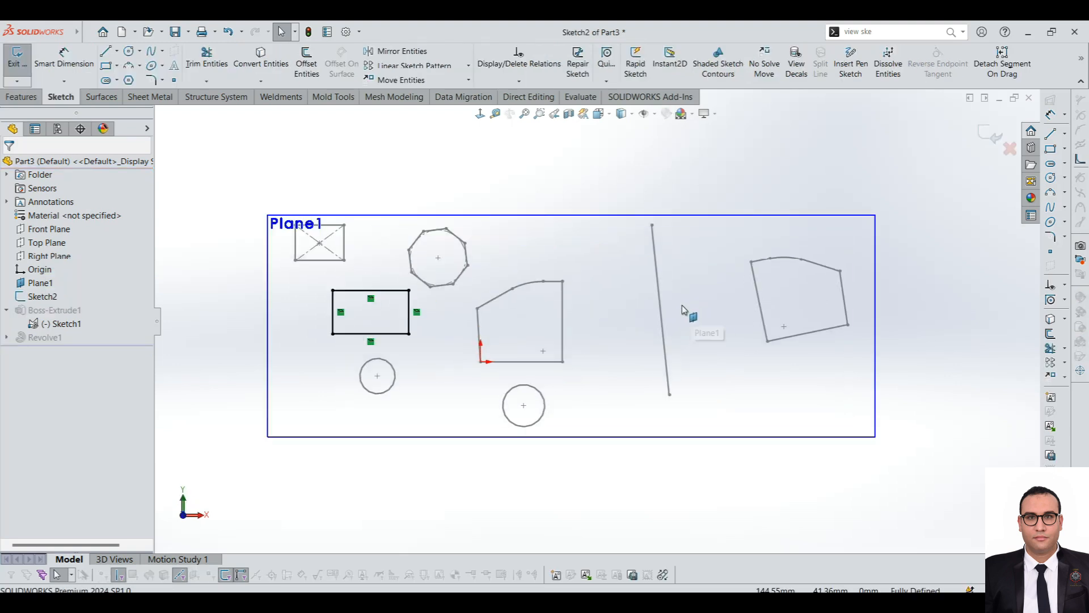
{"action": "left_click", "coordinate": [106, 82]}
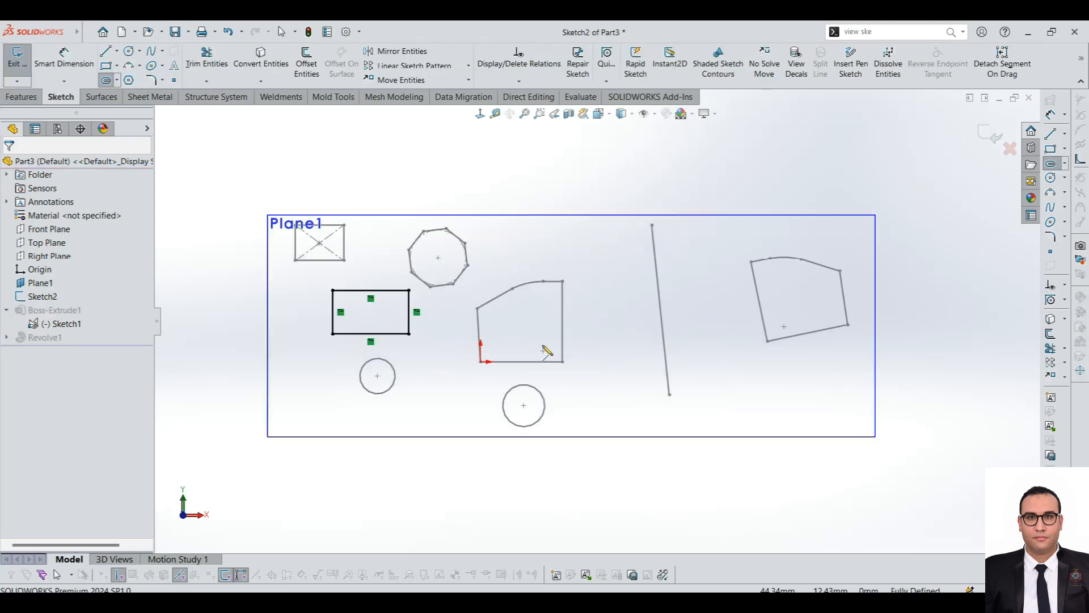
{"action": "left_click", "coordinate": [517, 330]}
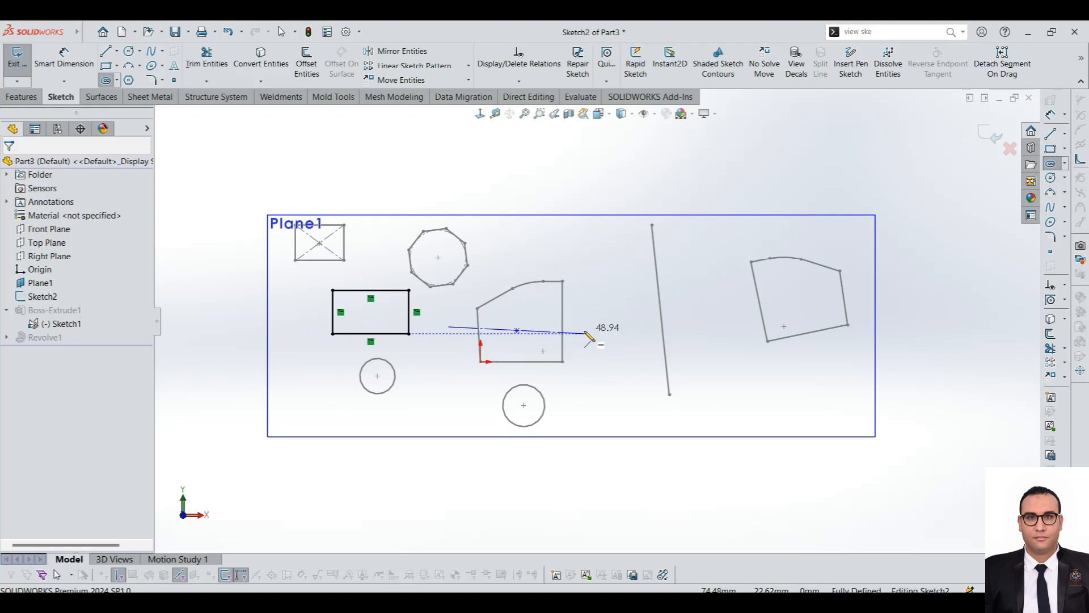
{"action": "left_click", "coordinate": [572, 330]}
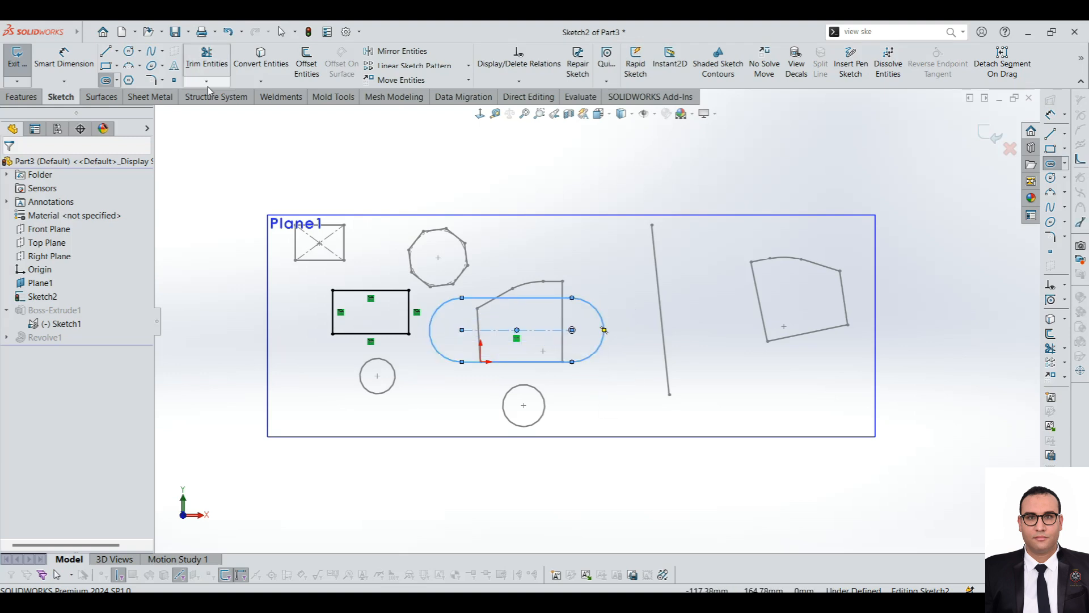
Draw an ellipse in Sketch2 near the far end of Plane1 from the rectangle, and exit the sketch.
{"action": "left_click", "coordinate": [152, 67]}
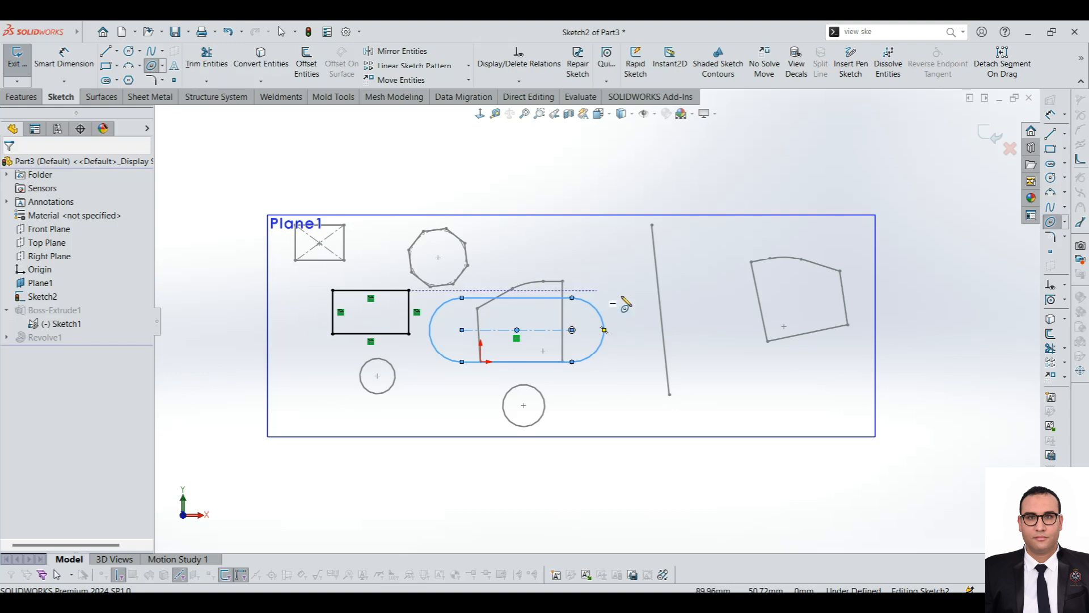
{"action": "left_click", "coordinate": [796, 290]}
{"action": "left_click", "coordinate": [815, 361]}
{"action": "left_click", "coordinate": [830, 298]}
{"action": "mouse_move", "coordinate": [830, 298]}
{"action": "middle_mouse_down"}
{"action": "mouse_move", "coordinate": [758, 341]}
{"action": "mouse_move", "coordinate": [761, 214]}
{"action": "mouse_move", "coordinate": [681, 344]}
{"action": "mouse_move", "coordinate": [684, 267]}
{"action": "mouse_move", "coordinate": [658, 272]}
{"action": "middle_mouse_up"}
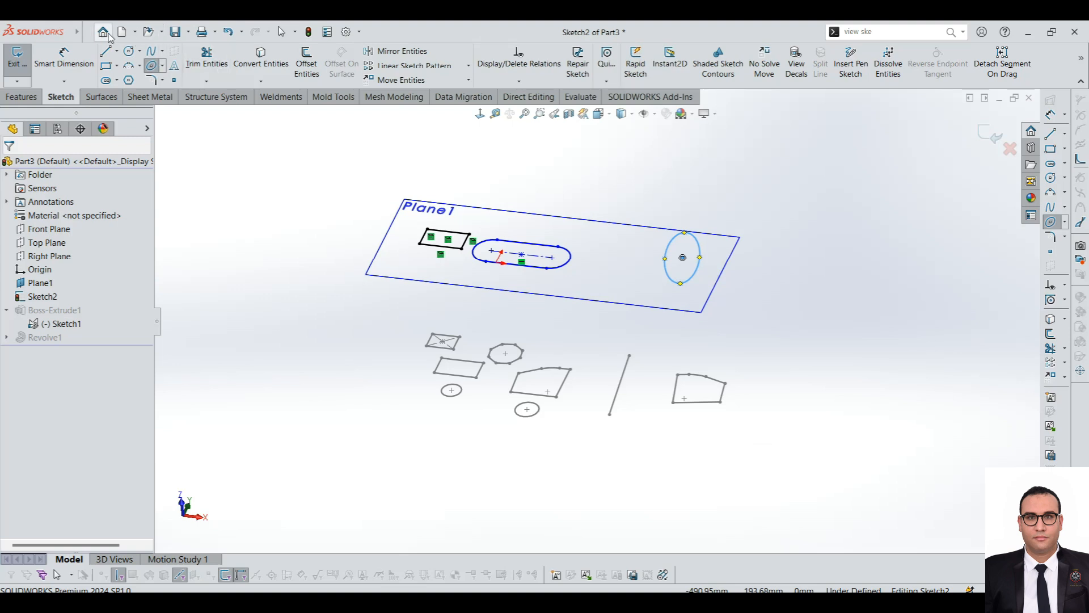
{"action": "left_click", "coordinate": [17, 57]}
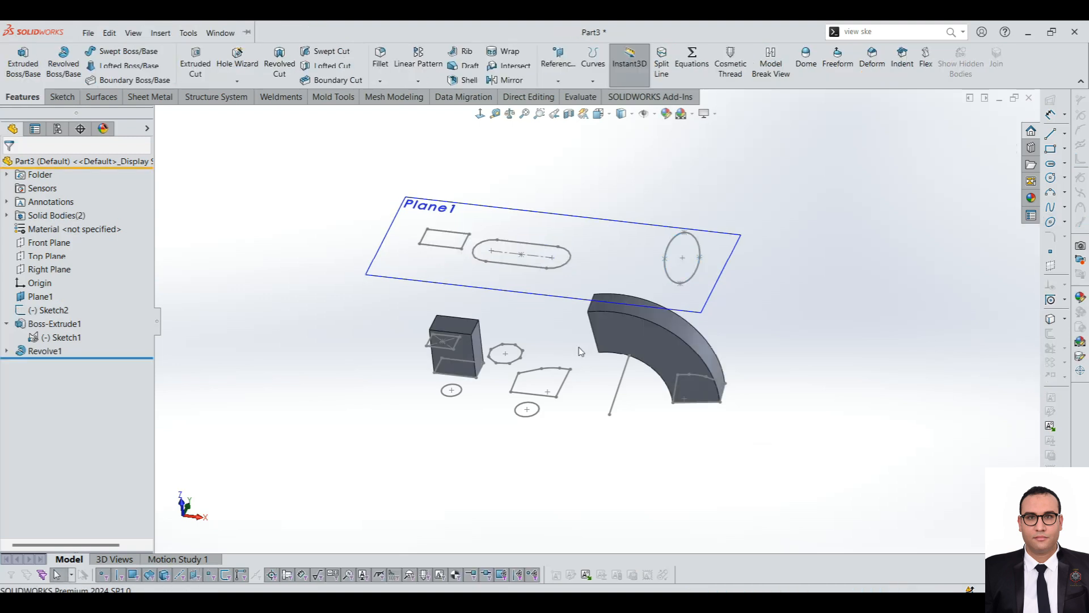
Start a Swept Boss/Base that uses the Circular Profile option.
{"action": "mouse_move", "coordinate": [559, 301]}
{"action": "middle_mouse_down"}
{"action": "mouse_move", "coordinate": [595, 280]}
{"action": "mouse_move", "coordinate": [556, 304]}
{"action": "middle_mouse_up"}
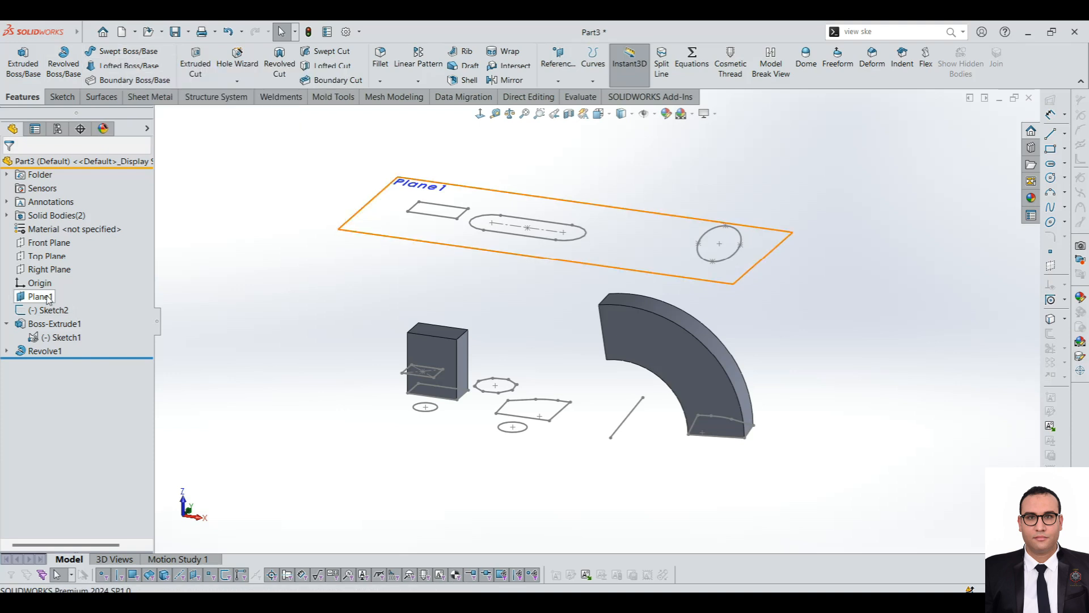
{"action": "left_click", "coordinate": [141, 52]}
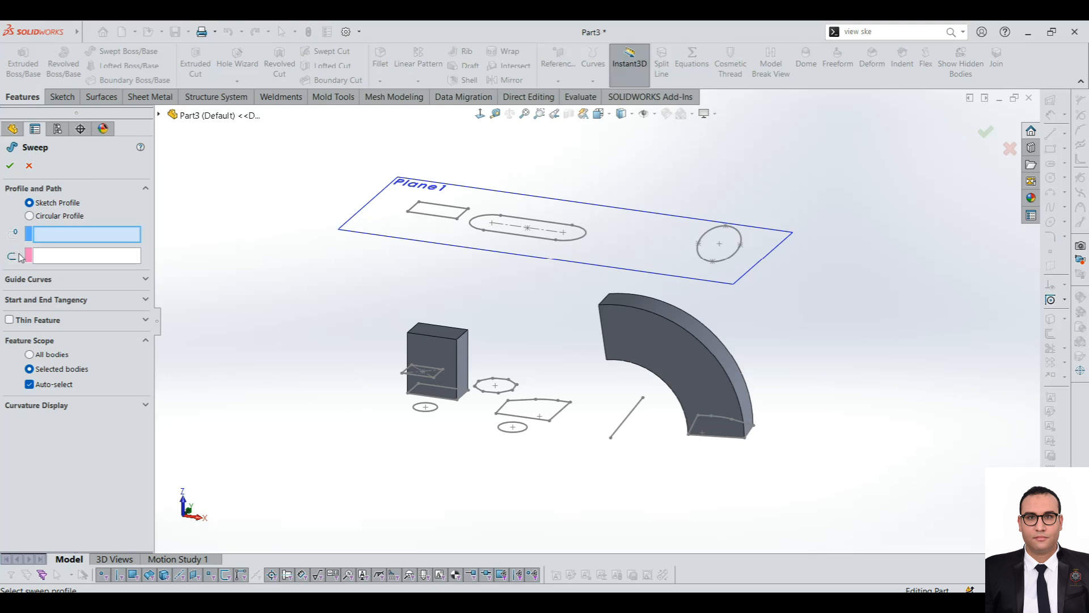
{"action": "left_click", "coordinate": [30, 216]}
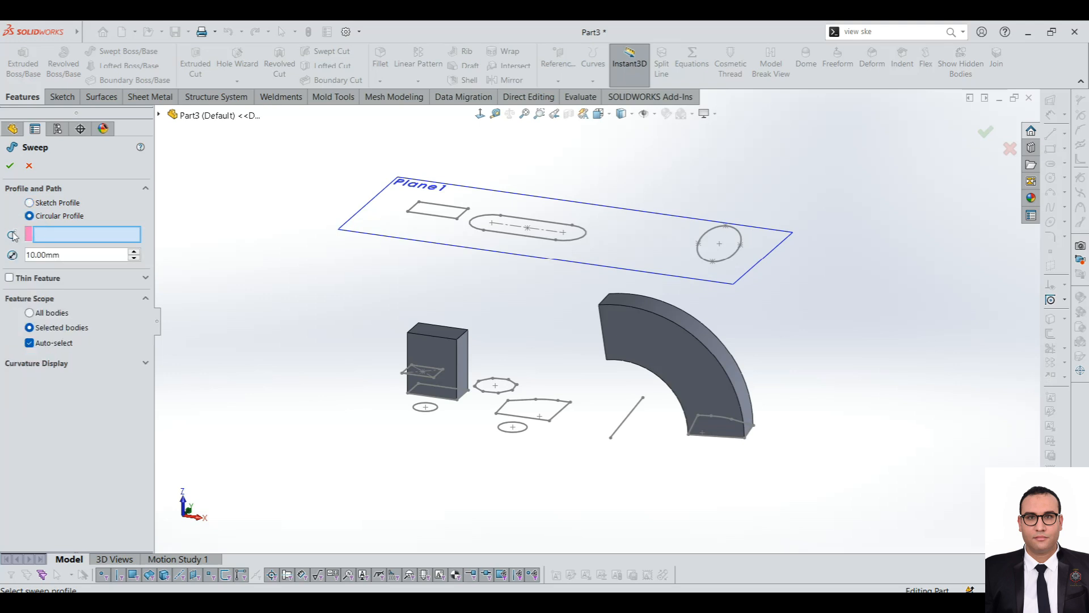
{"action": "left_click", "coordinate": [39, 239]}
Try to pick the straight line beside the revolved body directly as the sweep path, and clear that selection.
{"action": "left_click", "coordinate": [630, 413]}
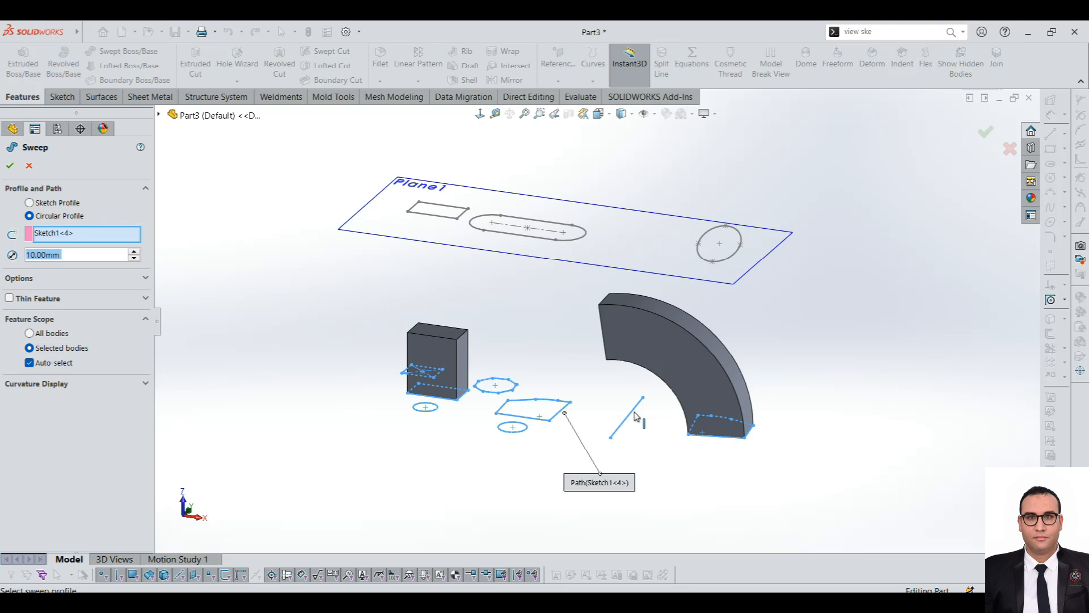
{"action": "scroll", "coordinate": [634, 416], "scroll_direction": "down", "scroll_amount": 3}
{"action": "right_click", "coordinate": [72, 240]}
{"action": "left_click", "coordinate": [113, 244]}
Assign the straight line as an open-loop sweep path with SelectionManager and inspect the preview.
{"action": "right_click", "coordinate": [68, 236]}
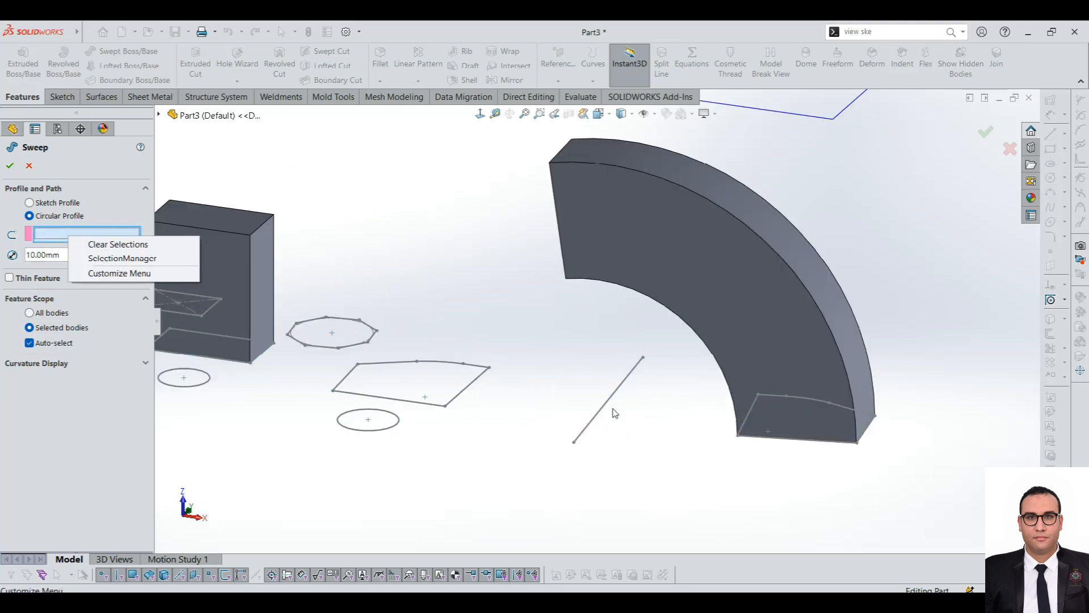
{"action": "left_click", "coordinate": [122, 259]}
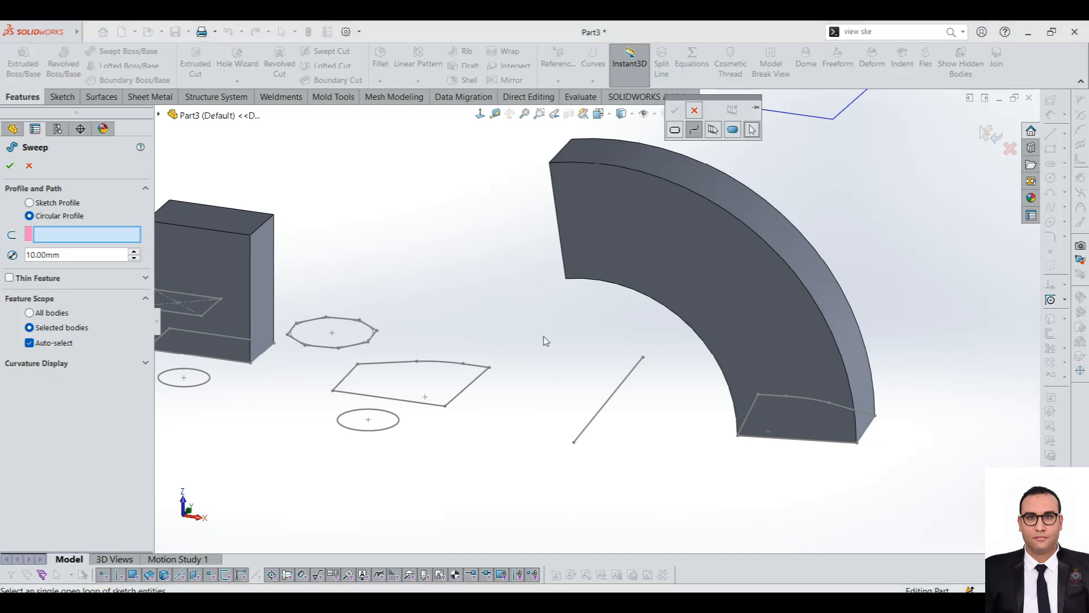
{"action": "left_click", "coordinate": [619, 391]}
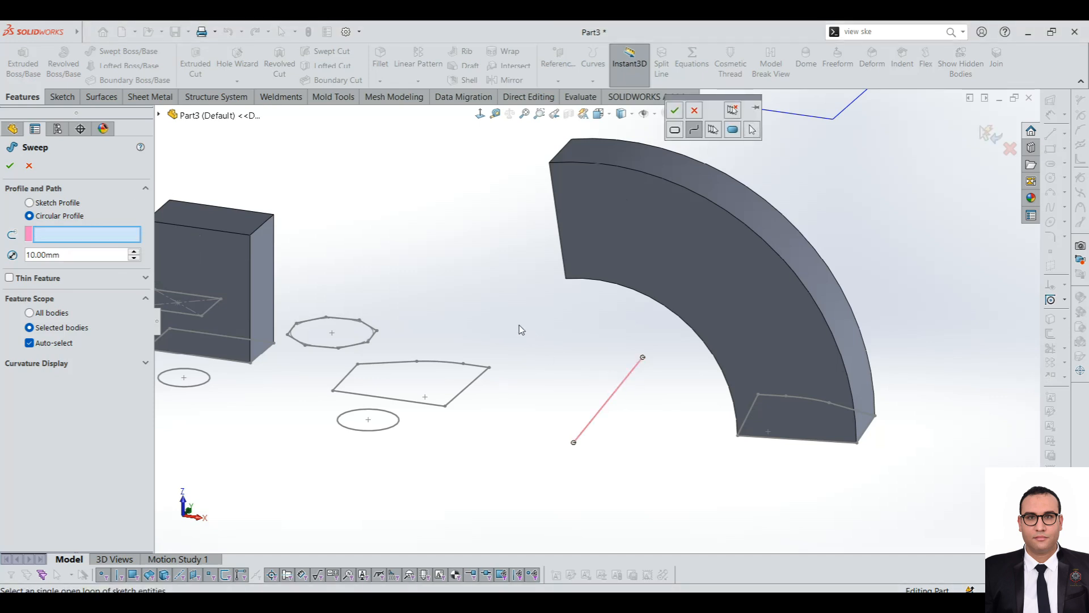
{"action": "left_click", "coordinate": [675, 110]}
{"action": "scroll", "coordinate": [572, 377], "scroll_direction": "up", "scroll_amount": 3}
{"action": "scroll", "coordinate": [572, 376], "scroll_direction": "down", "scroll_amount": 5}
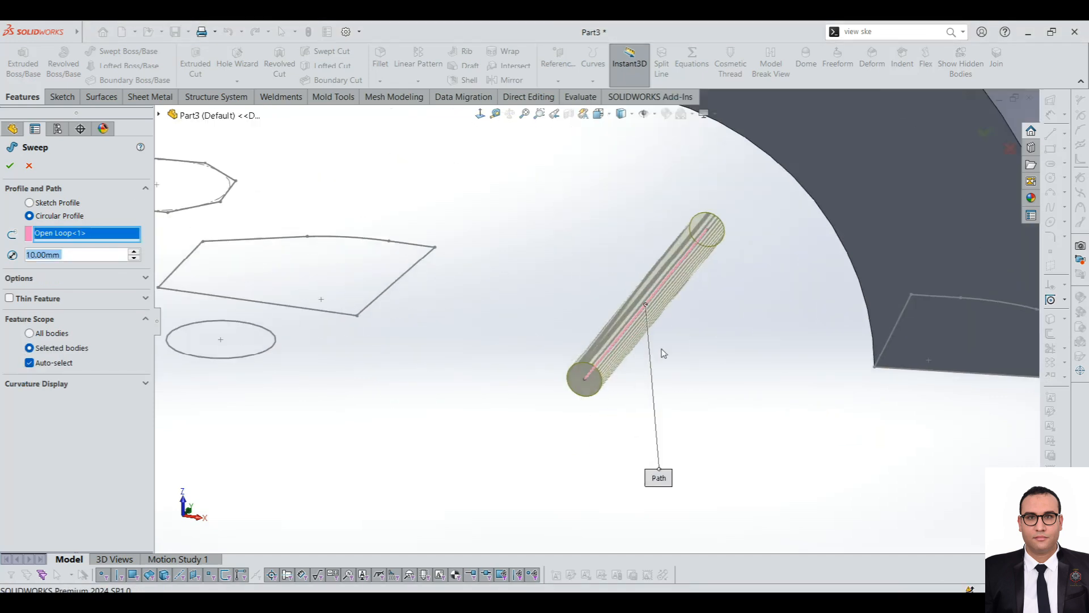
{"action": "scroll", "coordinate": [651, 300], "scroll_direction": "down", "scroll_amount": 2}
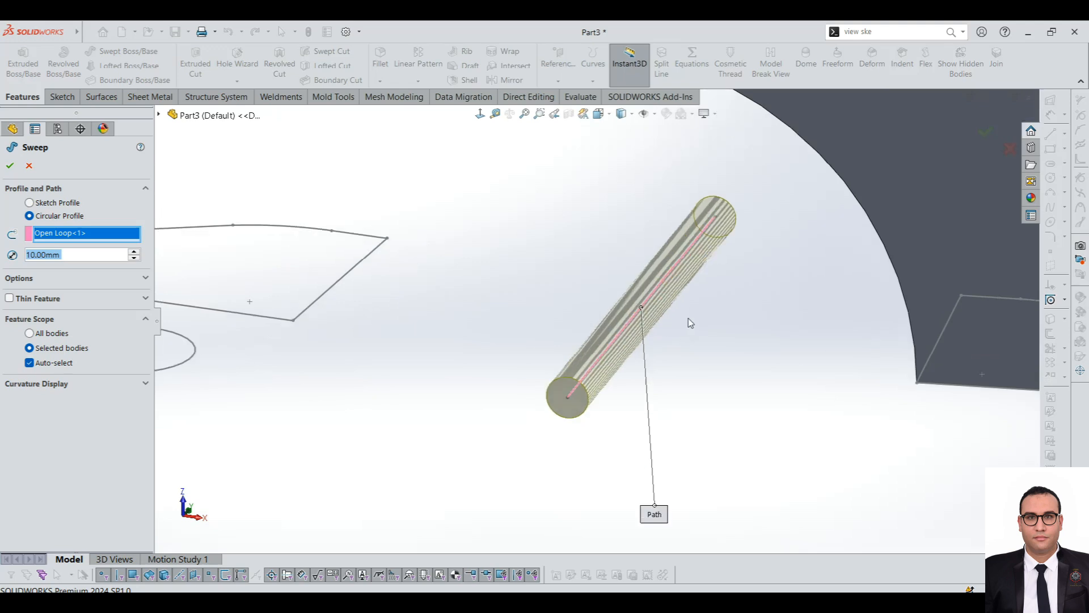
{"action": "scroll", "coordinate": [681, 318], "scroll_direction": "up", "scroll_amount": 3}
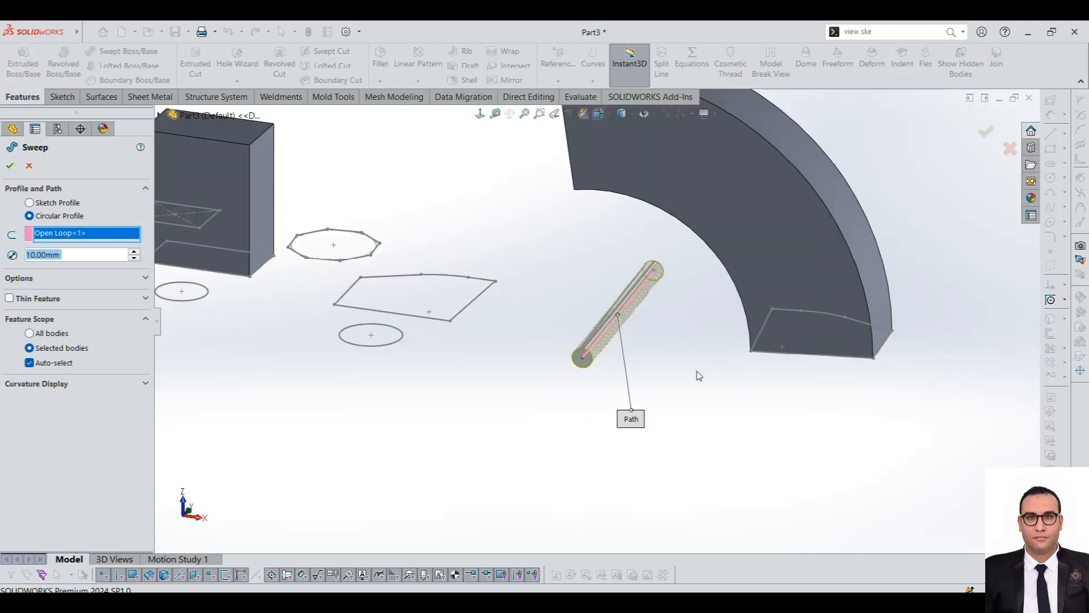
{"action": "scroll", "coordinate": [751, 400], "scroll_direction": "up", "scroll_amount": 3}
Replace the sweep path with the ellipse on Plane1, selected as a closed loop with SelectionManager.
{"action": "right_click", "coordinate": [65, 233]}
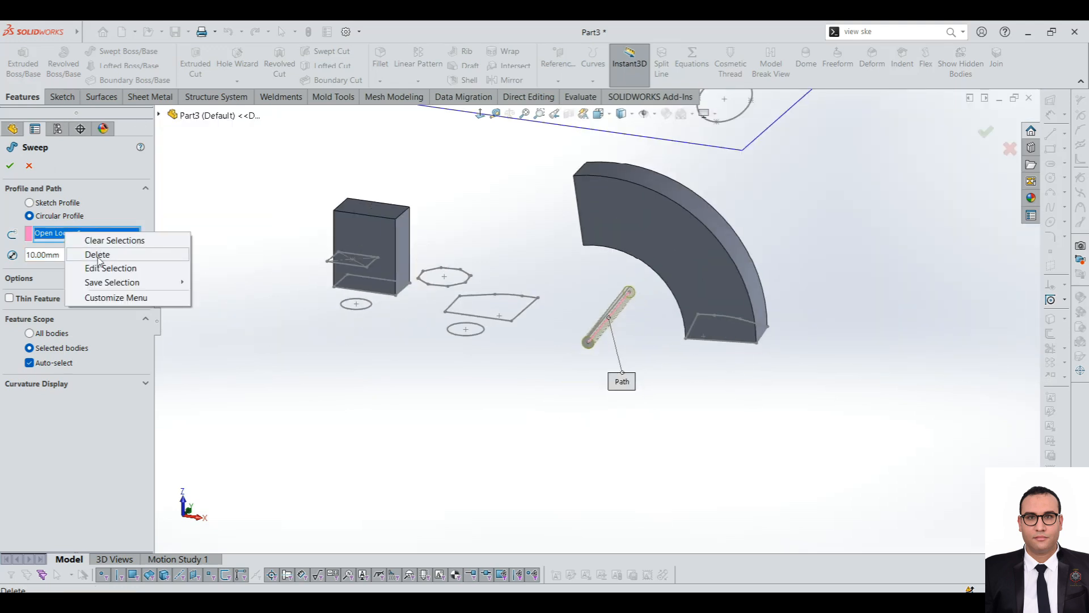
{"action": "left_click", "coordinate": [98, 259]}
{"action": "right_click", "coordinate": [64, 233]}
{"action": "left_click", "coordinate": [99, 258]}
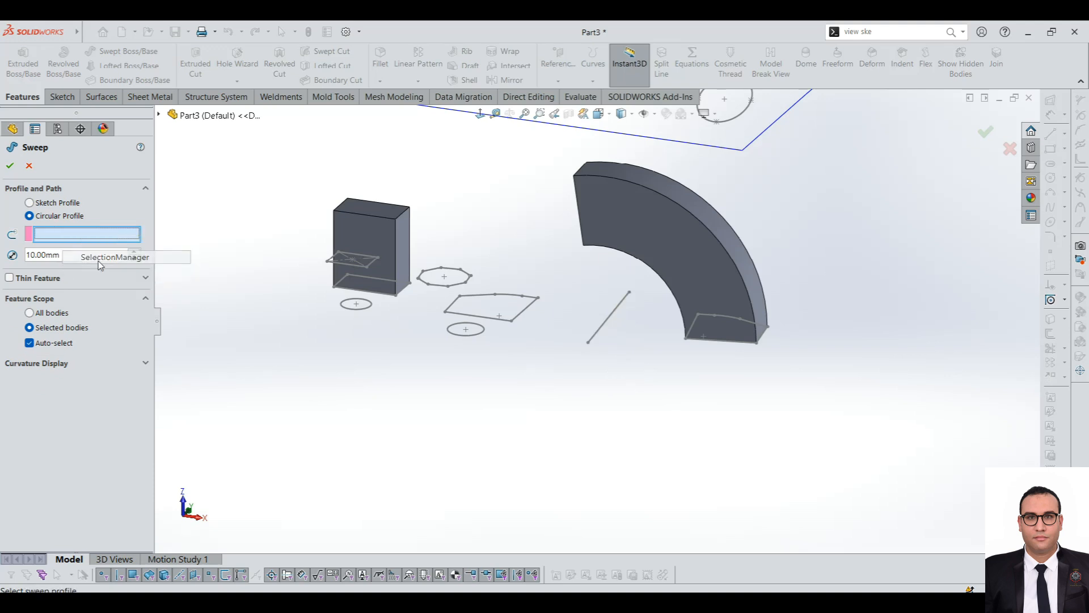
{"action": "scroll", "coordinate": [628, 183], "scroll_direction": "up", "scroll_amount": 3}
{"action": "scroll", "coordinate": [610, 187], "scroll_direction": "down", "scroll_amount": 4}
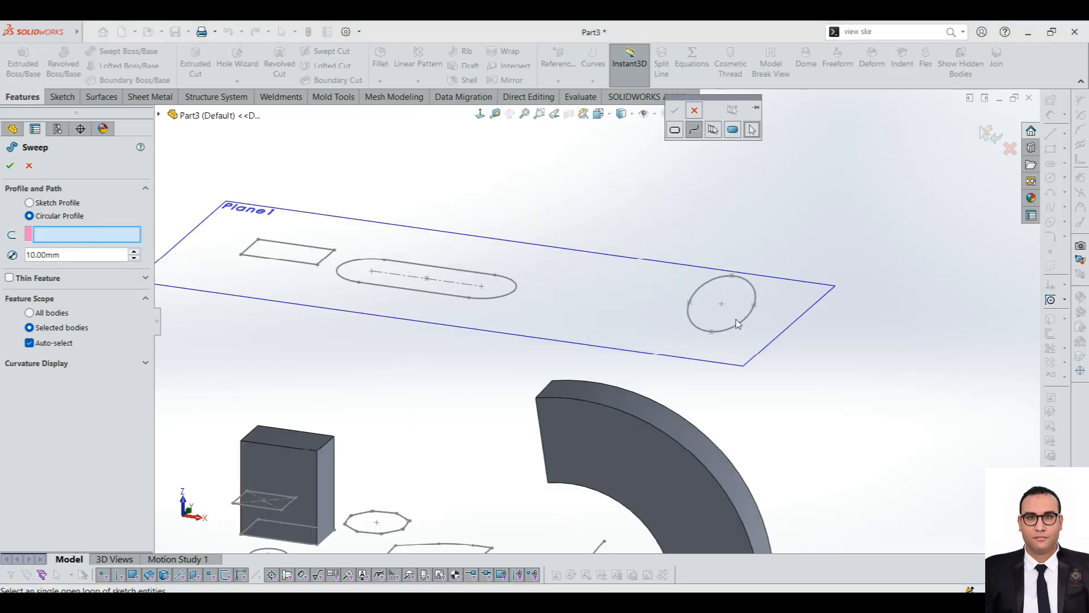
{"action": "left_click", "coordinate": [676, 130]}
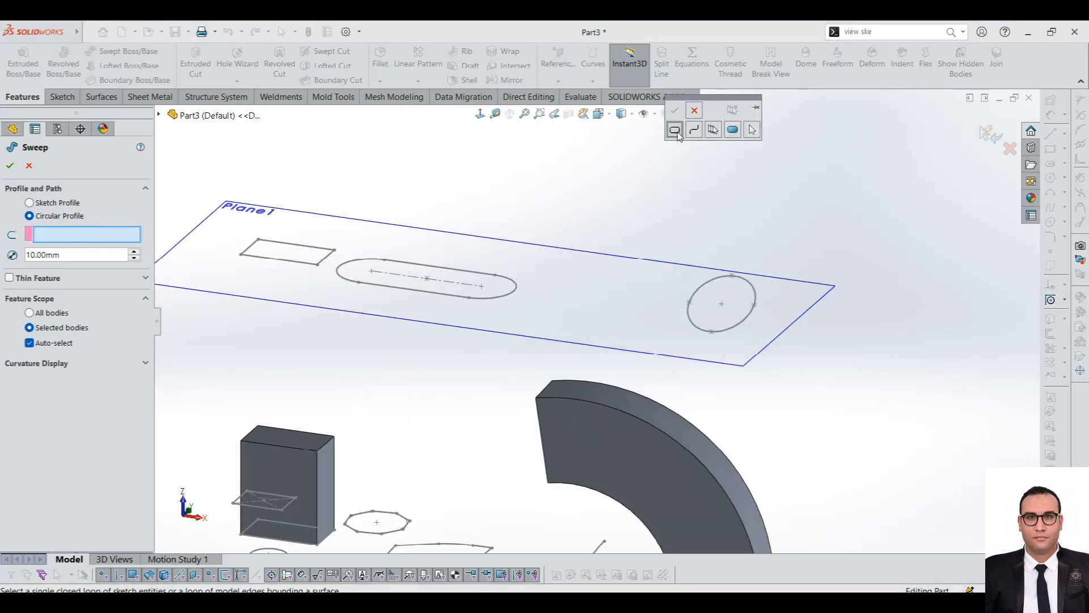
{"action": "left_click", "coordinate": [745, 323]}
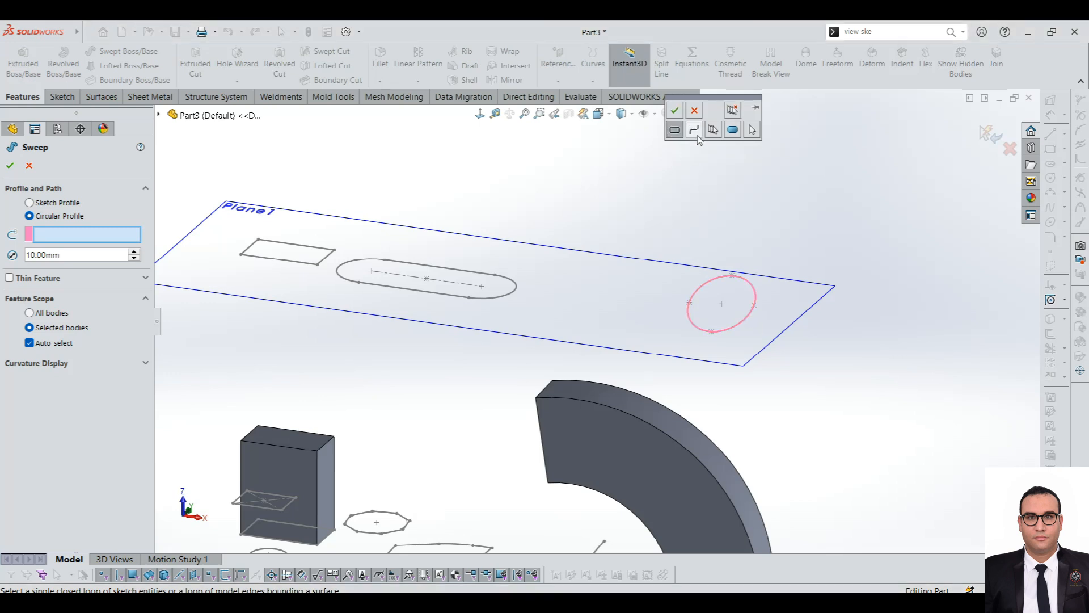
{"action": "left_click", "coordinate": [675, 110]}
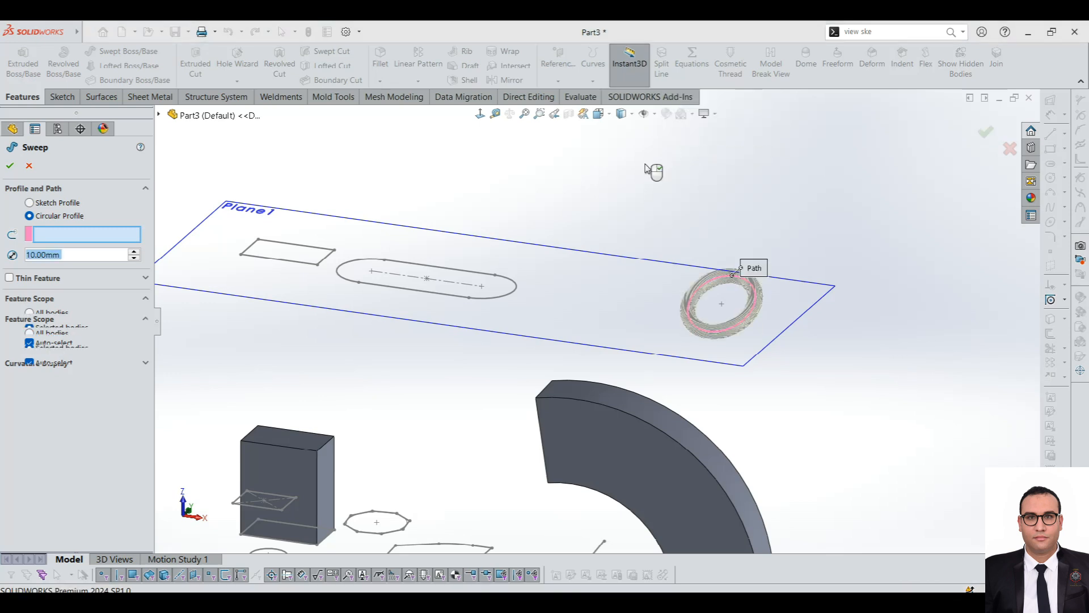
Examine the sweep preview around the ellipse and review the sweep's Options settings.
{"action": "scroll", "coordinate": [757, 275], "scroll_direction": "down", "scroll_amount": 5}
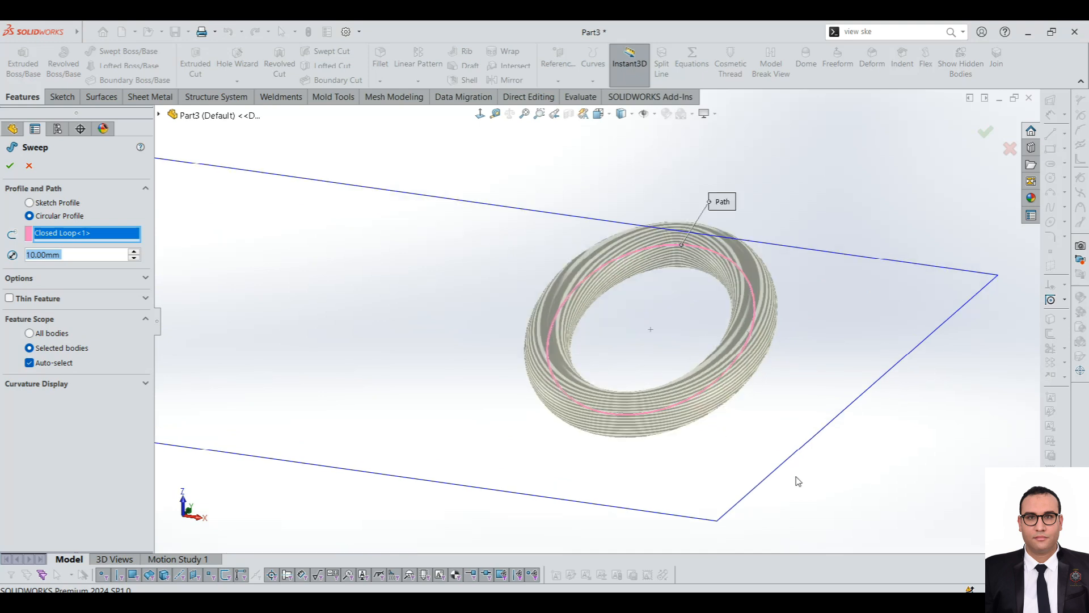
{"action": "scroll", "coordinate": [708, 324], "scroll_direction": "up", "scroll_amount": 4}
{"action": "scroll", "coordinate": [610, 340], "scroll_direction": "up", "scroll_amount": 6}
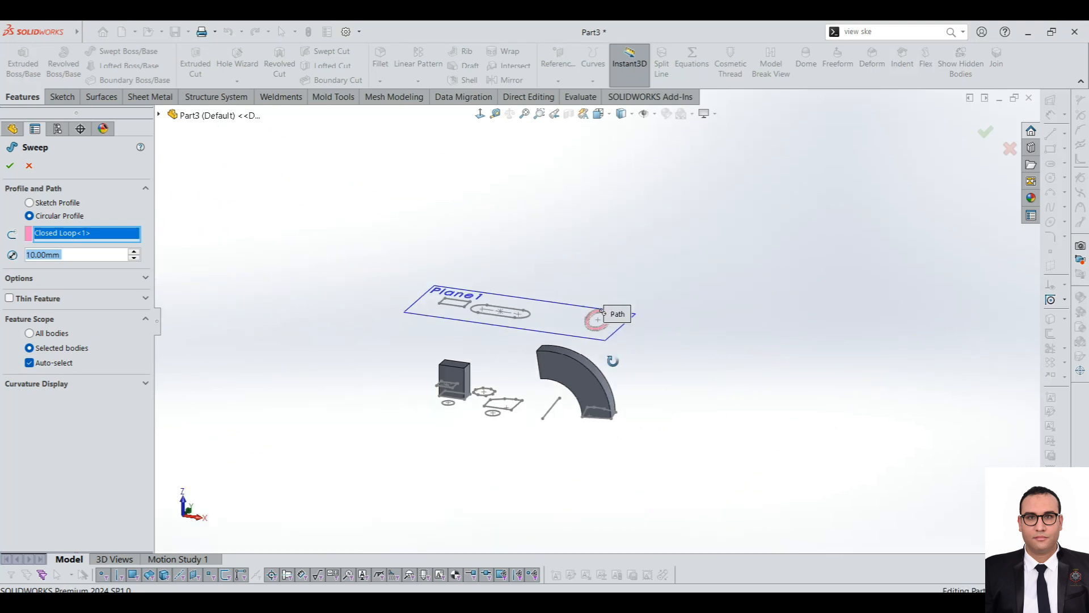
{"action": "scroll", "coordinate": [596, 292], "scroll_direction": "down", "scroll_amount": 8}
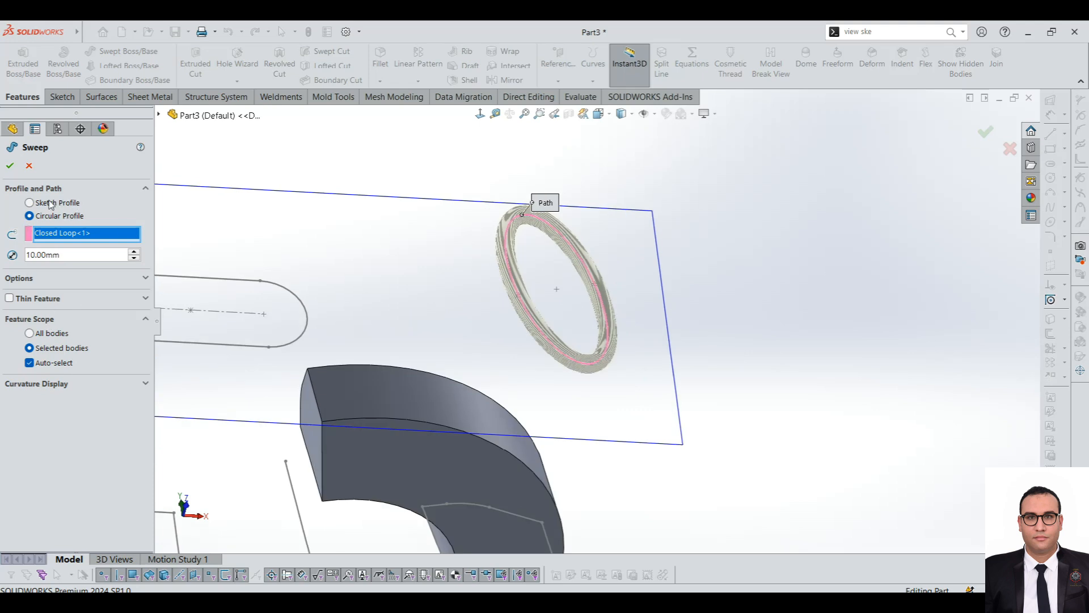
{"action": "scroll", "coordinate": [455, 277], "scroll_direction": "down", "scroll_amount": 3}
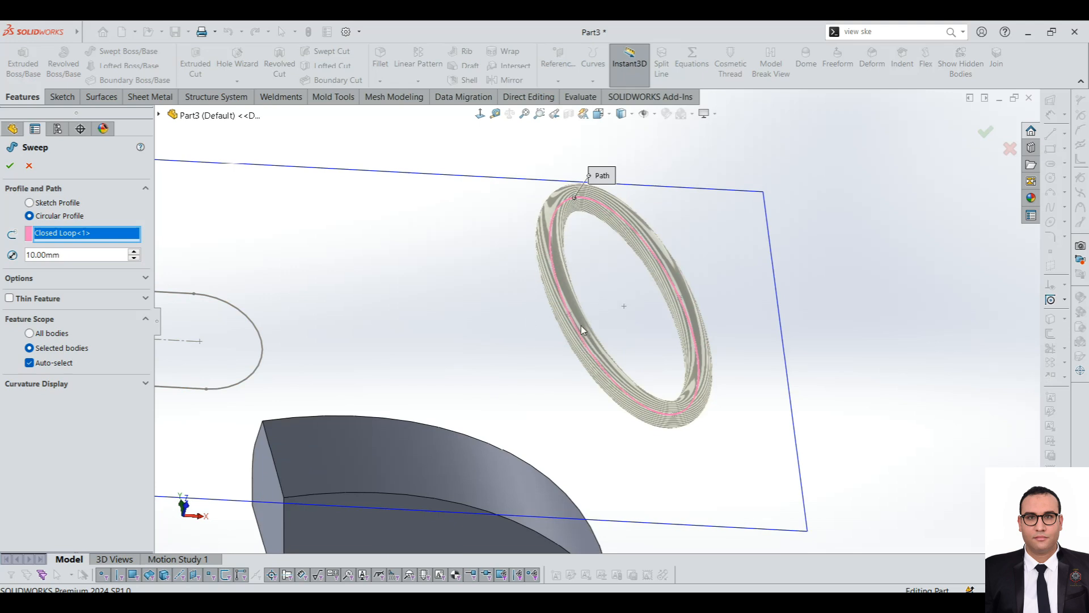
{"action": "scroll", "coordinate": [581, 326], "scroll_direction": "up", "scroll_amount": 5}
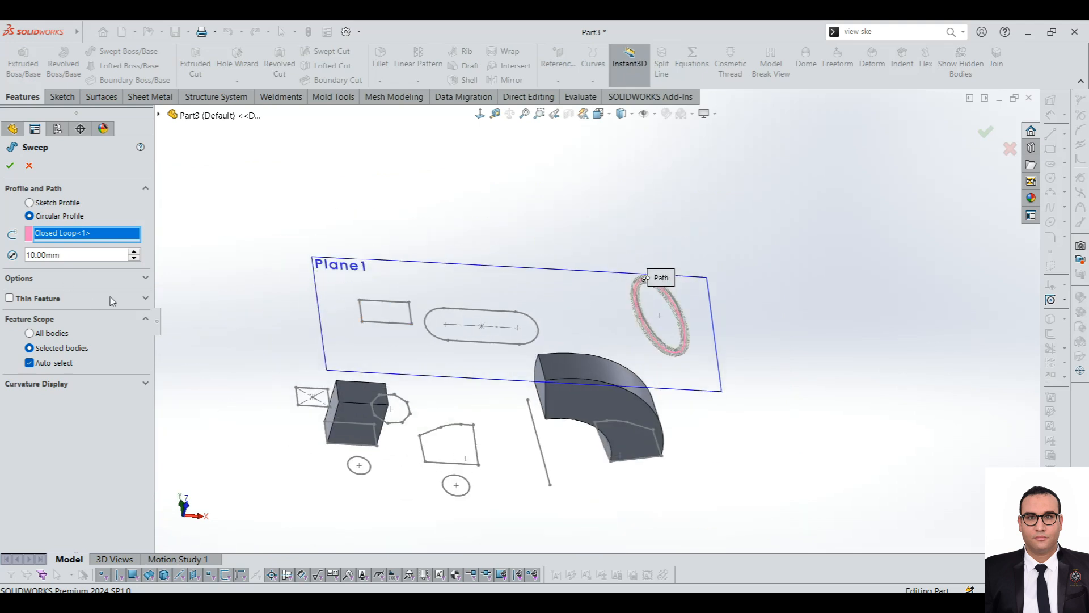
{"action": "left_click", "coordinate": [106, 283]}
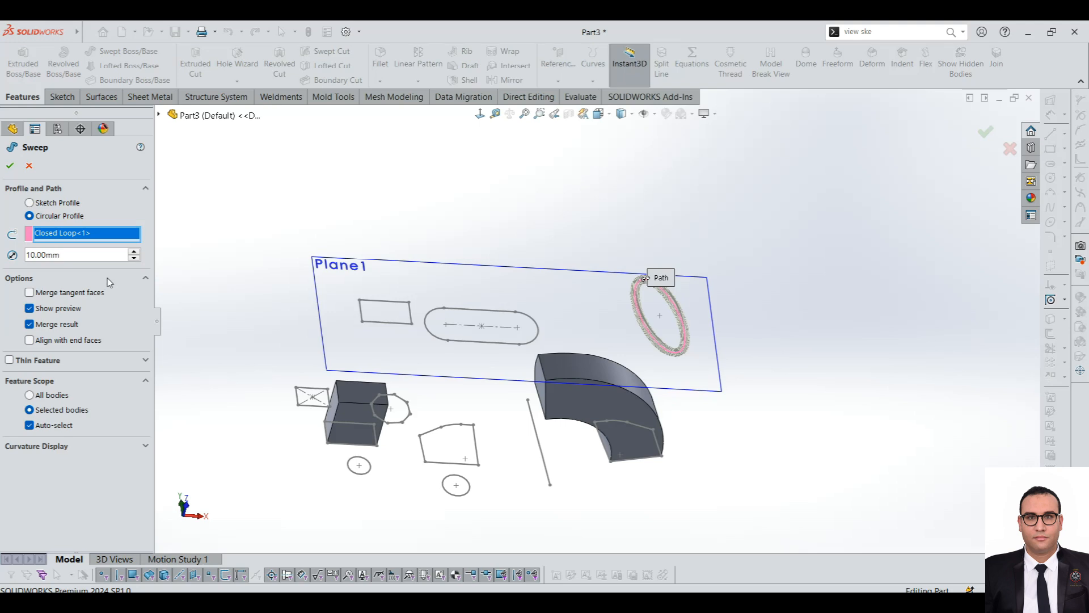
{"action": "left_click", "coordinate": [110, 282]}
{"action": "left_click", "coordinate": [86, 305]}
{"action": "left_click", "coordinate": [85, 306]}
{"action": "scroll", "coordinate": [460, 319], "scroll_direction": "up", "scroll_amount": 2}
{"action": "scroll", "coordinate": [561, 314], "scroll_direction": "down", "scroll_amount": 3}
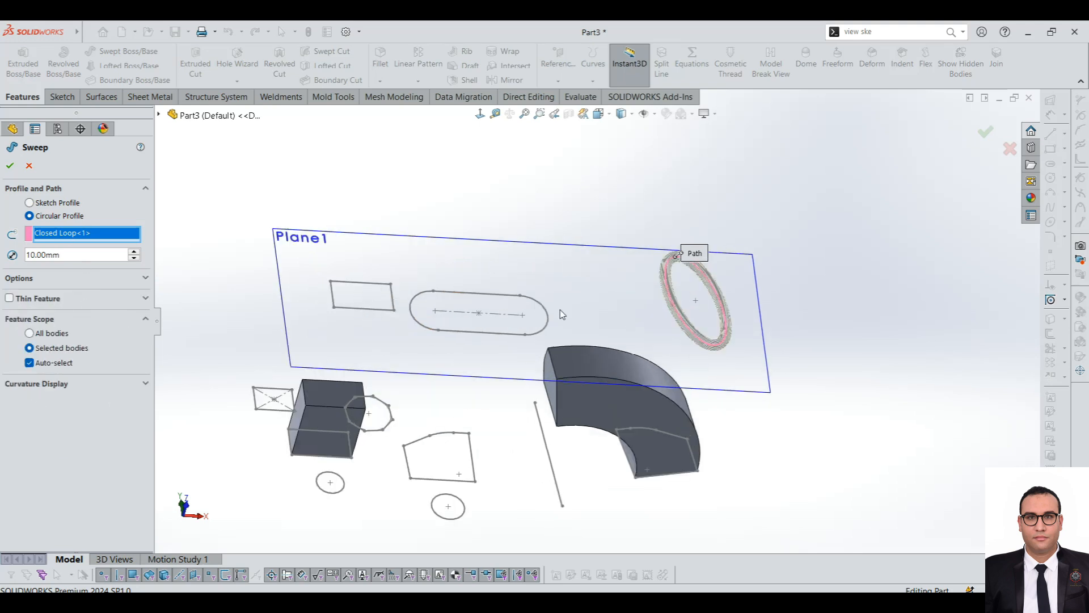
Complete the sweep along the closed circle on Plane1 using a circular profile of 10 mm diameter.
{"action": "middle_click_drag", "start_coordinate": [562, 313], "coordinate": [513, 277]}
{"action": "scroll", "coordinate": [513, 277], "scroll_direction": "down", "scroll_amount": 1}
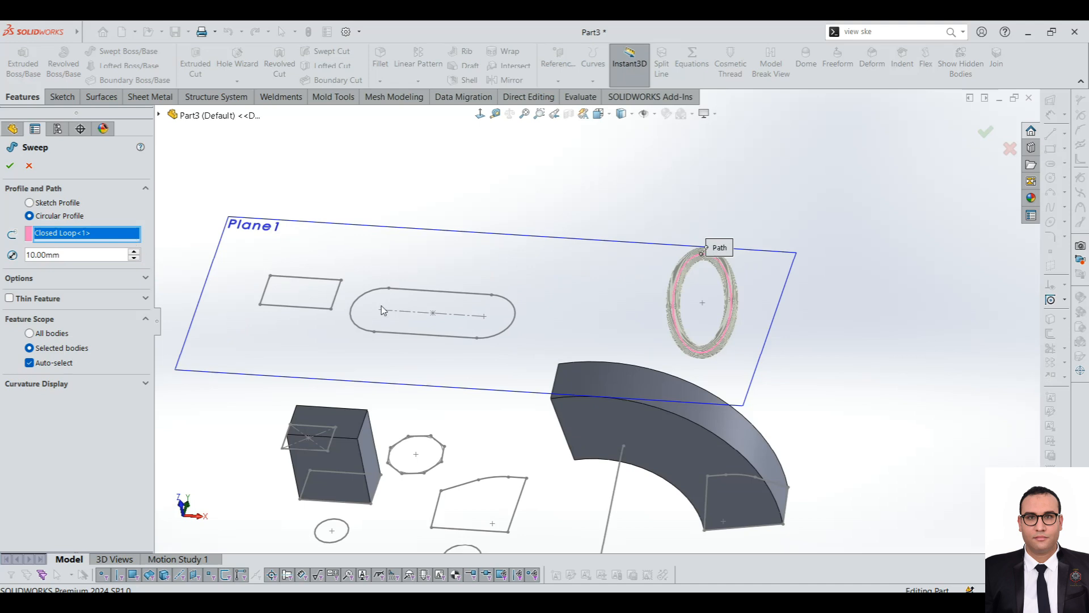
{"action": "scroll", "coordinate": [593, 375], "scroll_direction": "up", "scroll_amount": 3}
{"action": "scroll", "coordinate": [591, 370], "scroll_direction": "down", "scroll_amount": 1}
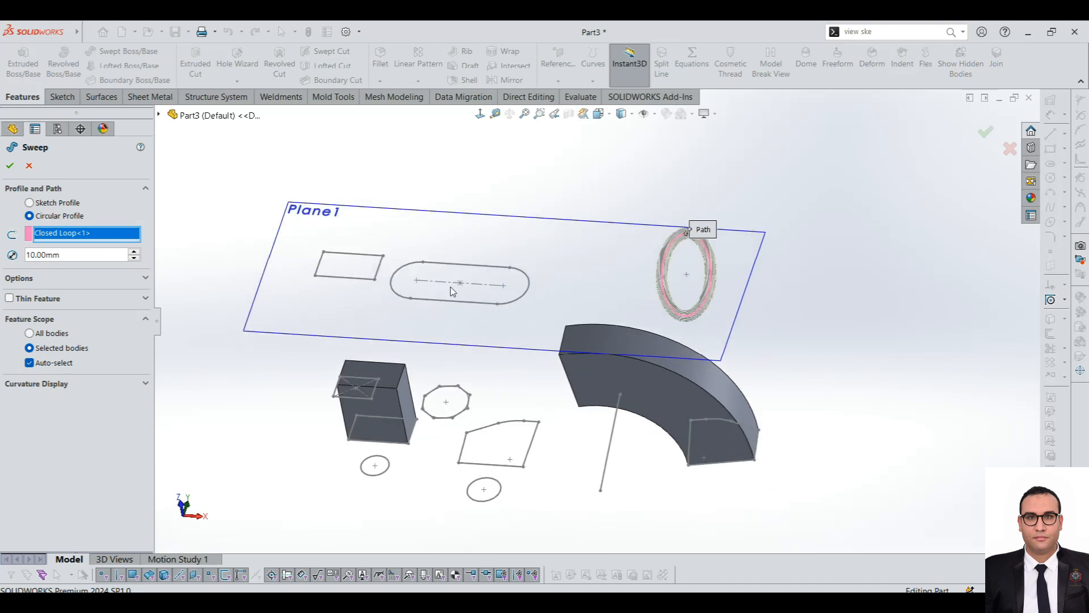
{"action": "left_click", "coordinate": [9, 165]}
{"action": "scroll", "coordinate": [685, 278], "scroll_direction": "down", "scroll_amount": 4}
{"action": "middle_click_drag", "start_coordinate": [685, 278], "coordinate": [488, 398]}
{"action": "scroll", "coordinate": [464, 426], "scroll_direction": "up", "scroll_amount": 4}
{"action": "scroll", "coordinate": [346, 416], "scroll_direction": "down", "scroll_amount": 1}
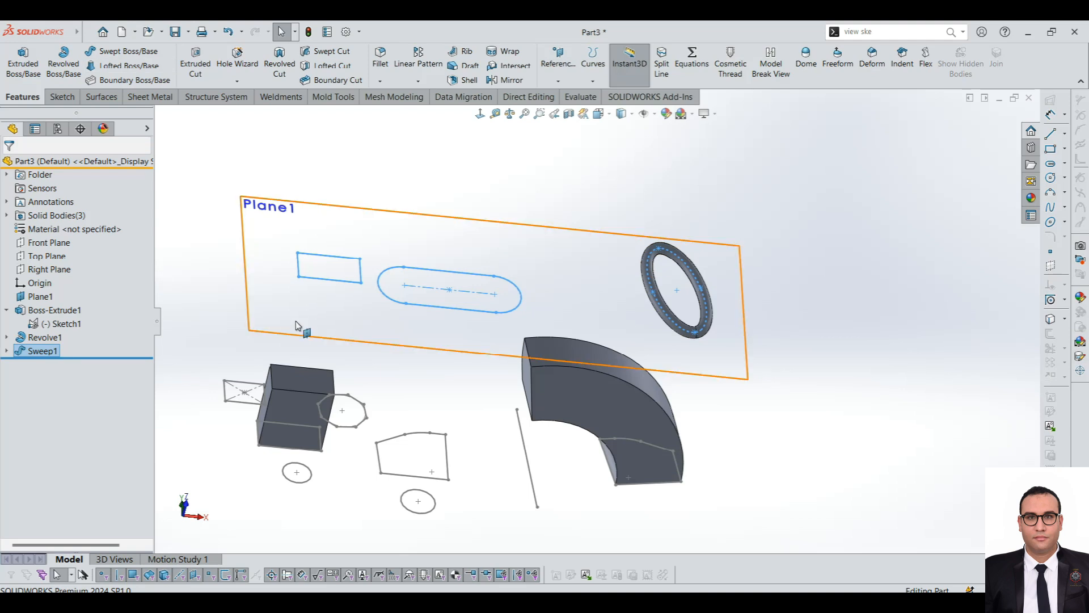
{"action": "middle_click_drag", "start_coordinate": [470, 359], "coordinate": [425, 297]}
{"action": "left_click", "coordinate": [487, 189]}
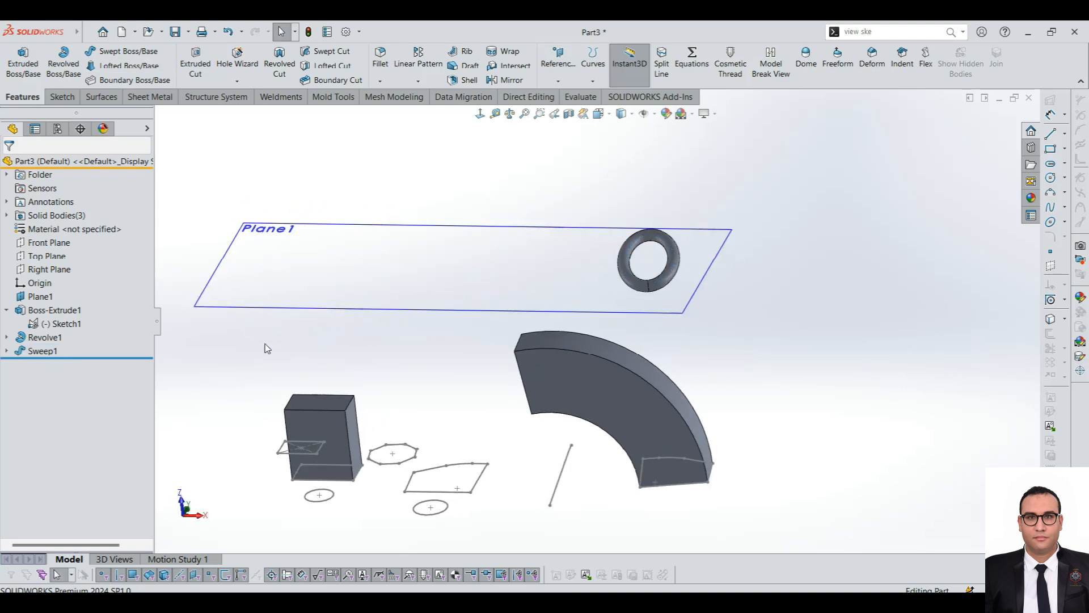
Show Sketch2, the sketch absorbed by the Sweep1 feature.
{"action": "left_click", "coordinate": [7, 352]}
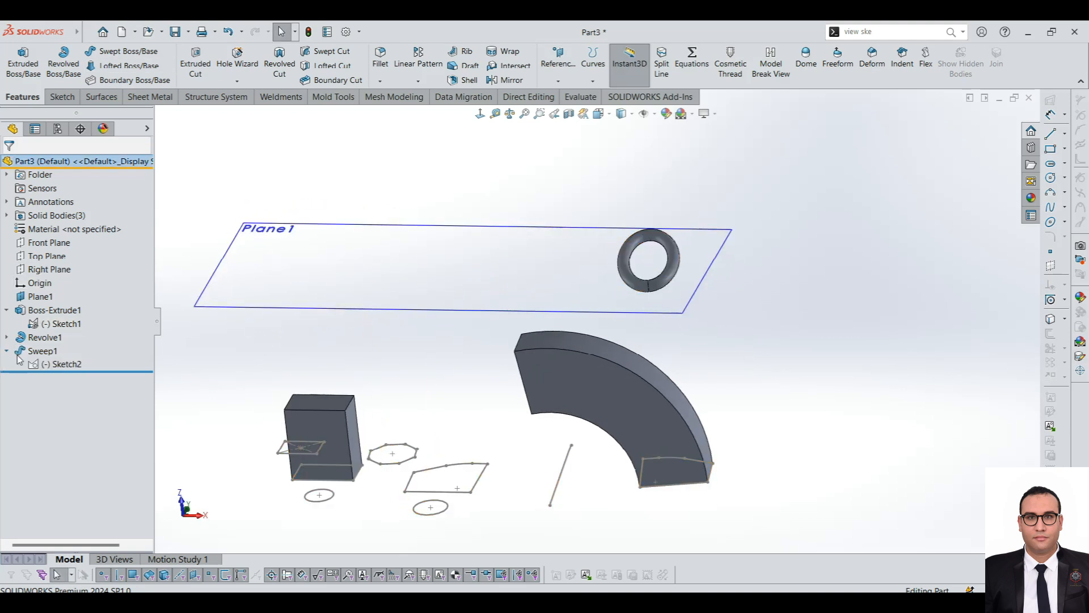
{"action": "left_click", "coordinate": [53, 364]}
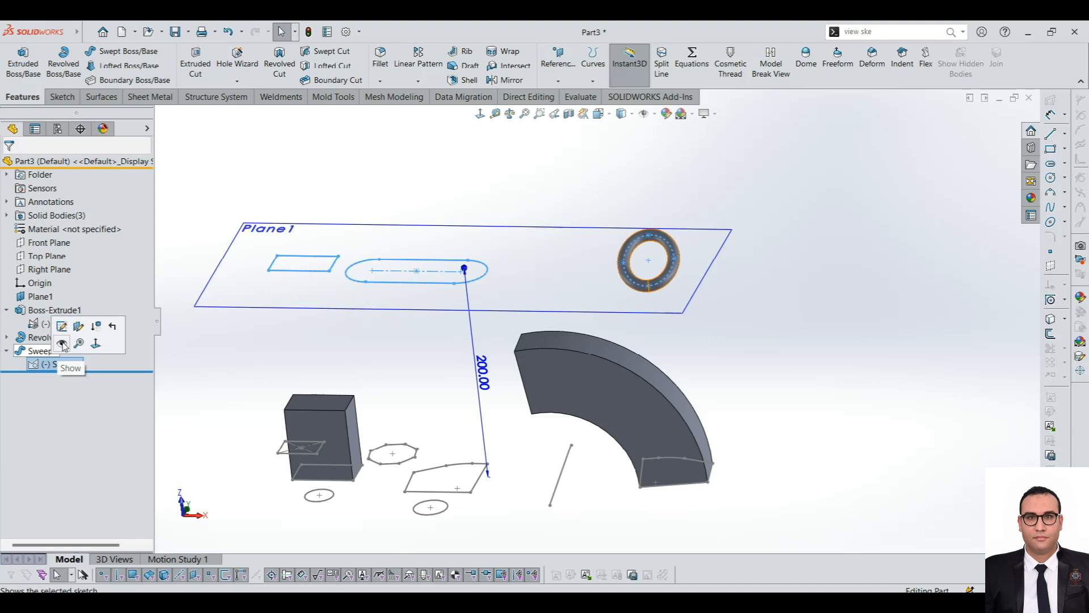
{"action": "left_click", "coordinate": [62, 344]}
{"action": "scroll", "coordinate": [444, 336], "scroll_direction": "up", "scroll_amount": 3}
{"action": "scroll", "coordinate": [559, 305], "scroll_direction": "down", "scroll_amount": 3}
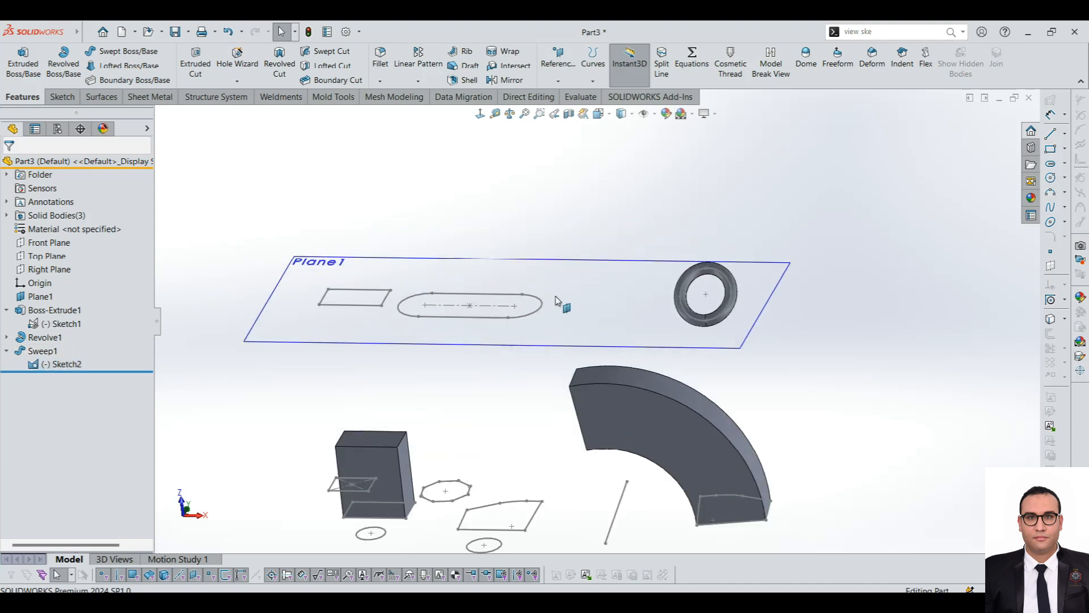
{"action": "scroll", "coordinate": [589, 324], "scroll_direction": "up", "scroll_amount": 1}
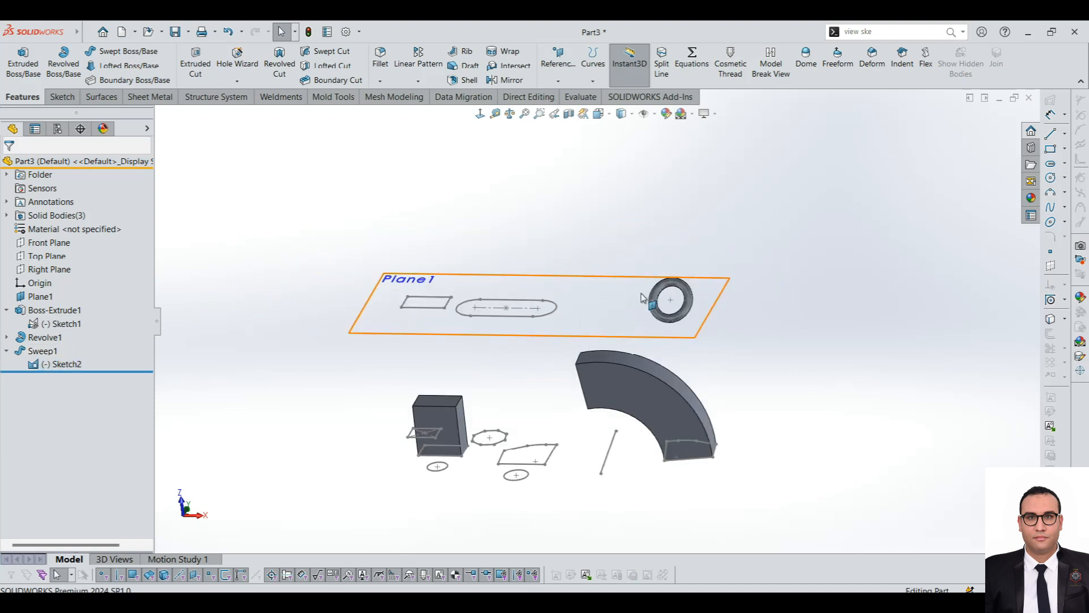
{"action": "scroll", "coordinate": [652, 287], "scroll_direction": "down", "scroll_amount": 2}
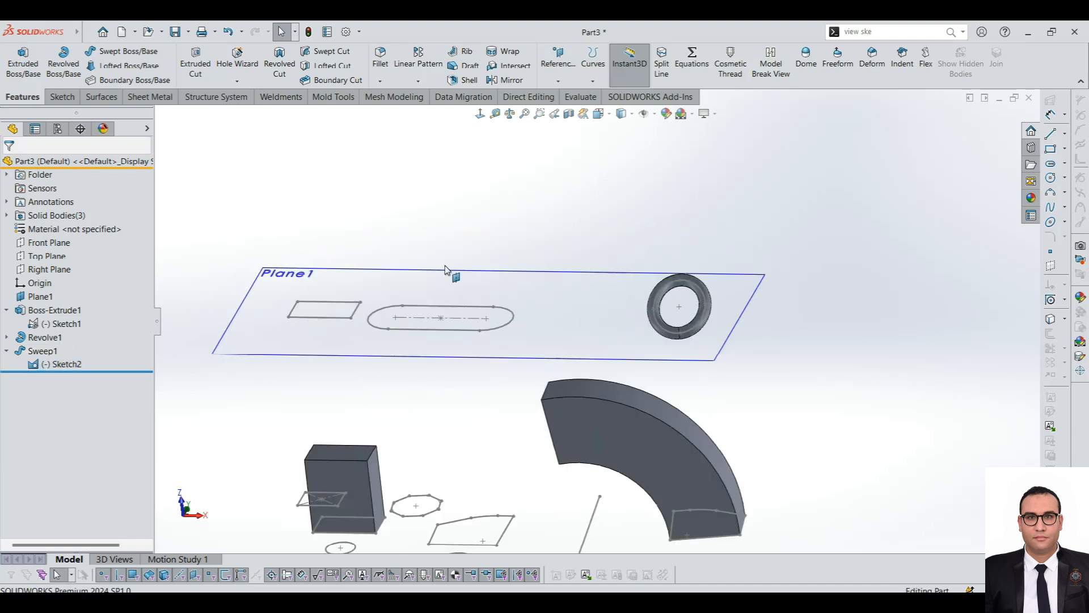
Create a reference plane offset about 162.5 mm above Plane1 and reorder it directly after Plane1 in the feature tree.
{"action": "left_click", "coordinate": [573, 287]}
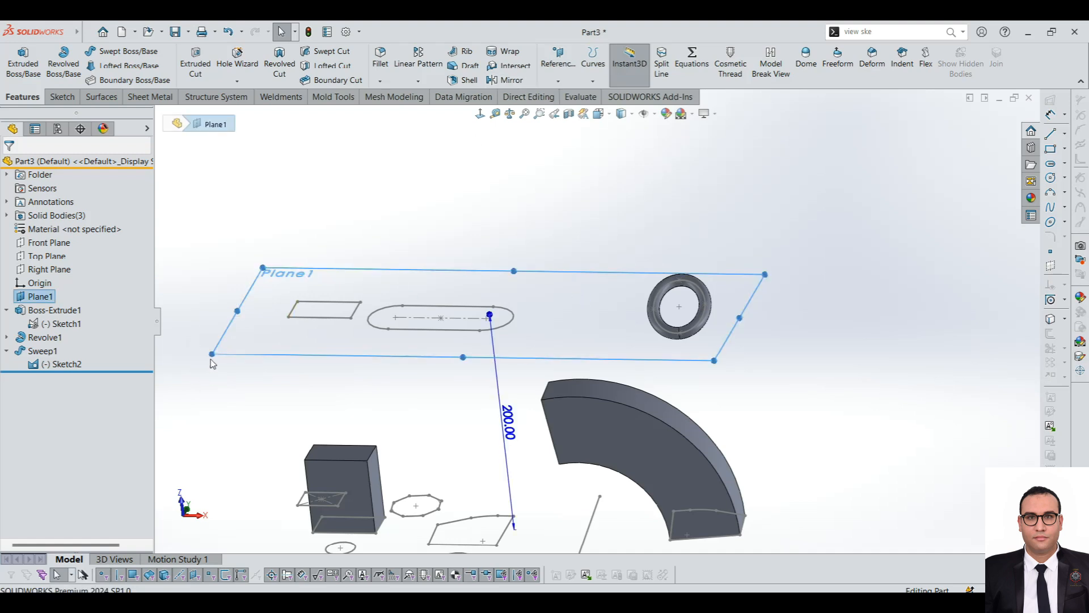
{"action": "left_click_drag", "start_coordinate": [210, 354], "coordinate": [226, 215], "text": "ctrl"}
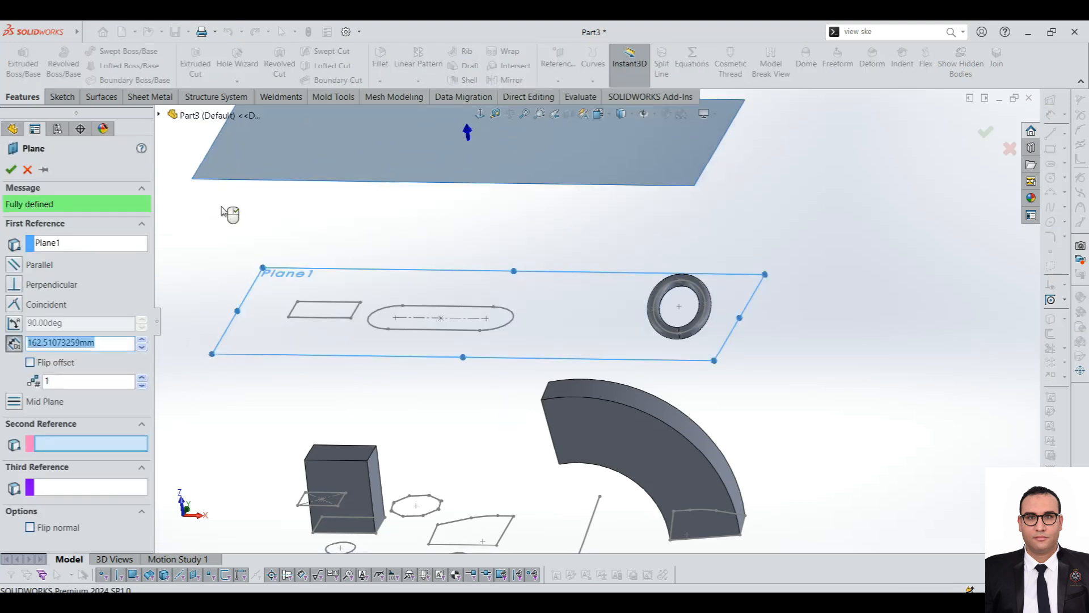
{"action": "left_click", "coordinate": [10, 168]}
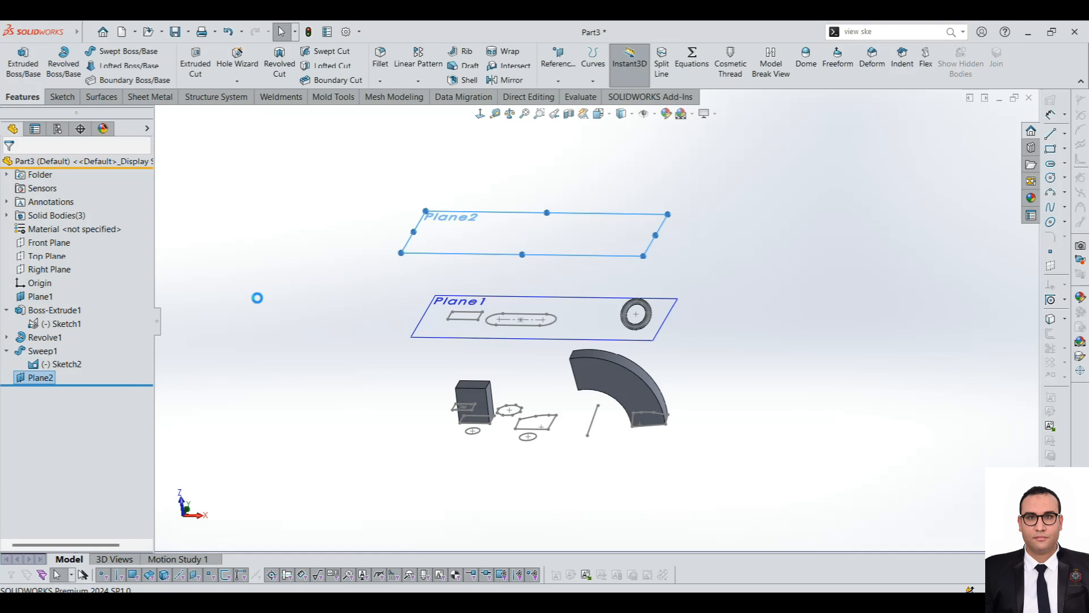
{"action": "mouse_move", "coordinate": [40, 377]}
{"action": "left_mouse_down"}
{"action": "mouse_move", "coordinate": [54, 355]}
{"action": "mouse_move", "coordinate": [41, 300]}
{"action": "left_mouse_up"}
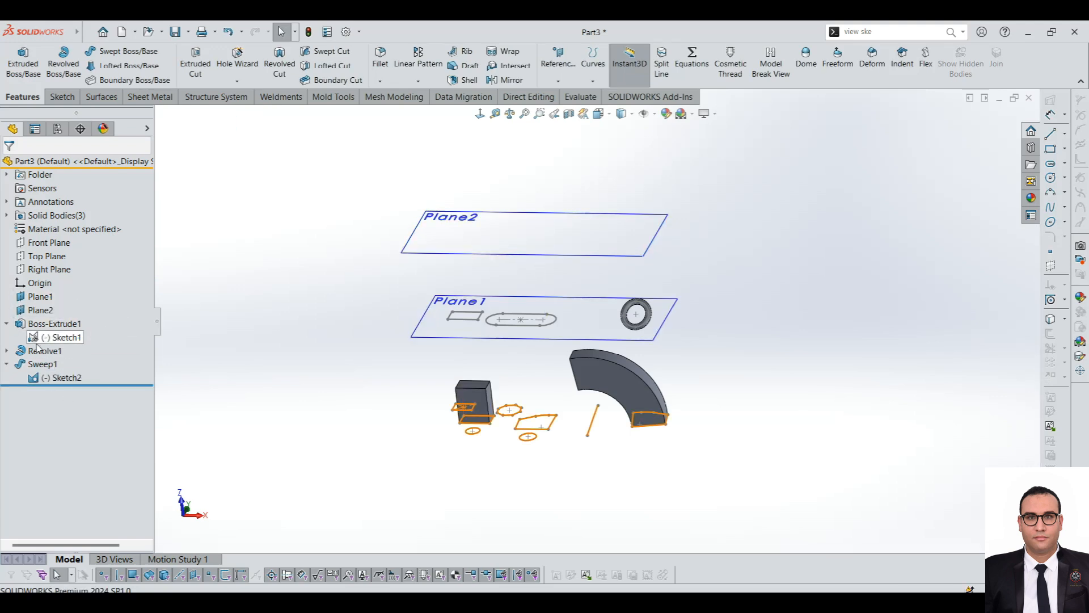
{"action": "left_click", "coordinate": [56, 379]}
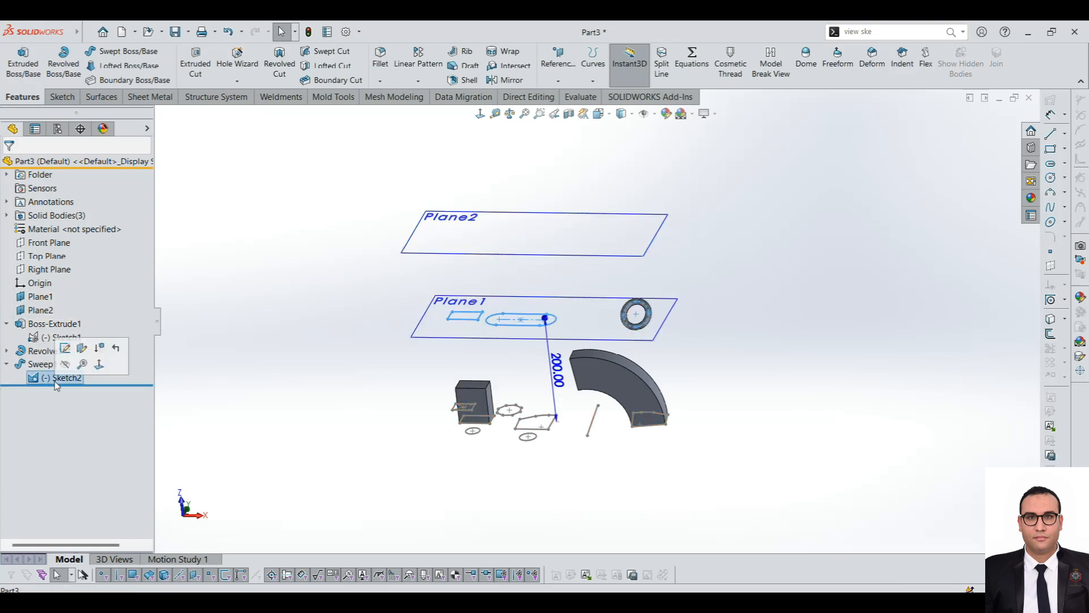
{"action": "left_click", "coordinate": [82, 348]}
{"action": "left_click", "coordinate": [537, 216]}
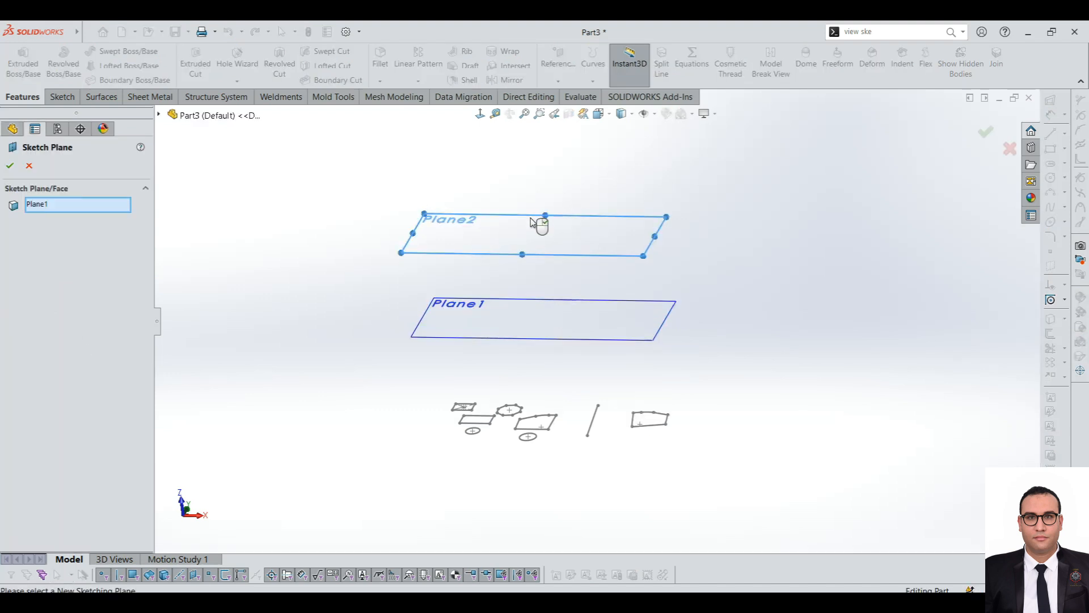
{"action": "left_click", "coordinate": [29, 165]}
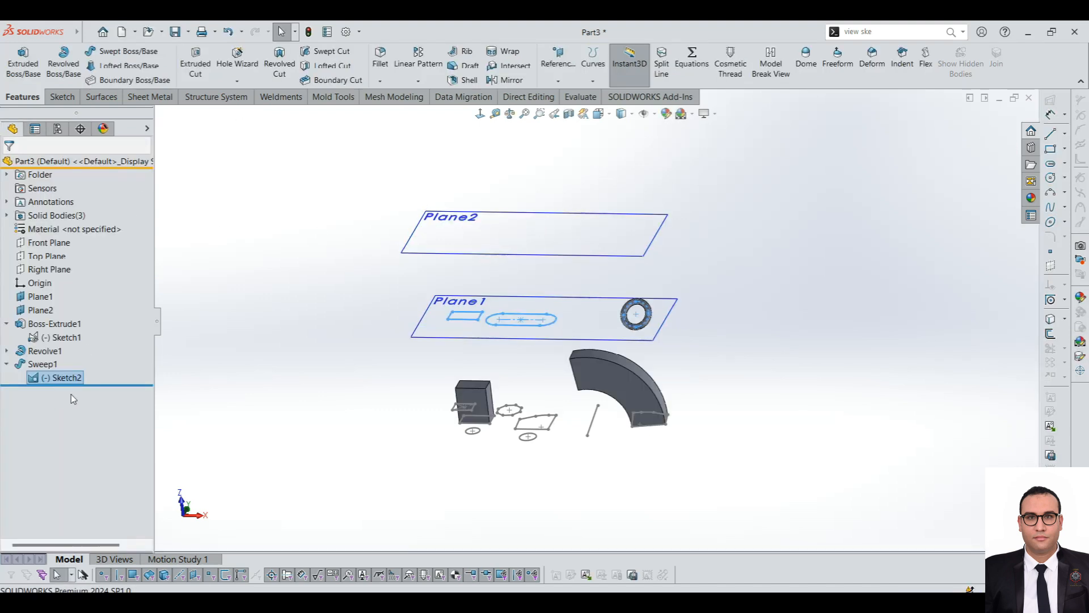
Change the sketch plane of Sketch2 from Plane1 to Plane2.
{"action": "right_click", "coordinate": [72, 376]}
{"action": "left_click", "coordinate": [98, 341]}
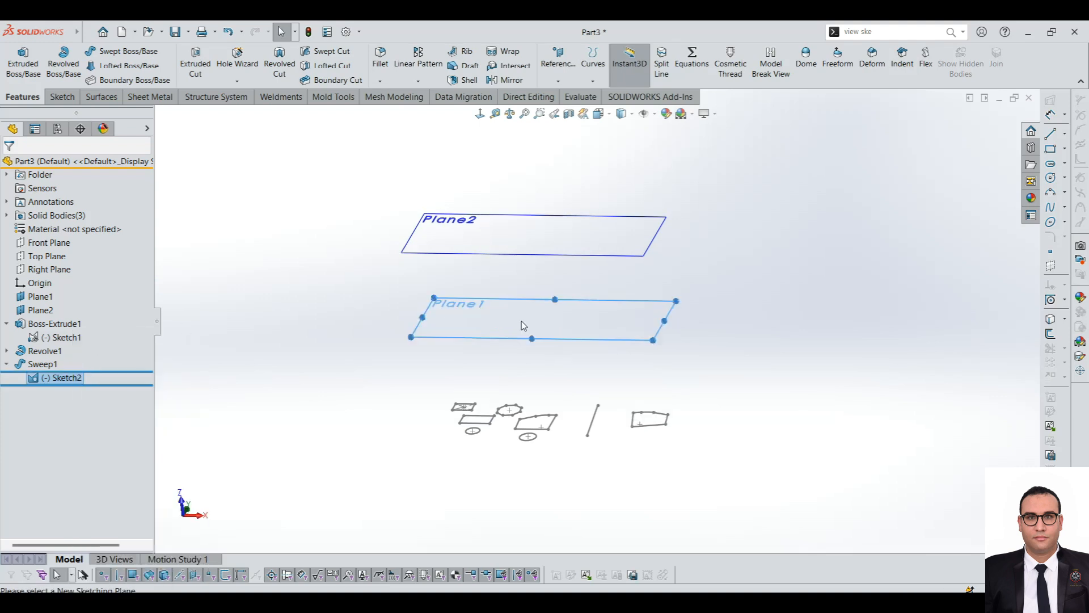
{"action": "left_click", "coordinate": [547, 238]}
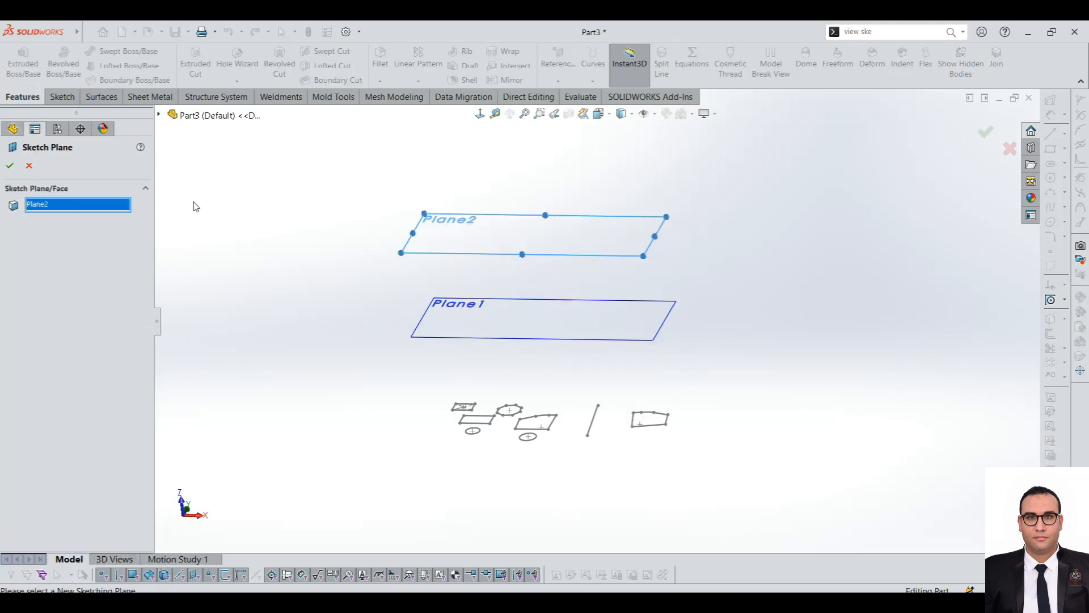
{"action": "left_click", "coordinate": [9, 165]}
{"action": "scroll", "coordinate": [590, 250], "scroll_direction": "down", "scroll_amount": 3}
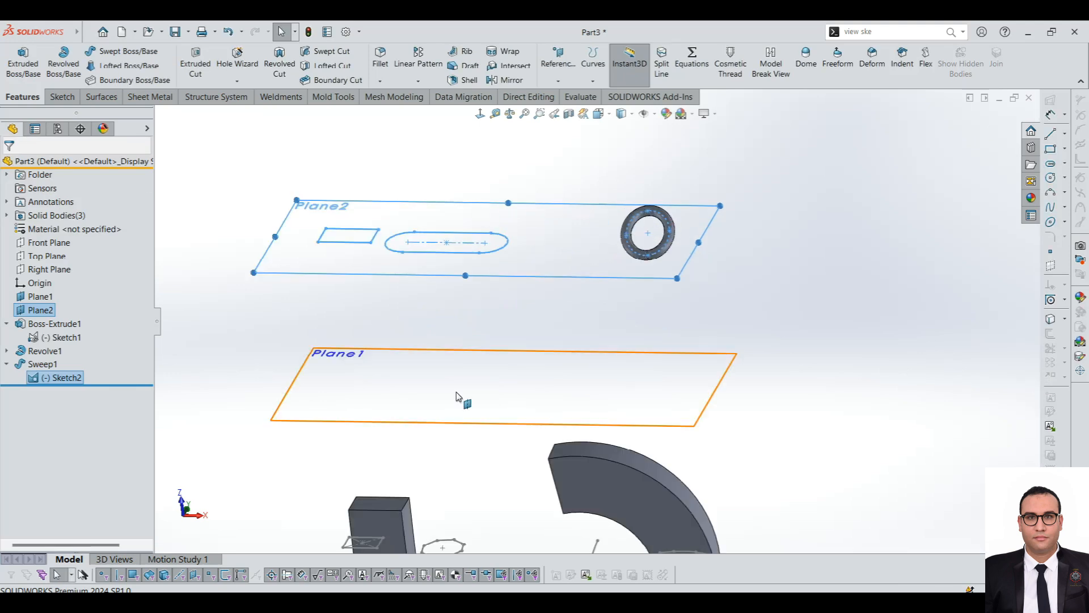
{"action": "scroll", "coordinate": [341, 369], "scroll_direction": "up", "scroll_amount": 3}
{"action": "left_click", "coordinate": [332, 379]}
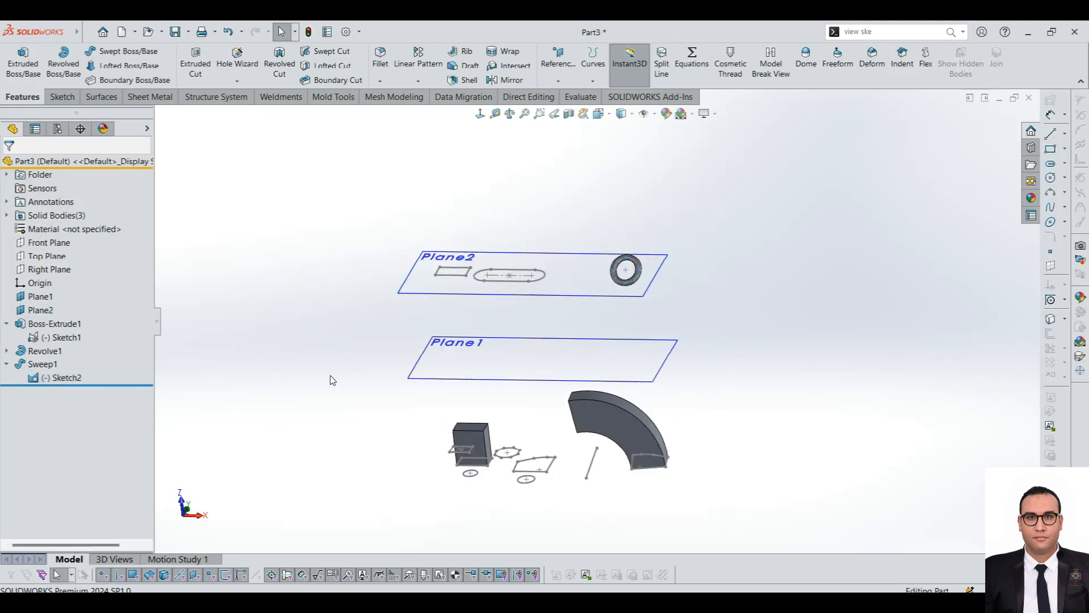
{"action": "middle_click_drag", "start_coordinate": [715, 420], "coordinate": [277, 306]}
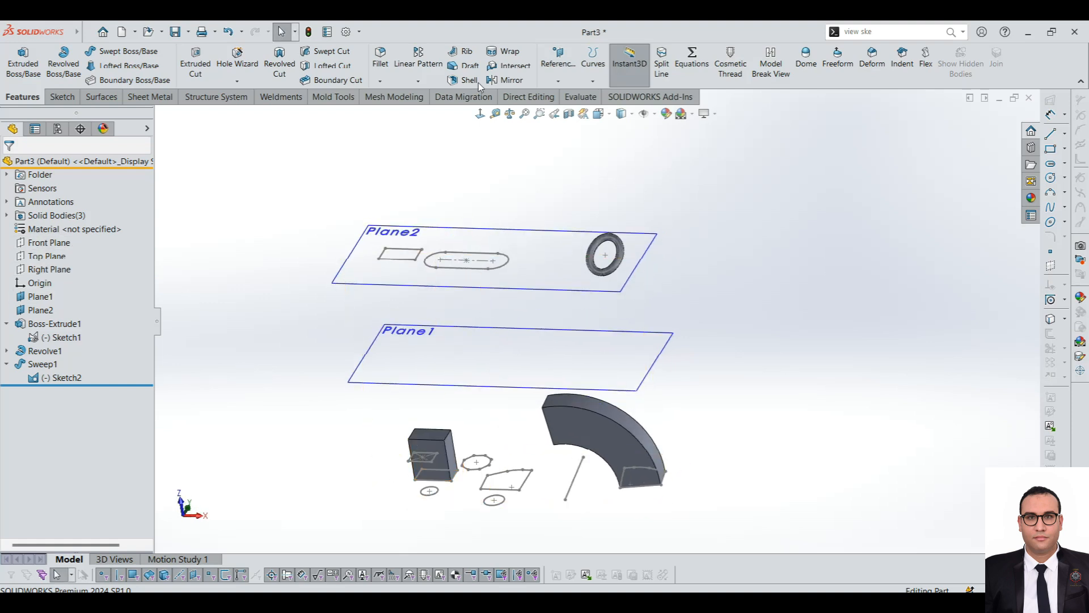
Begin a reference plane coincident with the lower corner point of Sketch1's arc-topped profile and perpendicular to Plane1.
{"action": "left_click", "coordinate": [567, 81]}
{"action": "left_click", "coordinate": [567, 93]}
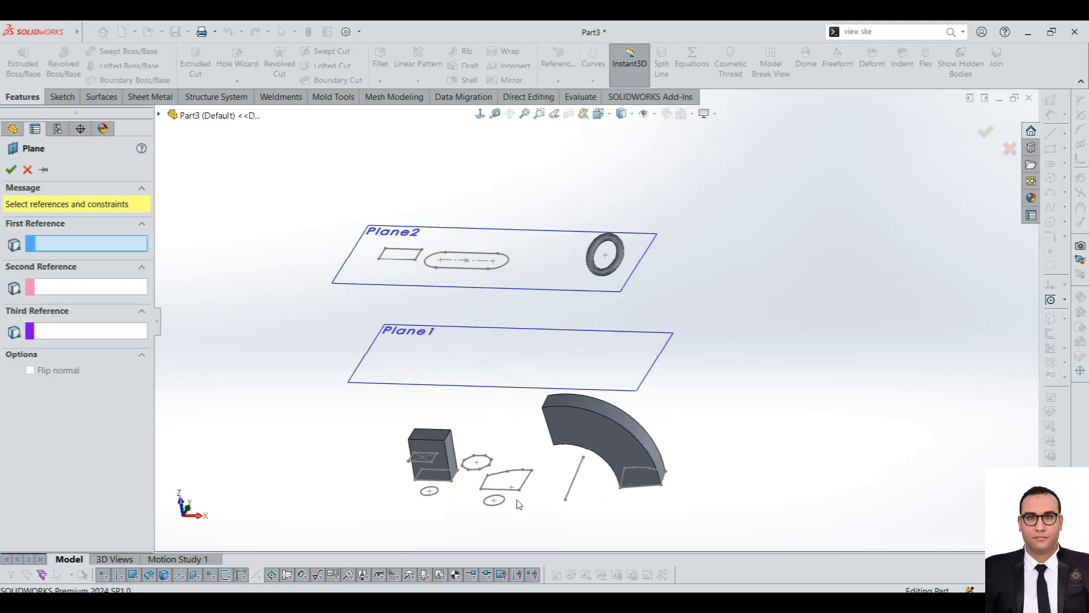
{"action": "left_click", "coordinate": [520, 490]}
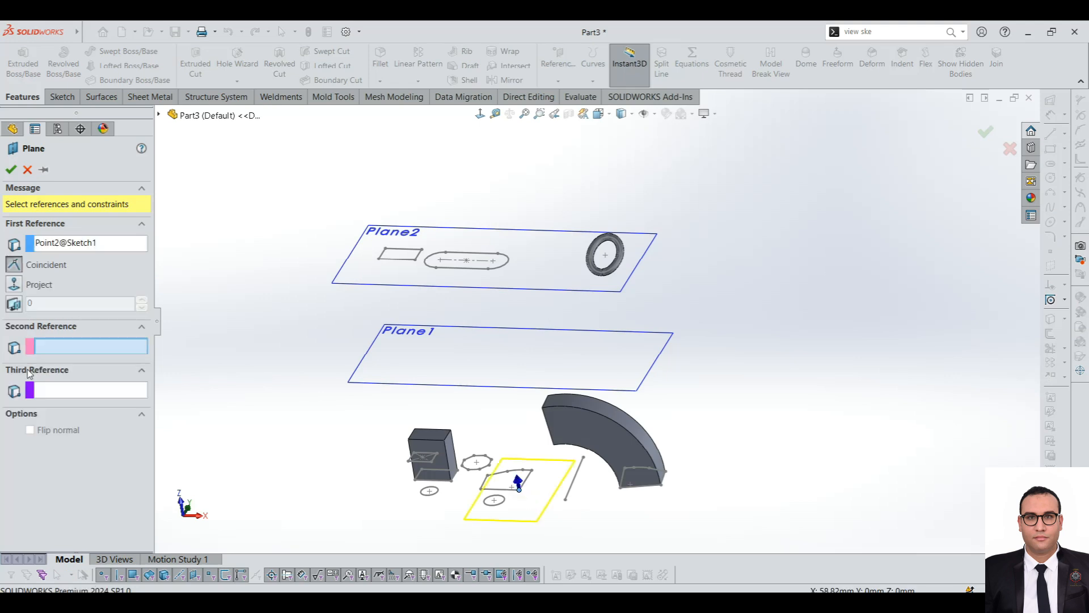
{"action": "left_click", "coordinate": [507, 359]}
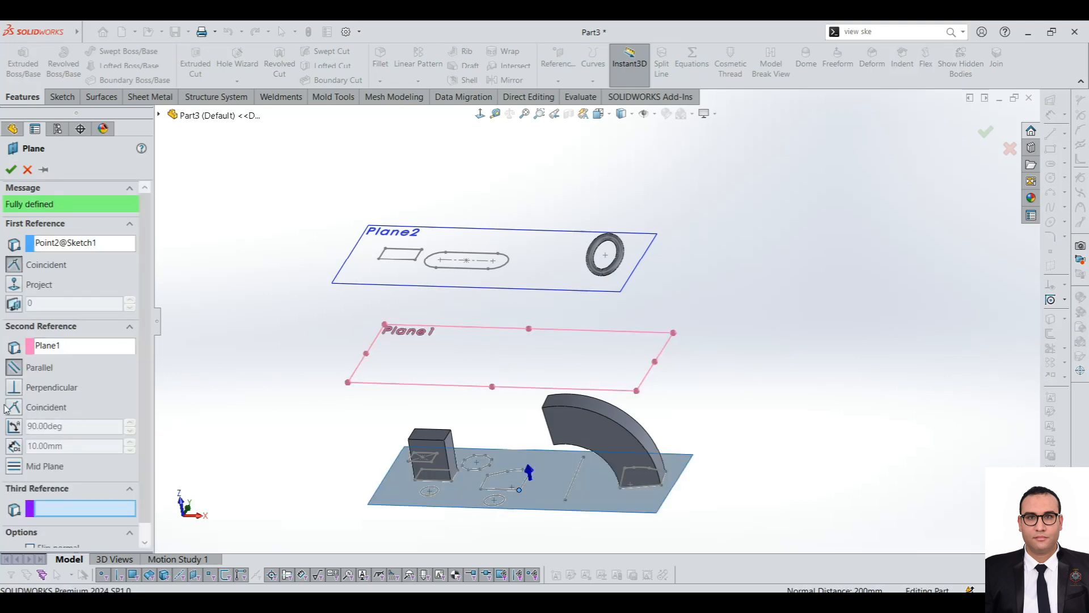
{"action": "left_click", "coordinate": [14, 388]}
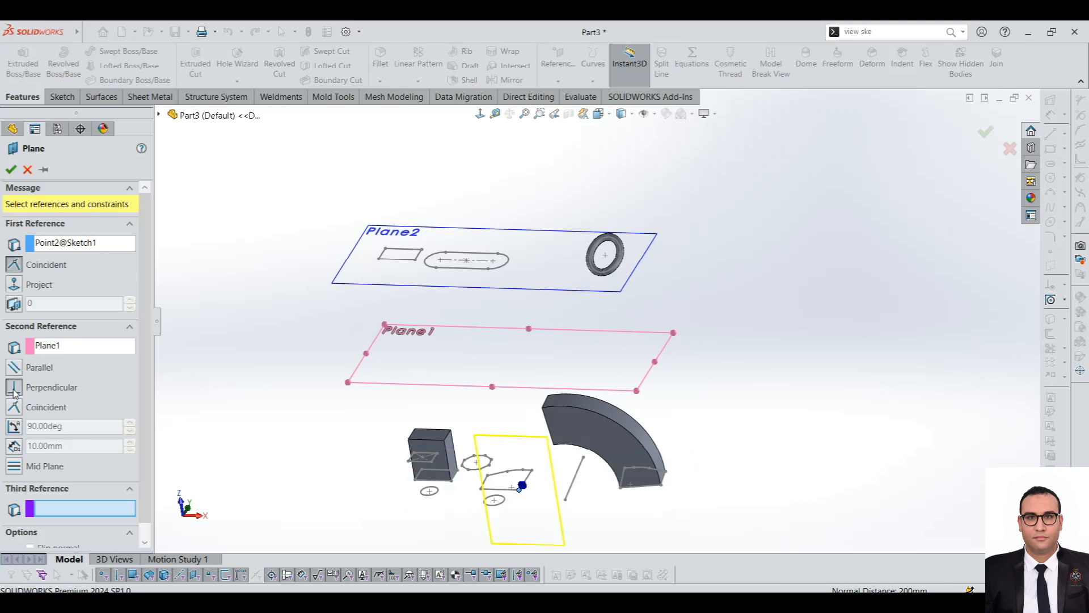
Add the profile's lower edge line as the third plane reference and remove the corner point from the first reference.
{"action": "scroll", "coordinate": [522, 457], "scroll_direction": "down", "scroll_amount": 2}
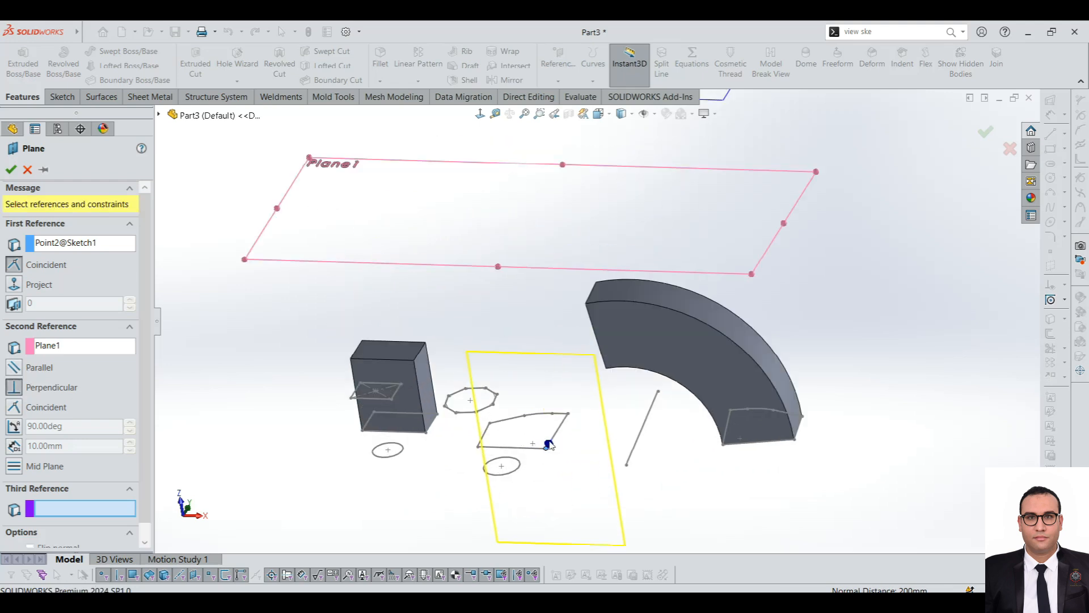
{"action": "scroll", "coordinate": [523, 457], "scroll_direction": "down", "scroll_amount": 2}
{"action": "middle_click_drag", "start_coordinate": [523, 458], "coordinate": [537, 457]}
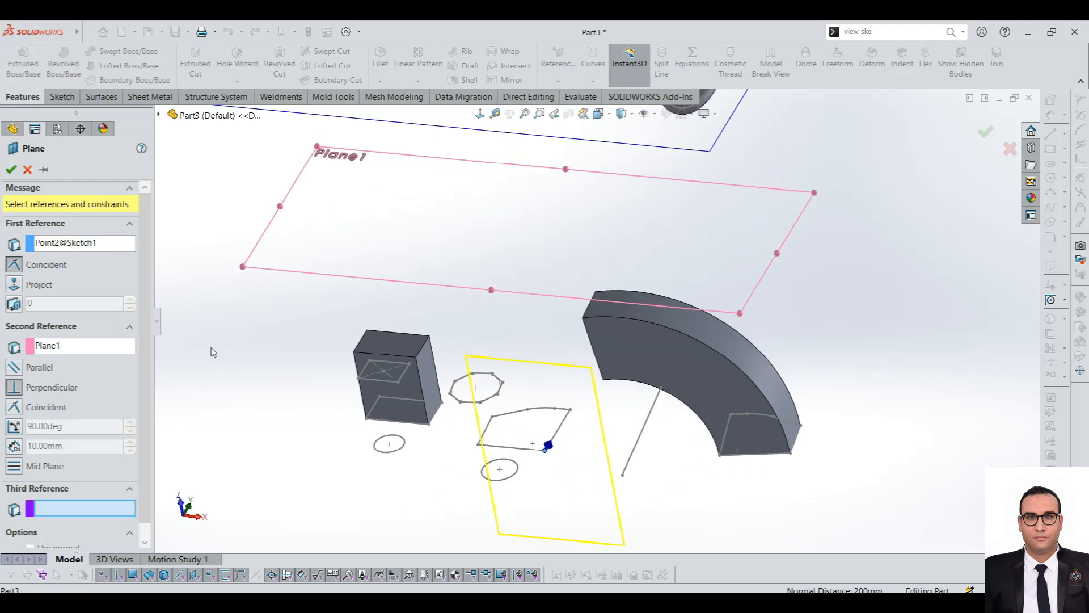
{"action": "left_click", "coordinate": [519, 448]}
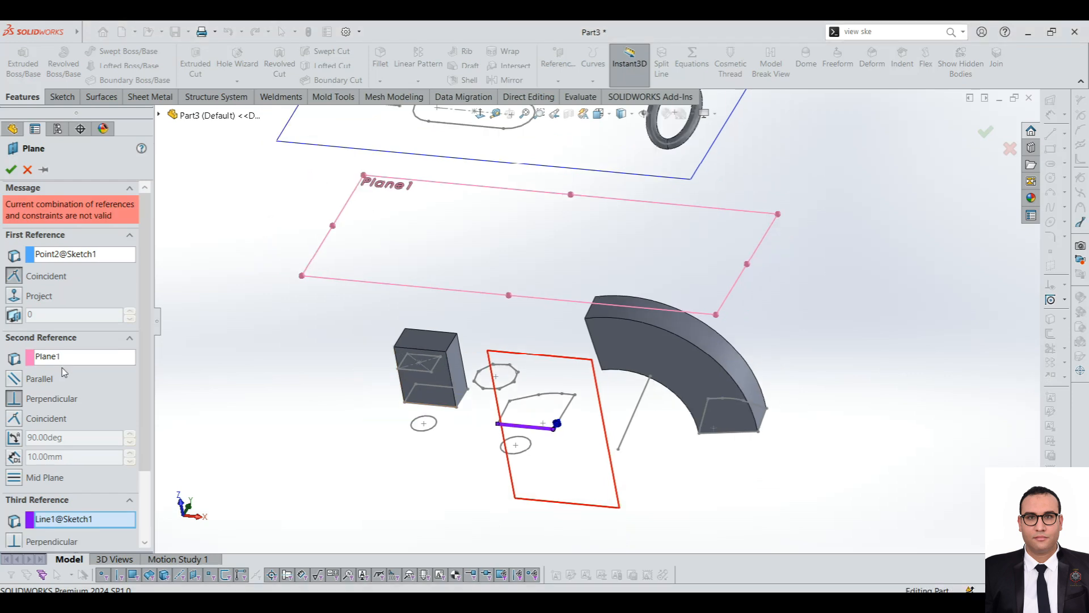
{"action": "right_click", "coordinate": [62, 261]}
{"action": "left_click", "coordinate": [91, 269]}
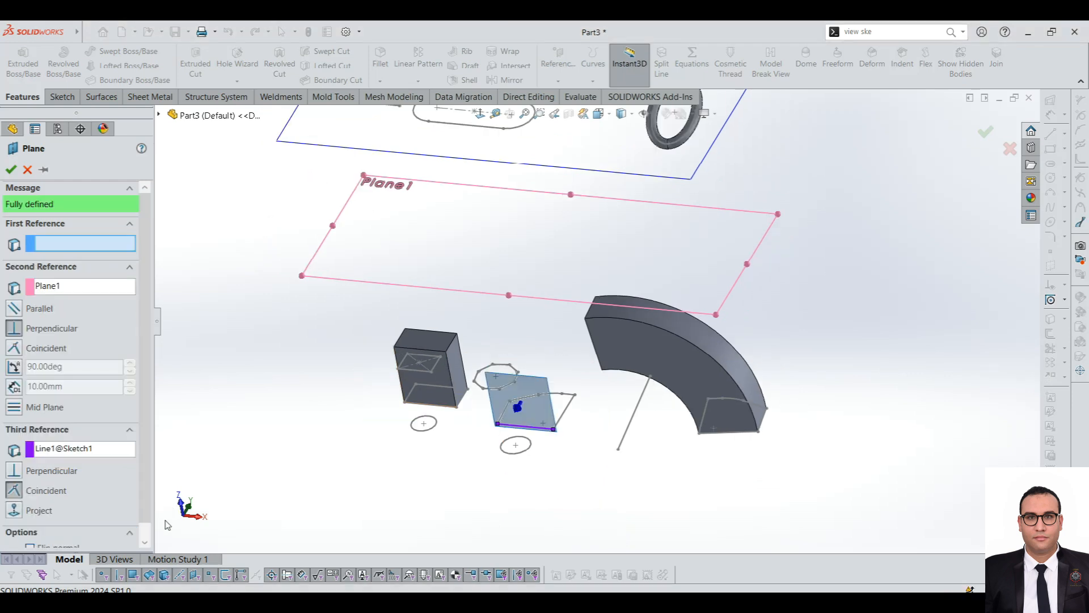
Check the plane preview and accept the new plane perpendicular to Plane1 through the profile's lower edge line.
{"action": "left_click", "coordinate": [65, 451]}
{"action": "scroll", "coordinate": [593, 321], "scroll_direction": "up", "scroll_amount": 3}
{"action": "scroll", "coordinate": [559, 372], "scroll_direction": "down", "scroll_amount": 4}
{"action": "mouse_move", "coordinate": [542, 385]}
{"action": "middle_mouse_down"}
{"action": "mouse_move", "coordinate": [466, 375]}
{"action": "mouse_move", "coordinate": [514, 405]}
{"action": "middle_mouse_up"}
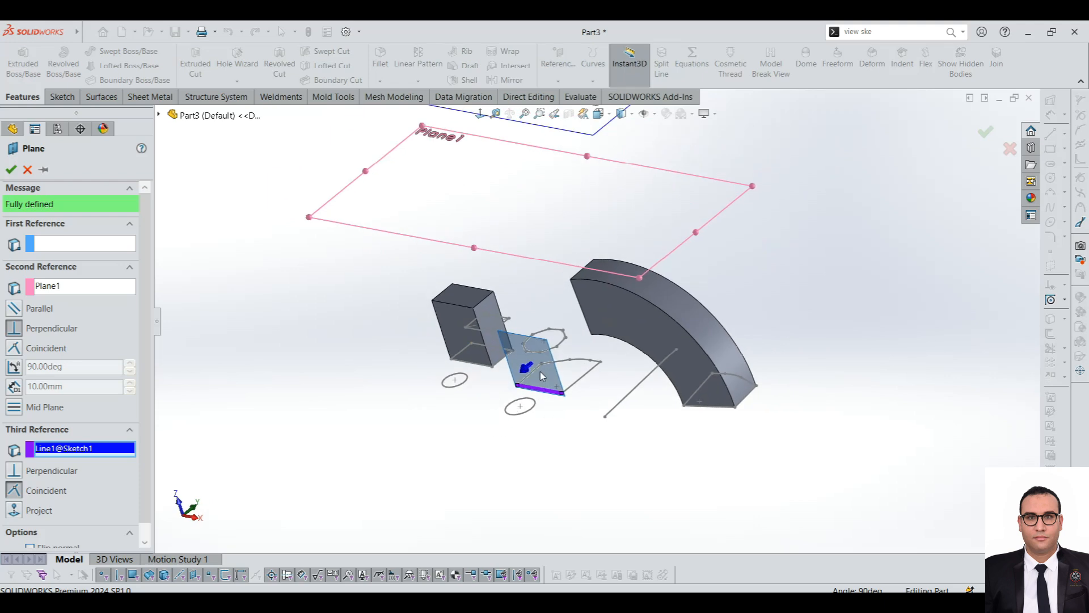
{"action": "middle_click_drag", "start_coordinate": [546, 413], "coordinate": [583, 355]}
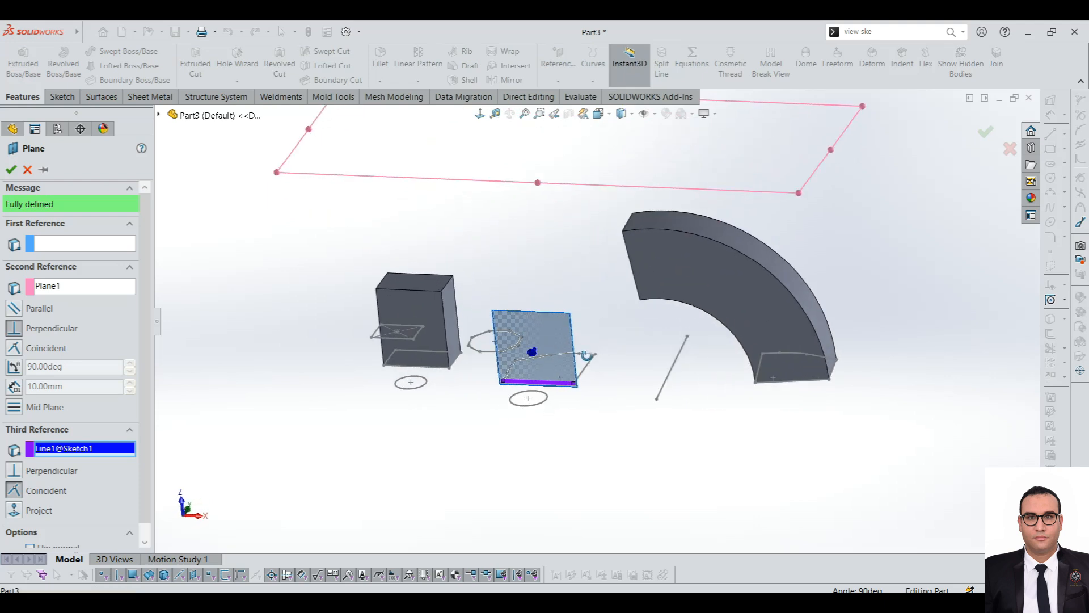
{"action": "scroll", "coordinate": [595, 323], "scroll_direction": "up", "scroll_amount": 4}
{"action": "scroll", "coordinate": [539, 154], "scroll_direction": "down", "scroll_amount": 3}
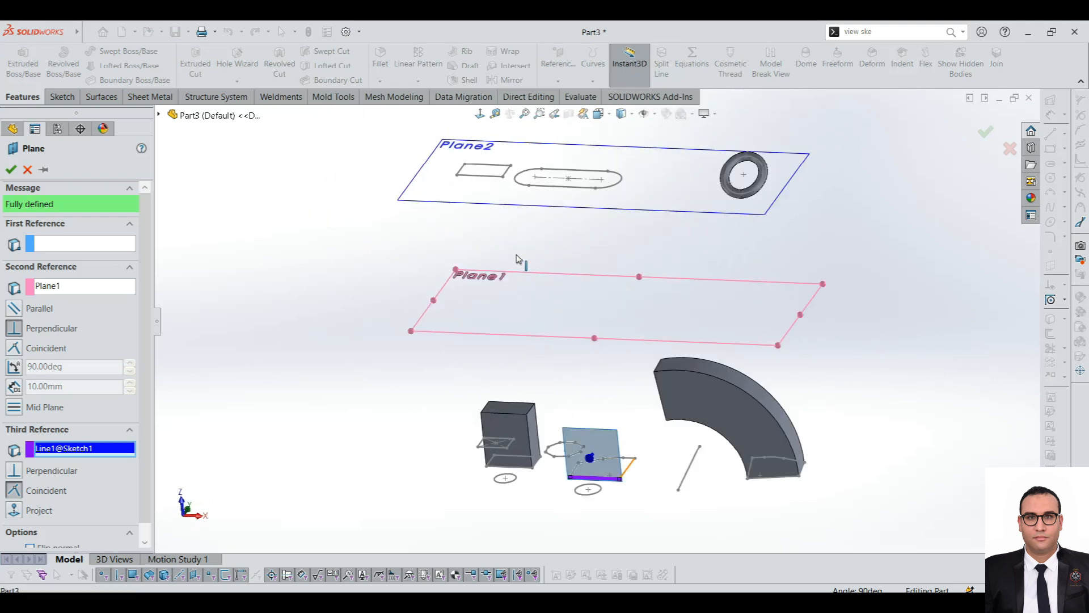
{"action": "left_click", "coordinate": [10, 169]}
{"action": "scroll", "coordinate": [658, 461], "scroll_direction": "down", "scroll_amount": 3}
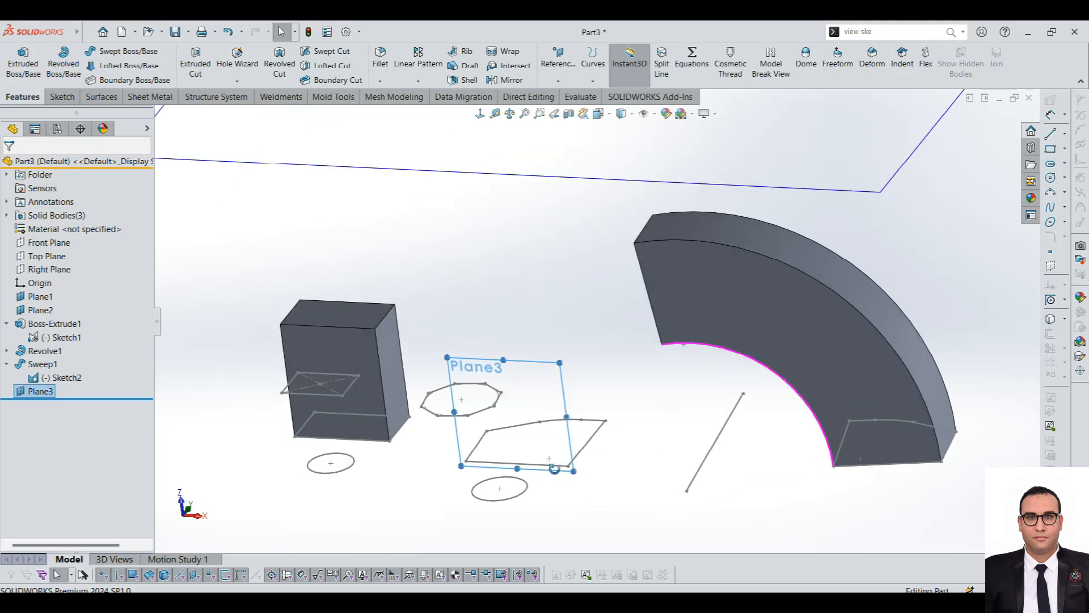
Sketch a slanted line on Plane3 rising from the right end of the arc-topped profile's lower edge.
{"action": "left_click", "coordinate": [60, 97]}
{"action": "left_click", "coordinate": [26, 61]}
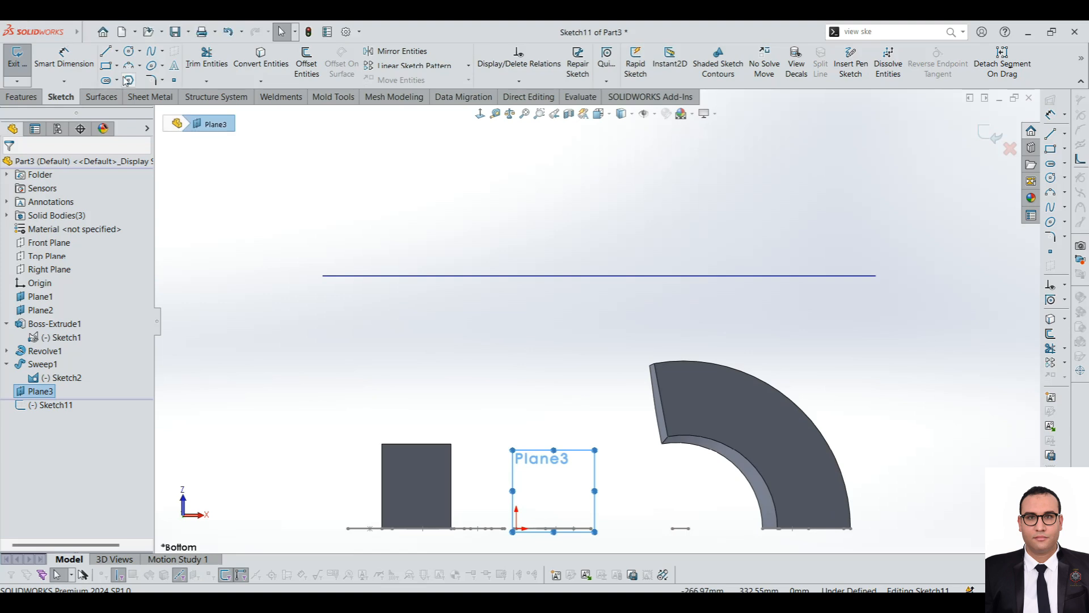
{"action": "left_click", "coordinate": [106, 53]}
{"action": "scroll", "coordinate": [593, 527], "scroll_direction": "down", "scroll_amount": 3}
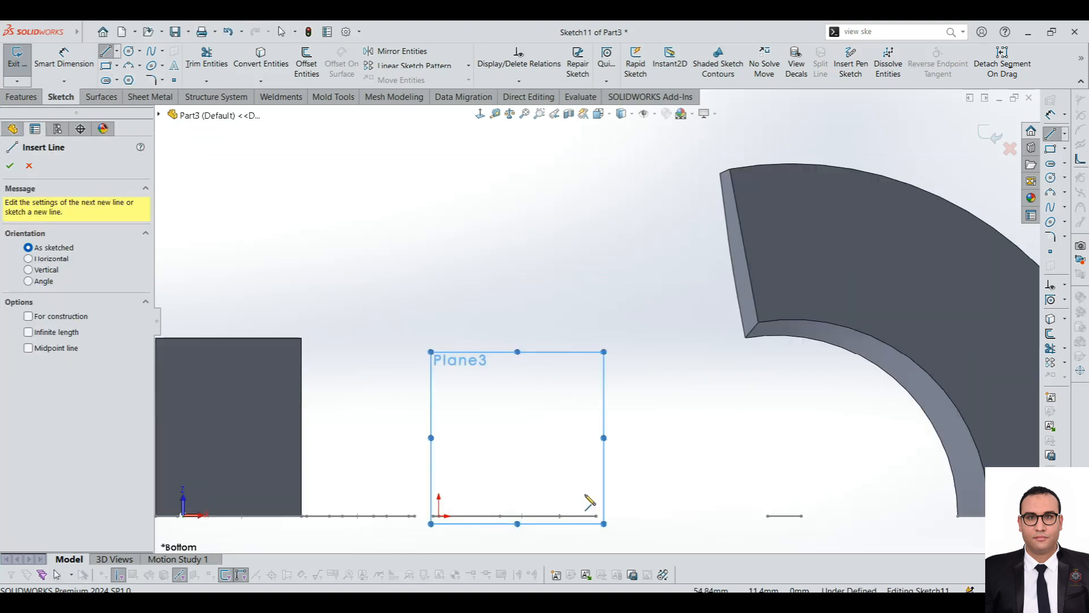
{"action": "left_click", "coordinate": [596, 515]}
{"action": "left_click", "coordinate": [518, 175]}
{"action": "scroll", "coordinate": [519, 180], "scroll_direction": "up", "scroll_amount": 3}
{"action": "key", "text": "Escape"}
{"action": "mouse_move", "coordinate": [528, 322]}
{"action": "middle_mouse_down"}
{"action": "mouse_move", "coordinate": [497, 455]}
{"action": "mouse_move", "coordinate": [511, 462]}
{"action": "mouse_move", "coordinate": [474, 379]}
{"action": "mouse_move", "coordinate": [469, 406]}
{"action": "middle_mouse_up"}
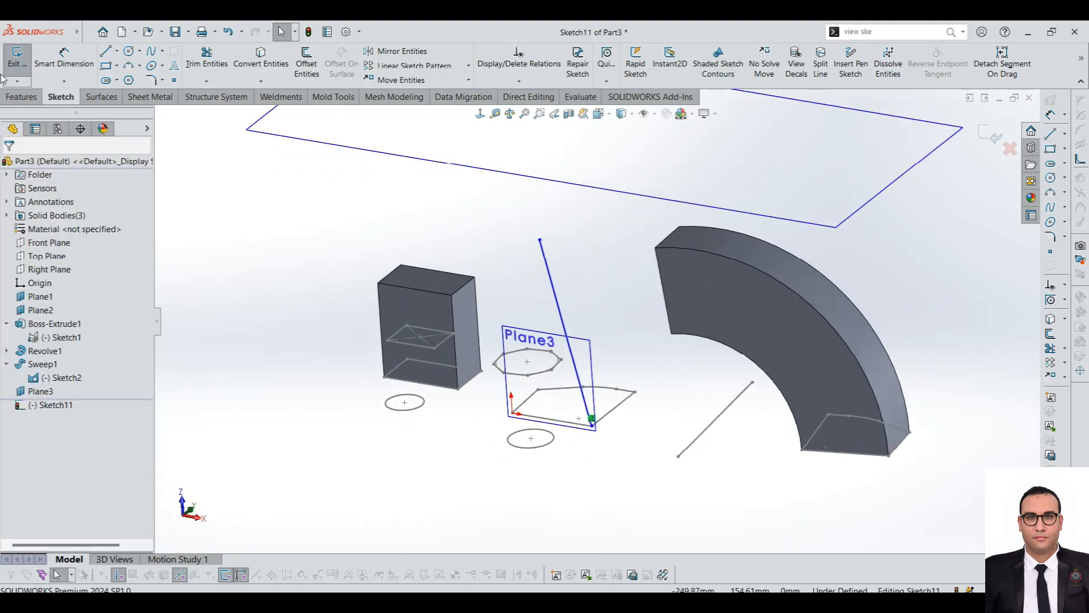
Begin a swept boss with the slanted line of Sketch11 as path and Sketch1 as profile.
{"action": "left_click", "coordinate": [22, 97]}
{"action": "left_click", "coordinate": [106, 59]}
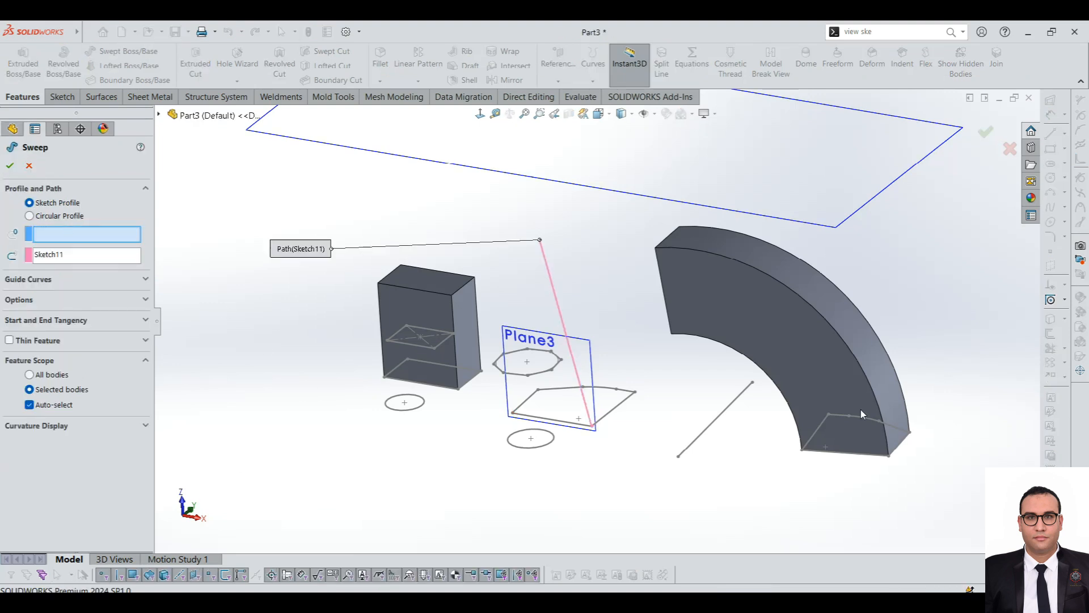
{"action": "left_click", "coordinate": [624, 410]}
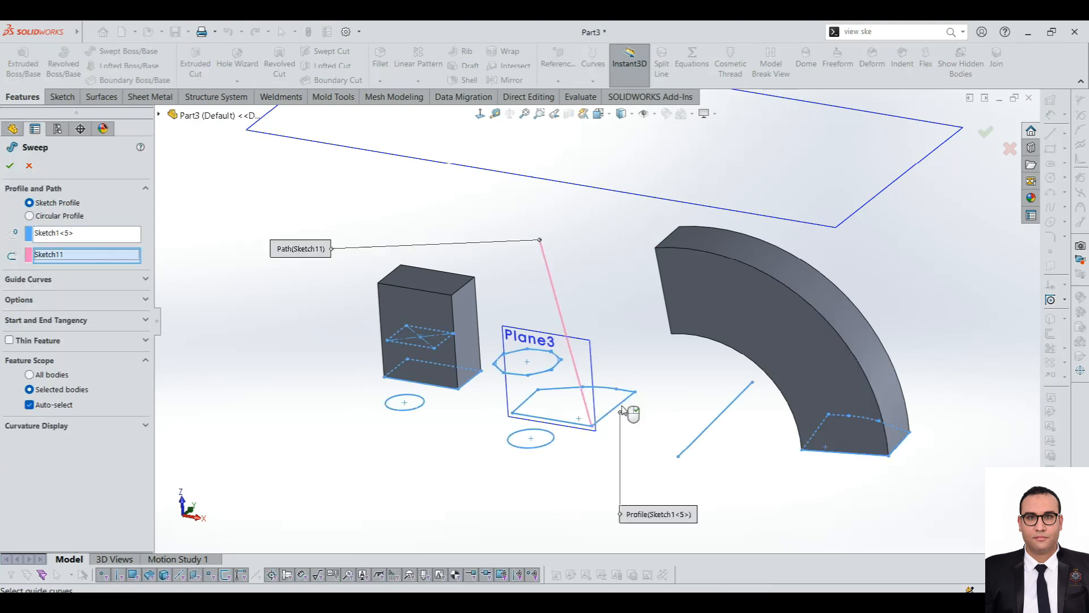
Clear the sweep path and assign the arc-topped closed loop to it with the SelectionManager.
{"action": "right_click", "coordinate": [81, 257]}
{"action": "left_click", "coordinate": [108, 274]}
{"action": "right_click", "coordinate": [94, 256]}
{"action": "left_click", "coordinate": [123, 278]}
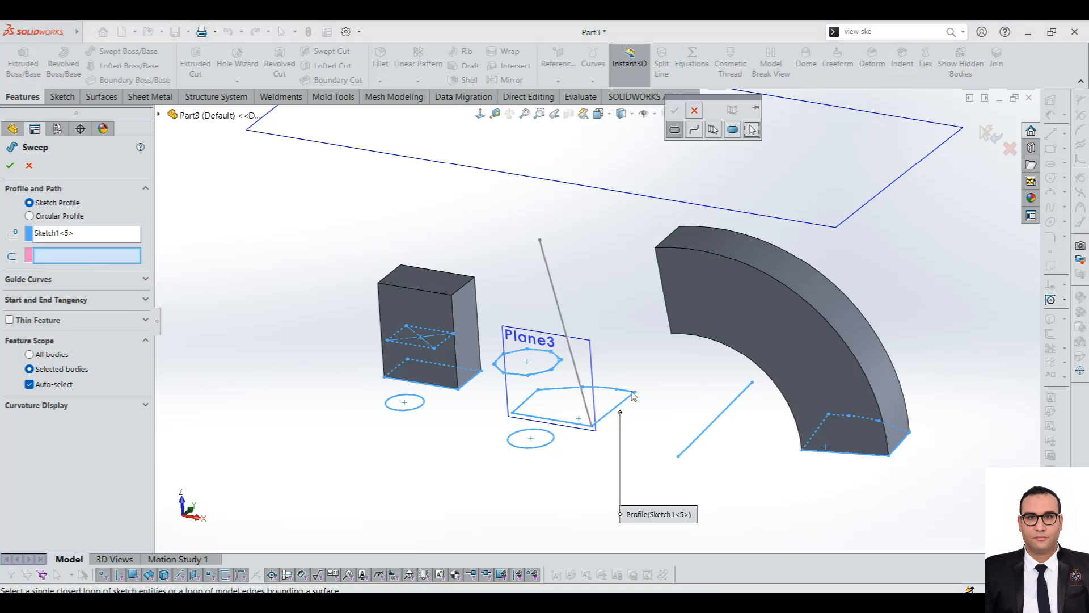
{"action": "left_click", "coordinate": [620, 408]}
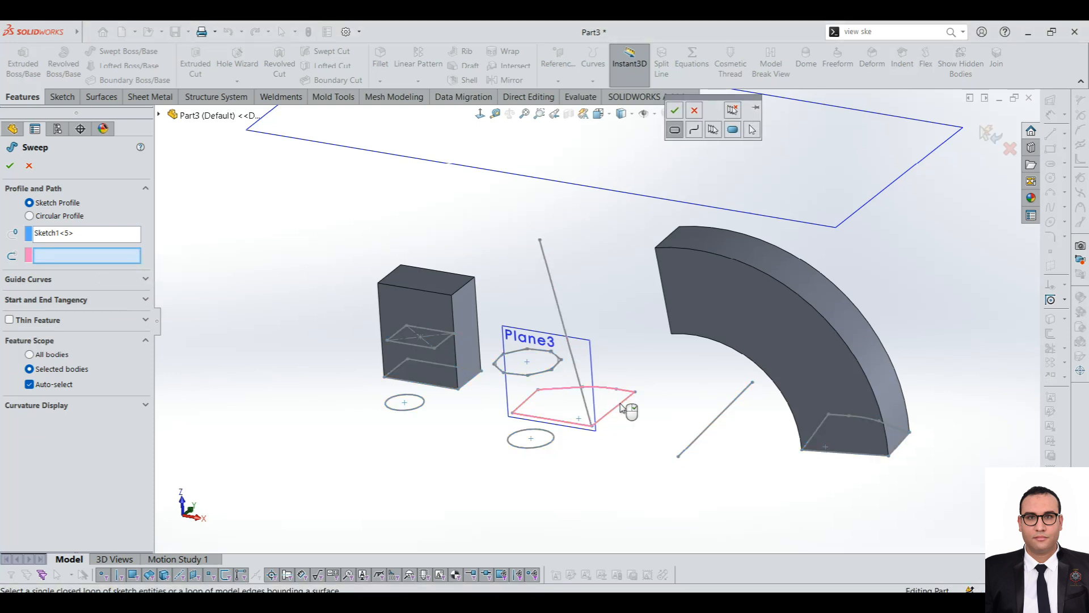
{"action": "left_click", "coordinate": [673, 110]}
Remove the closed loop from the sweep path and set the slanted line of Sketch11 as the path.
{"action": "scroll", "coordinate": [555, 513], "scroll_direction": "up", "scroll_amount": 1}
{"action": "left_click", "coordinate": [68, 237]}
{"action": "left_click", "coordinate": [64, 255]}
{"action": "right_click", "coordinate": [63, 255]}
{"action": "left_click", "coordinate": [97, 276]}
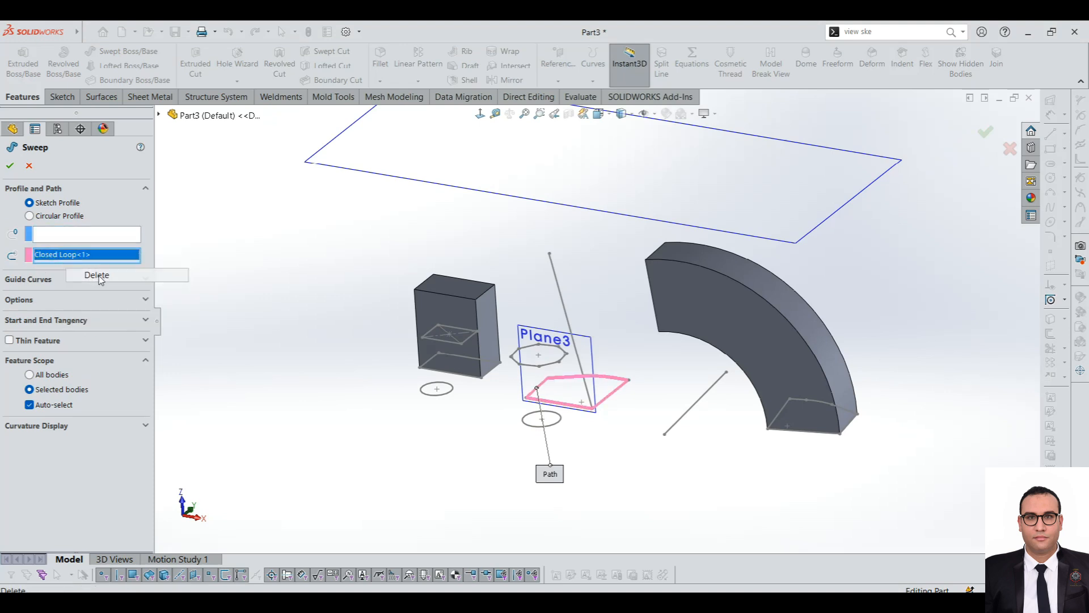
{"action": "left_click", "coordinate": [564, 296]}
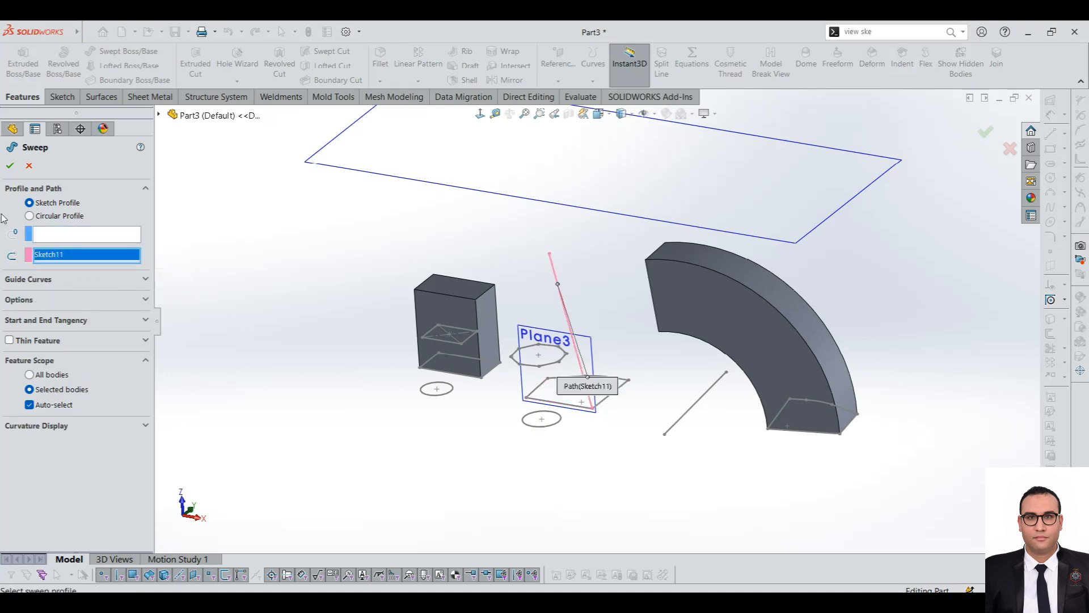
Set the arc-topped closed loop as the sweep profile with the SelectionManager, check the preview and accept the sweep.
{"action": "left_click", "coordinate": [48, 236]}
{"action": "right_click", "coordinate": [49, 236]}
{"action": "left_click", "coordinate": [101, 255]}
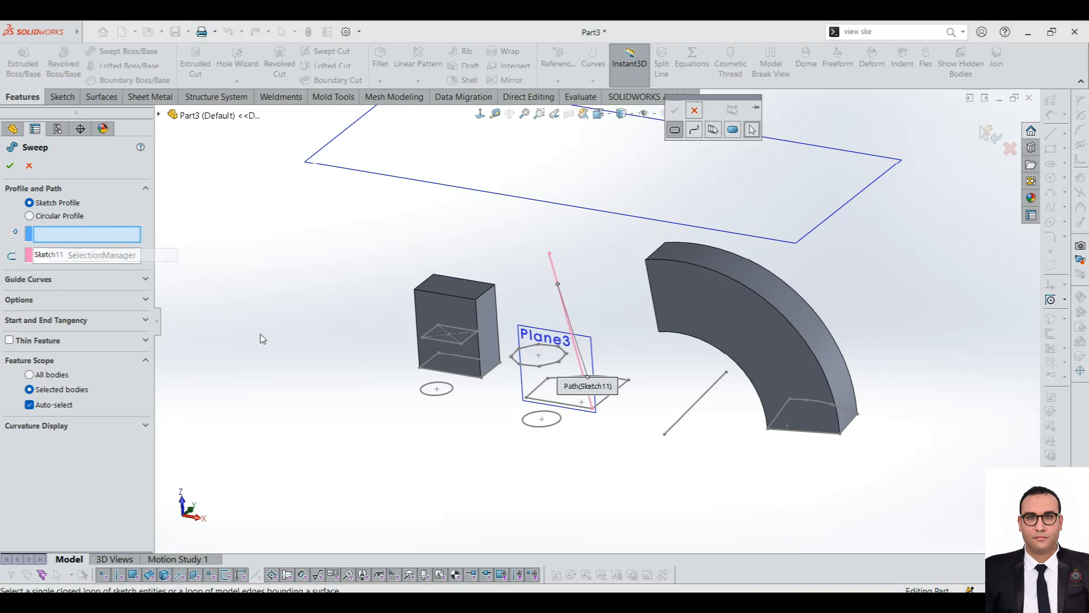
{"action": "scroll", "coordinate": [621, 386], "scroll_direction": "down", "scroll_amount": 5}
{"action": "left_click", "coordinate": [616, 379]}
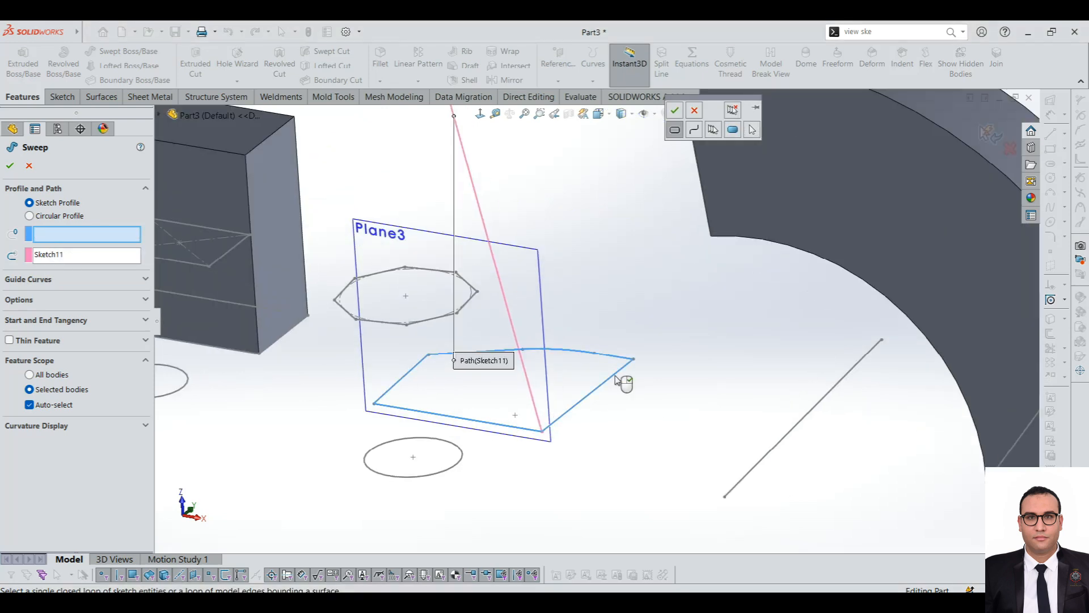
{"action": "scroll", "coordinate": [622, 382], "scroll_direction": "up", "scroll_amount": 5}
{"action": "right_click", "coordinate": [620, 227]}
{"action": "scroll", "coordinate": [601, 299], "scroll_direction": "up", "scroll_amount": 3}
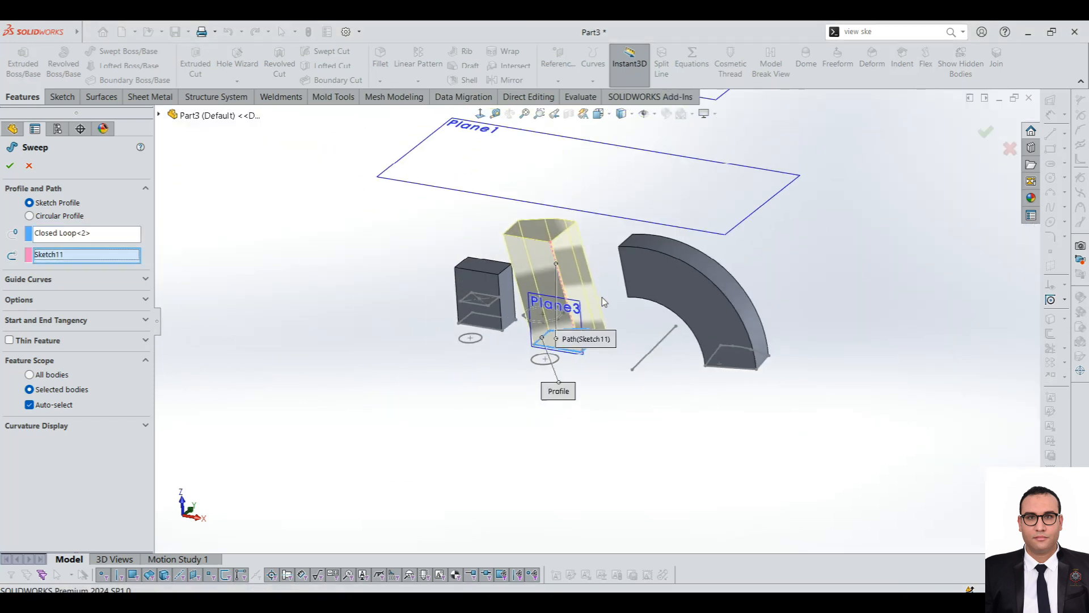
{"action": "scroll", "coordinate": [543, 273], "scroll_direction": "down", "scroll_amount": 3}
{"action": "middle_click_drag", "start_coordinate": [543, 272], "coordinate": [574, 311]}
{"action": "scroll", "coordinate": [547, 315], "scroll_direction": "up", "scroll_amount": 3}
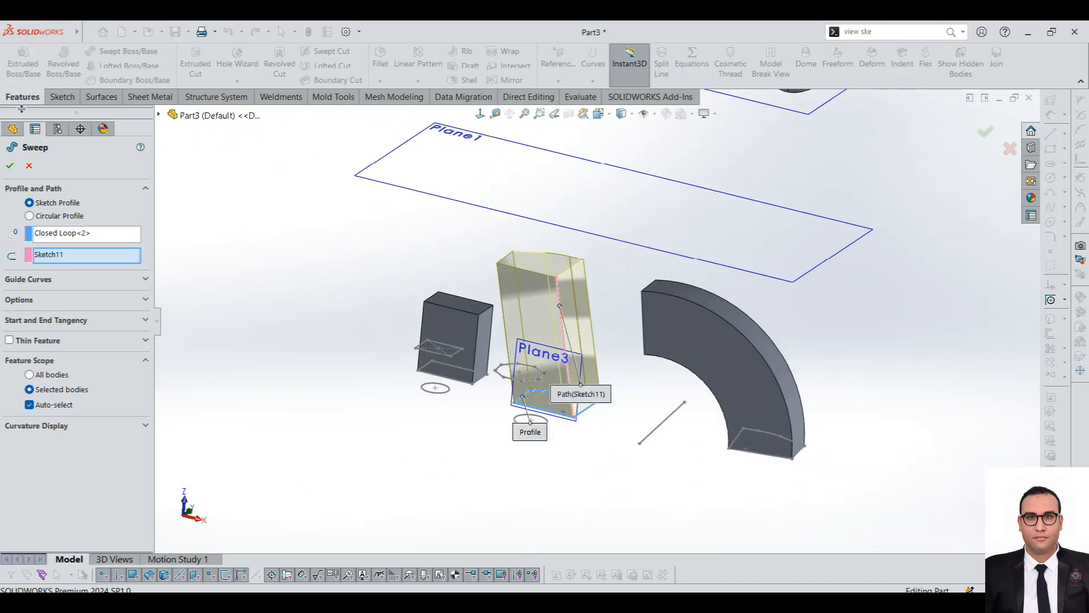
{"action": "left_click", "coordinate": [9, 165]}
{"action": "scroll", "coordinate": [536, 304], "scroll_direction": "down", "scroll_amount": 4}
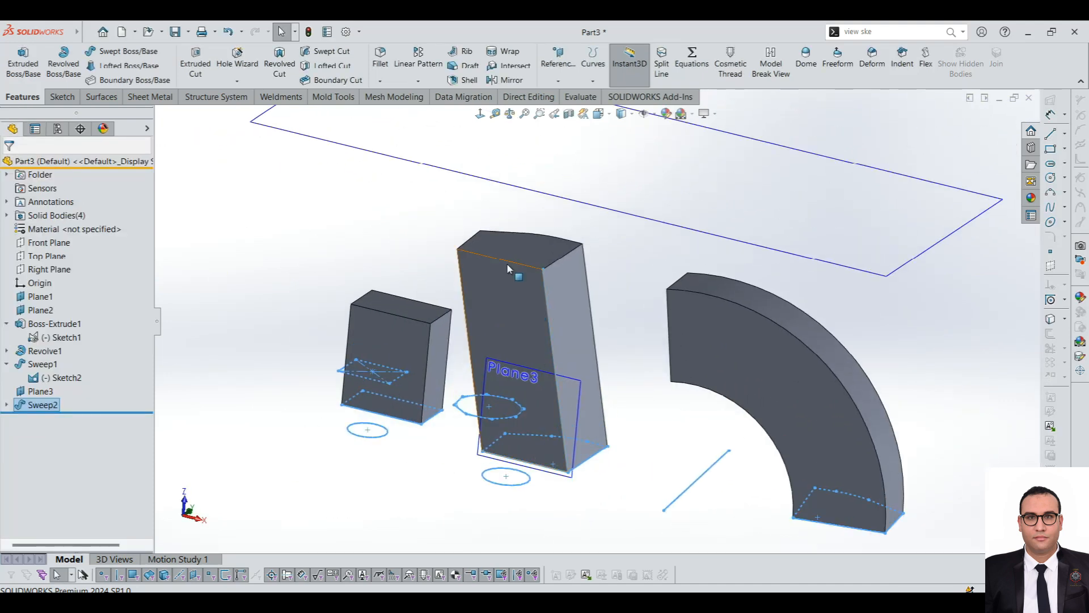
{"action": "key", "text": "Escape"}
Inspect the slanted sweep, open its definition to examine the start and end tangency options, and cancel without changes.
{"action": "scroll", "coordinate": [607, 291], "scroll_direction": "up", "scroll_amount": 3}
{"action": "scroll", "coordinate": [564, 313], "scroll_direction": "down", "scroll_amount": 3}
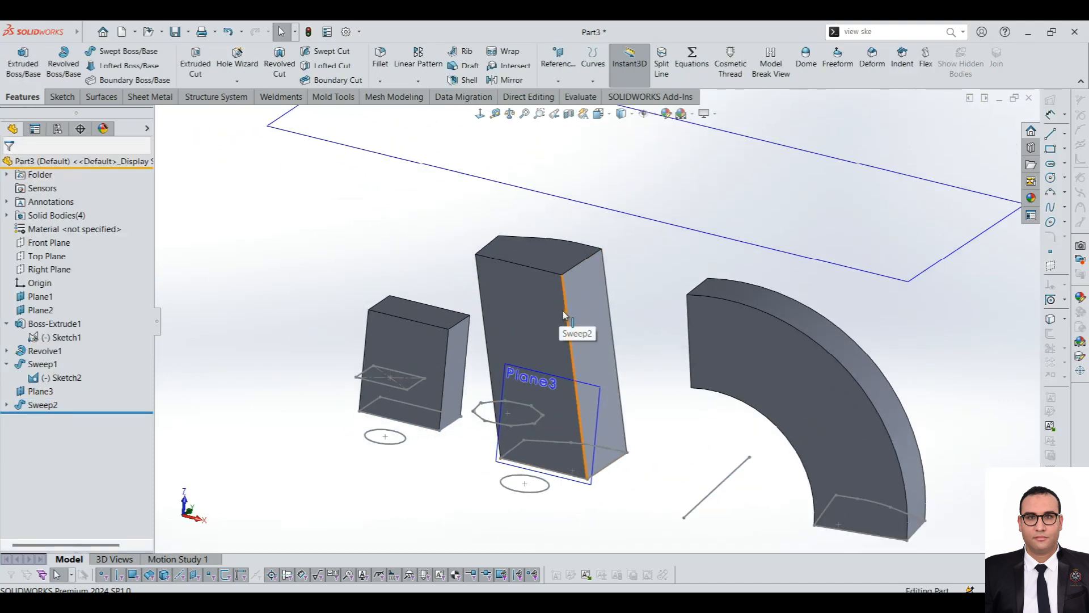
{"action": "scroll", "coordinate": [565, 323], "scroll_direction": "up", "scroll_amount": 3}
{"action": "scroll", "coordinate": [596, 355], "scroll_direction": "down", "scroll_amount": 2}
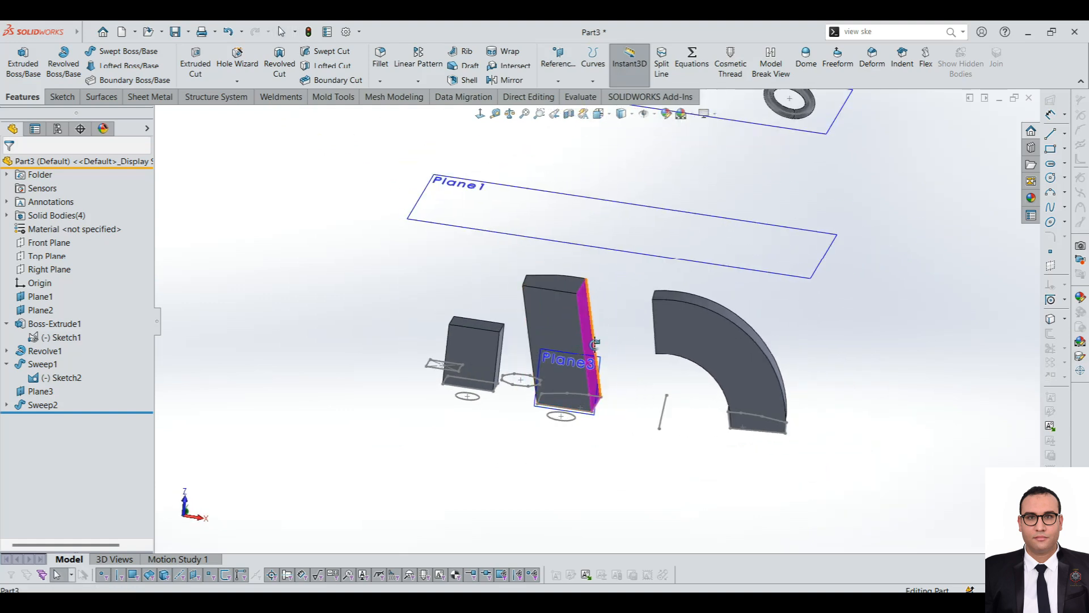
{"action": "left_click", "coordinate": [42, 405]}
{"action": "left_click", "coordinate": [48, 369]}
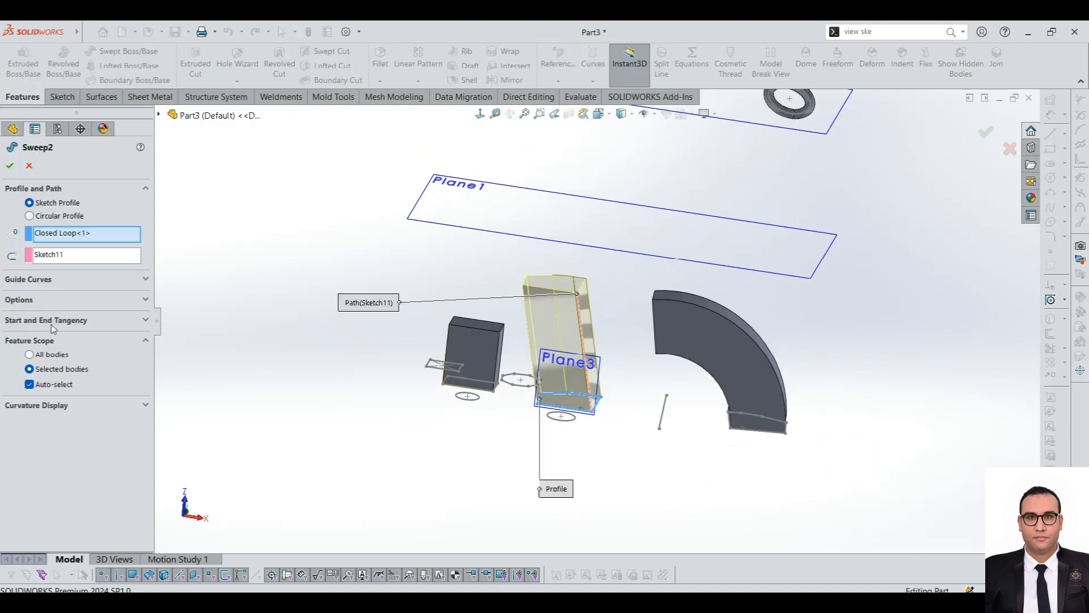
{"action": "left_click", "coordinate": [73, 321]}
{"action": "left_click", "coordinate": [73, 321]}
{"action": "left_click", "coordinate": [74, 322]}
{"action": "left_click", "coordinate": [76, 348]}
{"action": "left_click", "coordinate": [77, 351]}
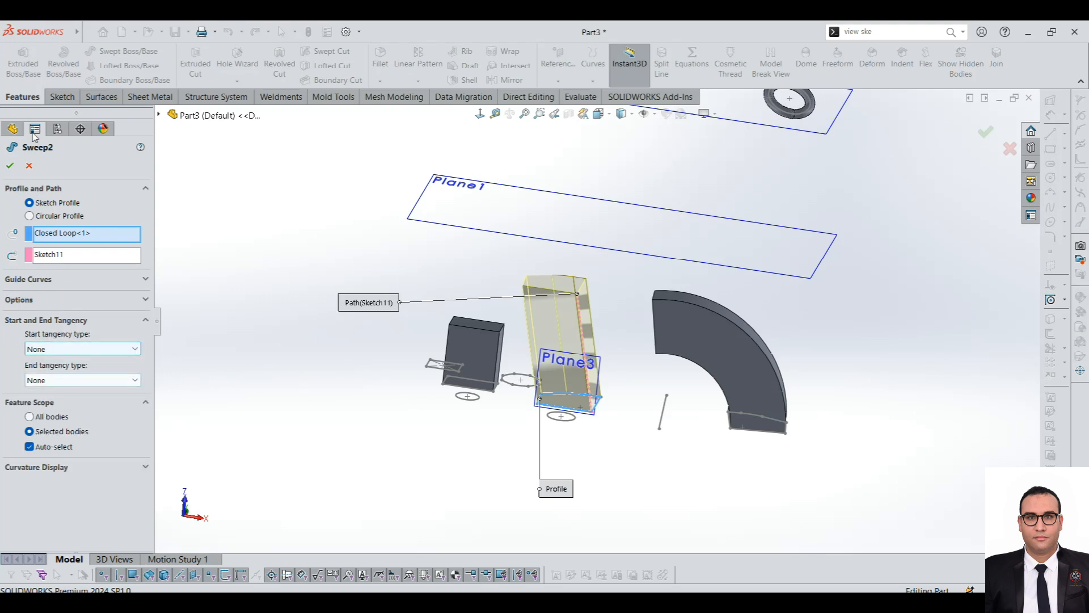
{"action": "left_click", "coordinate": [29, 165]}
{"action": "middle_click_drag", "start_coordinate": [597, 261], "coordinate": [545, 323]}
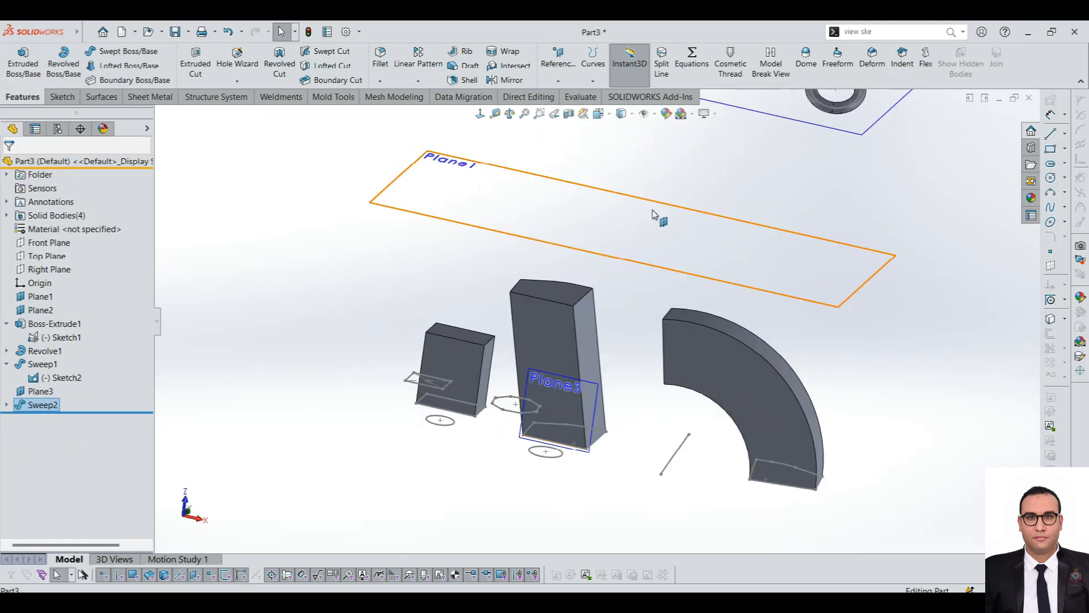
{"action": "scroll", "coordinate": [652, 214], "scroll_direction": "up", "scroll_amount": 3}
{"action": "mouse_move", "coordinate": [25, 35]}
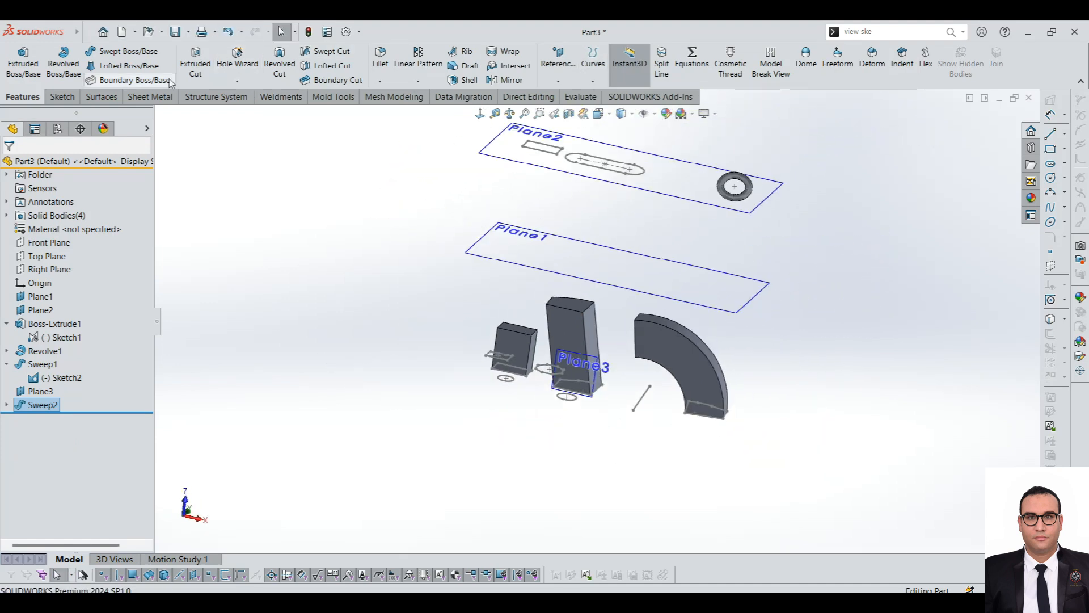
{"action": "middle_click_drag", "start_coordinate": [624, 216], "coordinate": [572, 287]}
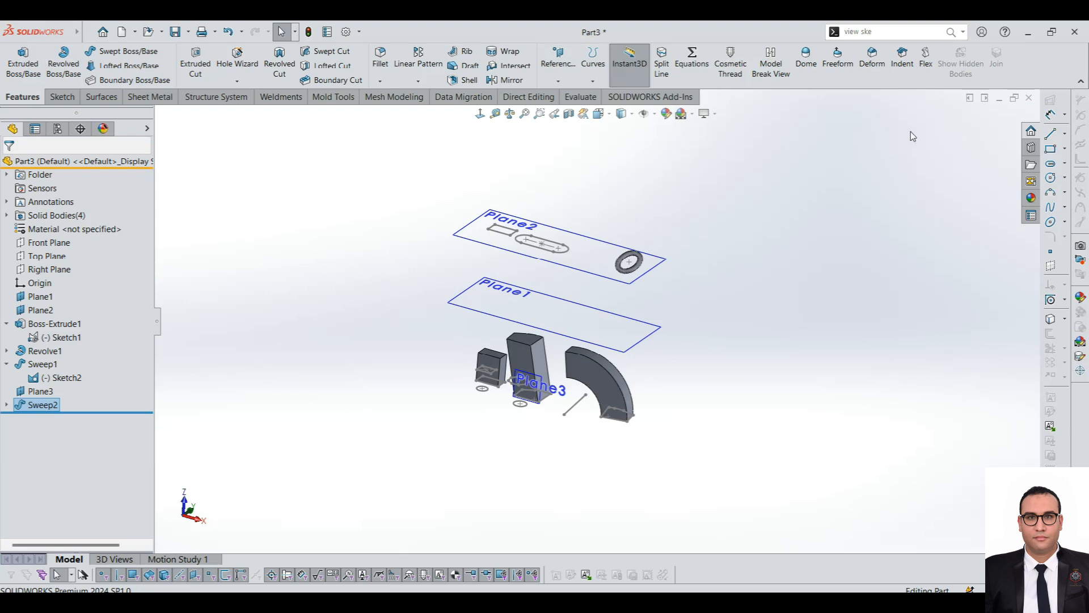
{"action": "left_click", "coordinate": [53, 98]}
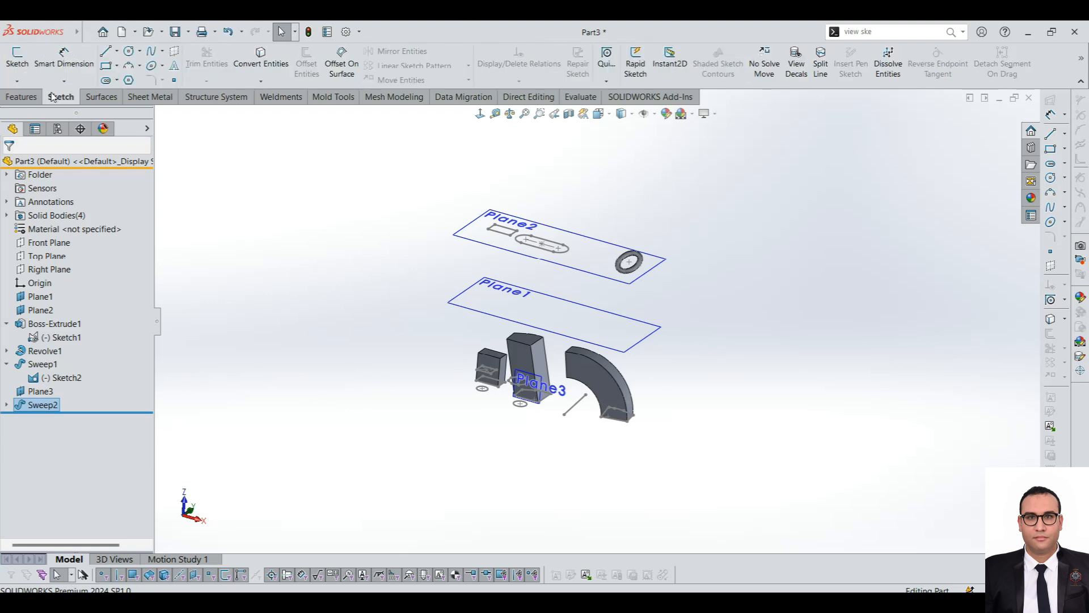
{"action": "left_click", "coordinate": [19, 82]}
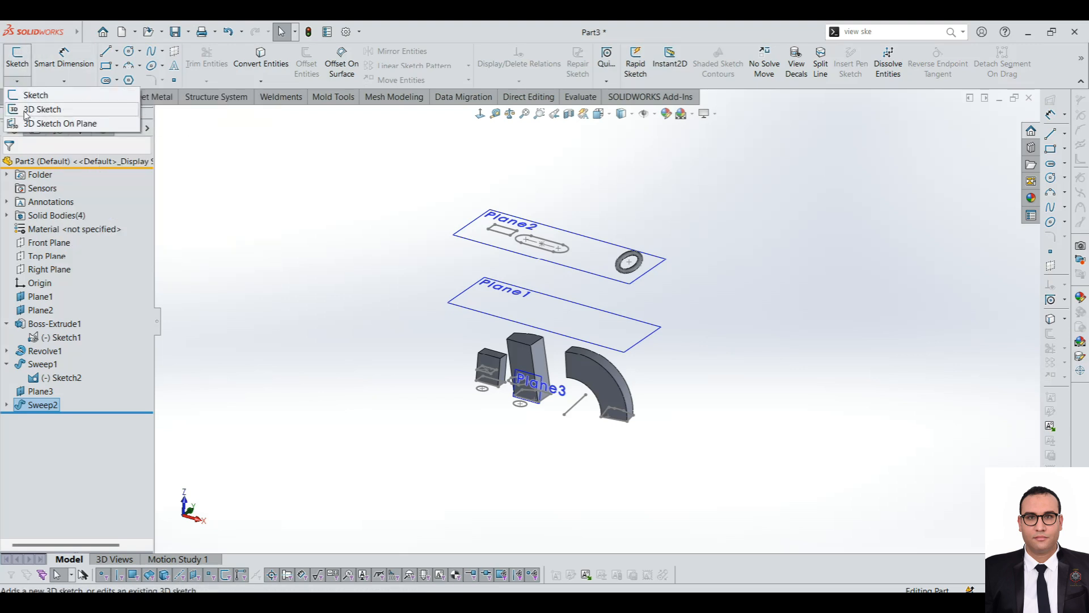
{"action": "left_click", "coordinate": [287, 101]}
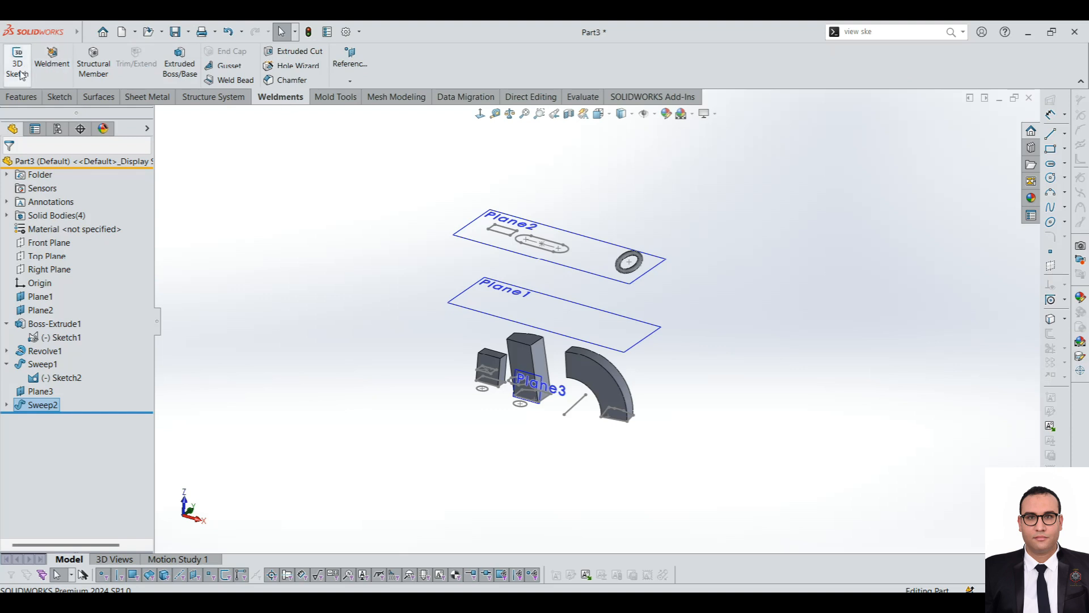
{"action": "mouse_move", "coordinate": [9, 37]}
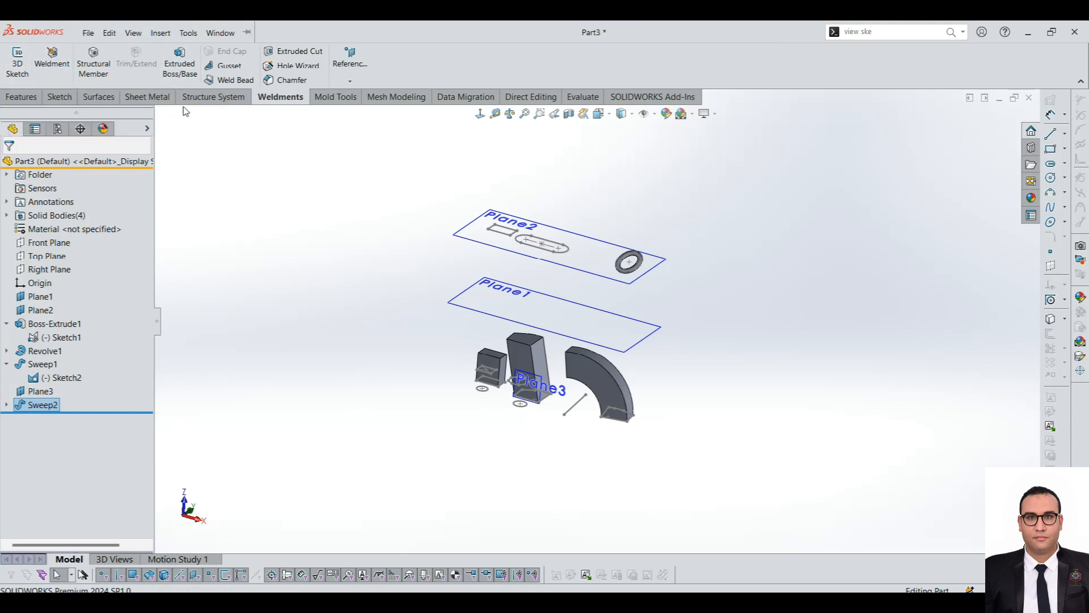
{"action": "left_click", "coordinate": [88, 33]}
{"action": "left_click", "coordinate": [390, 202]}
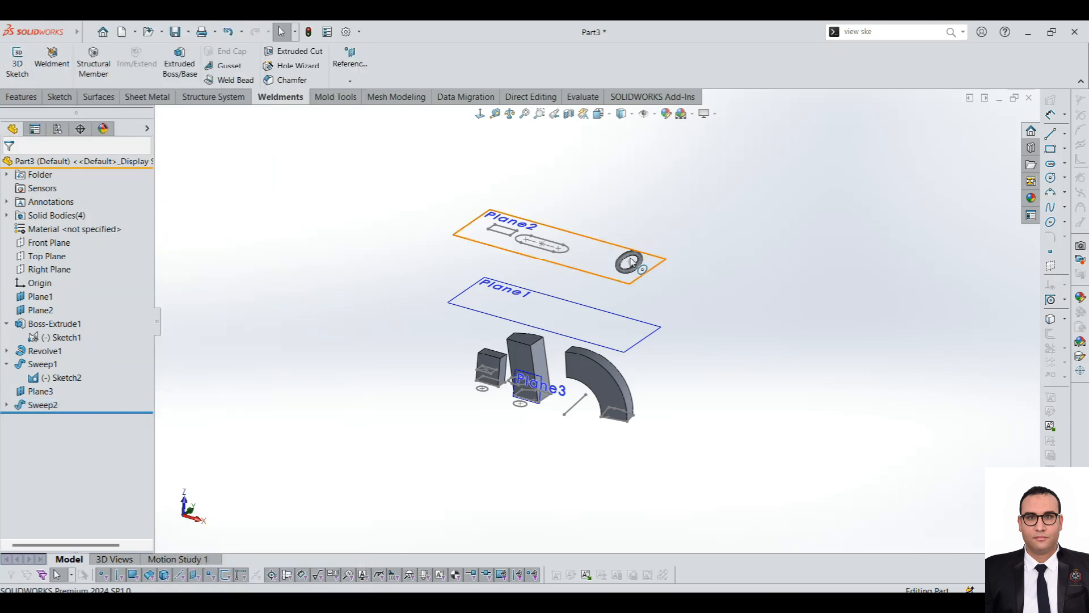
{"action": "scroll", "coordinate": [654, 282], "scroll_direction": "down", "scroll_amount": 3}
{"action": "scroll", "coordinate": [609, 340], "scroll_direction": "up", "scroll_amount": 2}
{"action": "scroll", "coordinate": [521, 323], "scroll_direction": "down", "scroll_amount": 1}
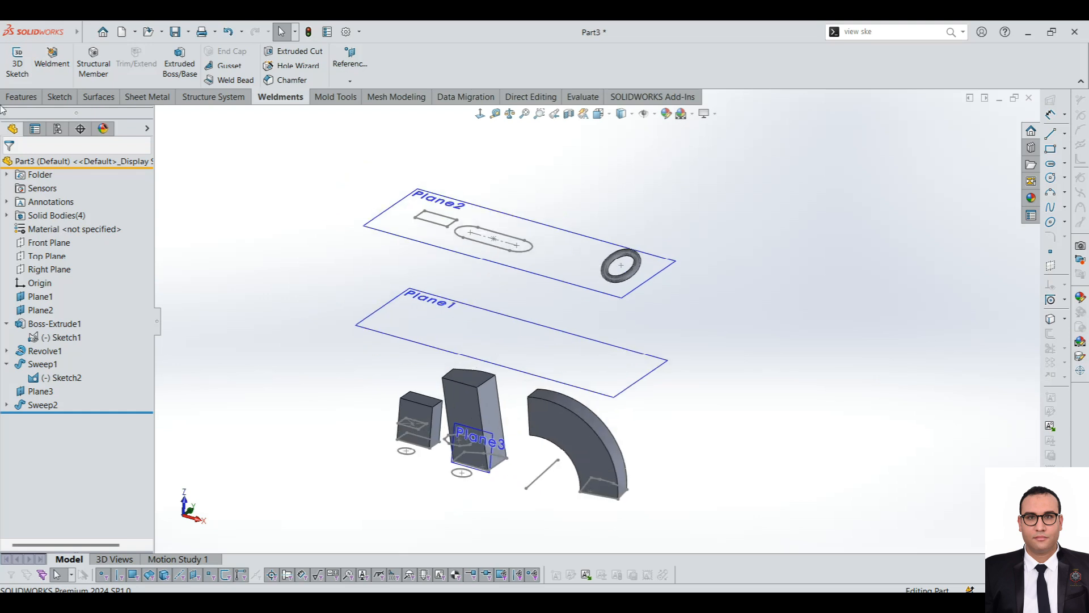
{"action": "left_click", "coordinate": [38, 101]}
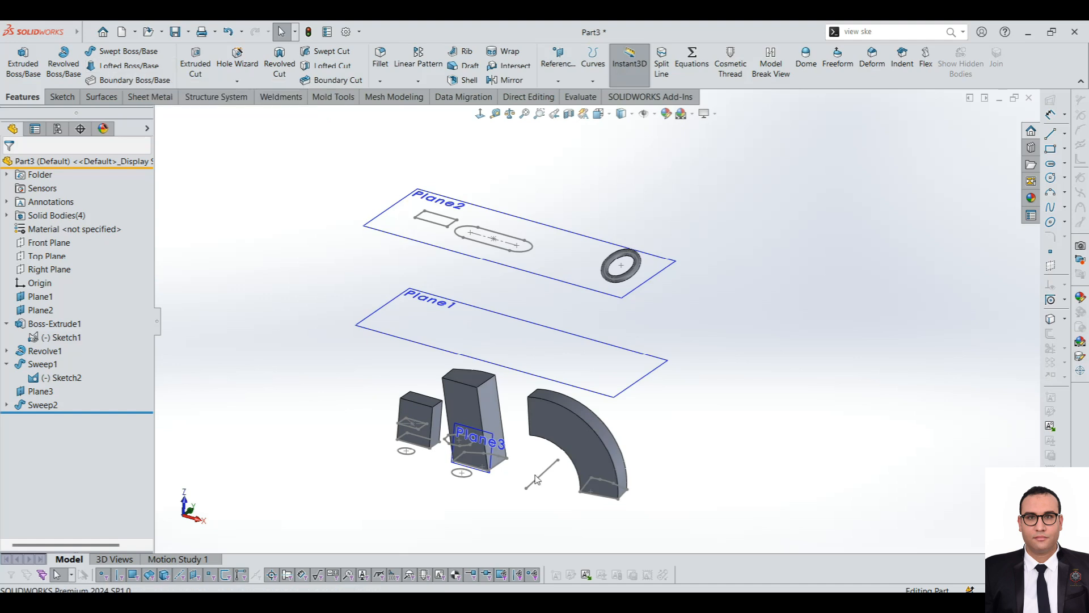
Delete the Sweep2 feature while keeping its path sketch.
{"action": "left_click", "coordinate": [32, 406]}
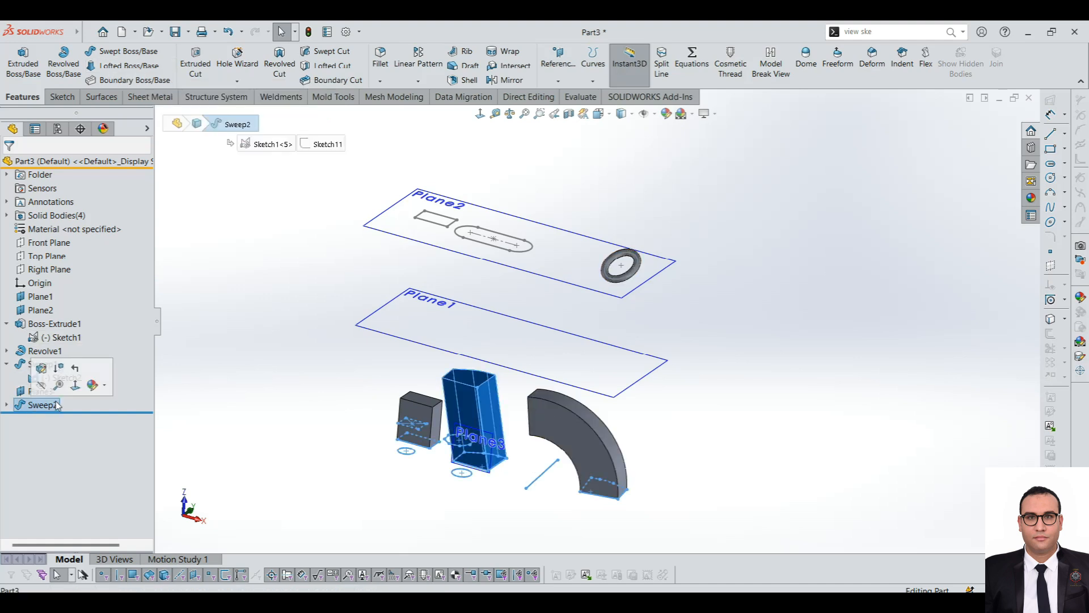
{"action": "key", "text": "Delete"}
{"action": "key", "text": "Return"}
Sketch a center rectangle on Plane1 centred on the midpoint of Plane2's slot centerline, and exit the sketch.
{"action": "scroll", "coordinate": [539, 449], "scroll_direction": "down", "scroll_amount": 2}
{"action": "mouse_move", "coordinate": [499, 417]}
{"action": "middle_mouse_down"}
{"action": "mouse_move", "coordinate": [489, 426]}
{"action": "mouse_move", "coordinate": [498, 471]}
{"action": "mouse_move", "coordinate": [502, 408]}
{"action": "middle_mouse_up"}
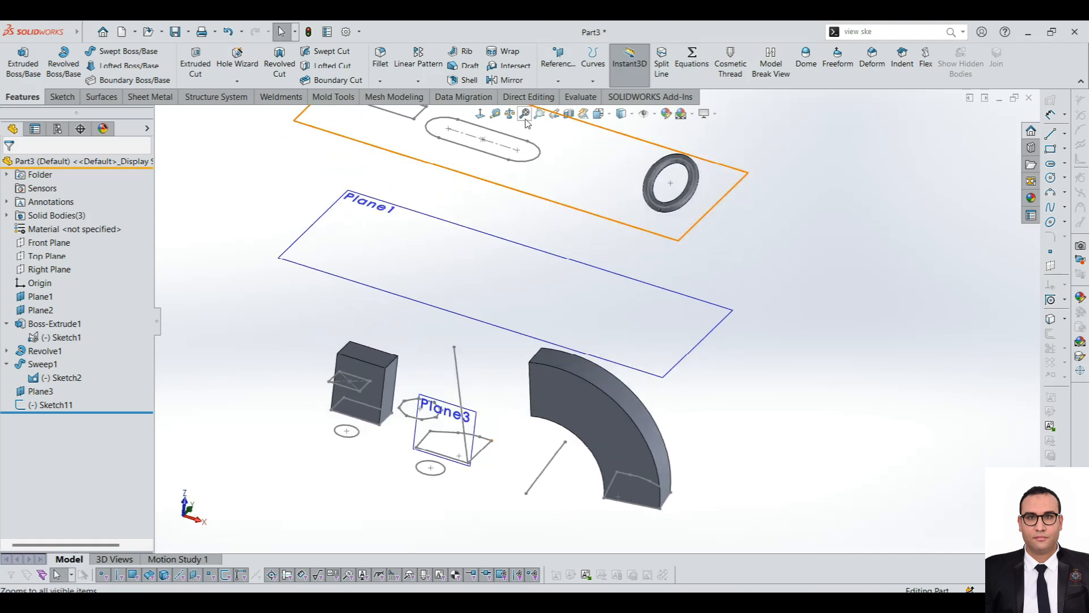
{"action": "left_click", "coordinate": [483, 259]}
{"action": "left_click", "coordinate": [61, 97]}
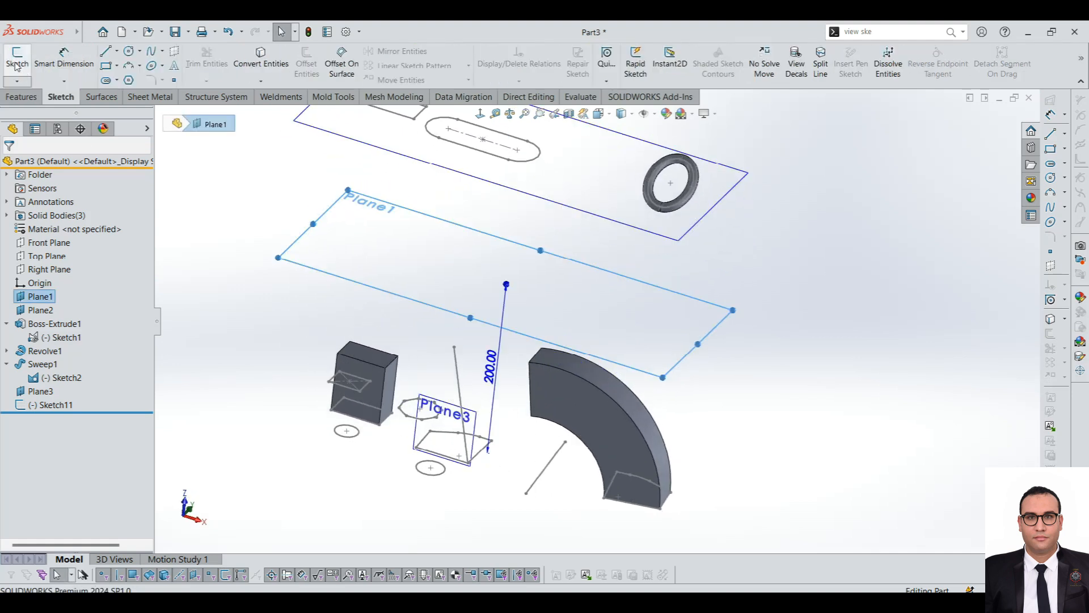
{"action": "left_click", "coordinate": [17, 65]}
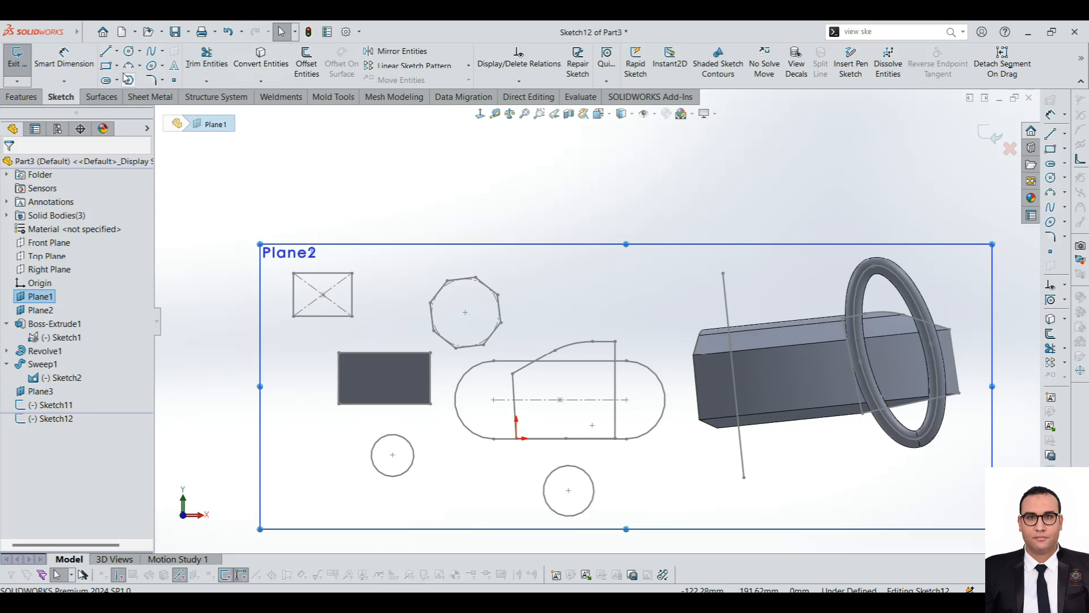
{"action": "left_click", "coordinate": [116, 65]}
{"action": "left_click", "coordinate": [142, 78]}
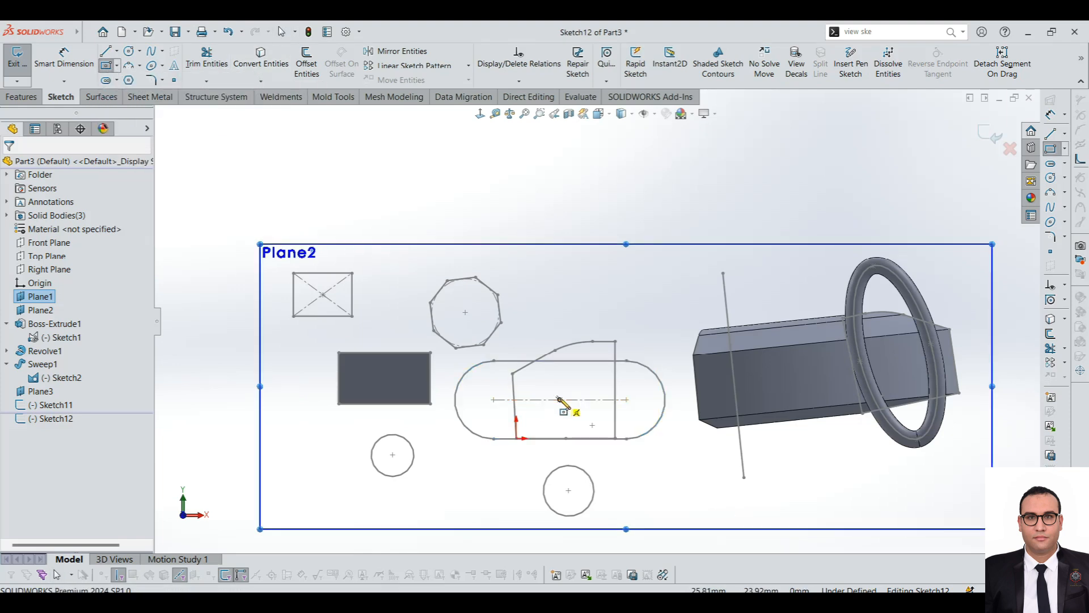
{"action": "left_click", "coordinate": [560, 399]}
{"action": "left_click", "coordinate": [644, 462]}
{"action": "left_click", "coordinate": [24, 65]}
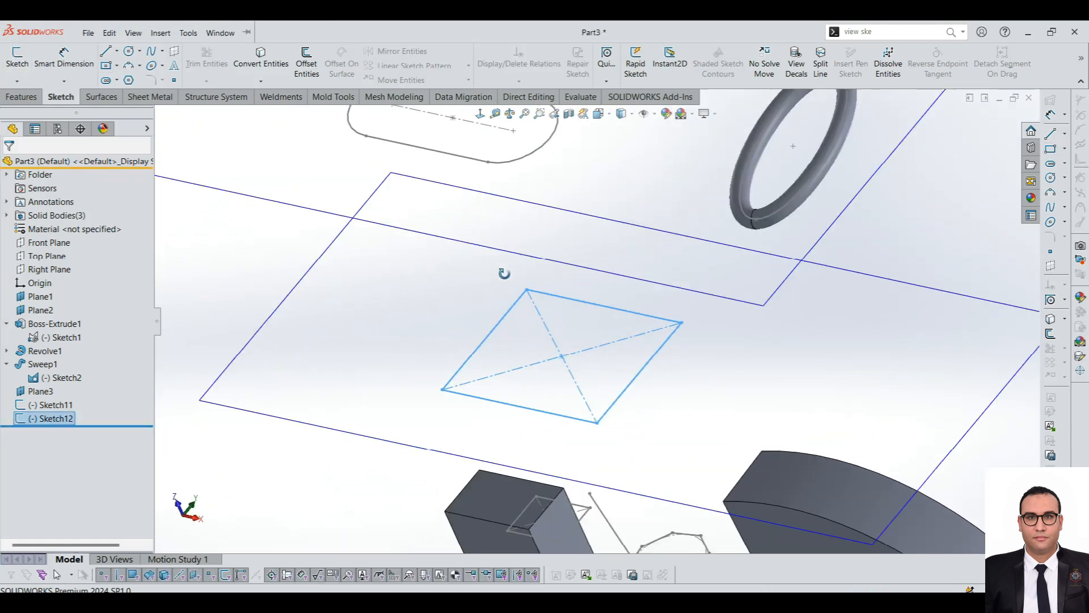
{"action": "scroll", "coordinate": [638, 320], "scroll_direction": "down", "scroll_amount": 4}
{"action": "middle_click_drag", "start_coordinate": [539, 358], "coordinate": [542, 306]}
{"action": "scroll", "coordinate": [597, 334], "scroll_direction": "up", "scroll_amount": 4}
{"action": "scroll", "coordinate": [597, 369], "scroll_direction": "down", "scroll_amount": 1}
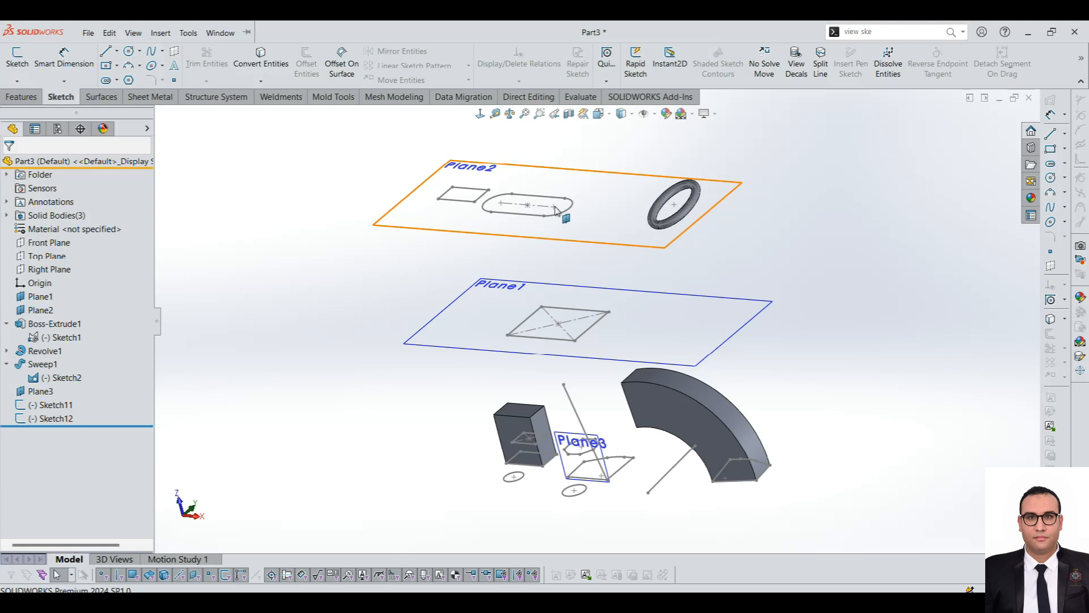
{"action": "scroll", "coordinate": [641, 456], "scroll_direction": "down", "scroll_amount": 1}
{"action": "left_click", "coordinate": [52, 404]}
{"action": "left_click", "coordinate": [63, 337]}
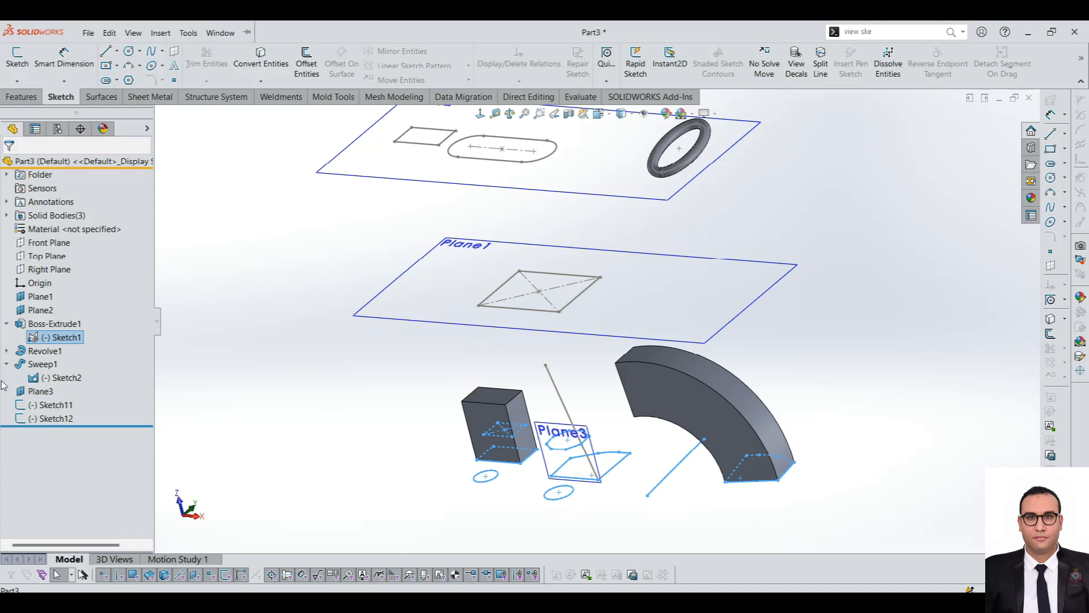
{"action": "scroll", "coordinate": [532, 386], "scroll_direction": "up", "scroll_amount": 3}
{"action": "key", "text": "f"}
{"action": "left_click", "coordinate": [216, 279]}
Start a Lofted Boss/Base using the slot loop on Plane2 and the center rectangle on Plane1 as profiles.
{"action": "left_click", "coordinate": [22, 97]}
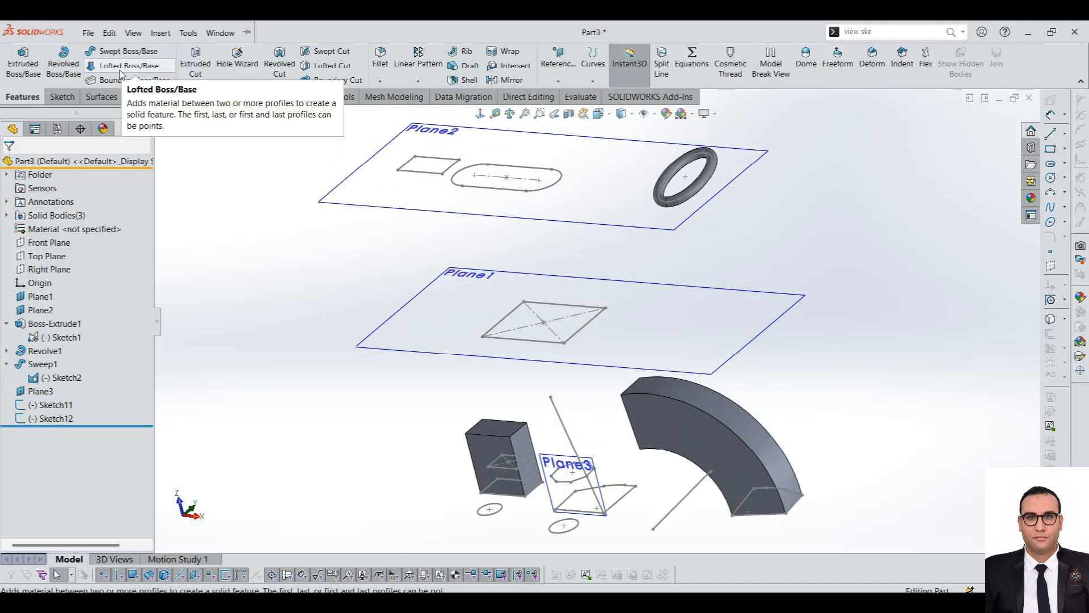
{"action": "left_click", "coordinate": [121, 66]}
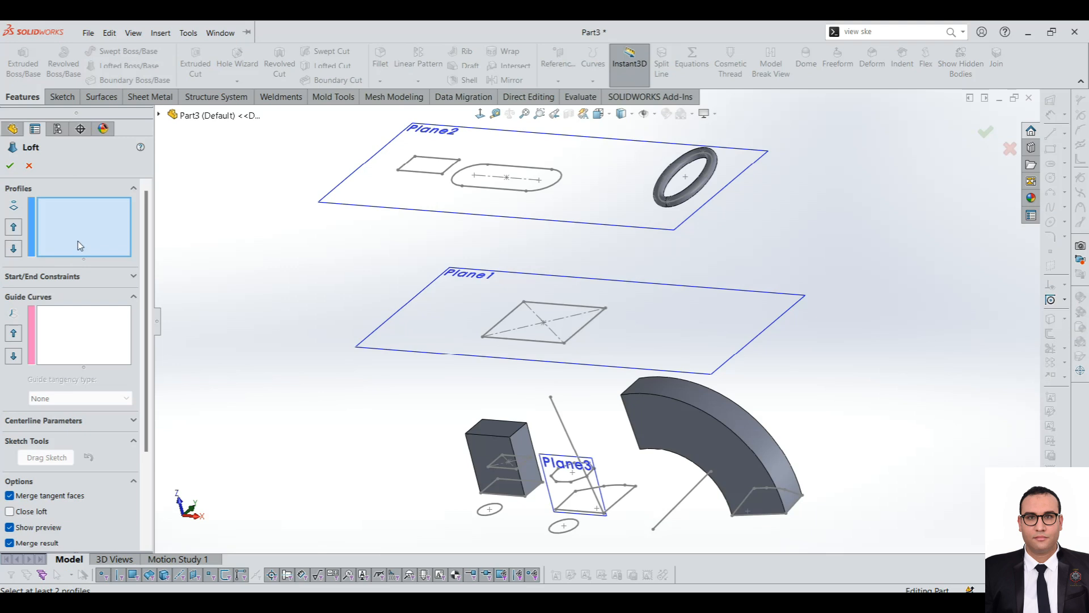
{"action": "left_click", "coordinate": [559, 188]}
{"action": "left_click", "coordinate": [591, 132]}
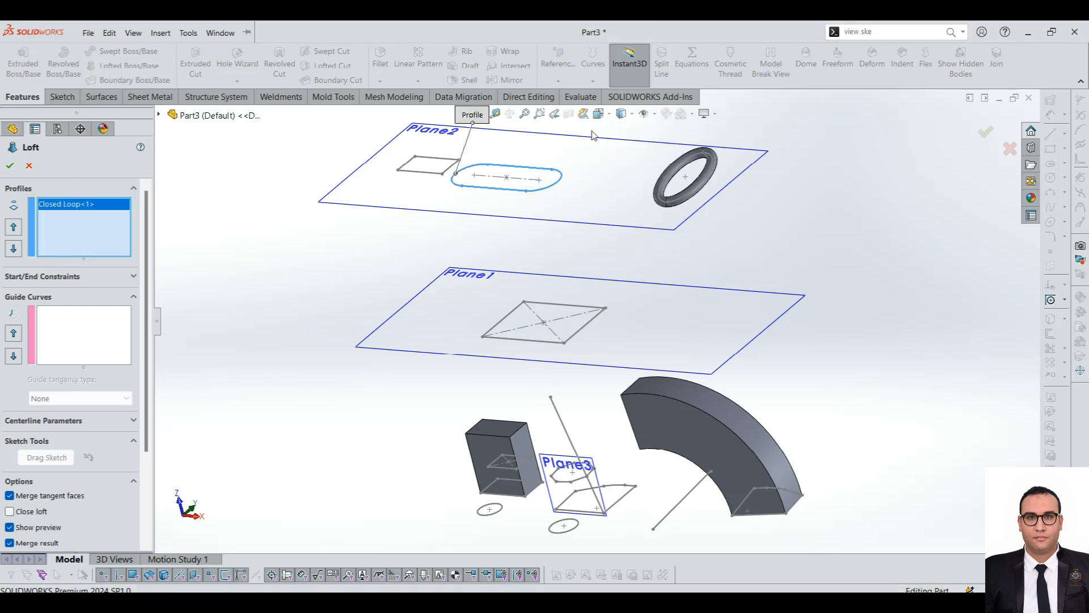
{"action": "left_click", "coordinate": [589, 327]}
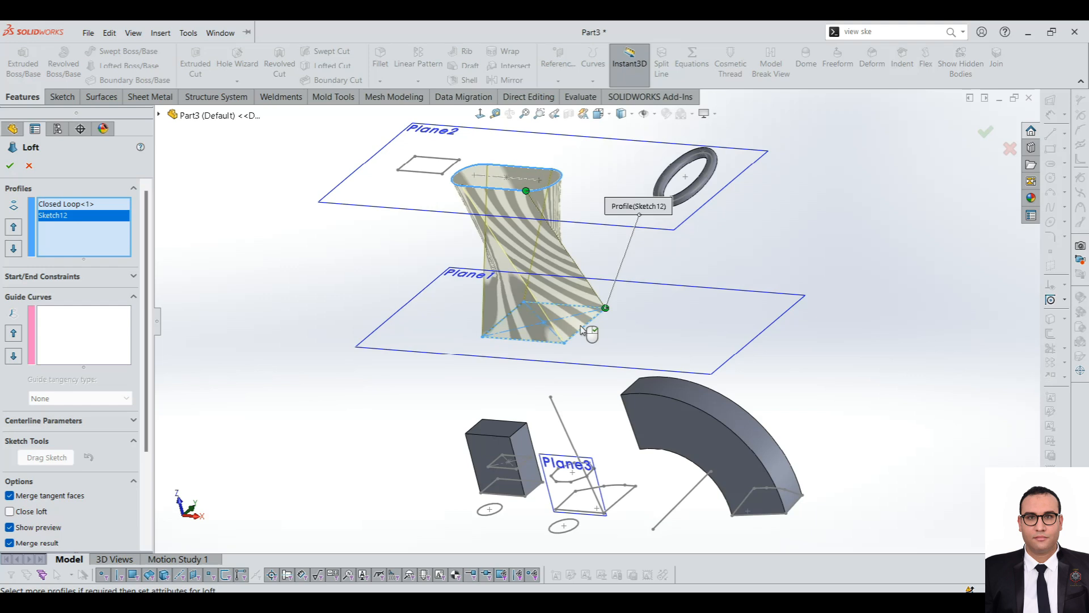
Move the slot profile's loft connector to the slot's back tangent point and inspect the twist of the preview.
{"action": "left_click_drag", "start_coordinate": [527, 193], "coordinate": [565, 189]}
{"action": "scroll", "coordinate": [553, 265], "scroll_direction": "down", "scroll_amount": 2}
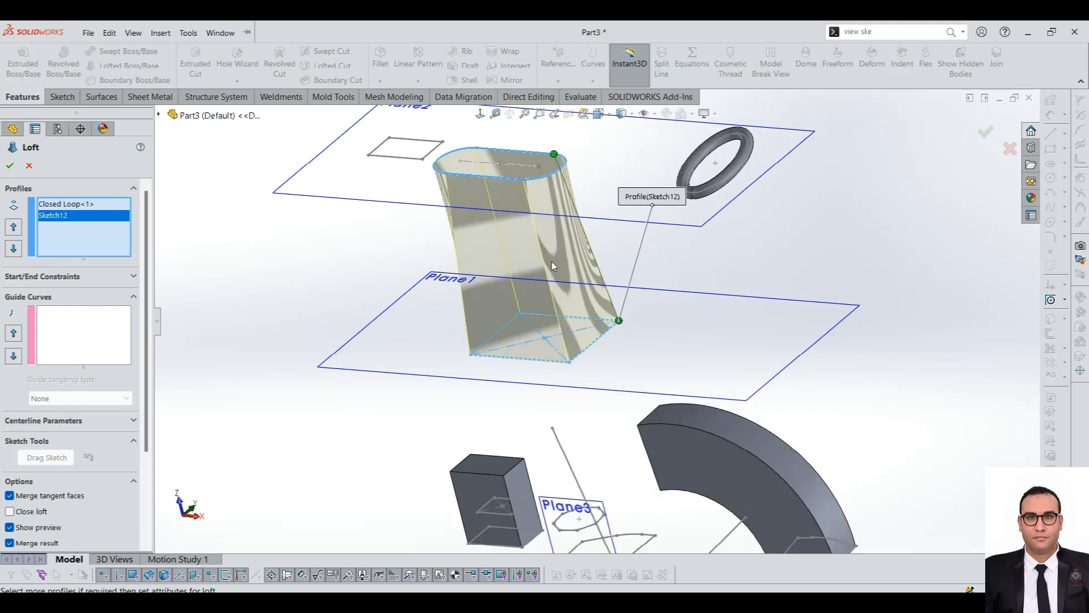
{"action": "middle_click_drag", "start_coordinate": [601, 237], "coordinate": [611, 272]}
{"action": "scroll", "coordinate": [571, 318], "scroll_direction": "up", "scroll_amount": 3}
{"action": "middle_click_drag", "start_coordinate": [575, 336], "coordinate": [606, 233]}
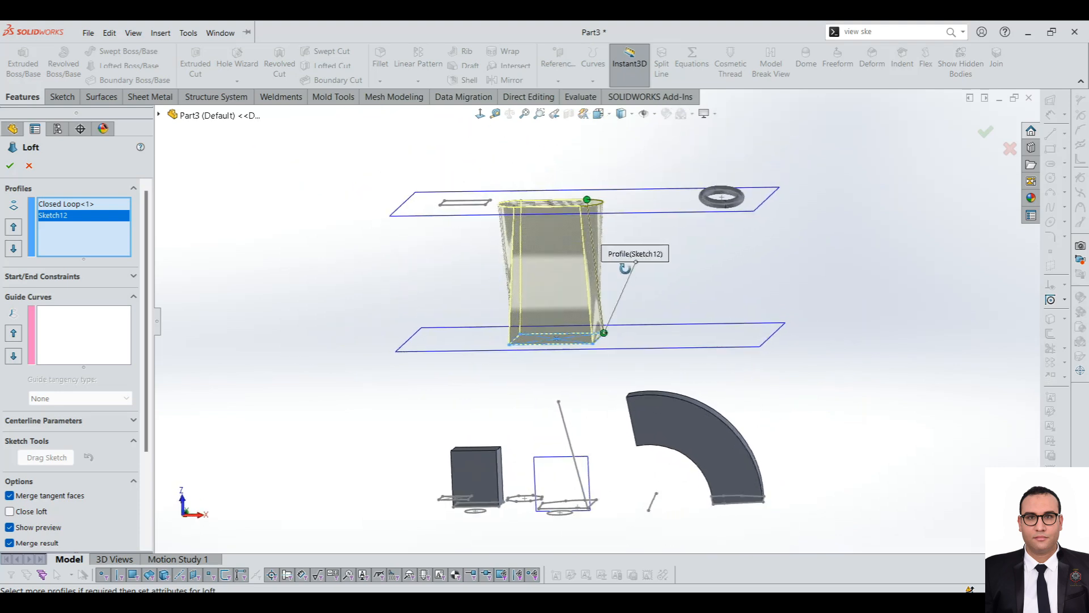
{"action": "scroll", "coordinate": [607, 229], "scroll_direction": "down", "scroll_amount": 4}
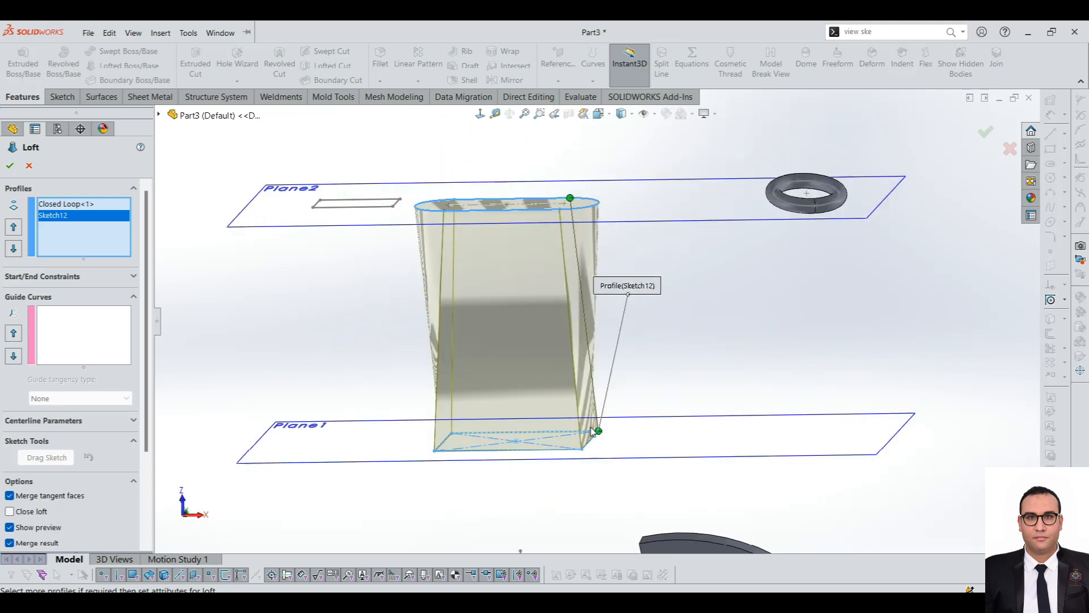
Try the Normal To Profile start constraint on the loft and set it back to None.
{"action": "left_click", "coordinate": [73, 331]}
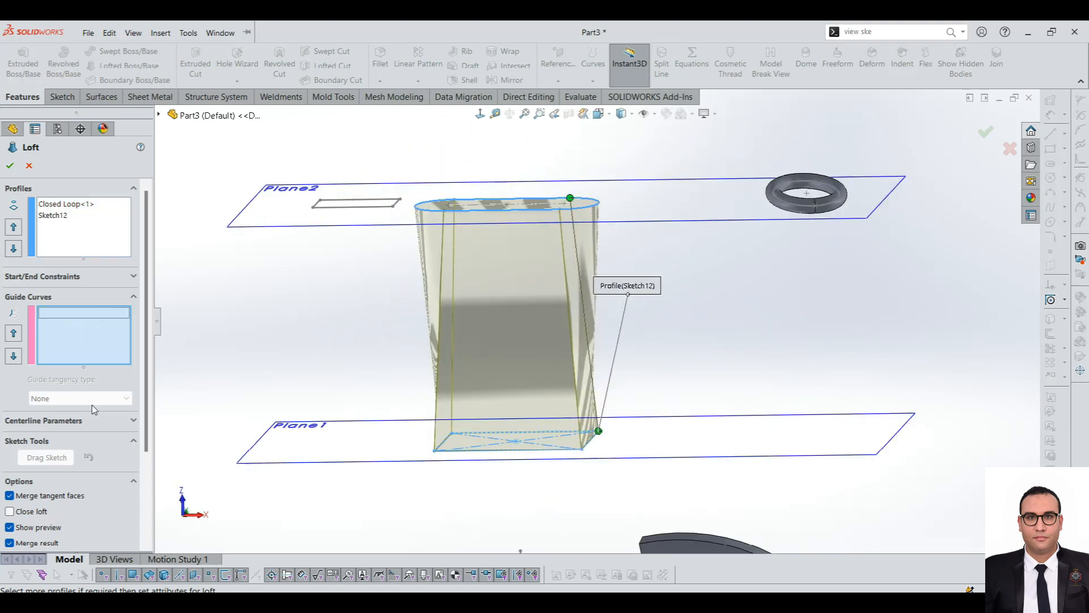
{"action": "left_click", "coordinate": [107, 282]}
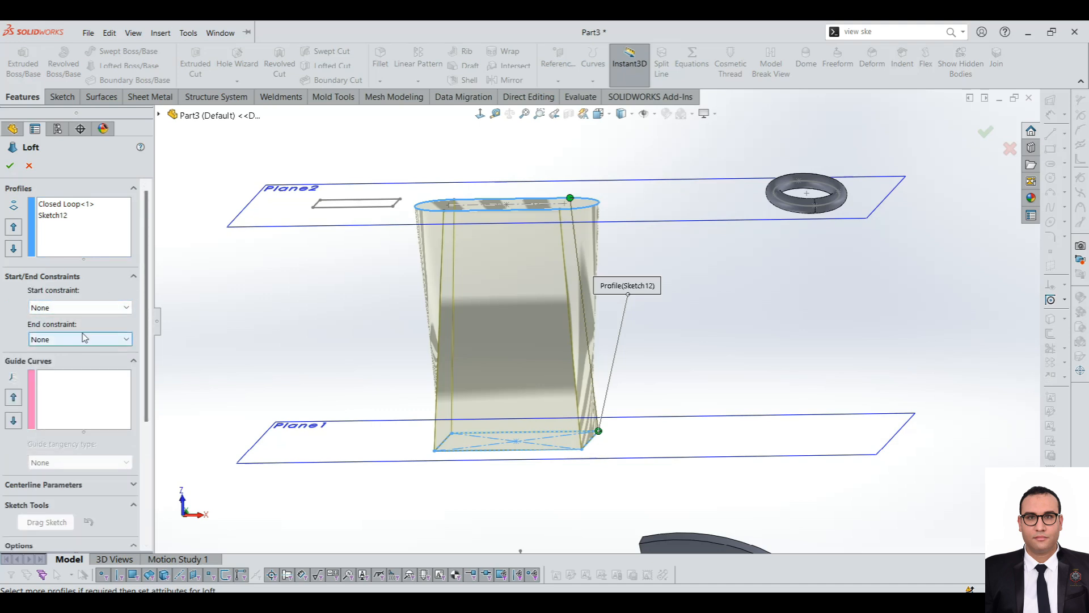
{"action": "left_click", "coordinate": [78, 308]}
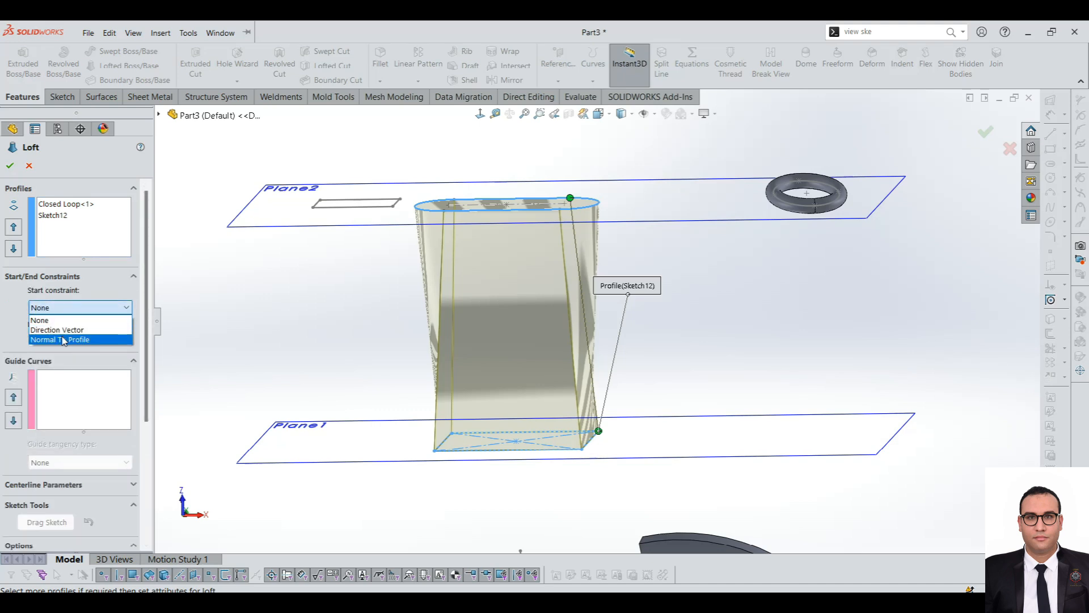
{"action": "left_click", "coordinate": [64, 339]}
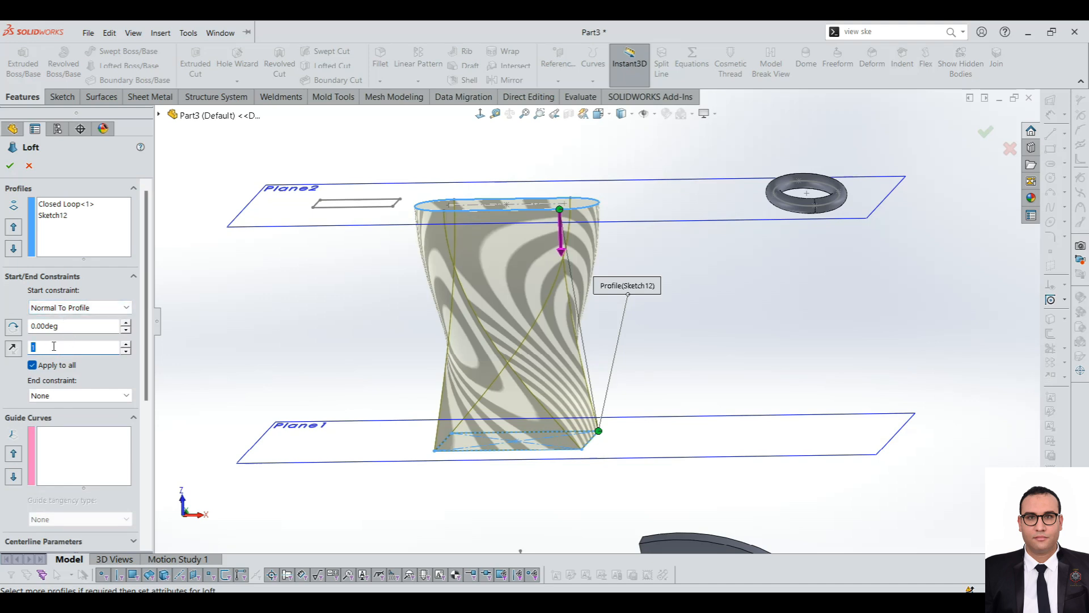
{"action": "left_click", "coordinate": [78, 307]}
{"action": "left_click", "coordinate": [57, 318]}
{"action": "mouse_move", "coordinate": [142, 249]}
{"action": "left_mouse_down"}
{"action": "mouse_move", "coordinate": [138, 381]}
{"action": "mouse_move", "coordinate": [159, 242]}
{"action": "left_mouse_up"}
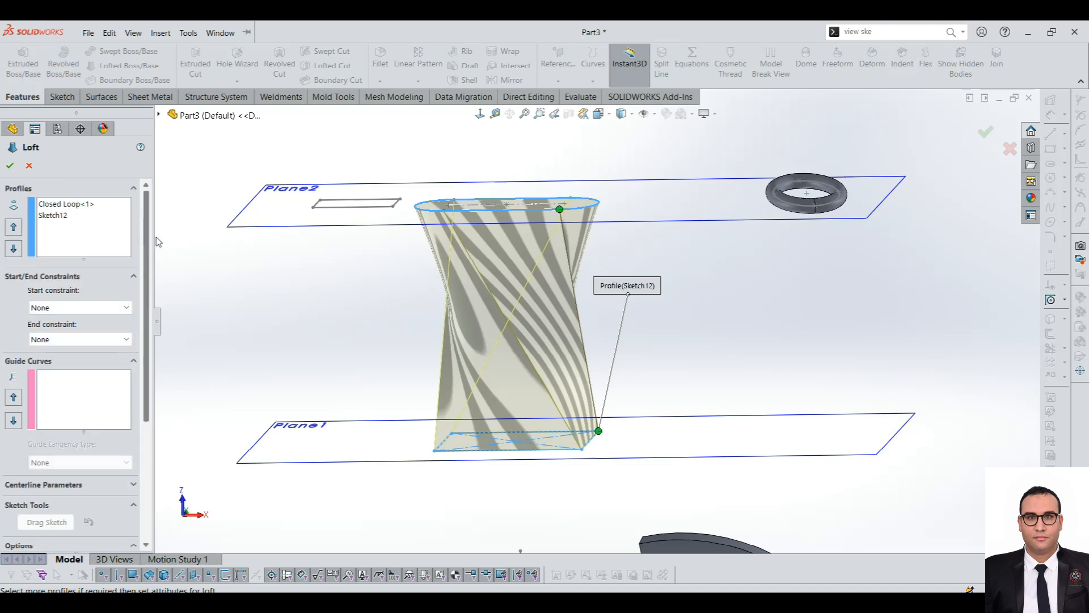
Add the arc-topped closed loop at the base as the third loft profile with the SelectionManager.
{"action": "scroll", "coordinate": [420, 352], "scroll_direction": "up", "scroll_amount": 3}
{"action": "scroll", "coordinate": [632, 413], "scroll_direction": "down", "scroll_amount": 3}
{"action": "middle_click_drag", "start_coordinate": [555, 337], "coordinate": [495, 367]}
{"action": "scroll", "coordinate": [562, 335], "scroll_direction": "up", "scroll_amount": 3}
{"action": "middle_click_drag", "start_coordinate": [592, 364], "coordinate": [627, 358]}
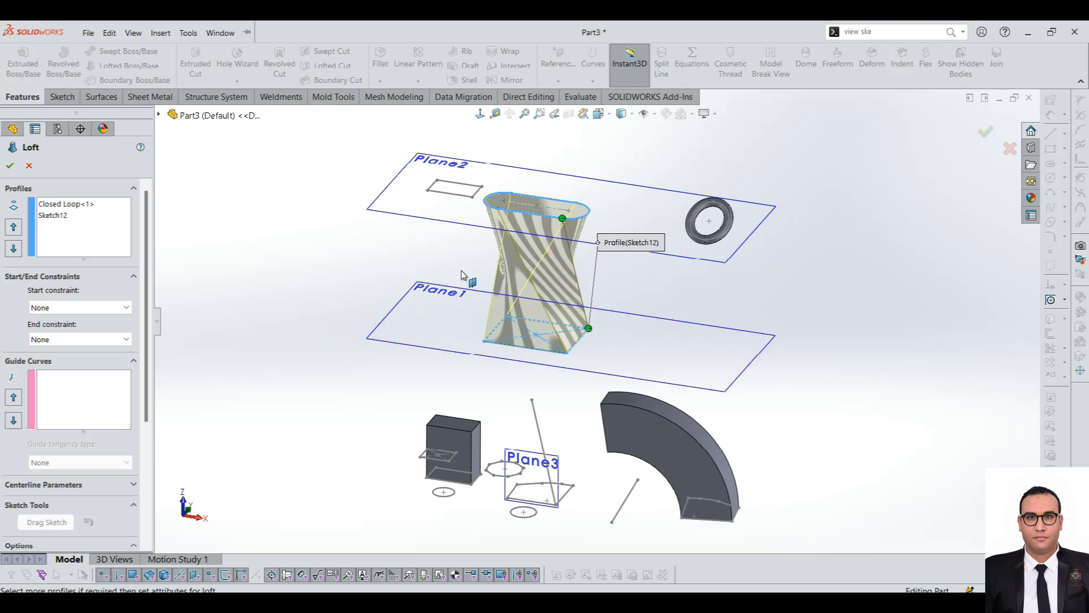
{"action": "left_click", "coordinate": [69, 231]}
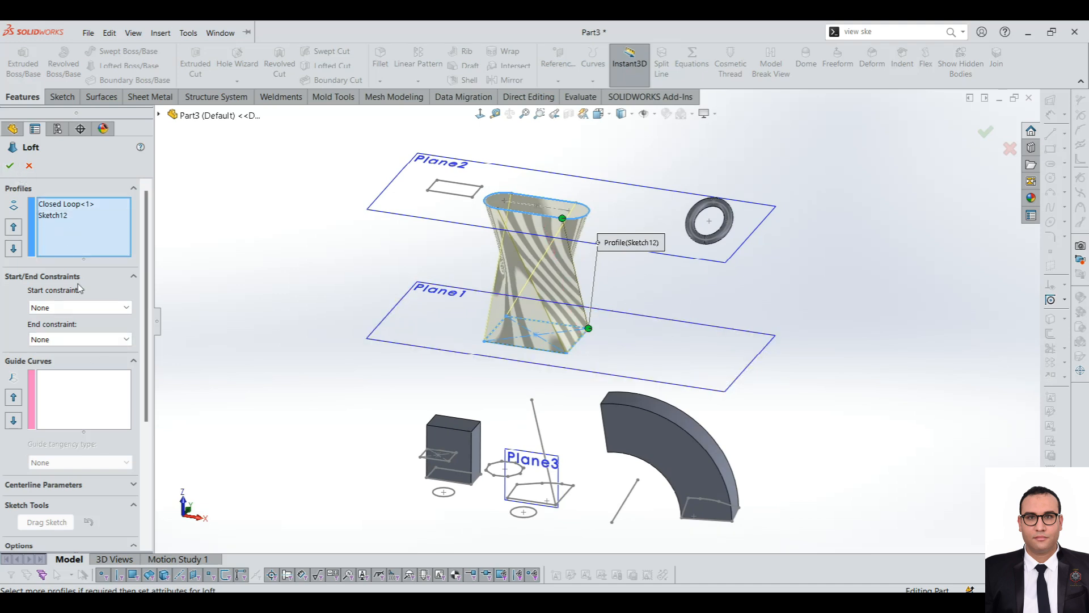
{"action": "right_click", "coordinate": [88, 235]}
{"action": "left_click", "coordinate": [128, 257]}
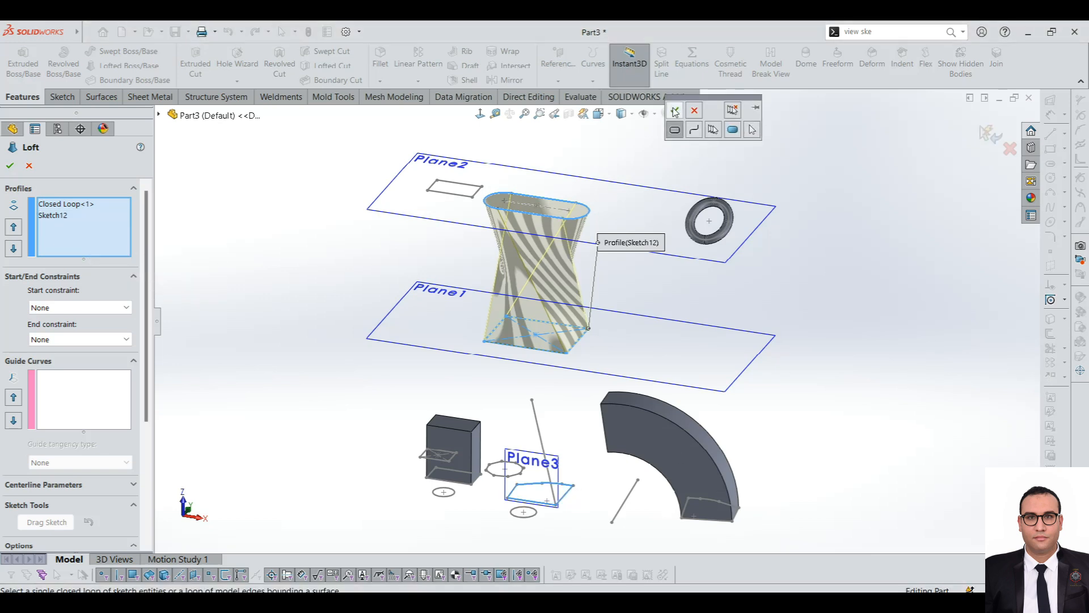
{"action": "right_click", "coordinate": [571, 496]}
{"action": "middle_click_drag", "start_coordinate": [597, 384], "coordinate": [533, 390]}
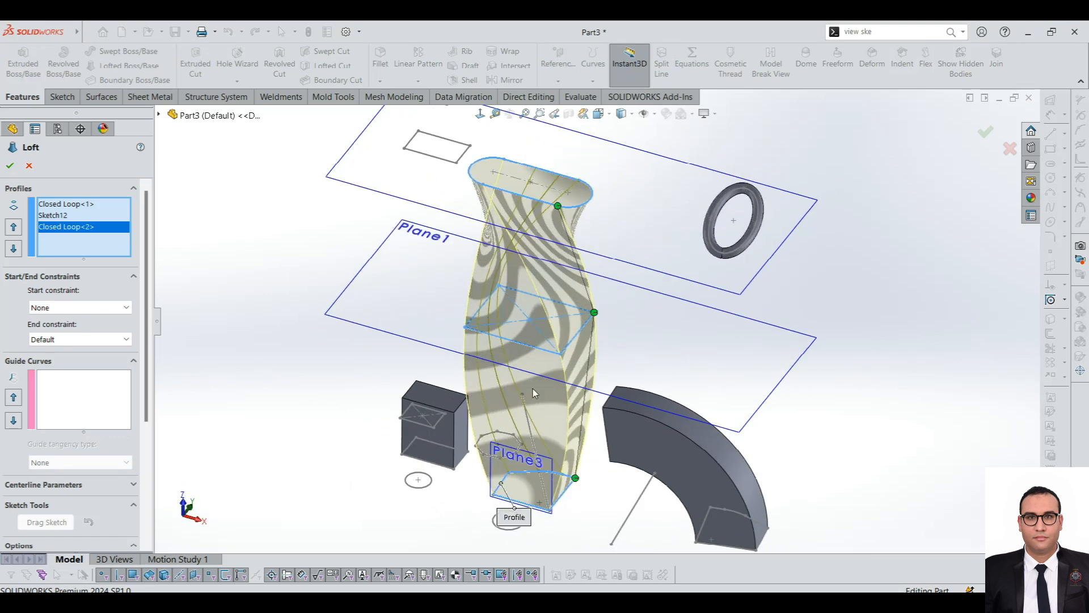
Move the rectangle's and the base loop's loft connectors to their front corners, in line with the slot's connector.
{"action": "left_click_drag", "start_coordinate": [596, 311], "coordinate": [571, 358]}
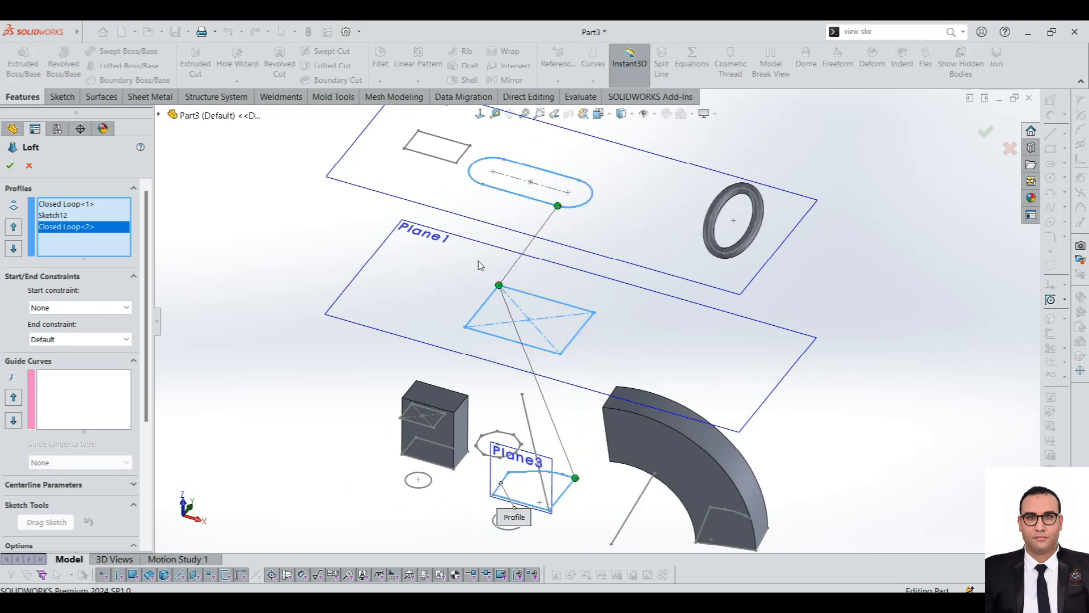
{"action": "left_click_drag", "start_coordinate": [499, 286], "coordinate": [560, 354]}
{"action": "middle_click_drag", "start_coordinate": [560, 342], "coordinate": [550, 390]}
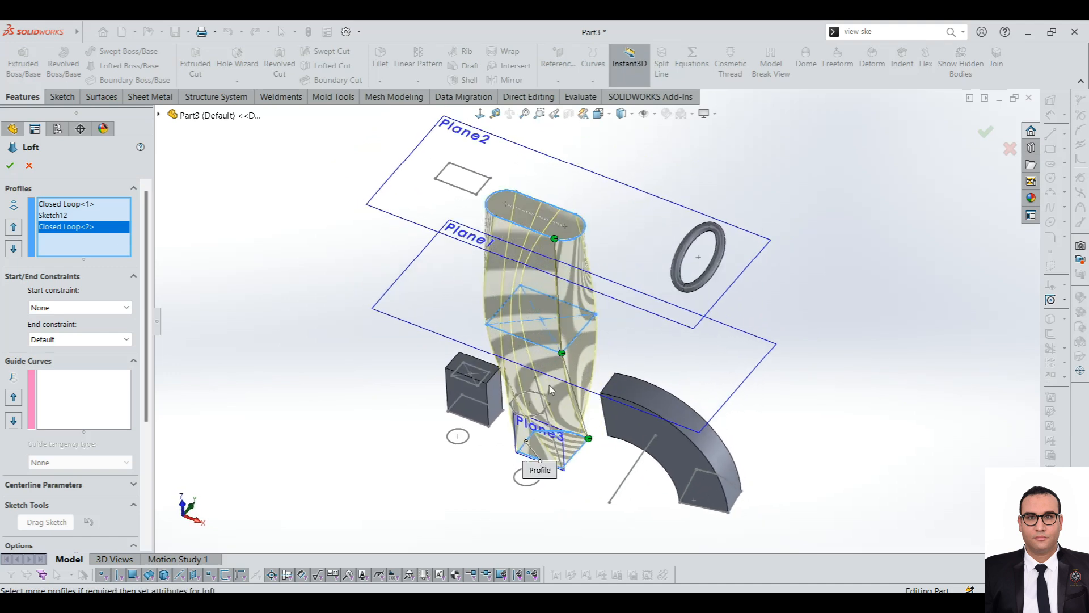
{"action": "left_click_drag", "start_coordinate": [588, 439], "coordinate": [582, 445]}
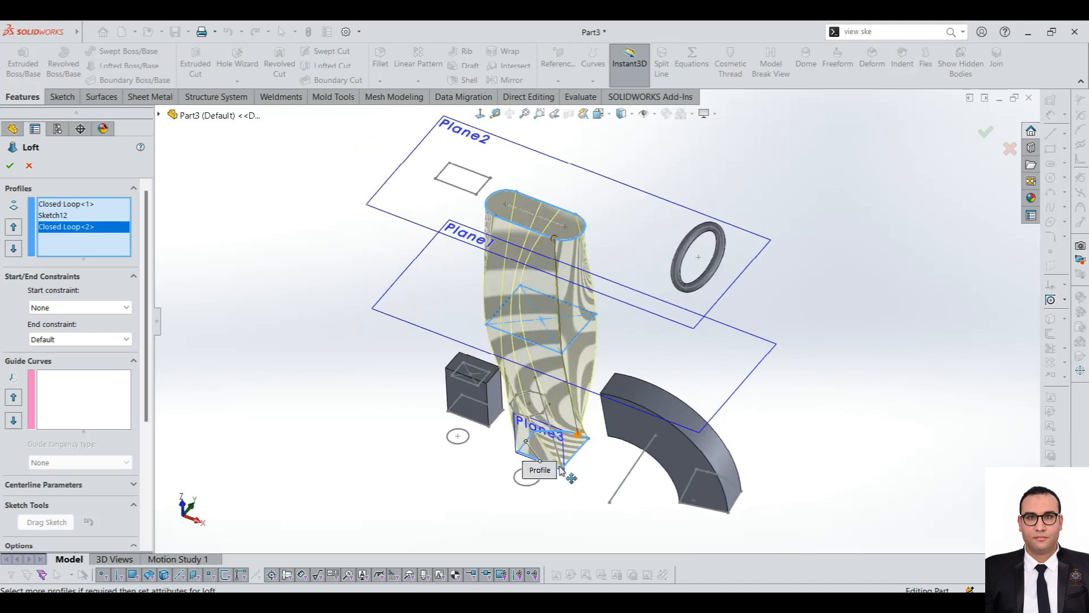
{"action": "scroll", "coordinate": [579, 434], "scroll_direction": "down", "scroll_amount": 5}
{"action": "left_click_drag", "start_coordinate": [587, 410], "coordinate": [570, 463]}
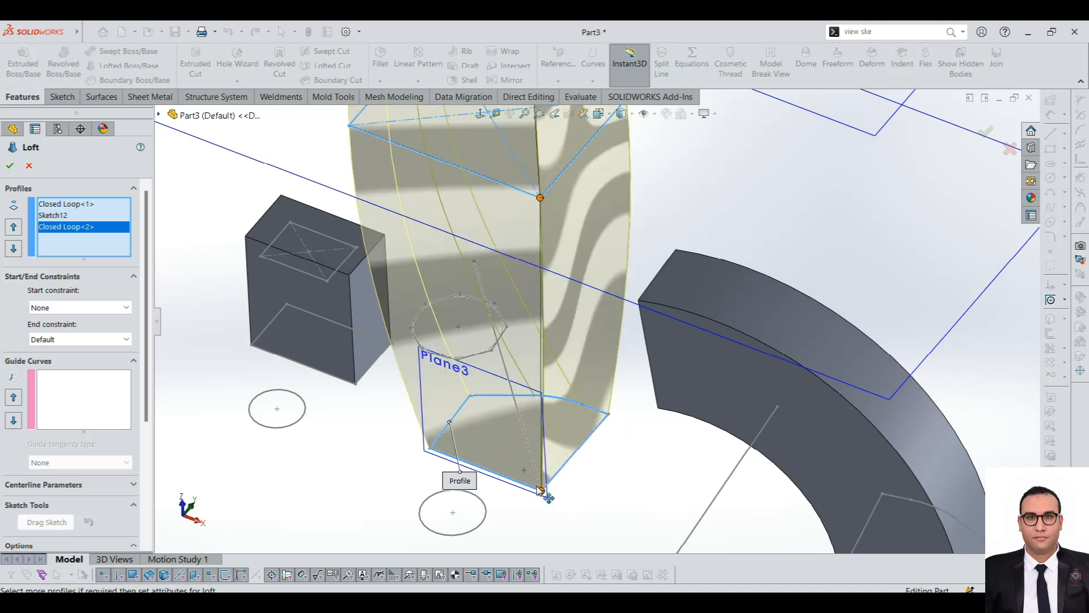
{"action": "scroll", "coordinate": [539, 490], "scroll_direction": "up", "scroll_amount": 3}
Check the three-profile loft preview from several angles and accept the loft without guide curves.
{"action": "left_click", "coordinate": [55, 403]}
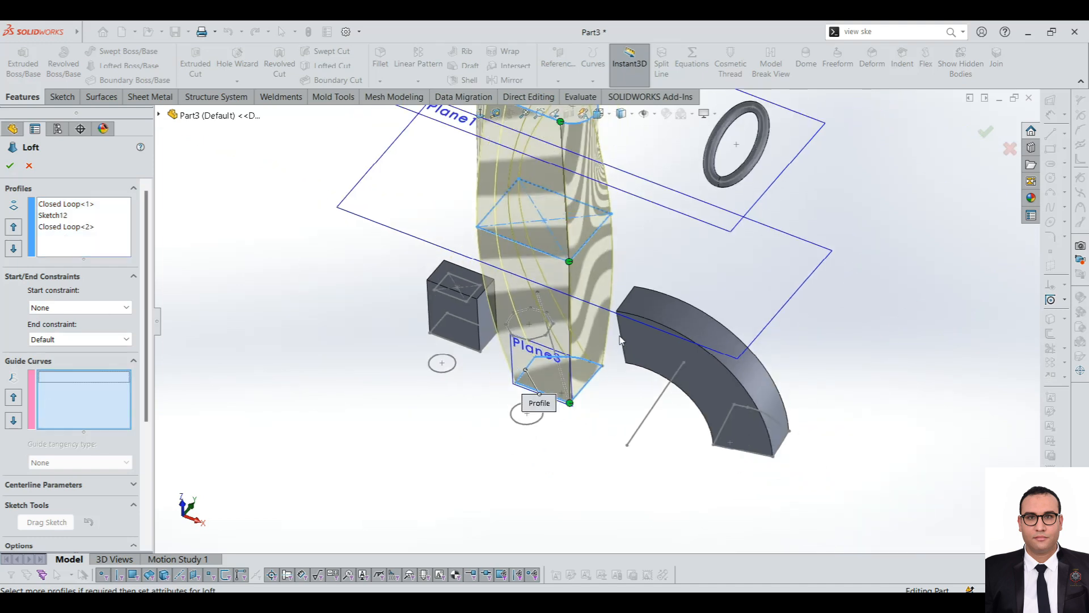
{"action": "scroll", "coordinate": [580, 220], "scroll_direction": "up", "scroll_amount": 2}
{"action": "scroll", "coordinate": [564, 146], "scroll_direction": "down", "scroll_amount": 3}
{"action": "middle_click_drag", "start_coordinate": [614, 374], "coordinate": [669, 337]}
{"action": "scroll", "coordinate": [671, 342], "scroll_direction": "up", "scroll_amount": 2}
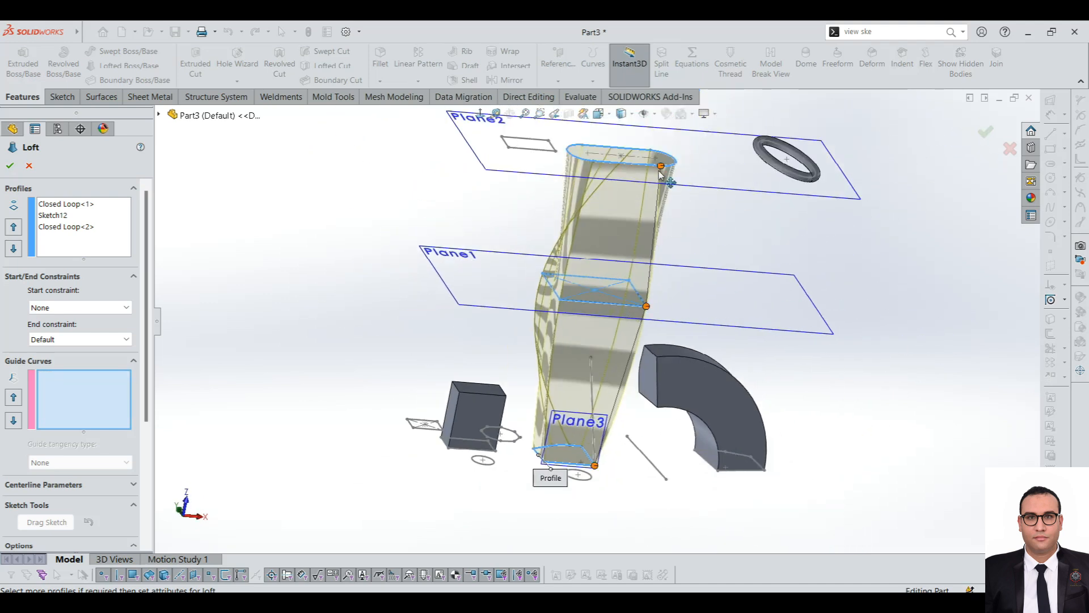
{"action": "scroll", "coordinate": [603, 330], "scroll_direction": "up", "scroll_amount": 2}
{"action": "middle_click_drag", "start_coordinate": [603, 330], "coordinate": [511, 304]}
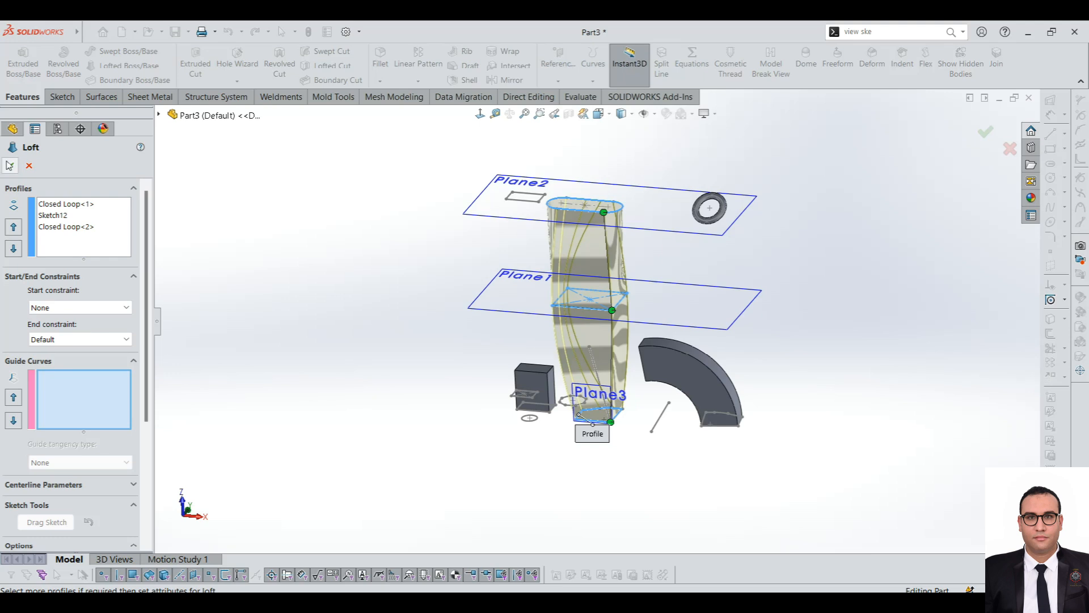
{"action": "key", "text": "Return"}
Inspect the finished loft and delete the Loft1 feature while keeping its profile sketches.
{"action": "scroll", "coordinate": [619, 261], "scroll_direction": "down", "scroll_amount": 4}
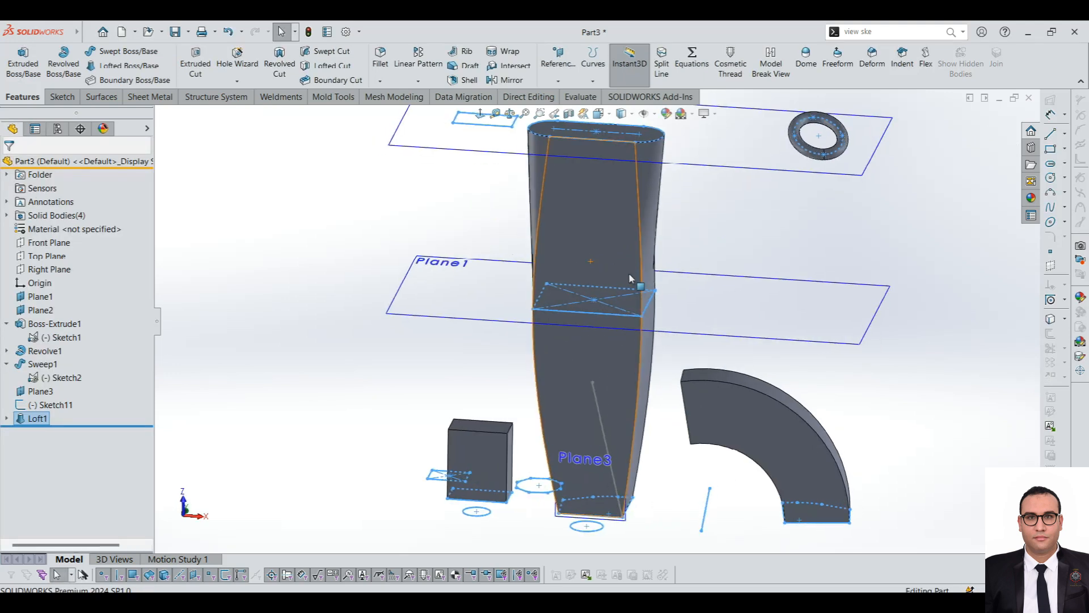
{"action": "scroll", "coordinate": [619, 261], "scroll_direction": "up", "scroll_amount": 4}
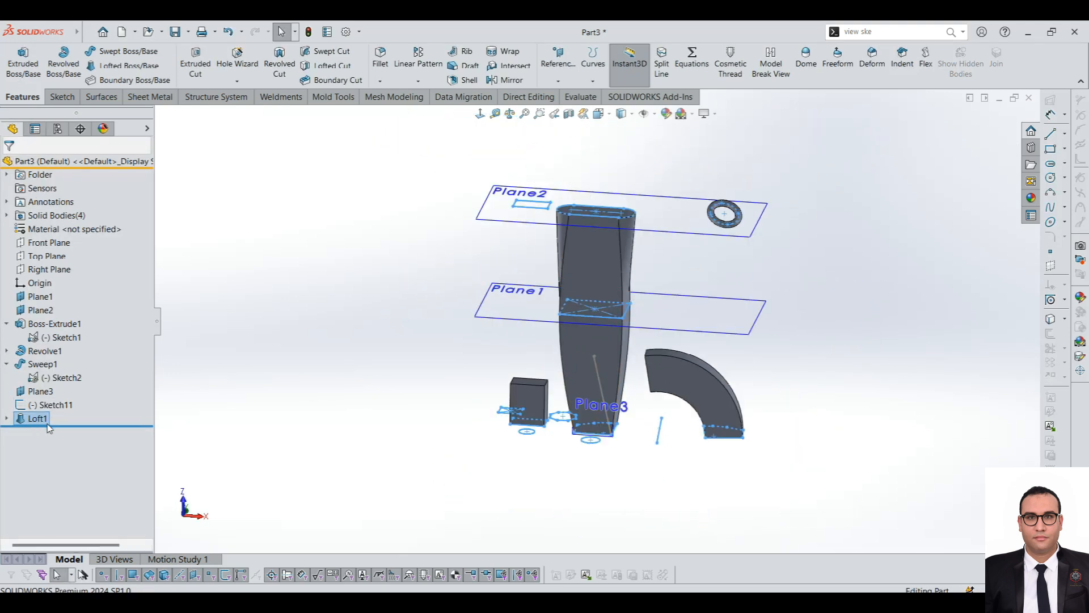
{"action": "key", "text": "Delete"}
{"action": "key", "text": "Return"}
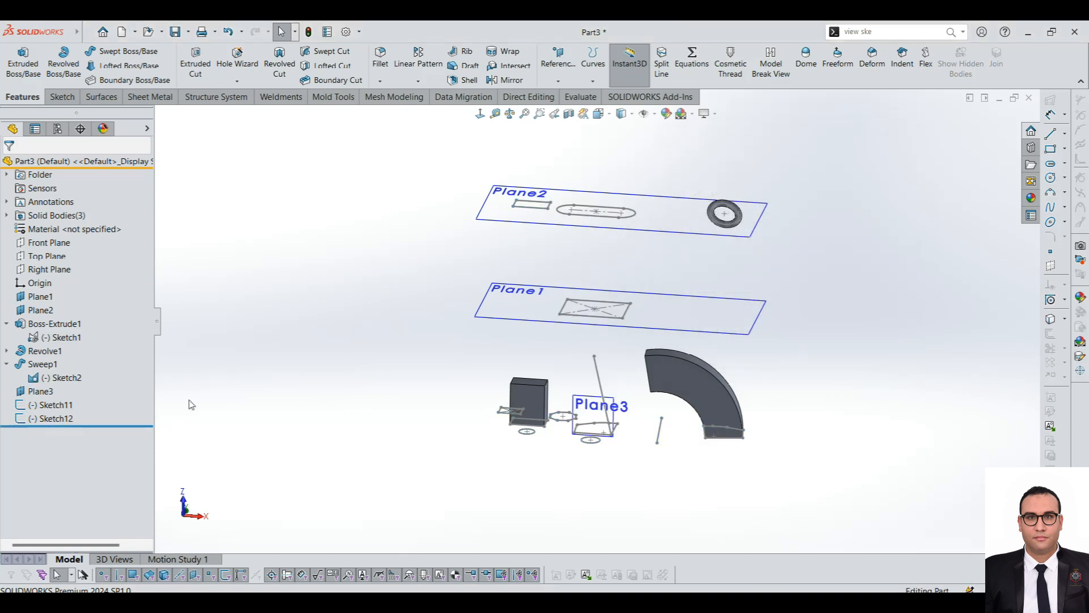
Start a new 3D sketch.
{"action": "left_click", "coordinate": [62, 96]}
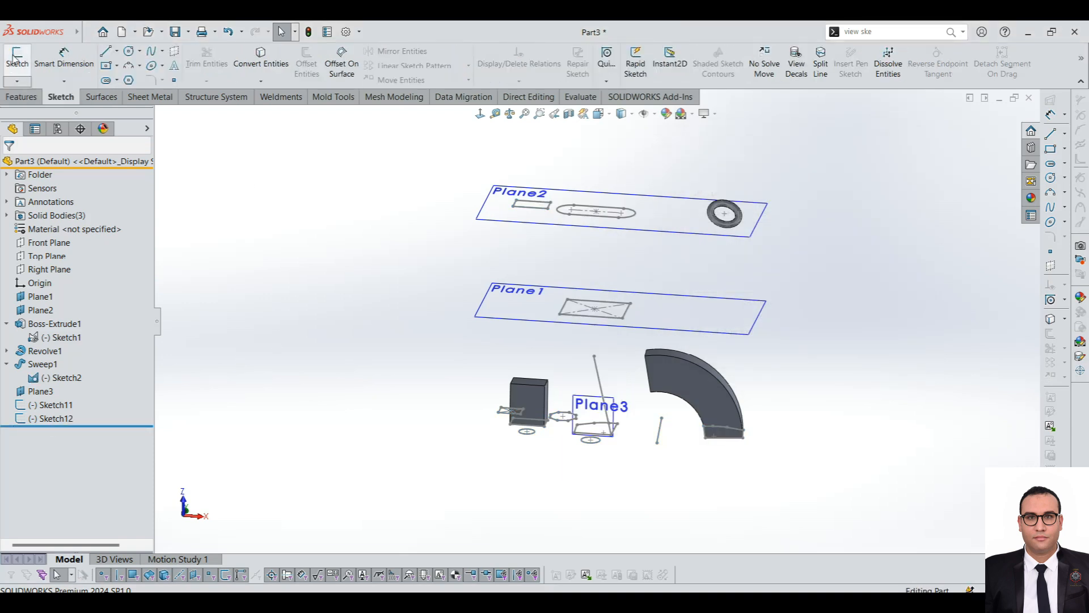
{"action": "left_click", "coordinate": [17, 80]}
{"action": "left_click", "coordinate": [41, 108]}
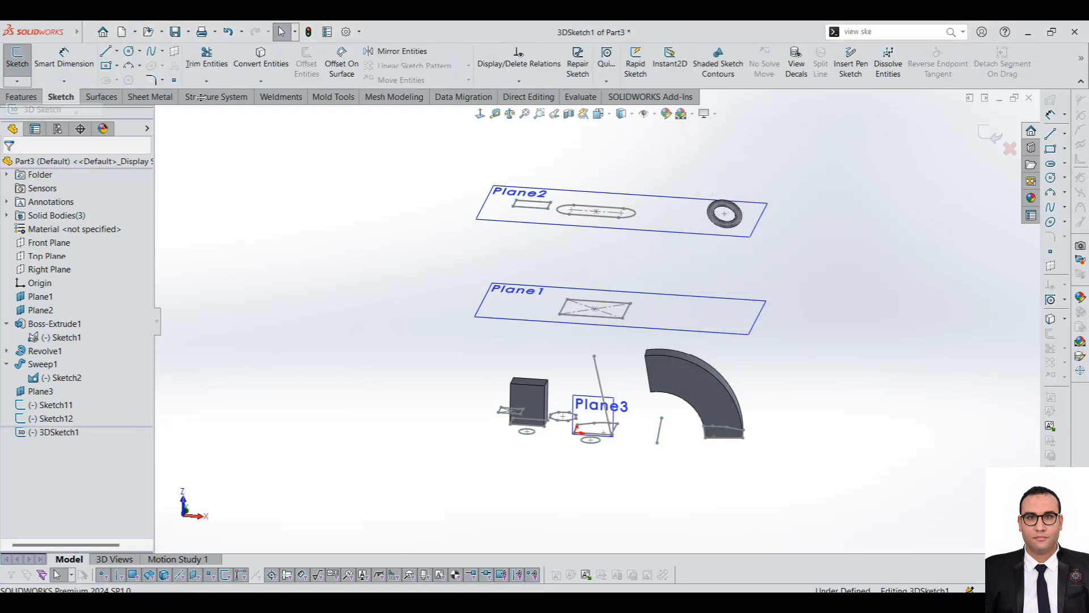
Try to draw a spline from the slot's front tangent point on Plane2 toward the Plane1 rectangle, and delete it.
{"action": "left_click", "coordinate": [152, 52]}
{"action": "scroll", "coordinate": [656, 255], "scroll_direction": "down", "scroll_amount": 4}
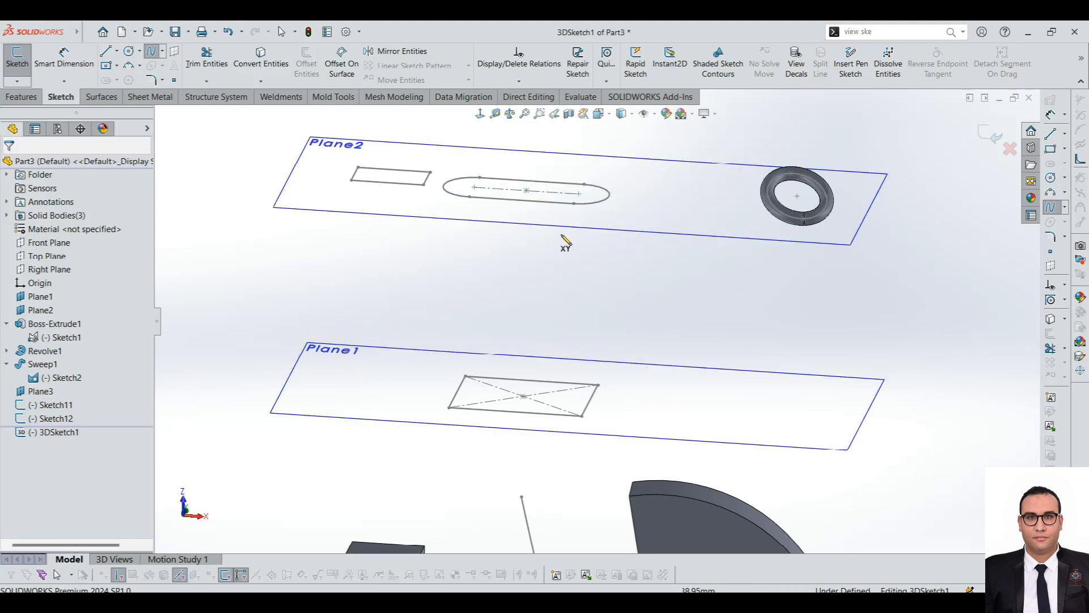
{"action": "left_click", "coordinate": [573, 203]}
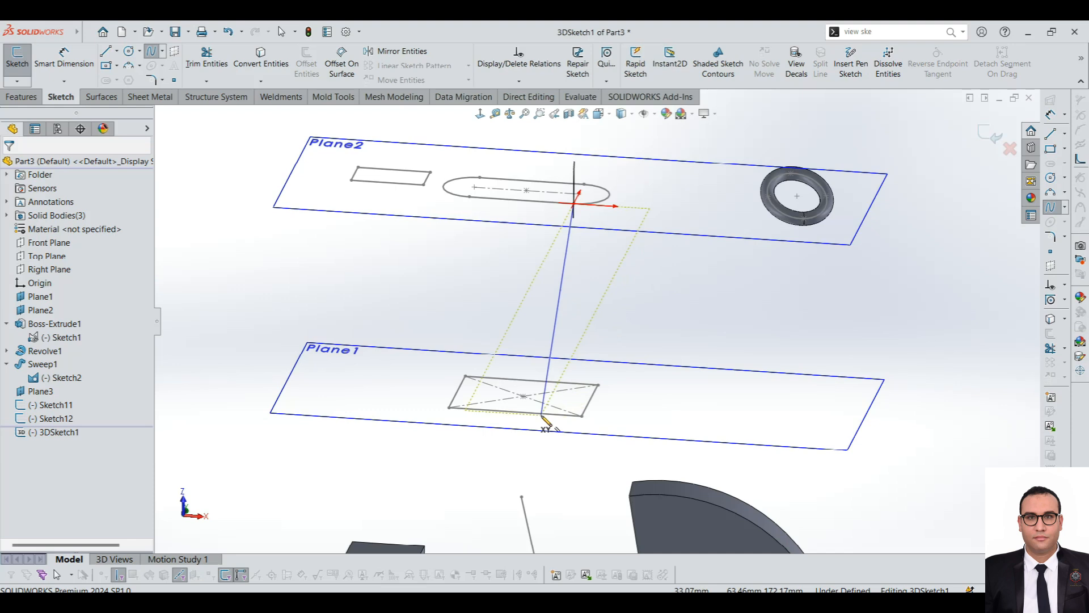
{"action": "left_click", "coordinate": [597, 282]}
{"action": "scroll", "coordinate": [589, 400], "scroll_direction": "down", "scroll_amount": 1}
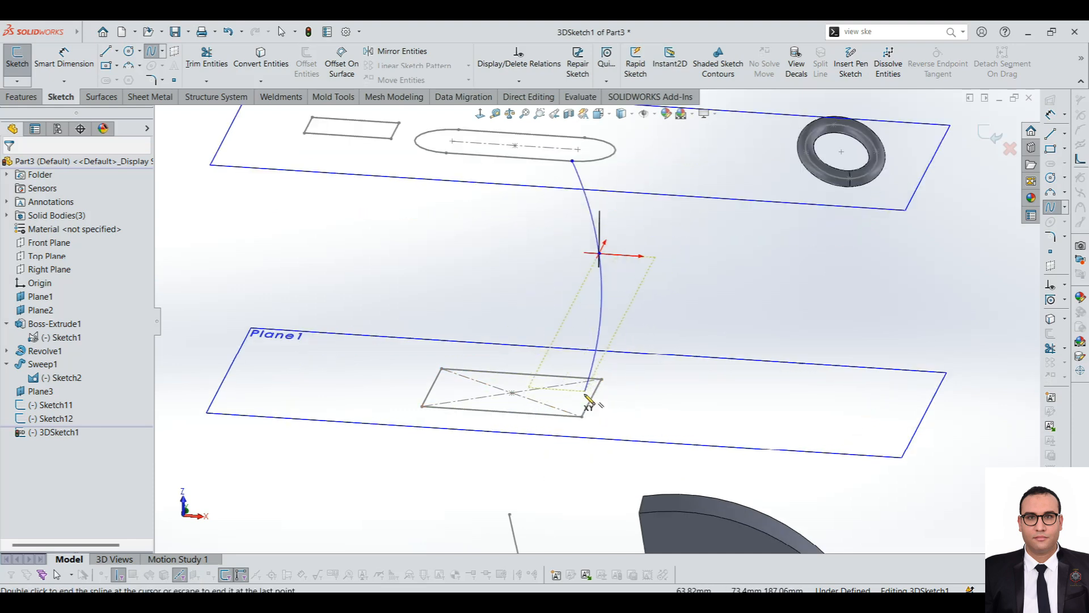
{"action": "middle_click_drag", "start_coordinate": [615, 413], "coordinate": [655, 398]}
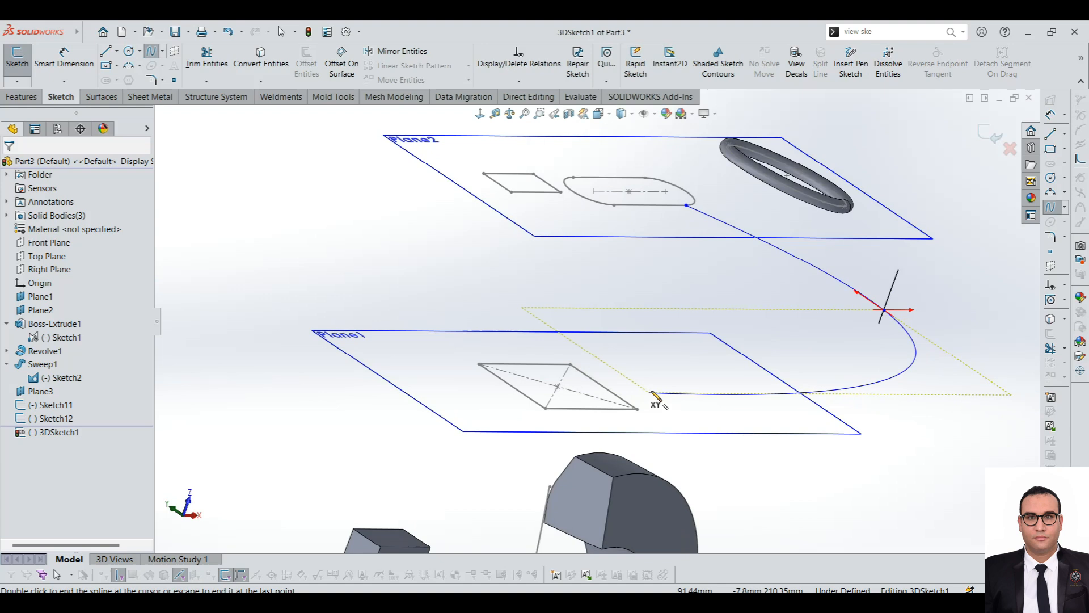
{"action": "key", "text": "Escape"}
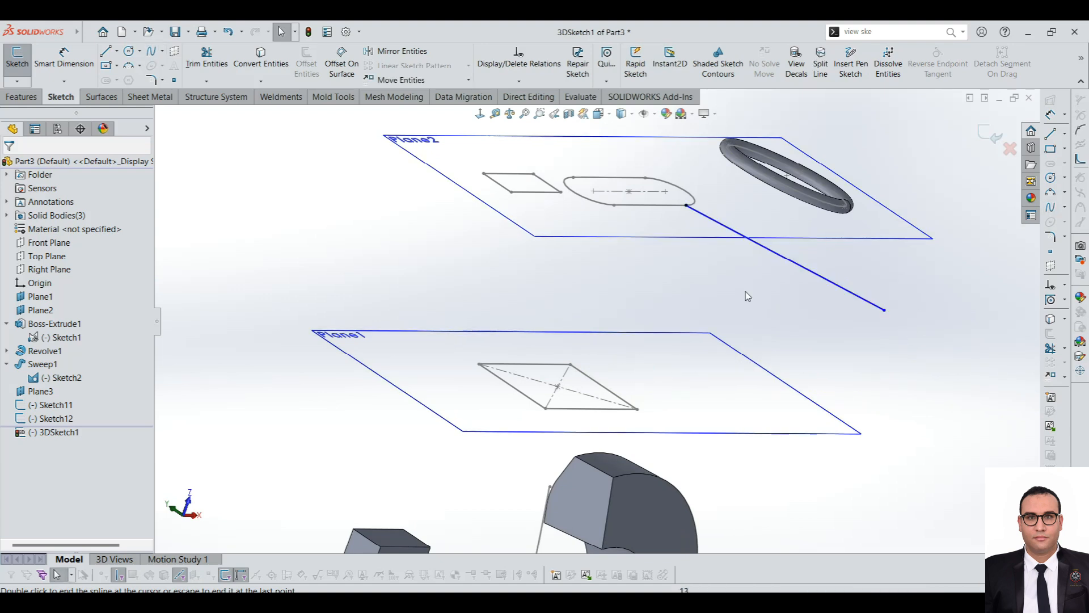
{"action": "key", "text": "Delete"}
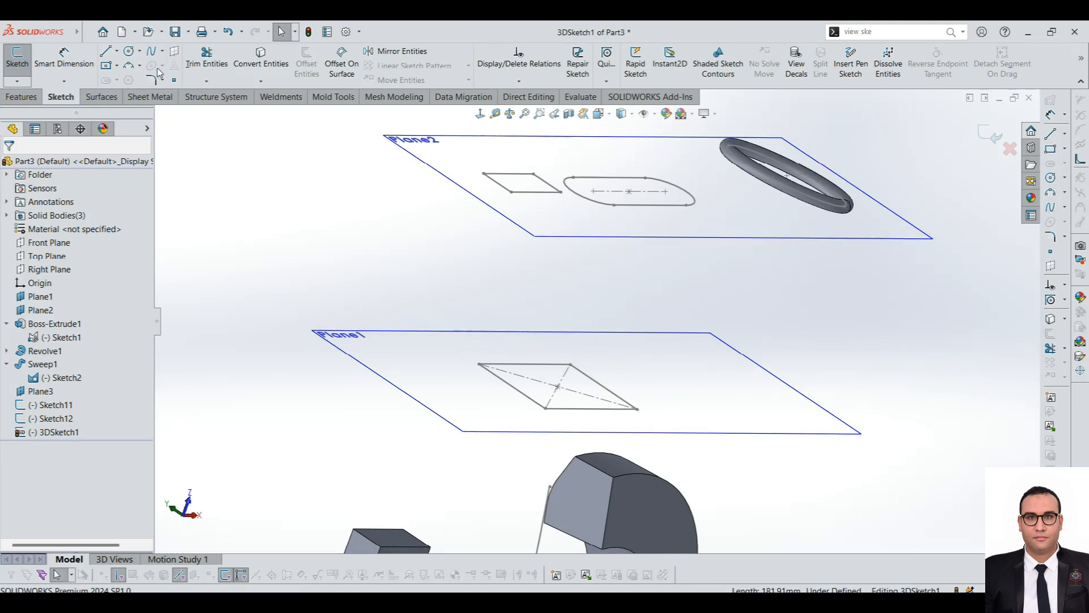
Draw a spline from the slot's front tangent point on Plane2, through a point between the planes, to the front corner of Plane1's rectangle.
{"action": "left_click", "coordinate": [152, 53]}
{"action": "middle_click_drag", "start_coordinate": [518, 302], "coordinate": [478, 289]}
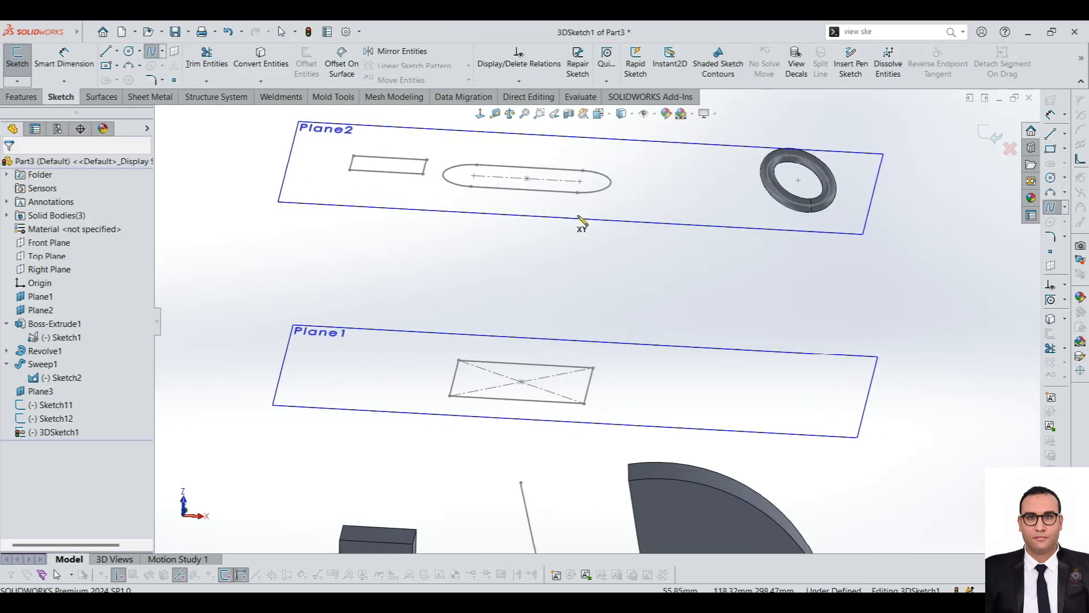
{"action": "left_click", "coordinate": [577, 193]}
{"action": "mouse_move", "coordinate": [573, 261]}
{"action": "middle_mouse_down"}
{"action": "mouse_move", "coordinate": [530, 275]}
{"action": "mouse_move", "coordinate": [531, 303]}
{"action": "mouse_move", "coordinate": [562, 274]}
{"action": "middle_mouse_up"}
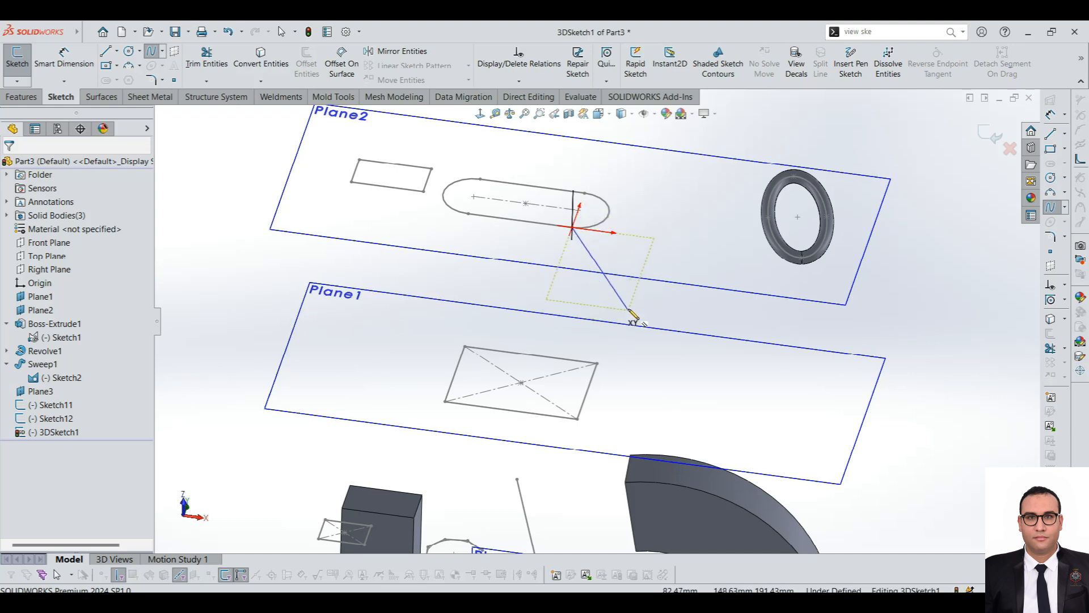
{"action": "middle_click_drag", "start_coordinate": [635, 311], "coordinate": [582, 262]}
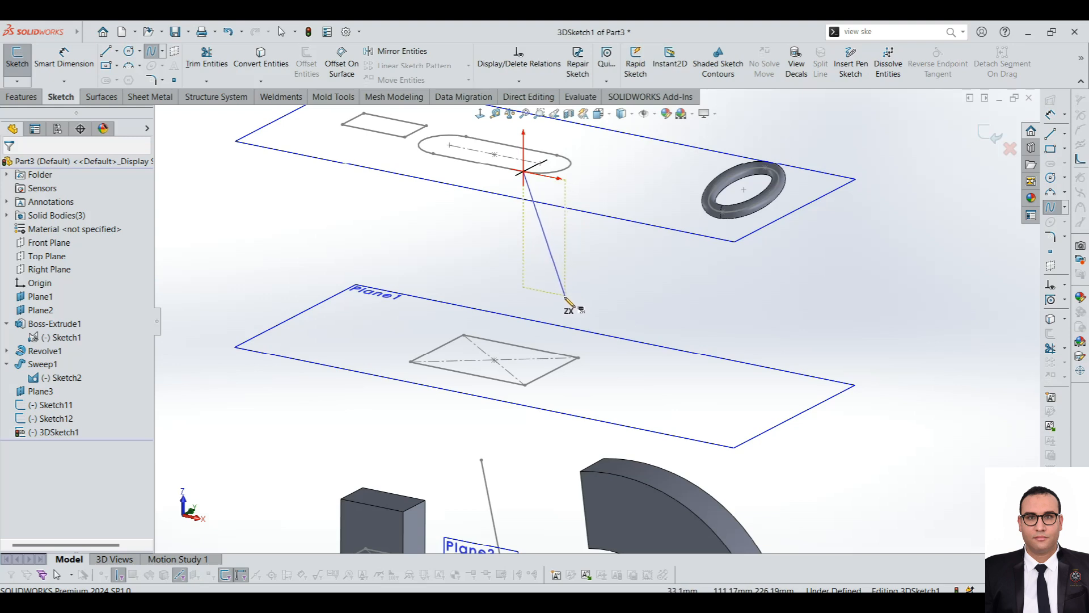
{"action": "mouse_move", "coordinate": [555, 292]}
{"action": "middle_mouse_down"}
{"action": "mouse_move", "coordinate": [556, 258]}
{"action": "mouse_move", "coordinate": [573, 285]}
{"action": "middle_mouse_up"}
{"action": "left_click", "coordinate": [591, 253]}
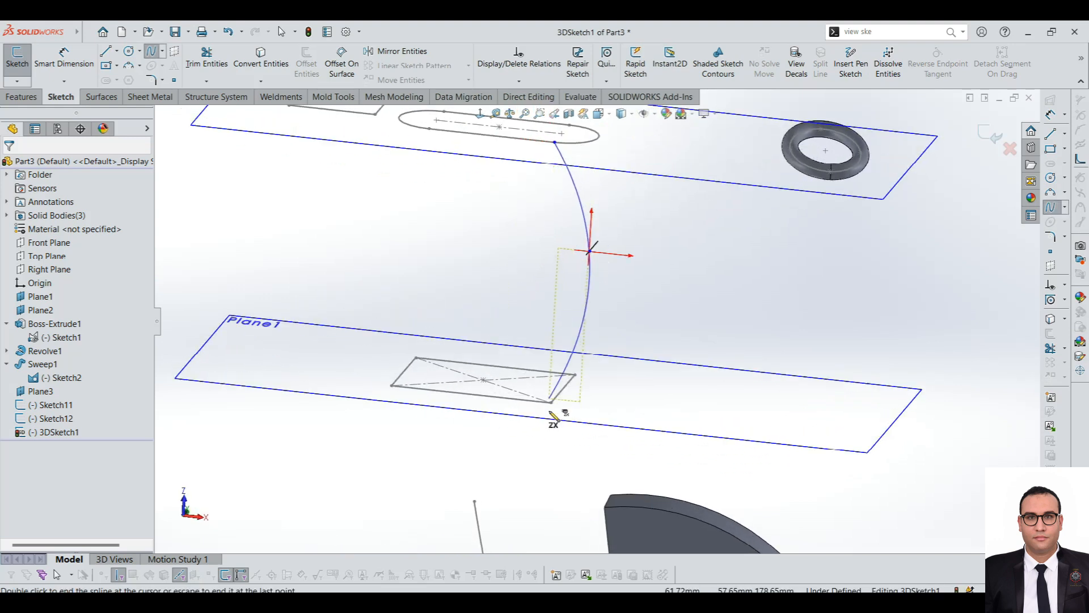
{"action": "left_click", "coordinate": [551, 403]}
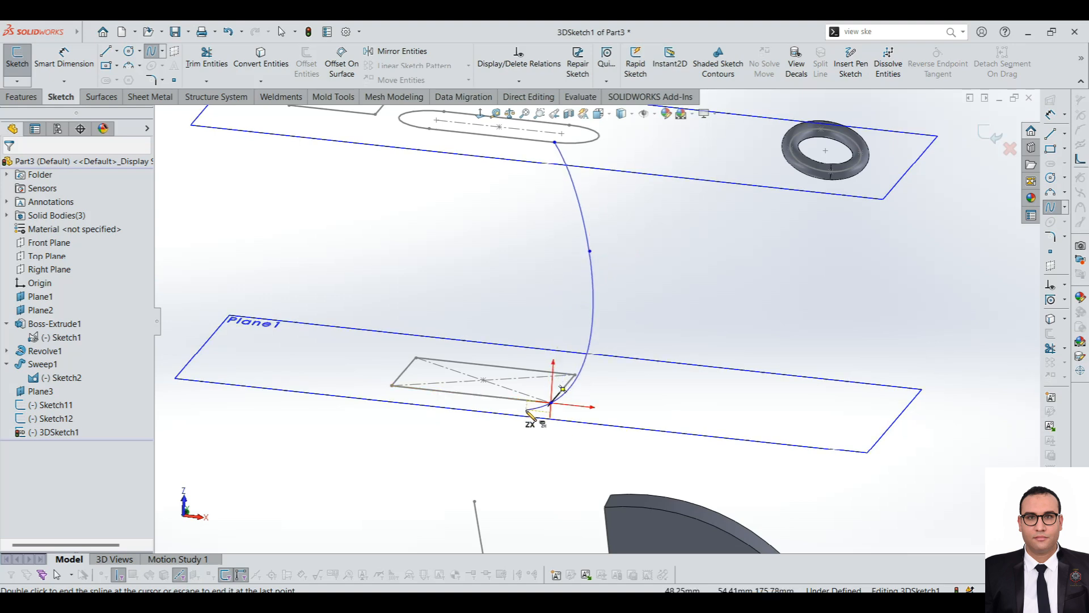
Continue the spline through a point below Plane1, end it at the front corner of the base profile at Plane3, and finish the curve.
{"action": "scroll", "coordinate": [553, 406], "scroll_direction": "up", "scroll_amount": 5}
{"action": "scroll", "coordinate": [567, 411], "scroll_direction": "down", "scroll_amount": 3}
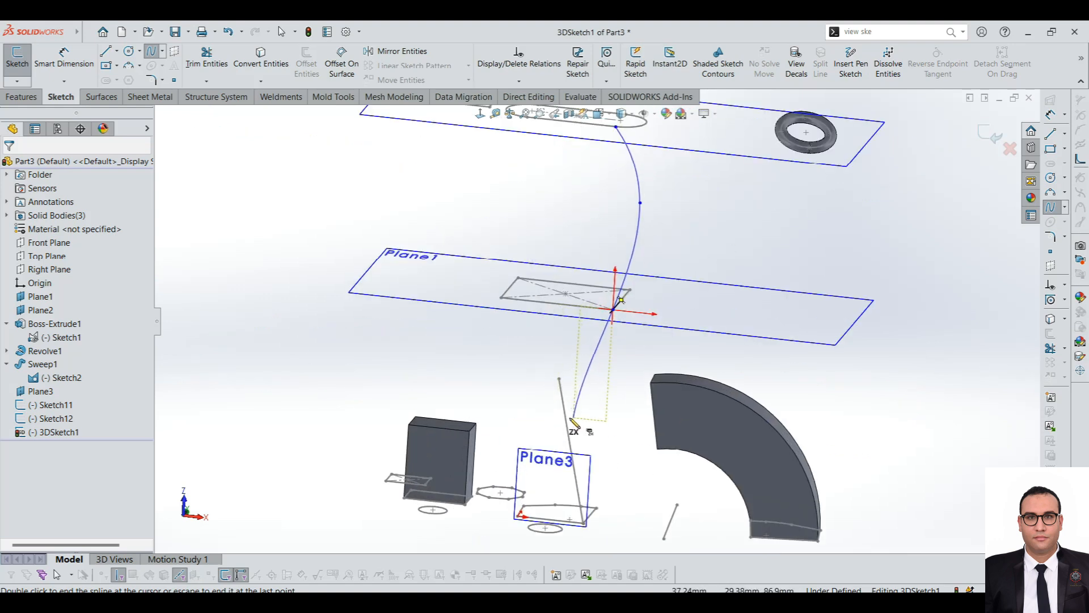
{"action": "left_click", "coordinate": [550, 414]}
{"action": "scroll", "coordinate": [586, 522], "scroll_direction": "down", "scroll_amount": 5}
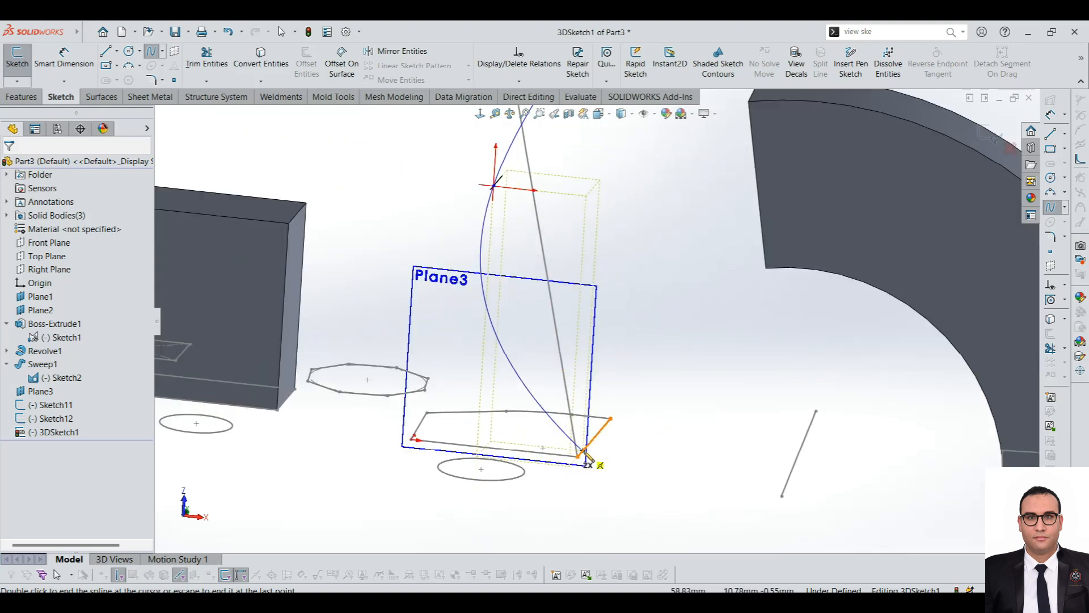
{"action": "left_click", "coordinate": [578, 455]}
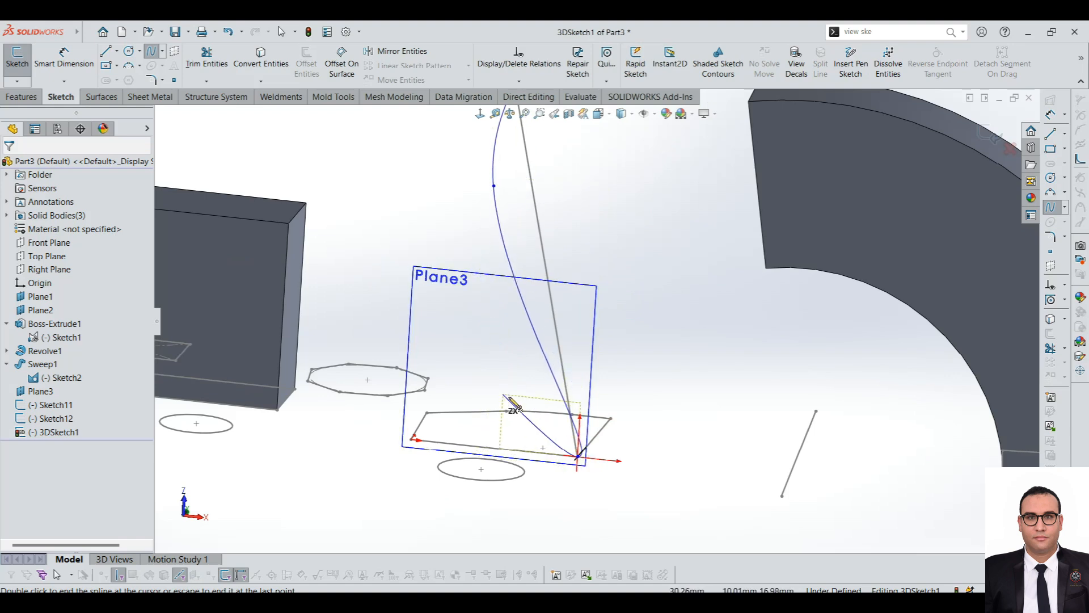
{"action": "key", "text": "Escape"}
Reshape the spline by moving its lower intermediate point toward the slanted line, and exit the 3D sketch.
{"action": "middle_click_drag", "start_coordinate": [504, 400], "coordinate": [549, 285]}
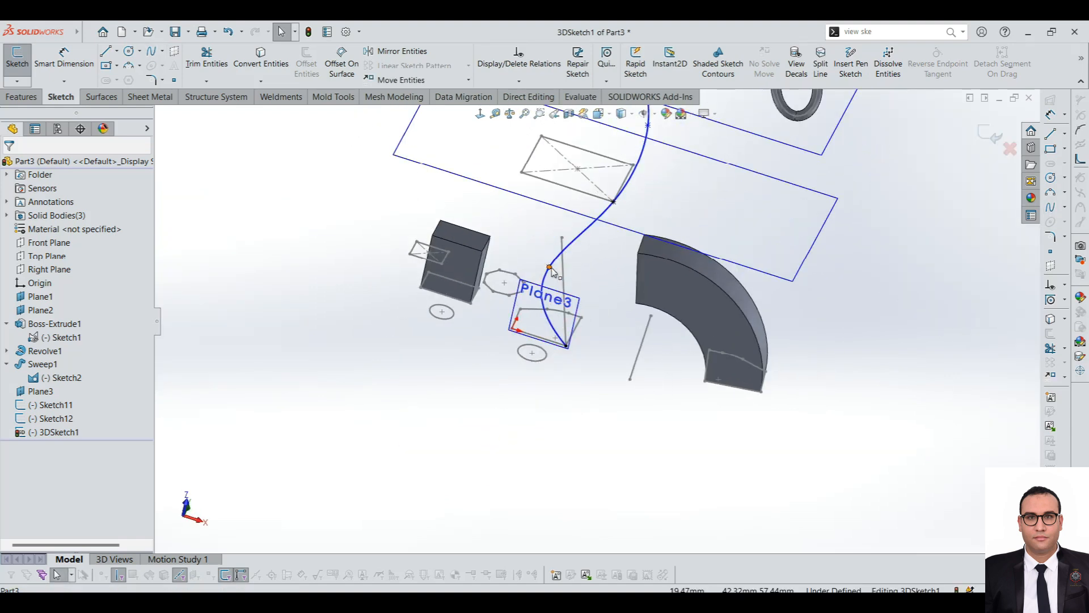
{"action": "left_click_drag", "start_coordinate": [550, 267], "coordinate": [568, 266]}
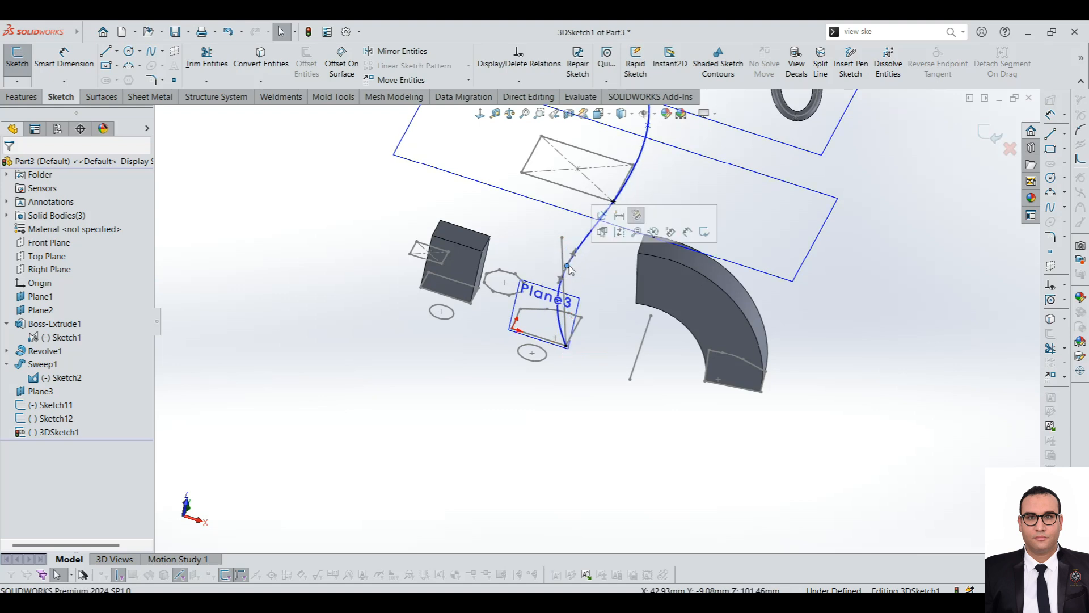
{"action": "middle_click_drag", "start_coordinate": [569, 269], "coordinate": [610, 304]}
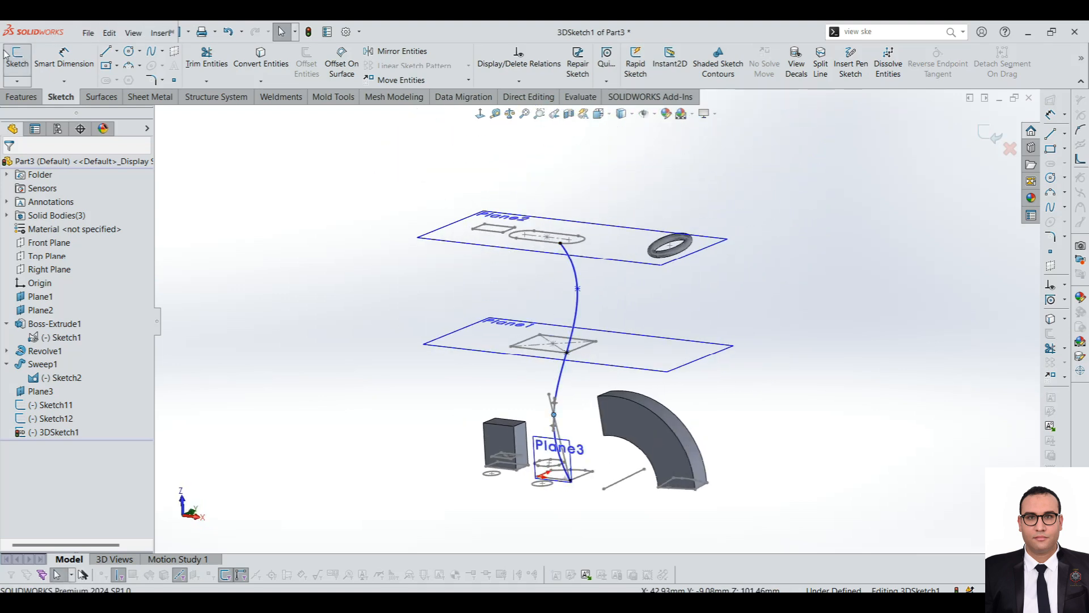
{"action": "left_click", "coordinate": [990, 139]}
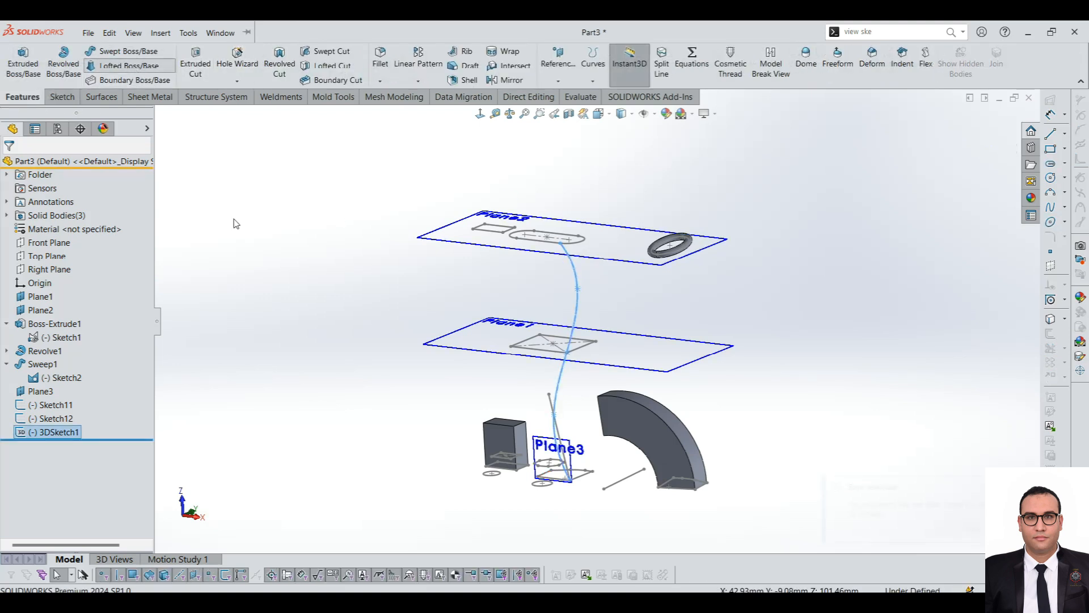
Start a lofted boss with the slot loop on Plane2 and the Plane1 rectangle as profiles.
{"action": "left_click", "coordinate": [129, 65]}
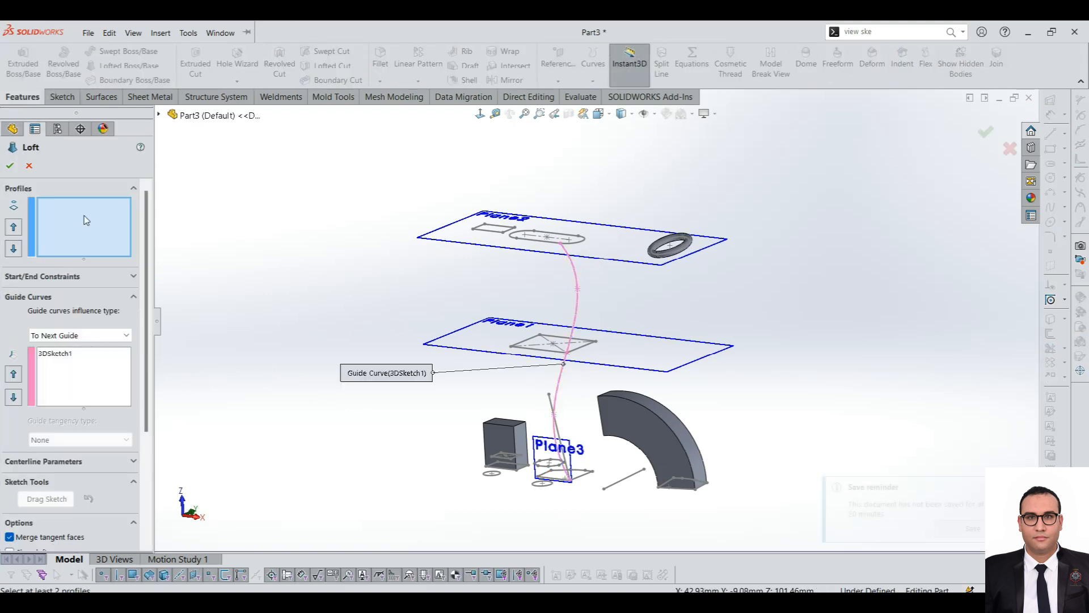
{"action": "left_click", "coordinate": [584, 242]}
{"action": "left_click", "coordinate": [614, 189]}
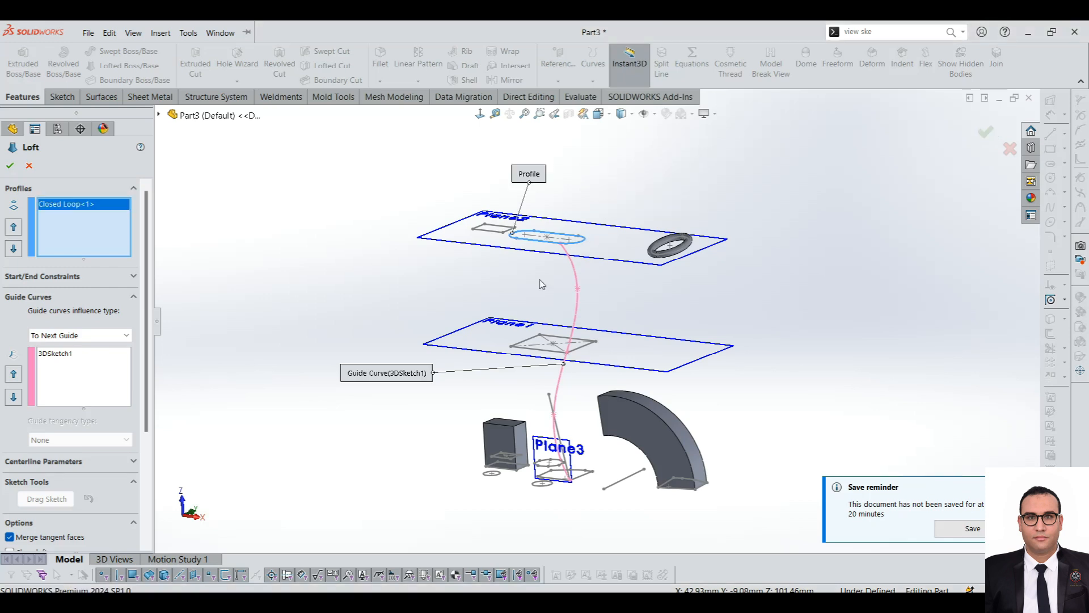
{"action": "scroll", "coordinate": [587, 336], "scroll_direction": "down", "scroll_amount": 4}
{"action": "left_click", "coordinate": [579, 354]}
{"action": "scroll", "coordinate": [580, 354], "scroll_direction": "up", "scroll_amount": 3}
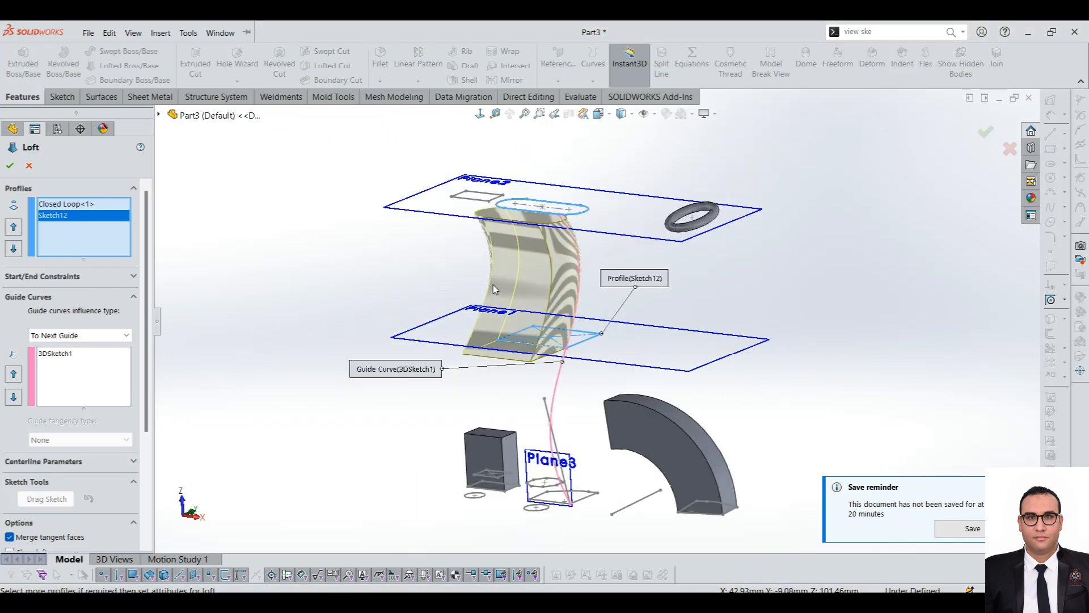
Remove 3DSketch1 from the loft's guide curves.
{"action": "scroll", "coordinate": [559, 431], "scroll_direction": "down", "scroll_amount": 3}
{"action": "left_click", "coordinate": [61, 353]}
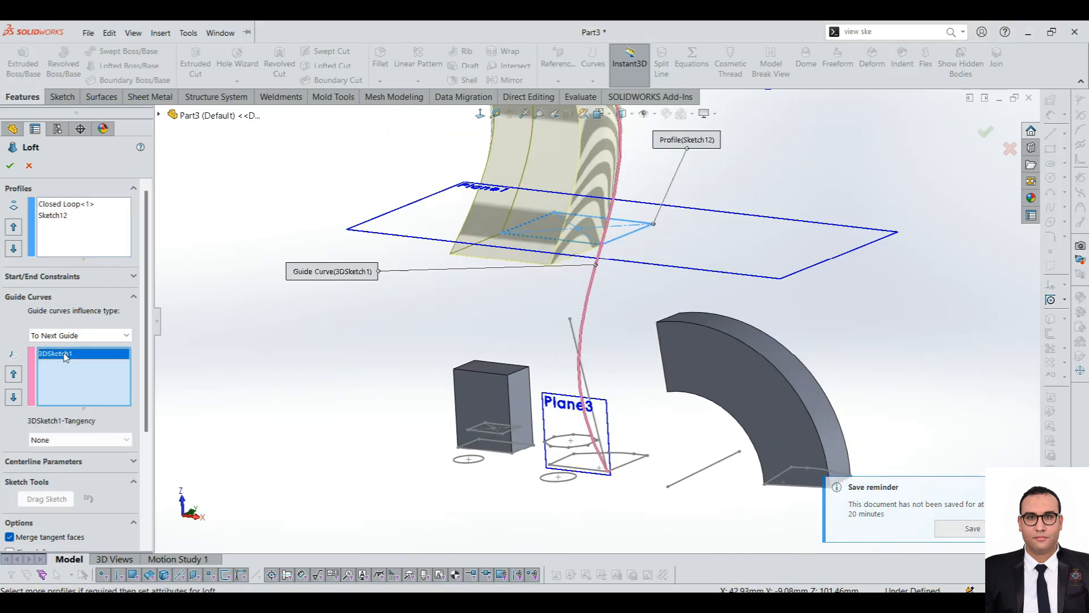
{"action": "right_click", "coordinate": [61, 354]}
{"action": "left_click", "coordinate": [97, 374]}
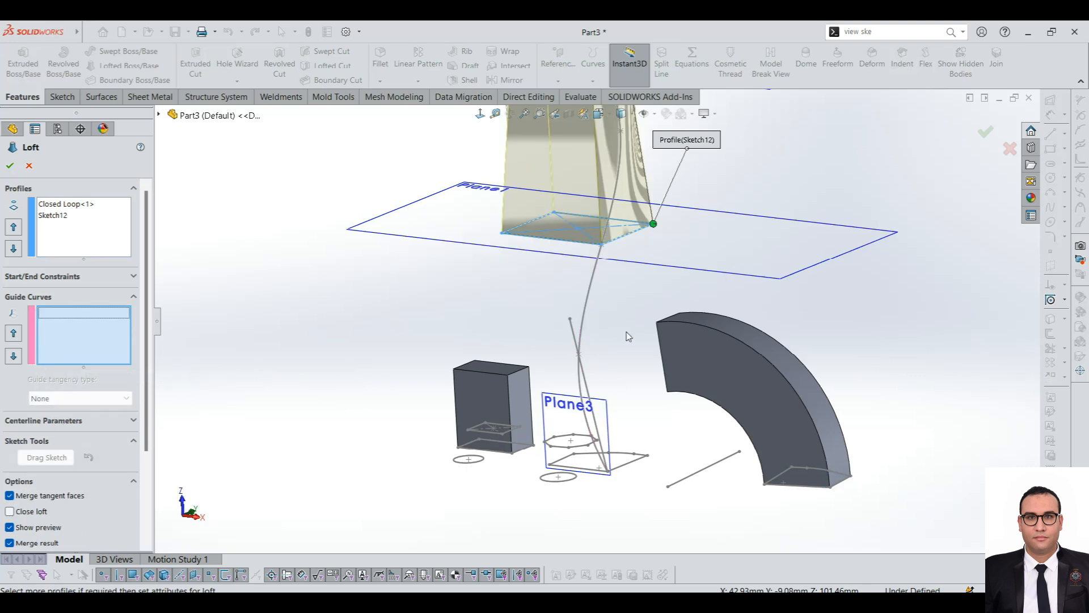
Try to add the whole base sketch, Sketch1, as the third loft profile, and remove it from the profiles.
{"action": "left_click", "coordinate": [66, 234]}
{"action": "scroll", "coordinate": [630, 414], "scroll_direction": "down", "scroll_amount": 3}
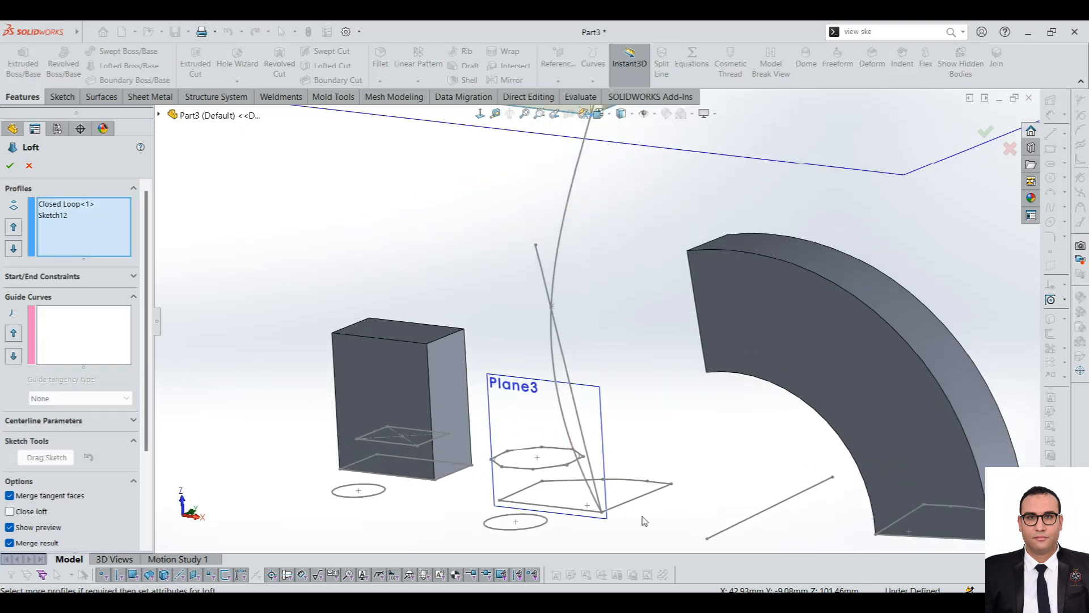
{"action": "left_click", "coordinate": [650, 499]}
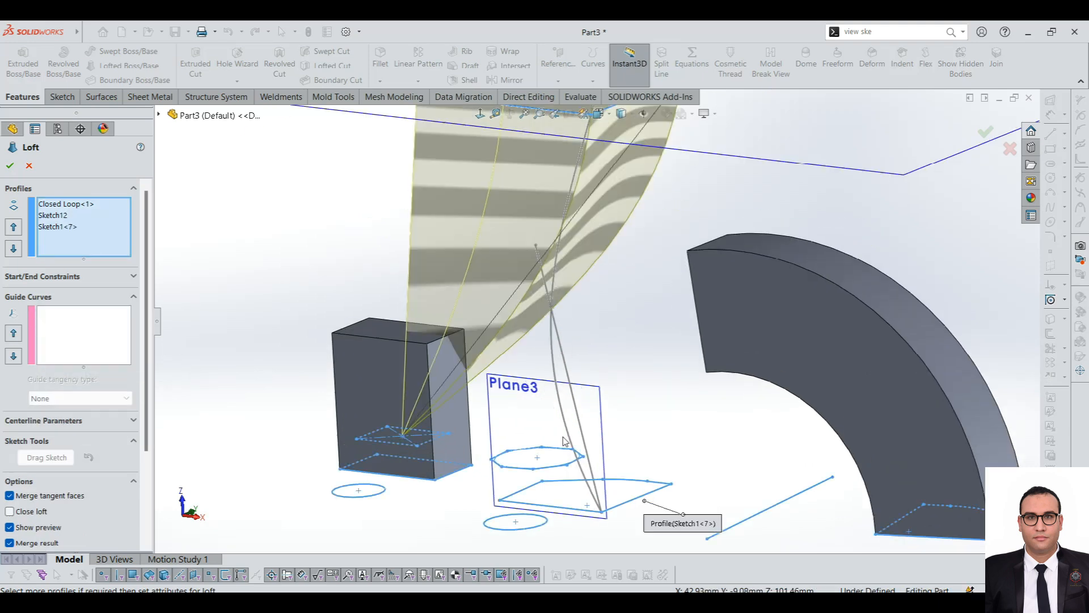
{"action": "scroll", "coordinate": [416, 356], "scroll_direction": "up", "scroll_amount": 3}
{"action": "left_click", "coordinate": [51, 227]}
{"action": "right_click", "coordinate": [50, 228]}
{"action": "left_click", "coordinate": [73, 248]}
Use the SelectionManager to add only the closed base profile loop at Plane3 as the third loft profile.
{"action": "right_click", "coordinate": [66, 238]}
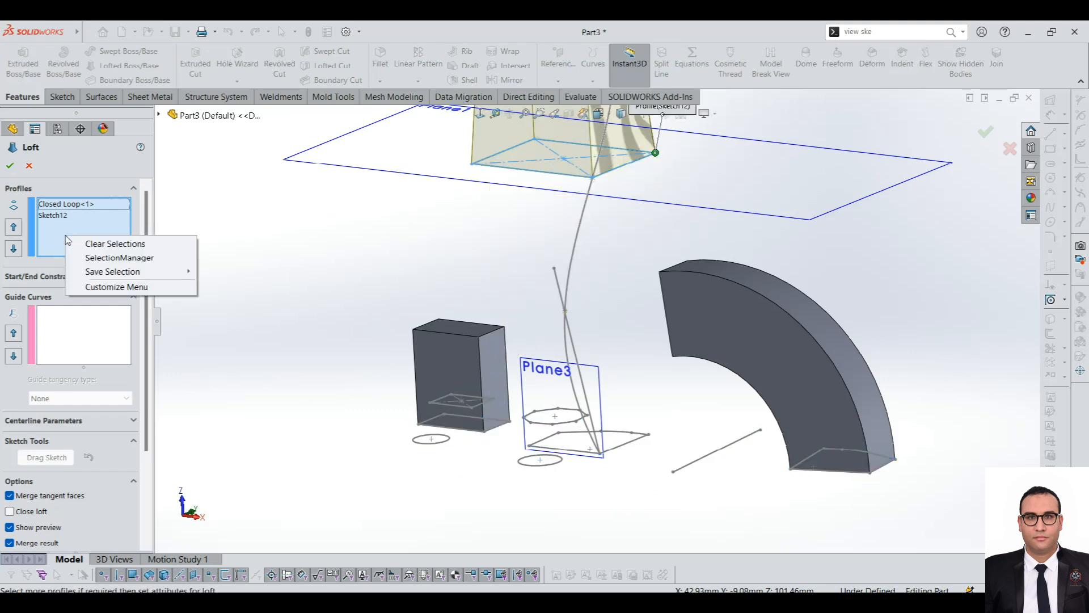
{"action": "left_click", "coordinate": [105, 258]}
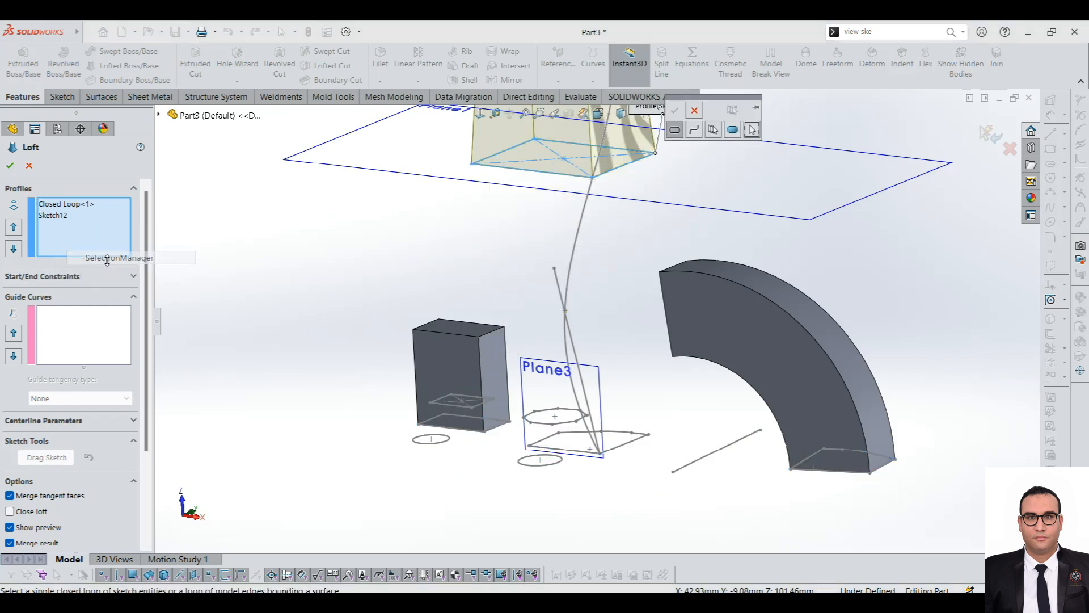
{"action": "left_click", "coordinate": [632, 446]}
{"action": "left_click", "coordinate": [676, 112]}
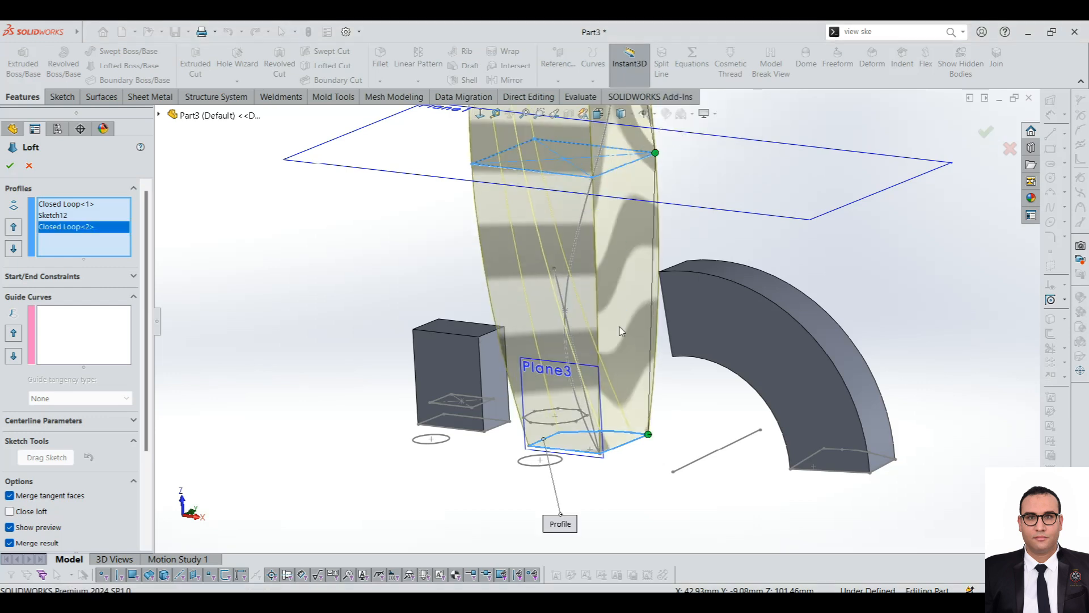
Set the 3DSketch1 spline as the loft's guide curve and accept the loft.
{"action": "scroll", "coordinate": [622, 328], "scroll_direction": "up", "scroll_amount": 5}
{"action": "scroll", "coordinate": [627, 280], "scroll_direction": "down", "scroll_amount": 3}
{"action": "middle_click_drag", "start_coordinate": [578, 223], "coordinate": [579, 273]}
{"action": "left_click", "coordinate": [126, 331]}
{"action": "scroll", "coordinate": [598, 435], "scroll_direction": "up", "scroll_amount": 3}
{"action": "scroll", "coordinate": [598, 320], "scroll_direction": "down", "scroll_amount": 3}
{"action": "scroll", "coordinate": [596, 325], "scroll_direction": "down", "scroll_amount": 2}
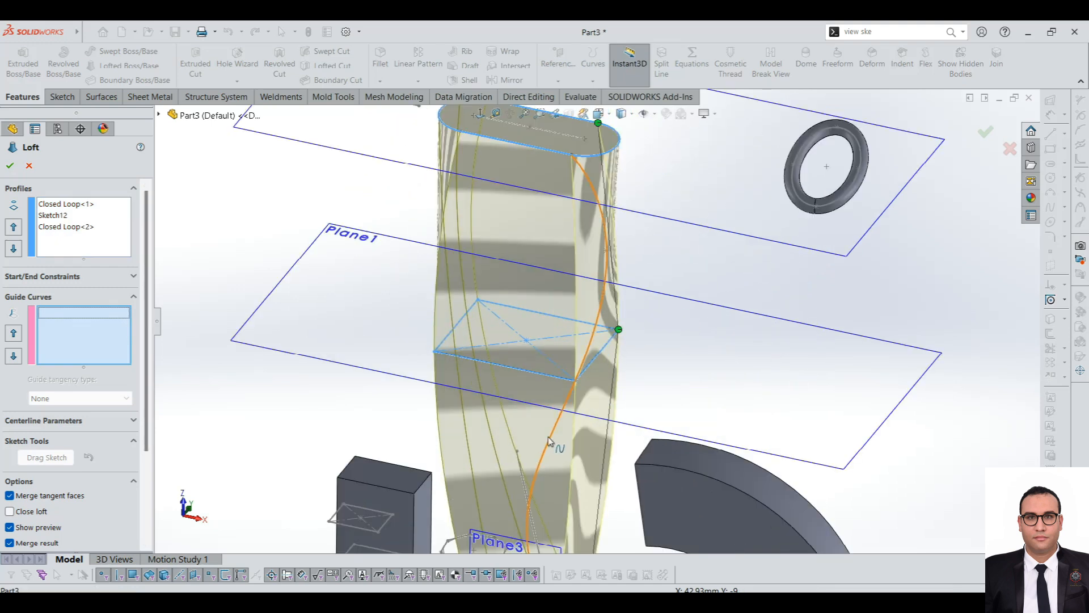
{"action": "left_click", "coordinate": [549, 442]}
{"action": "scroll", "coordinate": [453, 281], "scroll_direction": "up", "scroll_amount": 3}
{"action": "mouse_move", "coordinate": [454, 281]}
{"action": "middle_mouse_down"}
{"action": "mouse_move", "coordinate": [588, 347]}
{"action": "mouse_move", "coordinate": [573, 363]}
{"action": "mouse_move", "coordinate": [626, 356]}
{"action": "mouse_move", "coordinate": [567, 321]}
{"action": "mouse_move", "coordinate": [587, 334]}
{"action": "mouse_move", "coordinate": [550, 332]}
{"action": "mouse_move", "coordinate": [585, 311]}
{"action": "middle_mouse_up"}
{"action": "key", "text": "Return"}
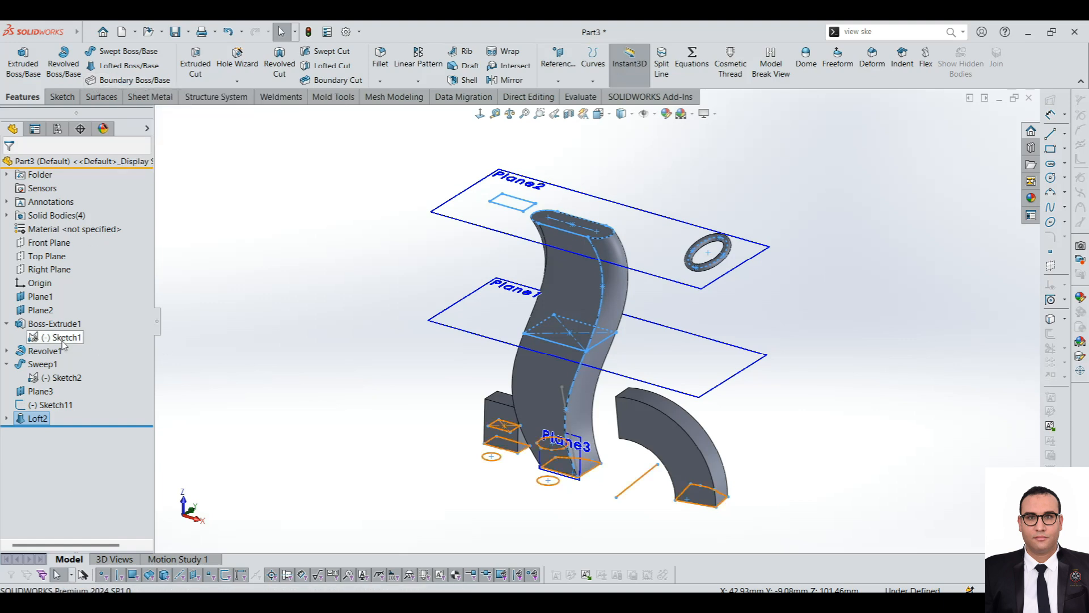
Open the Loft2 feature for editing and review its start/end constraints and guide curve settings.
{"action": "left_click", "coordinate": [36, 419]}
{"action": "left_click", "coordinate": [47, 390]}
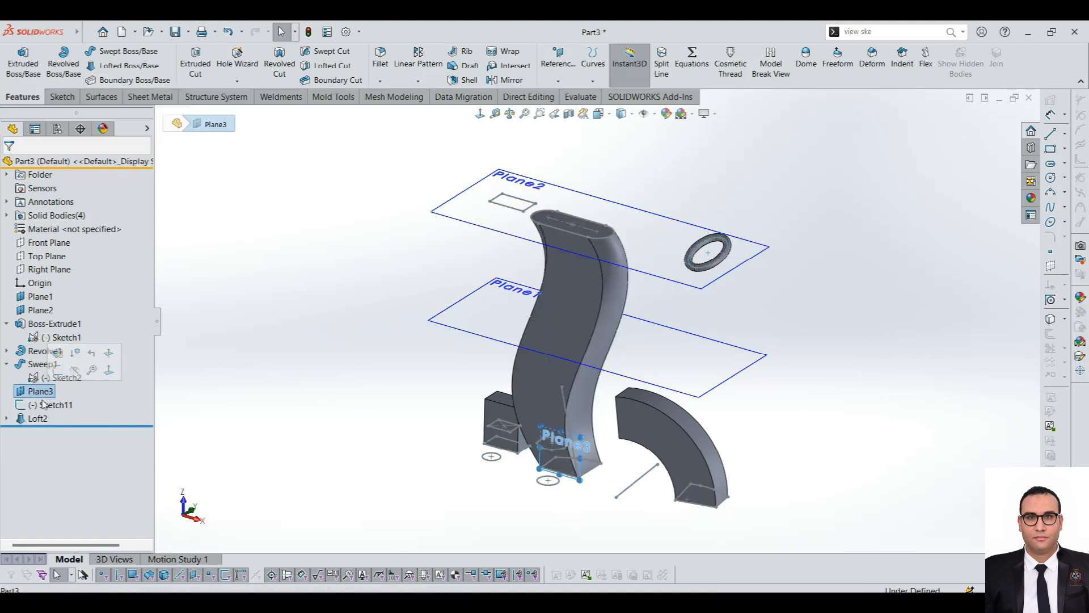
{"action": "left_click", "coordinate": [36, 419]}
{"action": "left_click", "coordinate": [49, 385]}
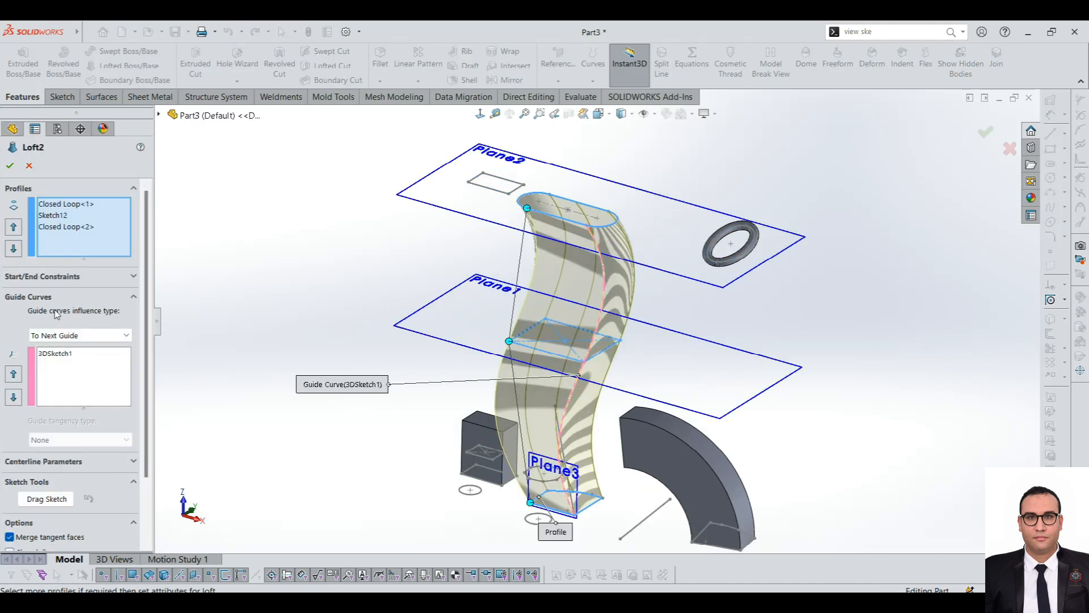
{"action": "left_click", "coordinate": [80, 278]}
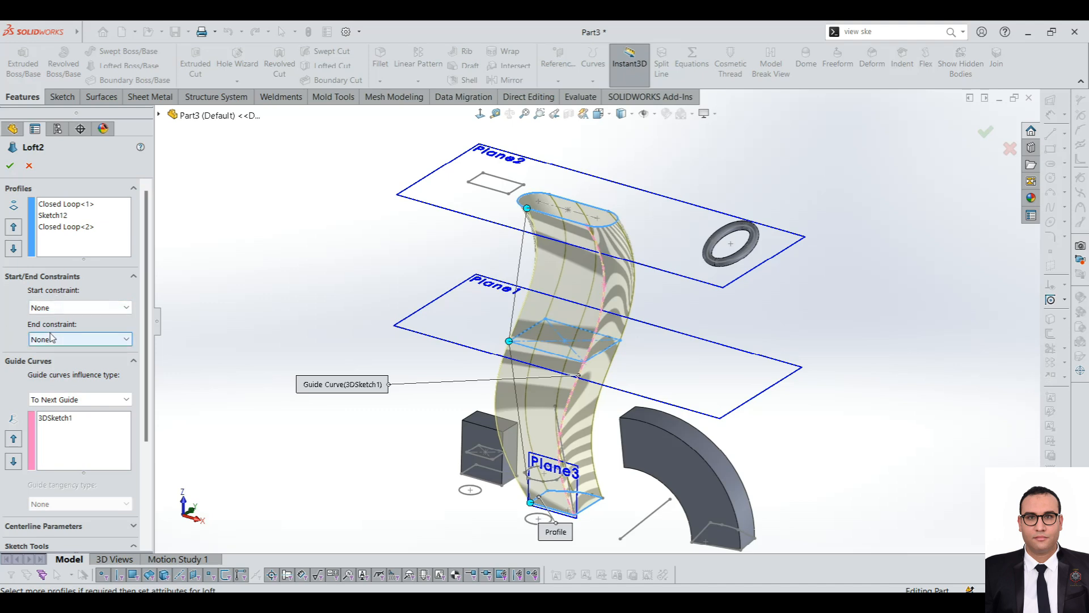
{"action": "mouse_move", "coordinate": [147, 326]}
{"action": "left_mouse_down"}
{"action": "mouse_move", "coordinate": [164, 423]}
{"action": "mouse_move", "coordinate": [153, 357]}
{"action": "mouse_move", "coordinate": [156, 534]}
{"action": "mouse_move", "coordinate": [134, 301]}
{"action": "left_mouse_up"}
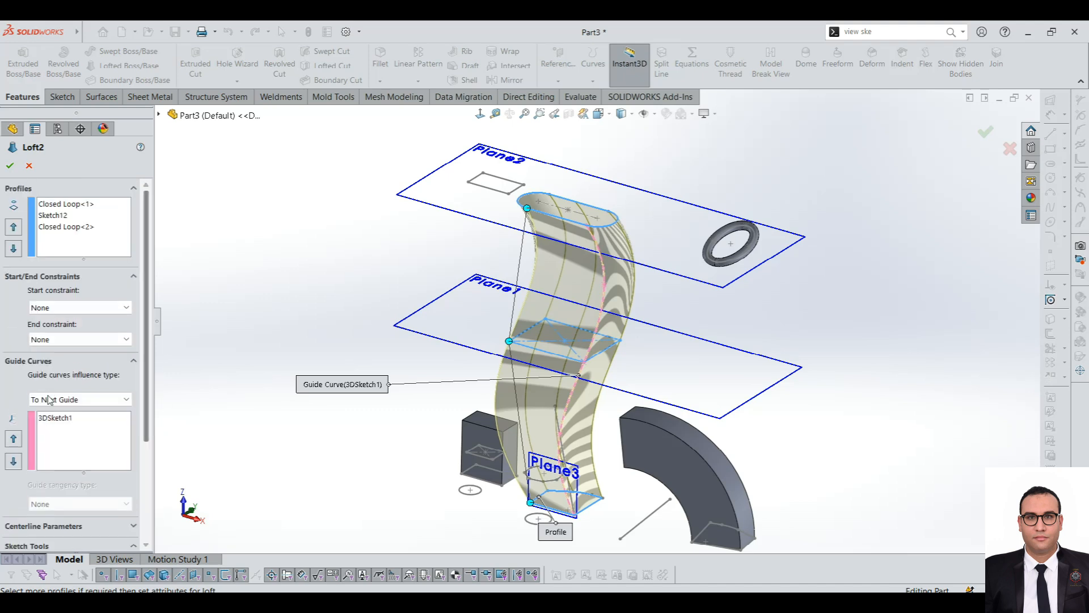
{"action": "left_click", "coordinate": [71, 449]}
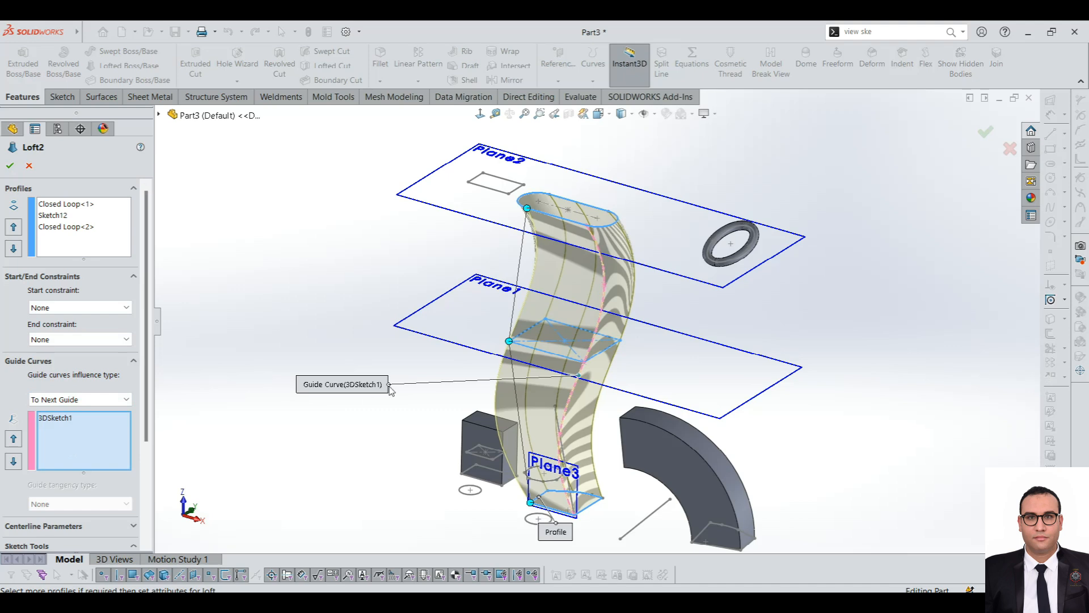
Examine the guided loft preview from several angles, check the available start constraint options, and close the loft editing without changes.
{"action": "scroll", "coordinate": [591, 498], "scroll_direction": "down", "scroll_amount": 1}
{"action": "middle_click_drag", "start_coordinate": [592, 498], "coordinate": [657, 106]}
{"action": "middle_click_drag", "start_coordinate": [637, 290], "coordinate": [570, 320]}
{"action": "mouse_move", "coordinate": [606, 356]}
{"action": "middle_mouse_down"}
{"action": "mouse_move", "coordinate": [582, 214]}
{"action": "mouse_move", "coordinate": [601, 282]}
{"action": "mouse_move", "coordinate": [537, 267]}
{"action": "mouse_move", "coordinate": [521, 287]}
{"action": "mouse_move", "coordinate": [662, 305]}
{"action": "mouse_move", "coordinate": [567, 306]}
{"action": "middle_mouse_up"}
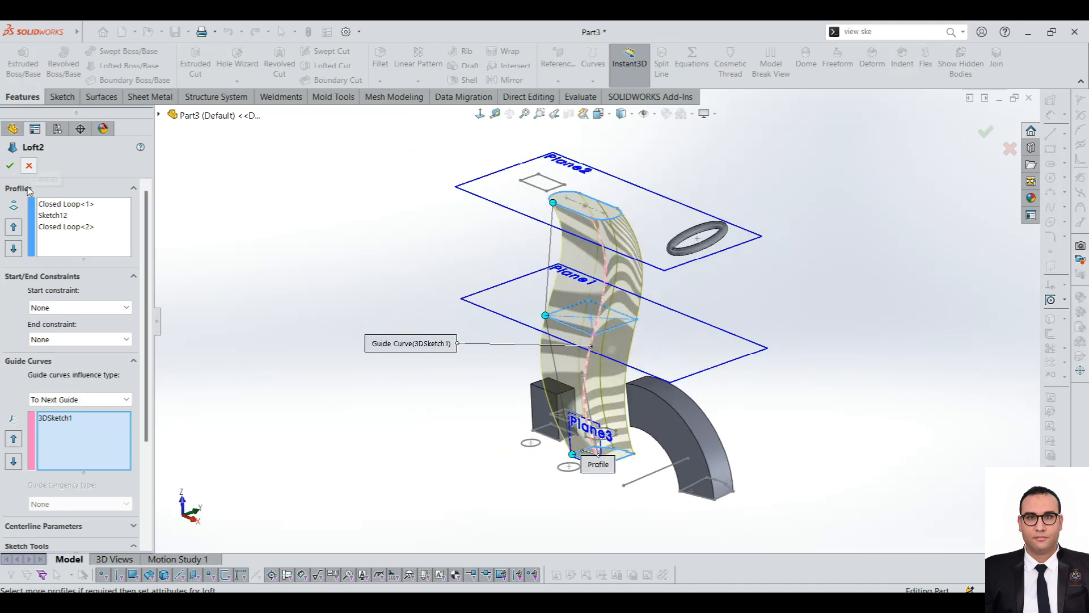
{"action": "scroll", "coordinate": [589, 324], "scroll_direction": "down", "scroll_amount": 3}
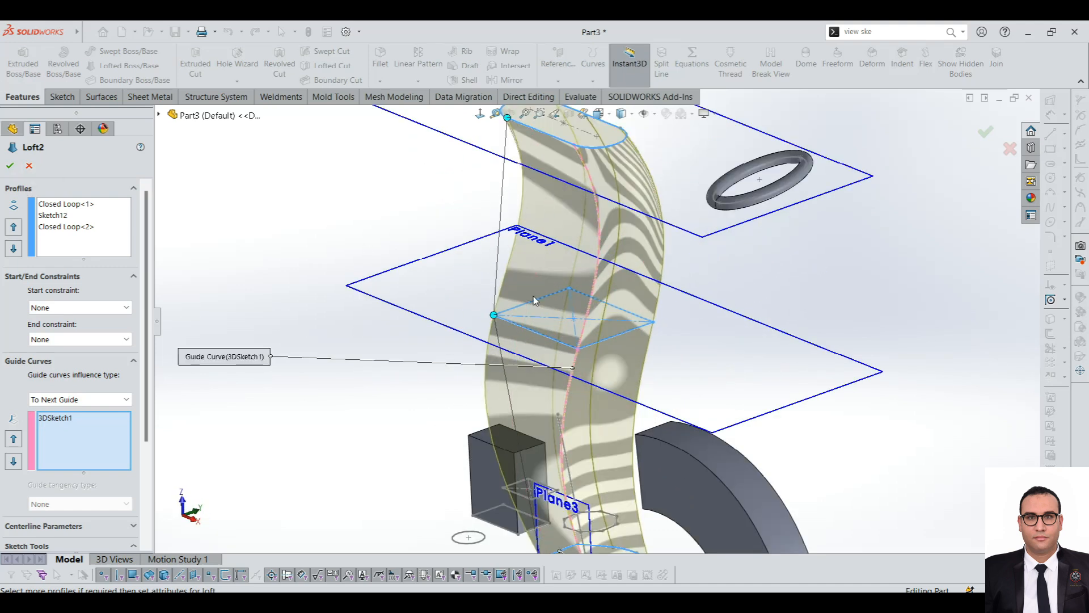
{"action": "scroll", "coordinate": [597, 340], "scroll_direction": "up", "scroll_amount": 3}
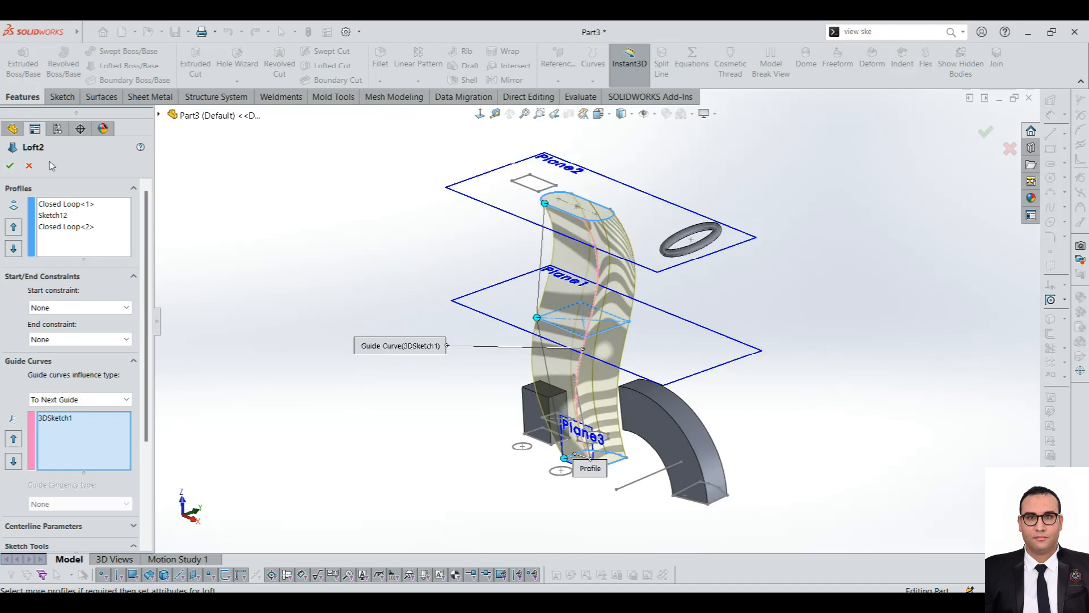
{"action": "left_click", "coordinate": [60, 310]}
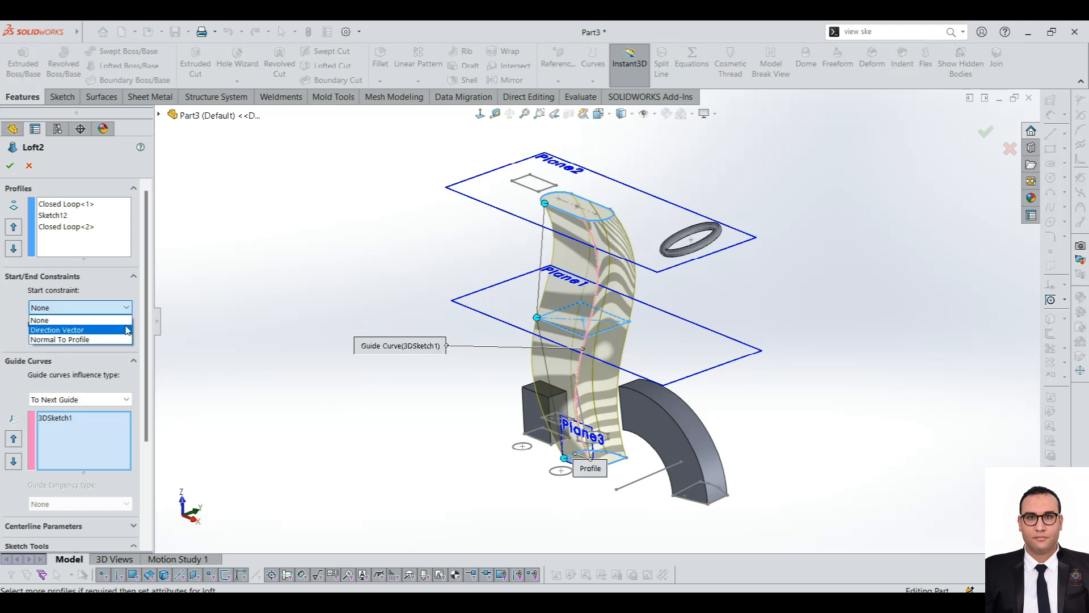
{"action": "left_click", "coordinate": [236, 302]}
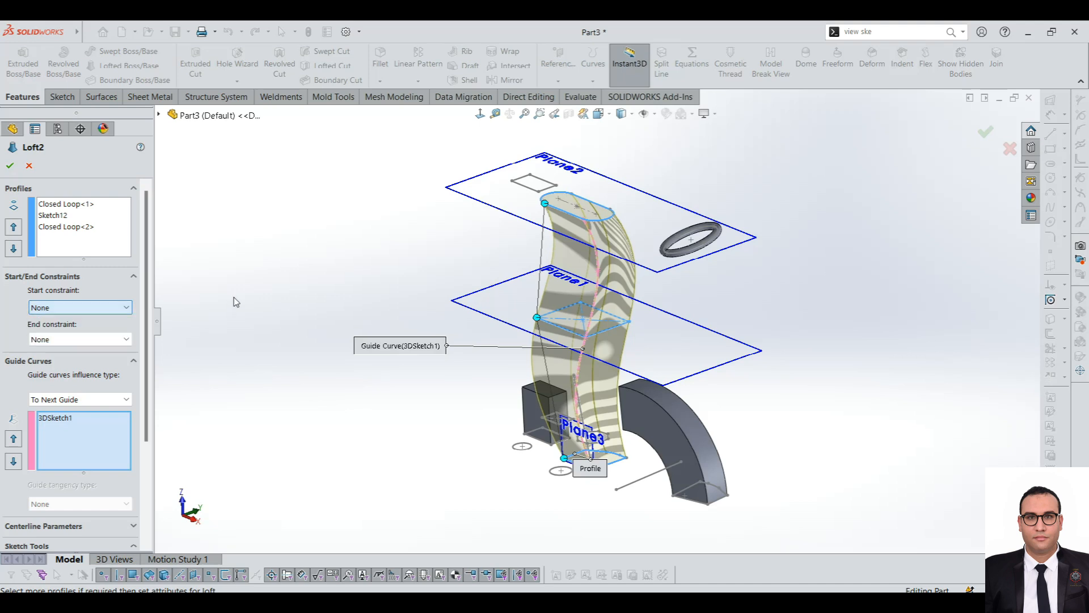
{"action": "left_click", "coordinate": [29, 165]}
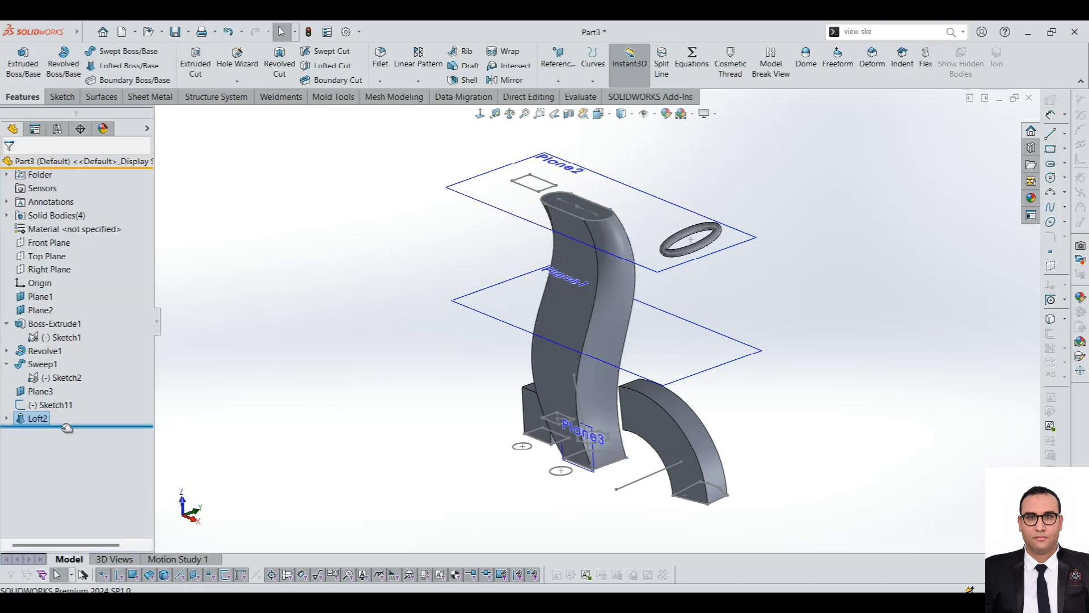
Delete the Loft2 feature and start a boundary boss with the closed slot loop on Plane2 as the first Direction 1 profile.
{"action": "key", "text": "Delete"}
{"action": "left_click", "coordinate": [875, 179]}
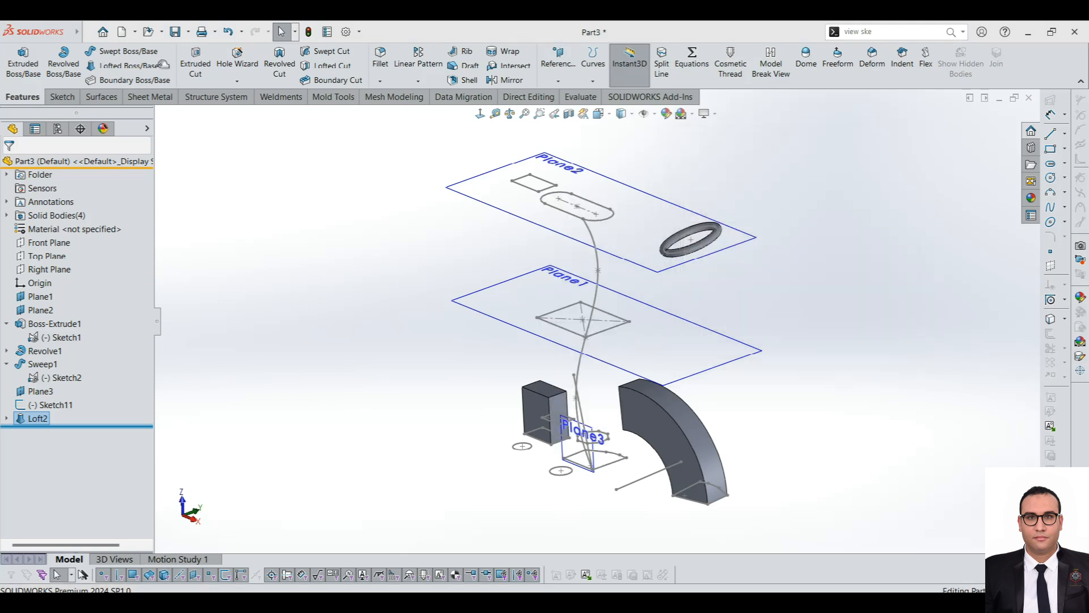
{"action": "left_click", "coordinate": [134, 80]}
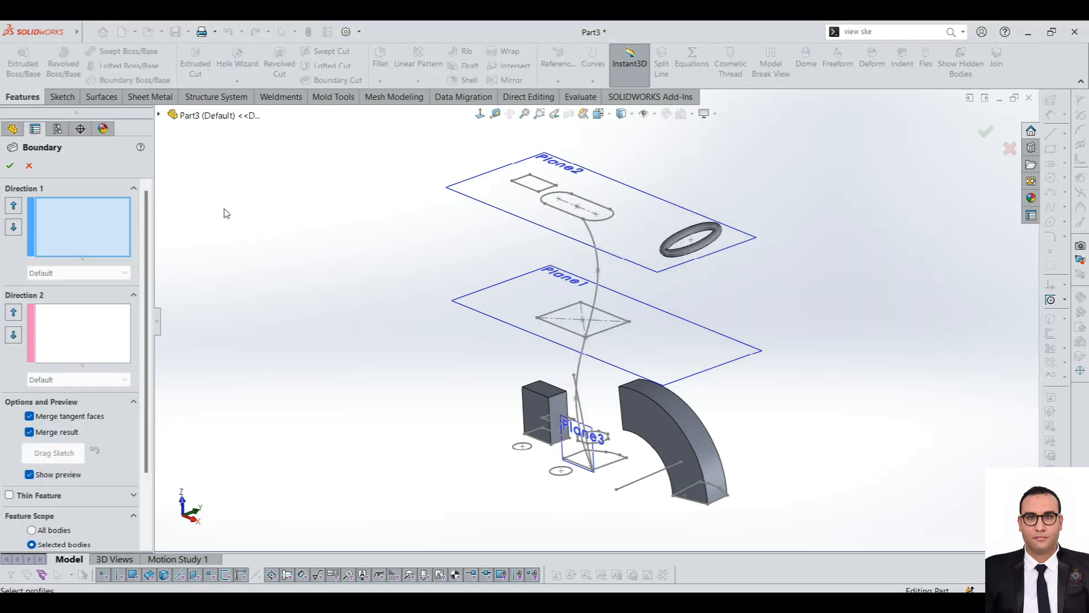
{"action": "scroll", "coordinate": [639, 227], "scroll_direction": "down", "scroll_amount": 3}
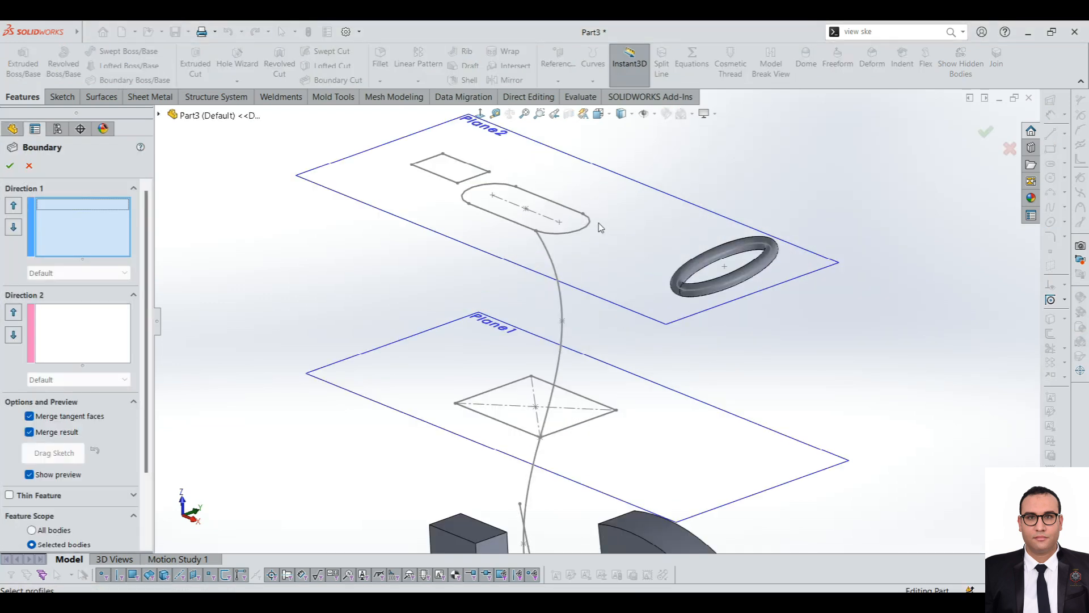
{"action": "left_click", "coordinate": [589, 231]}
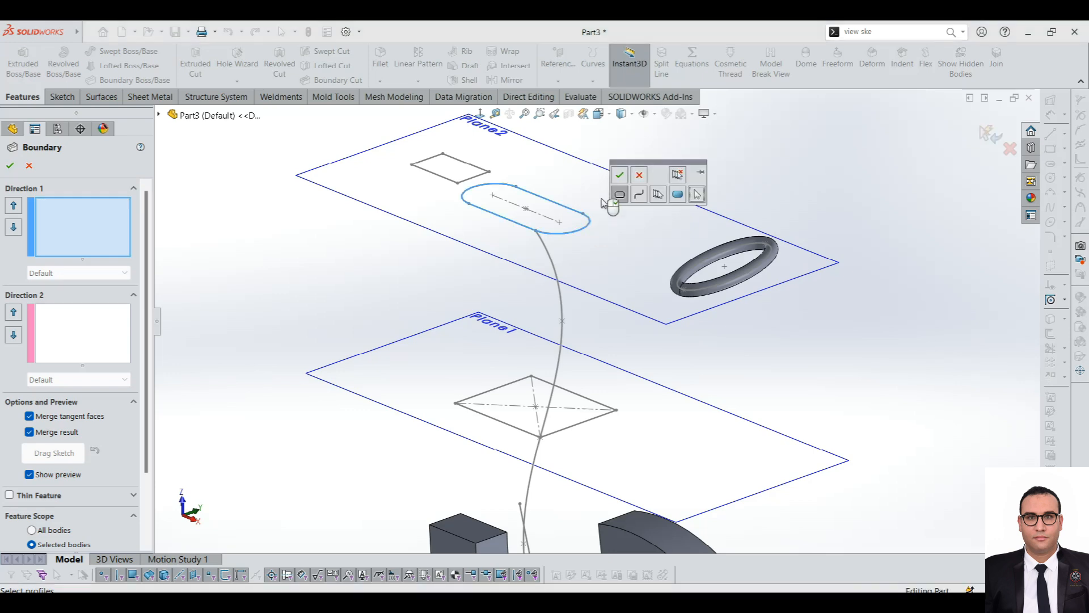
{"action": "left_click", "coordinate": [620, 177]}
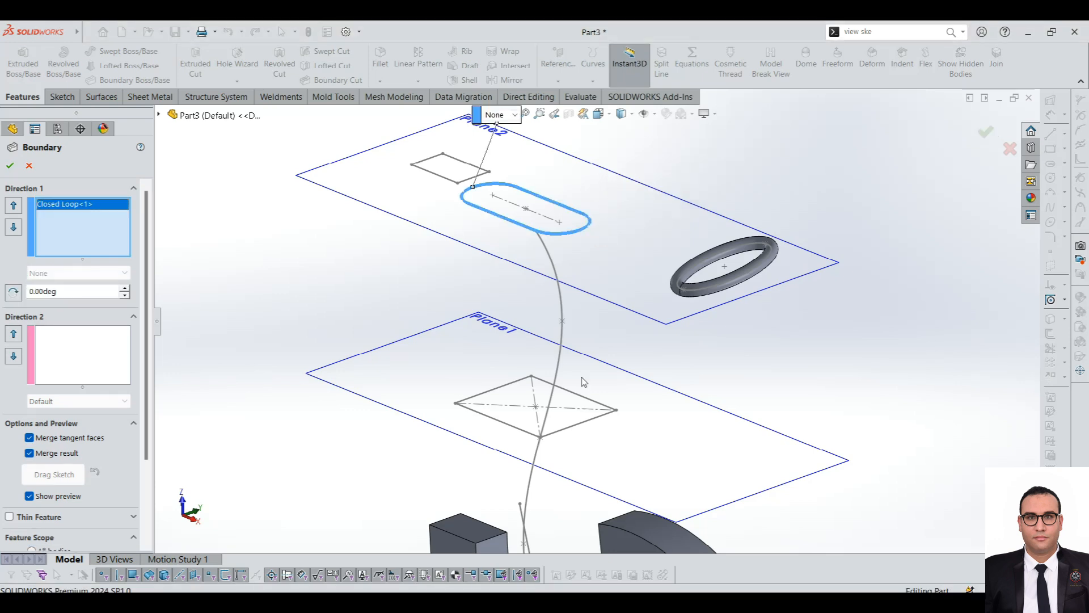
Add the rectangle sketch on Plane1 as the second Direction 1 profile of the boundary boss.
{"action": "left_click", "coordinate": [588, 426]}
{"action": "scroll", "coordinate": [596, 454], "scroll_direction": "up", "scroll_amount": 3}
{"action": "scroll", "coordinate": [600, 483], "scroll_direction": "down", "scroll_amount": 2}
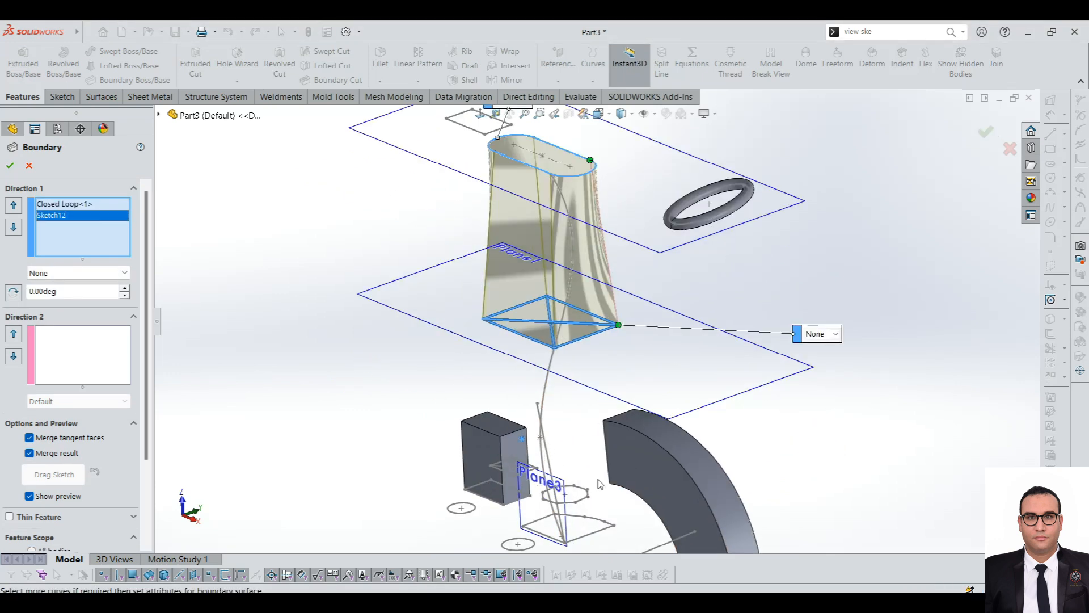
{"action": "scroll", "coordinate": [597, 353], "scroll_direction": "up", "scroll_amount": 2}
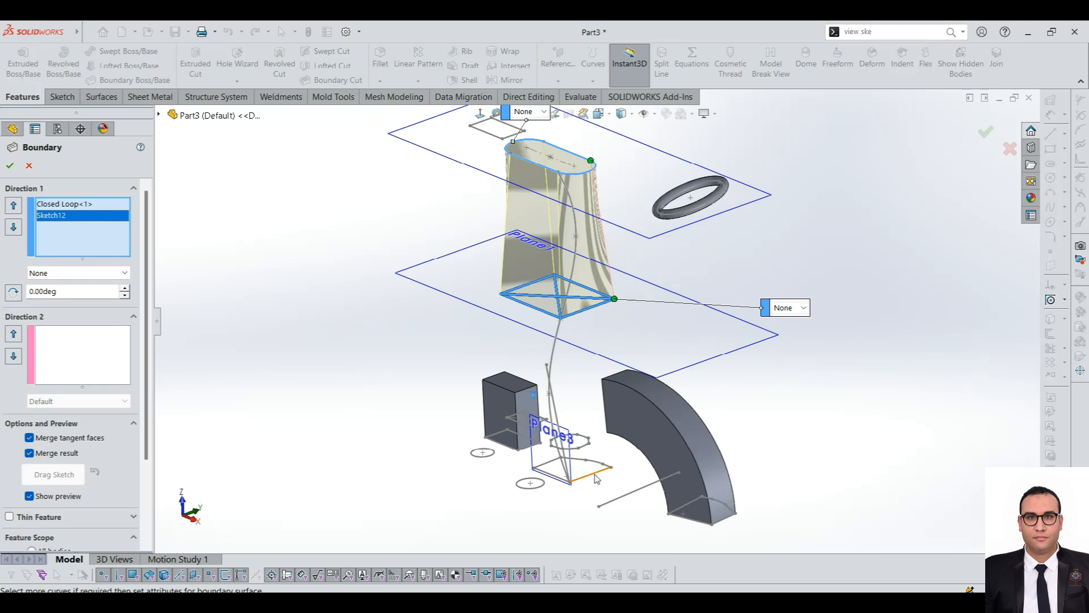
{"action": "left_click", "coordinate": [594, 476]}
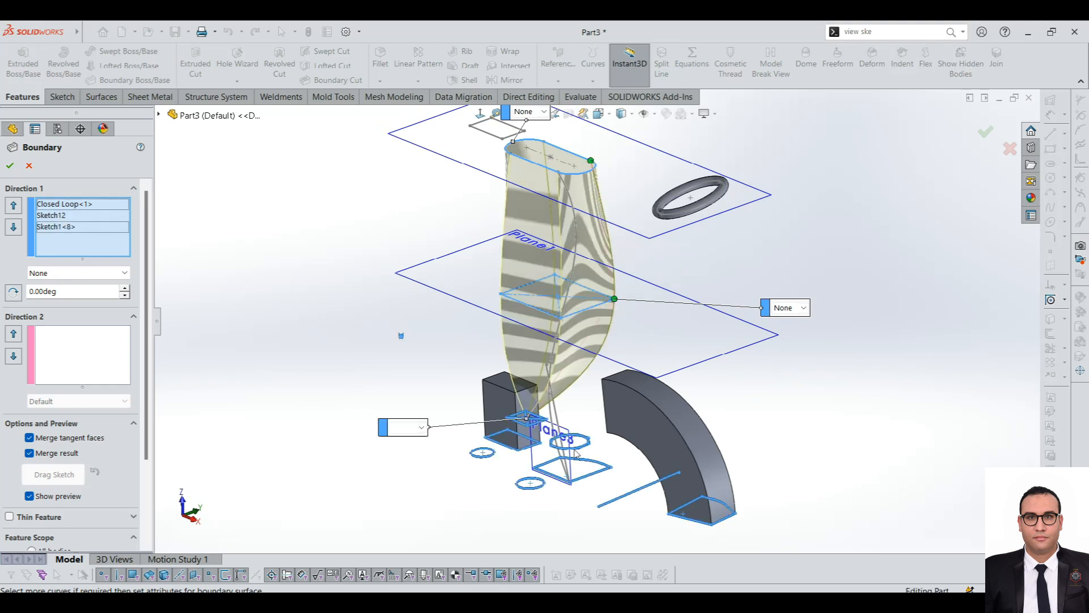
{"action": "right_click", "coordinate": [71, 236]}
{"action": "left_click", "coordinate": [102, 280]}
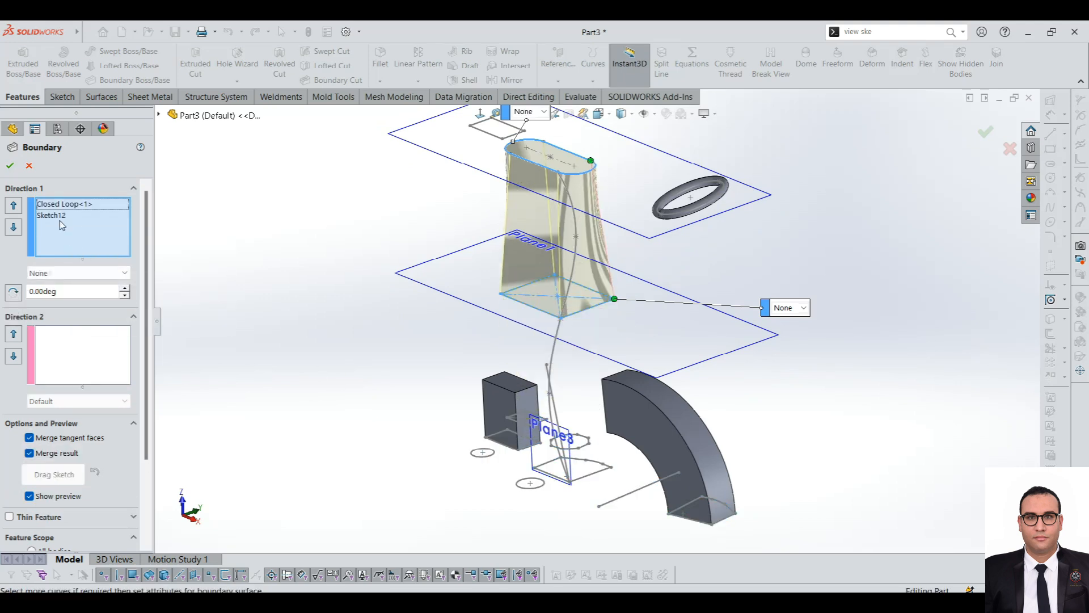
Use the SelectionManager to add only the closed base loop at Plane3 as the third Direction 1 profile.
{"action": "right_click", "coordinate": [57, 238]}
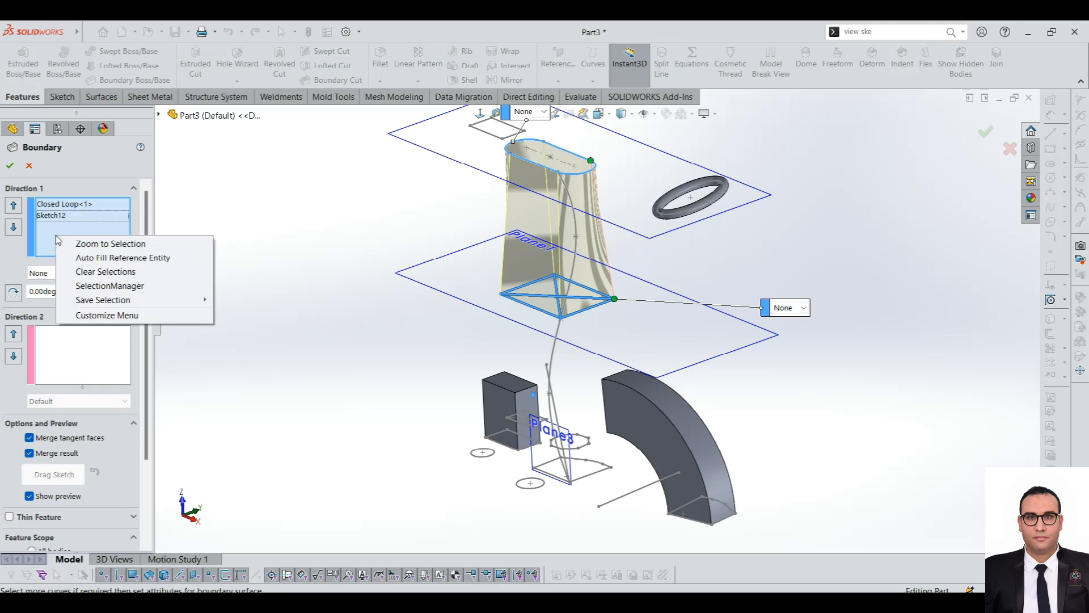
{"action": "left_click", "coordinate": [89, 287]}
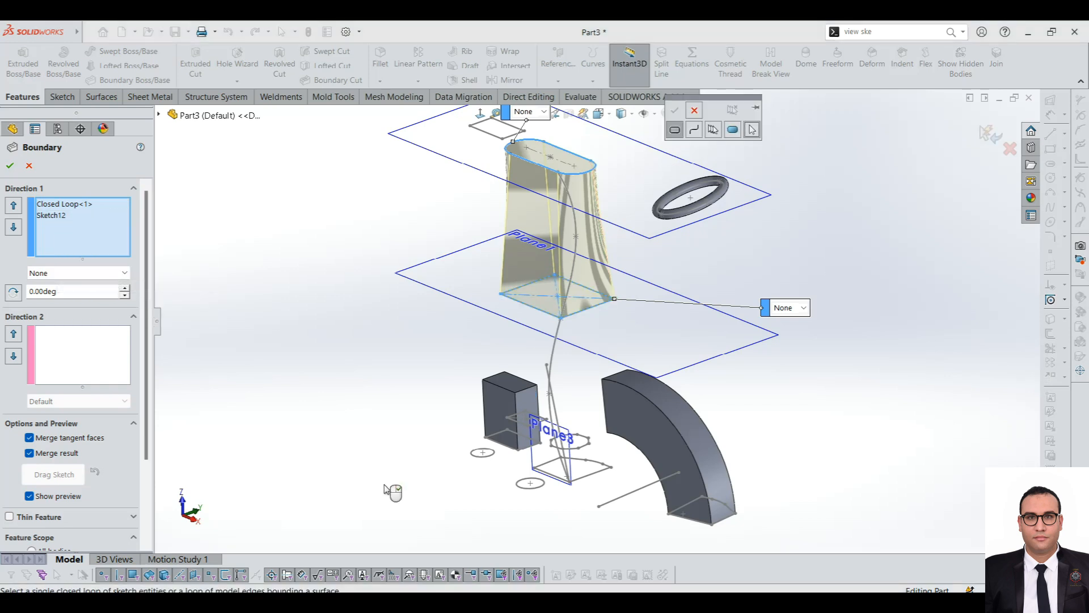
{"action": "left_click", "coordinate": [592, 477]}
{"action": "left_click", "coordinate": [675, 110]}
{"action": "middle_click_drag", "start_coordinate": [625, 401], "coordinate": [659, 424]}
{"action": "scroll", "coordinate": [609, 328], "scroll_direction": "up", "scroll_amount": 1}
{"action": "scroll", "coordinate": [587, 183], "scroll_direction": "down", "scroll_amount": 2}
{"action": "middle_click_drag", "start_coordinate": [630, 303], "coordinate": [611, 292]}
{"action": "scroll", "coordinate": [653, 350], "scroll_direction": "up", "scroll_amount": 2}
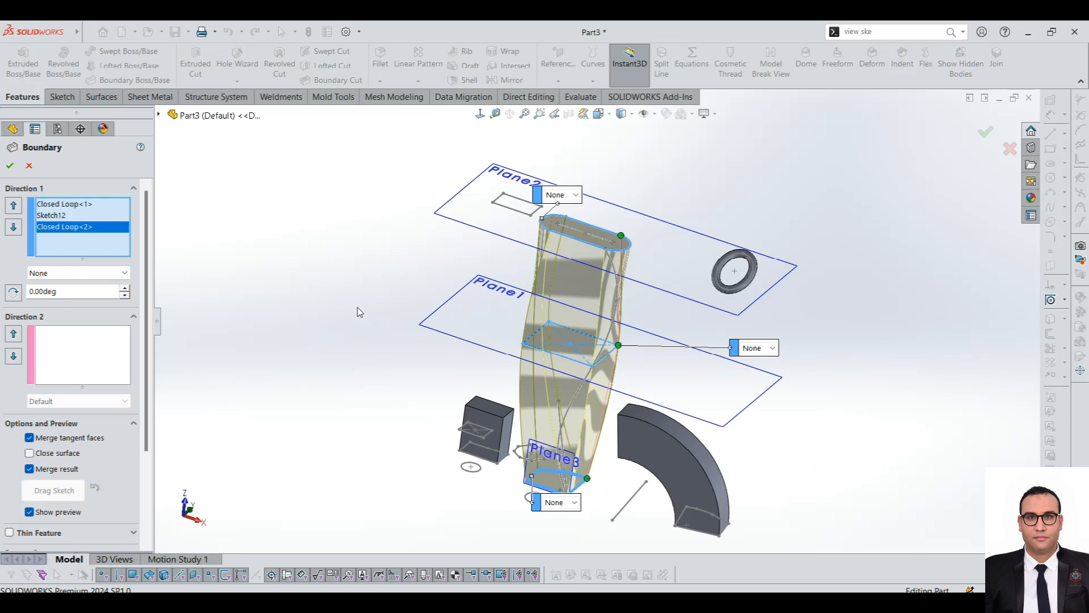
Check the tangency options available for the slot profile on Plane2, leaving its type at None.
{"action": "left_click_drag", "start_coordinate": [542, 201], "coordinate": [524, 171]}
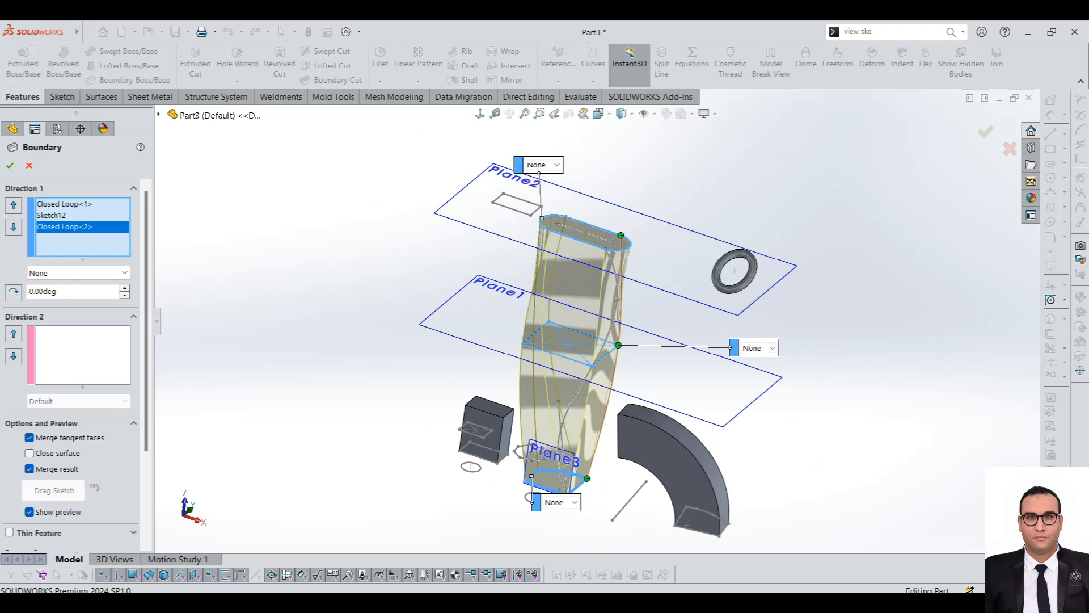
{"action": "left_click", "coordinate": [556, 165]}
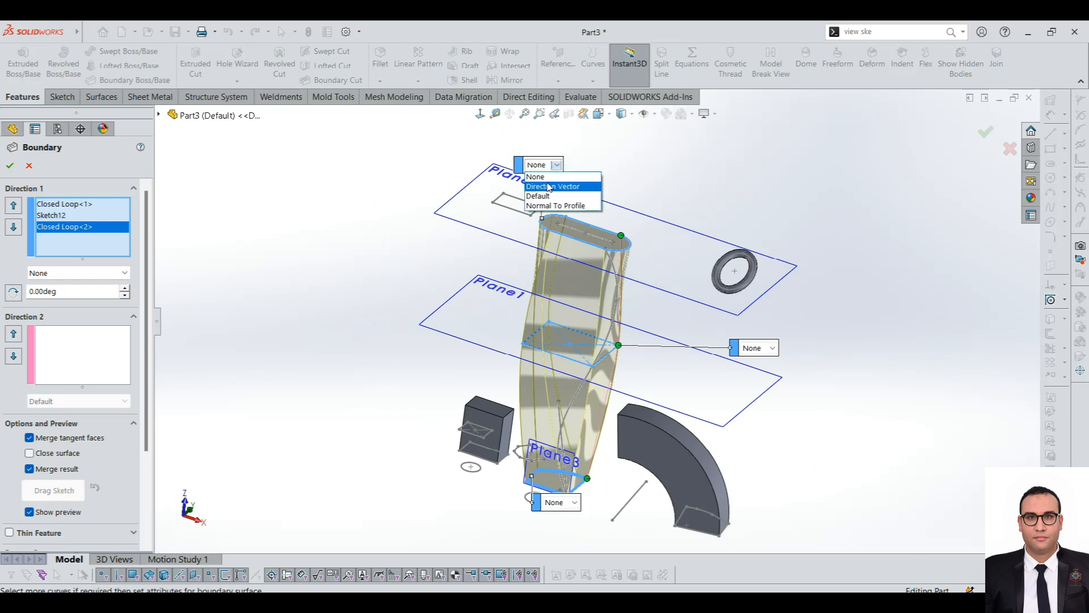
{"action": "left_click", "coordinate": [670, 190]}
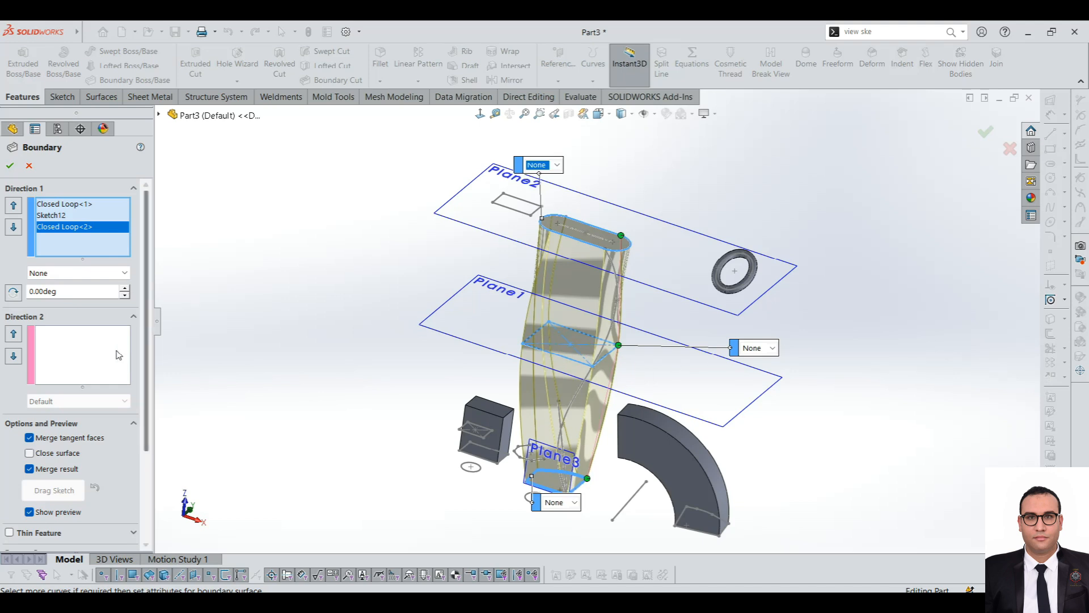
Set the 3DSketch1 spline as the Direction 2 curve of the boundary boss and check the preview.
{"action": "left_click", "coordinate": [96, 342]}
{"action": "scroll", "coordinate": [595, 294], "scroll_direction": "down", "scroll_amount": 5}
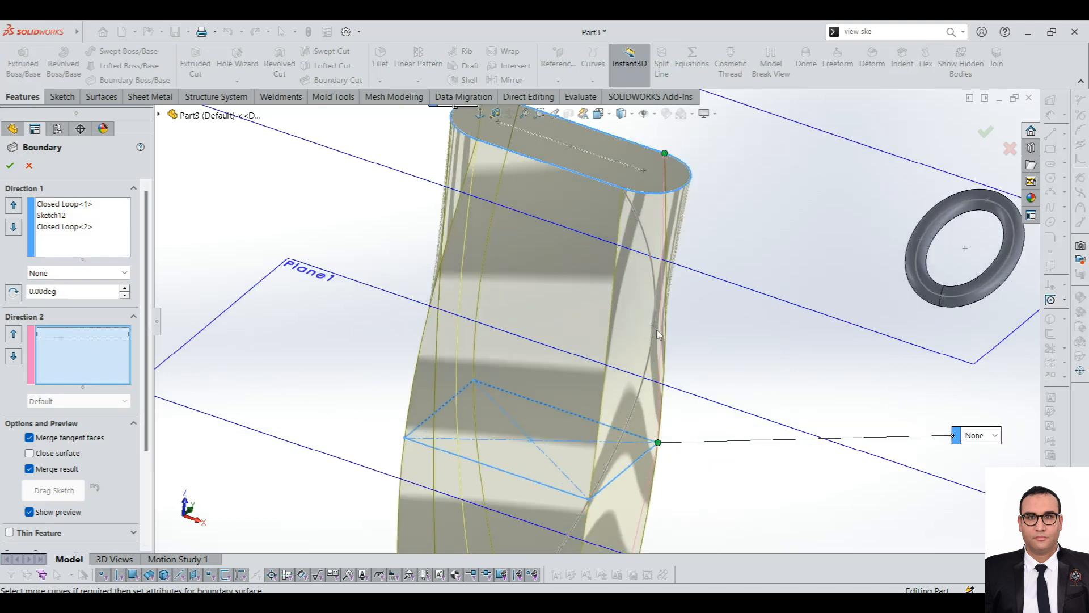
{"action": "left_click", "coordinate": [657, 292]}
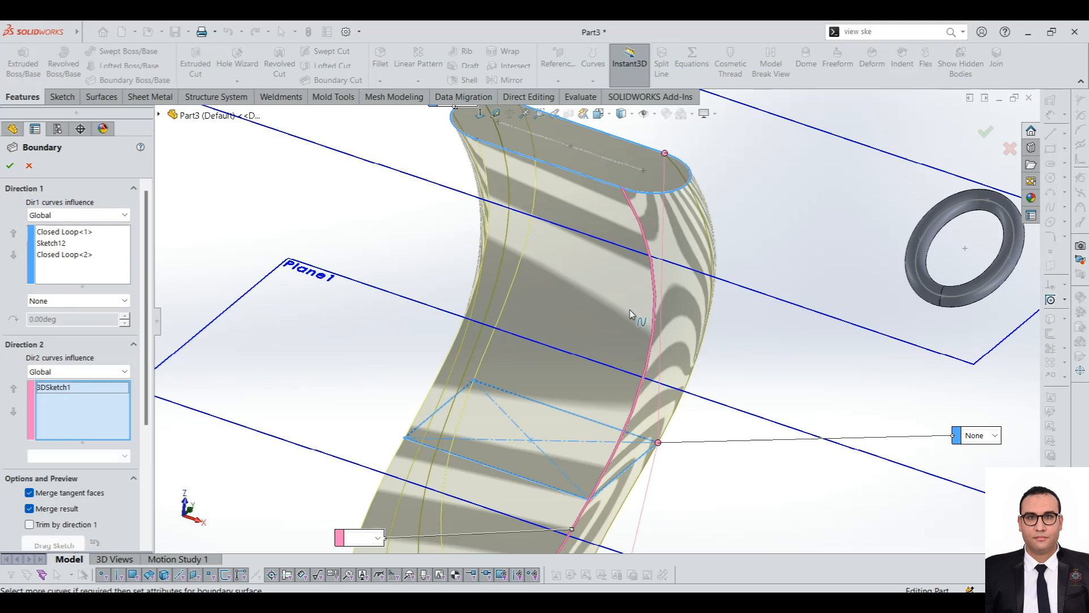
{"action": "scroll", "coordinate": [630, 306], "scroll_direction": "up", "scroll_amount": 4}
{"action": "middle_click_drag", "start_coordinate": [589, 465], "coordinate": [582, 500]}
{"action": "mouse_move", "coordinate": [584, 443]}
{"action": "middle_mouse_down"}
{"action": "mouse_move", "coordinate": [598, 423]}
{"action": "mouse_move", "coordinate": [583, 442]}
{"action": "middle_mouse_up"}
{"action": "scroll", "coordinate": [679, 413], "scroll_direction": "up", "scroll_amount": 1}
{"action": "scroll", "coordinate": [678, 362], "scroll_direction": "down", "scroll_amount": 1}
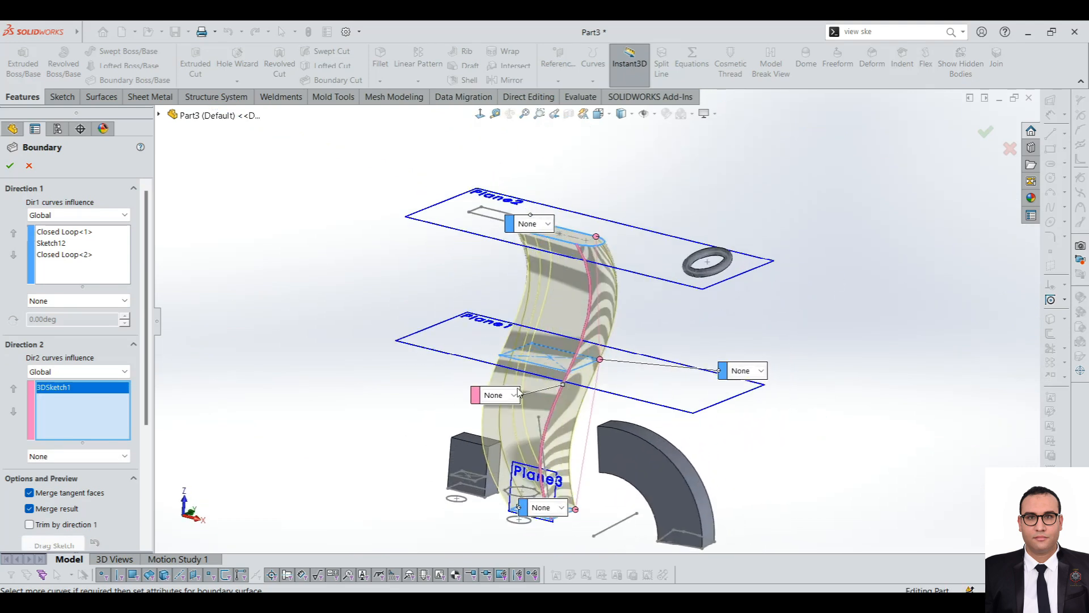
Review the Direction 2 curve's tangency setting and the remaining boundary feature options.
{"action": "left_click", "coordinate": [484, 399]}
{"action": "left_click", "coordinate": [406, 394]}
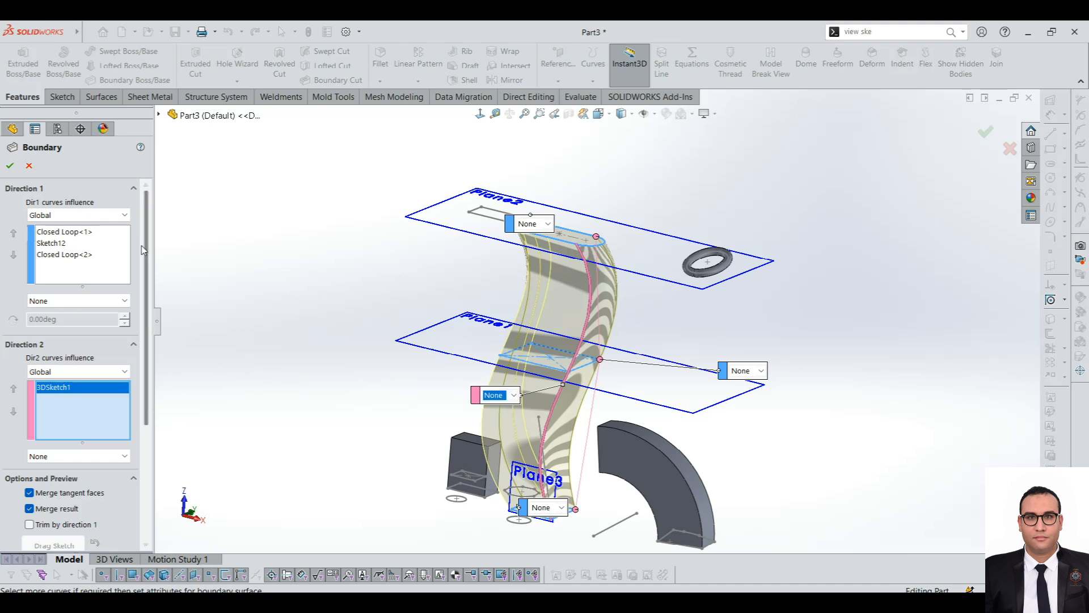
{"action": "scroll", "coordinate": [136, 272], "scroll_direction": "down", "scroll_amount": 4}
{"action": "scroll", "coordinate": [124, 281], "scroll_direction": "up", "scroll_amount": 2}
{"action": "scroll", "coordinate": [124, 281], "scroll_direction": "up", "scroll_amount": 2}
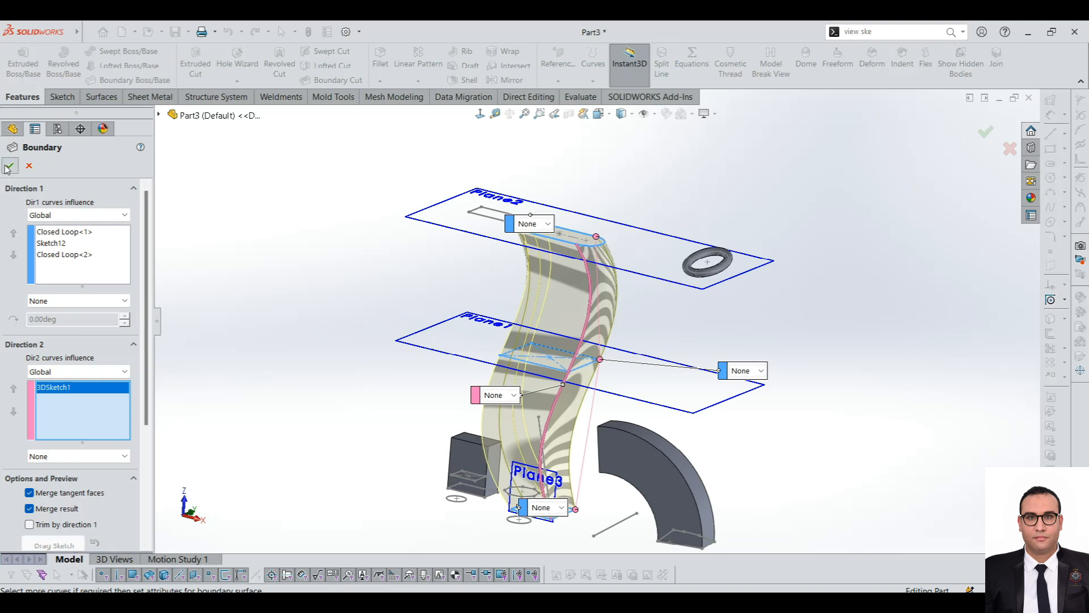
Accept the boundary feature, clear the selection and inspect the curved solid body.
{"action": "left_click", "coordinate": [10, 166]}
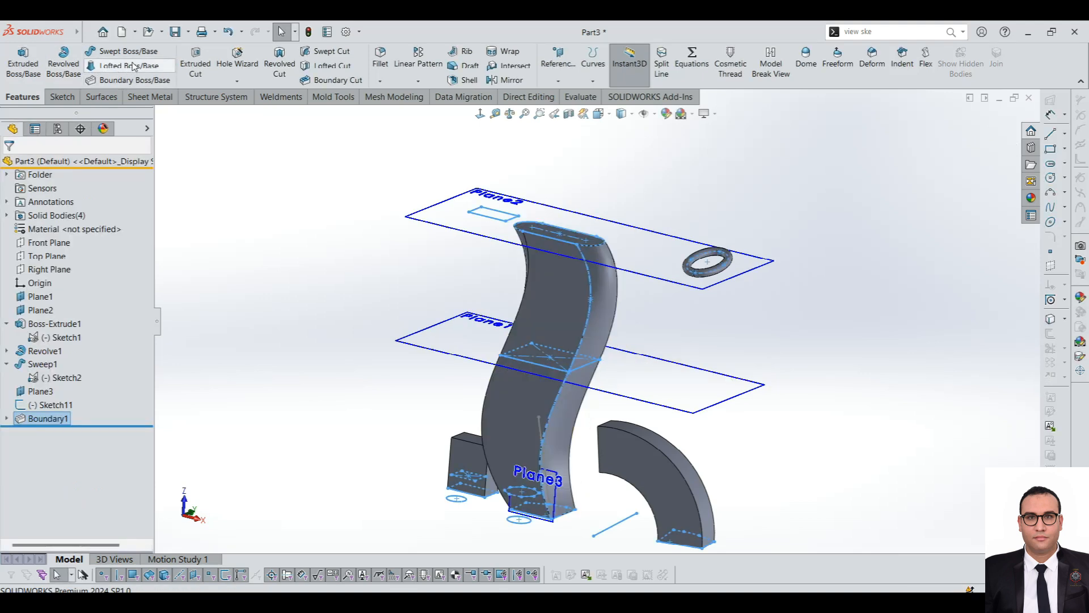
{"action": "scroll", "coordinate": [596, 318], "scroll_direction": "up", "scroll_amount": 1}
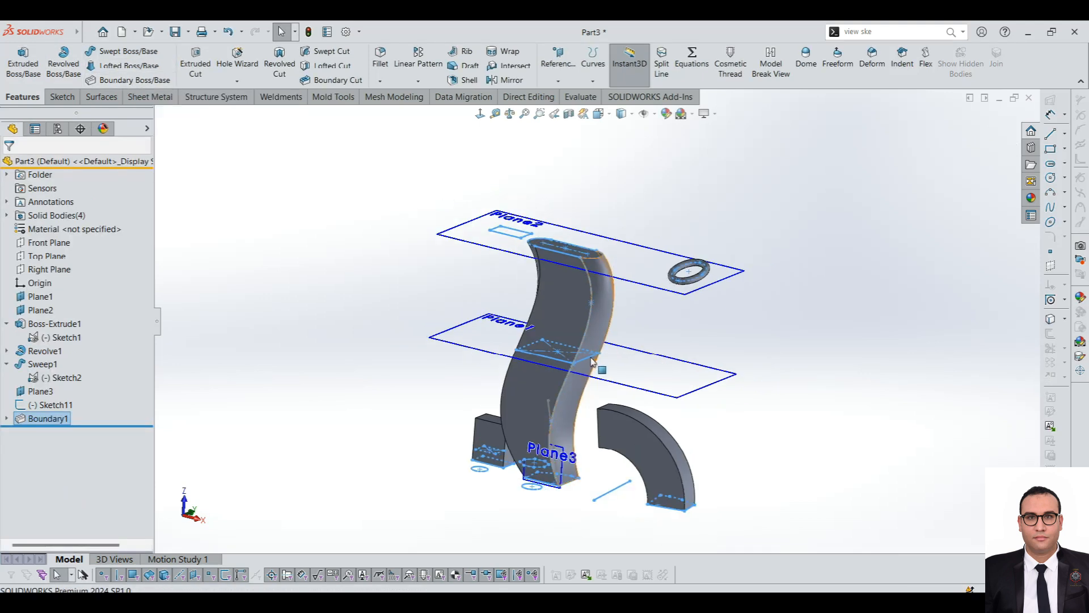
{"action": "left_click", "coordinate": [659, 355]}
{"action": "middle_click_drag", "start_coordinate": [659, 355], "coordinate": [632, 408]}
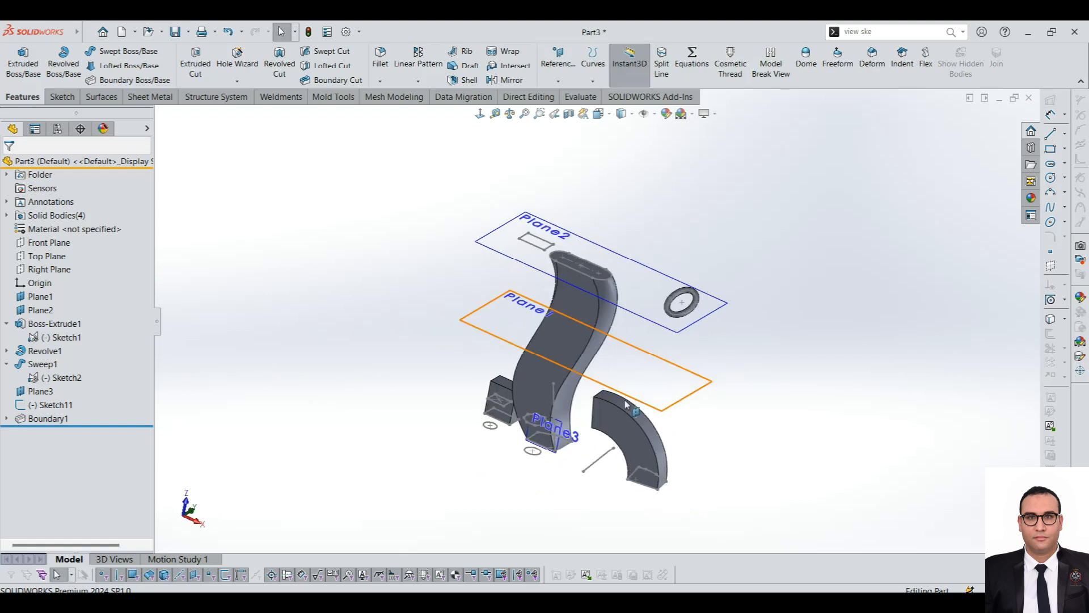
{"action": "scroll", "coordinate": [531, 372], "scroll_direction": "down", "scroll_amount": 3}
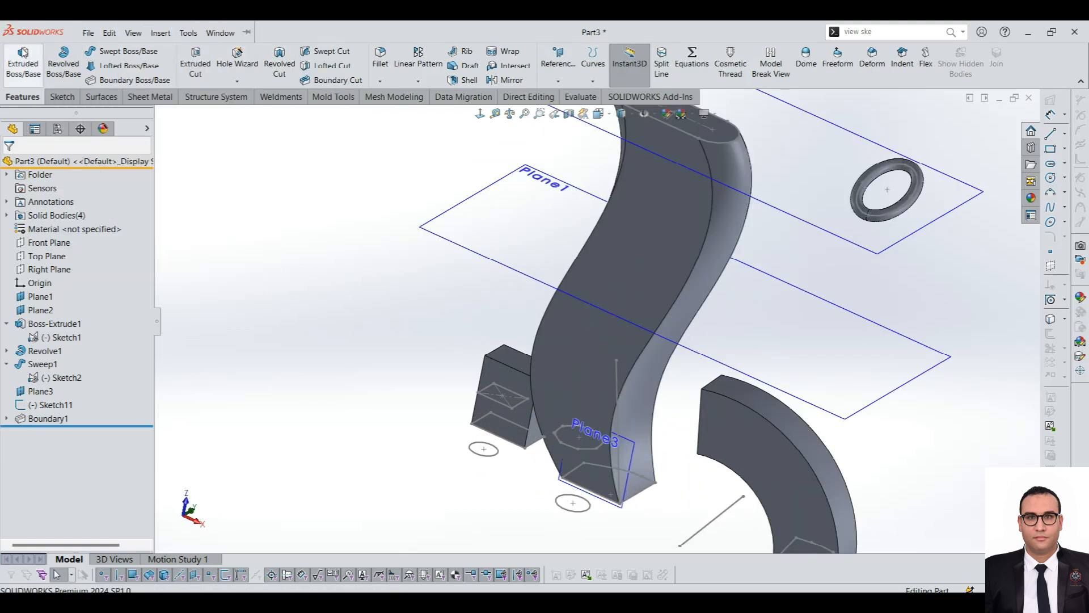
{"action": "left_click", "coordinate": [88, 33]}
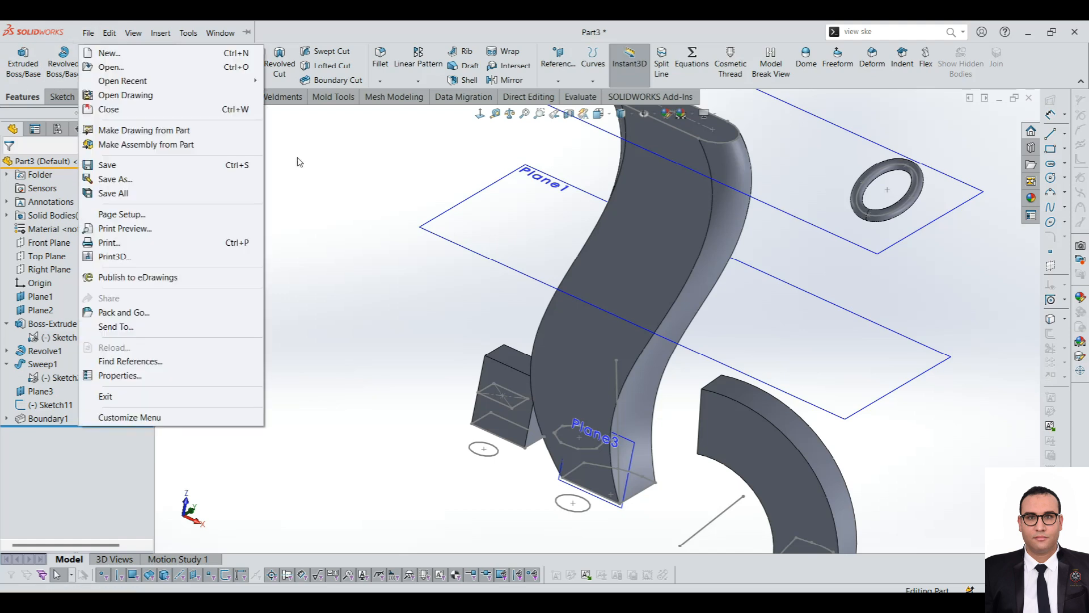
{"action": "left_click", "coordinate": [358, 155]}
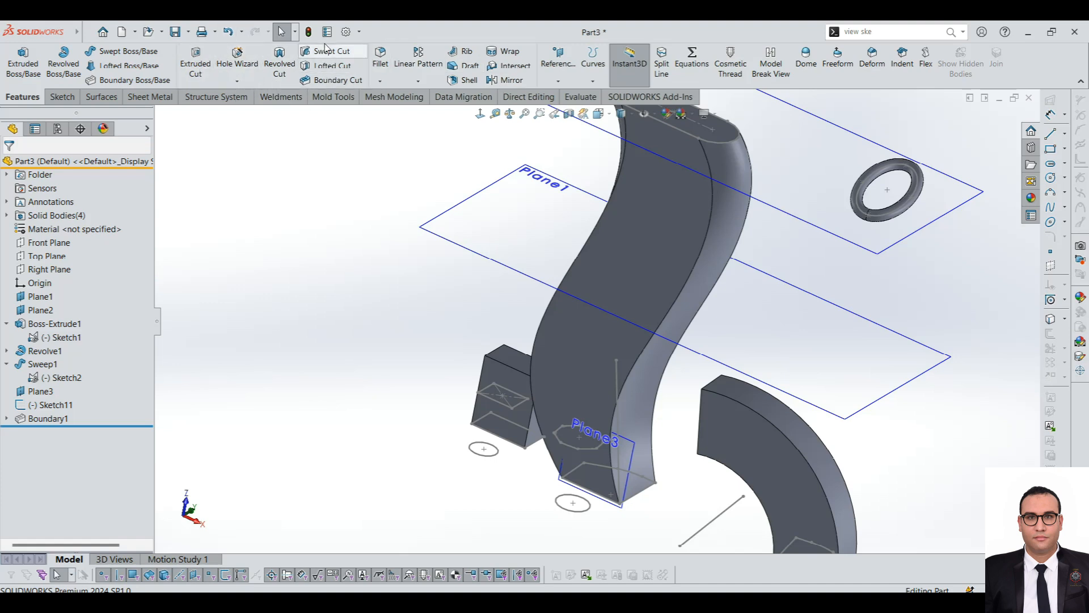
{"action": "left_click", "coordinate": [381, 82]}
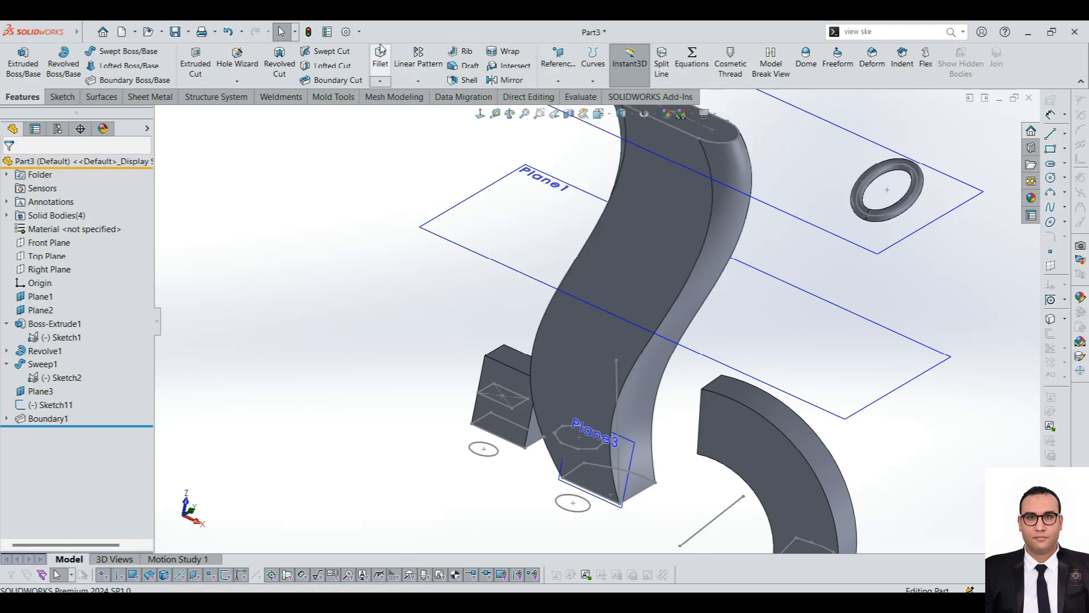
{"action": "key", "text": "f"}
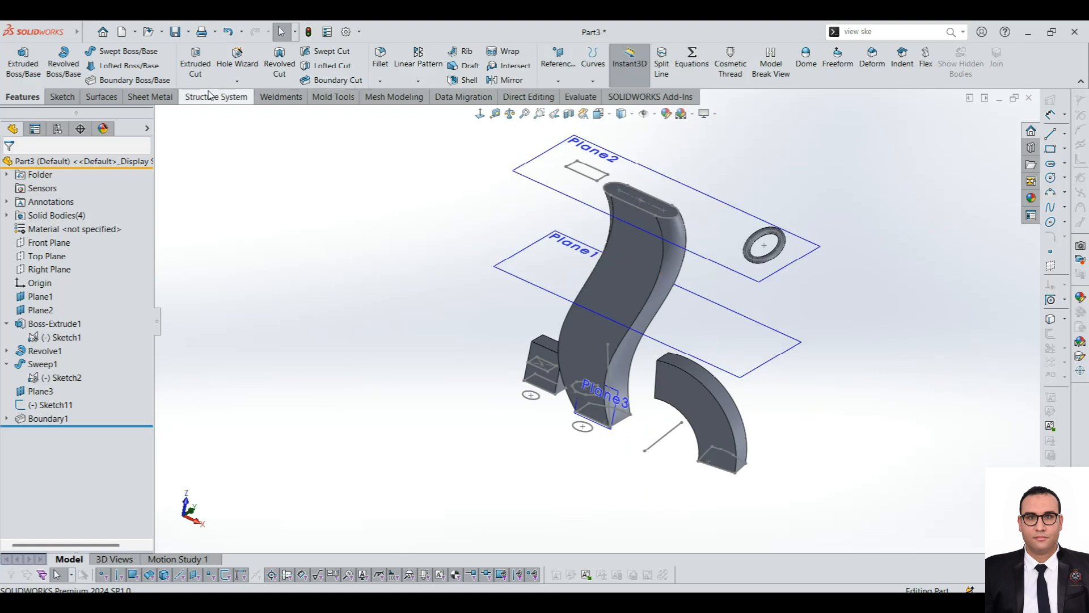
{"action": "left_click", "coordinate": [195, 63]}
{"action": "left_click", "coordinate": [565, 358]}
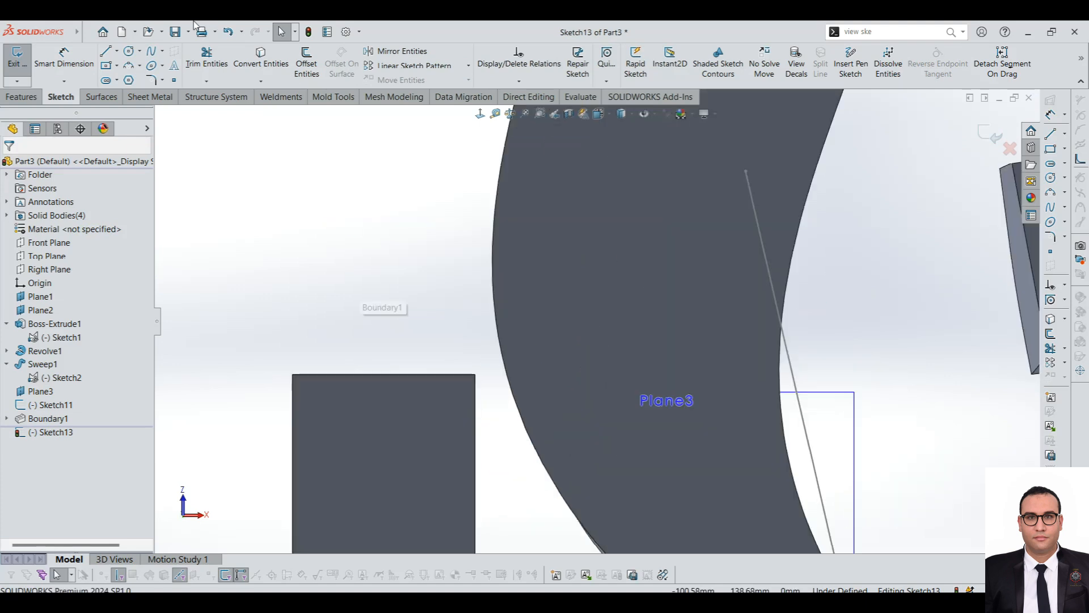
{"action": "left_click", "coordinate": [8, 61]}
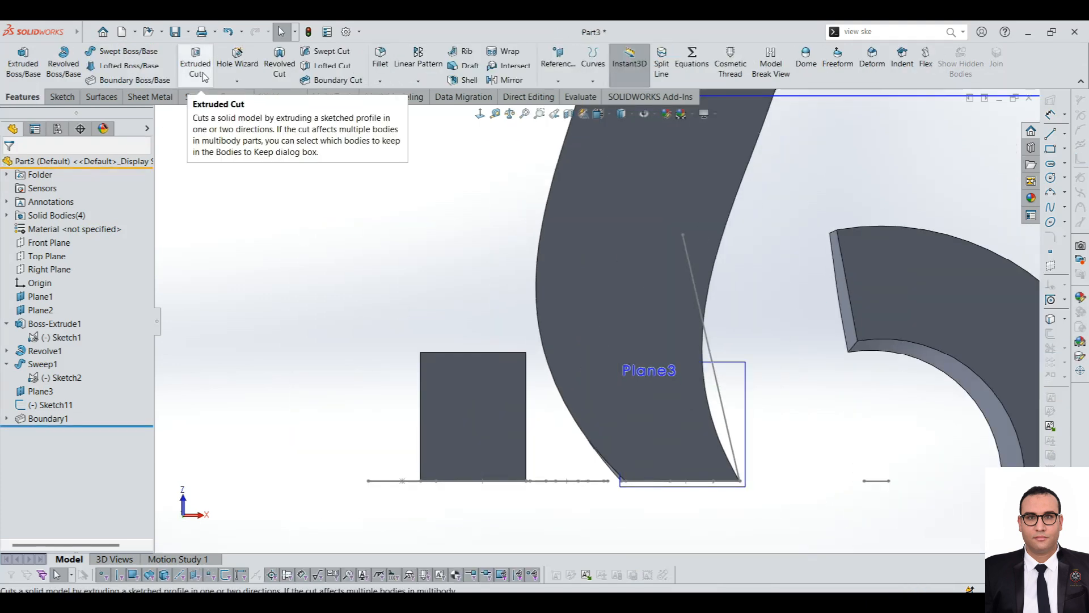
Start an extruded cut on the front face of the rectangular block and sketch a corner rectangle inside that face.
{"action": "left_click", "coordinate": [199, 74]}
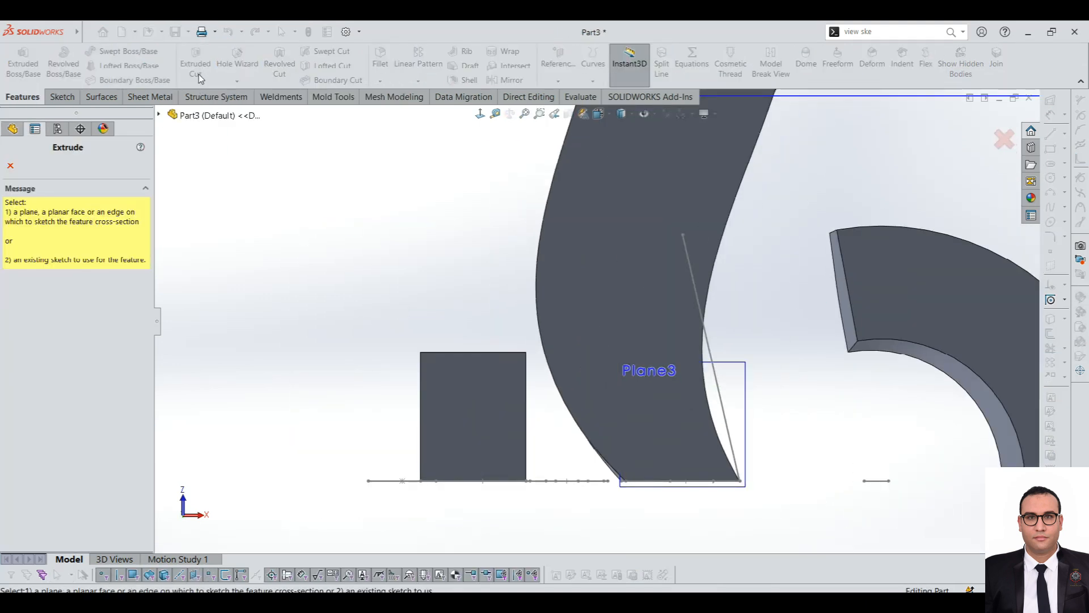
{"action": "left_click", "coordinate": [480, 403]}
{"action": "scroll", "coordinate": [369, 482], "scroll_direction": "down", "scroll_amount": 6}
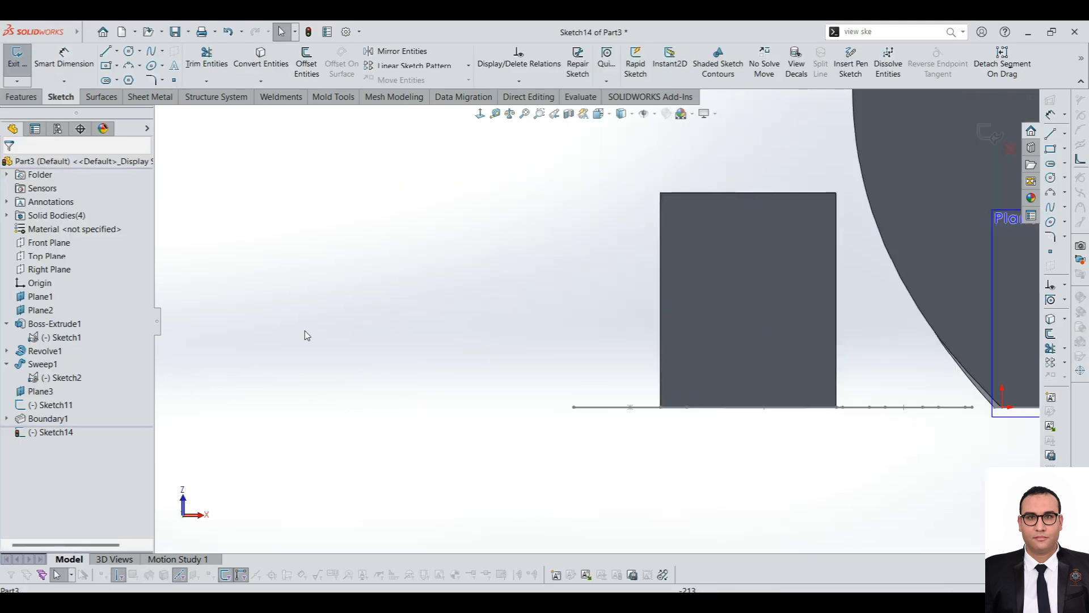
{"action": "scroll", "coordinate": [751, 278], "scroll_direction": "up", "scroll_amount": 2}
{"action": "scroll", "coordinate": [760, 275], "scroll_direction": "down", "scroll_amount": 4}
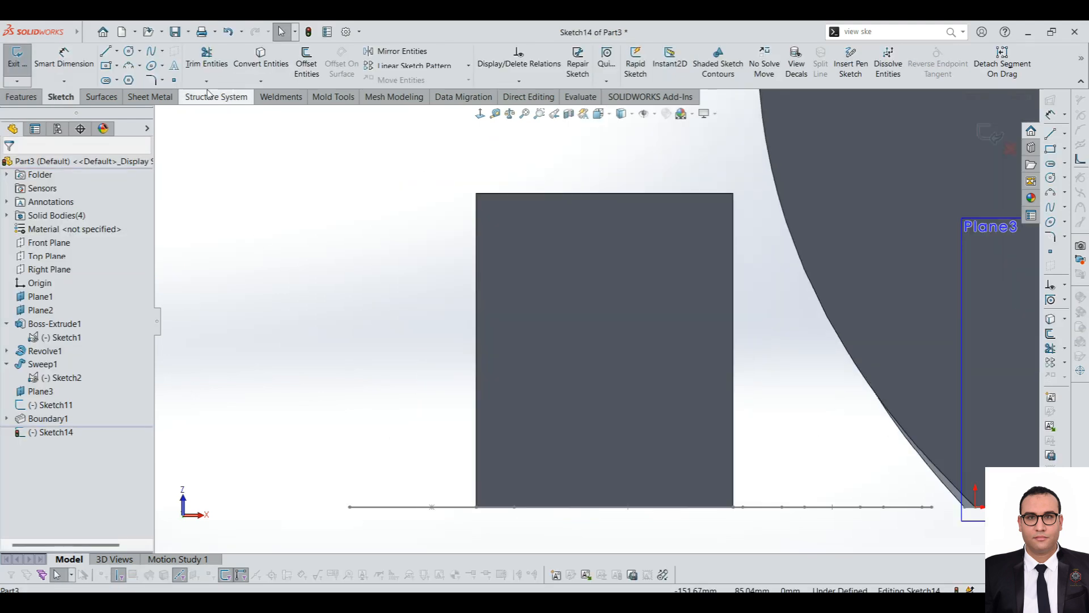
{"action": "left_click", "coordinate": [117, 66]}
{"action": "left_click", "coordinate": [129, 84]}
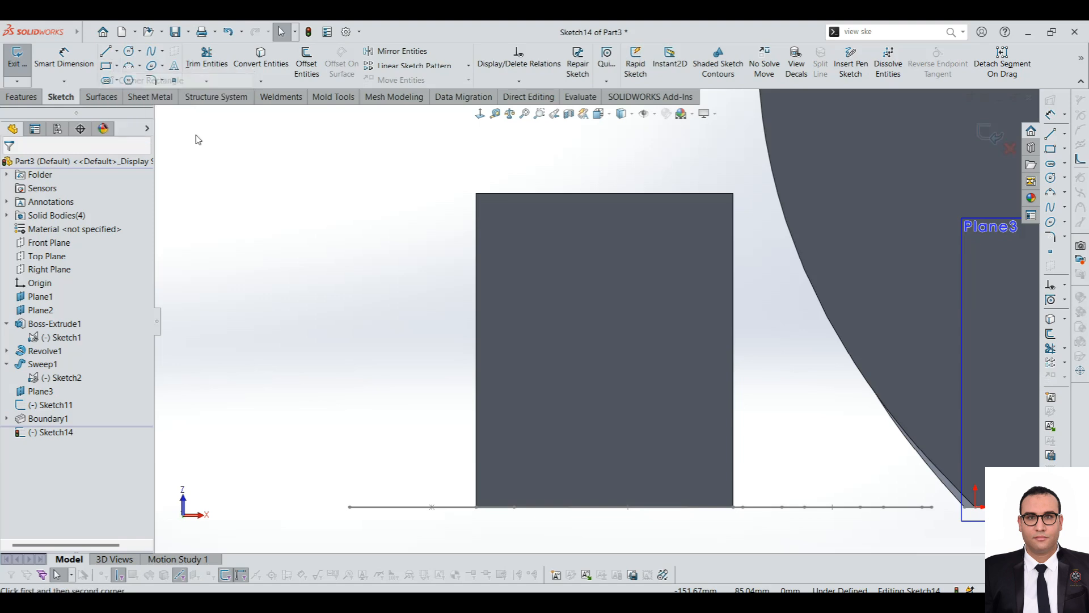
{"action": "left_click", "coordinate": [533, 258]}
{"action": "left_click", "coordinate": [646, 361]}
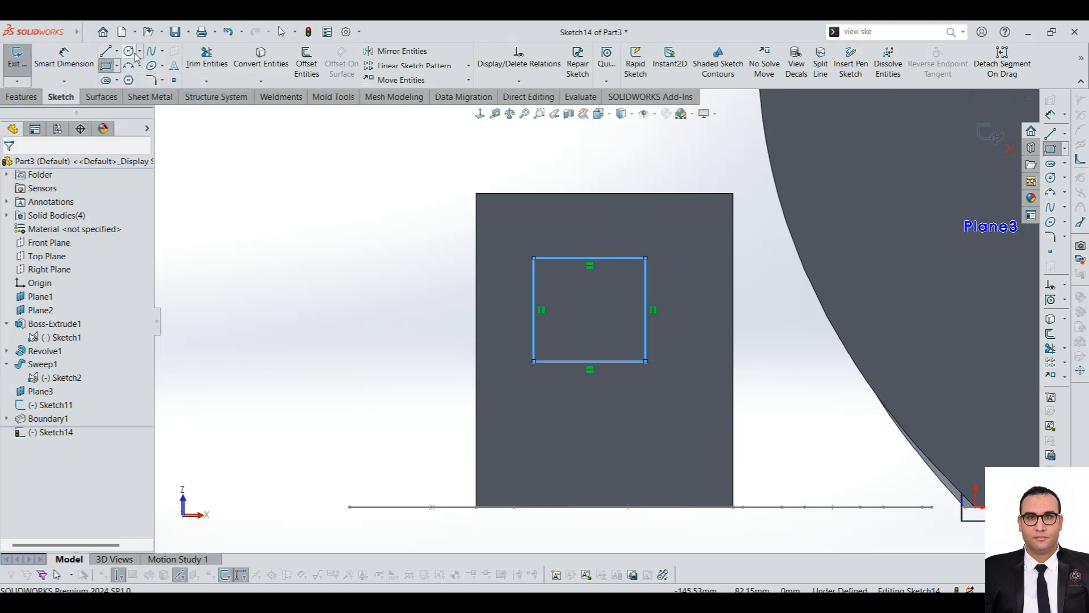
Sketch a circle about 15.5 mm in diameter below the rectangle on the block's front face.
{"action": "left_click", "coordinate": [130, 51]}
{"action": "left_click", "coordinate": [603, 411]}
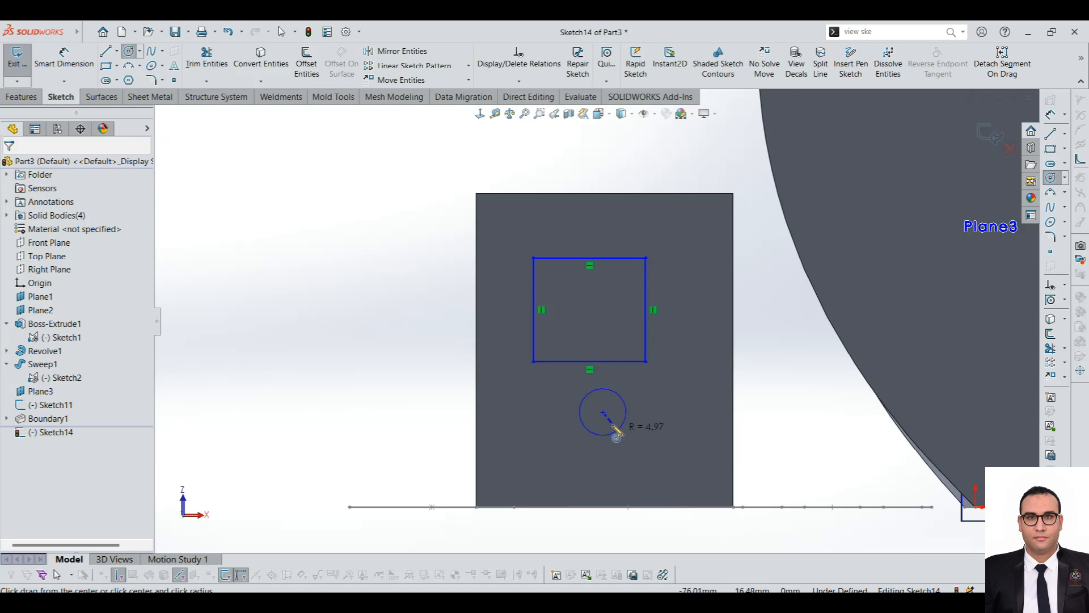
{"action": "left_click", "coordinate": [634, 434]}
Cut the rectangle and circle through the block with a Blind Extruded Cut 70 mm deep.
{"action": "left_click", "coordinate": [21, 97]}
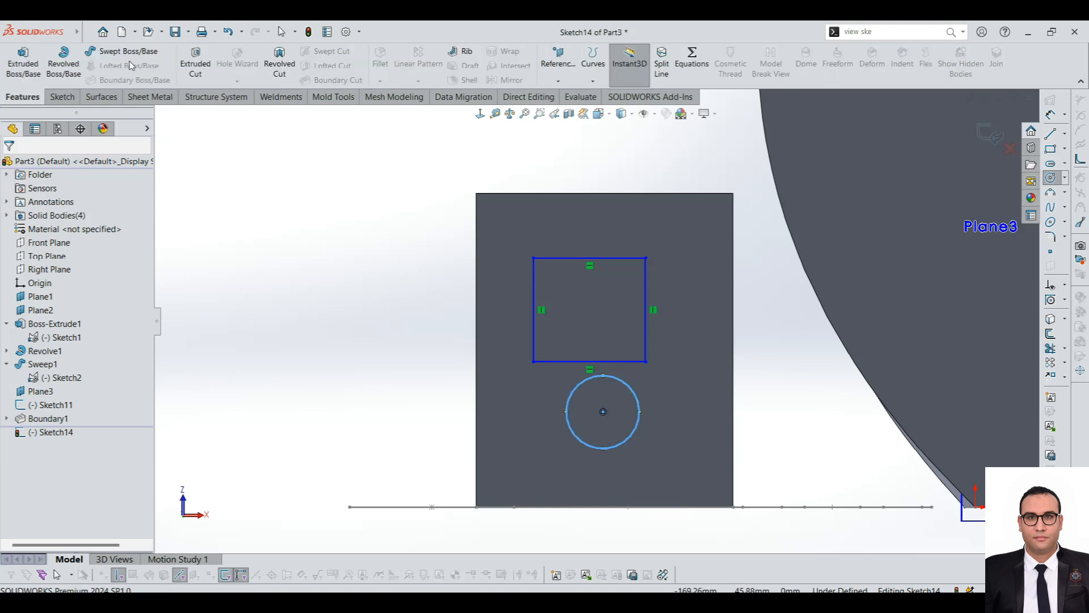
{"action": "left_click", "coordinate": [195, 67]}
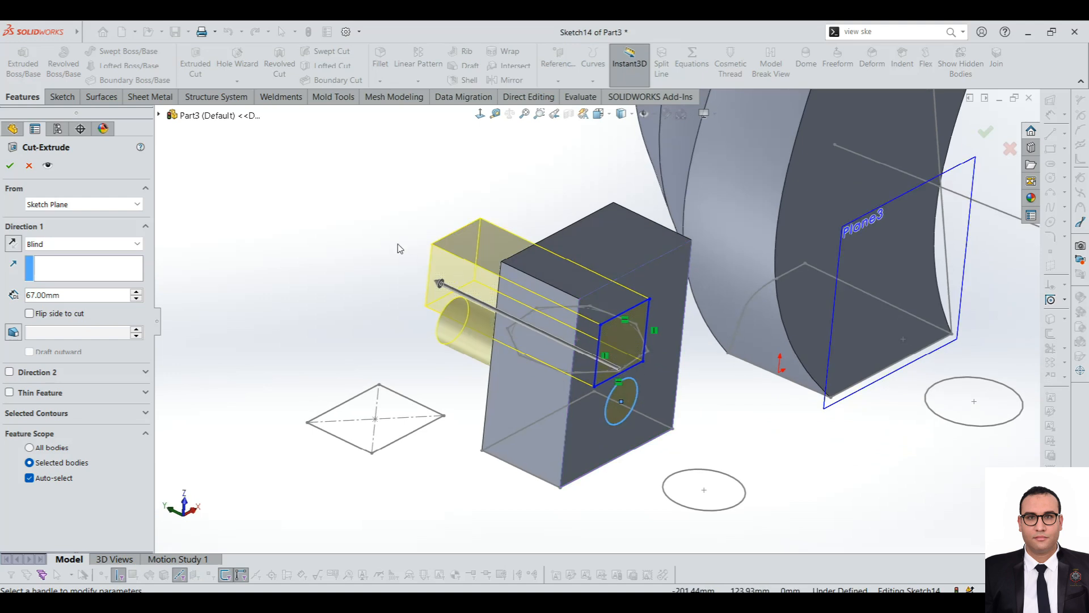
{"action": "left_click_drag", "start_coordinate": [439, 288], "coordinate": [576, 345]}
{"action": "mouse_move", "coordinate": [504, 323]}
{"action": "middle_mouse_down"}
{"action": "mouse_move", "coordinate": [533, 389]}
{"action": "mouse_move", "coordinate": [500, 376]}
{"action": "mouse_move", "coordinate": [479, 279]}
{"action": "mouse_move", "coordinate": [499, 301]}
{"action": "middle_mouse_up"}
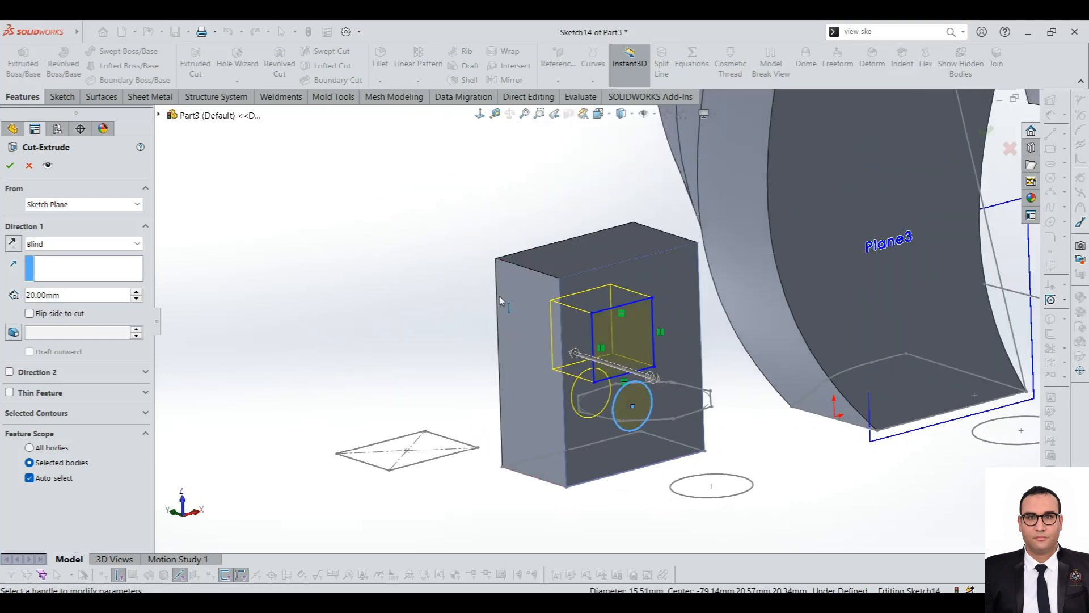
{"action": "left_click_drag", "start_coordinate": [576, 353], "coordinate": [471, 322]}
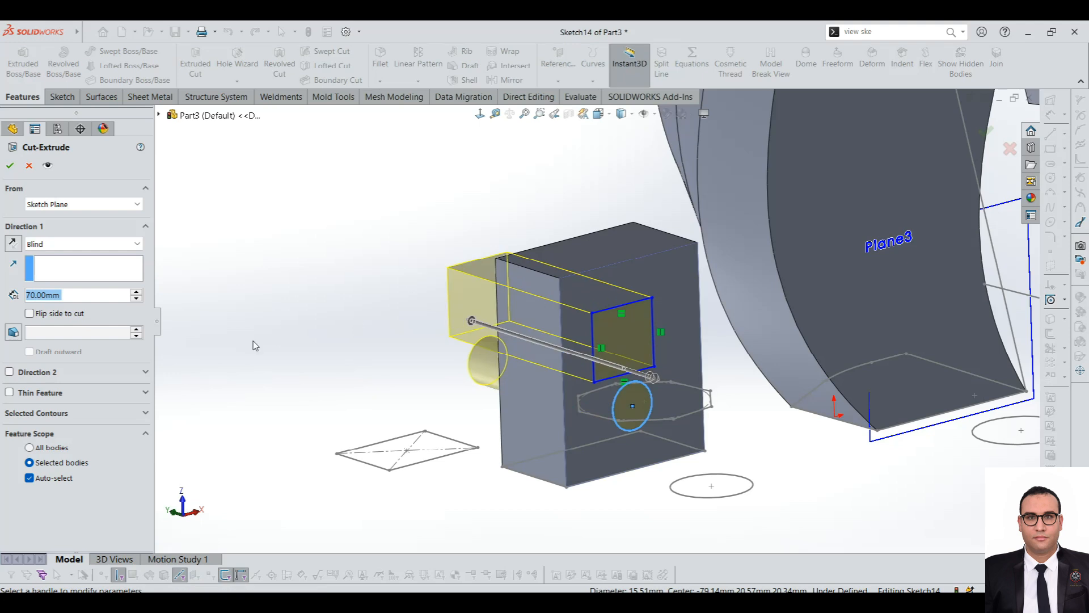
{"action": "middle_click_drag", "start_coordinate": [445, 318], "coordinate": [482, 306]}
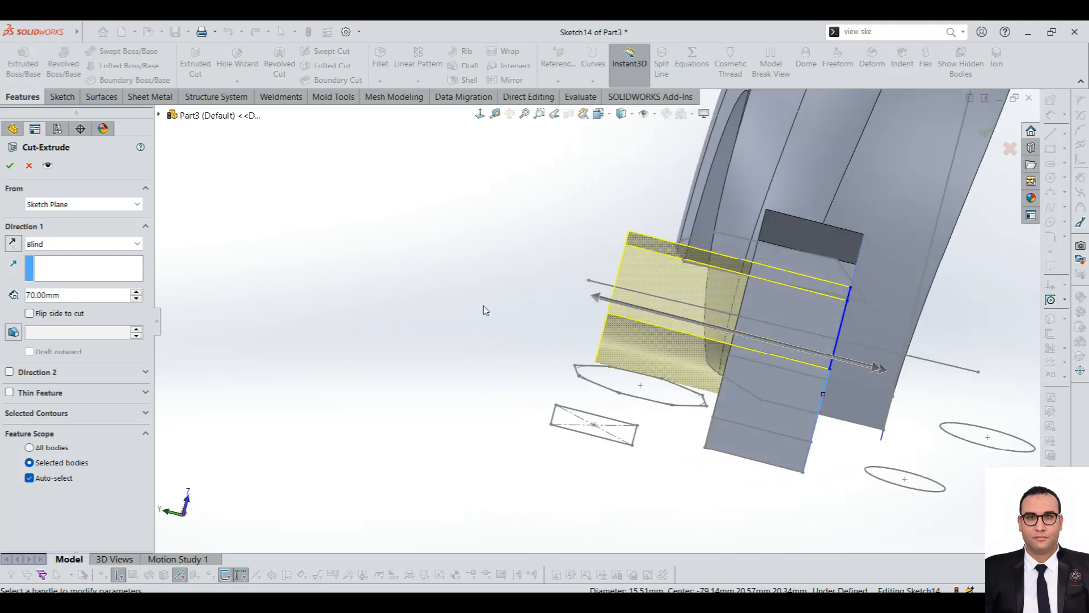
{"action": "left_click", "coordinate": [10, 167]}
Inspect the cut block from several angles, review the Cut-Extrude1 settings and leave them as they are.
{"action": "middle_click_drag", "start_coordinate": [778, 315], "coordinate": [587, 294]}
{"action": "scroll", "coordinate": [588, 294], "scroll_direction": "up", "scroll_amount": 4}
{"action": "scroll", "coordinate": [948, 373], "scroll_direction": "down", "scroll_amount": 2}
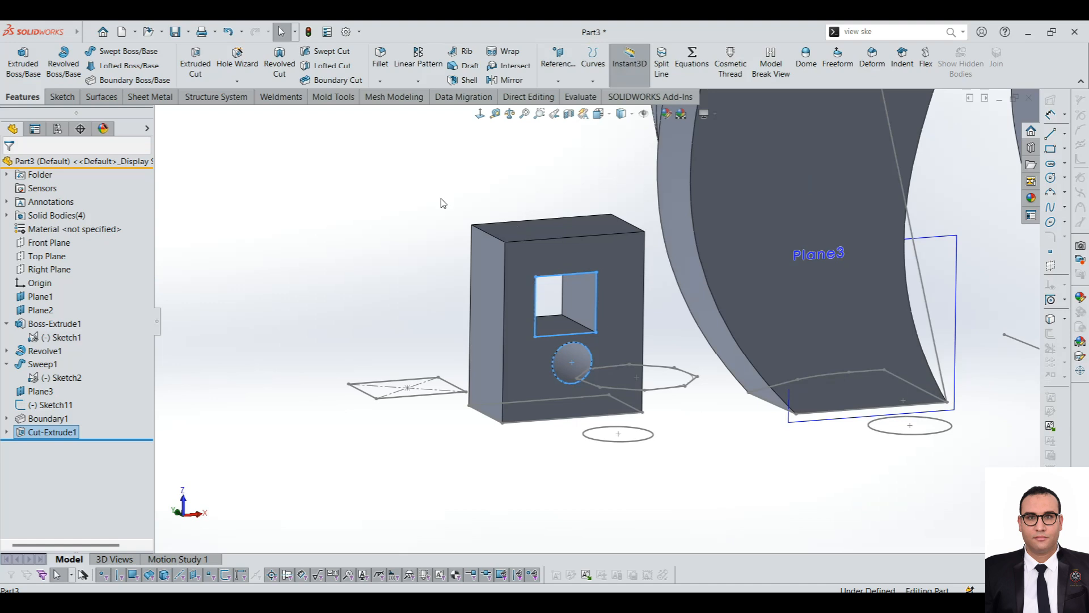
{"action": "left_click", "coordinate": [425, 183]}
{"action": "scroll", "coordinate": [713, 304], "scroll_direction": "up", "scroll_amount": 3}
{"action": "middle_click_drag", "start_coordinate": [713, 304], "coordinate": [659, 315]}
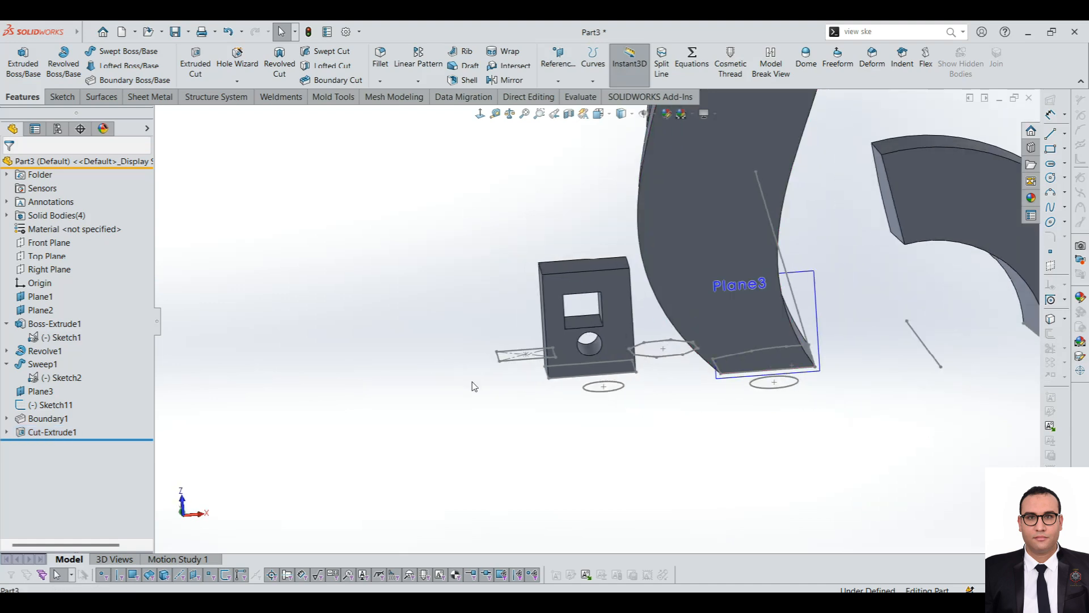
{"action": "left_click", "coordinate": [52, 433]}
{"action": "left_click", "coordinate": [56, 402]}
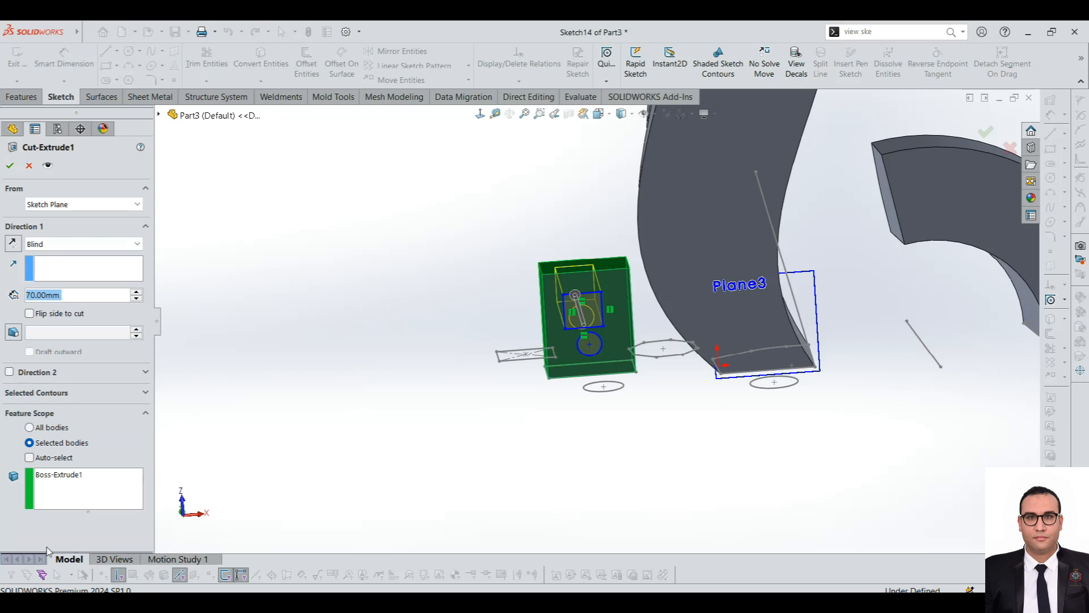
{"action": "left_click", "coordinate": [31, 165]}
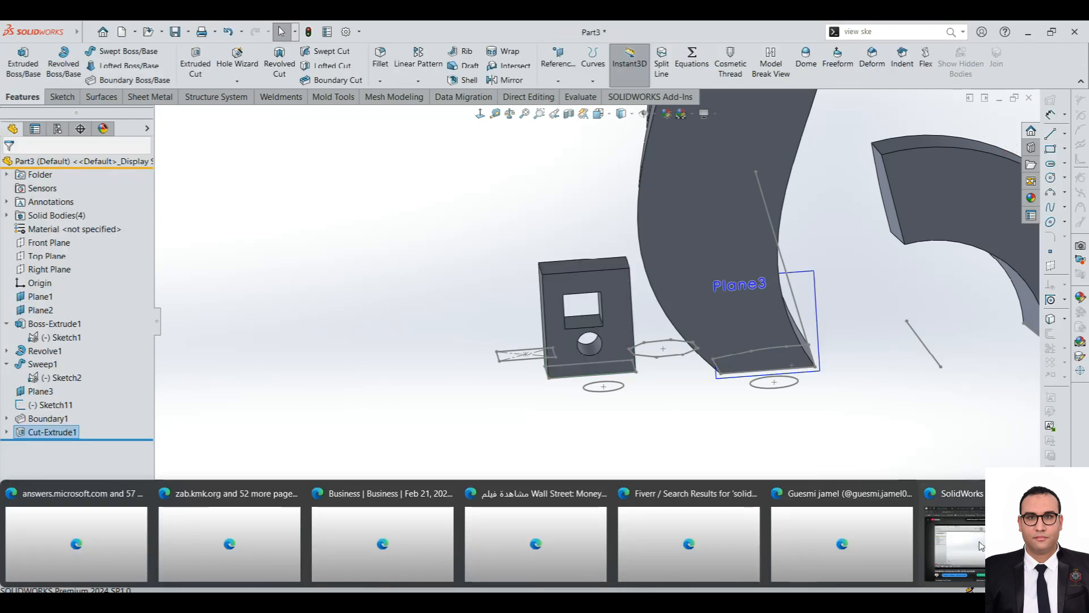
Switch to the browser, look through the YouTube SolidWorks playlist for the extruded cut lesson, and return to SOLIDWORKS.
{"action": "left_click", "coordinate": [981, 545]}
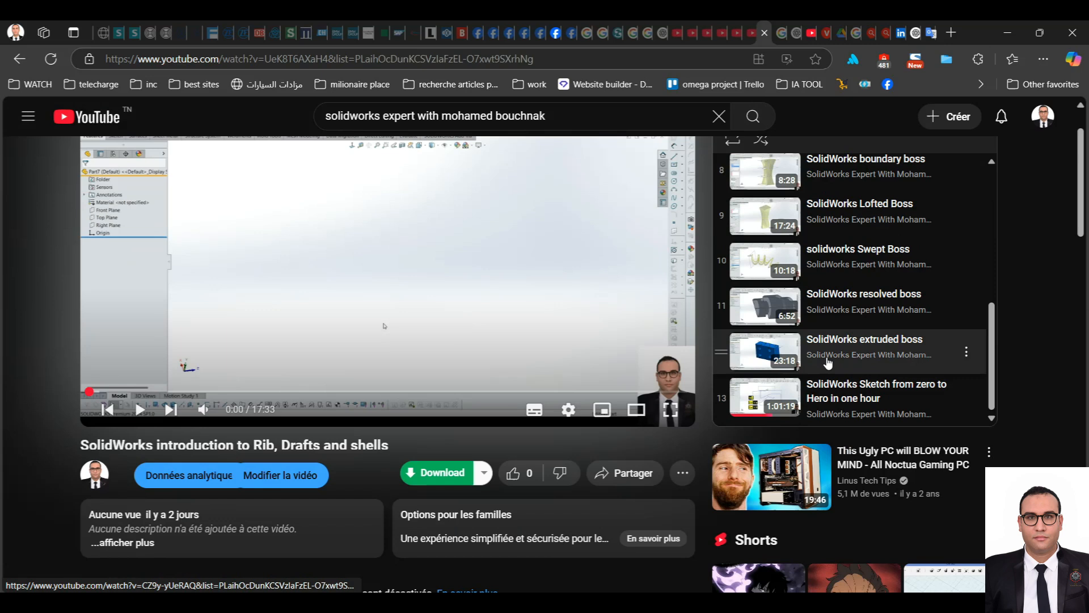
{"action": "scroll", "coordinate": [871, 309], "scroll_direction": "up", "scroll_amount": 3}
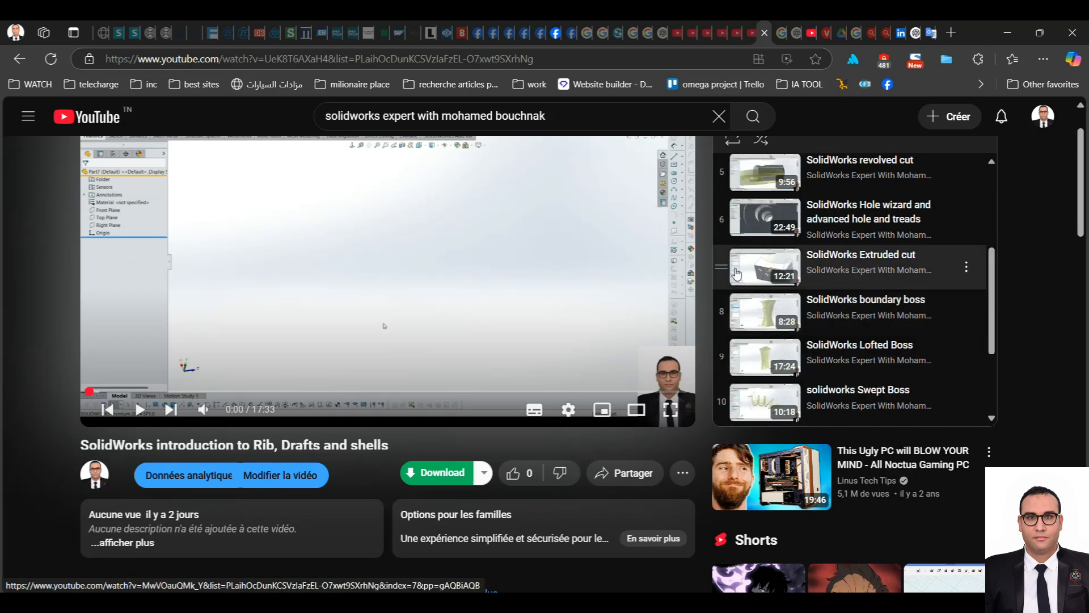
{"action": "scroll", "coordinate": [667, 362], "scroll_direction": "up", "scroll_amount": 1}
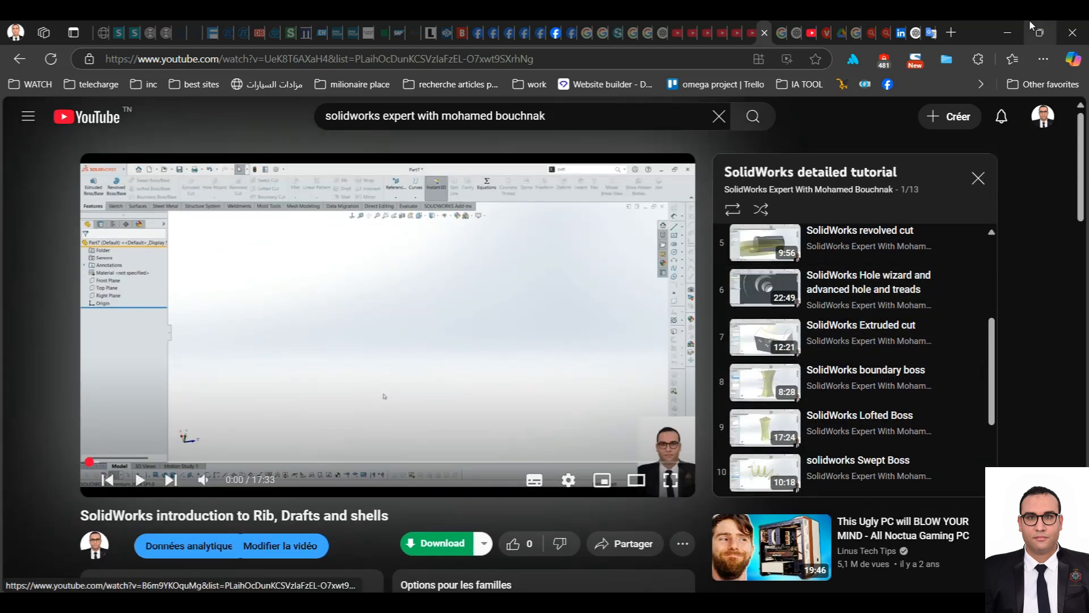
{"action": "left_click", "coordinate": [1009, 31]}
Recheck the Cut-Extrude1 direction, contour and feature scope options, close them unchanged and view all the bodies.
{"action": "scroll", "coordinate": [592, 335], "scroll_direction": "up", "scroll_amount": 3}
{"action": "scroll", "coordinate": [608, 329], "scroll_direction": "down", "scroll_amount": 3}
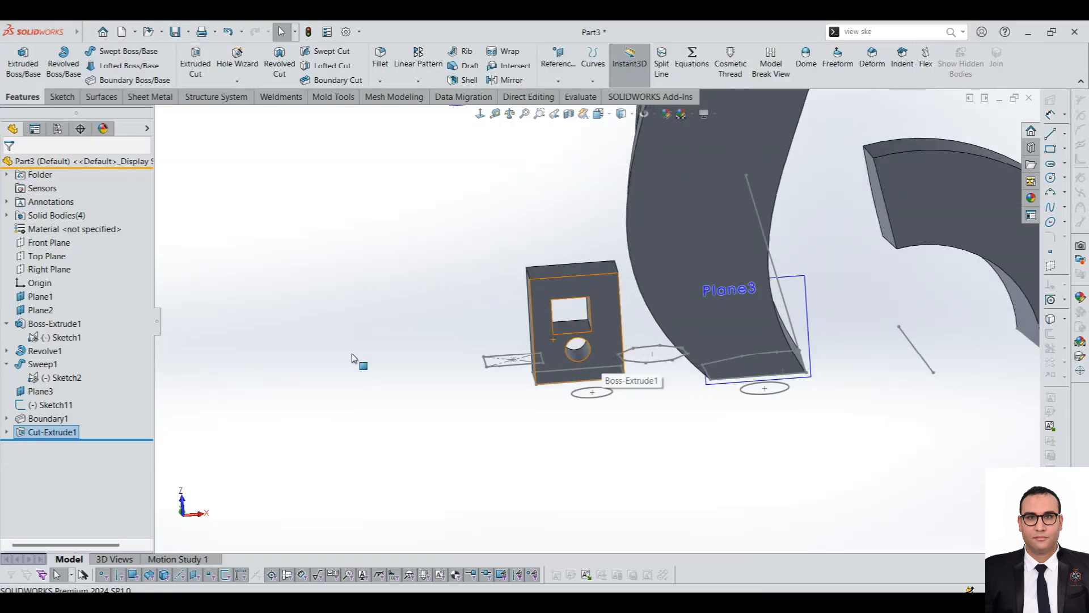
{"action": "left_click", "coordinate": [34, 431]}
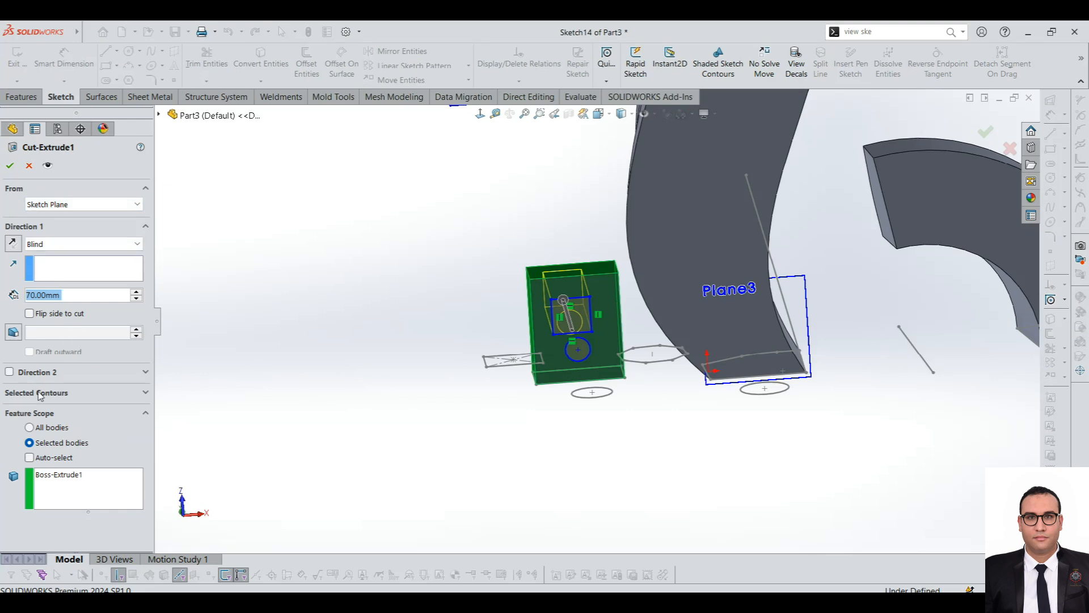
{"action": "left_click", "coordinate": [29, 165]}
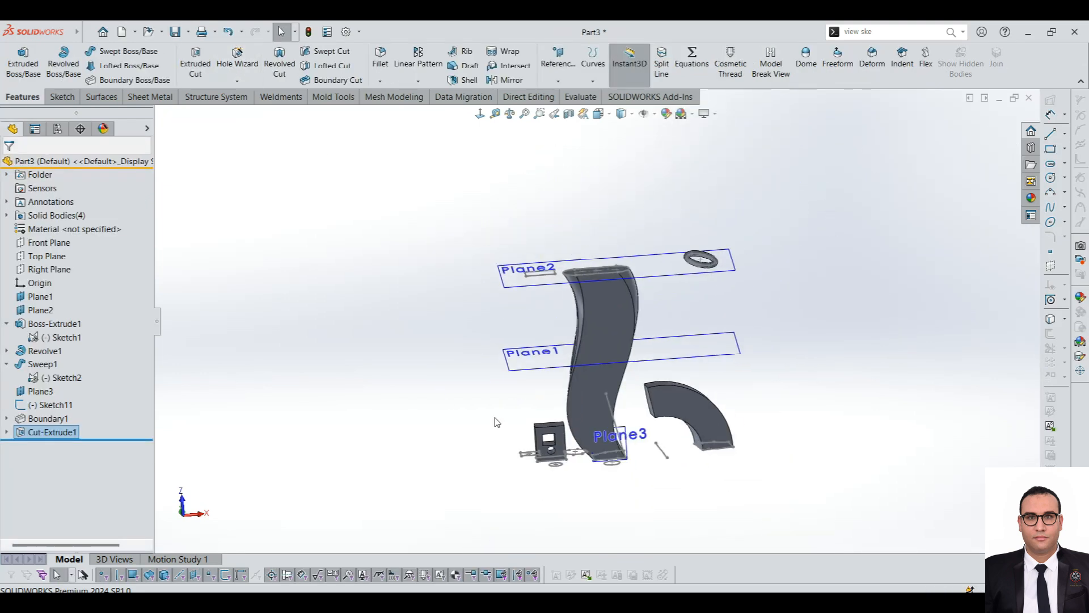
{"action": "scroll", "coordinate": [501, 362], "scroll_direction": "down", "scroll_amount": 3}
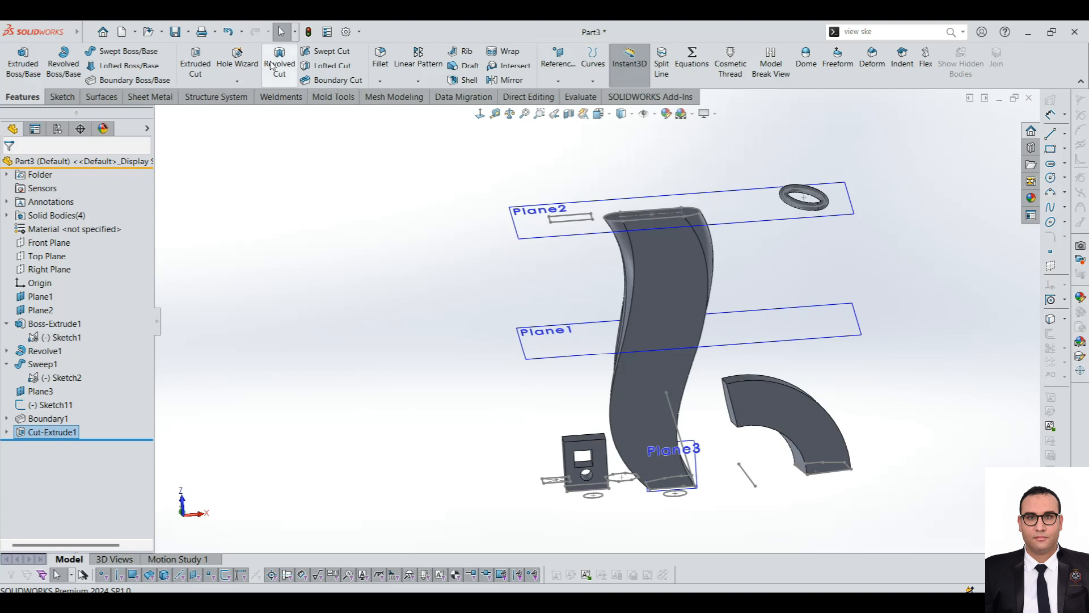
Start the Hole Wizard, check the playlist's hole lesson in the browser, and review the ISO counterbore screw types.
{"action": "left_click", "coordinate": [238, 80]}
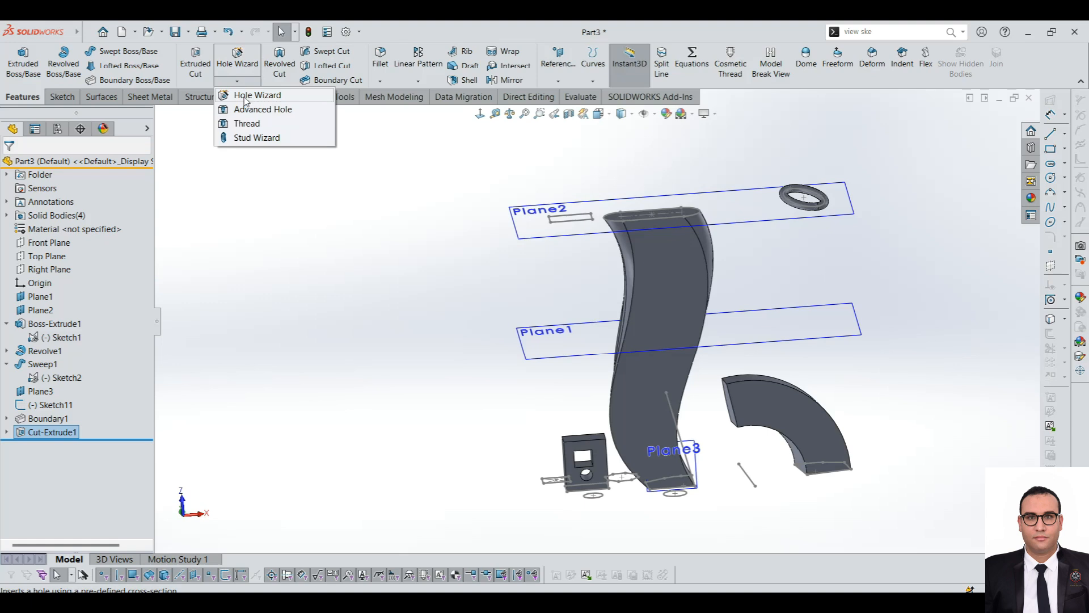
{"action": "left_click", "coordinate": [246, 98]}
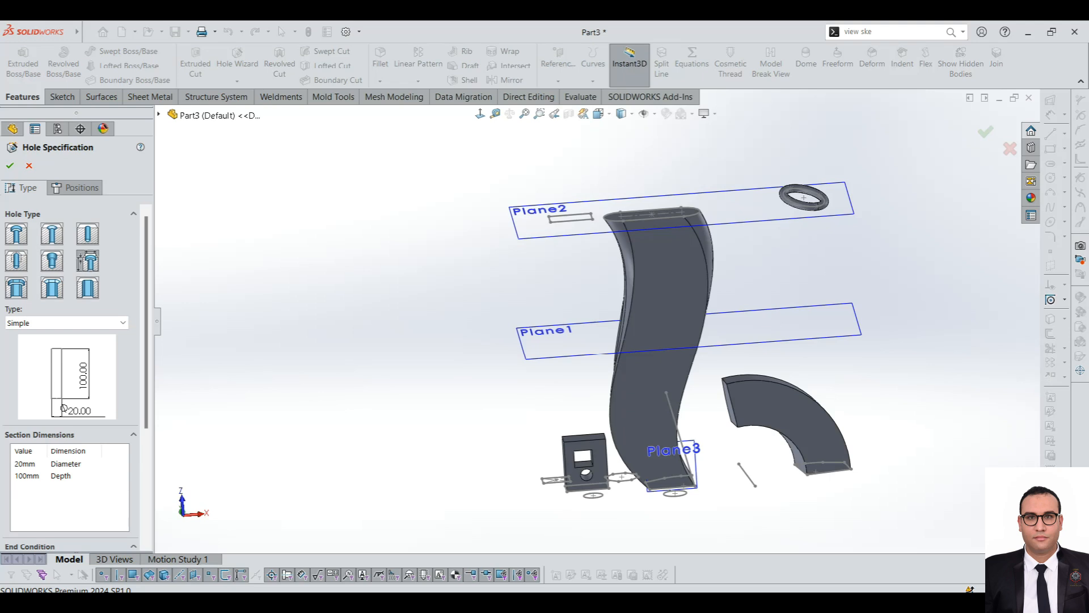
{"action": "left_click", "coordinate": [983, 545]}
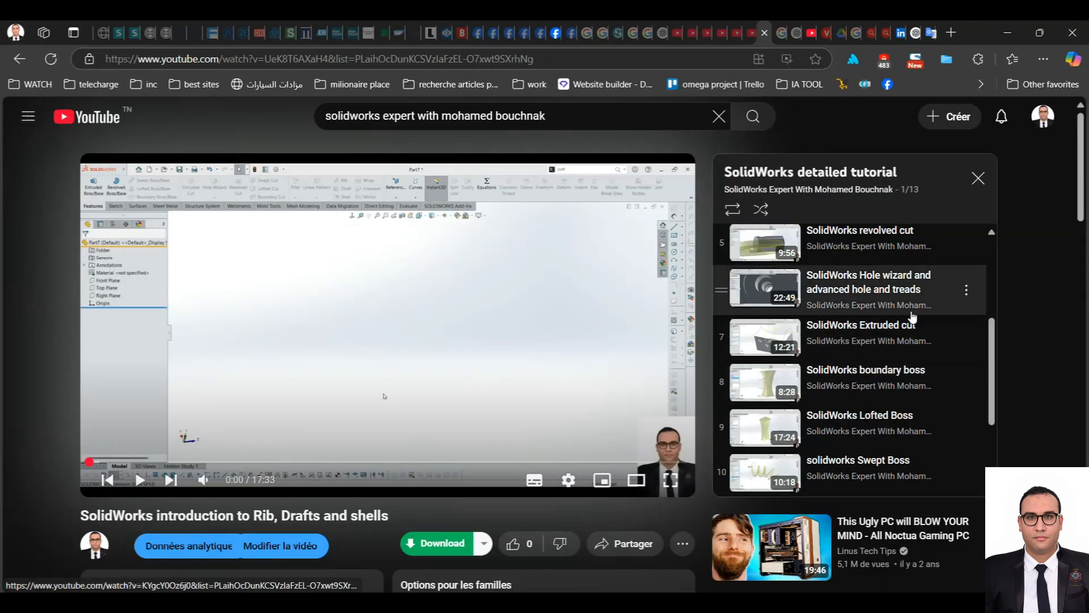
{"action": "scroll", "coordinate": [885, 356], "scroll_direction": "up", "scroll_amount": 1}
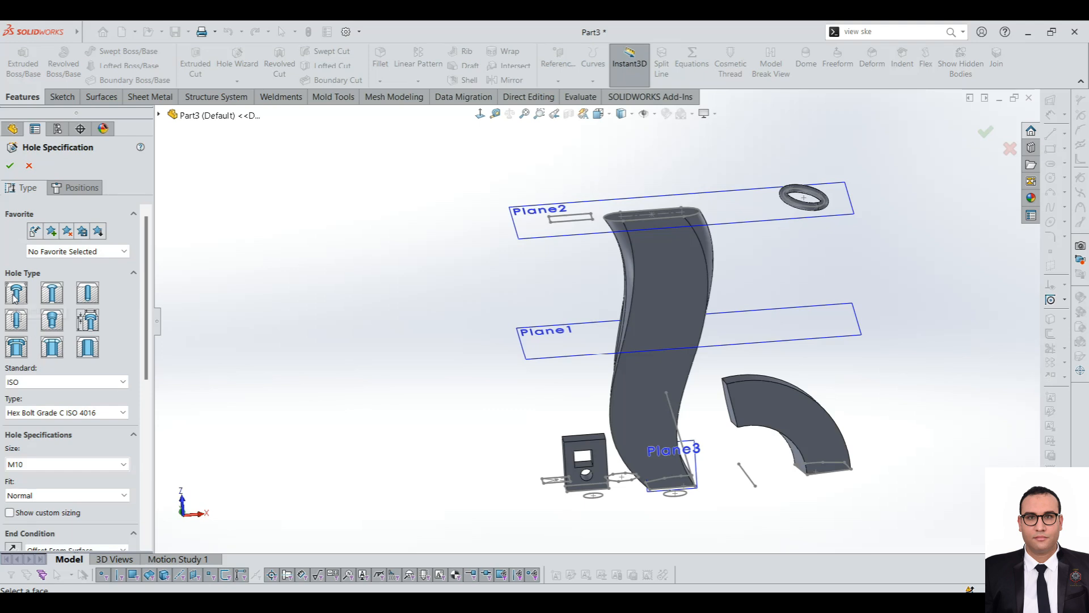
{"action": "left_click", "coordinate": [77, 413]}
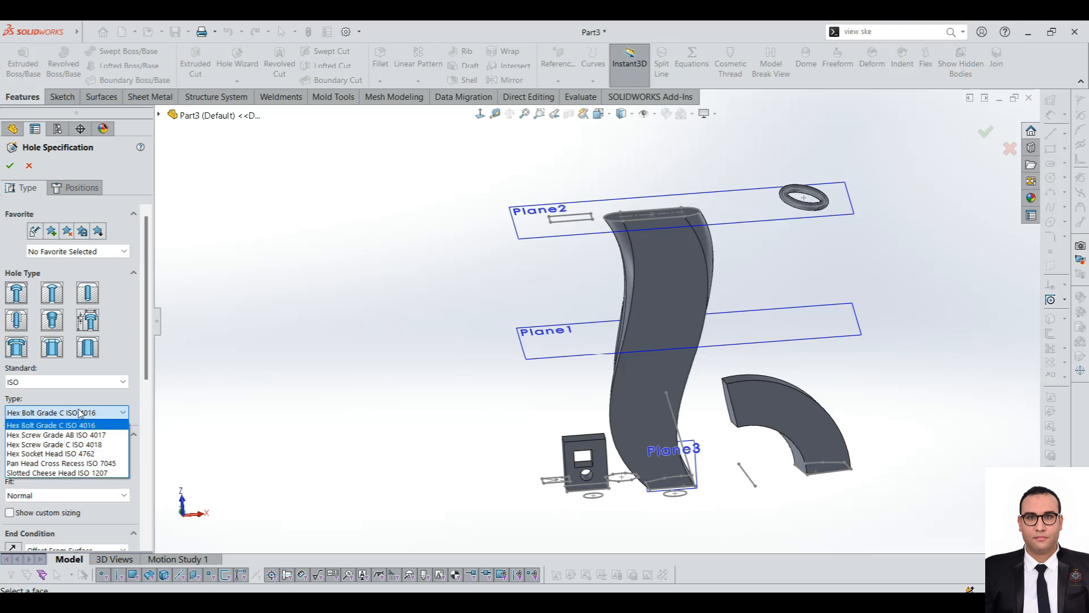
{"action": "left_click", "coordinate": [372, 351]}
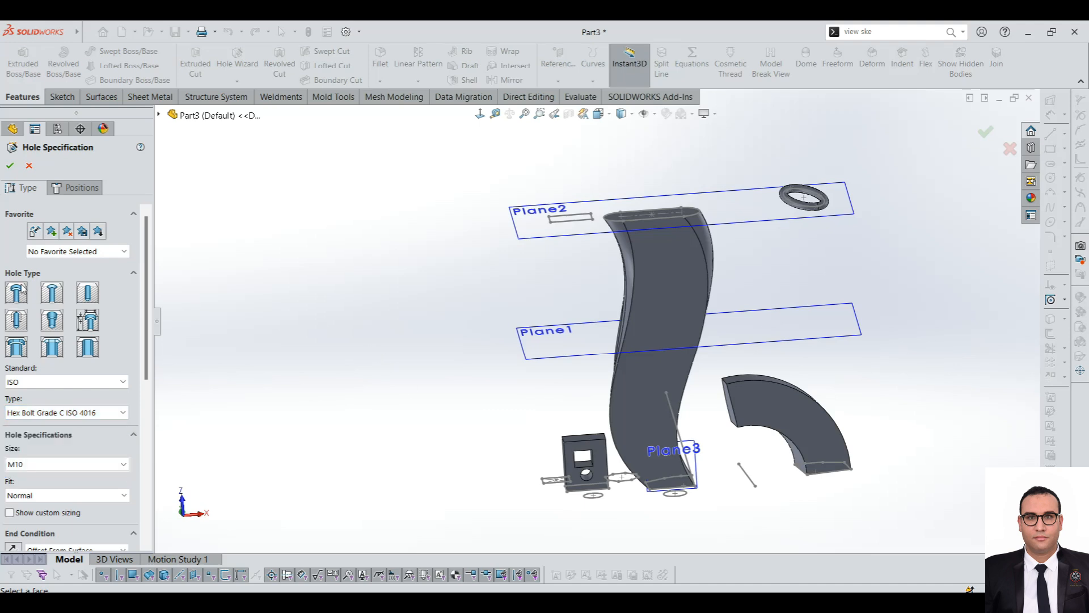
Place four hole positions along the front face of the curved swept body.
{"action": "left_click", "coordinate": [70, 189]}
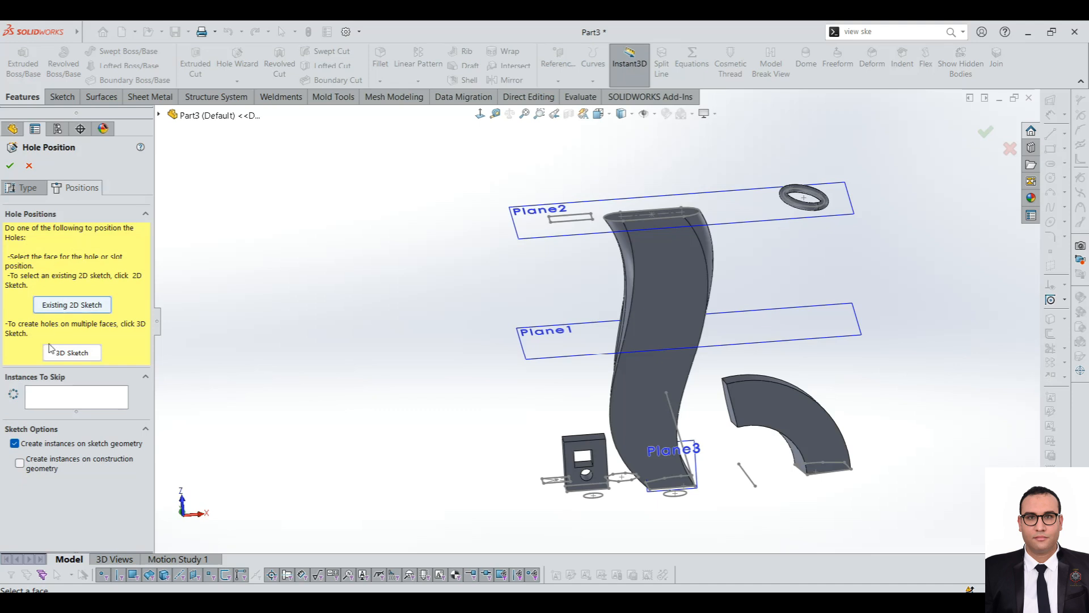
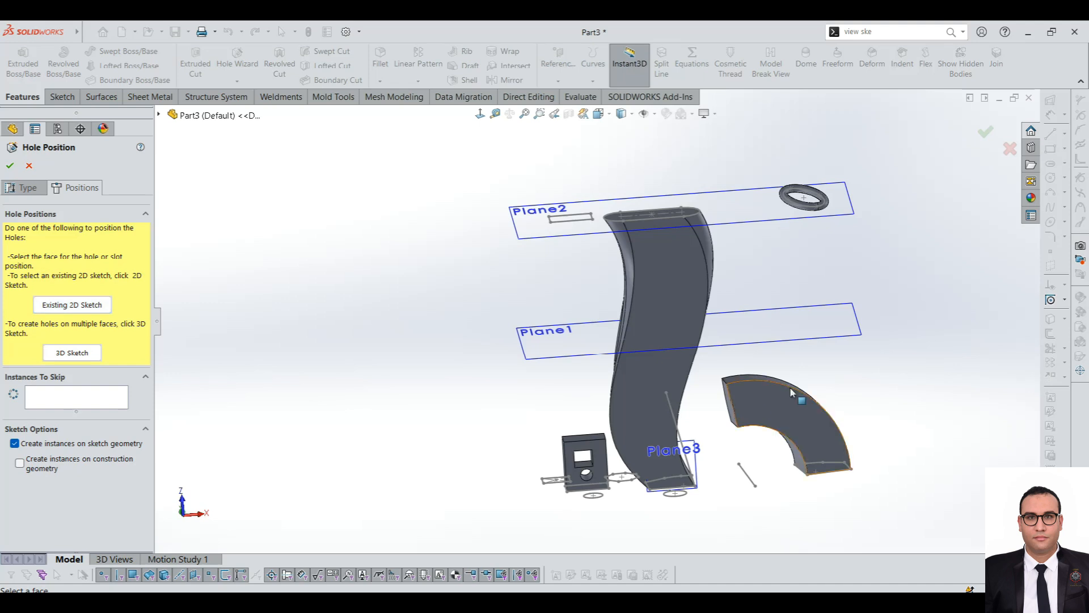
{"action": "left_click", "coordinate": [768, 397]}
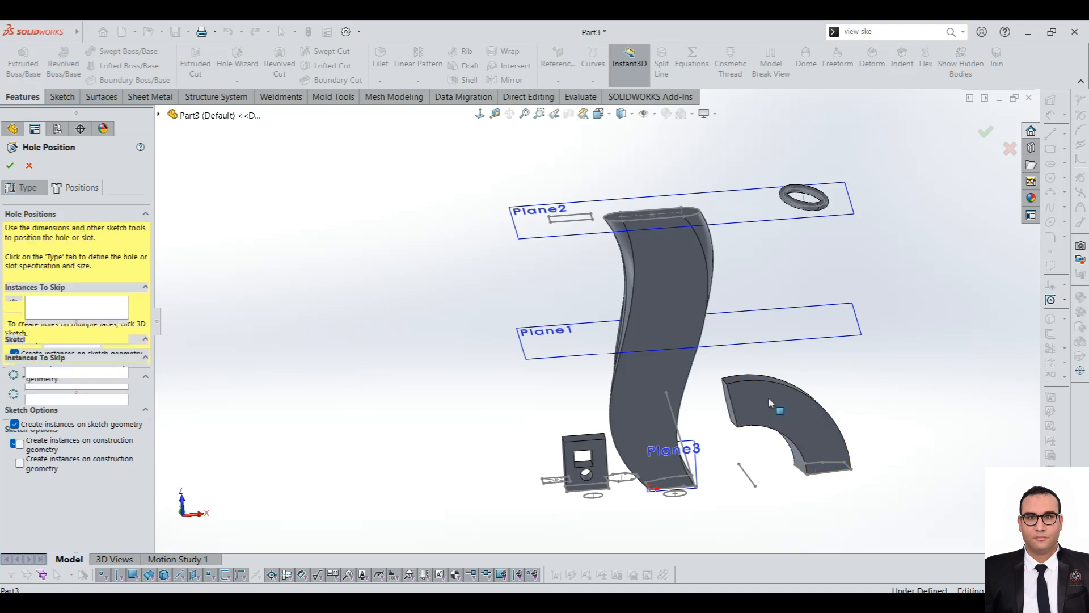
{"action": "scroll", "coordinate": [834, 429], "scroll_direction": "down", "scroll_amount": 5}
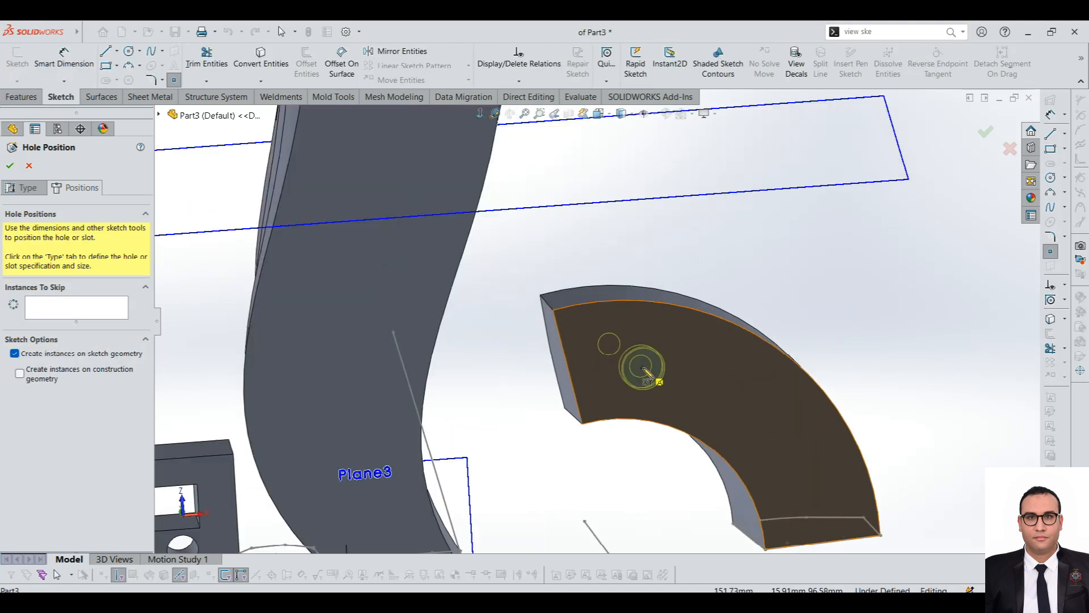
{"action": "left_click", "coordinate": [643, 367]}
{"action": "left_click", "coordinate": [744, 401]}
{"action": "left_click", "coordinate": [821, 483]}
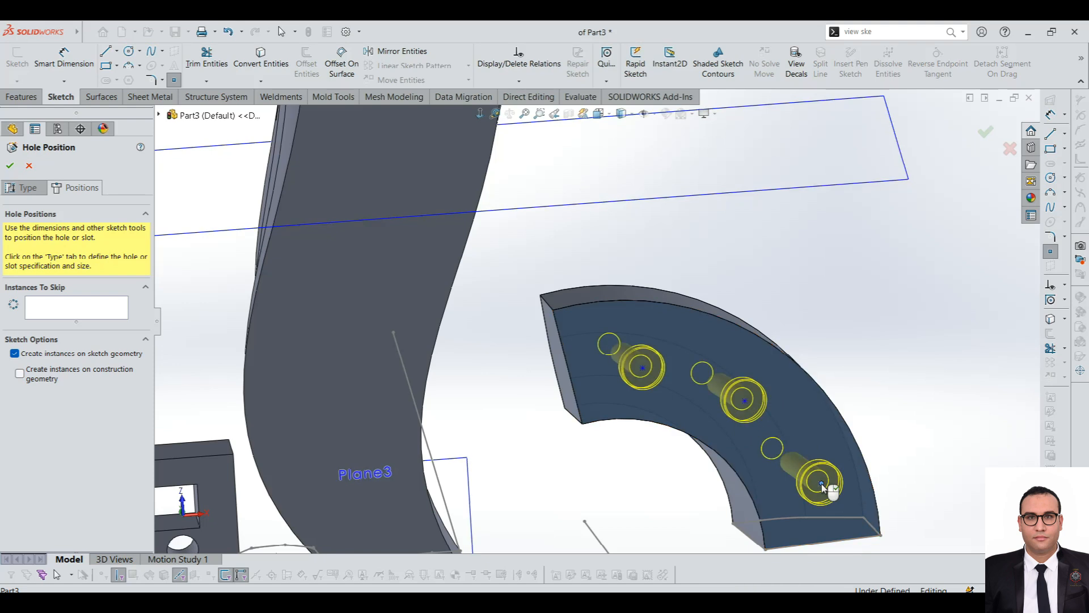
Make the holes M10 countersinks of type CTSK Flat ISO 7046-1, Blind 90 mm deep, and accept the feature.
{"action": "left_click", "coordinate": [23, 187]}
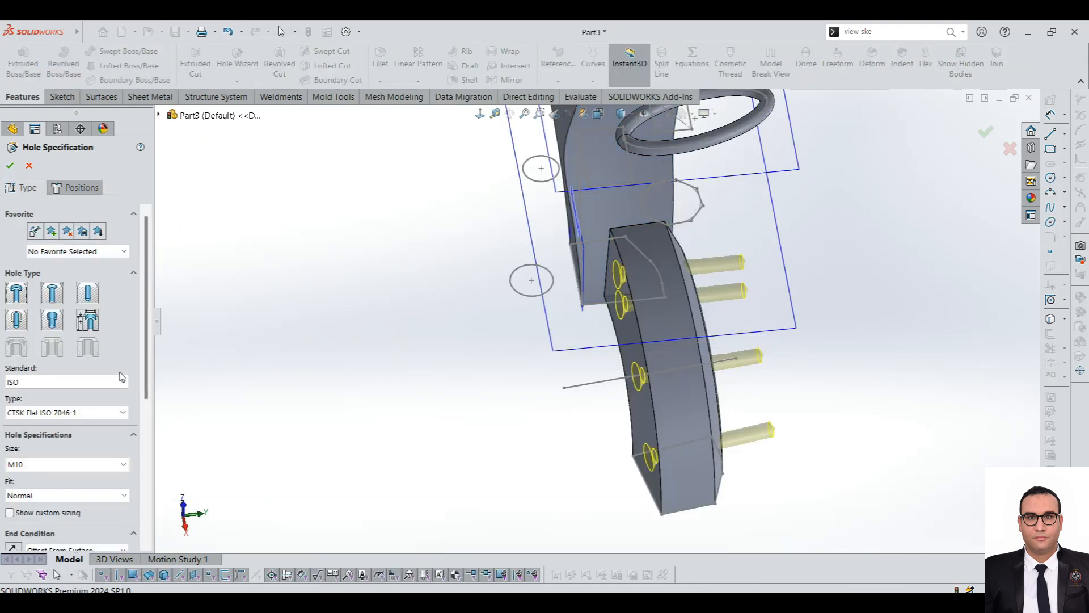
{"action": "scroll", "coordinate": [114, 369], "scroll_direction": "down", "scroll_amount": 5}
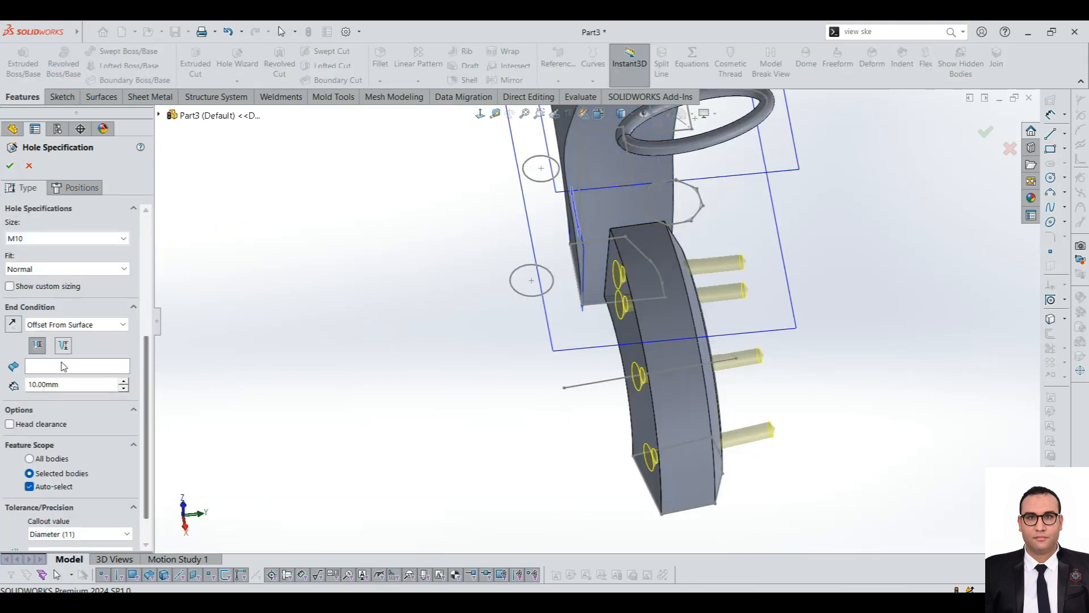
{"action": "left_click", "coordinate": [66, 366]}
{"action": "left_click", "coordinate": [81, 325]}
{"action": "left_click", "coordinate": [45, 337]}
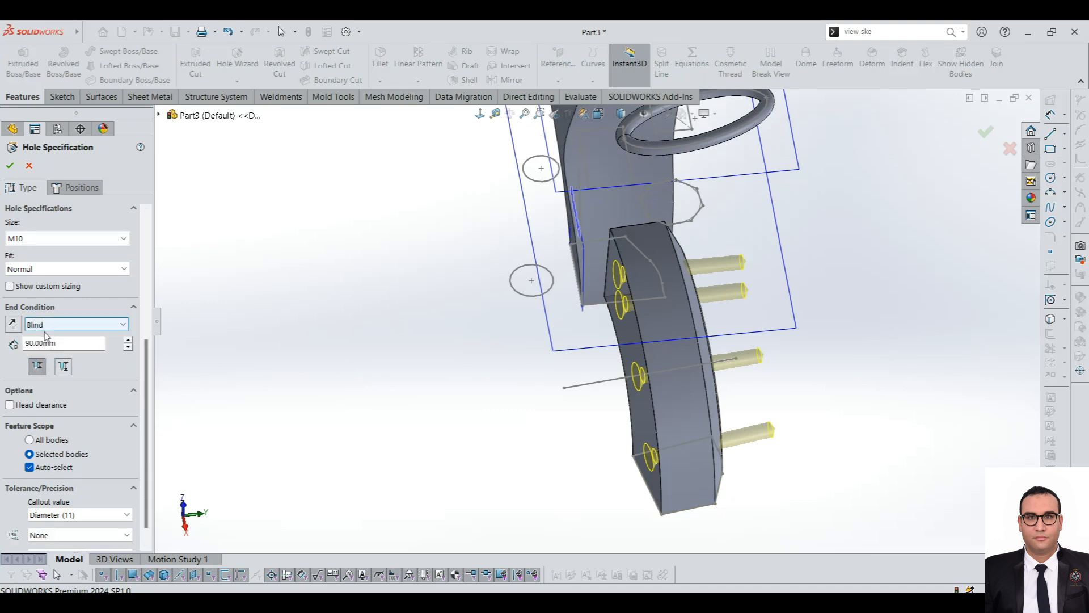
{"action": "left_click", "coordinate": [11, 165]}
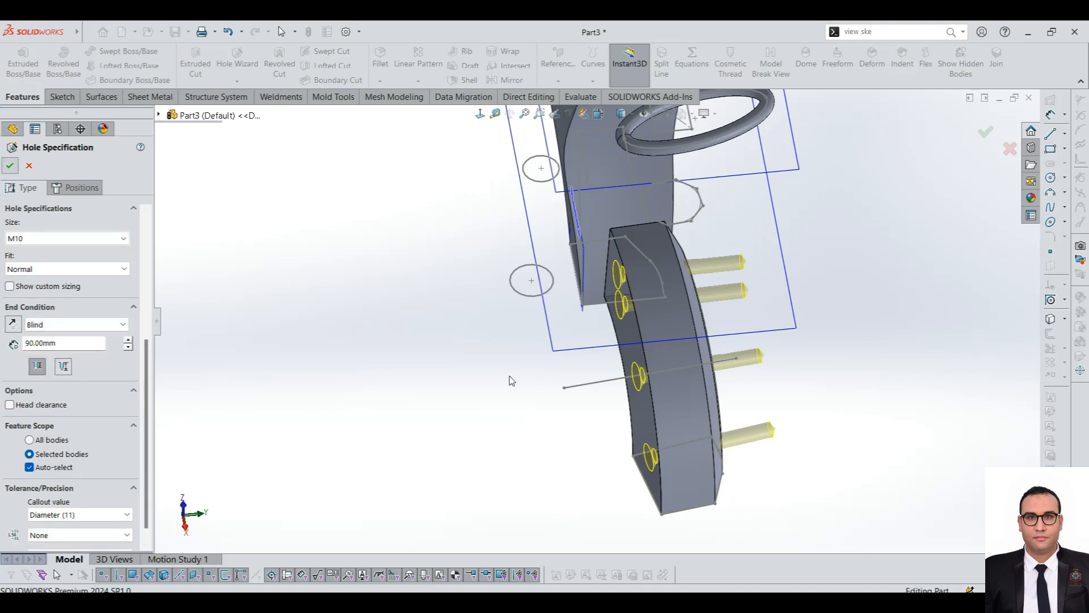
Inspect the countersunk holes on the curved body and select their feature to highlight them.
{"action": "scroll", "coordinate": [654, 415], "scroll_direction": "up", "scroll_amount": 3}
{"action": "middle_click_drag", "start_coordinate": [661, 426], "coordinate": [710, 316]}
{"action": "left_click", "coordinate": [716, 345]}
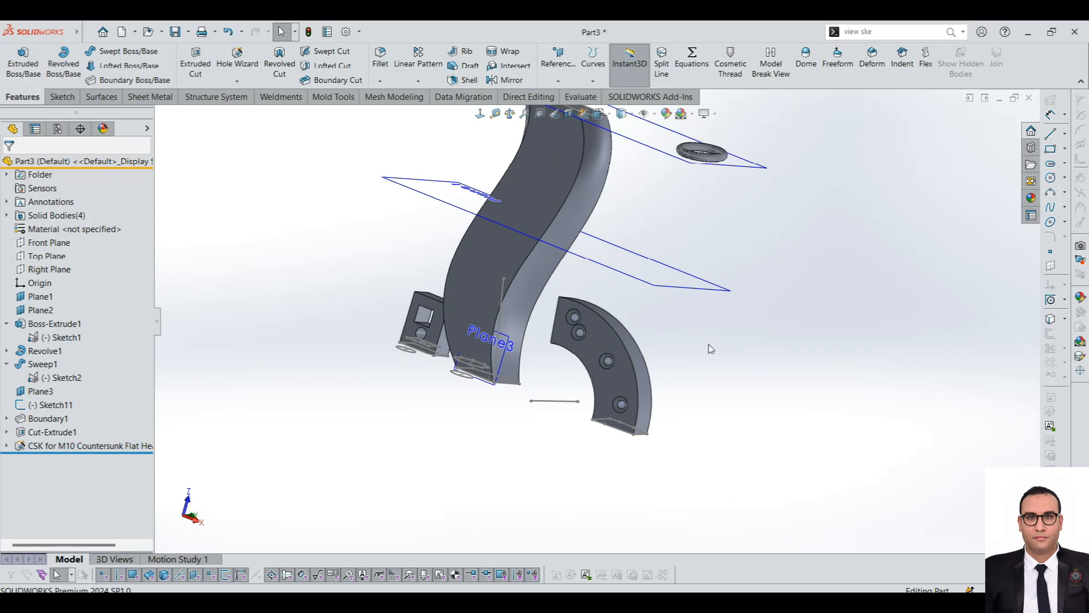
{"action": "scroll", "coordinate": [612, 329], "scroll_direction": "down", "scroll_amount": 4}
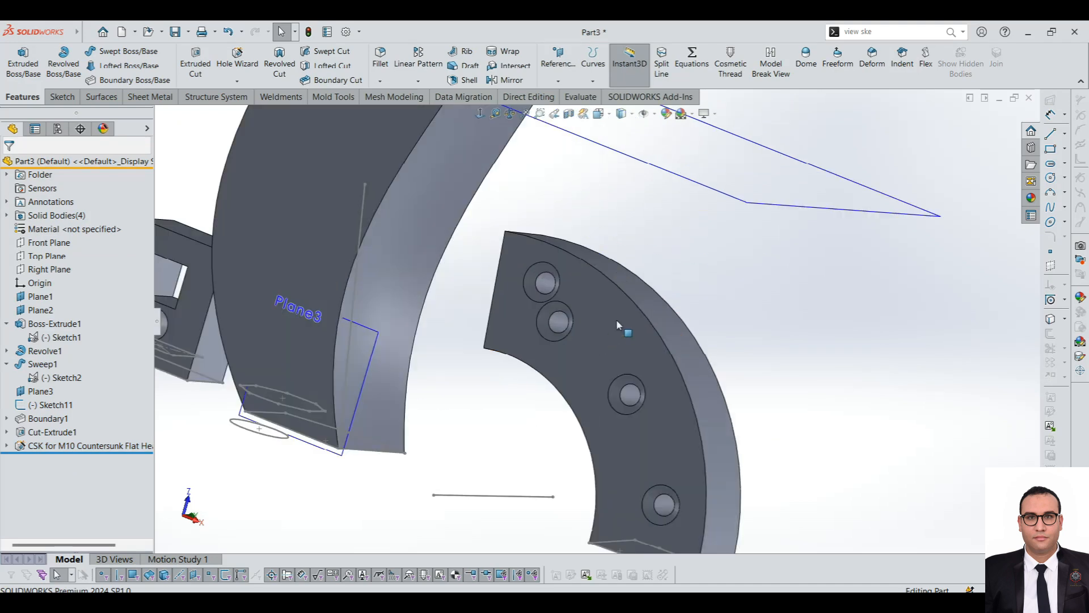
{"action": "left_click", "coordinate": [68, 446]}
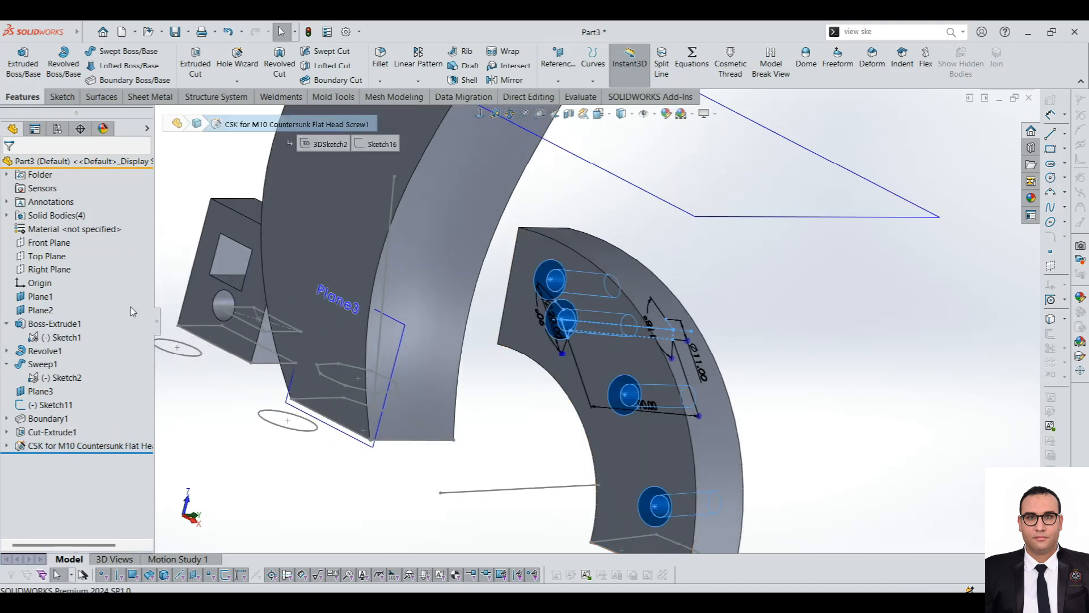
{"action": "left_click_drag", "start_coordinate": [149, 261], "coordinate": [153, 410]}
{"action": "left_click_drag", "start_coordinate": [160, 457], "coordinate": [151, 238]}
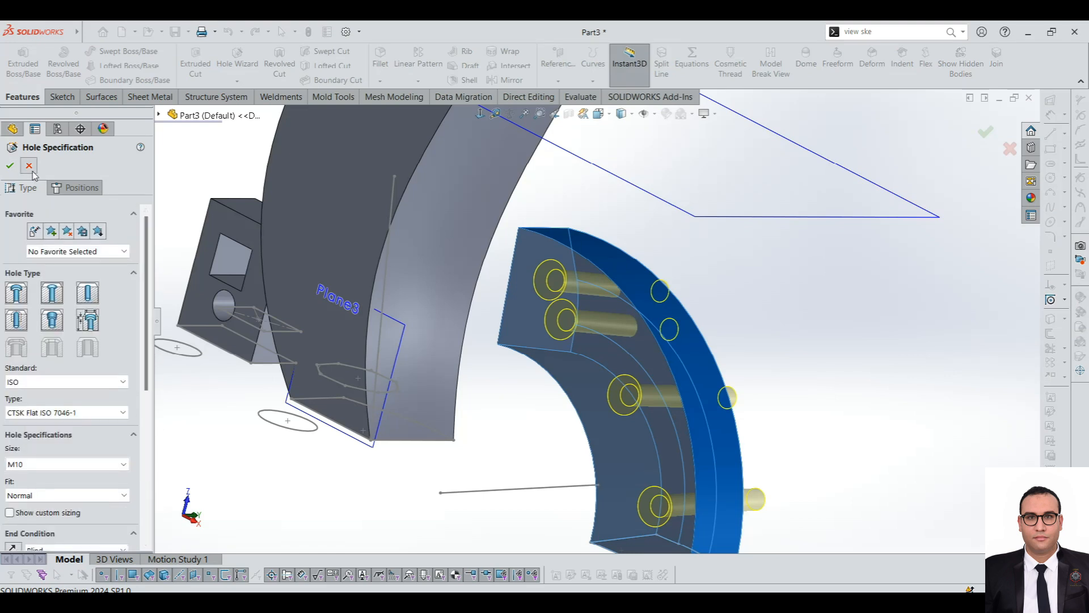
{"action": "left_click", "coordinate": [32, 170]}
{"action": "scroll", "coordinate": [591, 426], "scroll_direction": "up", "scroll_amount": 3}
{"action": "middle_click_drag", "start_coordinate": [591, 427], "coordinate": [672, 411]}
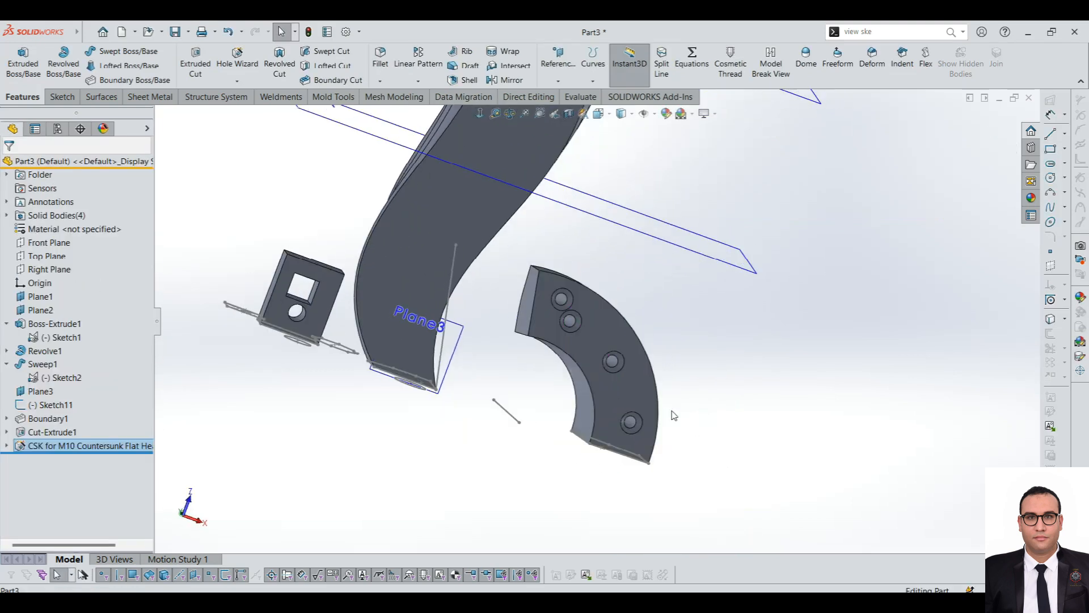
Edit the countersunk hole feature and change its holes to ISO counterbores of type Hex Bolt Grade C ISO 4016.
{"action": "left_click", "coordinate": [45, 446]}
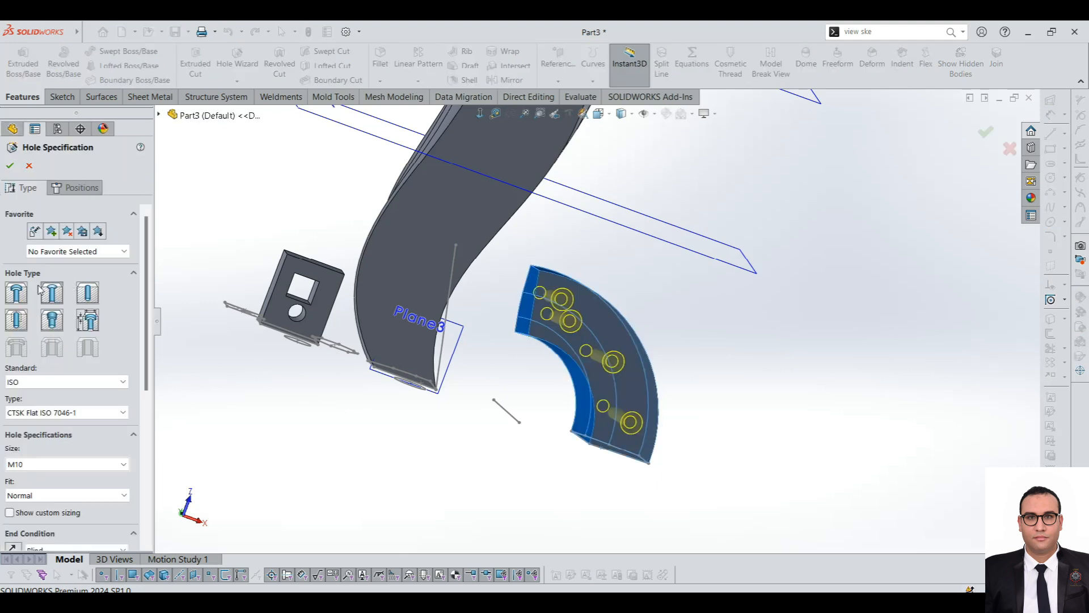
{"action": "left_click", "coordinate": [17, 292]}
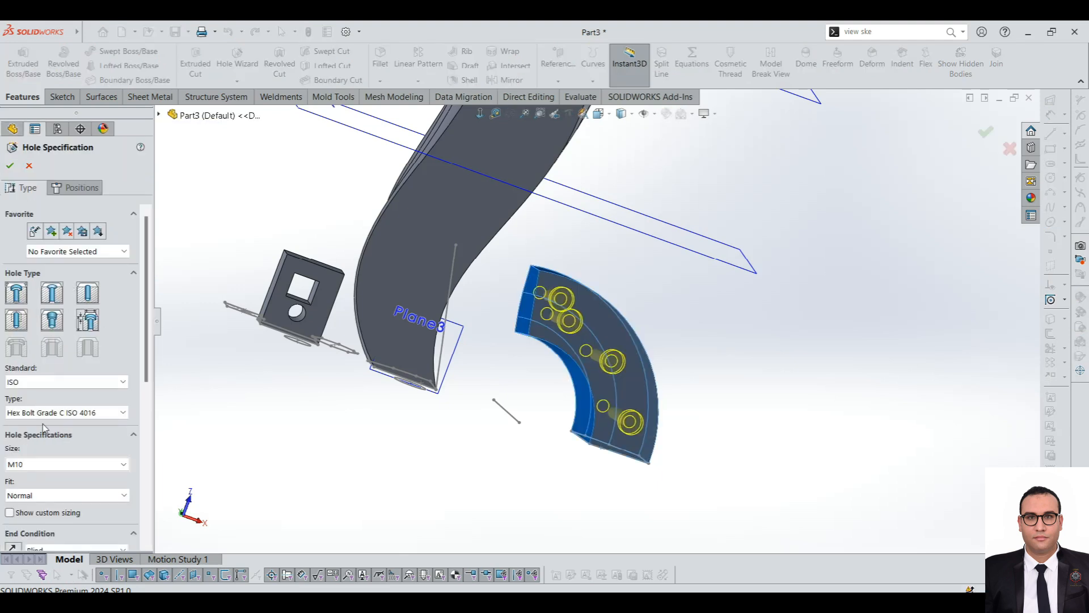
{"action": "scroll", "coordinate": [542, 295], "scroll_direction": "down", "scroll_amount": 5}
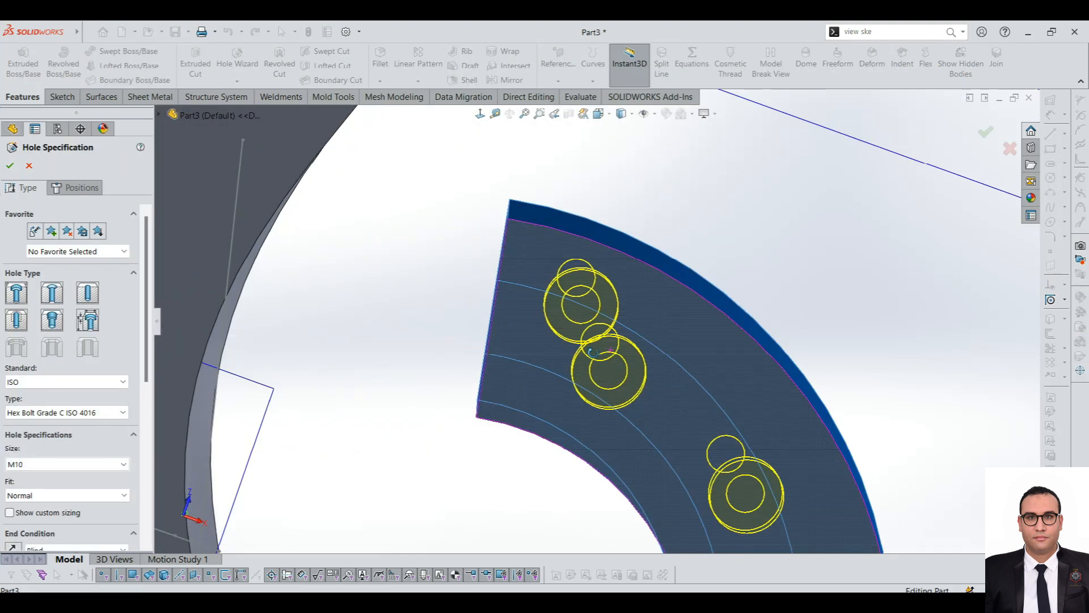
{"action": "scroll", "coordinate": [595, 408], "scroll_direction": "up", "scroll_amount": 5}
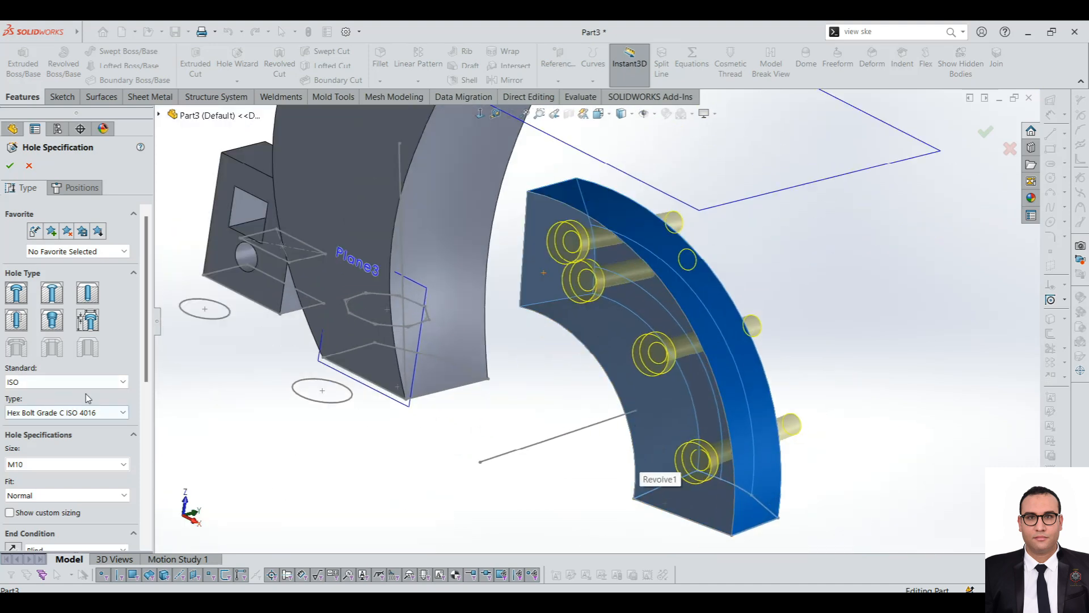
Try the straight tap hole type with the Bottoming Tapped Hole and Tapped hole variants on the four positions.
{"action": "left_click", "coordinate": [72, 413]}
{"action": "left_click", "coordinate": [62, 422]}
{"action": "left_click", "coordinate": [21, 321]}
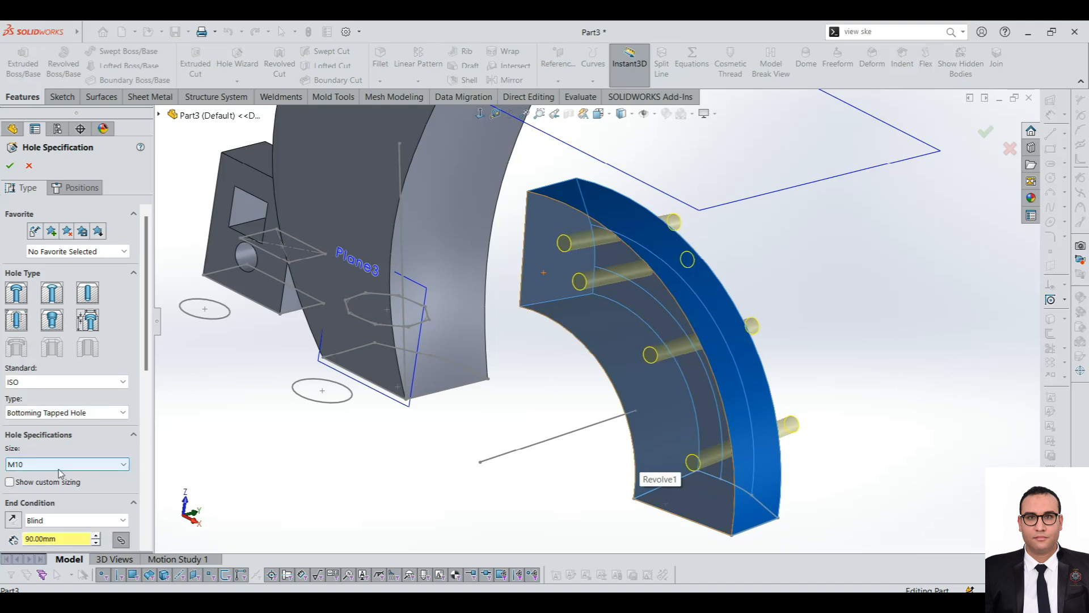
{"action": "left_click", "coordinate": [65, 413]}
{"action": "left_click", "coordinate": [26, 445]}
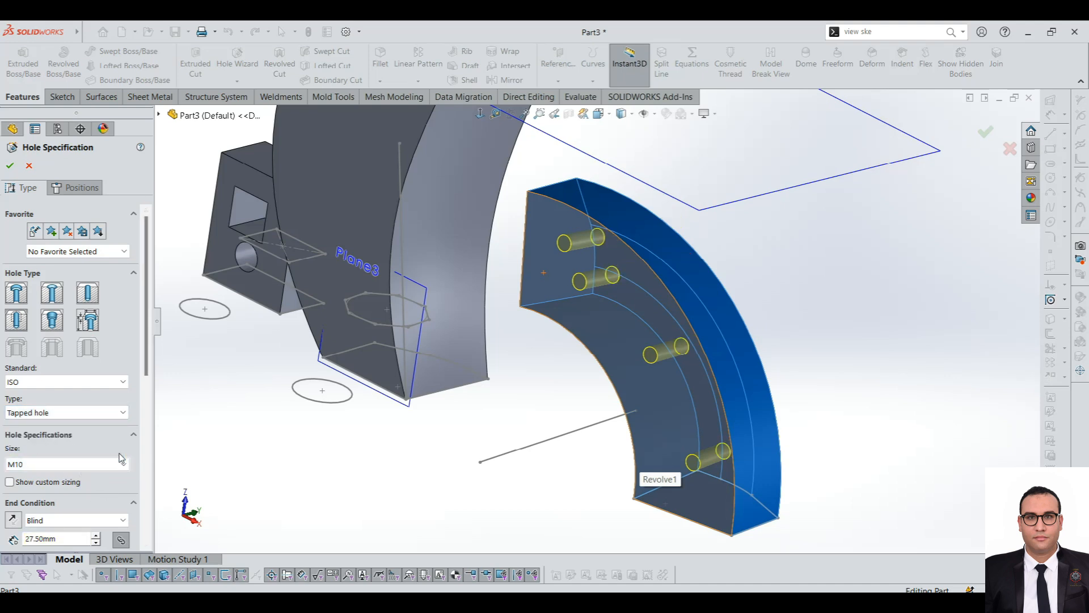
Make the holes M10 Hex Bolt Grade C ISO 4016 counterbores, increase their blind depth, and accept the feature.
{"action": "left_click", "coordinate": [25, 300]}
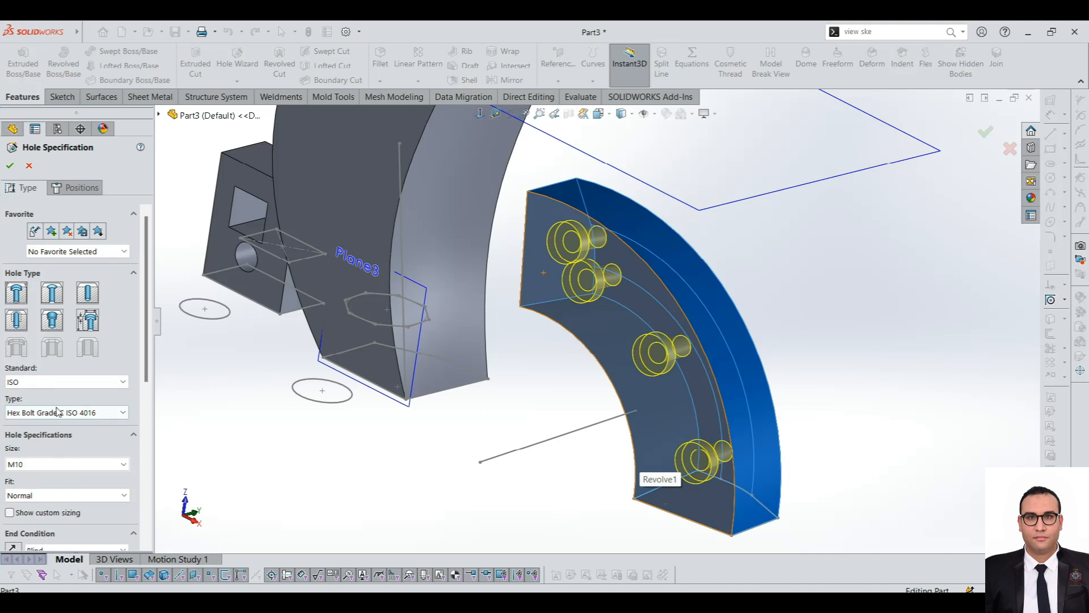
{"action": "middle_click_drag", "start_coordinate": [409, 312], "coordinate": [429, 332]}
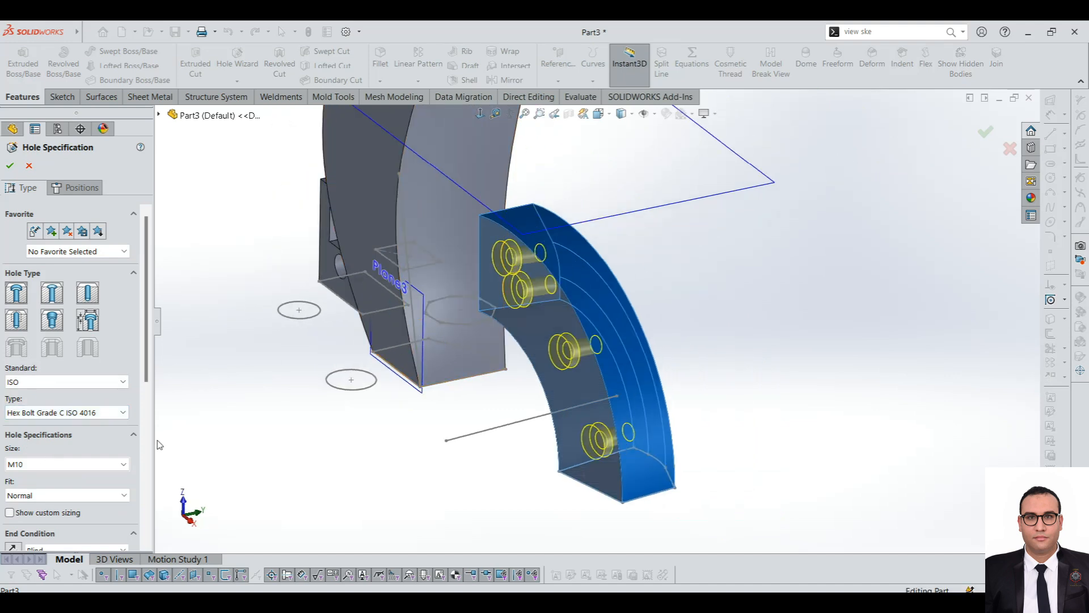
{"action": "scroll", "coordinate": [135, 343], "scroll_direction": "down", "scroll_amount": 3}
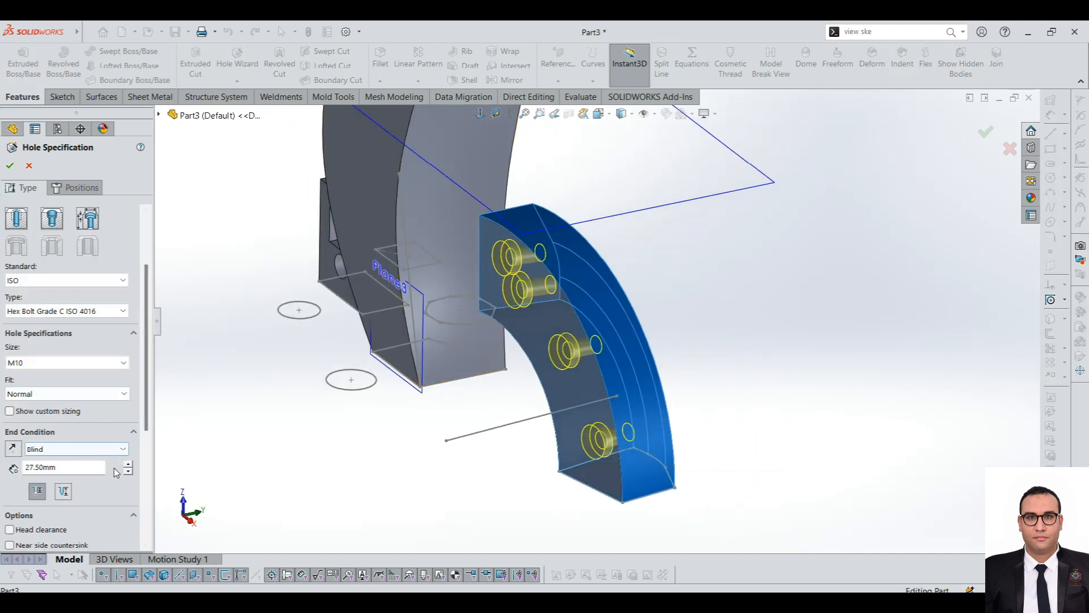
{"action": "left_click", "coordinate": [129, 464]}
{"action": "left_click", "coordinate": [129, 464]}
{"action": "left_click", "coordinate": [129, 465]}
{"action": "left_click", "coordinate": [129, 464]}
{"action": "left_click", "coordinate": [10, 165]}
{"action": "middle_click_drag", "start_coordinate": [295, 340], "coordinate": [458, 195]}
{"action": "scroll", "coordinate": [483, 273], "scroll_direction": "up", "scroll_amount": 5}
Review the Hole Wizard, Advanced Hole, Thread and Stud Wizard commands and check the playlist's hole lesson in the browser.
{"action": "left_click", "coordinate": [232, 82]}
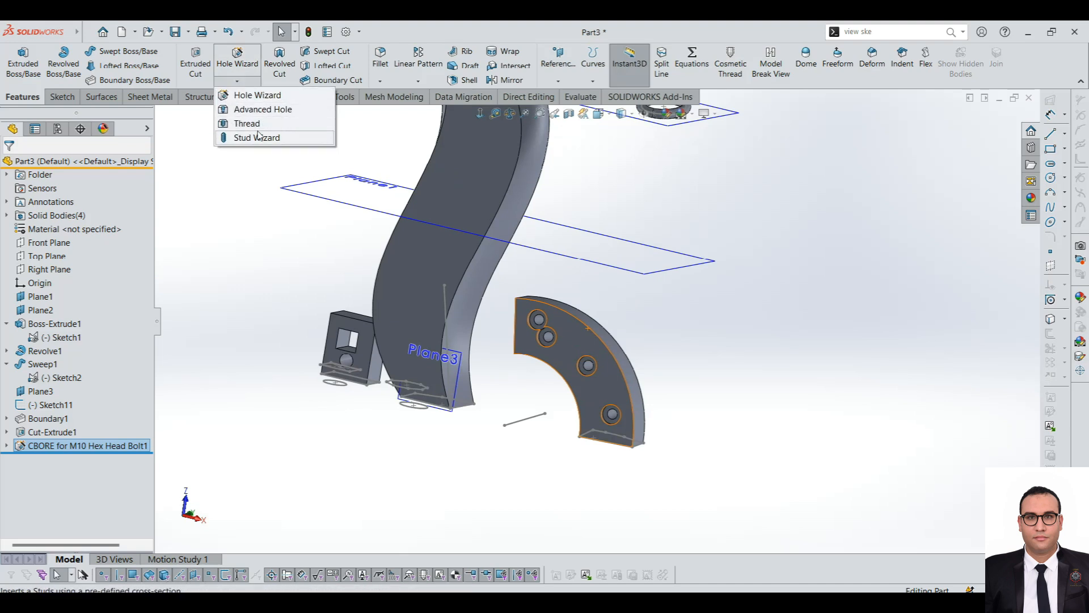
{"action": "mouse_move", "coordinate": [442, 602]}
{"action": "left_click", "coordinate": [959, 551]}
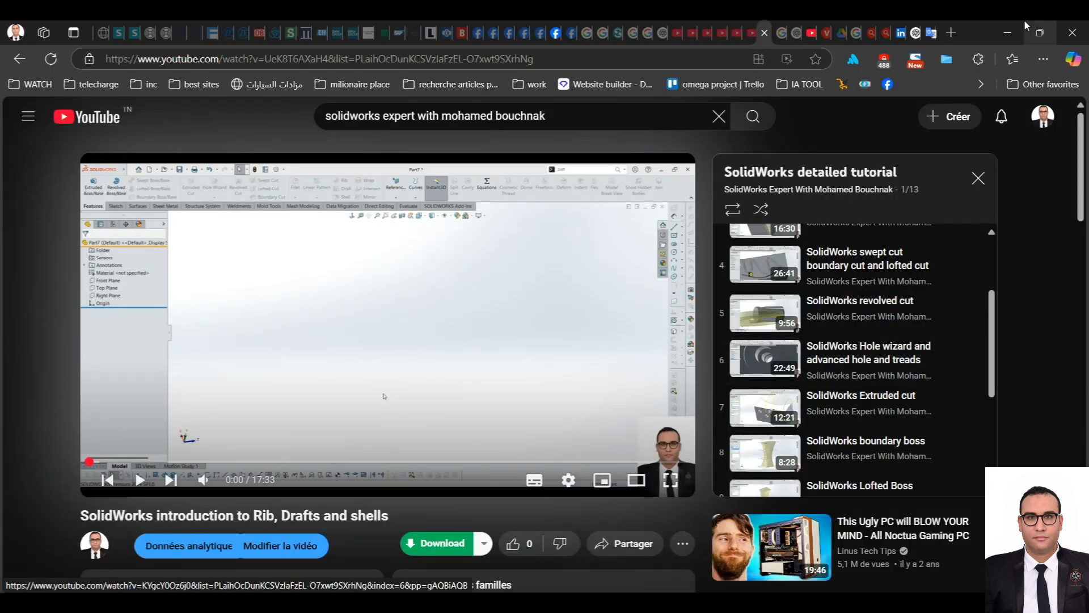
{"action": "left_click", "coordinate": [1007, 33]}
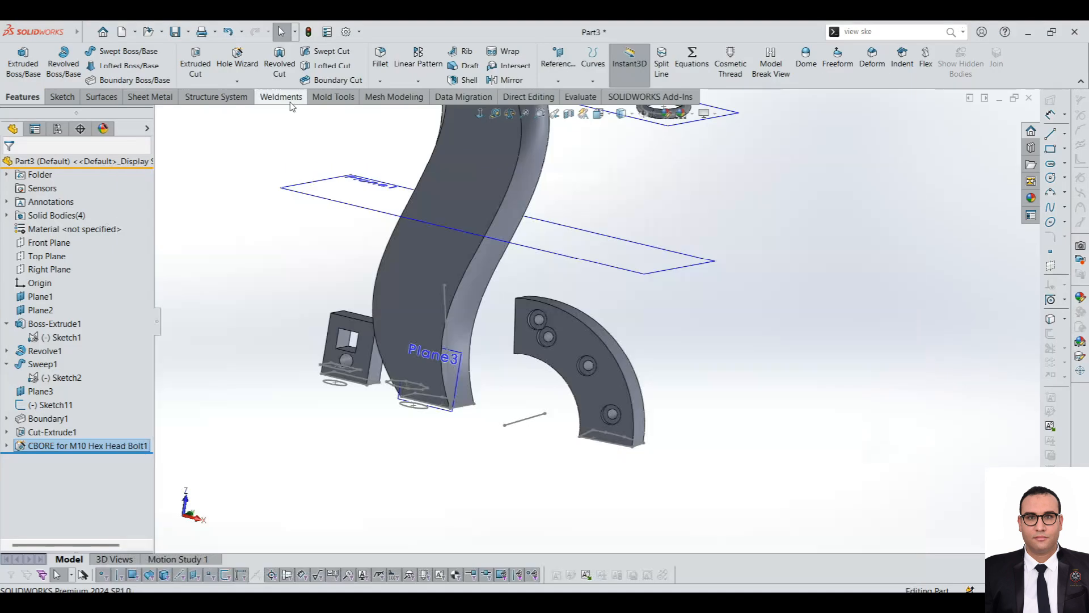
{"action": "left_click", "coordinate": [239, 81]}
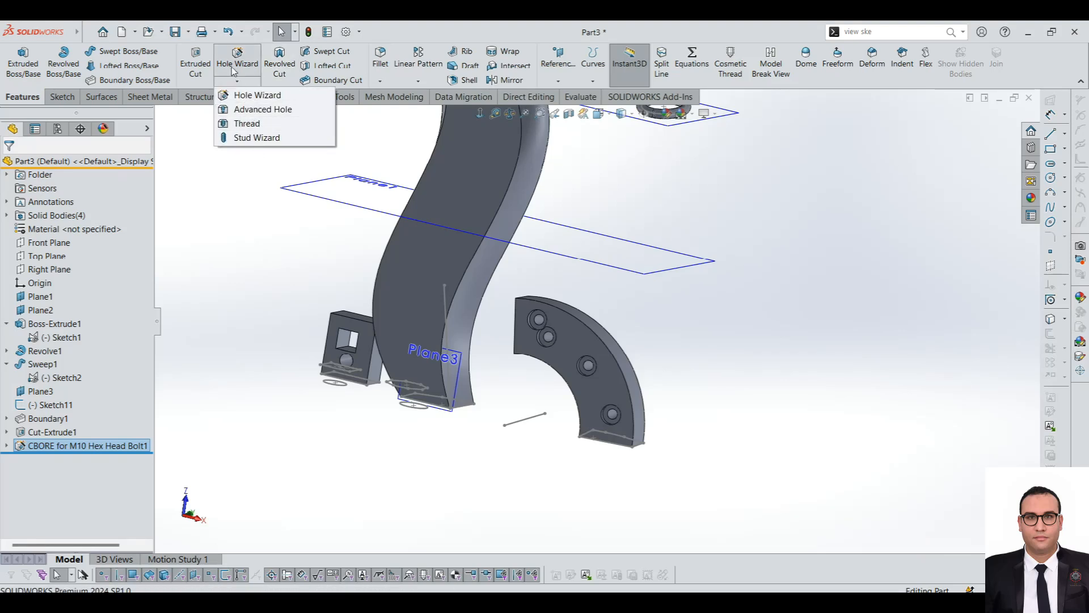
{"action": "left_click", "coordinate": [261, 232]}
Start a Revolved Cut and open its sketch on the flat lower end face of the curved body with the holes.
{"action": "middle_click_drag", "start_coordinate": [261, 233], "coordinate": [574, 225]}
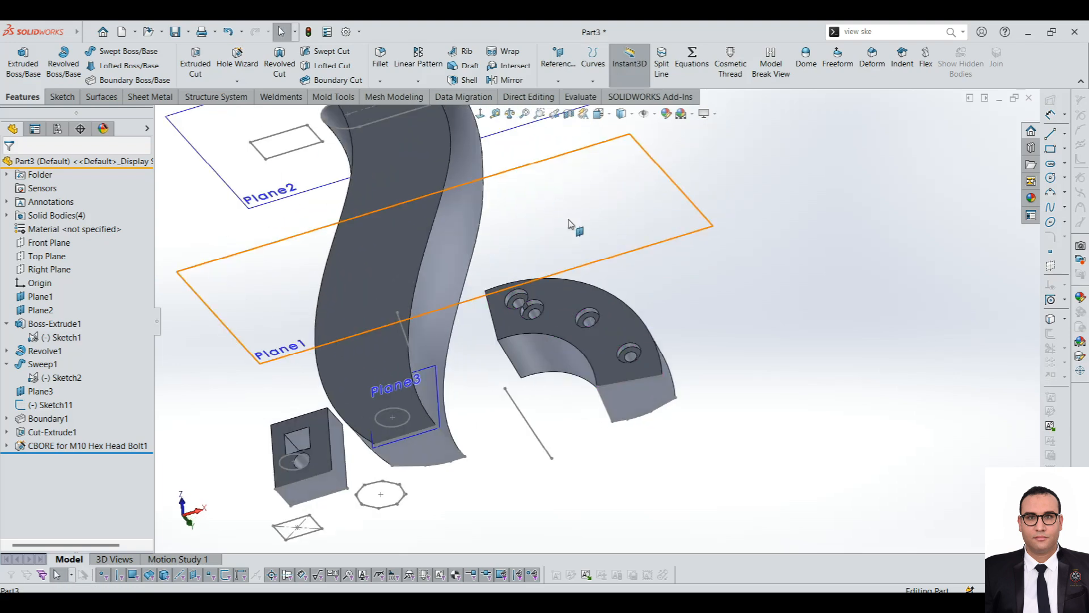
{"action": "left_click", "coordinate": [289, 74]}
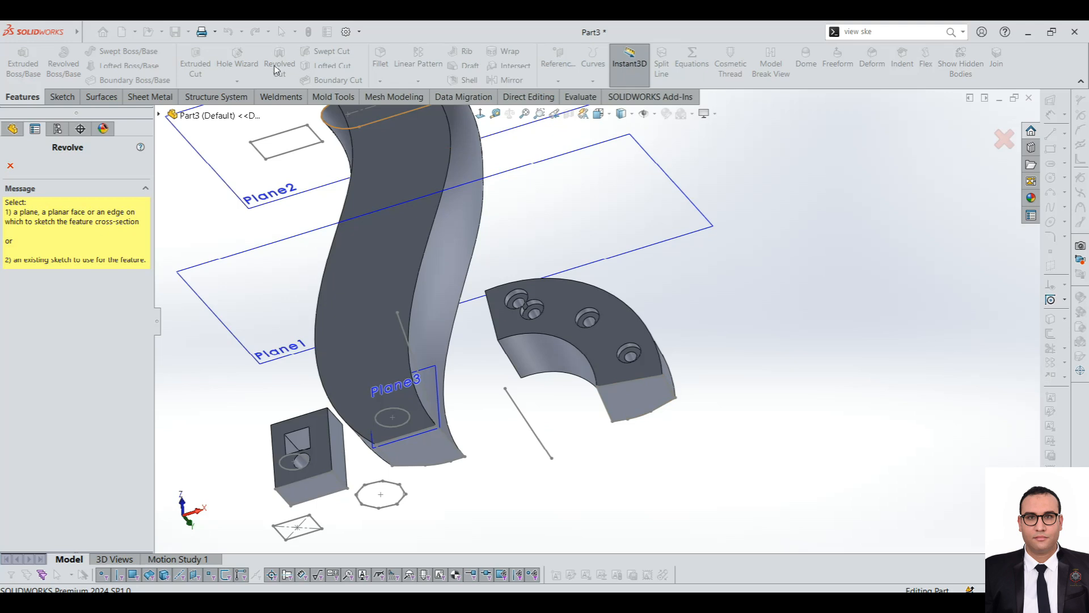
{"action": "left_click", "coordinate": [632, 400]}
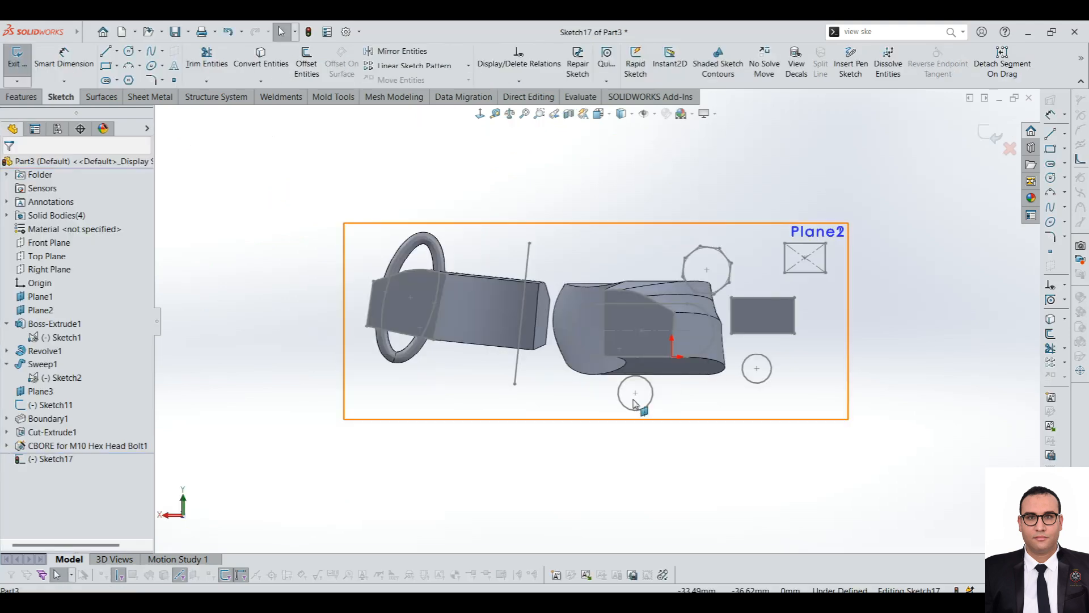
Offset the outline of the curved body's end face 2 mm inward with the Reverse option.
{"action": "left_click", "coordinate": [360, 263]}
{"action": "middle_click_drag", "start_coordinate": [359, 263], "coordinate": [407, 367]}
{"action": "left_click", "coordinate": [306, 63]}
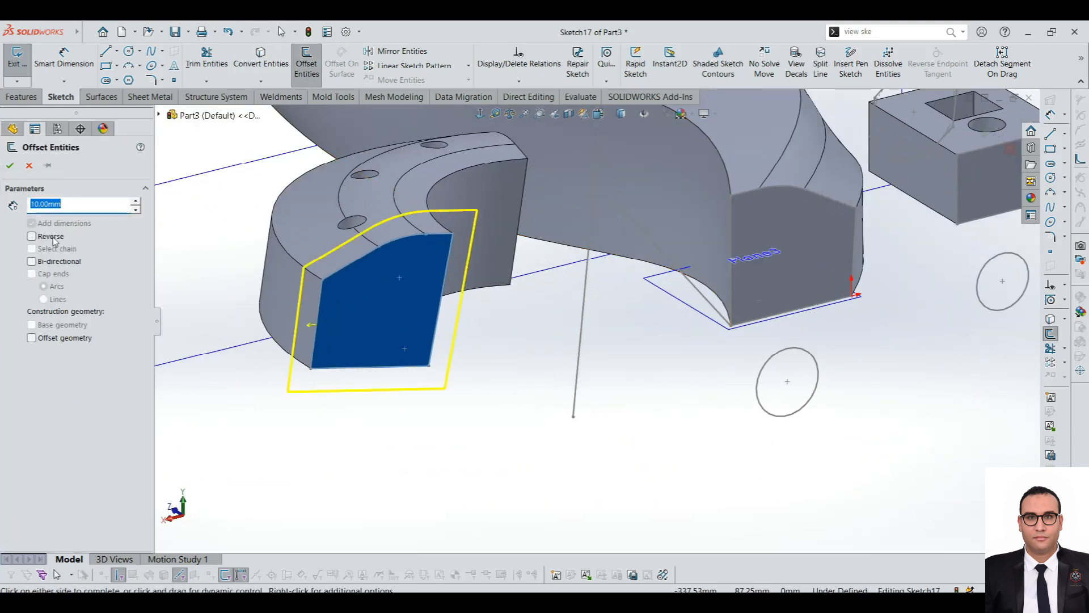
{"action": "left_click", "coordinate": [32, 236]}
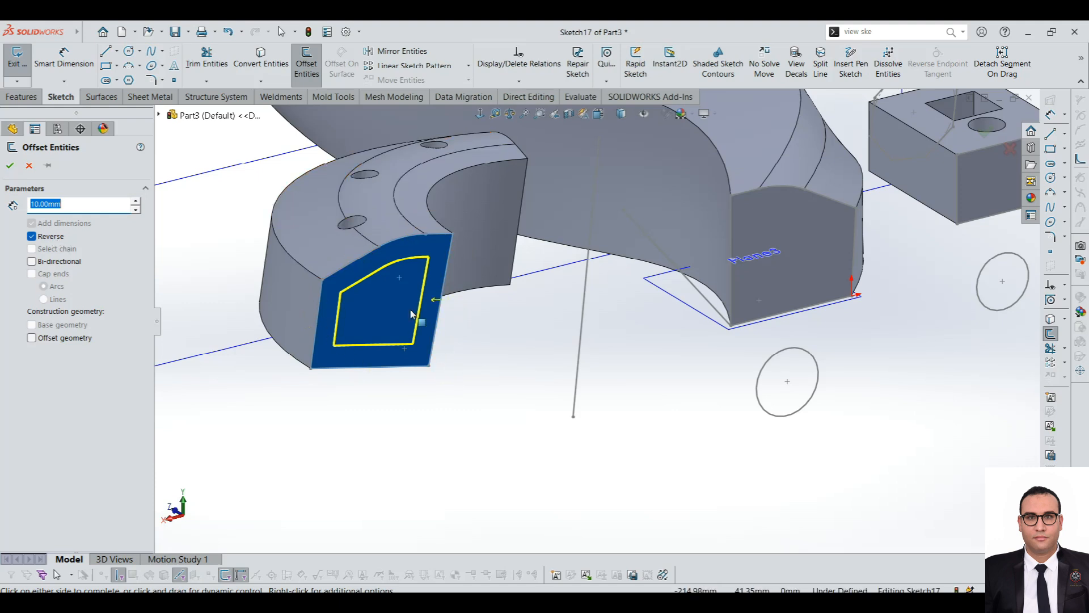
{"action": "scroll", "coordinate": [316, 275], "scroll_direction": "up", "scroll_amount": 2}
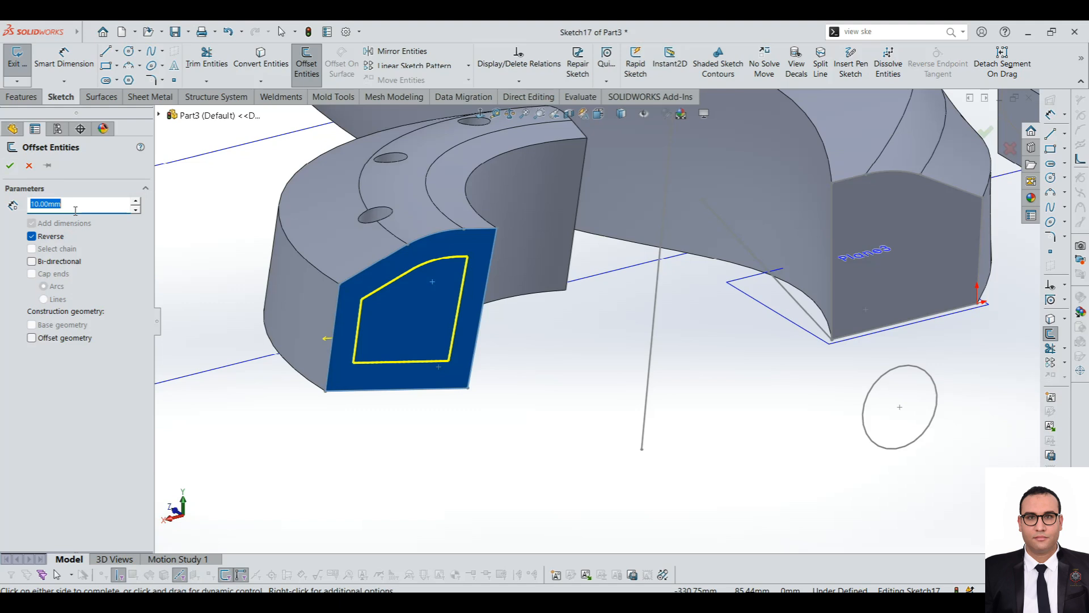
{"action": "type", "text": "2"}
{"action": "key", "text": "Return"}
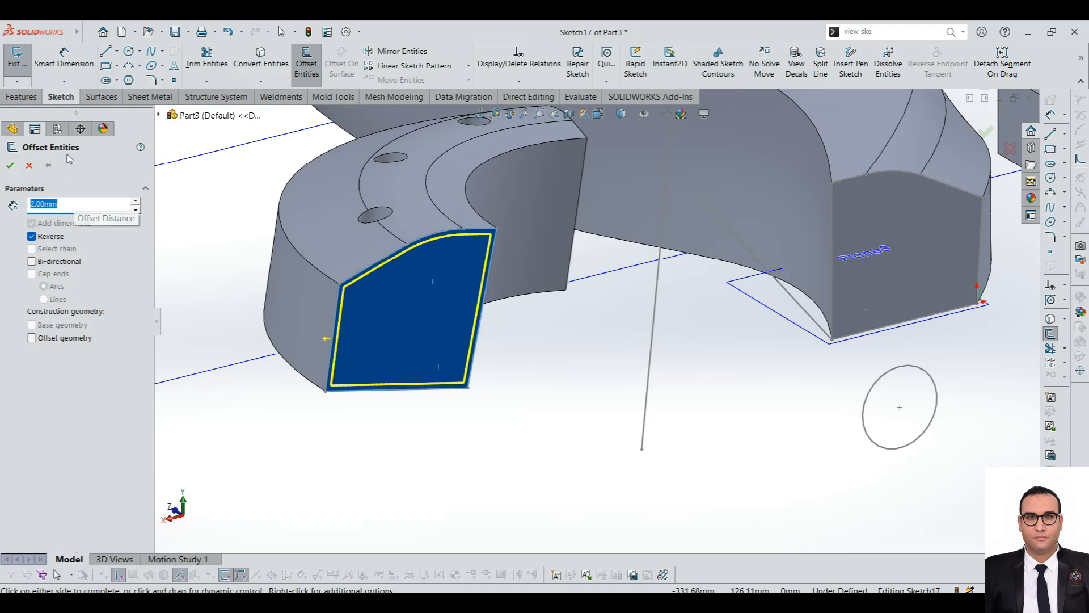
{"action": "left_click", "coordinate": [15, 168]}
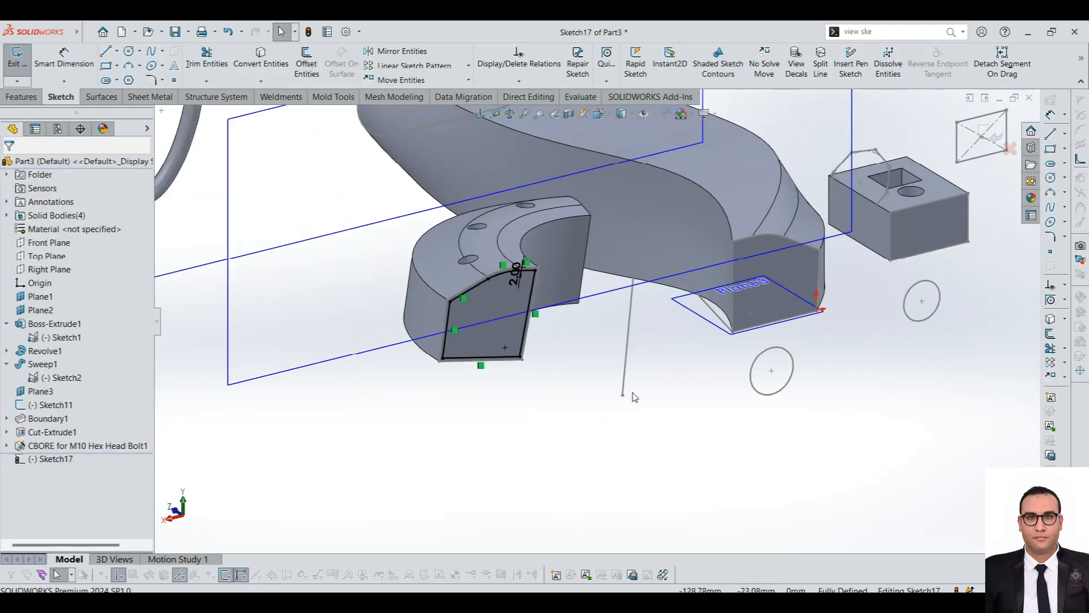
Start the Revolved Cut from the offset profile and pick the straight line beside the curved body as its axis.
{"action": "left_click", "coordinate": [14, 59]}
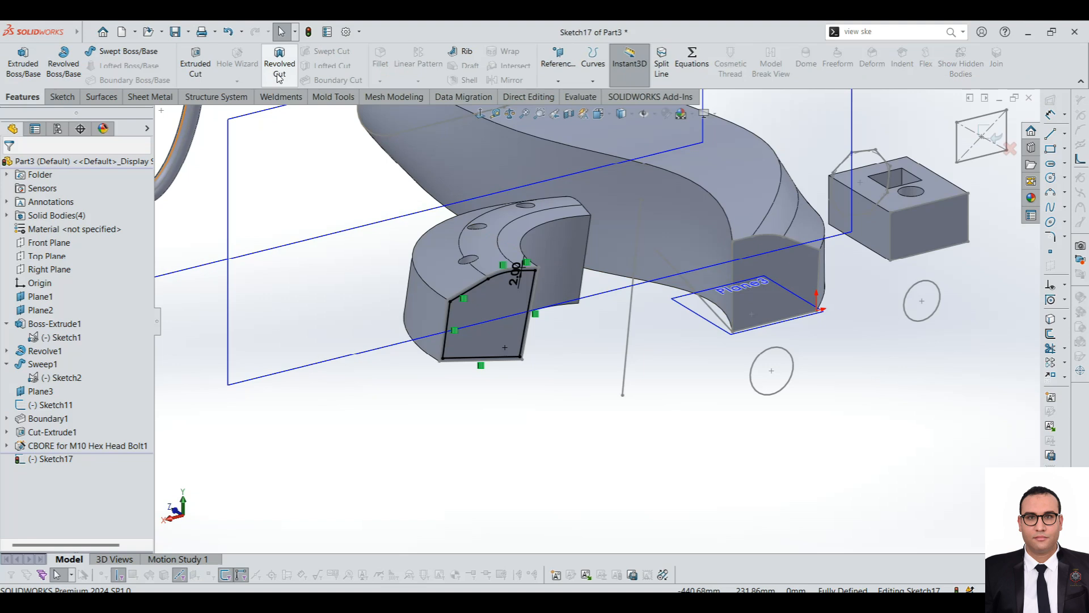
{"action": "left_click", "coordinate": [279, 68]}
{"action": "scroll", "coordinate": [555, 311], "scroll_direction": "down", "scroll_amount": 2}
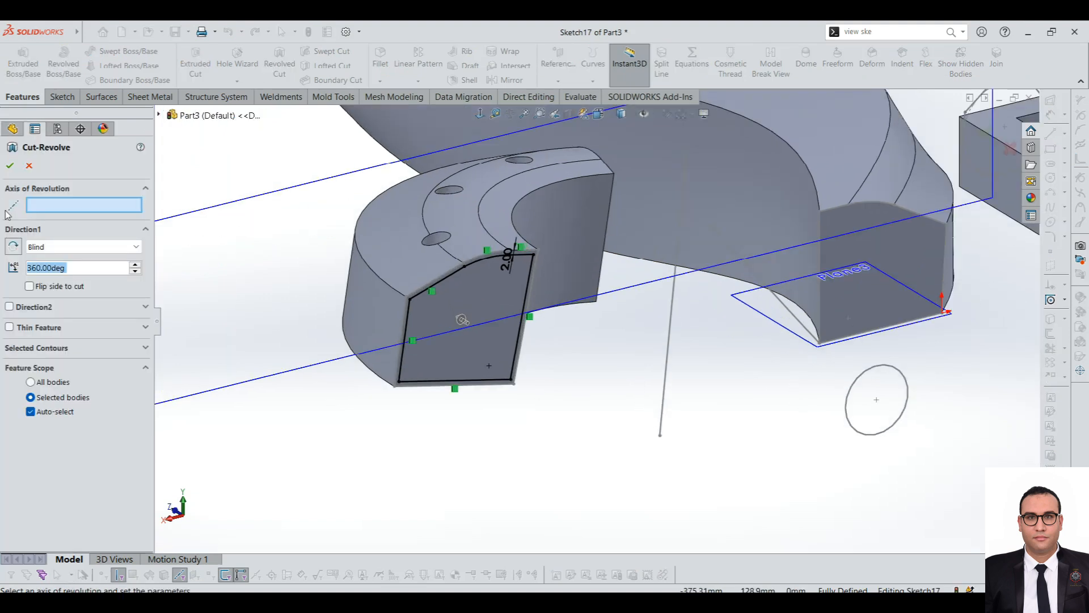
{"action": "left_click", "coordinate": [45, 209]}
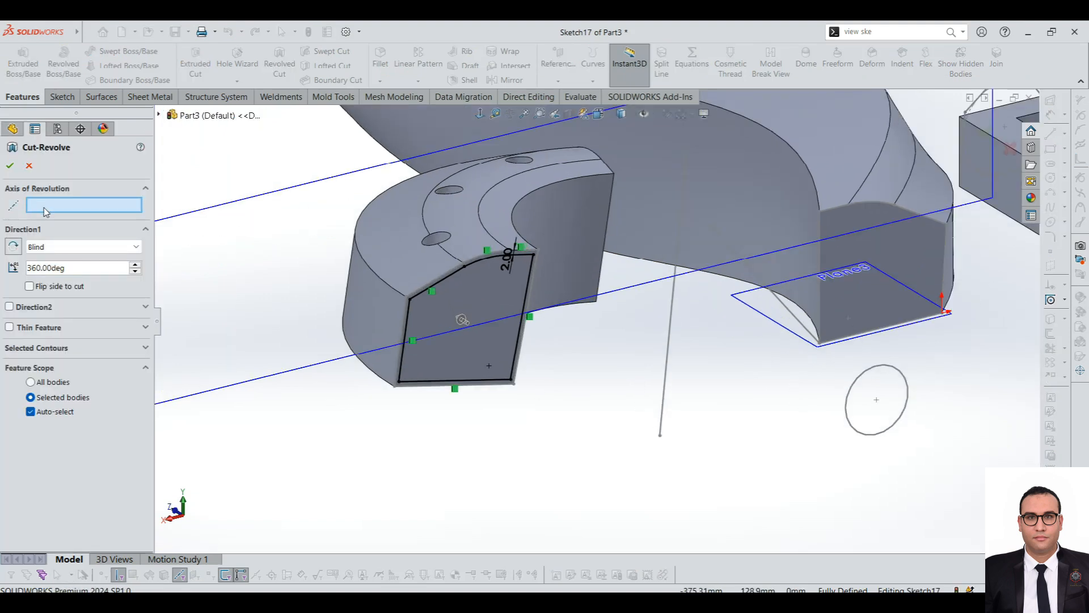
{"action": "left_click", "coordinate": [668, 355]}
{"action": "mouse_move", "coordinate": [671, 356]}
{"action": "middle_mouse_down"}
{"action": "mouse_move", "coordinate": [498, 348]}
{"action": "mouse_move", "coordinate": [469, 369]}
{"action": "mouse_move", "coordinate": [495, 391]}
{"action": "middle_mouse_up"}
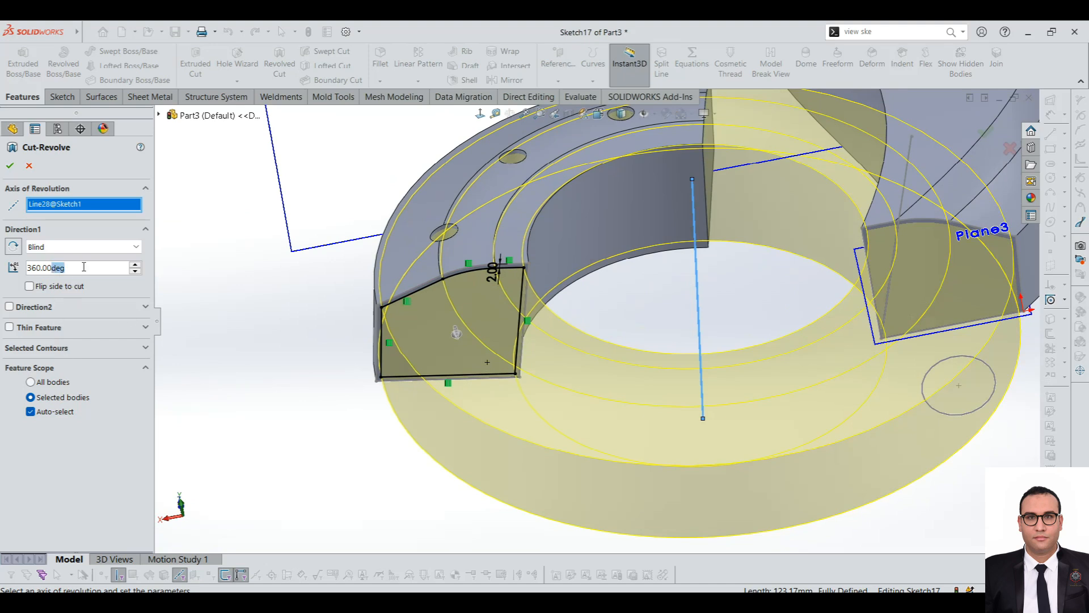
Set the revolved cut's Blind angle to 60° and accept the feature.
{"action": "type", "text": "15"}
{"action": "mouse_move", "coordinate": [136, 292]}
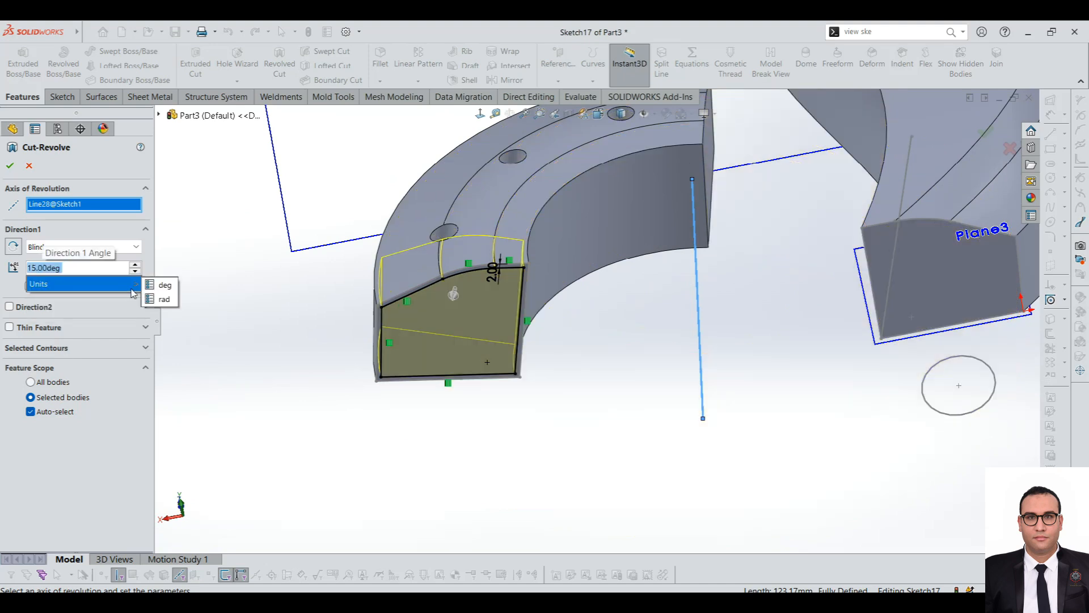
{"action": "scroll", "coordinate": [127, 265], "scroll_direction": "up", "scroll_amount": 9}
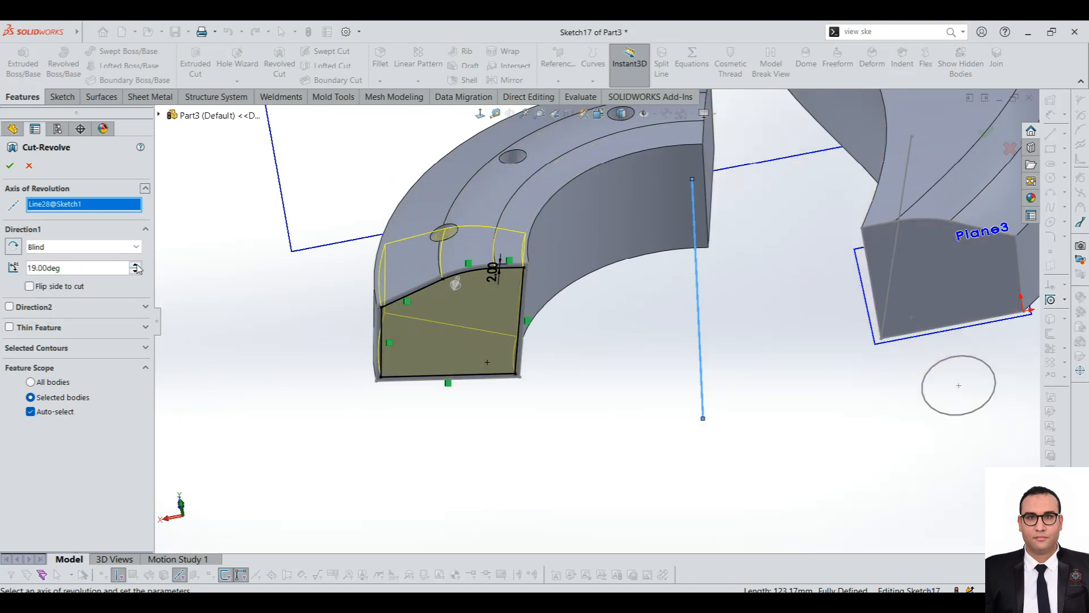
{"action": "type", "text": "60"}
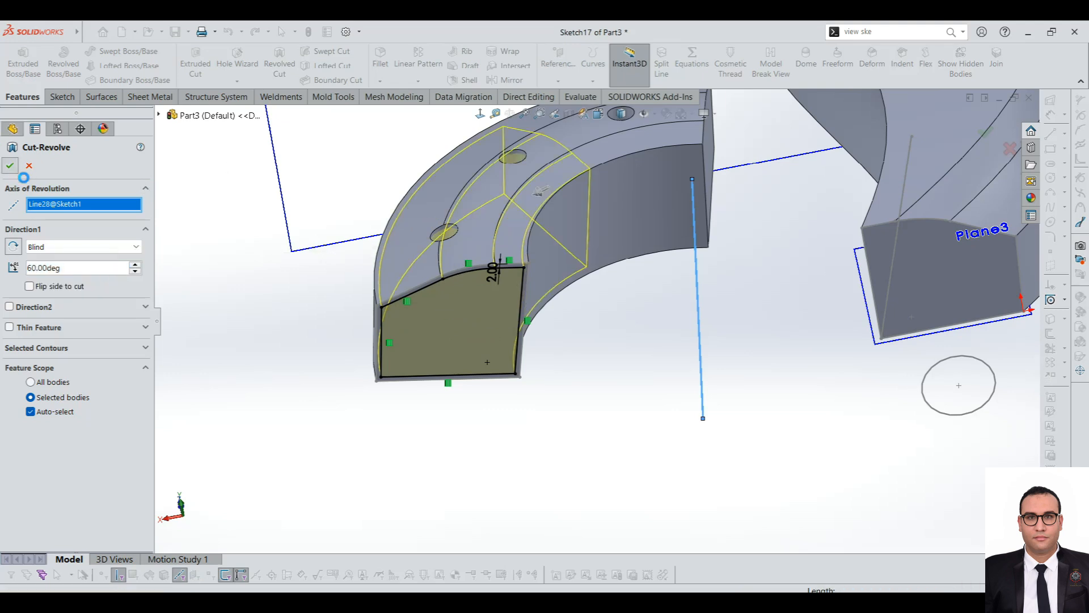
{"action": "left_click", "coordinate": [9, 165]}
{"action": "middle_click_drag", "start_coordinate": [477, 308], "coordinate": [659, 311]}
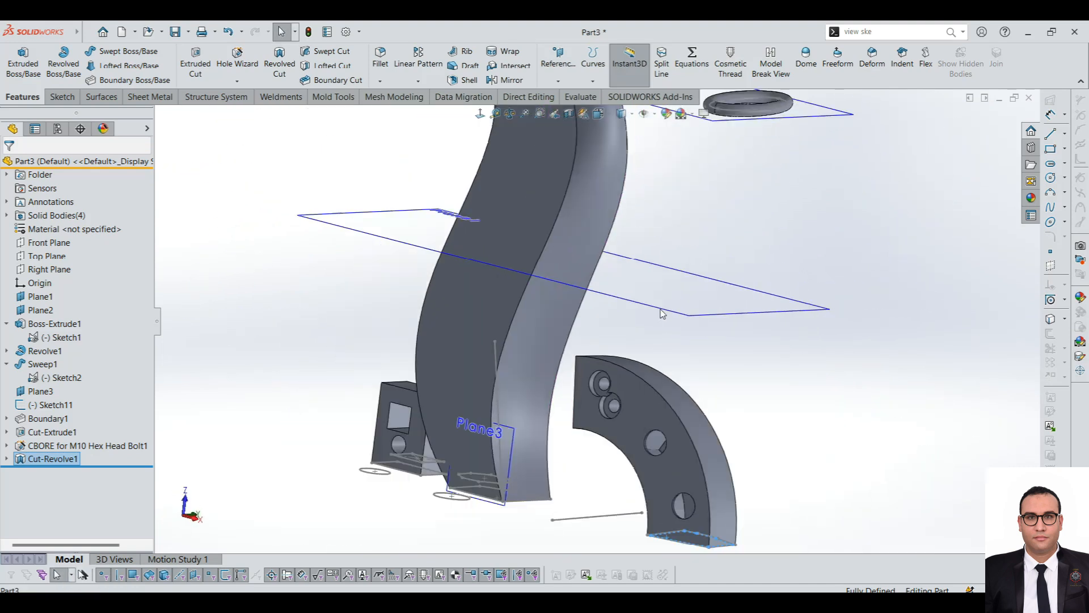
{"action": "scroll", "coordinate": [567, 284], "scroll_direction": "down", "scroll_amount": 3}
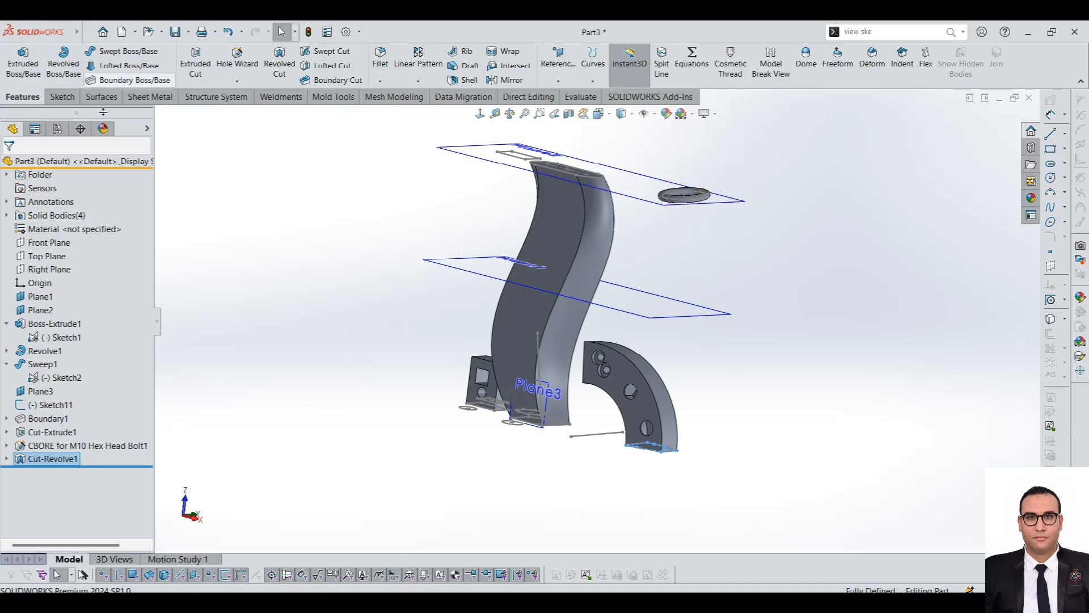
{"action": "scroll", "coordinate": [569, 254], "scroll_direction": "up", "scroll_amount": 3}
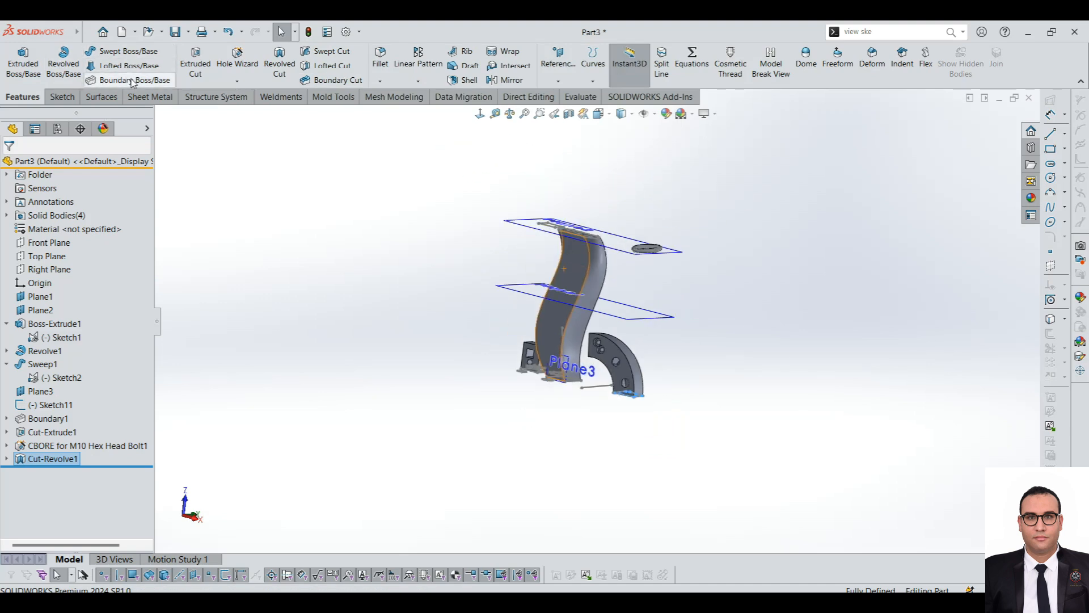
{"action": "scroll", "coordinate": [477, 234], "scroll_direction": "down", "scroll_amount": 8}
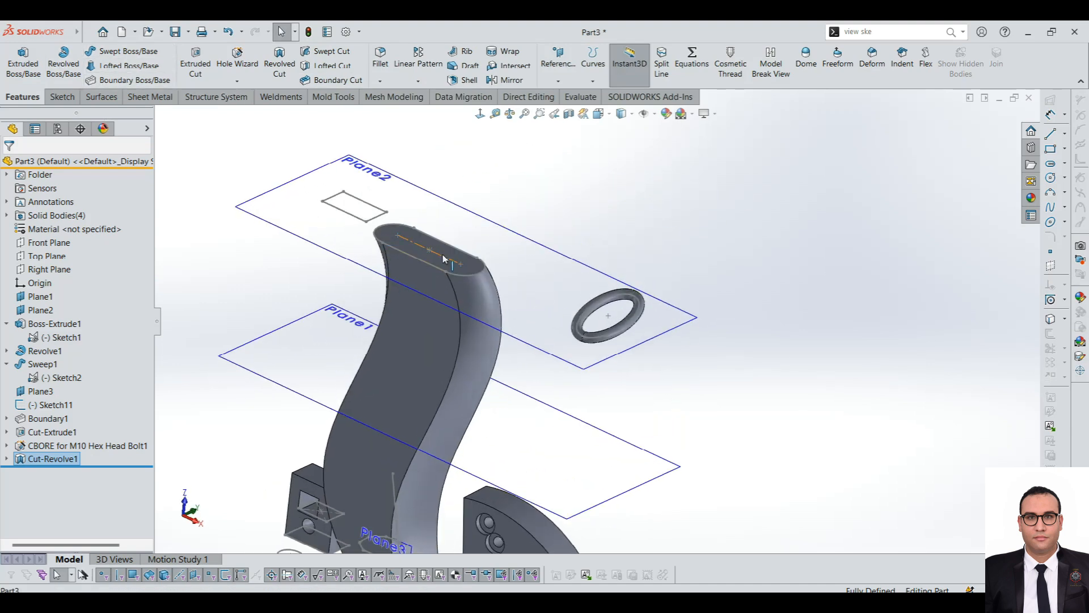
{"action": "scroll", "coordinate": [567, 298], "scroll_direction": "up", "scroll_amount": 6}
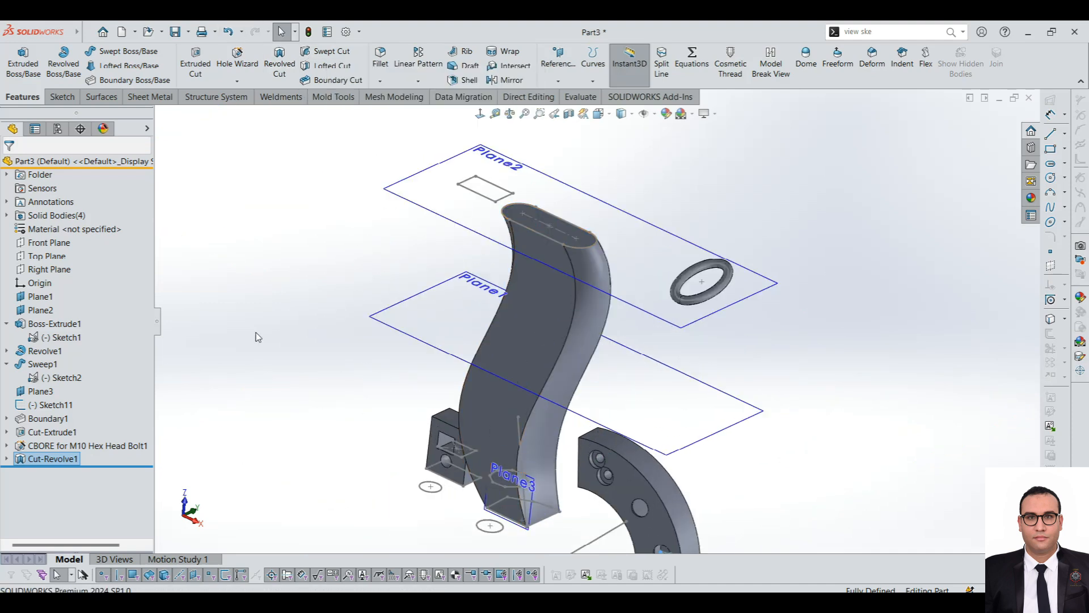
{"action": "scroll", "coordinate": [563, 336], "scroll_direction": "down", "scroll_amount": 3}
{"action": "scroll", "coordinate": [536, 368], "scroll_direction": "up", "scroll_amount": 4}
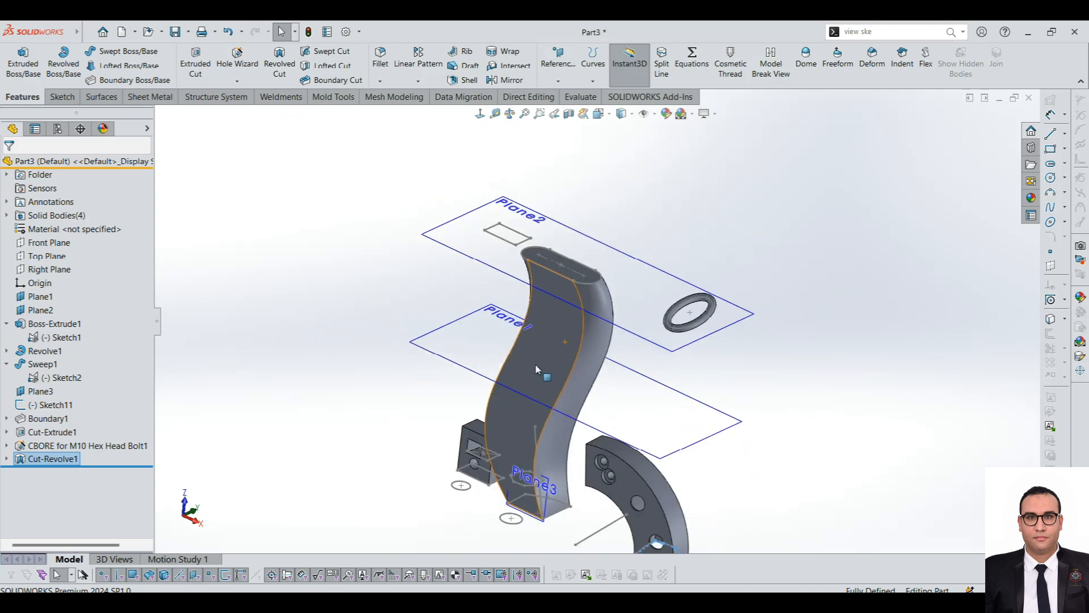
{"action": "scroll", "coordinate": [632, 202], "scroll_direction": "down", "scroll_amount": 3}
{"action": "scroll", "coordinate": [462, 379], "scroll_direction": "down", "scroll_amount": 3}
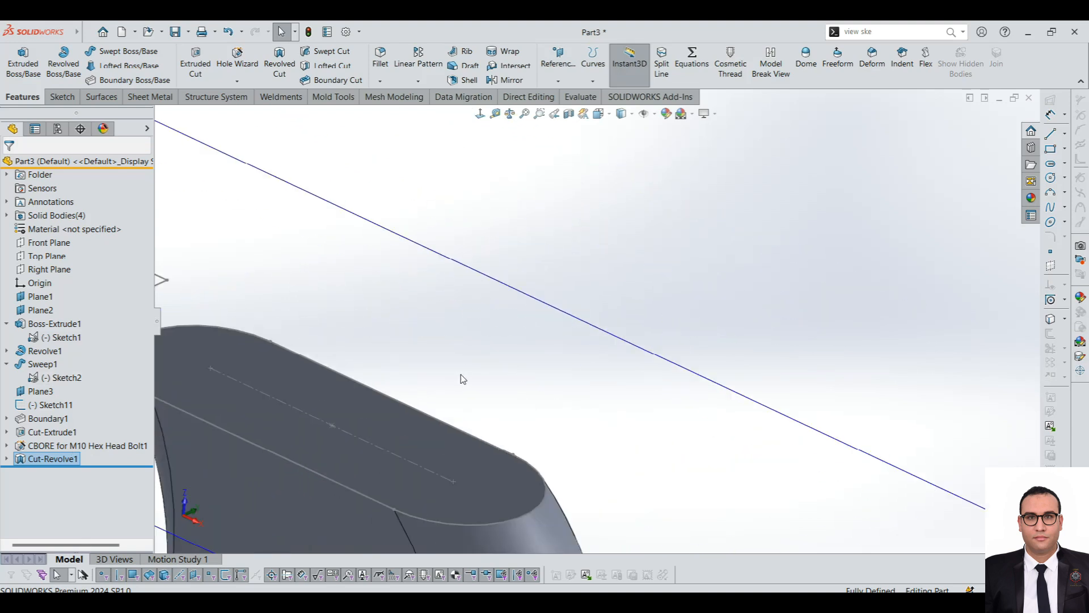
{"action": "left_click", "coordinate": [420, 433]}
{"action": "scroll", "coordinate": [430, 434], "scroll_direction": "up", "scroll_amount": 6}
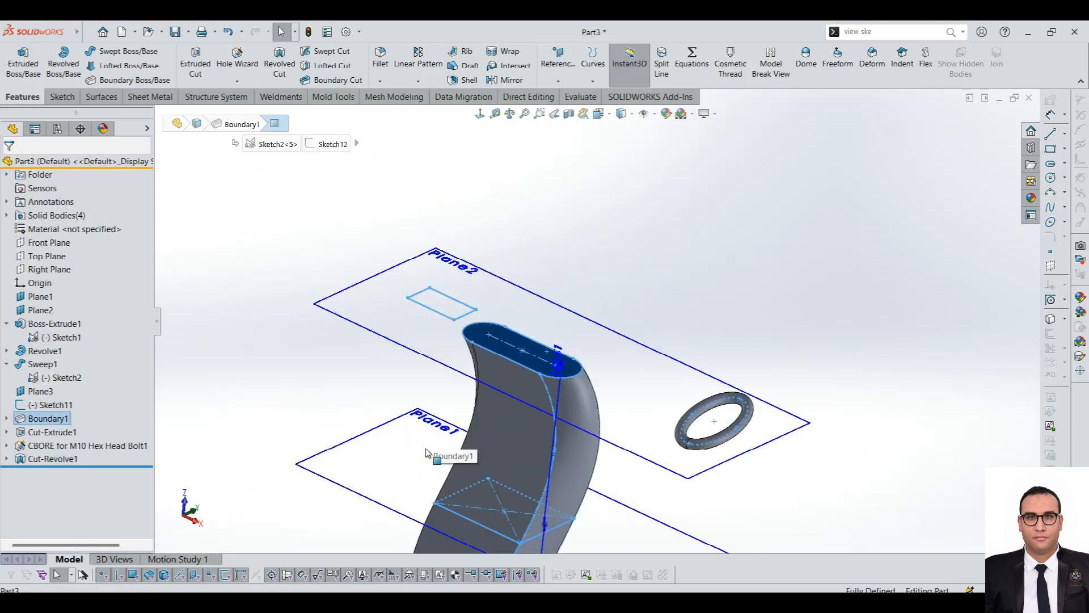
{"action": "left_click", "coordinate": [325, 52]}
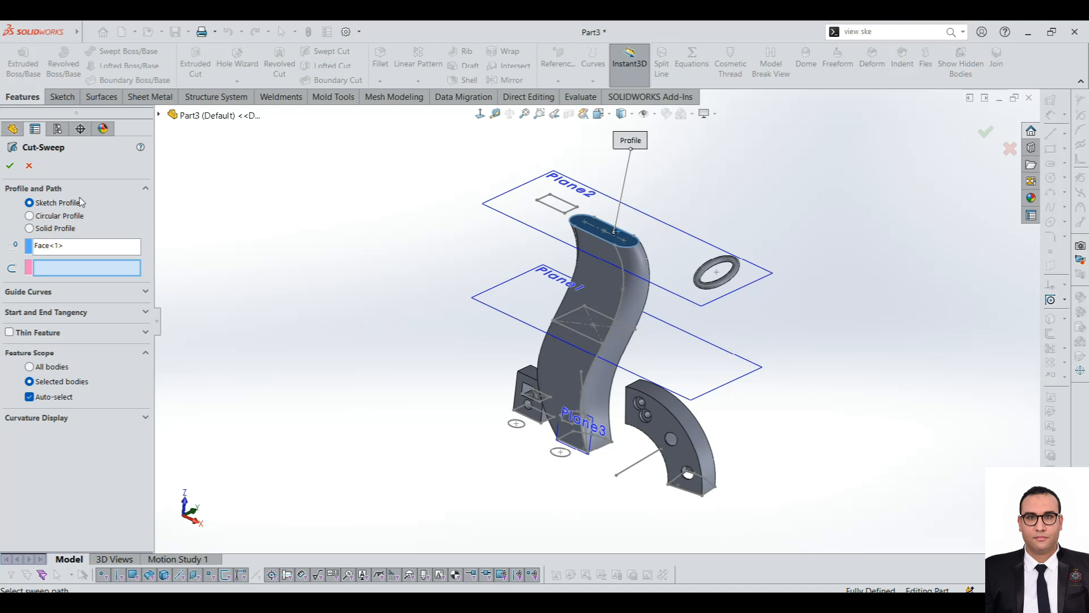
{"action": "left_click", "coordinate": [30, 164]}
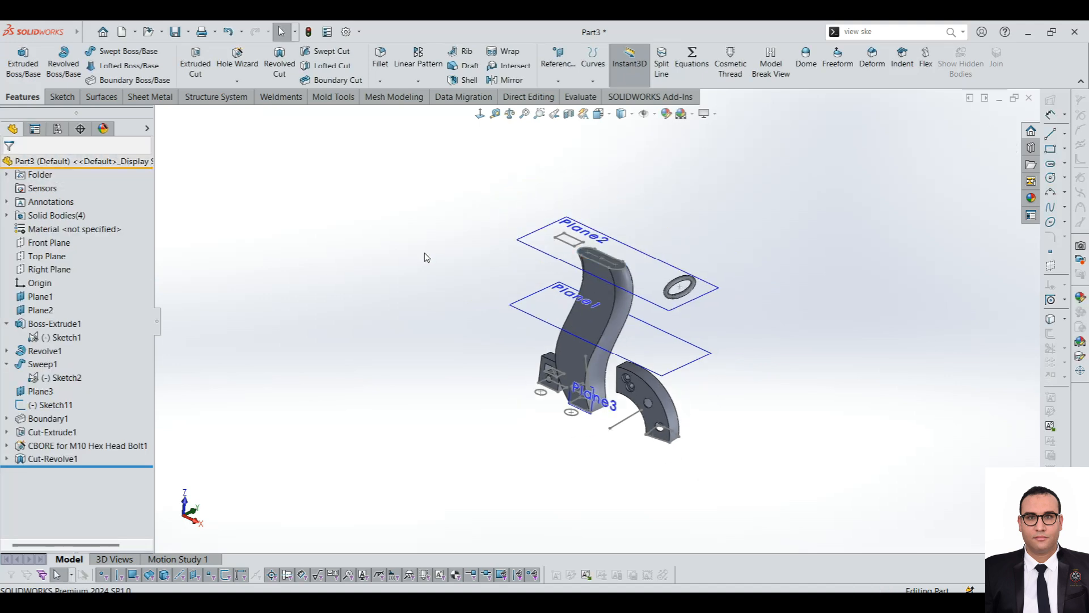
Start a Fillet feature on the part.
{"action": "scroll", "coordinate": [692, 306], "scroll_direction": "down", "scroll_amount": 3}
{"action": "scroll", "coordinate": [597, 320], "scroll_direction": "up", "scroll_amount": 3}
{"action": "mouse_move", "coordinate": [551, 602]}
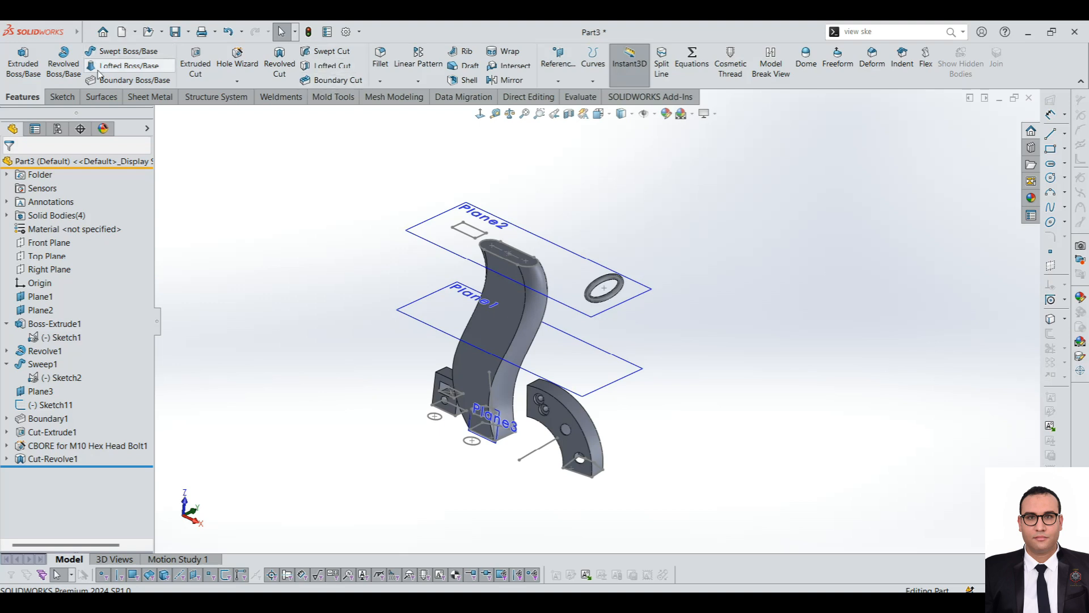
{"action": "left_click", "coordinate": [383, 64]}
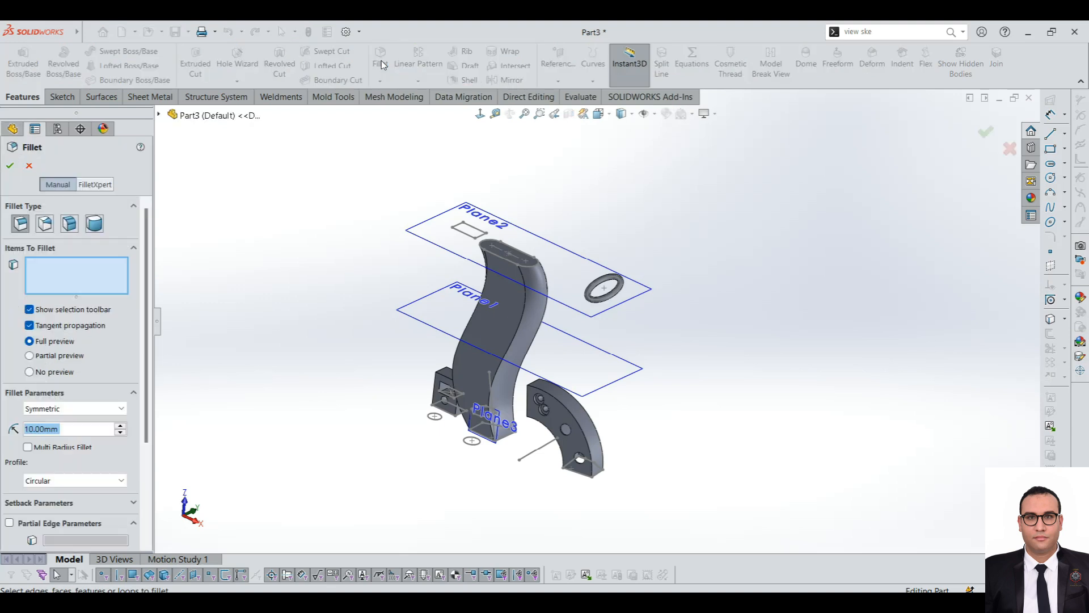
{"action": "scroll", "coordinate": [588, 294], "scroll_direction": "down", "scroll_amount": 5}
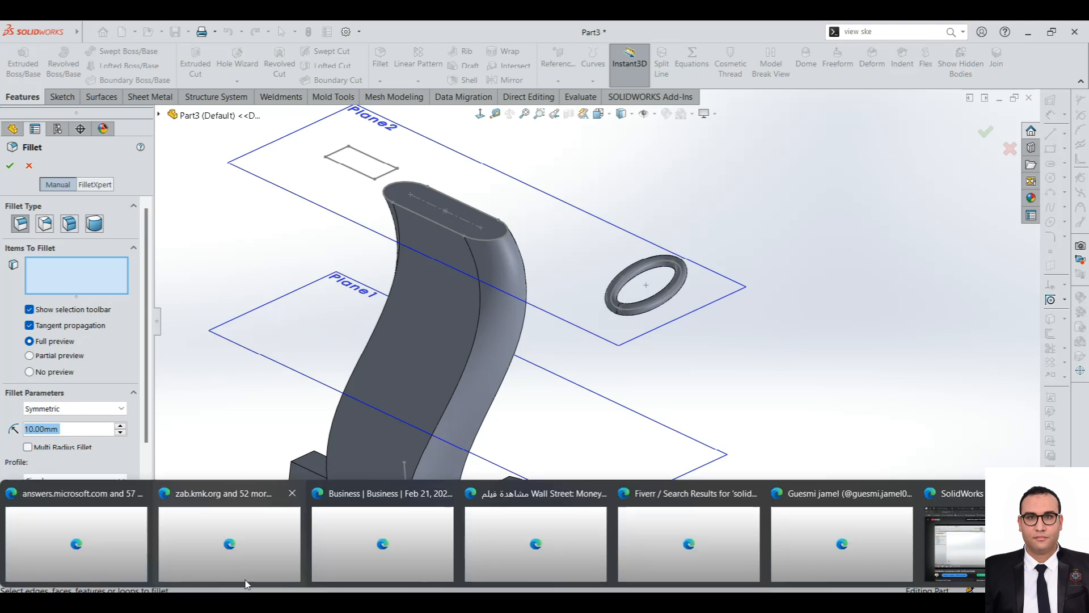
Switch to the YouTube window, look through the SolidWorks detailed tutorial playlist, and return to SOLIDWORKS.
{"action": "left_click", "coordinate": [958, 553]}
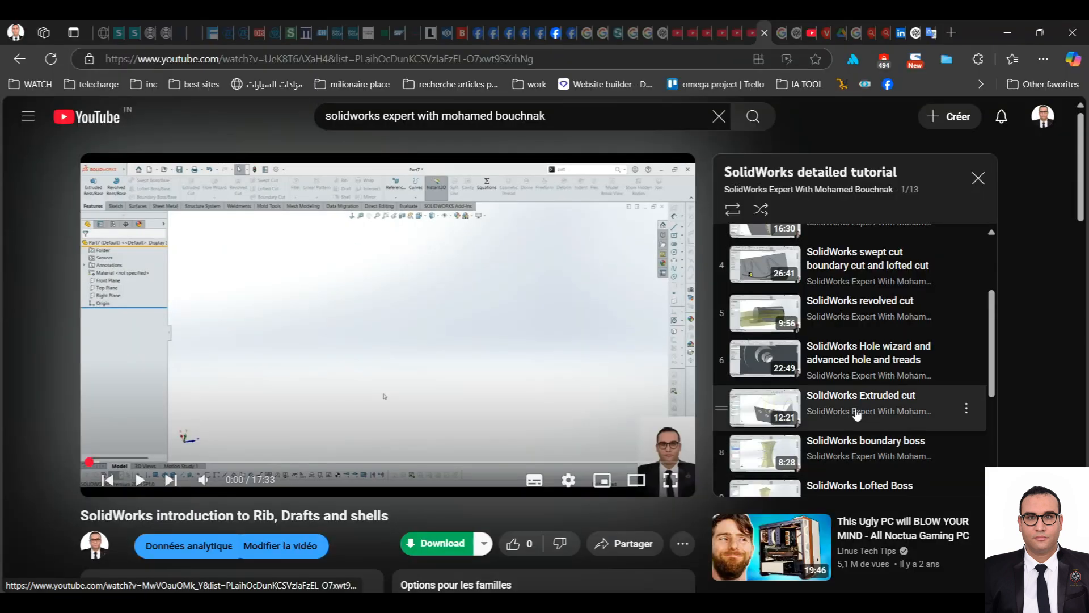
{"action": "scroll", "coordinate": [856, 413], "scroll_direction": "up", "scroll_amount": 3}
{"action": "scroll", "coordinate": [860, 348], "scroll_direction": "down", "scroll_amount": 3}
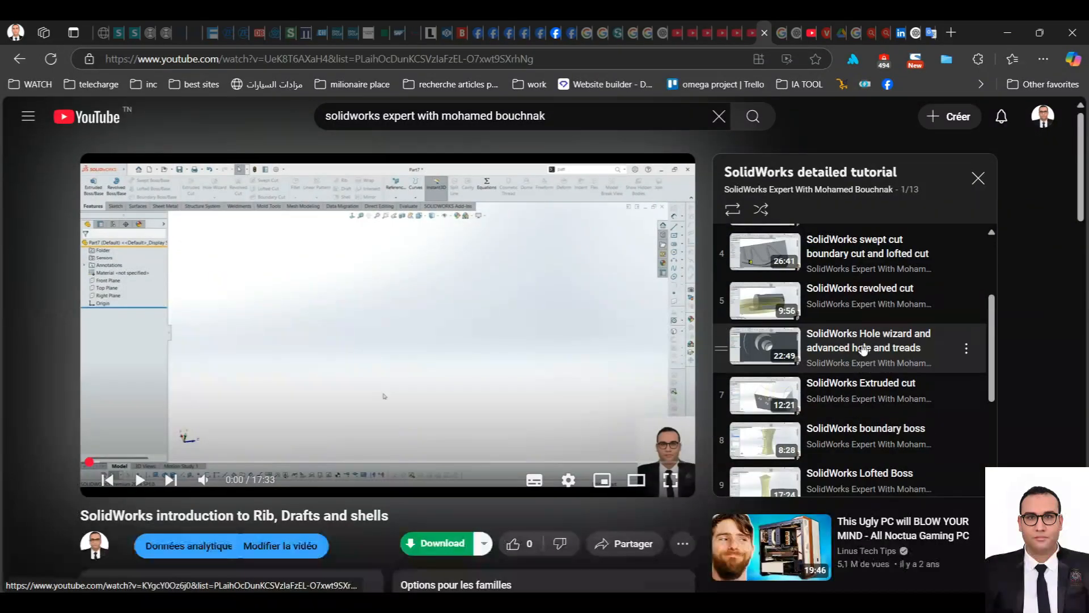
{"action": "scroll", "coordinate": [868, 340], "scroll_direction": "up", "scroll_amount": 2}
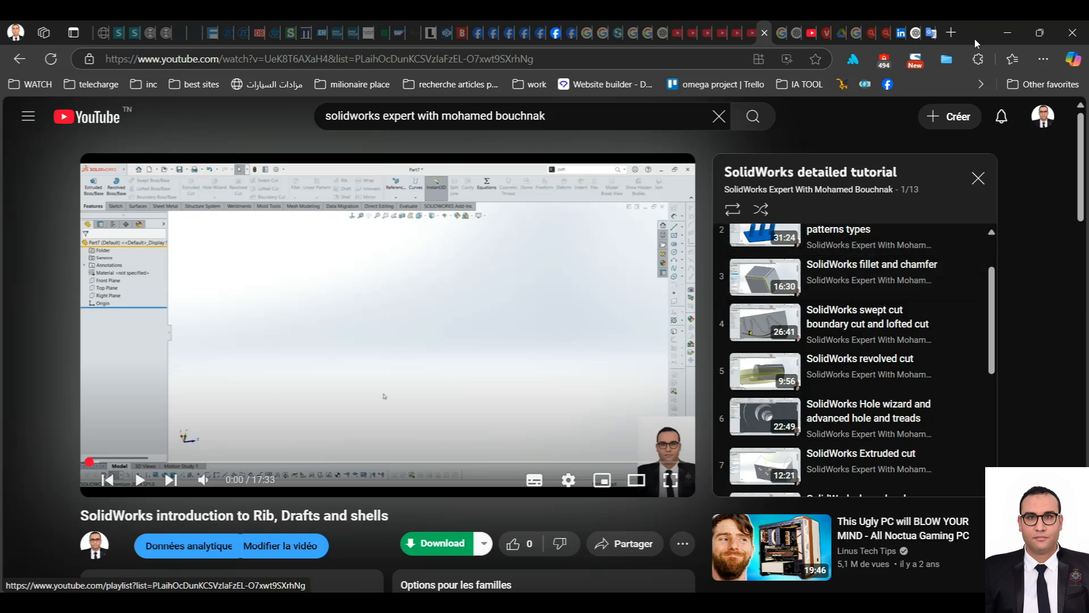
{"action": "left_click", "coordinate": [1005, 28]}
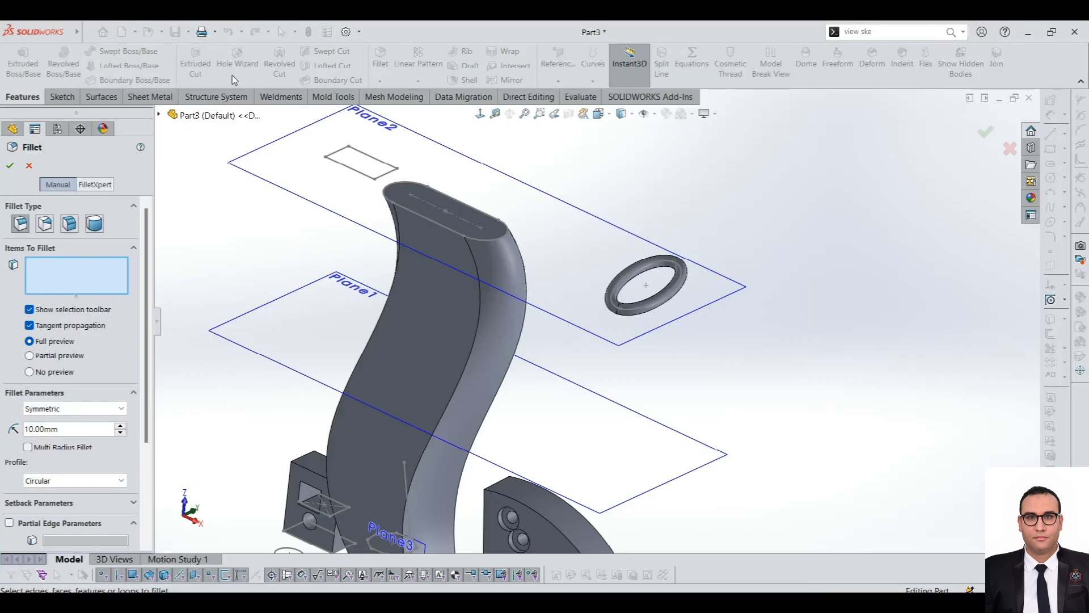
Select the outer arc edge on the holed face of the curved body for the fillet and set the radius to 5 mm.
{"action": "scroll", "coordinate": [722, 499], "scroll_direction": "up", "scroll_amount": 2}
{"action": "scroll", "coordinate": [560, 407], "scroll_direction": "down", "scroll_amount": 5}
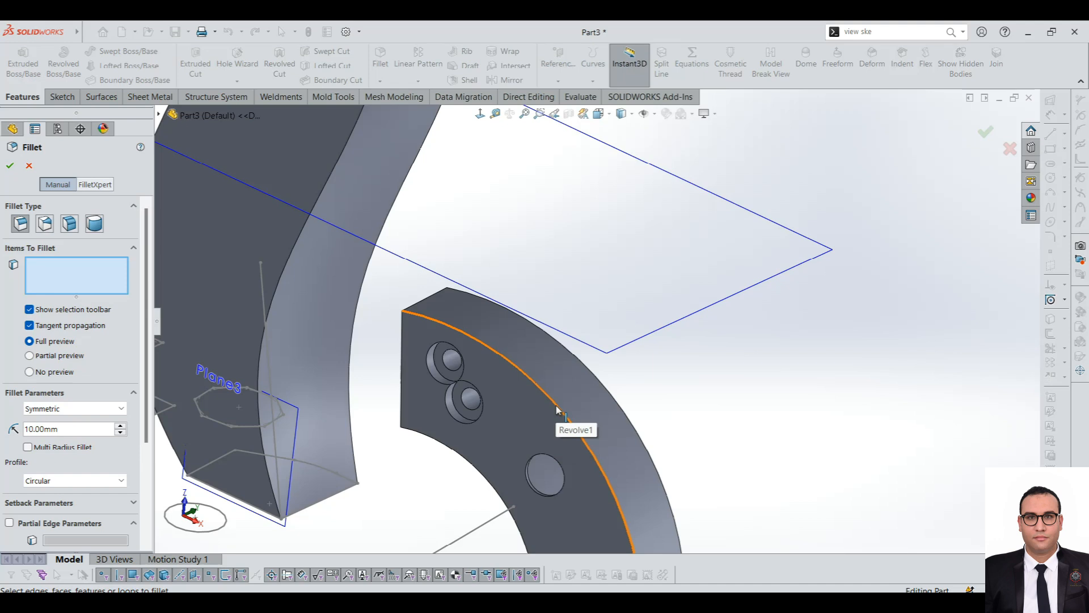
{"action": "left_click", "coordinate": [556, 409]}
{"action": "scroll", "coordinate": [505, 369], "scroll_direction": "down", "scroll_amount": 2}
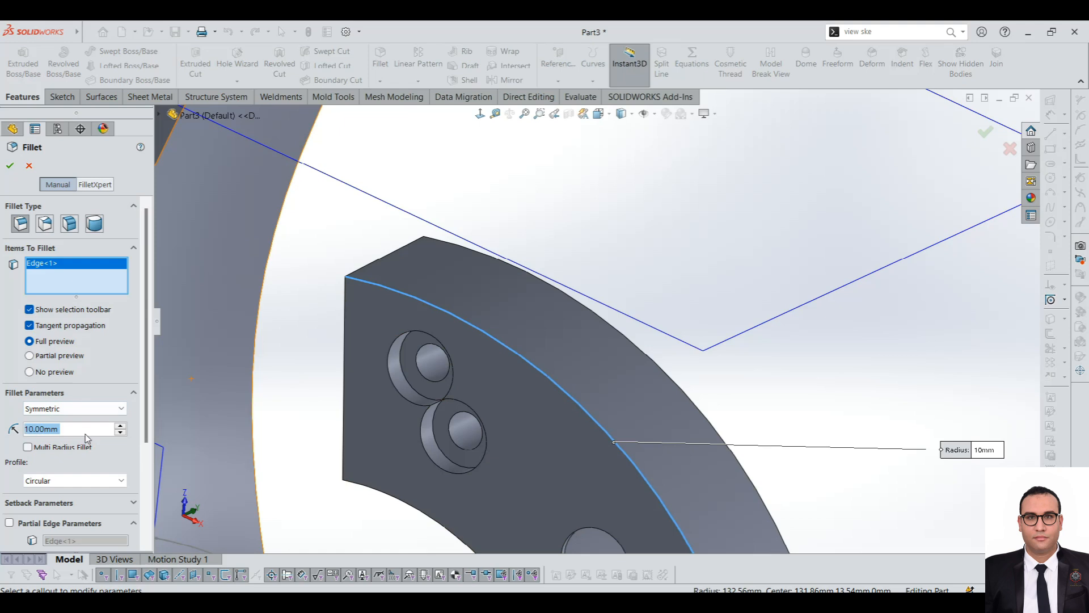
{"action": "type", "text": "5"}
{"action": "key", "text": "Return"}
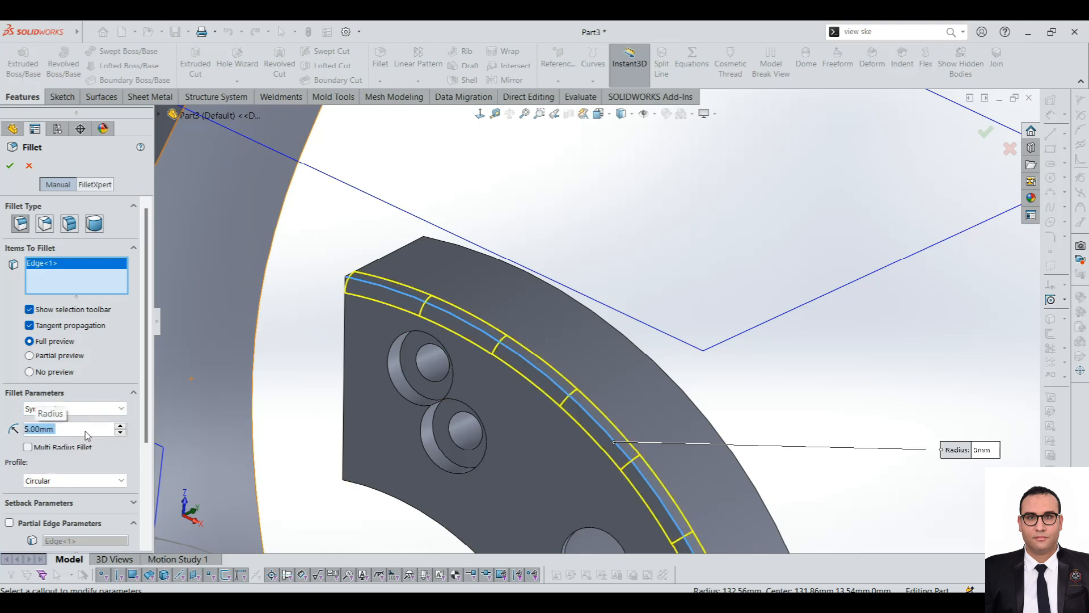
Try radii of 10, 7, 8 and 7.5 mm for the fillet on the curved body's outer arc edge.
{"action": "scroll", "coordinate": [445, 324], "scroll_direction": "down", "scroll_amount": 6}
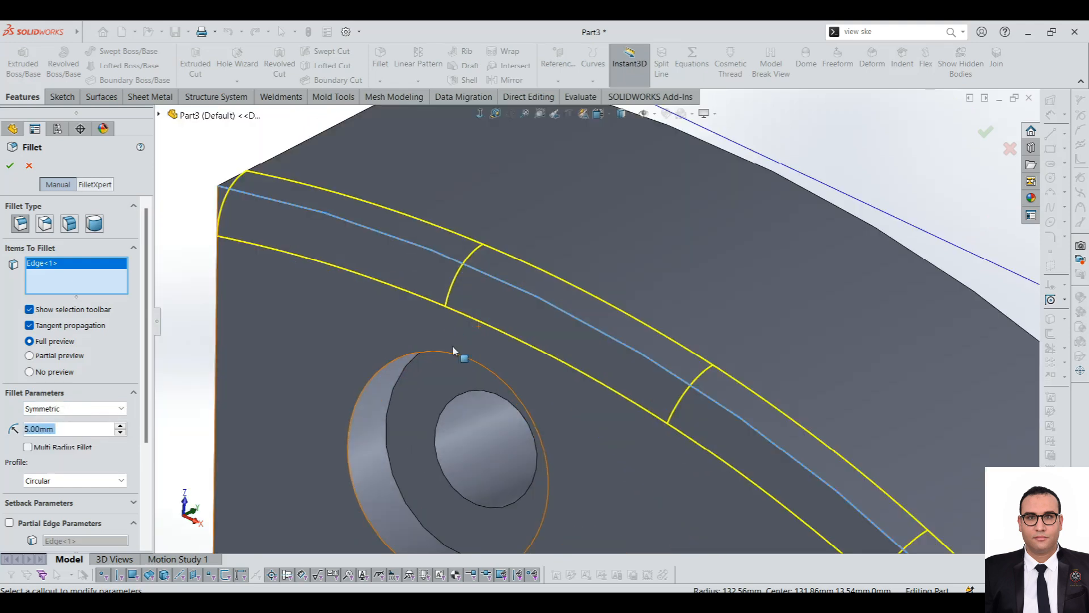
{"action": "scroll", "coordinate": [454, 351], "scroll_direction": "up", "scroll_amount": 4}
{"action": "middle_click_drag", "start_coordinate": [462, 311], "coordinate": [661, 302]}
{"action": "scroll", "coordinate": [567, 293], "scroll_direction": "up", "scroll_amount": 2}
{"action": "scroll", "coordinate": [513, 282], "scroll_direction": "down", "scroll_amount": 8}
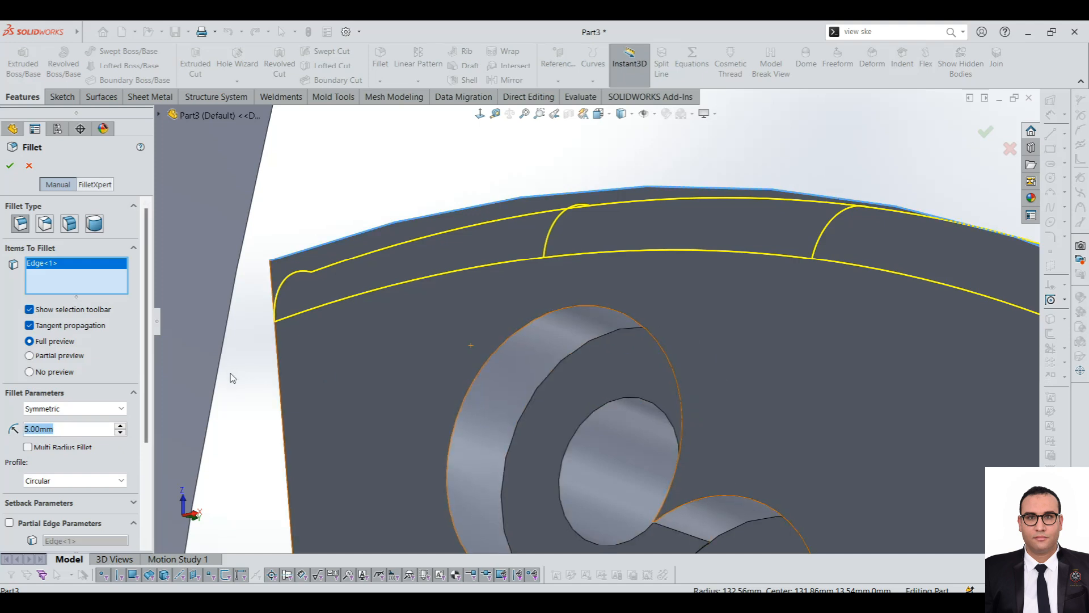
{"action": "type", "text": "10"}
{"action": "key", "text": "Return"}
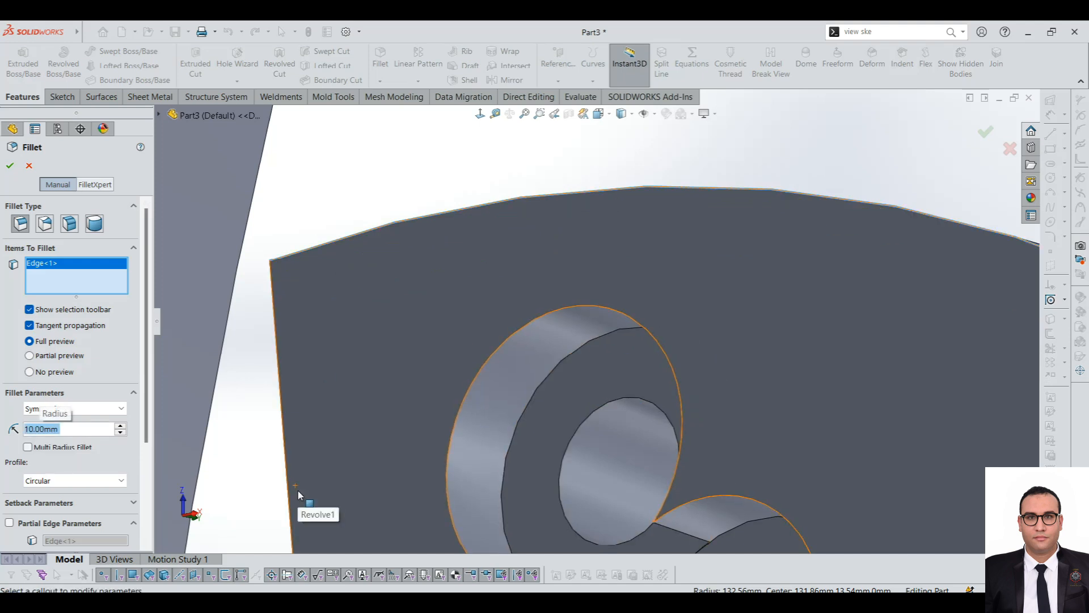
{"action": "type", "text": "7"}
{"action": "key", "text": "Return"}
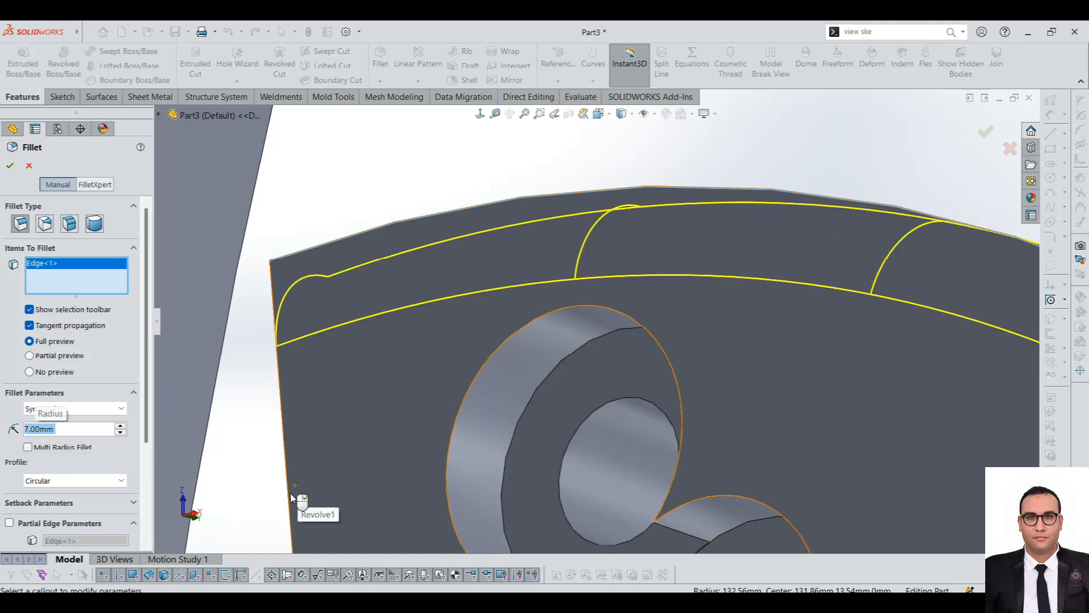
{"action": "type", "text": "8"}
{"action": "key", "text": "Return"}
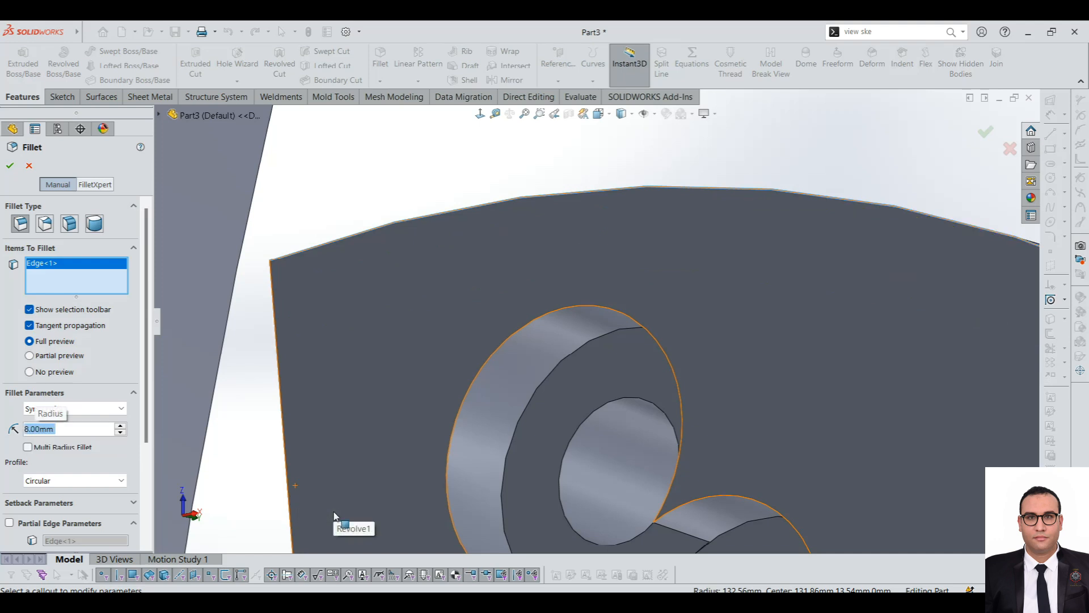
{"action": "type", "text": "7.5"}
{"action": "key", "text": "Return"}
Set the fillet radius to 7 mm and accept the feature.
{"action": "type", "text": "7"}
{"action": "key", "text": "Return"}
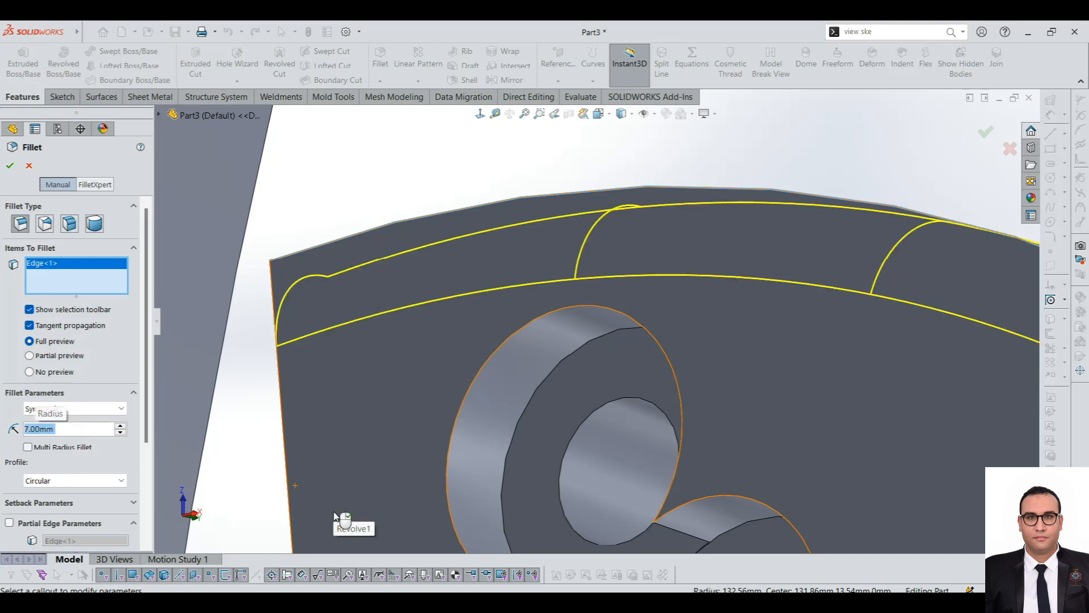
{"action": "left_click", "coordinate": [12, 167]}
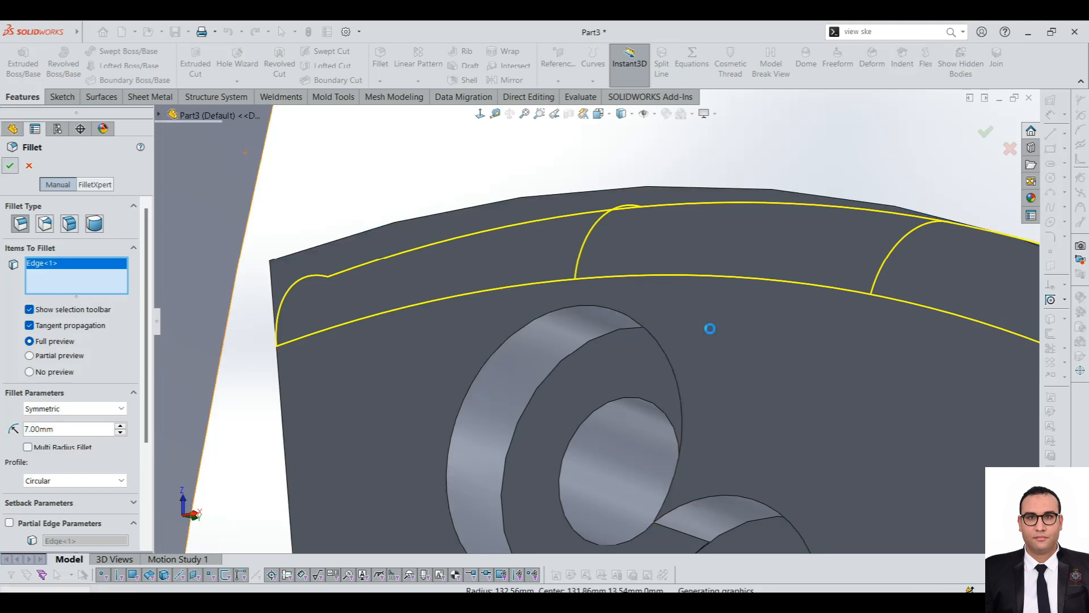
{"action": "scroll", "coordinate": [638, 413], "scroll_direction": "up", "scroll_amount": 5}
{"action": "scroll", "coordinate": [639, 413], "scroll_direction": "up", "scroll_amount": 10}
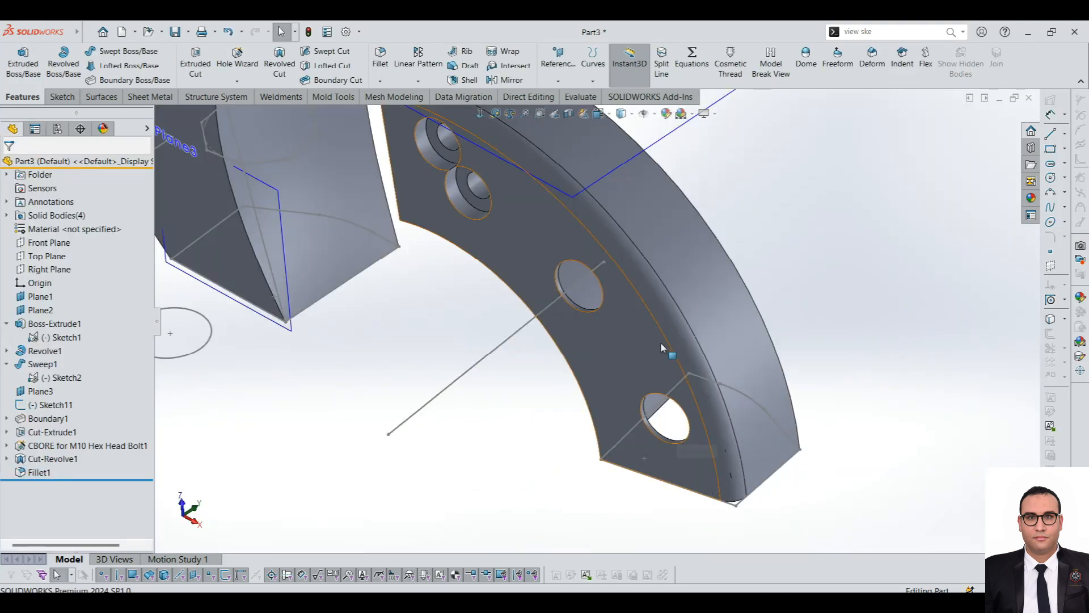
Start a Chamfer feature and try to apply it at 10 mm and 45° to the curved body's inner arc edge.
{"action": "left_click", "coordinate": [372, 83]}
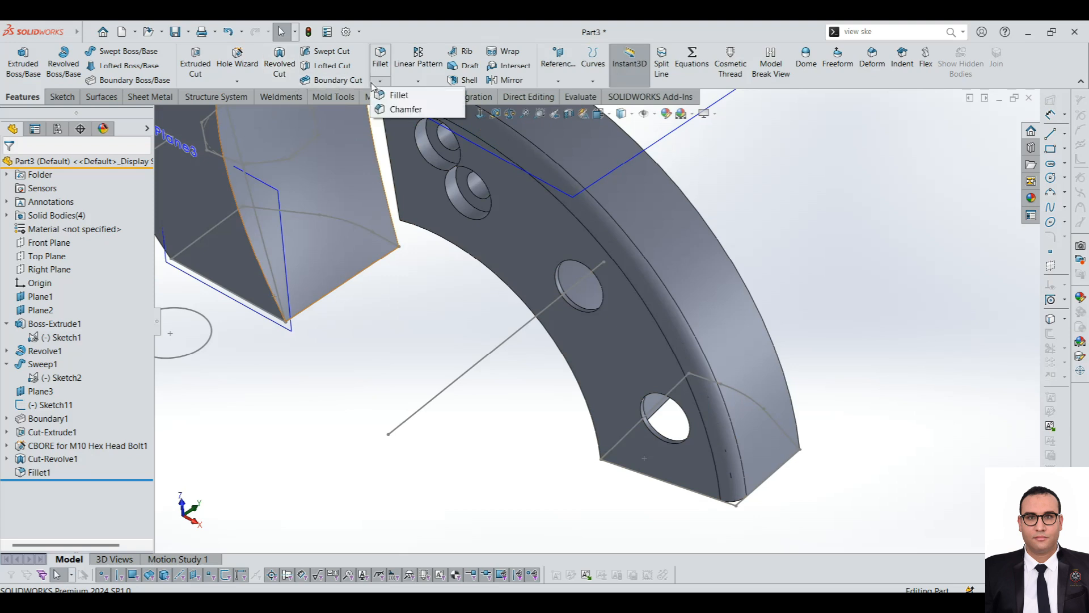
{"action": "left_click", "coordinate": [397, 107]}
{"action": "scroll", "coordinate": [440, 329], "scroll_direction": "up", "scroll_amount": 3}
{"action": "scroll", "coordinate": [397, 321], "scroll_direction": "down", "scroll_amount": 3}
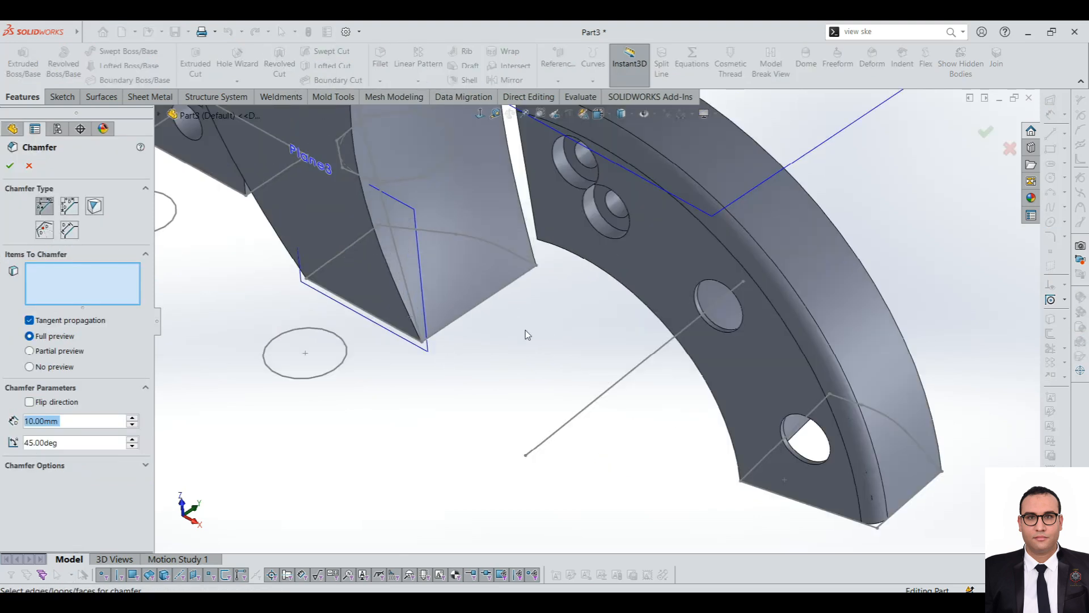
{"action": "middle_click_drag", "start_coordinate": [526, 331], "coordinate": [554, 240]}
{"action": "scroll", "coordinate": [625, 261], "scroll_direction": "up", "scroll_amount": 3}
{"action": "scroll", "coordinate": [785, 183], "scroll_direction": "down", "scroll_amount": 3}
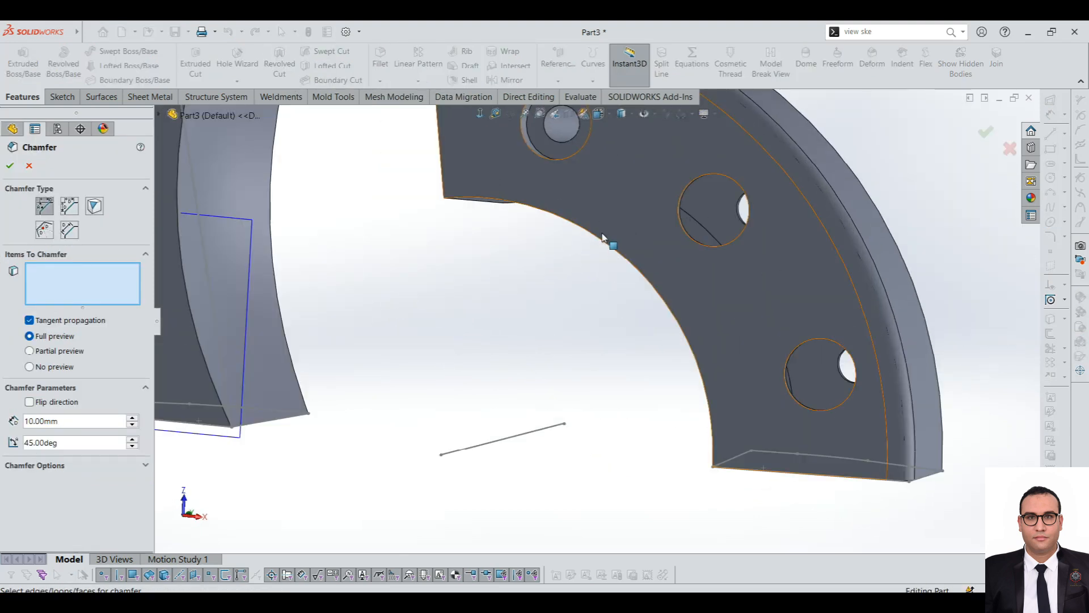
{"action": "left_click", "coordinate": [602, 243]}
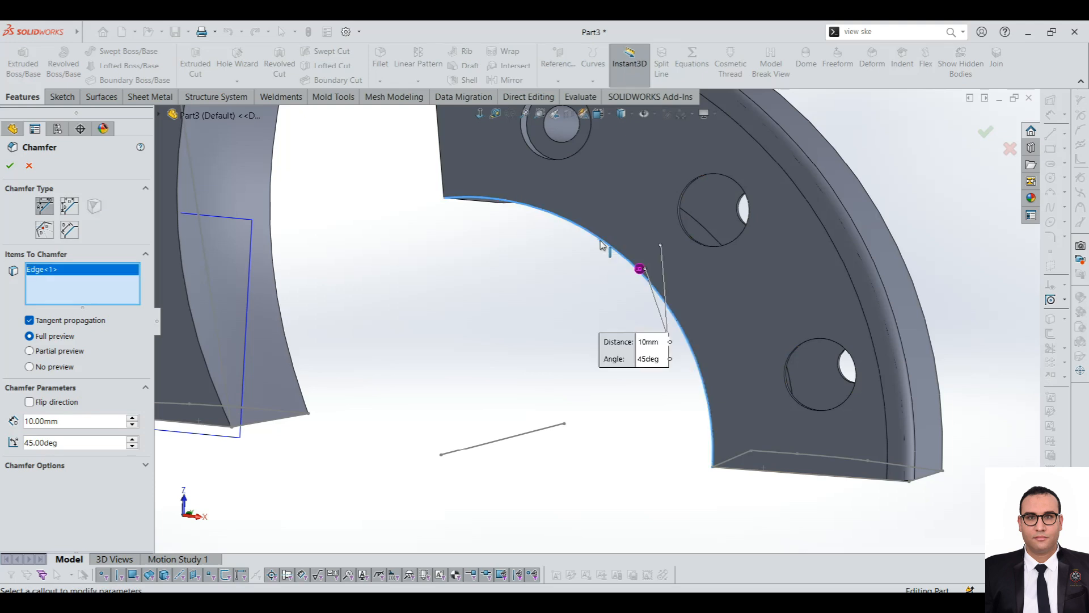
{"action": "left_click", "coordinate": [10, 165]}
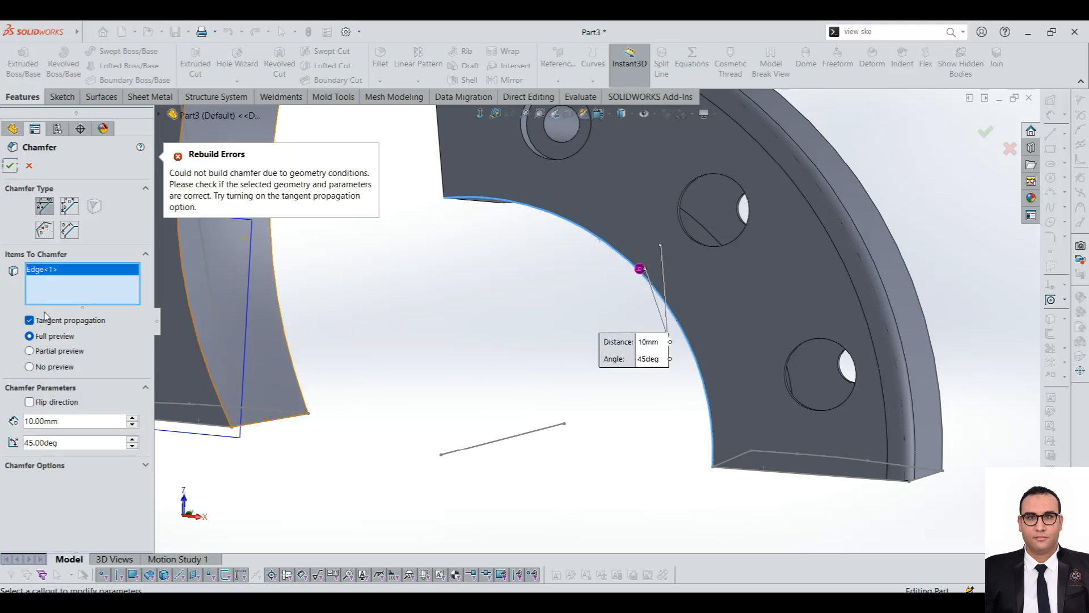
Set the chamfer distance to 5 mm and inspect the curved body's hollowed end face.
{"action": "left_click", "coordinate": [76, 421]}
{"action": "type", "text": "5"}
{"action": "key", "text": "Return"}
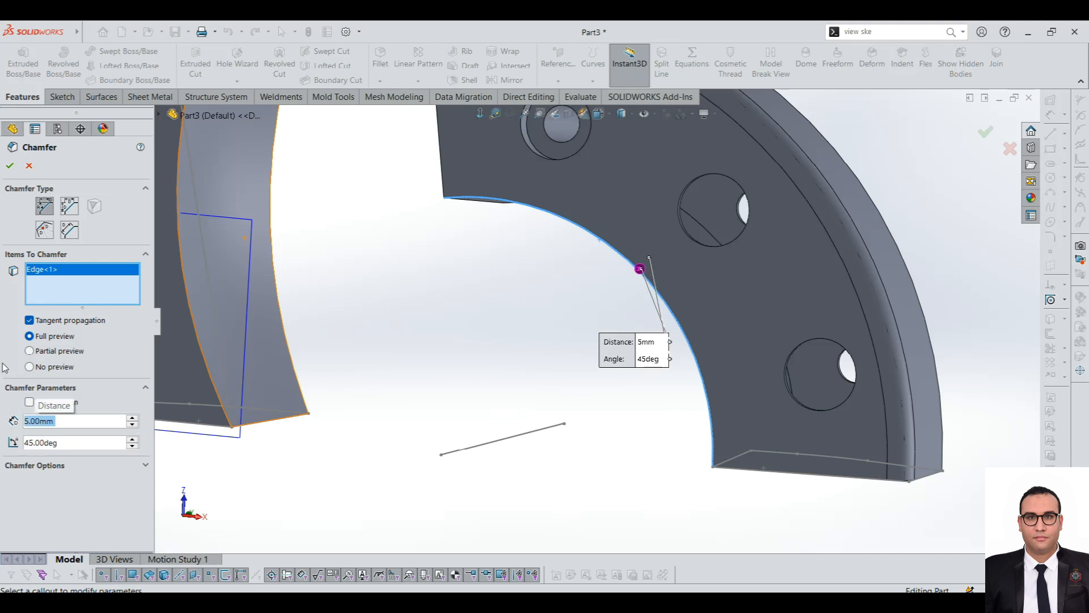
{"action": "middle_click_drag", "start_coordinate": [802, 224], "coordinate": [790, 181]}
{"action": "scroll", "coordinate": [815, 471], "scroll_direction": "down", "scroll_amount": 10}
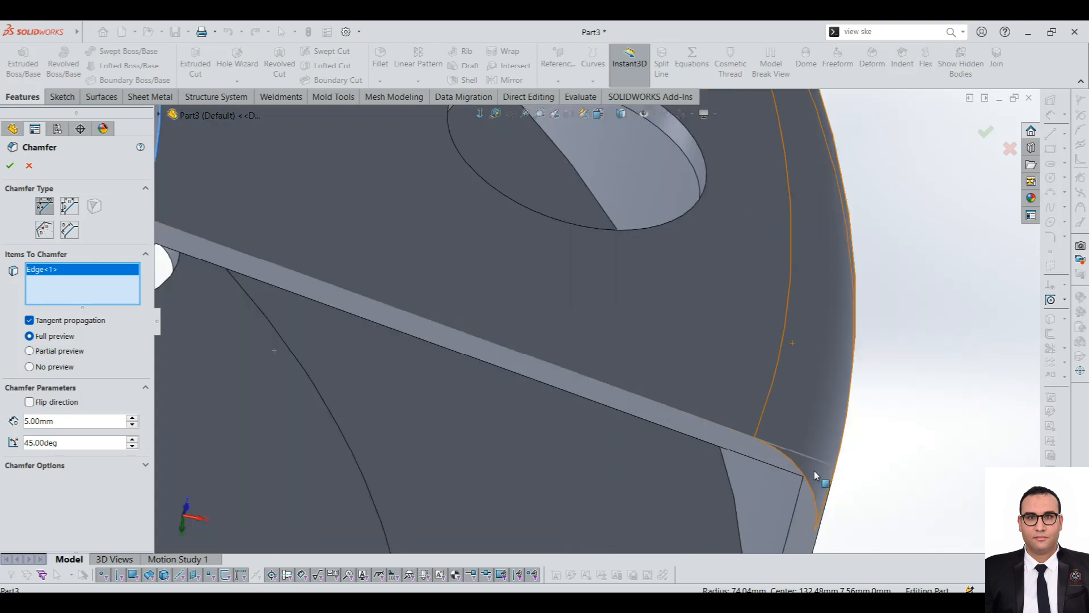
{"action": "scroll", "coordinate": [729, 449], "scroll_direction": "up", "scroll_amount": 10}
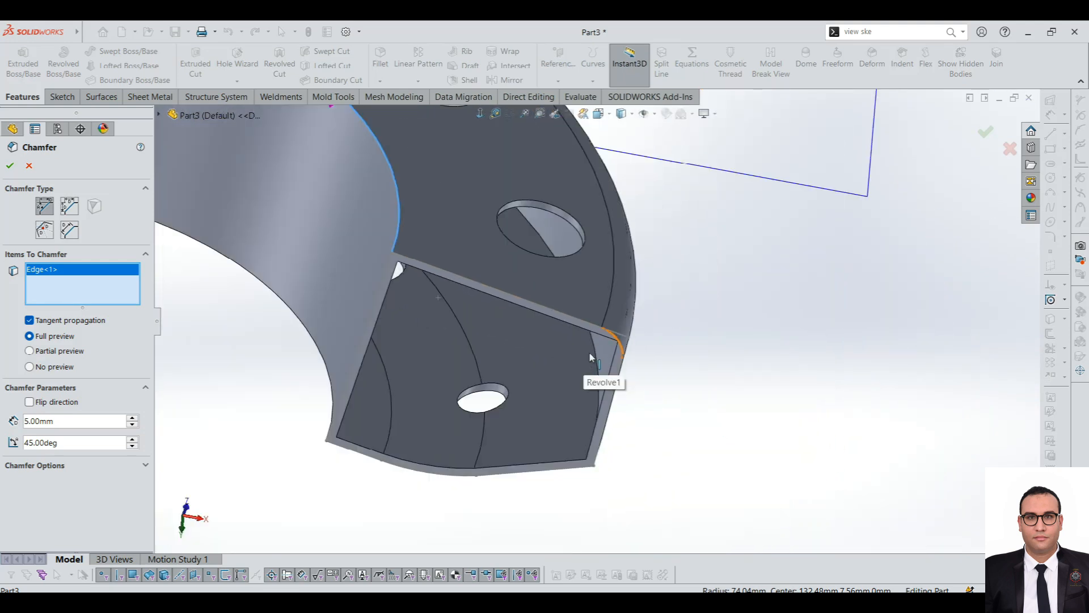
{"action": "scroll", "coordinate": [555, 321], "scroll_direction": "up", "scroll_amount": 12}
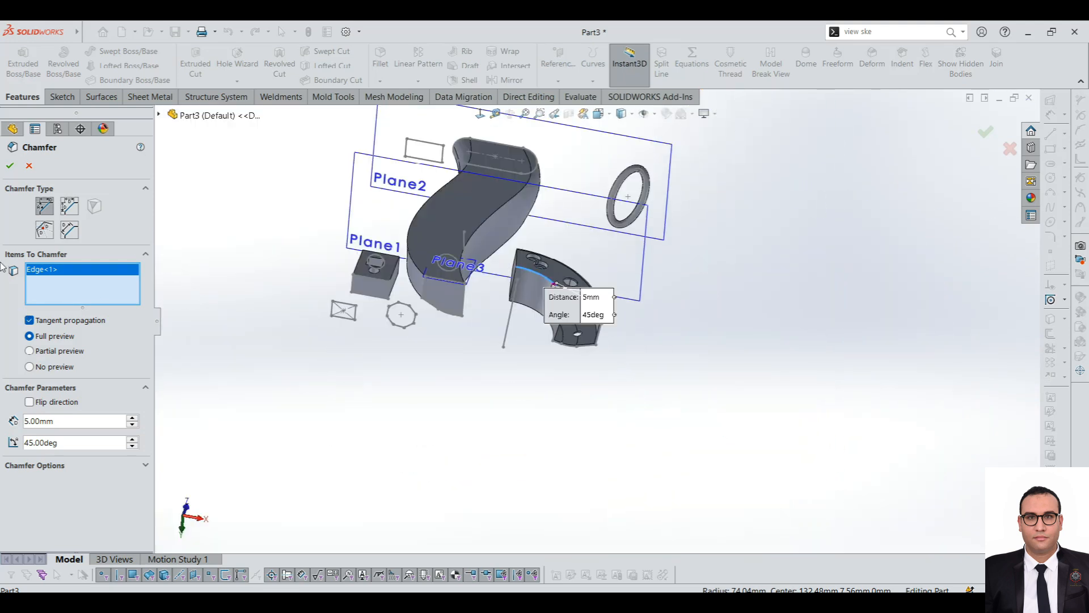
Replace the chamfered edge with the rectangular block's edge nearest its round hole, set the distance to 15 mm and accept the feature.
{"action": "right_click", "coordinate": [60, 276]}
{"action": "left_click", "coordinate": [90, 282]}
{"action": "scroll", "coordinate": [581, 223], "scroll_direction": "down", "scroll_amount": 5}
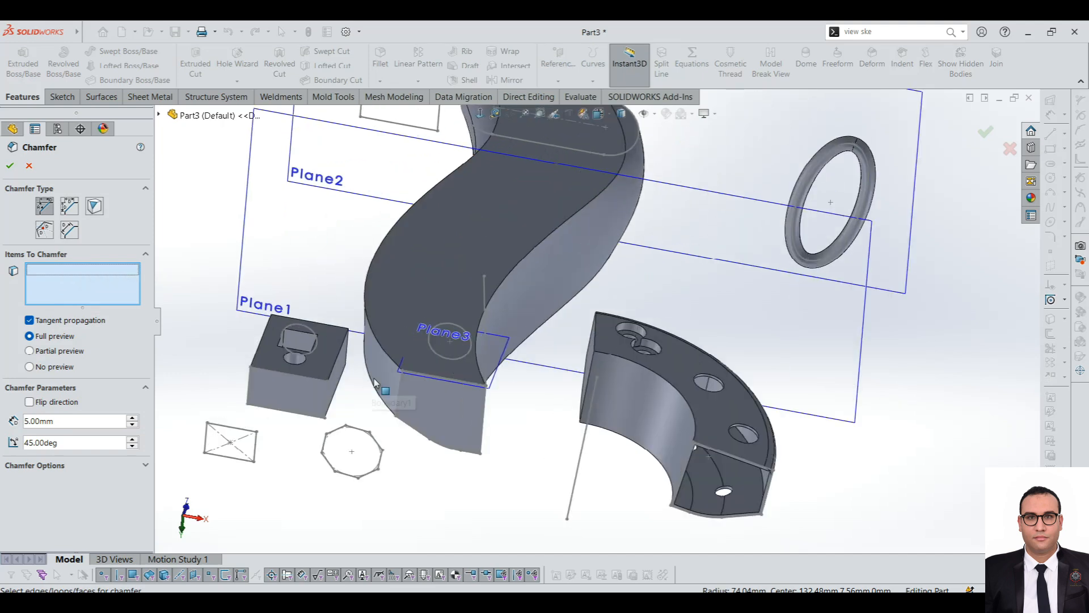
{"action": "scroll", "coordinate": [422, 390], "scroll_direction": "down", "scroll_amount": 3}
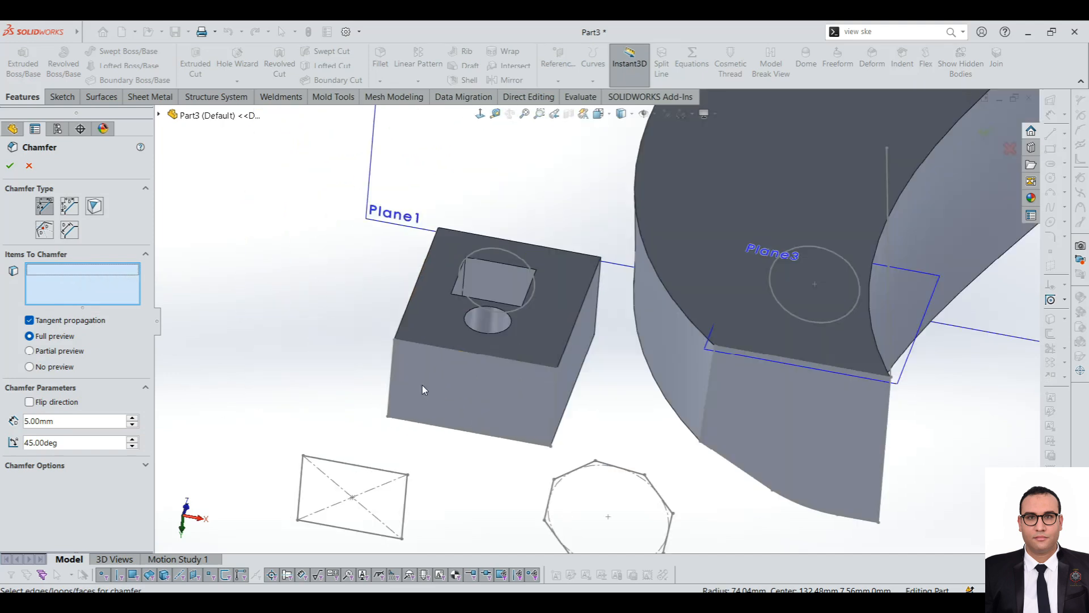
{"action": "left_click", "coordinate": [451, 352]}
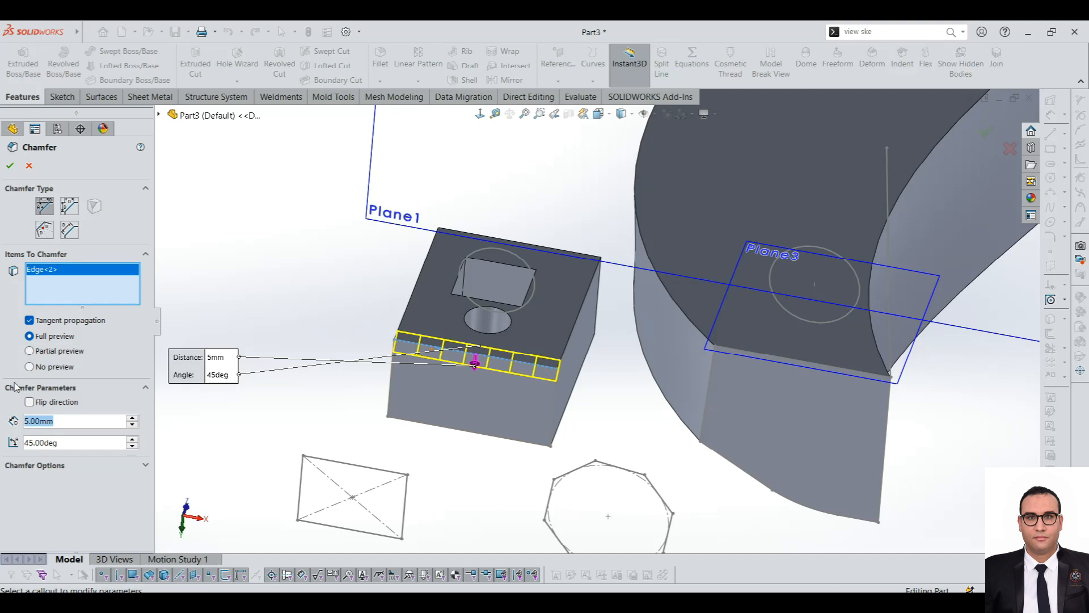
{"action": "type", "text": "15"}
{"action": "key", "text": "Return"}
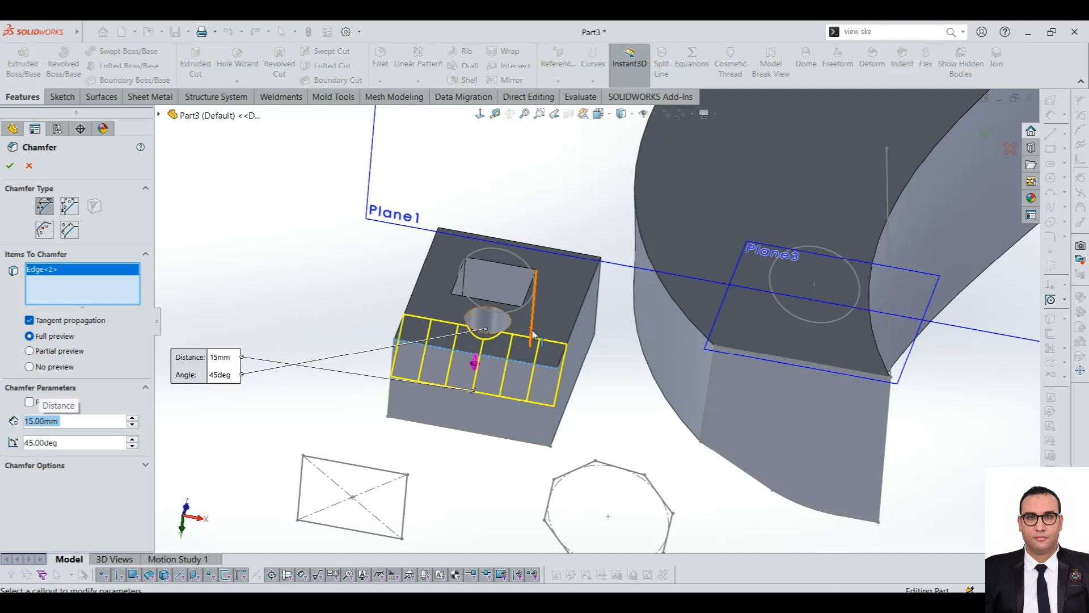
{"action": "scroll", "coordinate": [474, 355], "scroll_direction": "up", "scroll_amount": 3}
{"action": "middle_click_drag", "start_coordinate": [472, 350], "coordinate": [208, 396]}
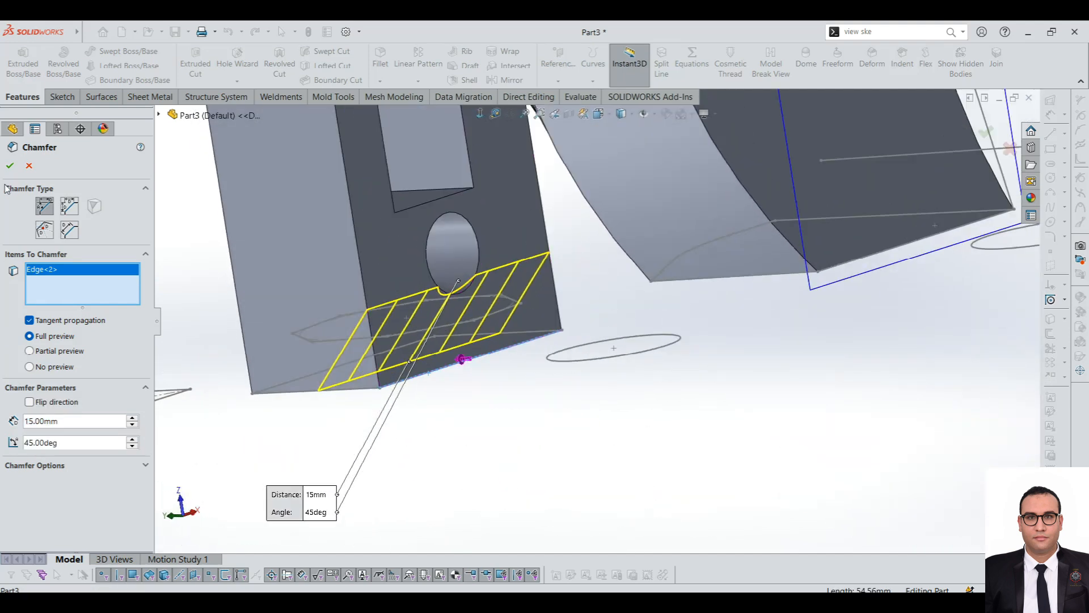
{"action": "left_click", "coordinate": [10, 165]}
Start a Linear Pattern feature in the part.
{"action": "middle_click_drag", "start_coordinate": [460, 371], "coordinate": [440, 329]}
{"action": "scroll", "coordinate": [458, 307], "scroll_direction": "down", "scroll_amount": 3}
{"action": "scroll", "coordinate": [617, 206], "scroll_direction": "up", "scroll_amount": 3}
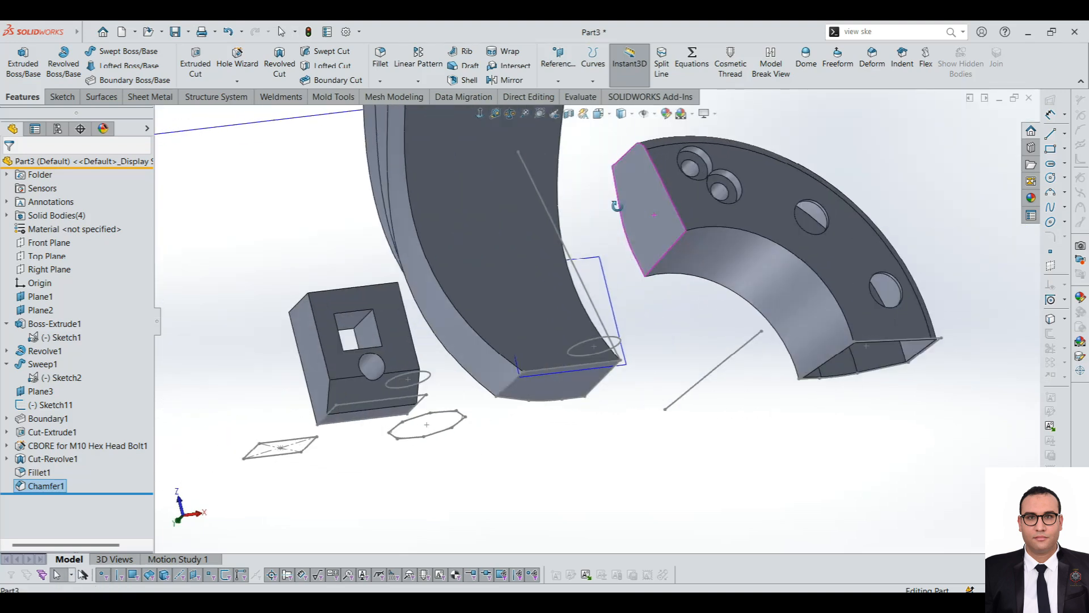
{"action": "scroll", "coordinate": [616, 206], "scroll_direction": "down", "scroll_amount": 3}
{"action": "middle_click_drag", "start_coordinate": [547, 250], "coordinate": [649, 170]}
{"action": "scroll", "coordinate": [624, 170], "scroll_direction": "down", "scroll_amount": 2}
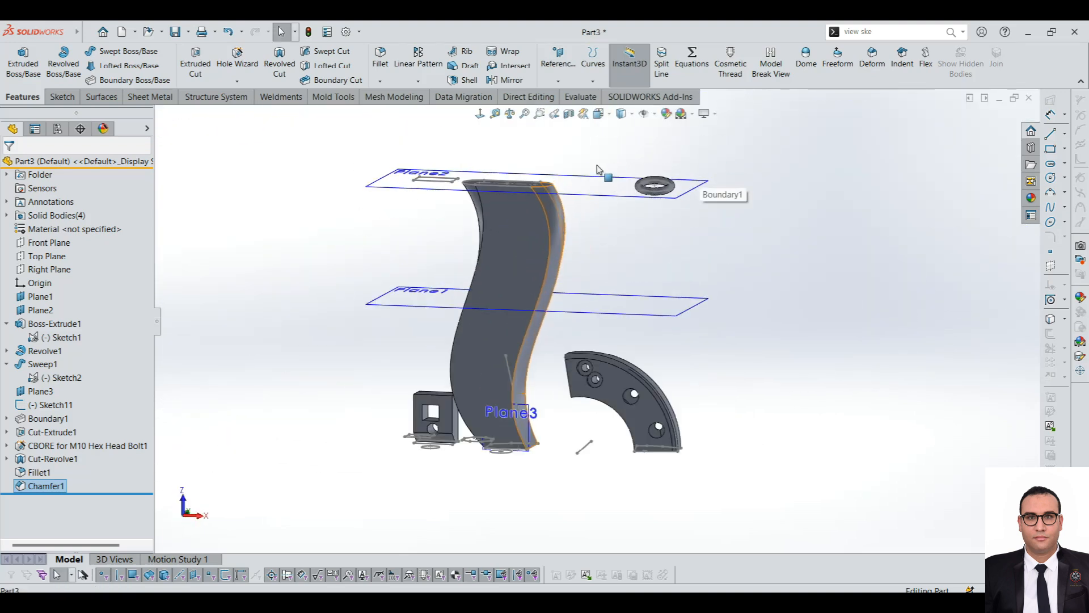
{"action": "left_click", "coordinate": [420, 65]}
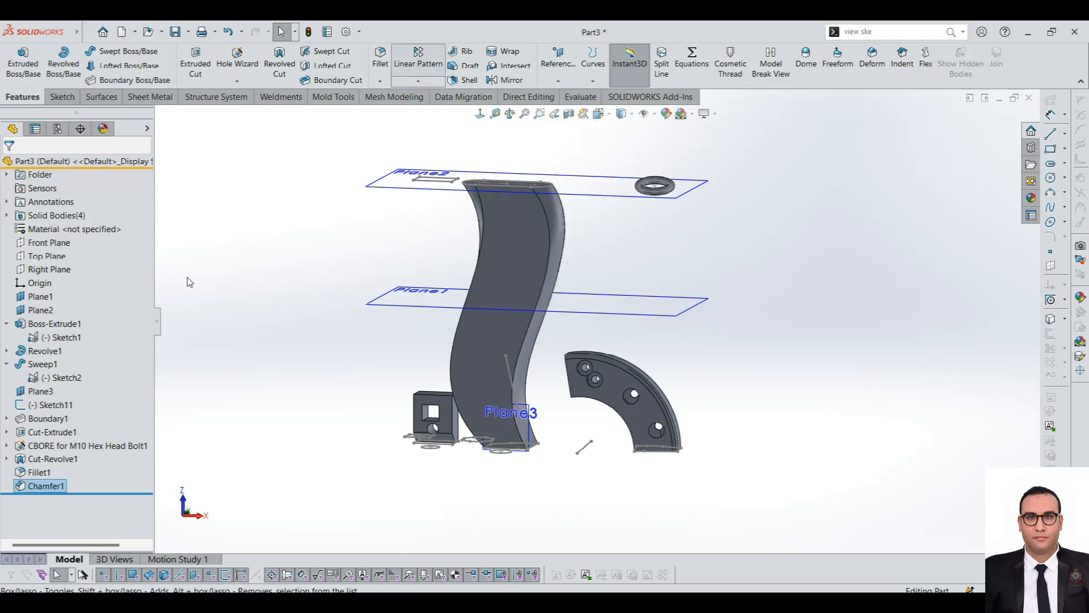
{"action": "scroll", "coordinate": [443, 387], "scroll_direction": "down", "scroll_amount": 1}
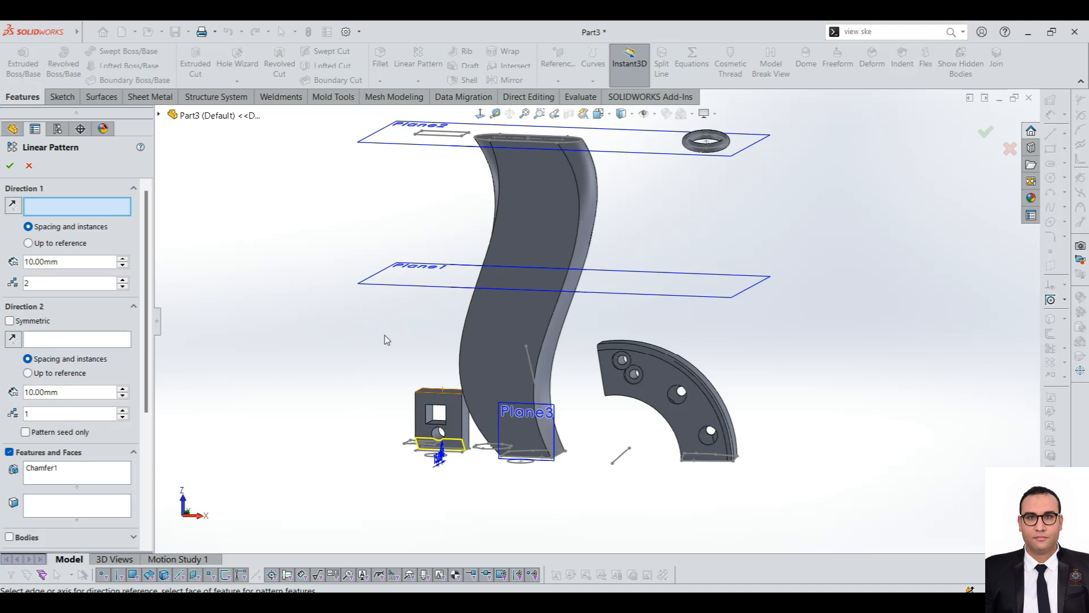
{"action": "middle_click_drag", "start_coordinate": [384, 335], "coordinate": [441, 352]}
{"action": "scroll", "coordinate": [599, 319], "scroll_direction": "up", "scroll_amount": 3}
{"action": "scroll", "coordinate": [599, 321], "scroll_direction": "down", "scroll_amount": 3}
{"action": "middle_click_drag", "start_coordinate": [600, 346], "coordinate": [633, 454]}
{"action": "scroll", "coordinate": [637, 467], "scroll_direction": "down", "scroll_amount": 8}
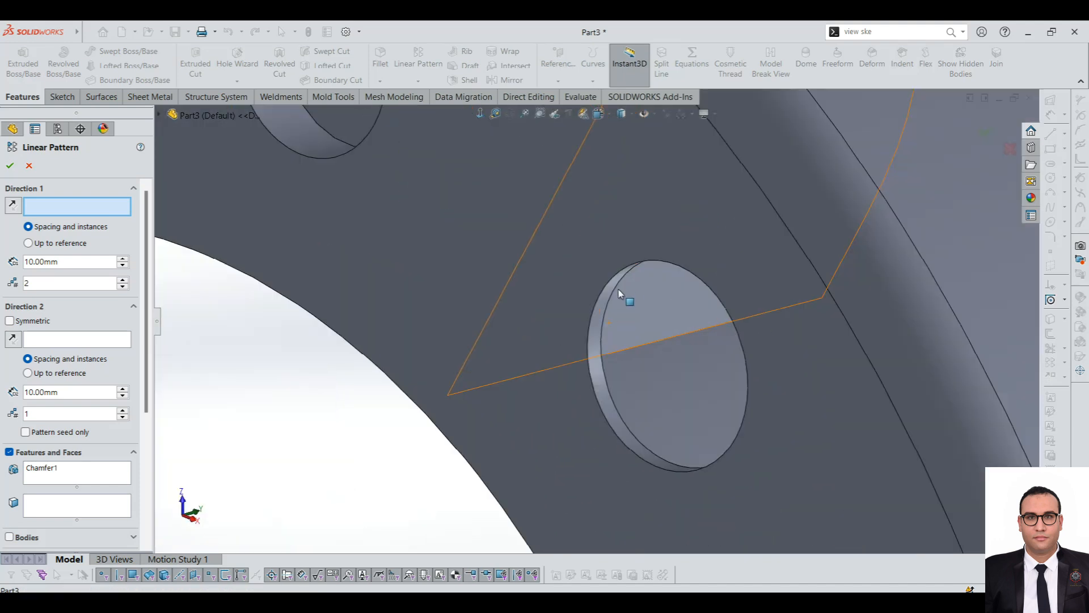
{"action": "left_click", "coordinate": [601, 302]}
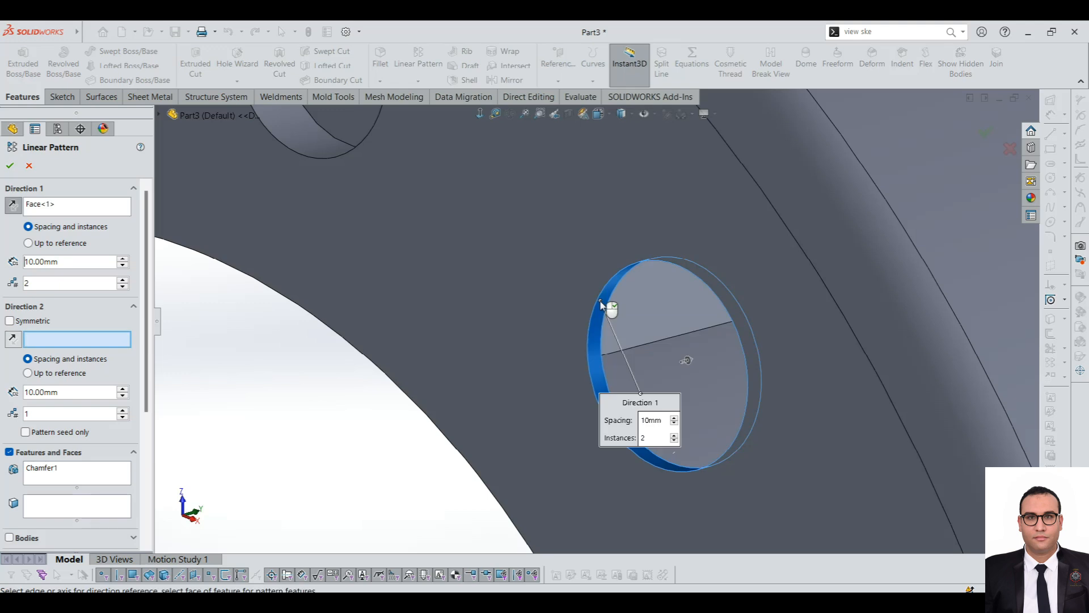
{"action": "right_click", "coordinate": [62, 206]}
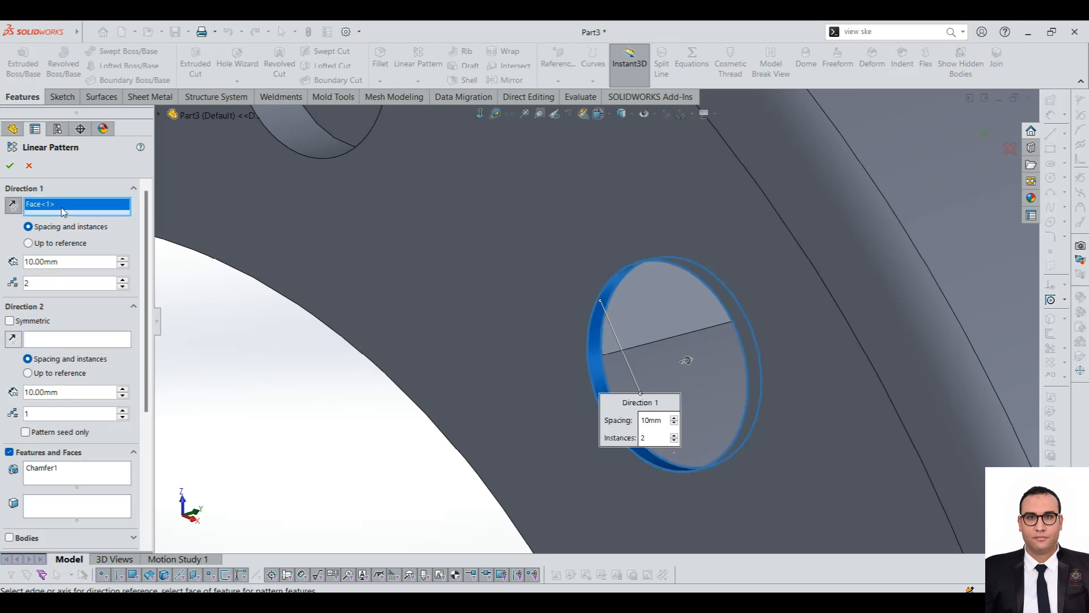
{"action": "left_click", "coordinate": [87, 229]}
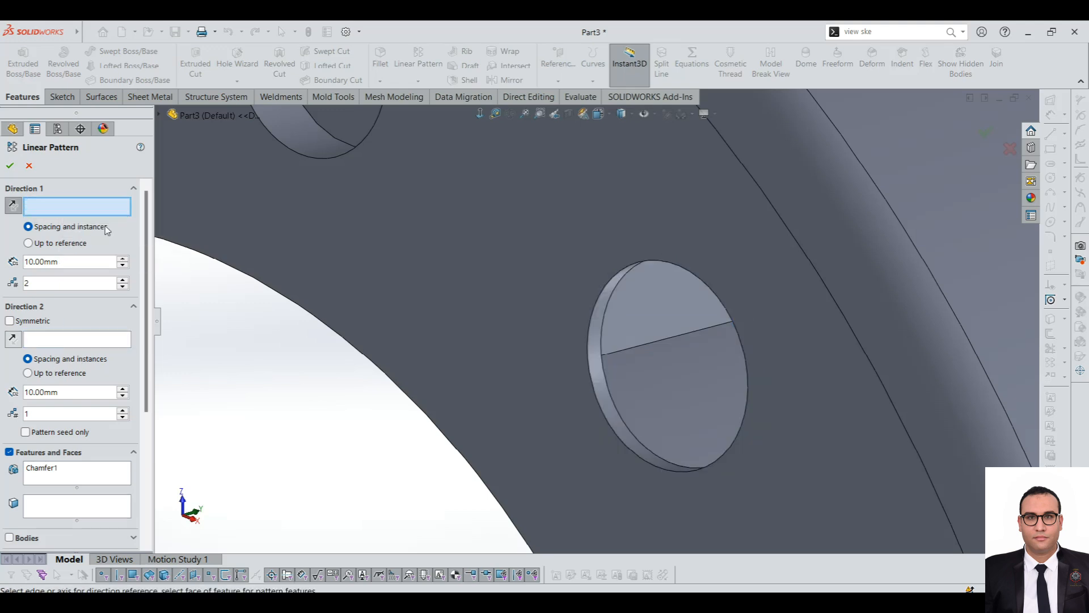
Use the rectangular block's upper front edge as the pattern's Direction 1 and reverse the direction.
{"action": "scroll", "coordinate": [539, 345], "scroll_direction": "up", "scroll_amount": 8}
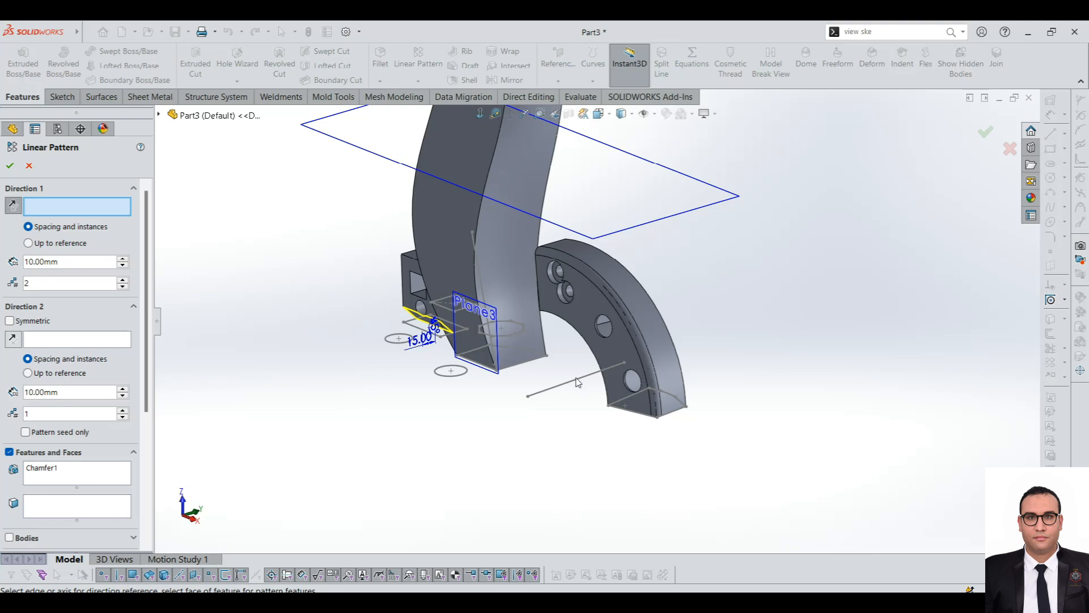
{"action": "scroll", "coordinate": [513, 360], "scroll_direction": "up", "scroll_amount": 4}
{"action": "scroll", "coordinate": [507, 324], "scroll_direction": "down", "scroll_amount": 4}
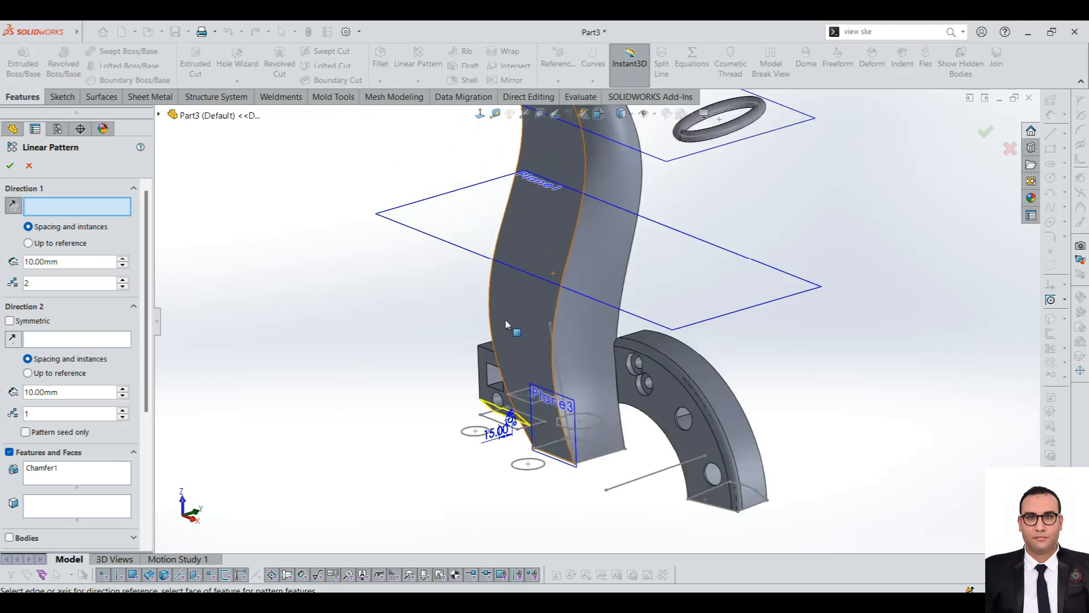
{"action": "left_click", "coordinate": [488, 353]}
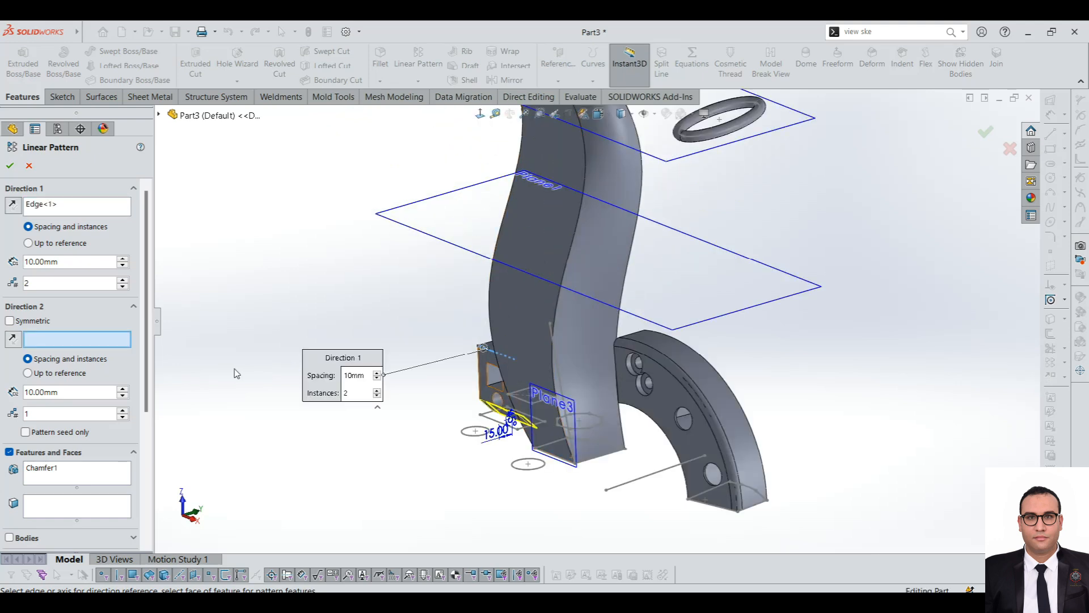
{"action": "middle_click_drag", "start_coordinate": [668, 372], "coordinate": [705, 363]}
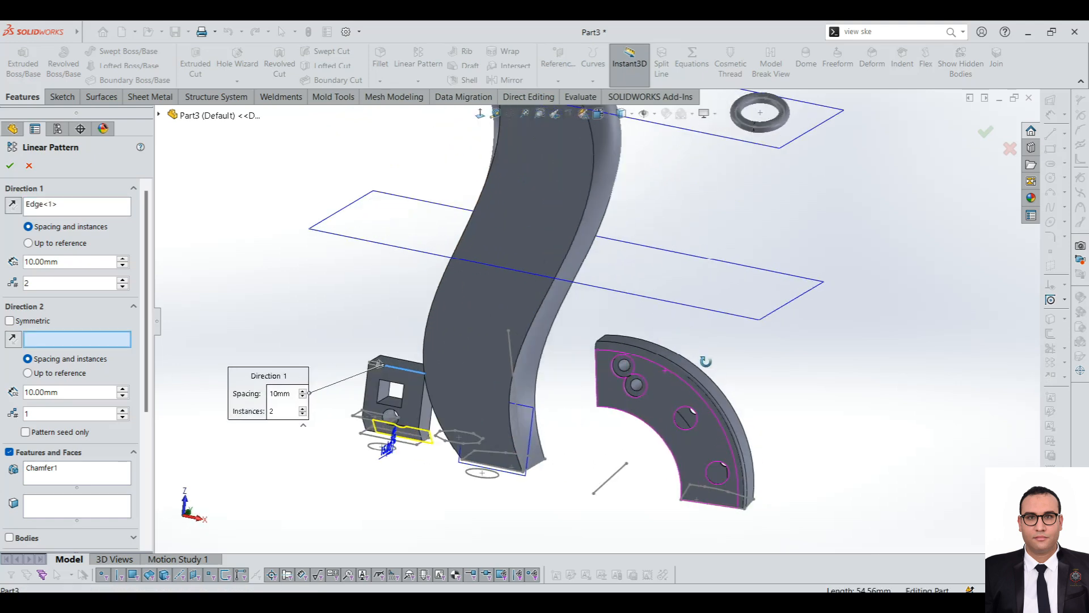
{"action": "left_click", "coordinate": [19, 209]}
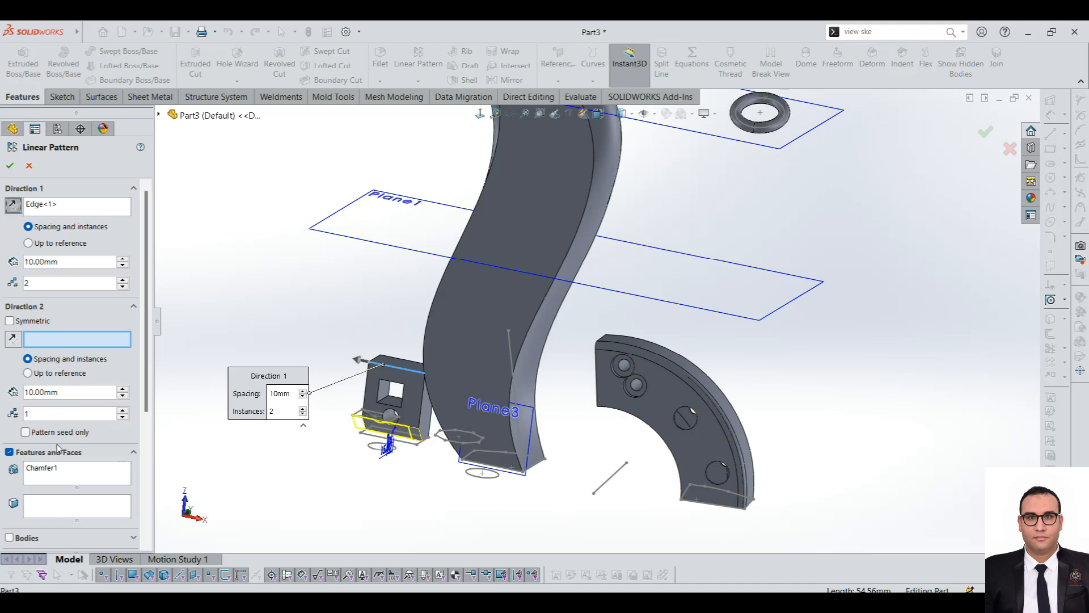
Replace the chamfer in the features to pattern with the curved body's M10 hex head bolt counterbore holes.
{"action": "left_click", "coordinate": [60, 475]}
{"action": "right_click", "coordinate": [60, 476]}
{"action": "left_click", "coordinate": [79, 477]}
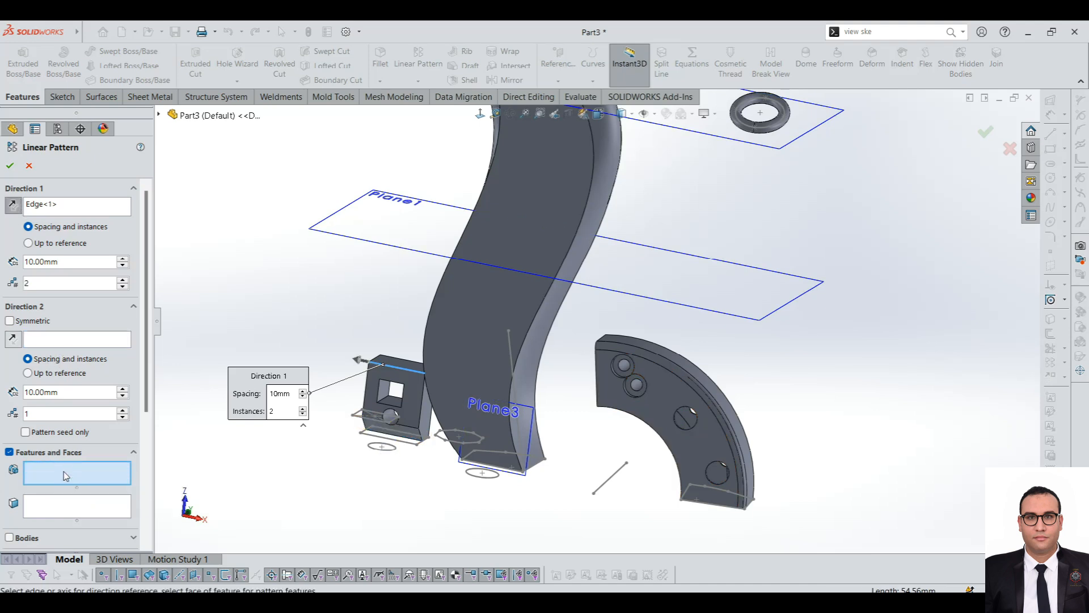
{"action": "scroll", "coordinate": [592, 428], "scroll_direction": "down", "scroll_amount": 10}
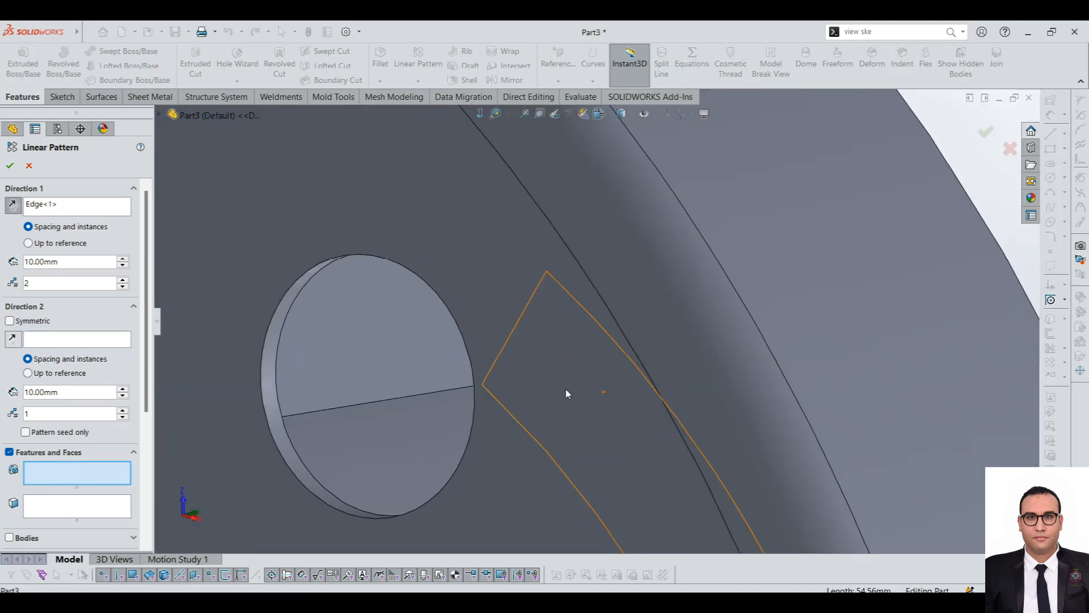
{"action": "left_click", "coordinate": [263, 373]}
{"action": "scroll", "coordinate": [547, 417], "scroll_direction": "up", "scroll_amount": 10}
{"action": "middle_click_drag", "start_coordinate": [622, 346], "coordinate": [593, 433]}
{"action": "scroll", "coordinate": [539, 423], "scroll_direction": "up", "scroll_amount": 4}
{"action": "scroll", "coordinate": [523, 332], "scroll_direction": "down", "scroll_amount": 4}
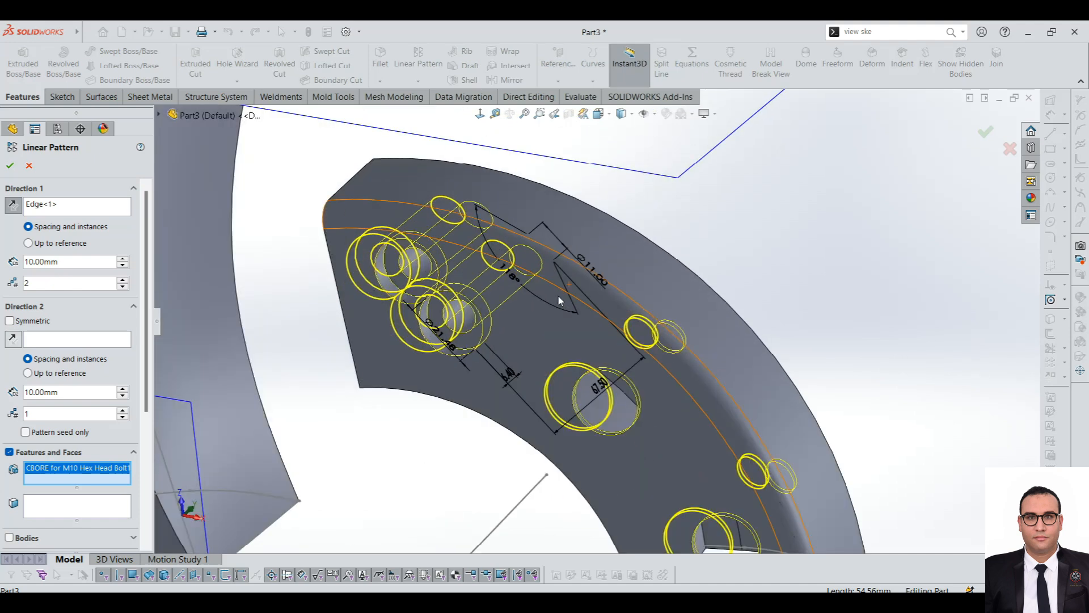
Set the Direction 1 spacing to 20 mm and accept the linear pattern.
{"action": "left_click", "coordinate": [121, 260]}
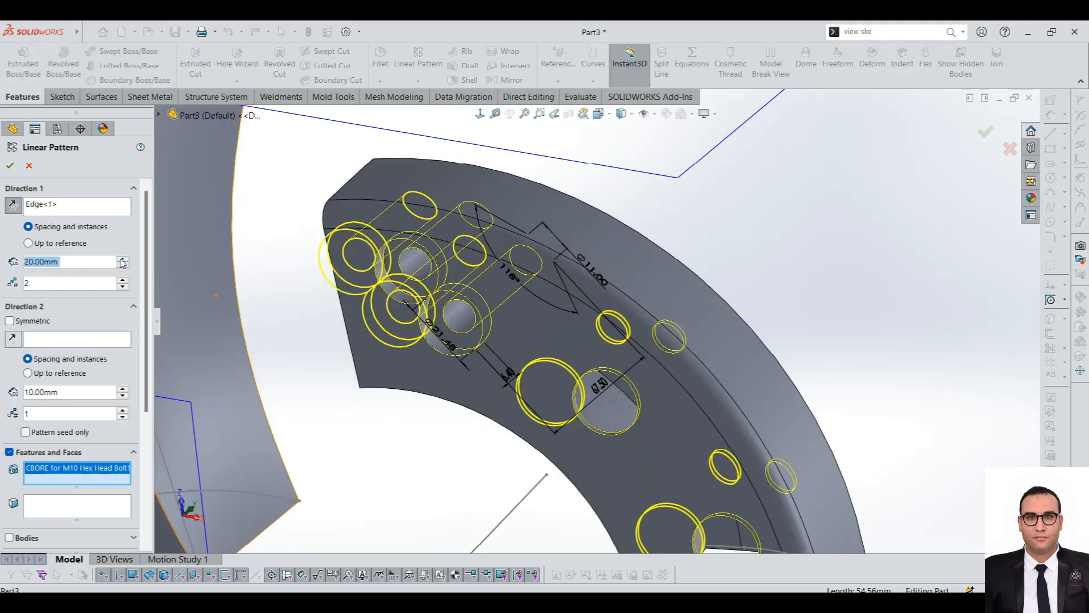
{"action": "left_click", "coordinate": [122, 259]}
{"action": "left_click", "coordinate": [122, 267]}
{"action": "key", "text": "Return"}
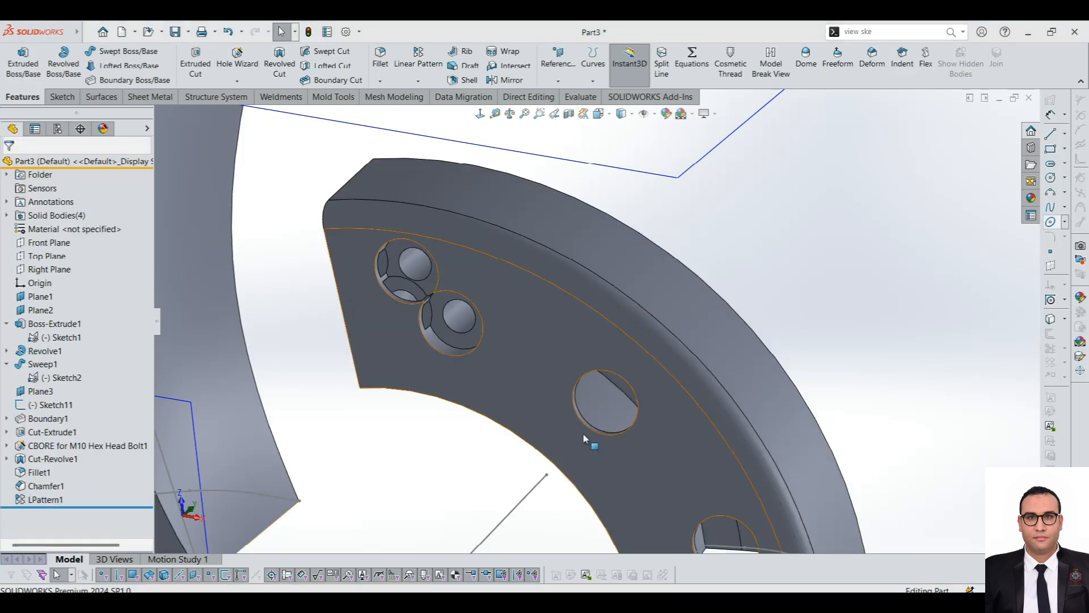
Reopen the linear pattern of the counterbore holes for editing and switch it from features and faces to bodies.
{"action": "scroll", "coordinate": [600, 406], "scroll_direction": "up", "scroll_amount": 2}
{"action": "scroll", "coordinate": [566, 390], "scroll_direction": "up", "scroll_amount": 3}
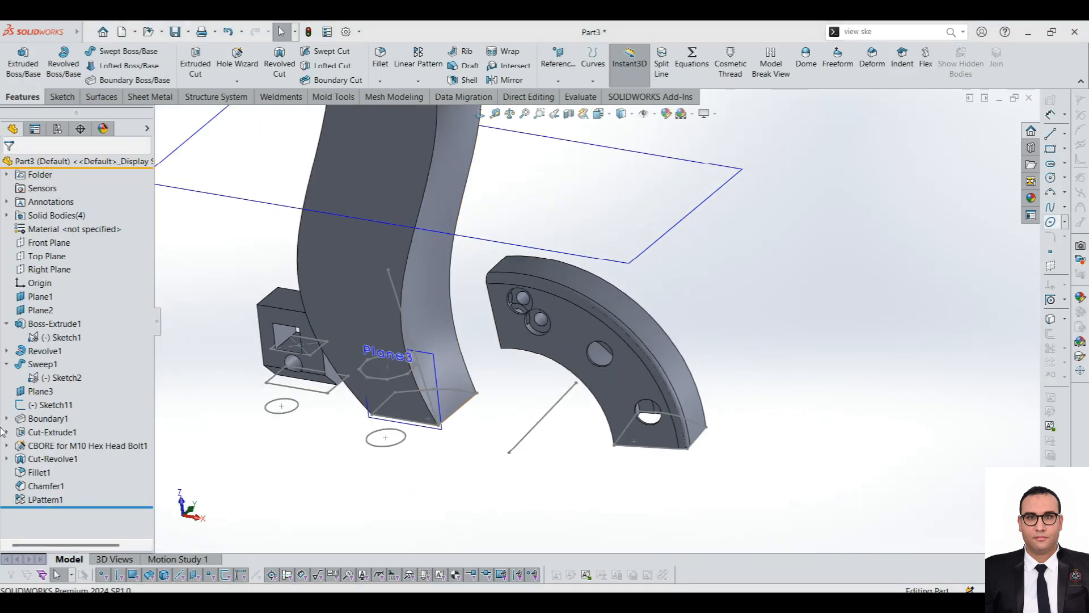
{"action": "left_click", "coordinate": [46, 499]}
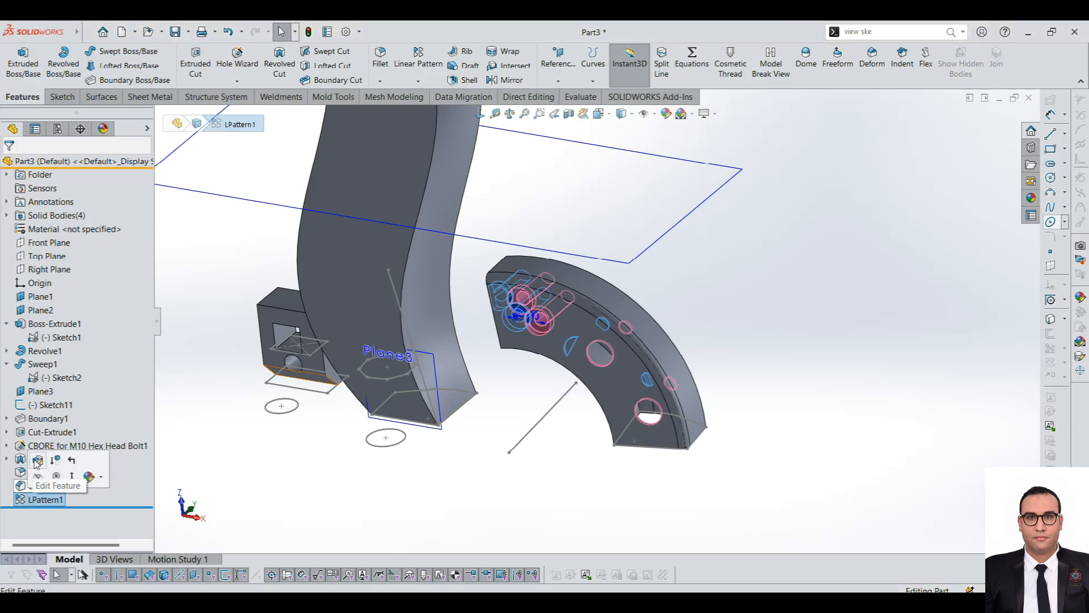
{"action": "scroll", "coordinate": [548, 298], "scroll_direction": "down", "scroll_amount": 1}
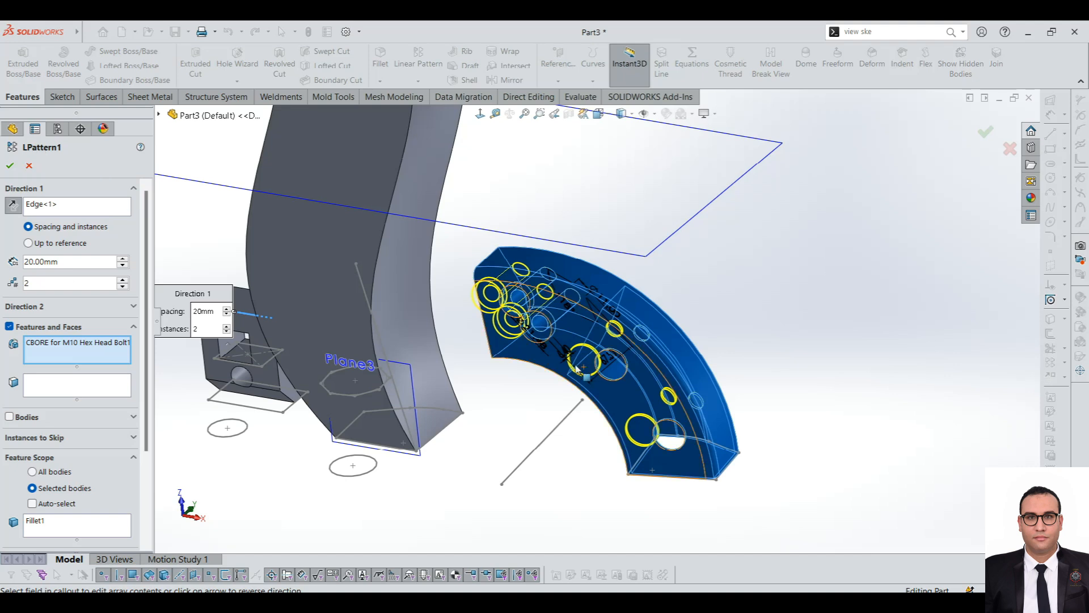
{"action": "scroll", "coordinate": [585, 368], "scroll_direction": "down", "scroll_amount": 2}
{"action": "scroll", "coordinate": [536, 310], "scroll_direction": "up", "scroll_amount": 2}
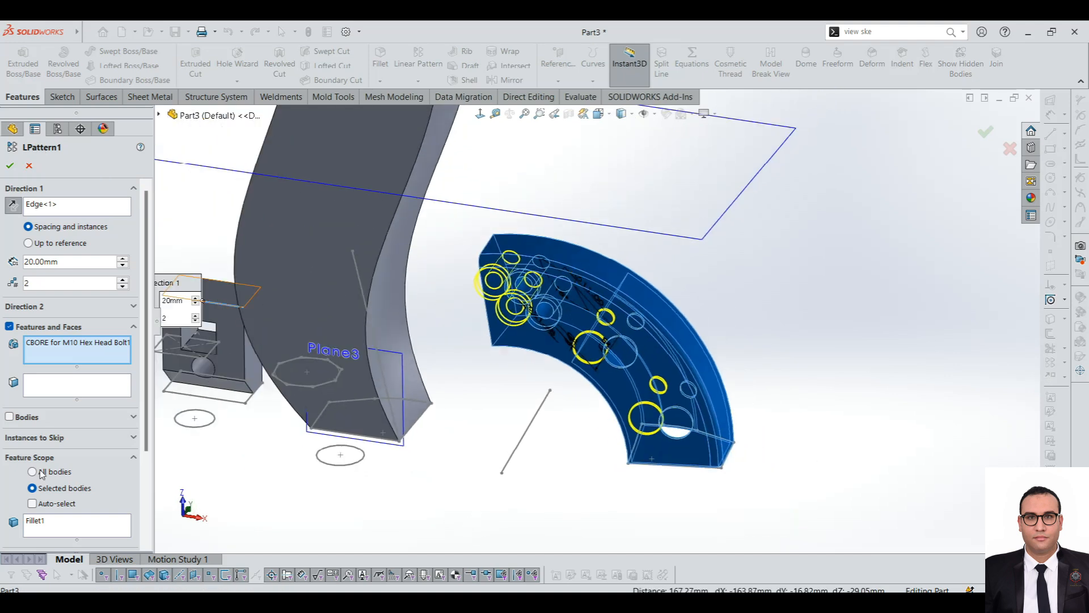
{"action": "left_click", "coordinate": [38, 385]}
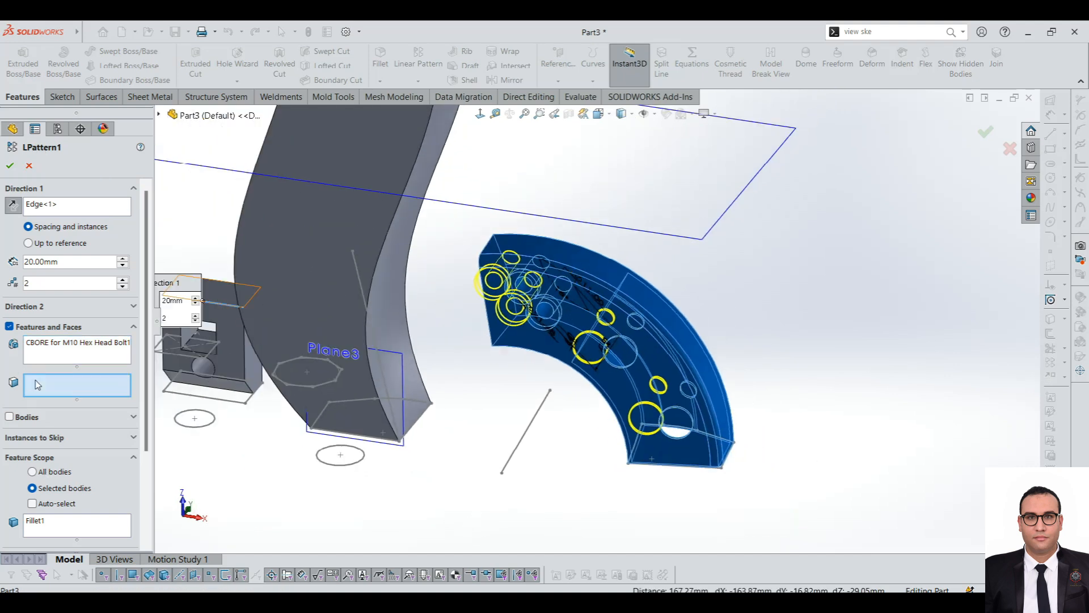
{"action": "left_click", "coordinate": [16, 419]}
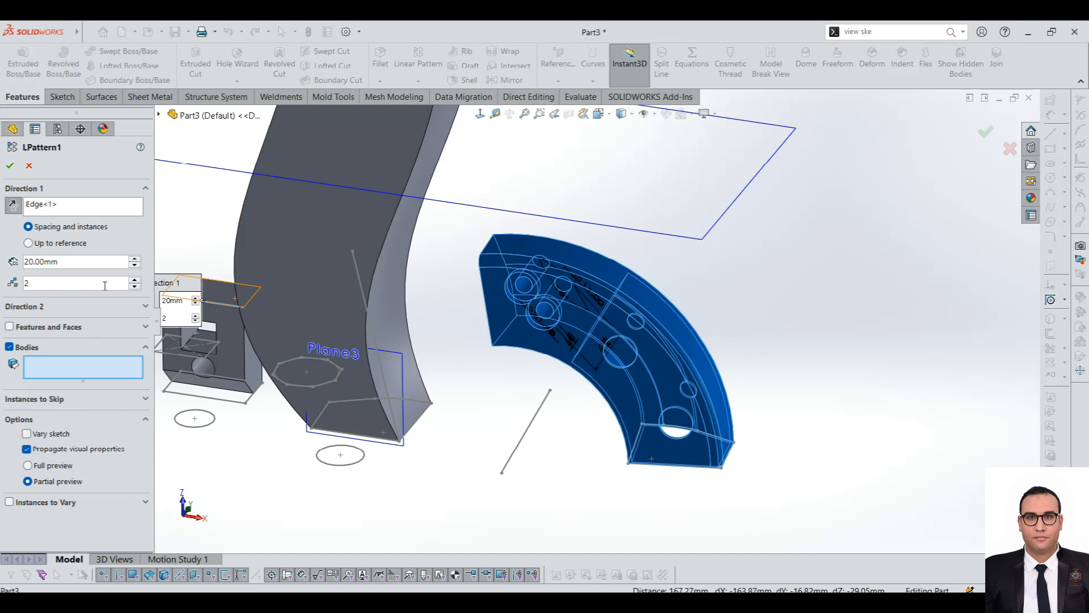
Examine the block, the S-shaped body and the curved body from several angles for the pattern's direction and bodies.
{"action": "scroll", "coordinate": [590, 341], "scroll_direction": "up", "scroll_amount": 2}
{"action": "scroll", "coordinate": [450, 387], "scroll_direction": "down", "scroll_amount": 3}
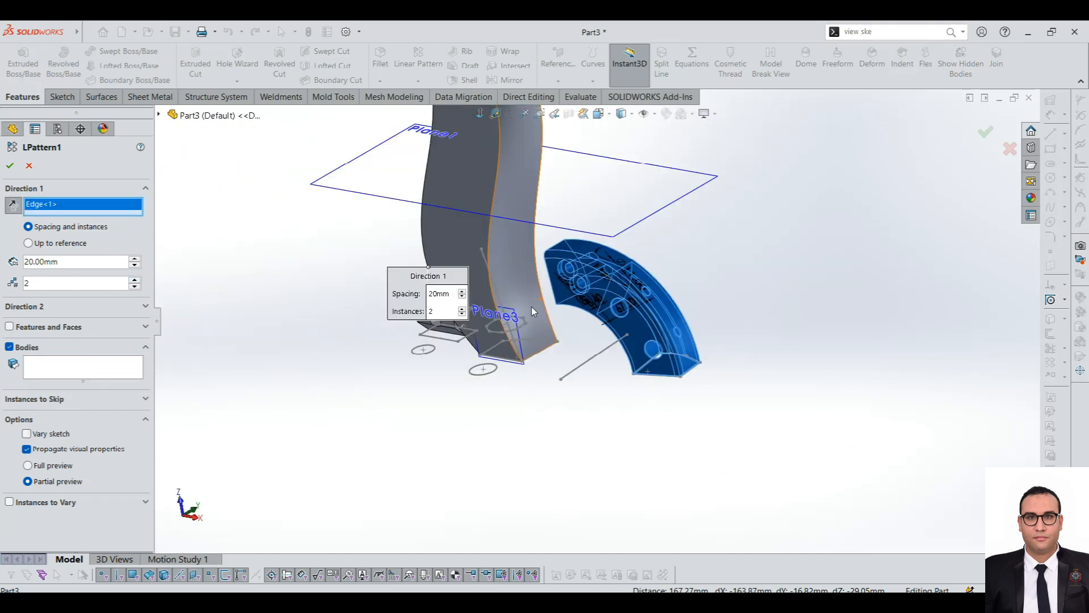
{"action": "middle_click_drag", "start_coordinate": [532, 307], "coordinate": [617, 228]}
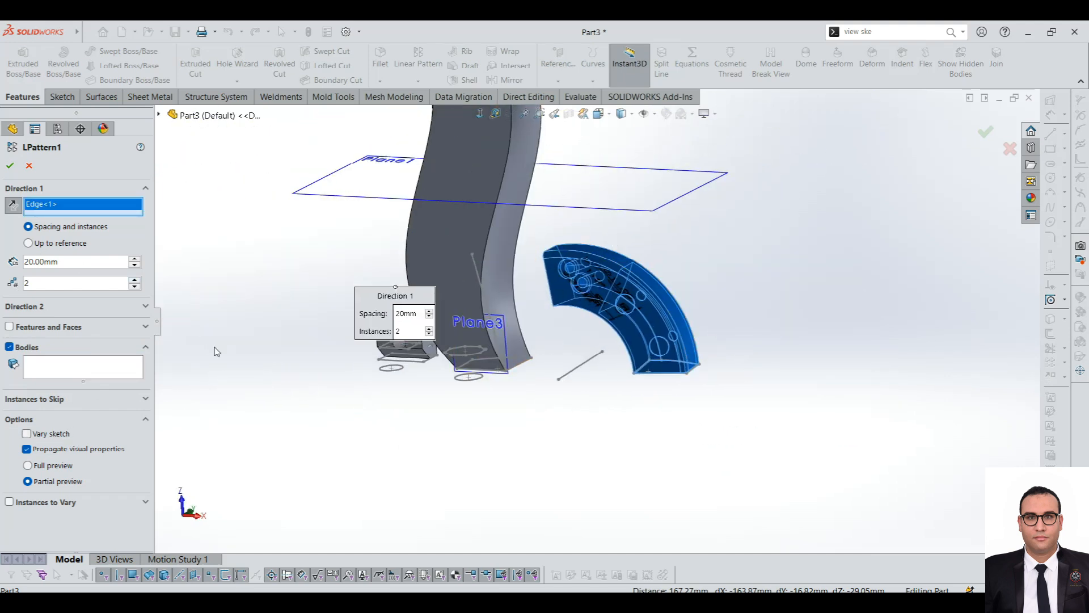
{"action": "scroll", "coordinate": [483, 307], "scroll_direction": "down", "scroll_amount": 3}
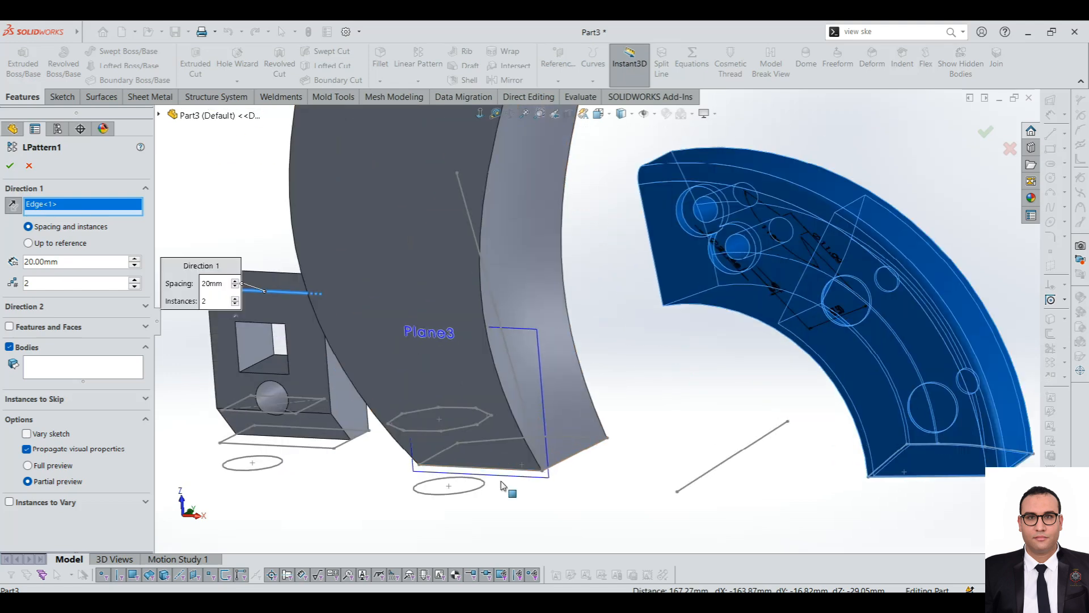
{"action": "middle_click", "coordinate": [297, 277]}
{"action": "middle_click_drag", "start_coordinate": [297, 277], "coordinate": [335, 322]}
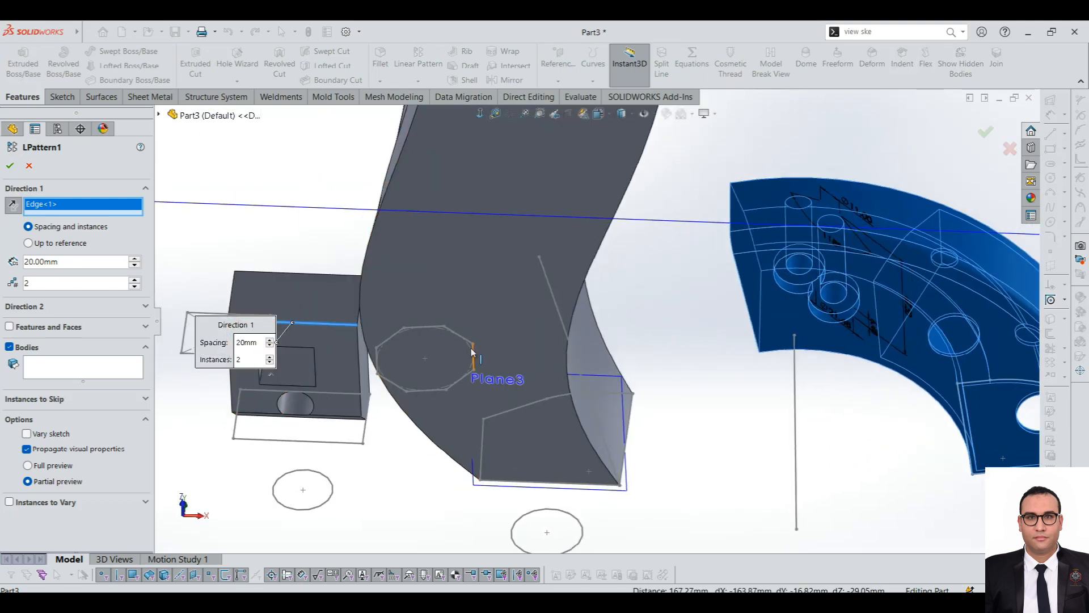
{"action": "scroll", "coordinate": [471, 348], "scroll_direction": "up", "scroll_amount": 5}
{"action": "scroll", "coordinate": [785, 289], "scroll_direction": "down", "scroll_amount": 2}
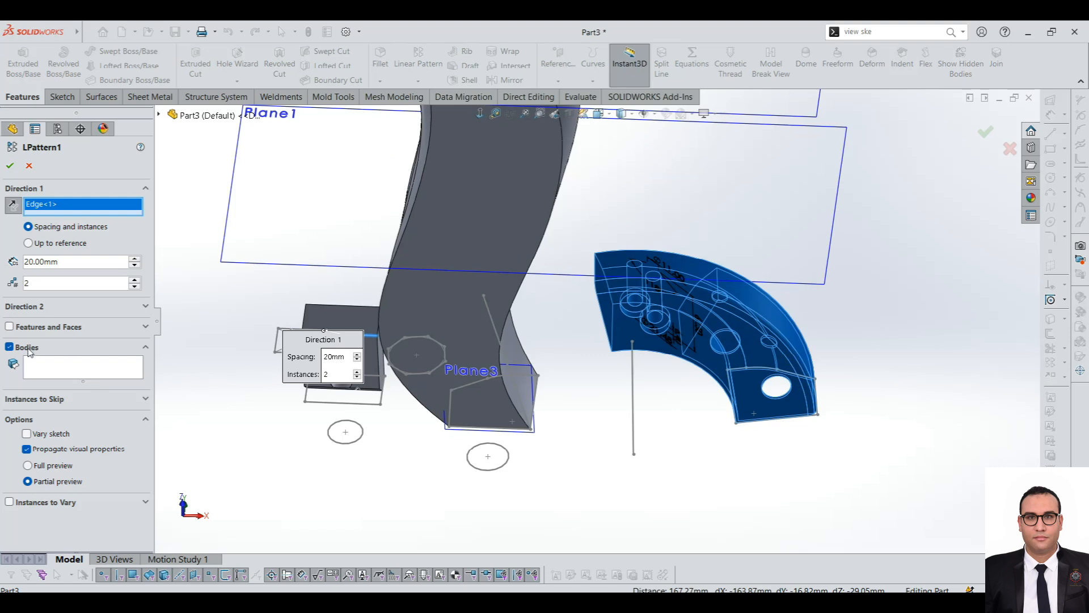
Switch the linear pattern to features and faces and remove the M10 counterbore from its selection.
{"action": "left_click", "coordinate": [39, 330]}
{"action": "scroll", "coordinate": [652, 293], "scroll_direction": "down", "scroll_amount": 2}
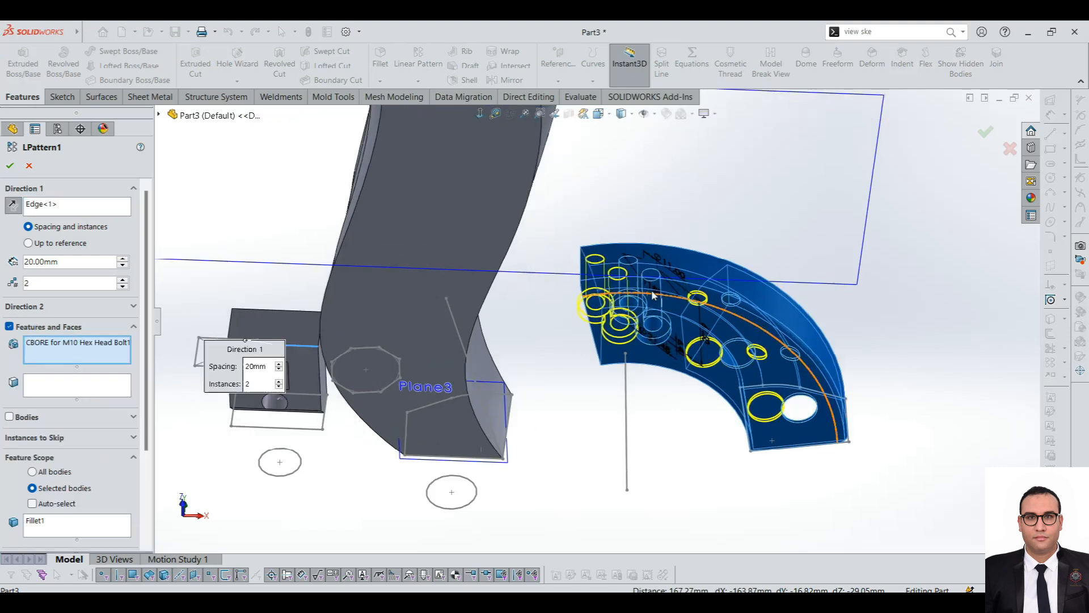
{"action": "scroll", "coordinate": [653, 294], "scroll_direction": "down", "scroll_amount": 1}
{"action": "right_click", "coordinate": [84, 342]}
{"action": "left_click", "coordinate": [130, 349]}
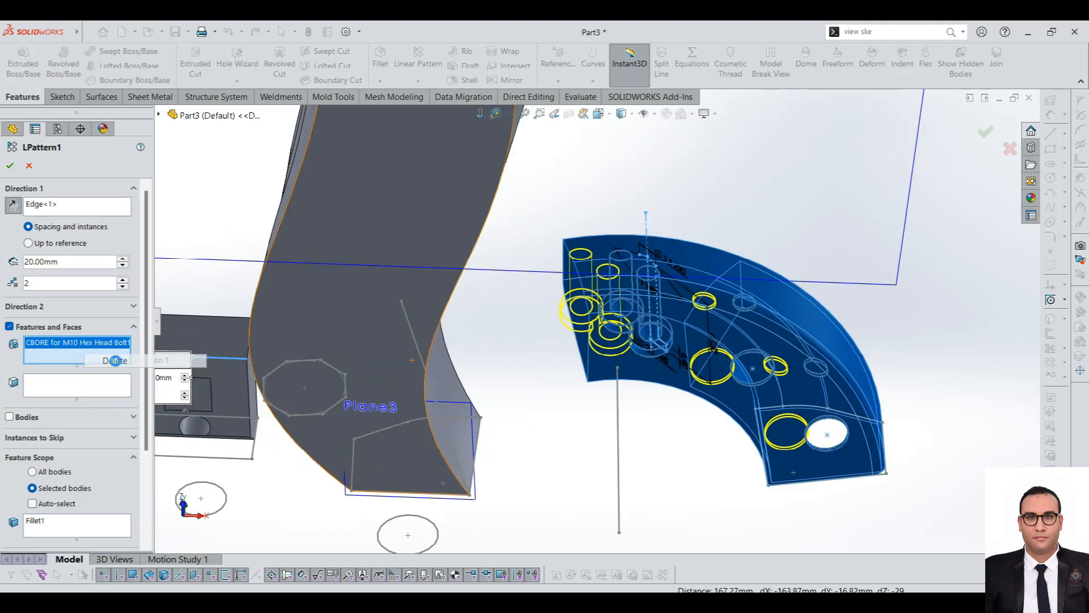
{"action": "scroll", "coordinate": [629, 305], "scroll_direction": "up", "scroll_amount": 4}
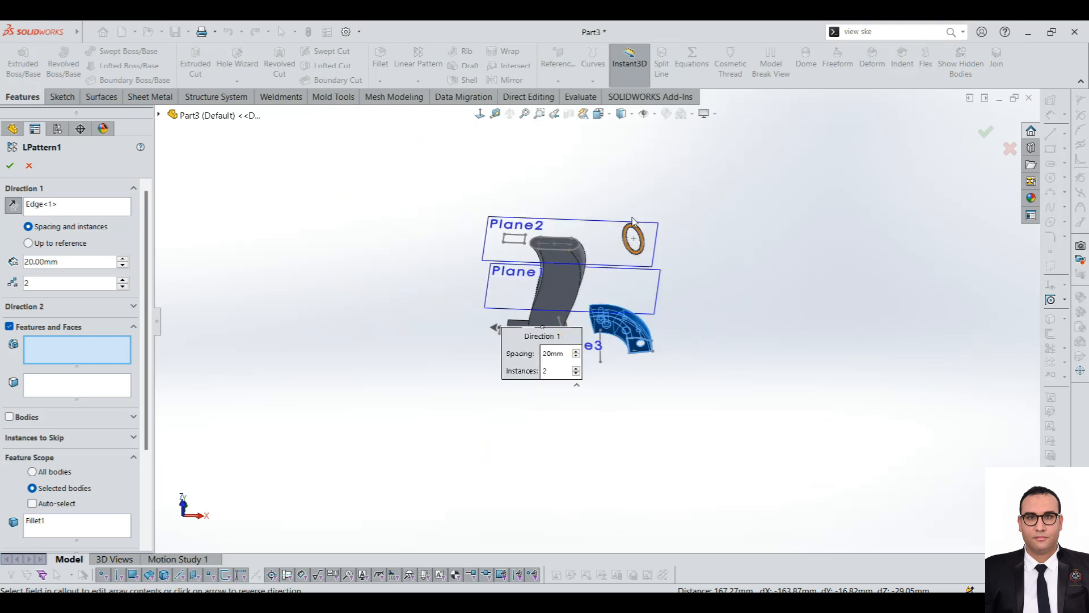
Switch the linear pattern to bodies and choose the ring on Plane2 as the body to copy.
{"action": "scroll", "coordinate": [579, 370], "scroll_direction": "down", "scroll_amount": 3}
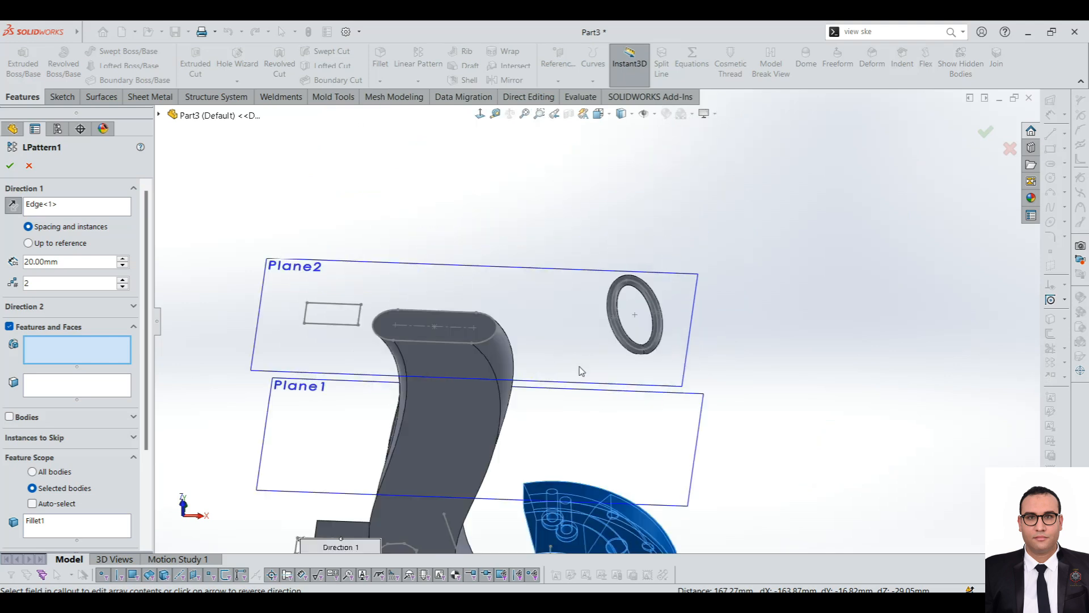
{"action": "left_click", "coordinate": [27, 419]}
{"action": "scroll", "coordinate": [663, 256], "scroll_direction": "down", "scroll_amount": 2}
{"action": "left_click", "coordinate": [611, 294]}
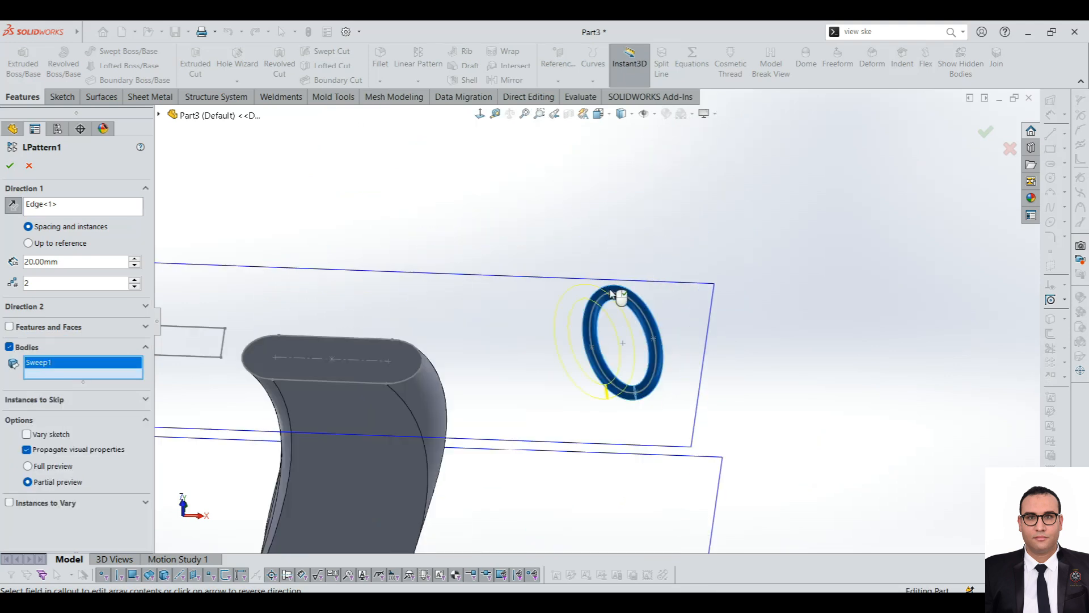
{"action": "scroll", "coordinate": [612, 294], "scroll_direction": "up", "scroll_amount": 3}
{"action": "scroll", "coordinate": [573, 350], "scroll_direction": "down", "scroll_amount": 4}
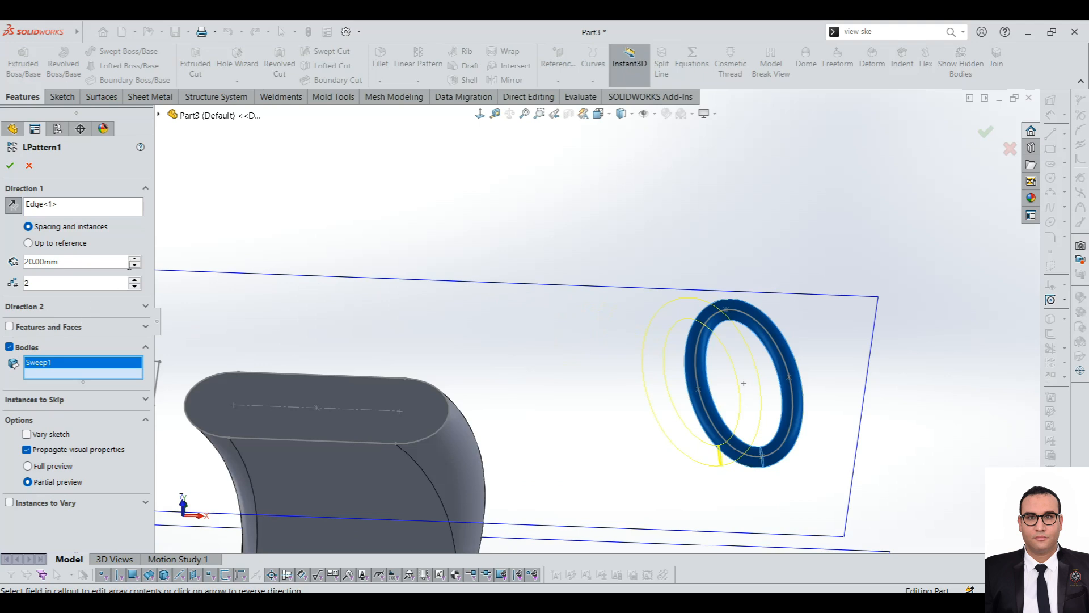
Increase the spacing between the two rings and apply the linear pattern.
{"action": "left_click", "coordinate": [135, 258]}
{"action": "left_click", "coordinate": [135, 258]}
{"action": "left_click", "coordinate": [12, 164]}
{"action": "scroll", "coordinate": [577, 431], "scroll_direction": "up", "scroll_amount": 5}
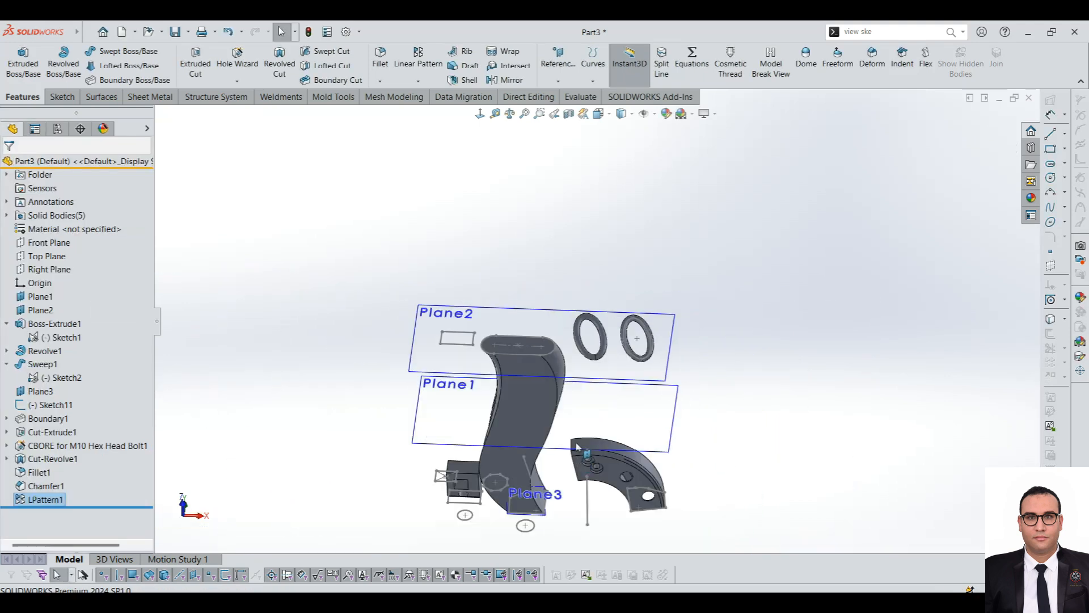
{"action": "scroll", "coordinate": [577, 446], "scroll_direction": "down", "scroll_amount": 3}
{"action": "scroll", "coordinate": [527, 404], "scroll_direction": "up", "scroll_amount": 3}
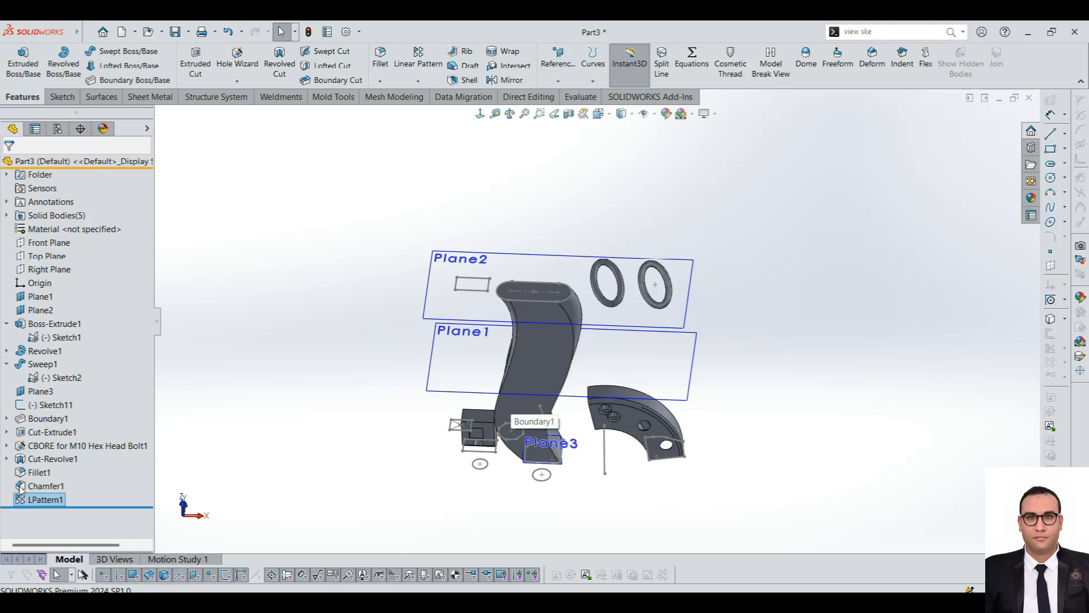
Start a new linear pattern with the lower edge of the small block's square opening as its direction.
{"action": "scroll", "coordinate": [458, 443], "scroll_direction": "down", "scroll_amount": 4}
{"action": "middle_click_drag", "start_coordinate": [615, 395], "coordinate": [629, 361]}
{"action": "middle_click", "coordinate": [618, 320]}
{"action": "middle_click_drag", "start_coordinate": [618, 321], "coordinate": [590, 266]}
{"action": "scroll", "coordinate": [546, 500], "scroll_direction": "down", "scroll_amount": 10}
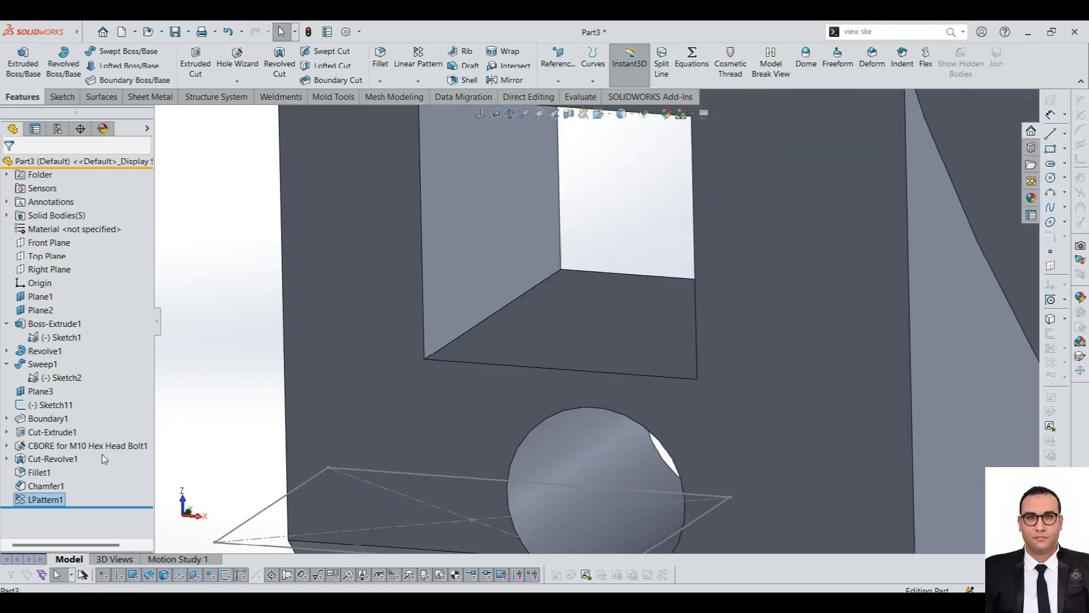
{"action": "left_click", "coordinate": [418, 59]}
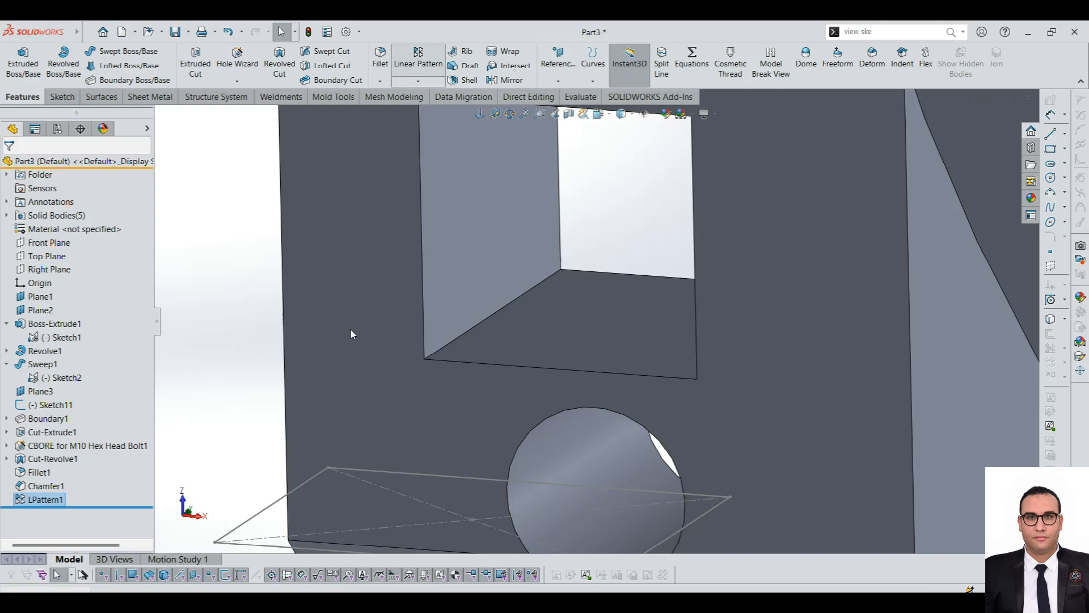
{"action": "scroll", "coordinate": [546, 326], "scroll_direction": "up", "scroll_amount": 10}
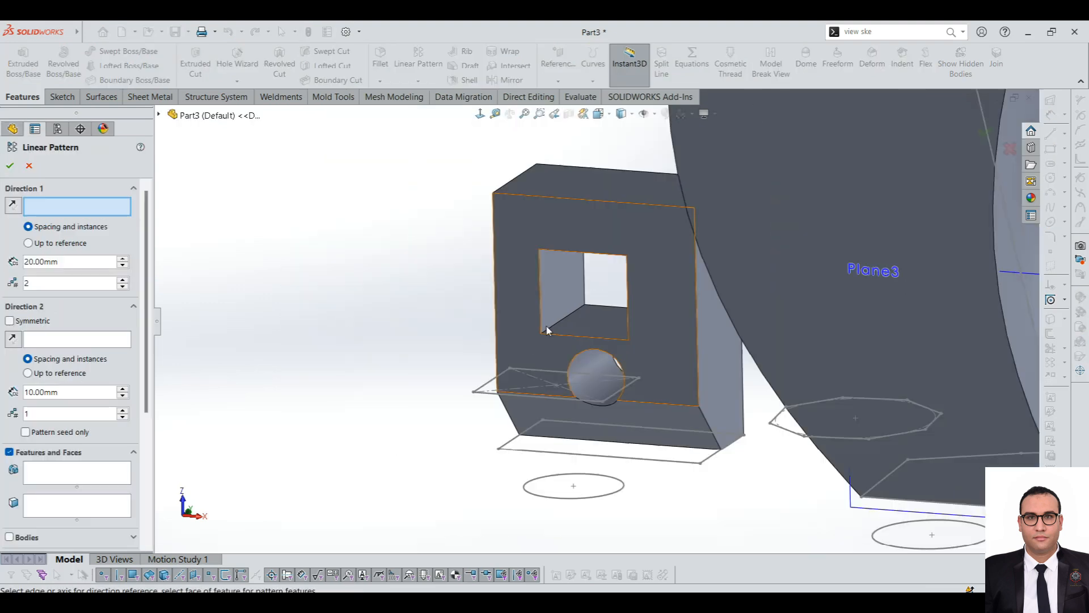
{"action": "left_click", "coordinate": [584, 339]}
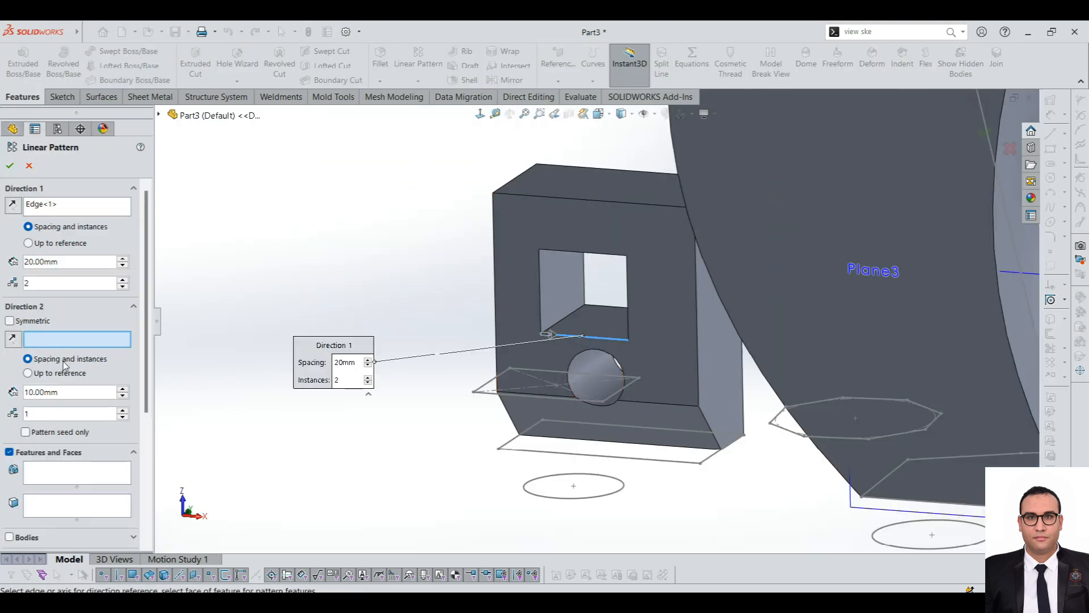
Choose the small block's cut with the square and round openings as the feature to pattern.
{"action": "left_click", "coordinate": [79, 473]}
{"action": "scroll", "coordinate": [585, 350], "scroll_direction": "down", "scroll_amount": 4}
{"action": "left_click", "coordinate": [584, 349]}
{"action": "scroll", "coordinate": [584, 349], "scroll_direction": "up", "scroll_amount": 5}
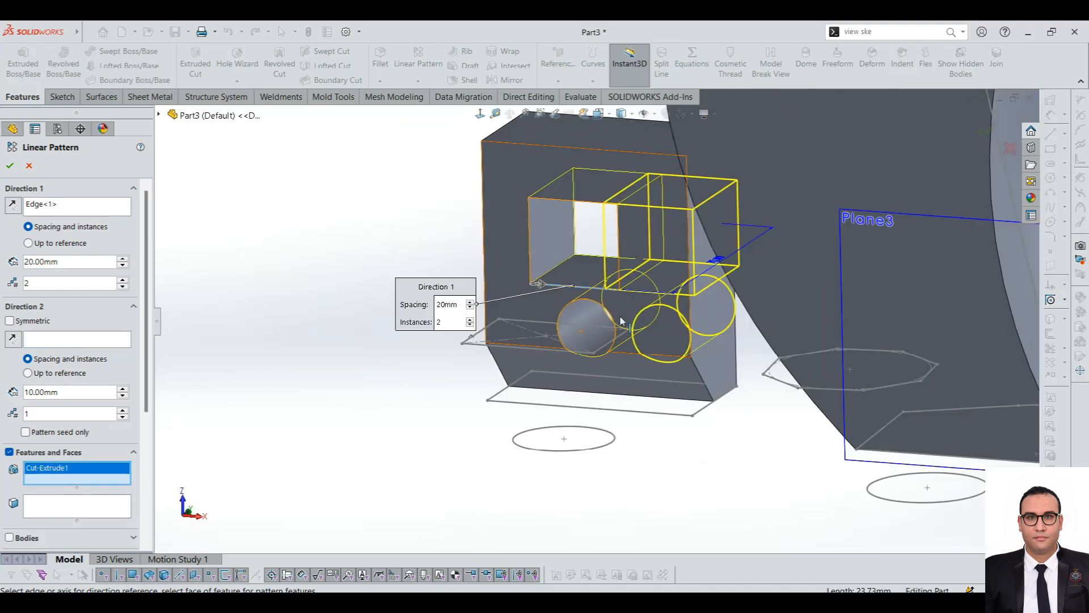
{"action": "middle_click_drag", "start_coordinate": [686, 270], "coordinate": [661, 293]}
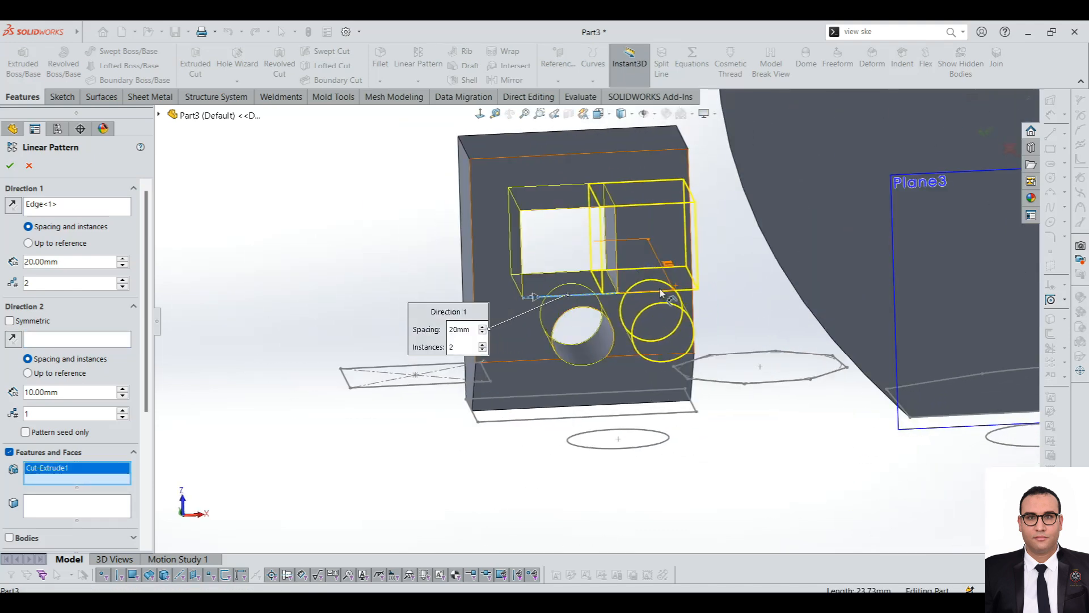
{"action": "scroll", "coordinate": [526, 312], "scroll_direction": "up", "scroll_amount": 4}
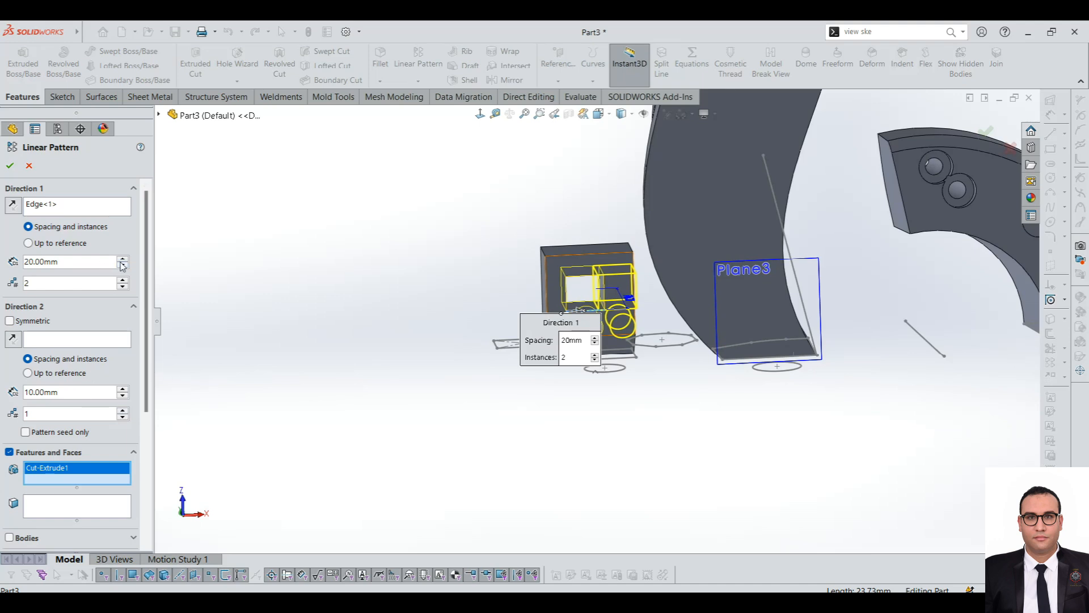
Set the cut pattern's spacing to 90 mm with 2 instances and apply it.
{"action": "scroll", "coordinate": [127, 261], "scroll_direction": "up", "scroll_amount": 7}
{"action": "middle_click_drag", "start_coordinate": [570, 270], "coordinate": [610, 267]}
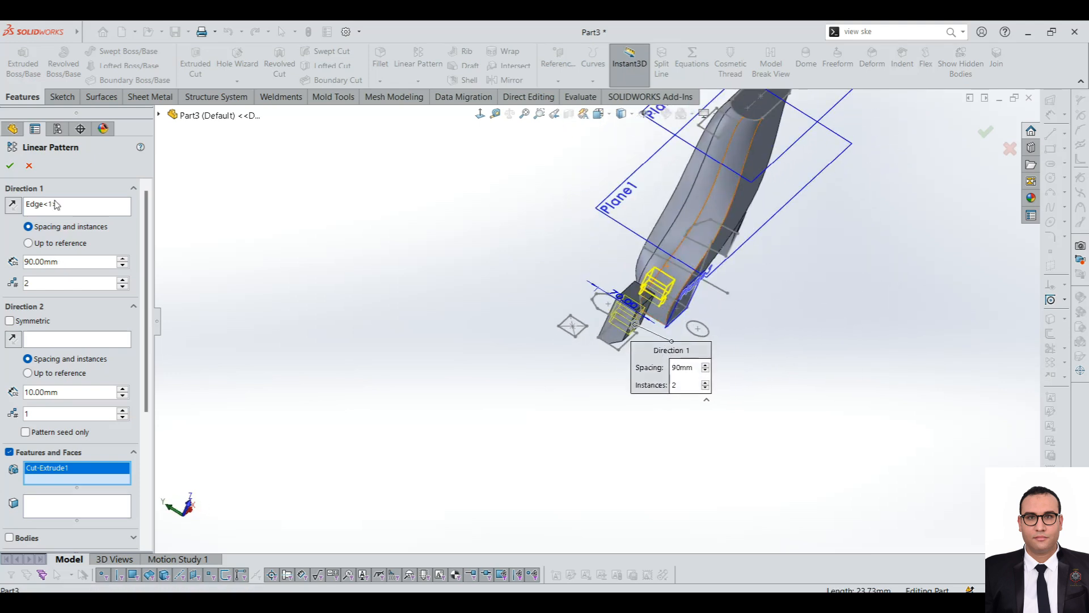
{"action": "left_click", "coordinate": [10, 165]}
{"action": "scroll", "coordinate": [653, 237], "scroll_direction": "down", "scroll_amount": 5}
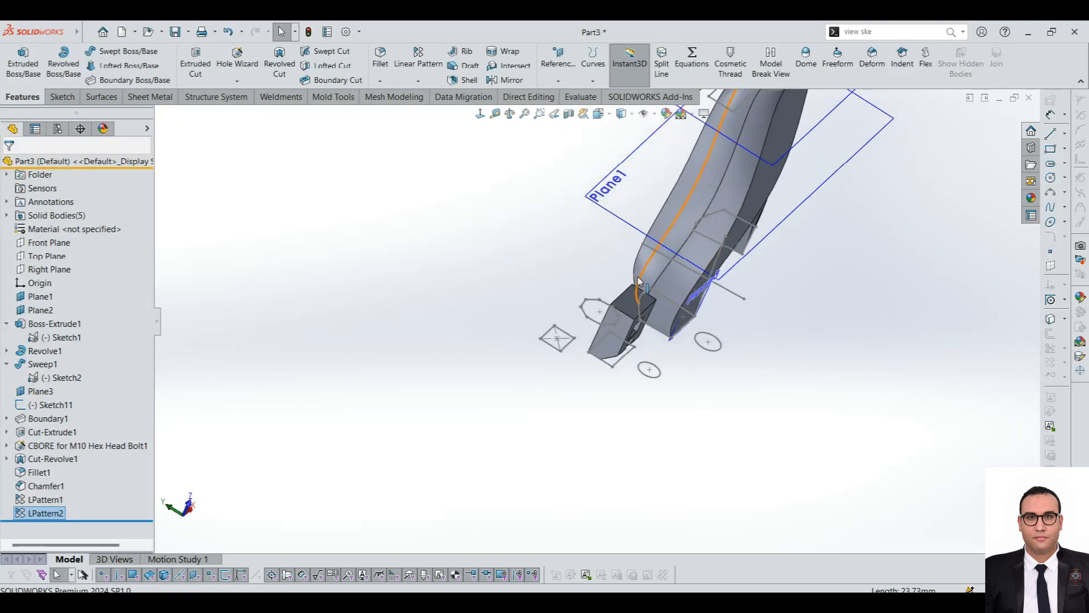
Find the tall curved body among the solid bodies and make it transparent.
{"action": "middle_click_drag", "start_coordinate": [653, 237], "coordinate": [754, 332]}
{"action": "left_click", "coordinate": [754, 332]}
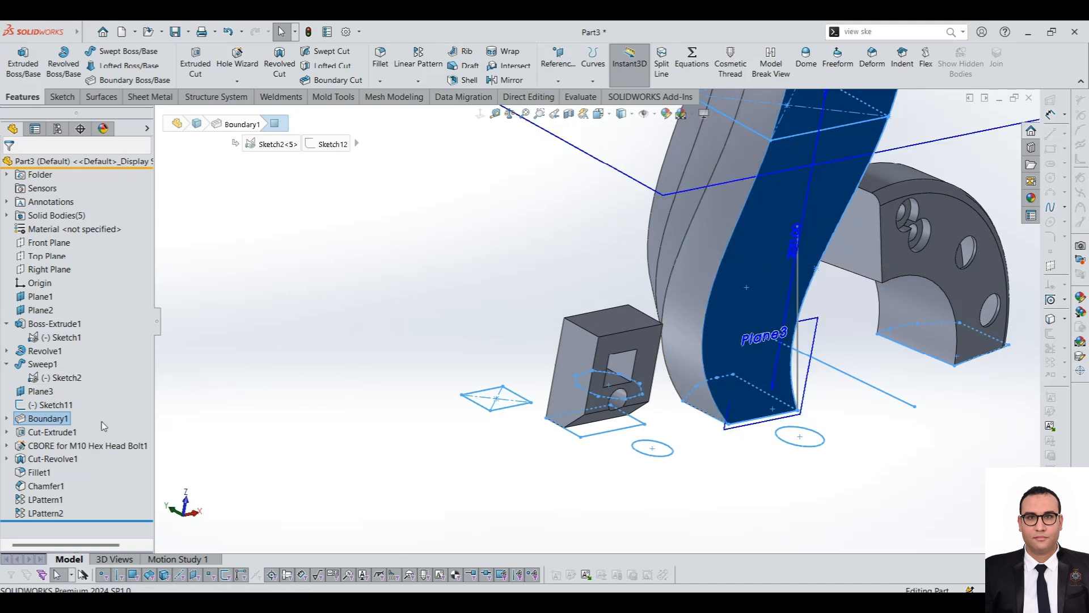
{"action": "scroll", "coordinate": [510, 194], "scroll_direction": "up", "scroll_amount": 2}
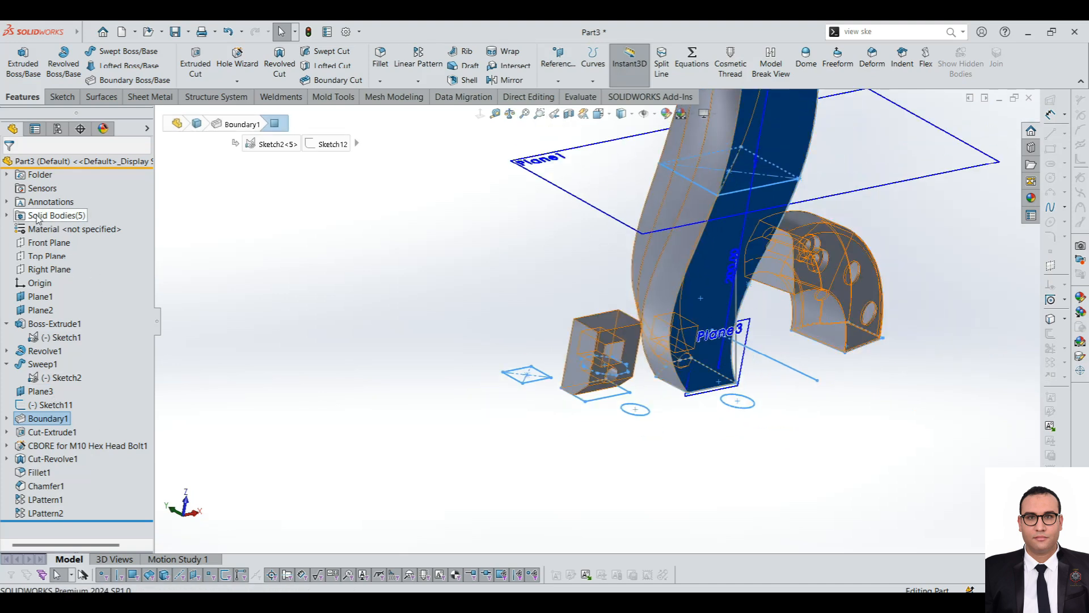
{"action": "left_click", "coordinate": [7, 215]}
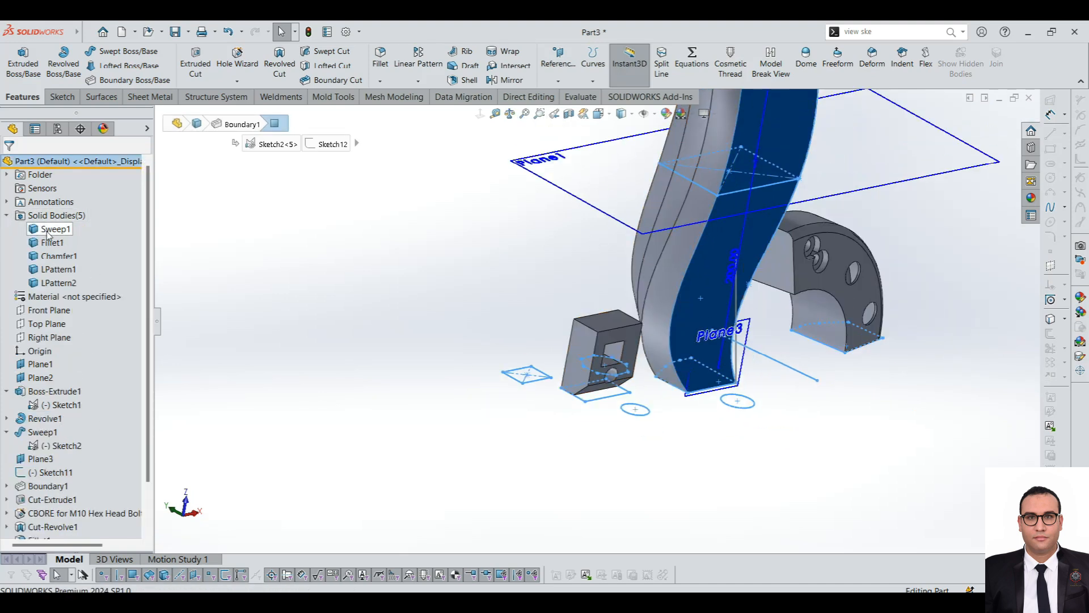
{"action": "left_click", "coordinate": [55, 228]}
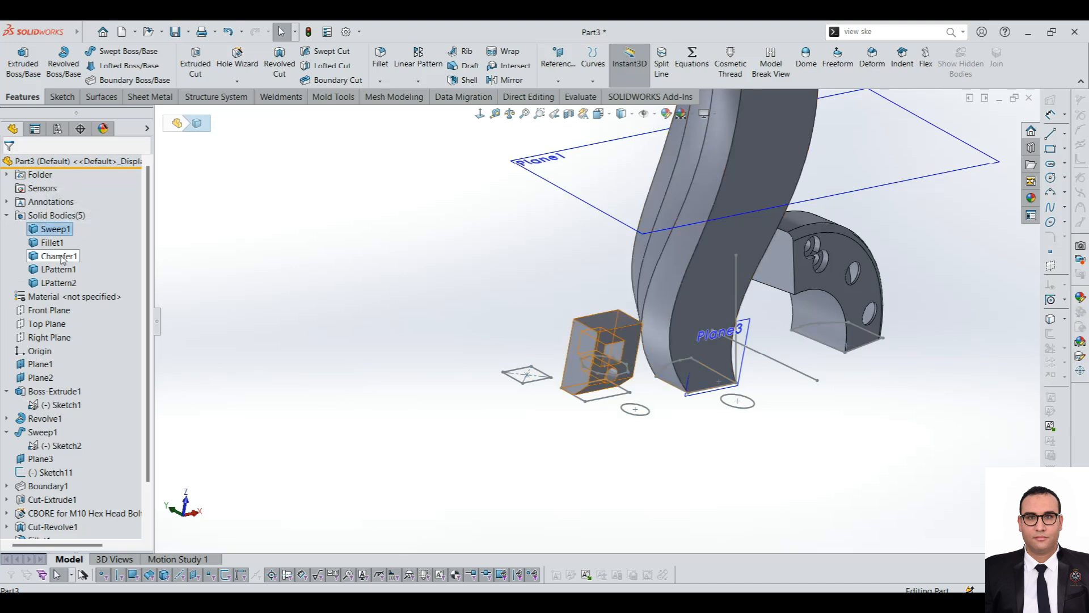
{"action": "left_click", "coordinate": [59, 282]}
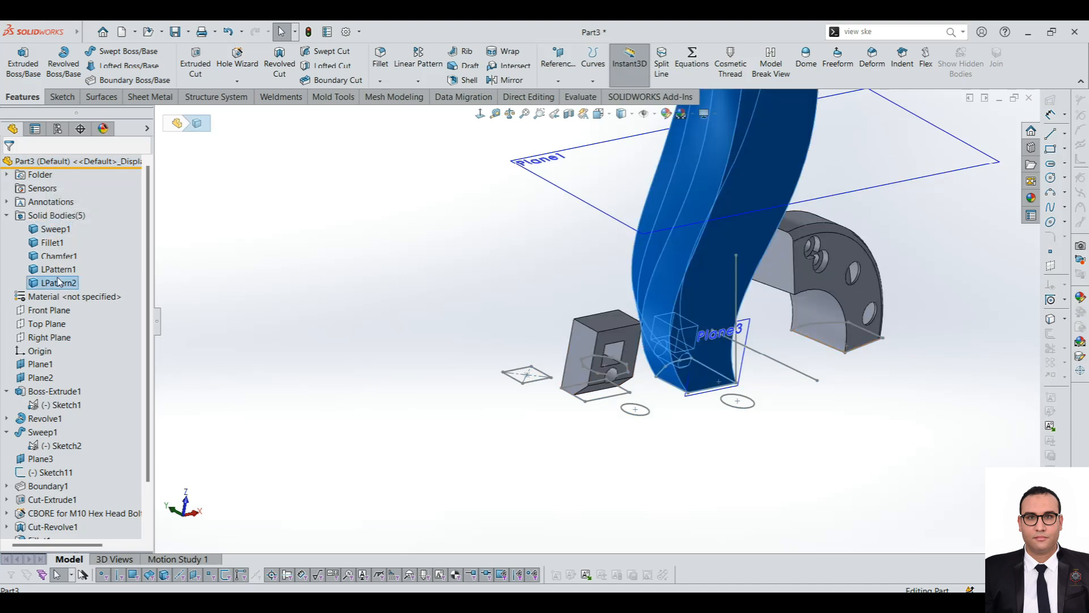
{"action": "right_click", "coordinate": [58, 282]}
{"action": "left_click", "coordinate": [102, 400]}
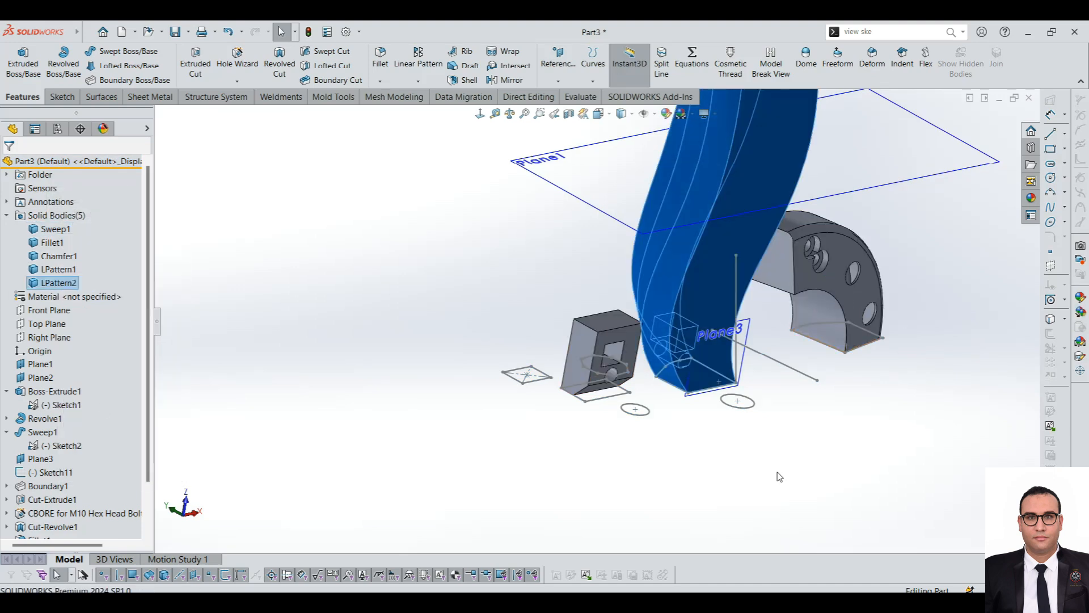
Examine the patterned square and round cuts inside the transparent curved body.
{"action": "scroll", "coordinate": [670, 363], "scroll_direction": "down", "scroll_amount": 6}
{"action": "mouse_move", "coordinate": [539, 302]}
{"action": "middle_mouse_down"}
{"action": "mouse_move", "coordinate": [624, 324]}
{"action": "mouse_move", "coordinate": [506, 284]}
{"action": "mouse_move", "coordinate": [539, 298]}
{"action": "middle_mouse_up"}
{"action": "scroll", "coordinate": [589, 322], "scroll_direction": "up", "scroll_amount": 3}
{"action": "scroll", "coordinate": [643, 302], "scroll_direction": "down", "scroll_amount": 1}
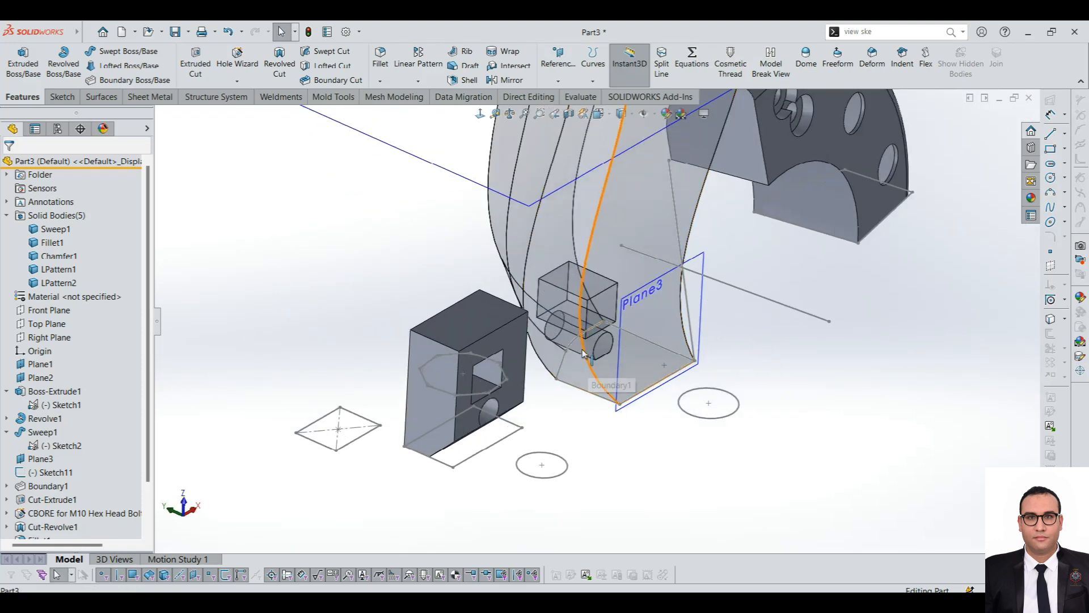
{"action": "scroll", "coordinate": [613, 335], "scroll_direction": "down", "scroll_amount": 3}
{"action": "middle_click_drag", "start_coordinate": [608, 353], "coordinate": [693, 346]}
{"action": "scroll", "coordinate": [760, 365], "scroll_direction": "up", "scroll_amount": 3}
{"action": "scroll", "coordinate": [718, 343], "scroll_direction": "up", "scroll_amount": 7}
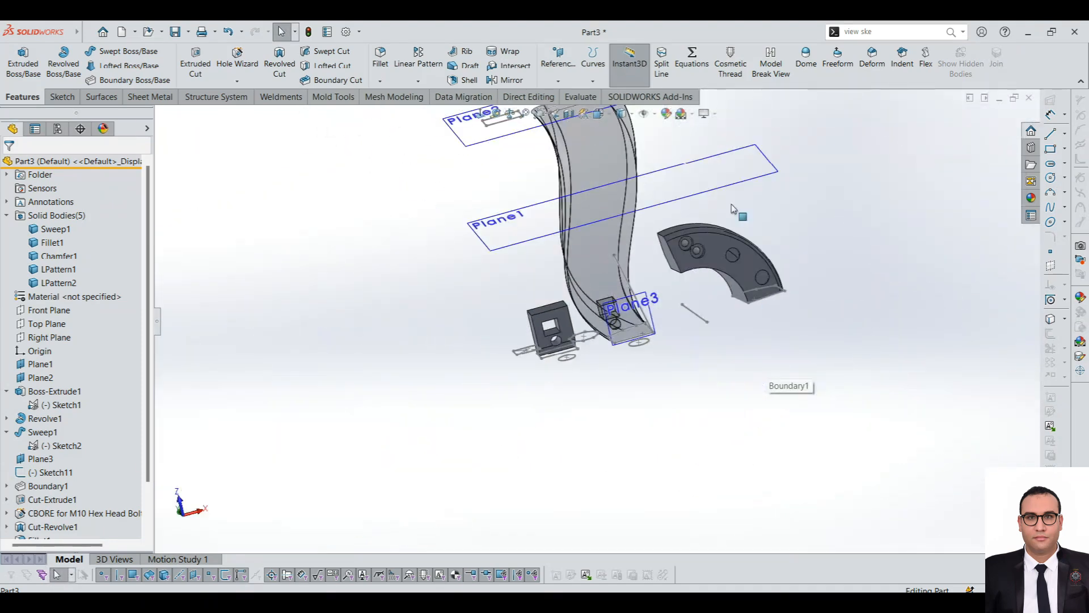
{"action": "scroll", "coordinate": [701, 155], "scroll_direction": "down", "scroll_amount": 2}
{"action": "scroll", "coordinate": [587, 298], "scroll_direction": "up", "scroll_amount": 1}
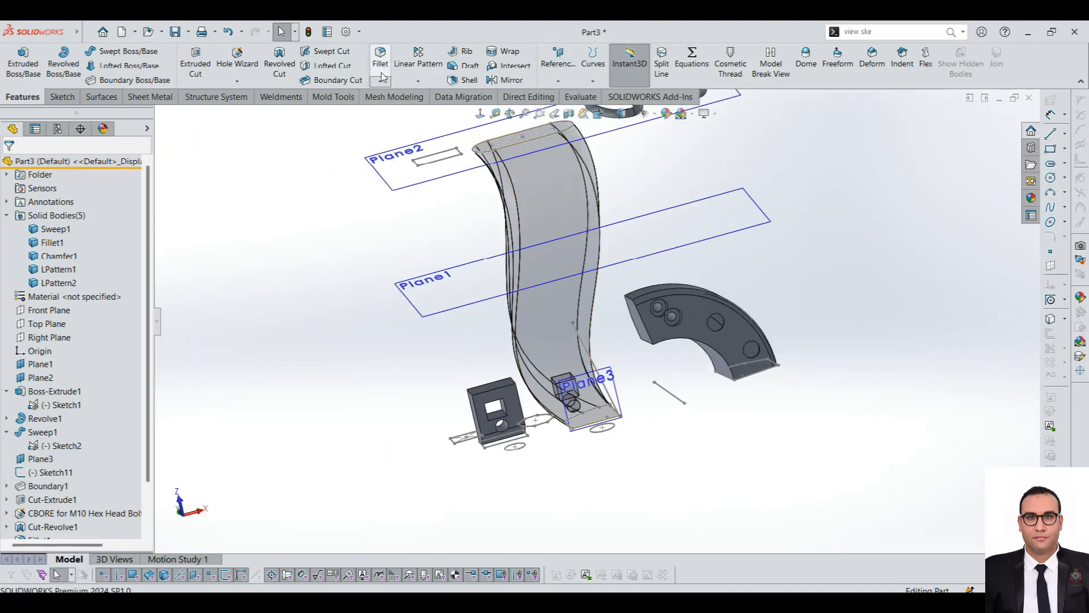
Start a circular pattern of the arc-shaped body with holes, using the separate sketch line as the axis.
{"action": "left_click", "coordinate": [418, 82]}
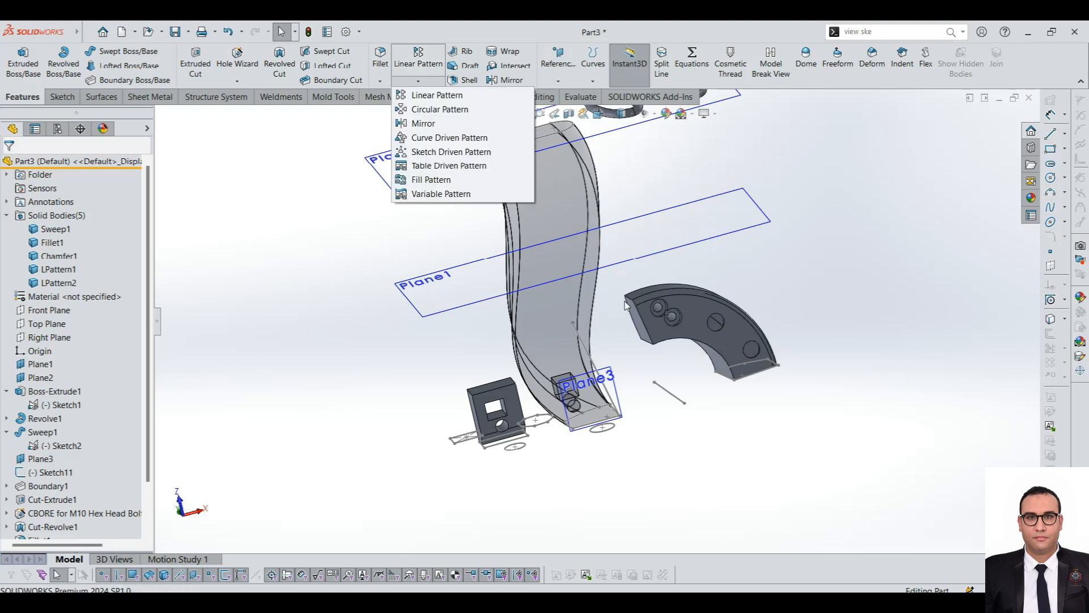
{"action": "left_click", "coordinate": [440, 109]}
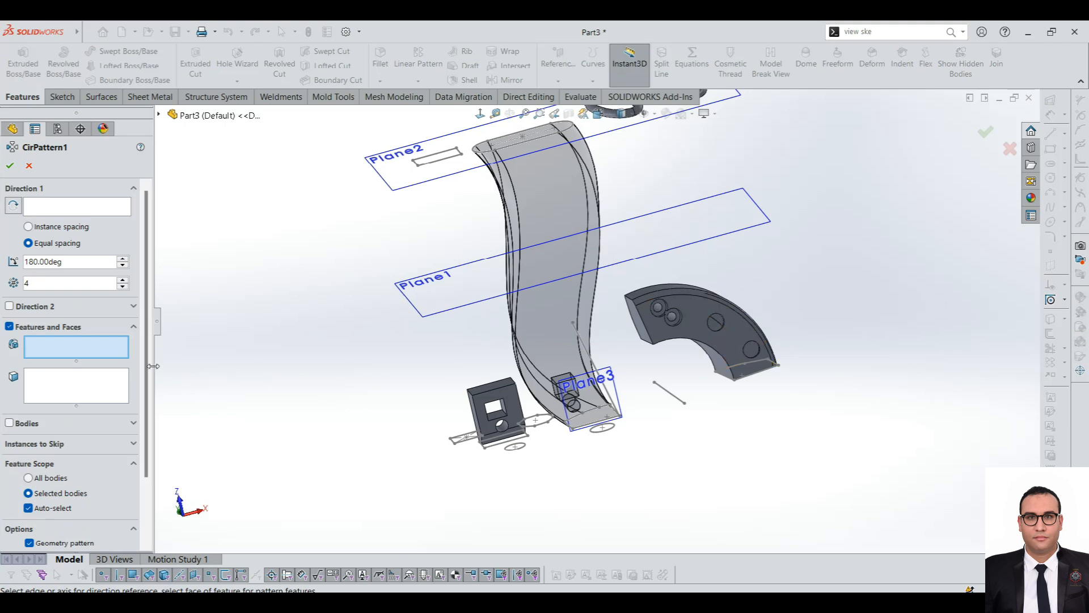
{"action": "scroll", "coordinate": [847, 389], "scroll_direction": "down", "scroll_amount": 2}
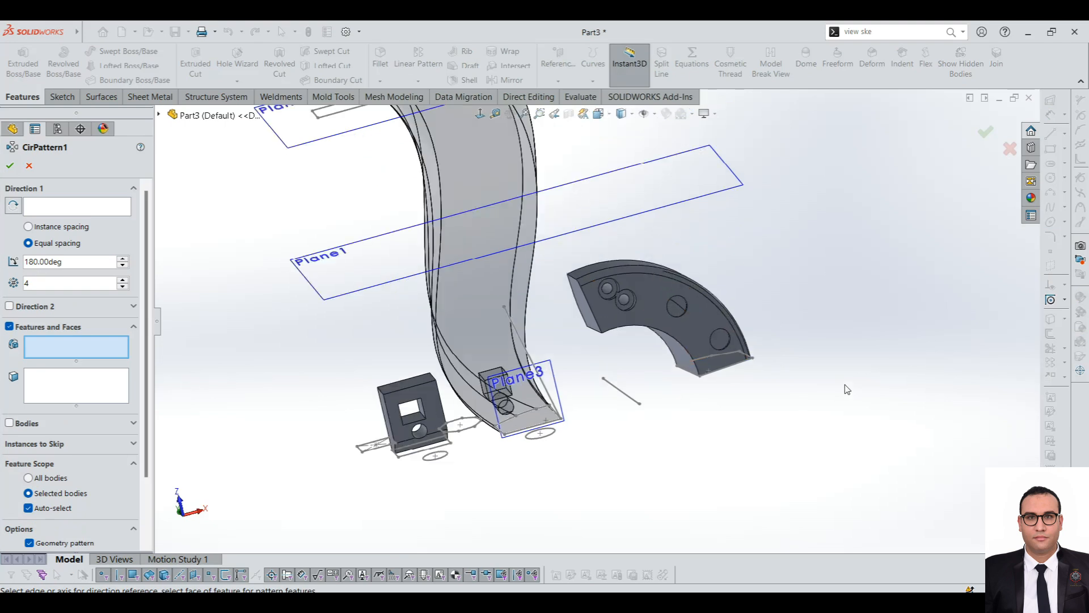
{"action": "left_click", "coordinate": [23, 425]}
{"action": "left_click", "coordinate": [704, 335]}
{"action": "left_click", "coordinate": [64, 210]}
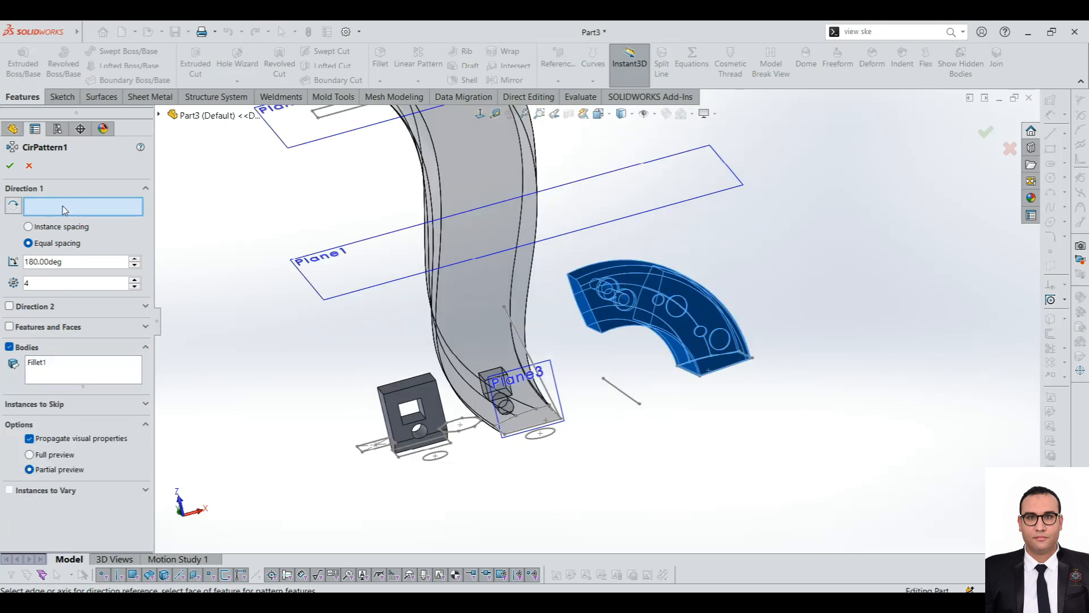
{"action": "left_click", "coordinate": [622, 395]}
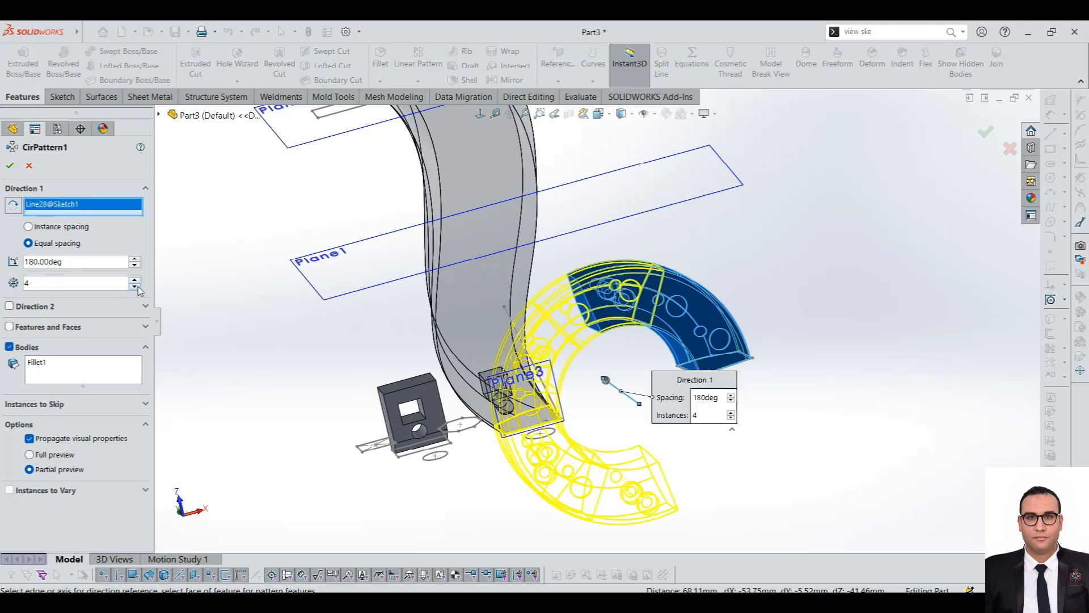
Set the circular pattern to 2 equally spaced instances over 180 degrees.
{"action": "left_click", "coordinate": [137, 287]}
{"action": "left_click", "coordinate": [136, 287]}
{"action": "left_click", "coordinate": [134, 266]}
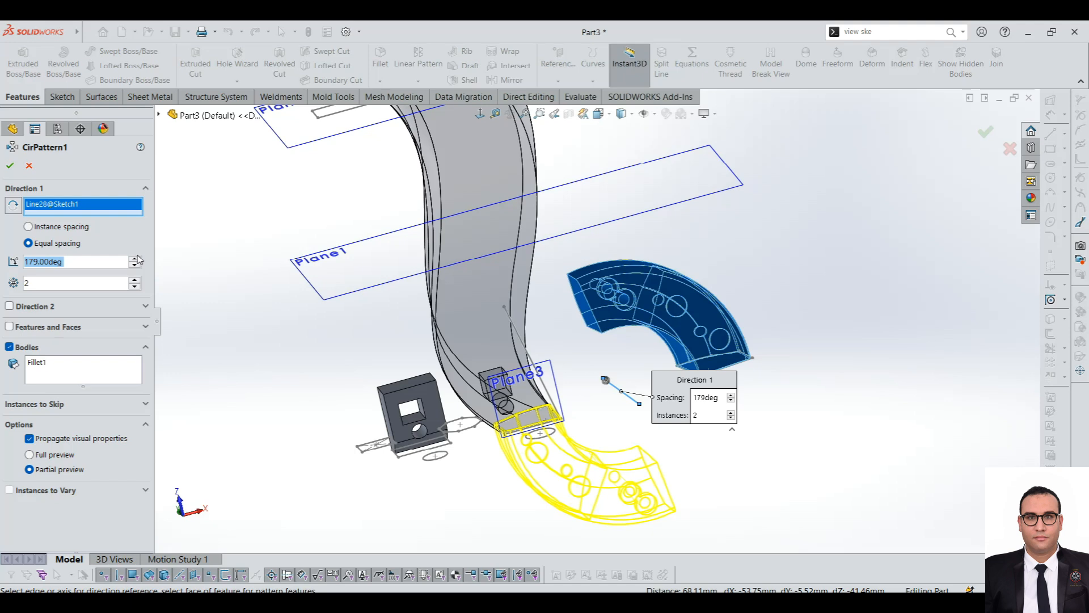
{"action": "left_click", "coordinate": [134, 259]}
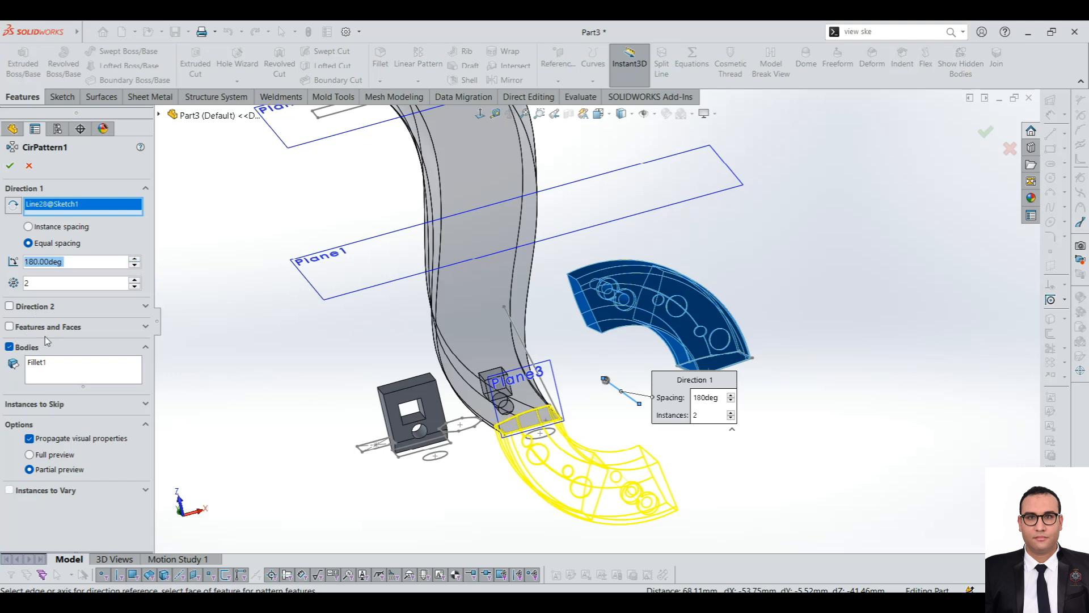
Switch the circular pattern to features and faces, and discard the pattern.
{"action": "left_click", "coordinate": [9, 328]}
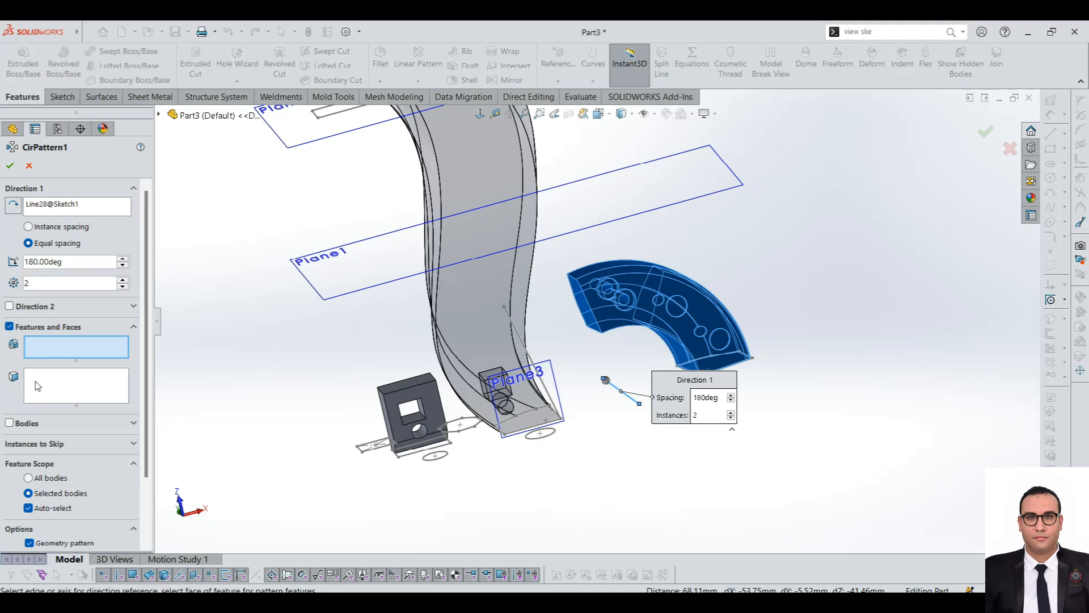
{"action": "scroll", "coordinate": [37, 386], "scroll_direction": "down", "scroll_amount": 3}
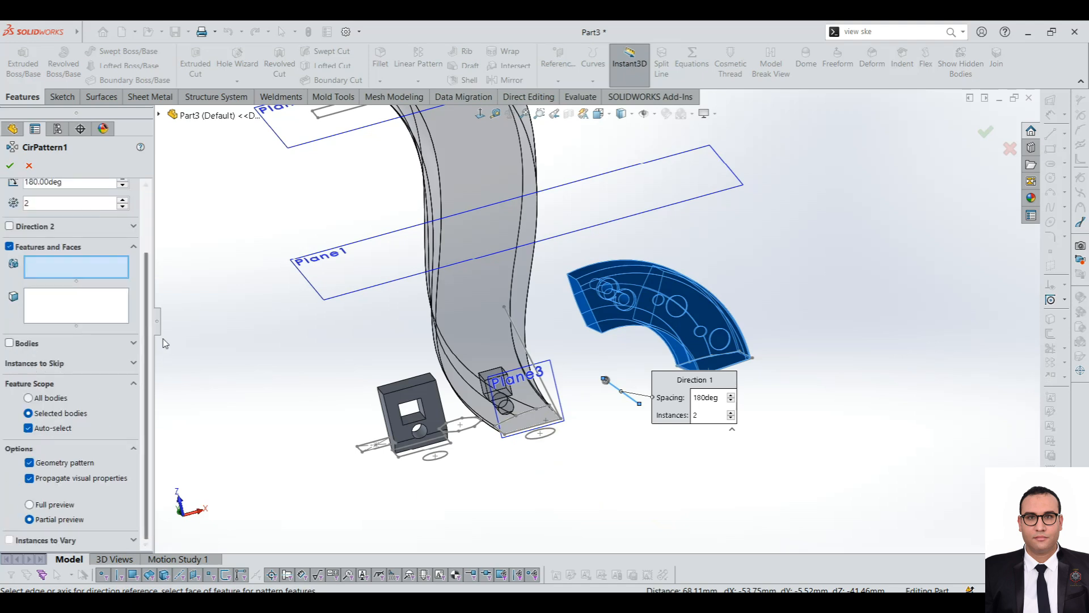
{"action": "left_click", "coordinate": [29, 165]}
Set up a mirror of the arc-shaped body with holes about Plane1, without merging solids, and inspect its preview.
{"action": "left_click", "coordinate": [418, 81]}
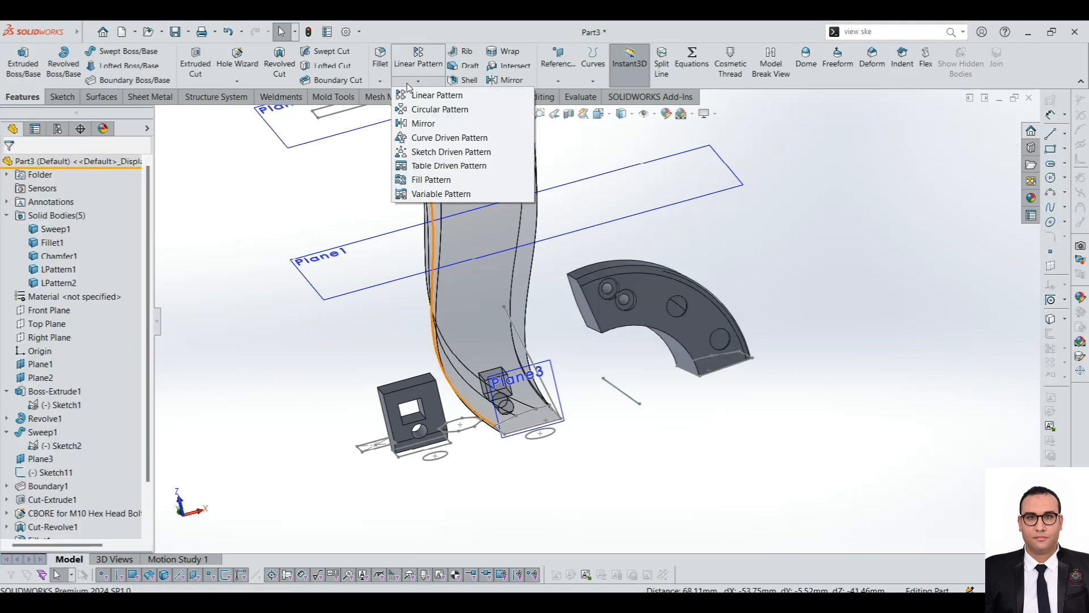
{"action": "left_click", "coordinate": [423, 123]}
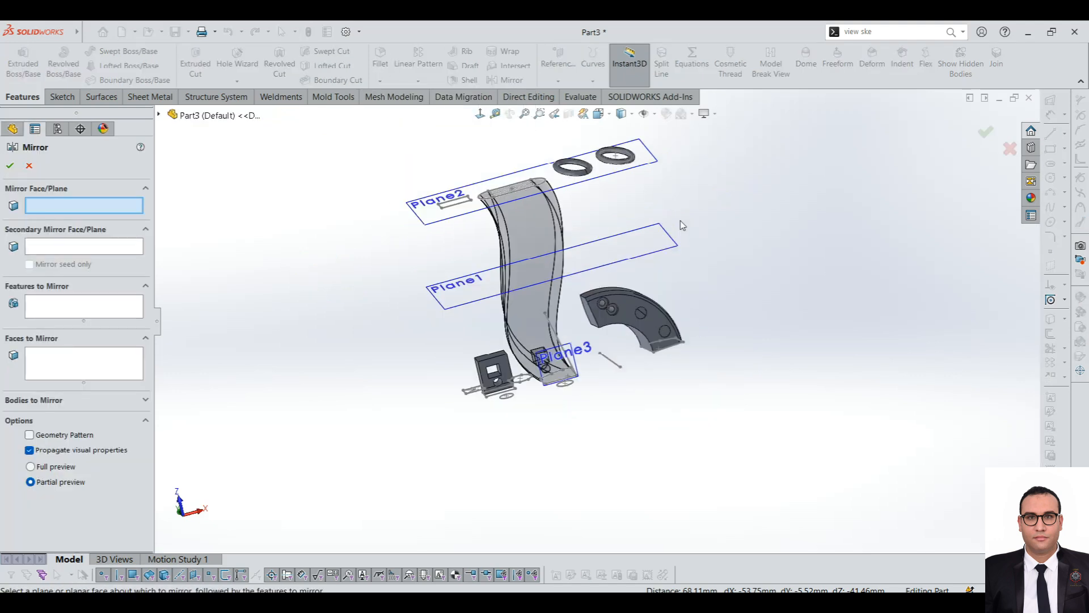
{"action": "left_click", "coordinate": [628, 291]}
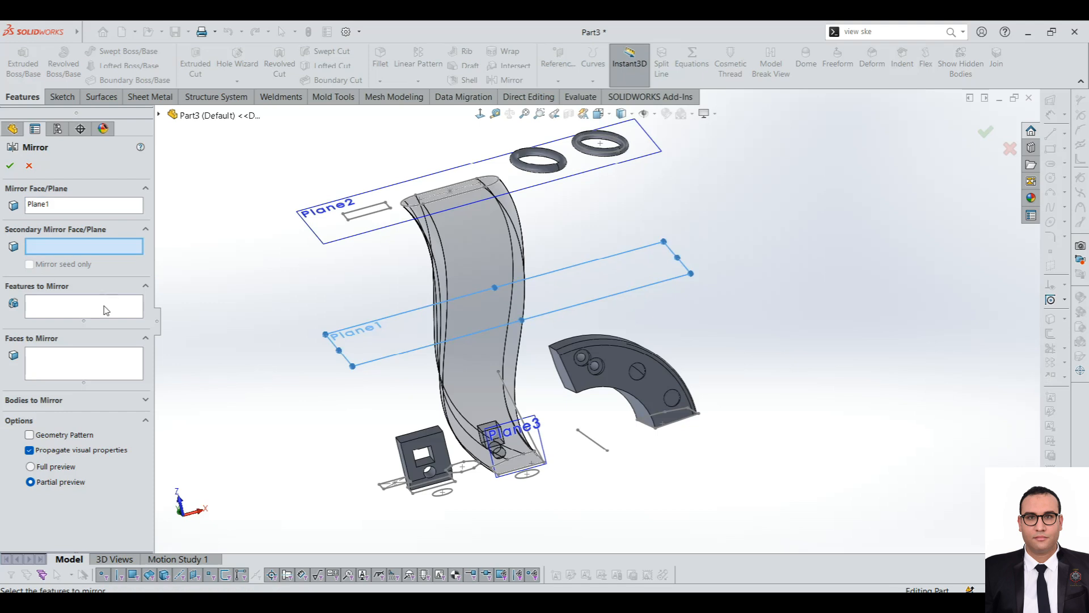
{"action": "left_click", "coordinate": [41, 400]}
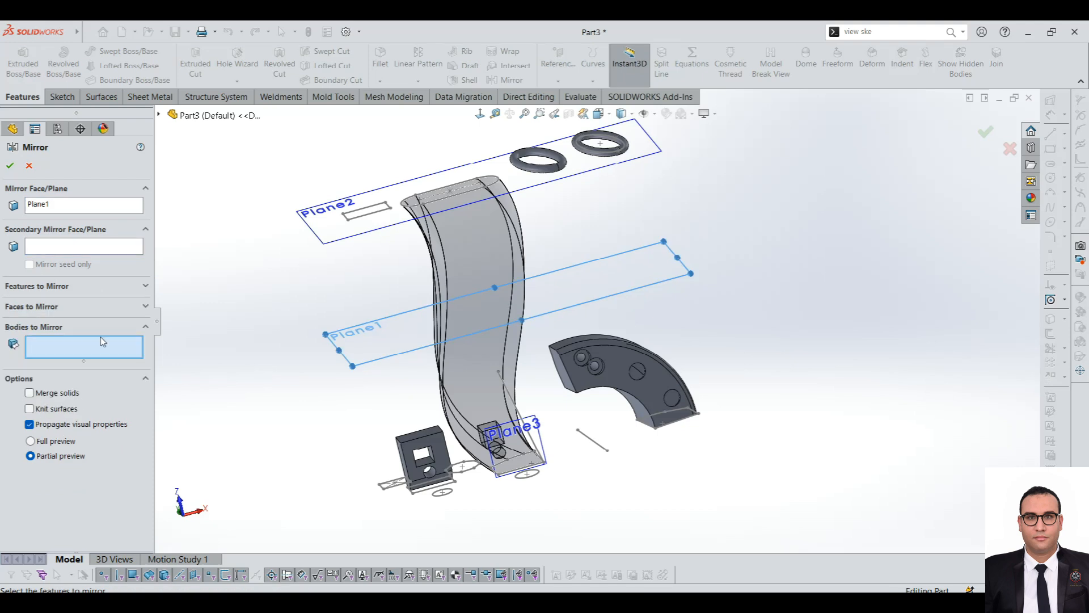
{"action": "left_click", "coordinate": [615, 363]}
{"action": "scroll", "coordinate": [562, 318], "scroll_direction": "up", "scroll_amount": 2}
{"action": "scroll", "coordinate": [635, 282], "scroll_direction": "down", "scroll_amount": 3}
{"action": "middle_click_drag", "start_coordinate": [635, 282], "coordinate": [670, 295]}
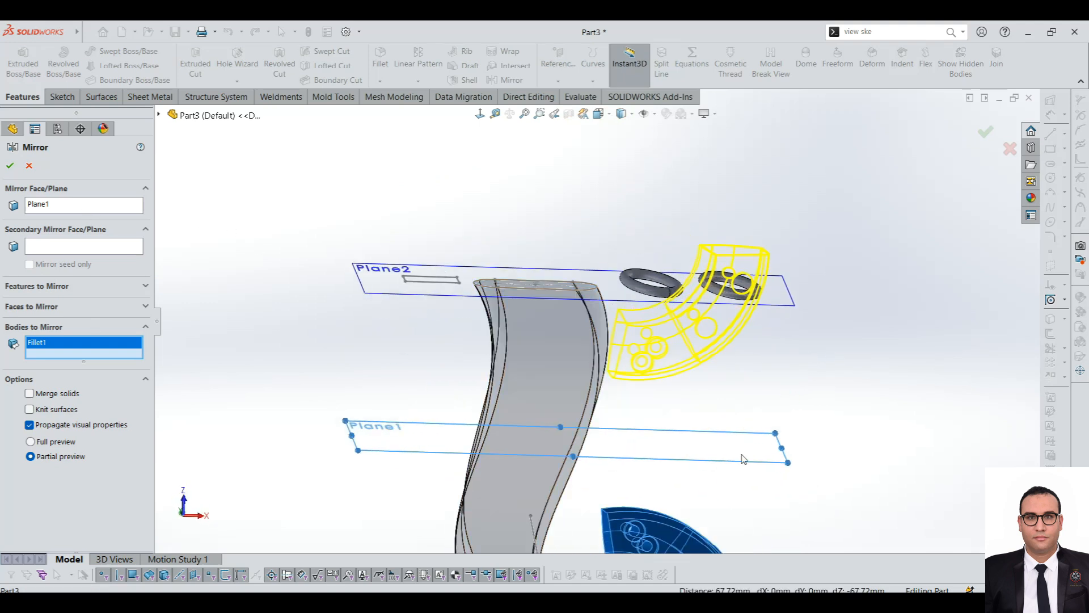
{"action": "scroll", "coordinate": [743, 459], "scroll_direction": "up", "scroll_amount": 3}
Change the mirror plane to Plane2, replace the arc-shaped body with the tall curved body, and create the mirror.
{"action": "right_click", "coordinate": [68, 206]}
{"action": "left_click", "coordinate": [105, 209]}
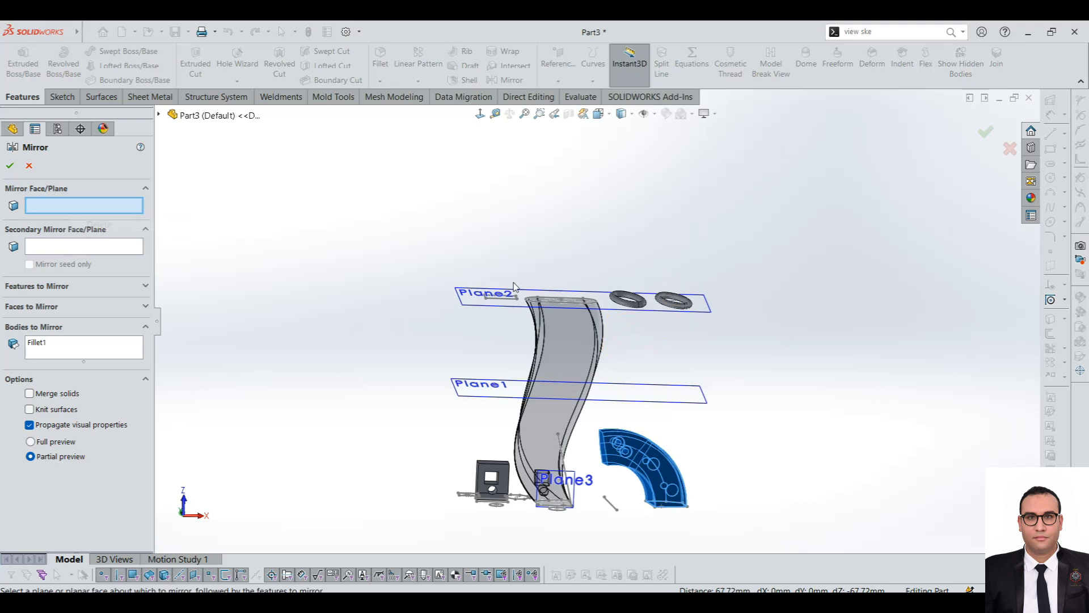
{"action": "left_click", "coordinate": [504, 296]}
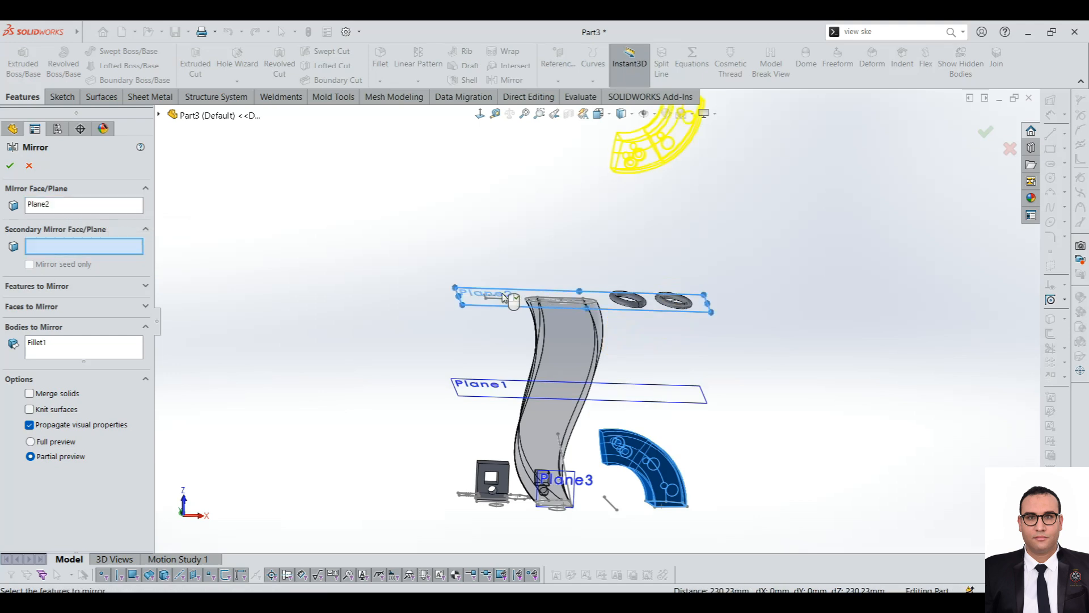
{"action": "right_click", "coordinate": [52, 347]}
{"action": "left_click", "coordinate": [79, 372]}
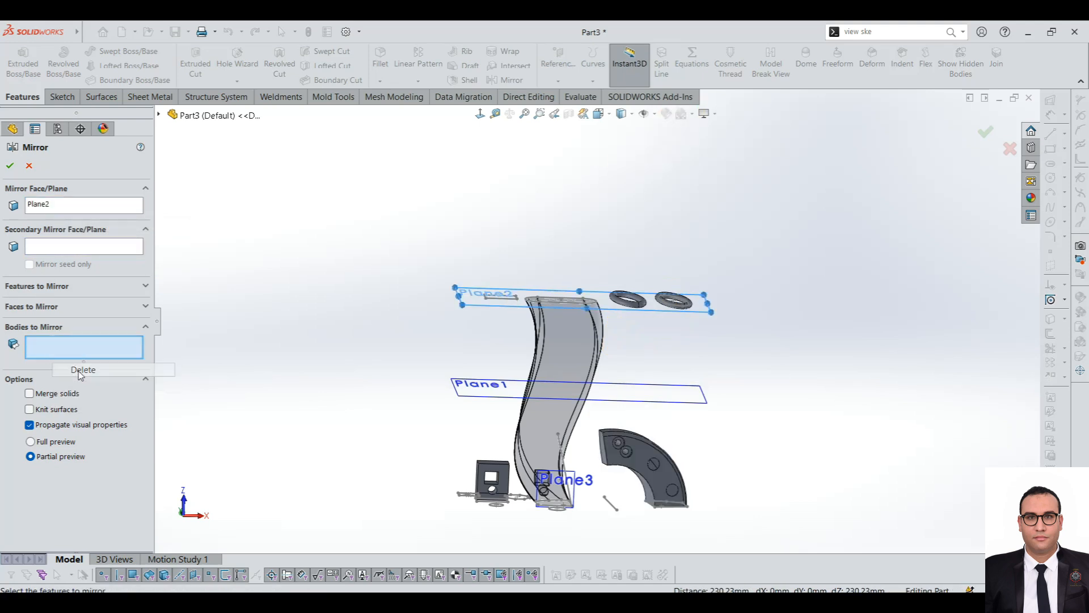
{"action": "left_click", "coordinate": [558, 353]}
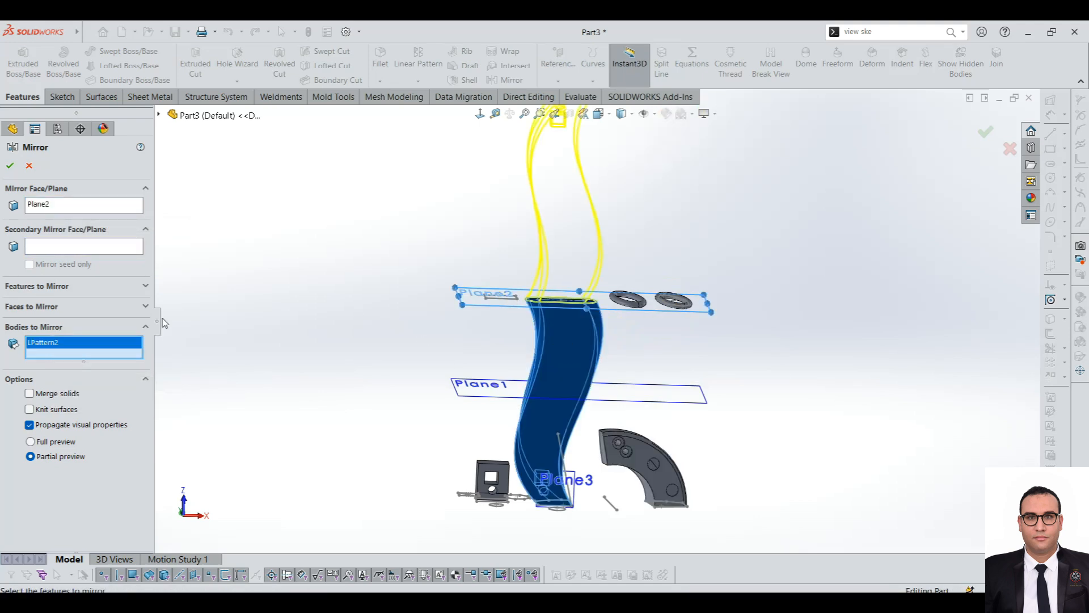
{"action": "left_click", "coordinate": [10, 166]}
{"action": "scroll", "coordinate": [617, 355], "scroll_direction": "up", "scroll_amount": 3}
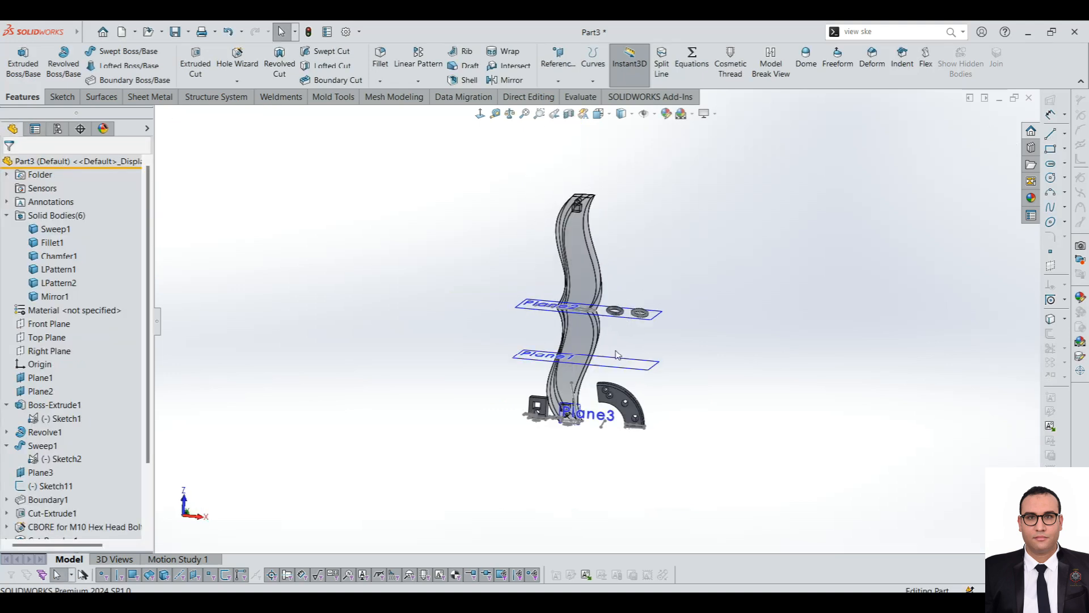
{"action": "scroll", "coordinate": [627, 285], "scroll_direction": "down", "scroll_amount": 3}
{"action": "middle_click_drag", "start_coordinate": [629, 284], "coordinate": [568, 352]}
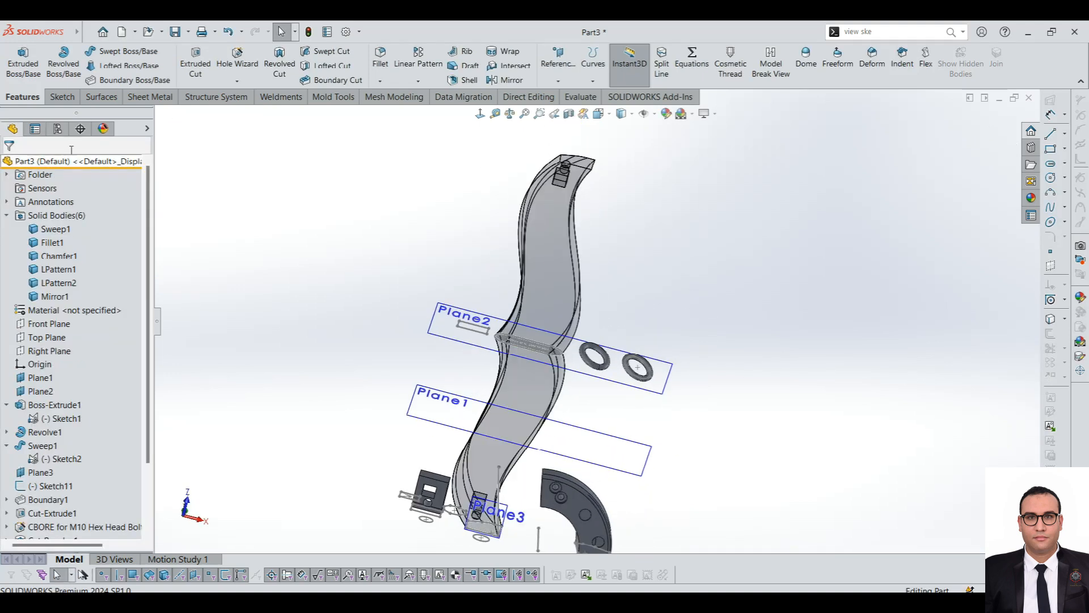
Turn off the transparency of the original curved body below Plane2.
{"action": "right_click", "coordinate": [54, 296]}
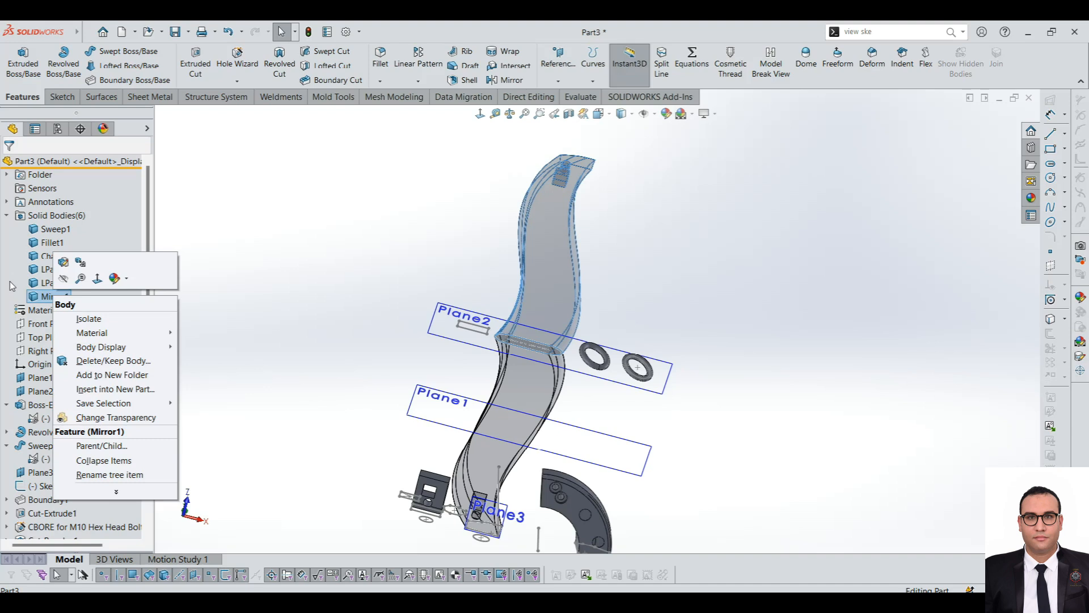
{"action": "right_click", "coordinate": [41, 283]}
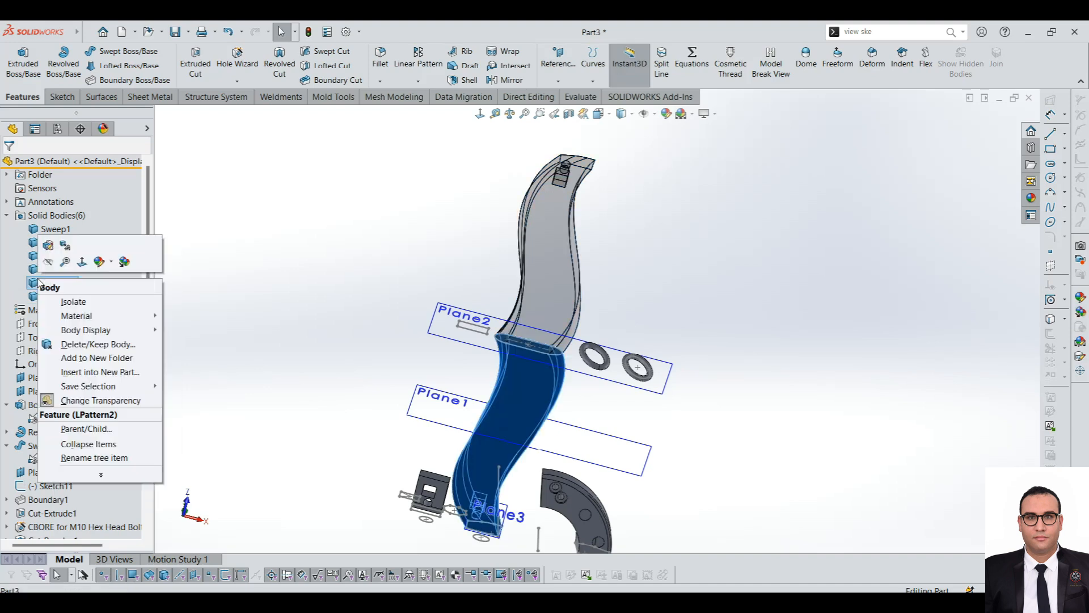
{"action": "left_click", "coordinate": [91, 401]}
Try to turn off the transparency of the mirrored curved body above Plane2.
{"action": "right_click", "coordinate": [57, 296]}
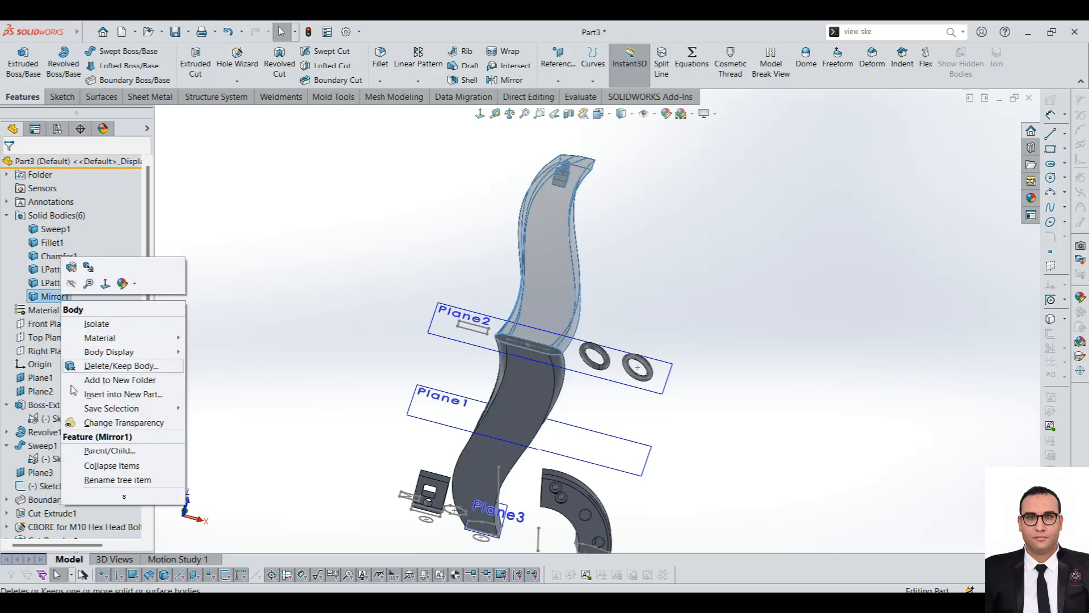
{"action": "left_click", "coordinate": [99, 423]}
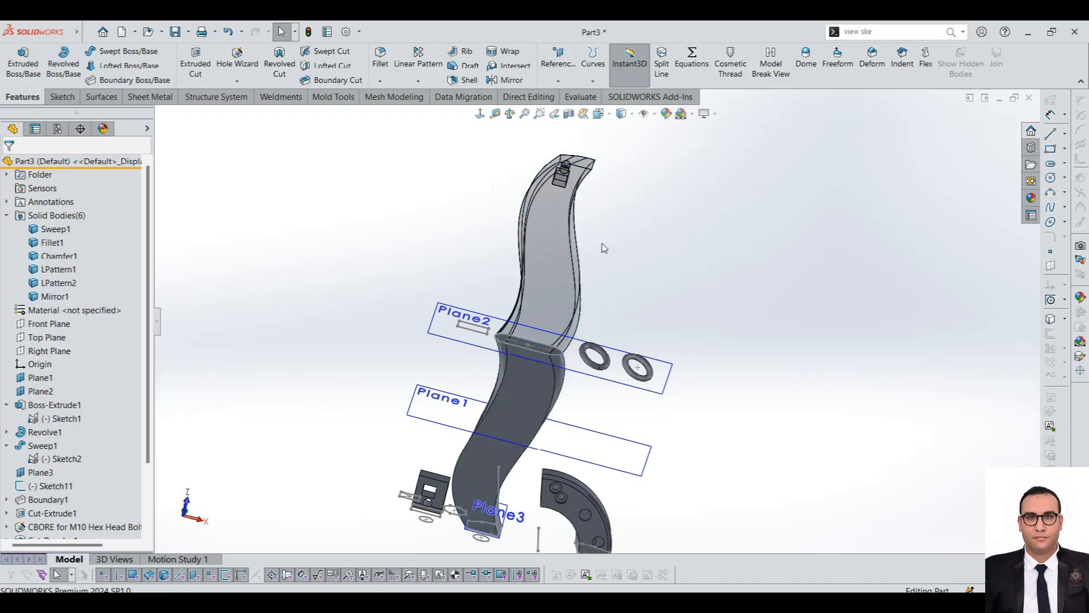
{"action": "right_click", "coordinate": [538, 245]}
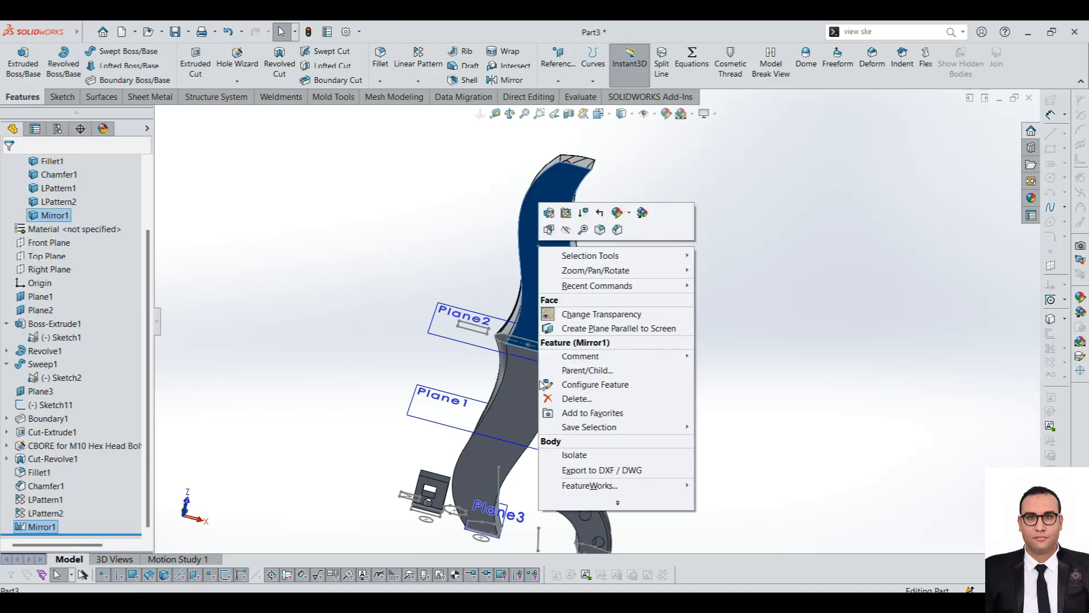
{"action": "left_click", "coordinate": [579, 315]}
{"action": "right_click", "coordinate": [550, 248]}
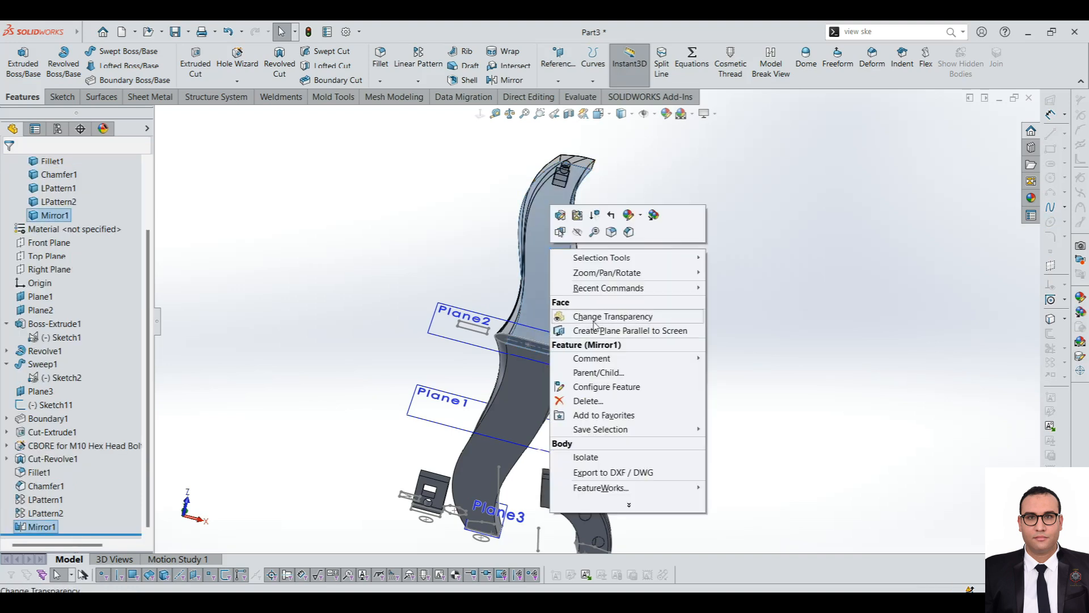
{"action": "left_click", "coordinate": [594, 325]}
Delete the mirror feature of the tall curved body.
{"action": "left_click", "coordinate": [48, 527]}
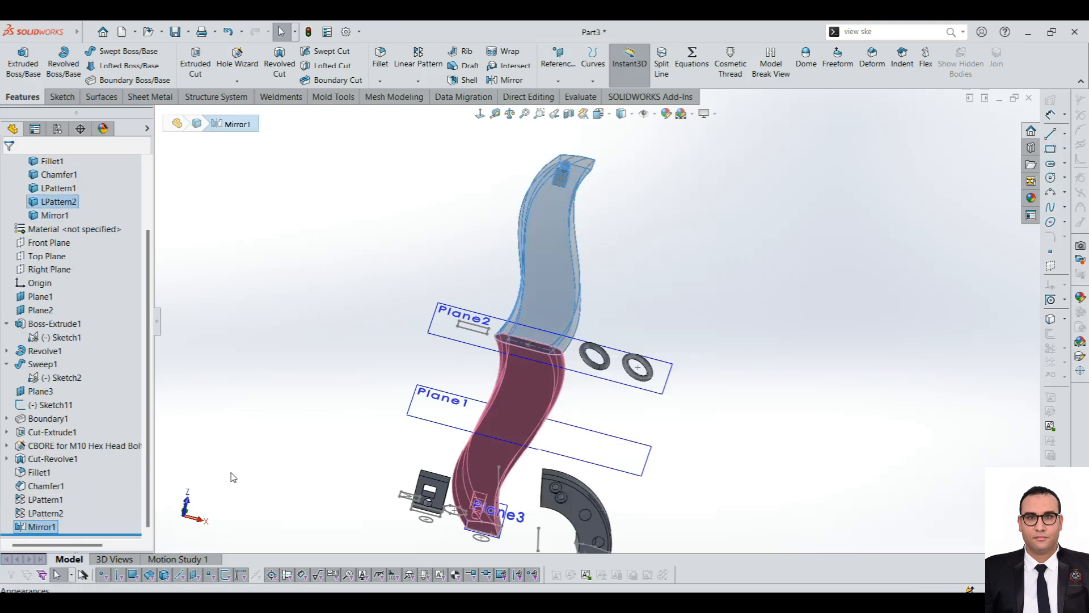
{"action": "left_click", "coordinate": [56, 518]}
{"action": "left_click", "coordinate": [41, 527]}
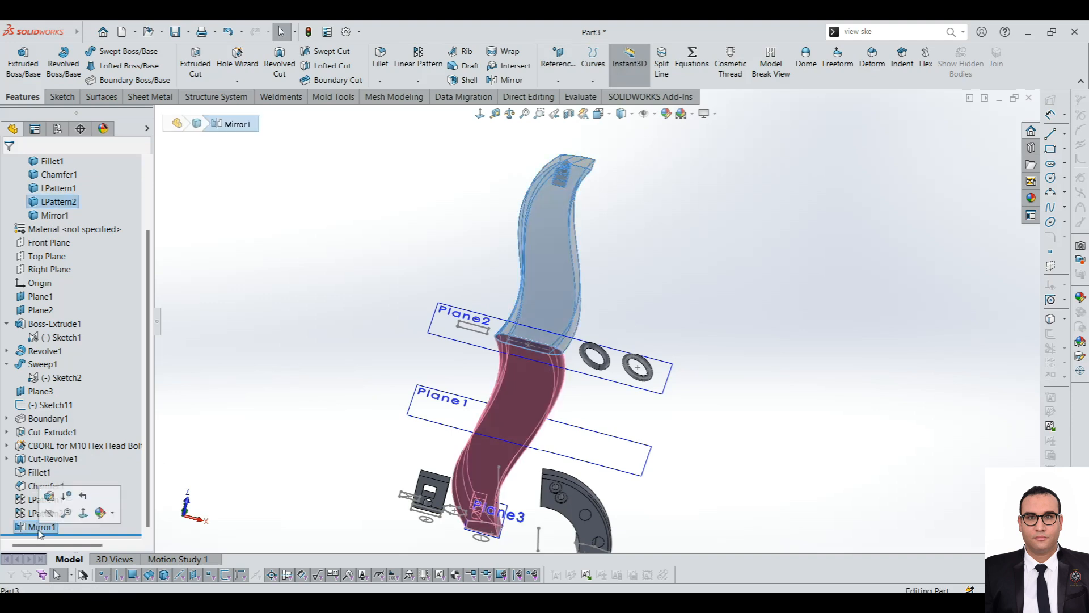
{"action": "key", "text": "Delete"}
{"action": "key", "text": "Return"}
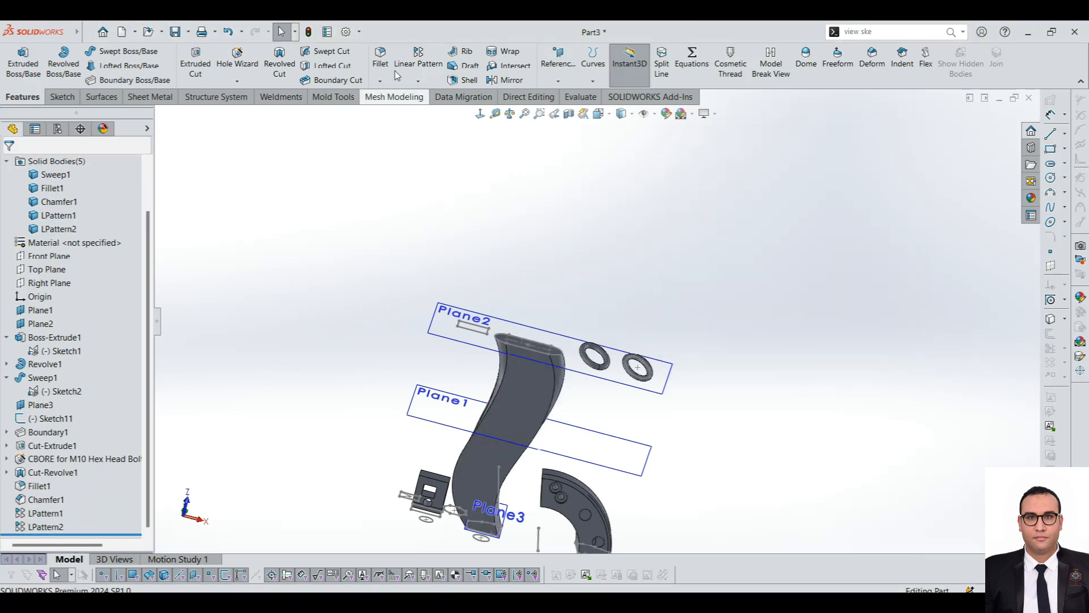
Mirror the opaque tall curved body about Plane2 as a separate body, without merging solids.
{"action": "left_click", "coordinate": [508, 80]}
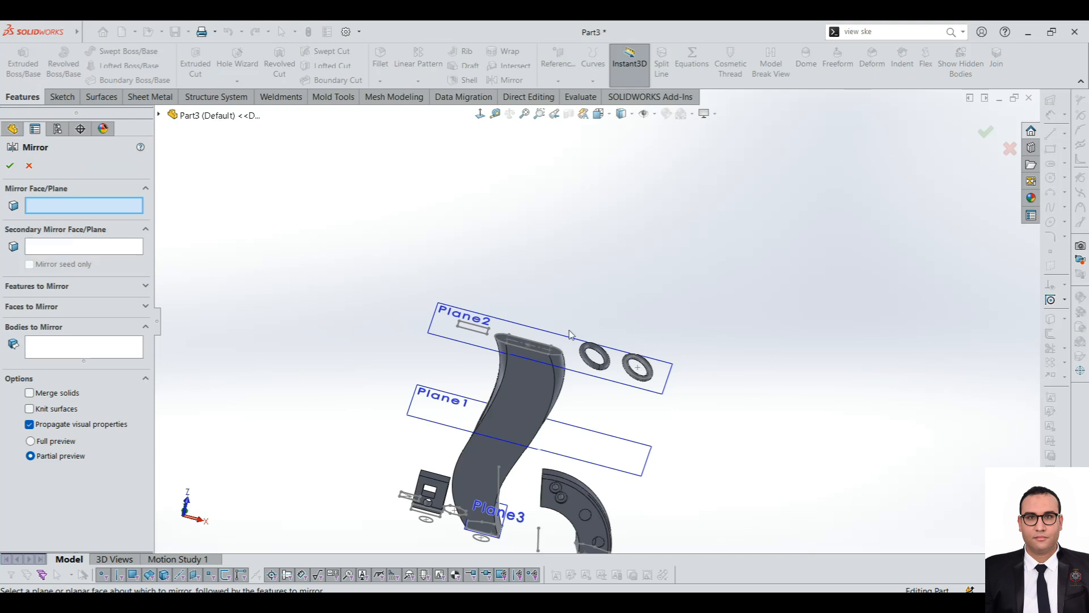
{"action": "left_click", "coordinate": [535, 340]}
{"action": "left_click", "coordinate": [58, 352]}
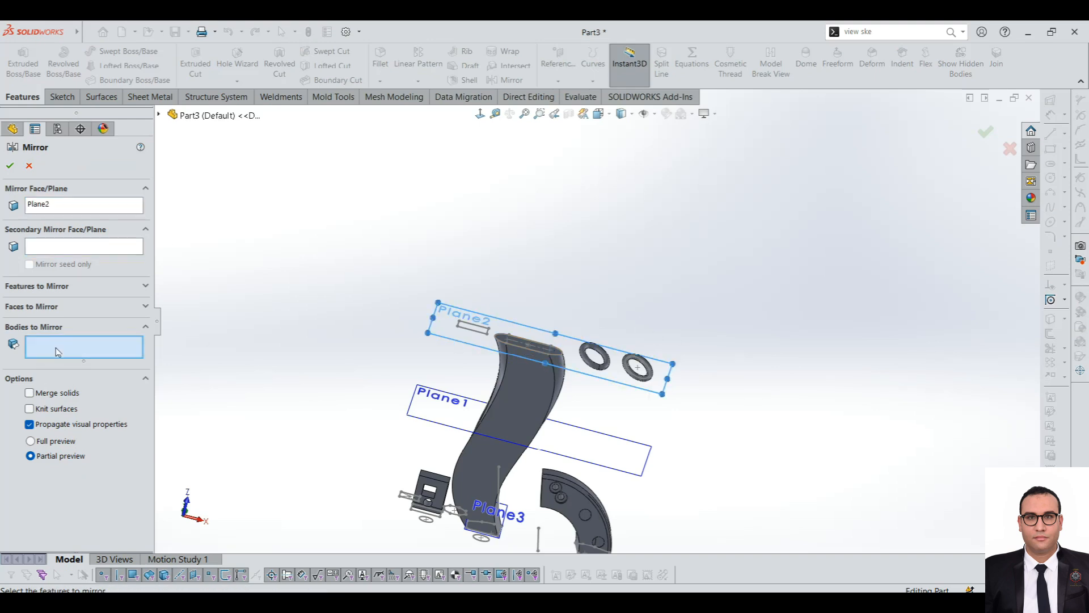
{"action": "left_click", "coordinate": [517, 388]}
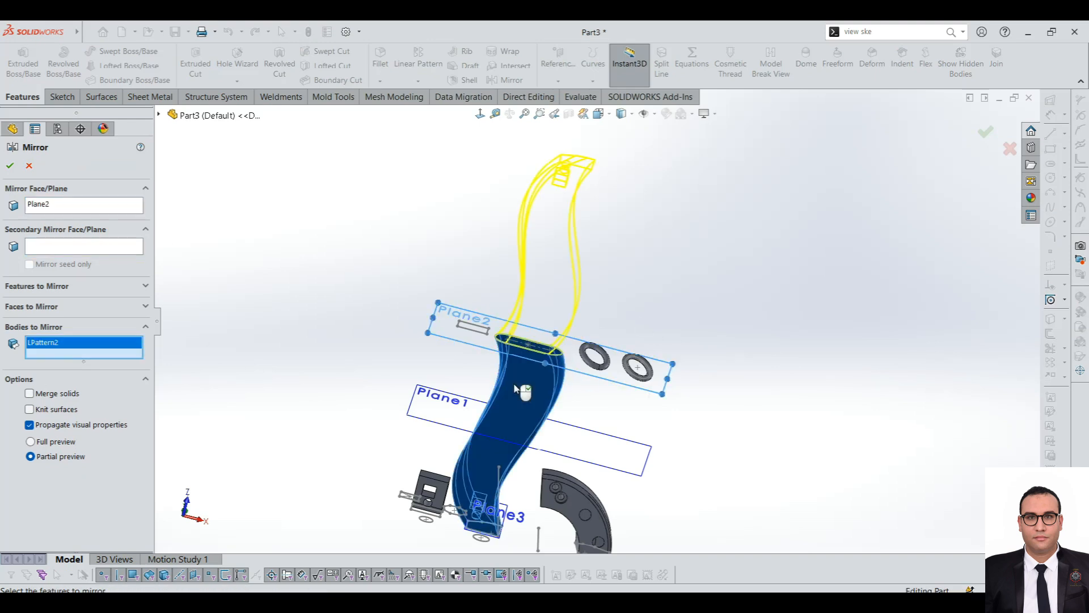
{"action": "left_click", "coordinate": [10, 166]}
{"action": "middle_click_drag", "start_coordinate": [369, 363], "coordinate": [556, 409]}
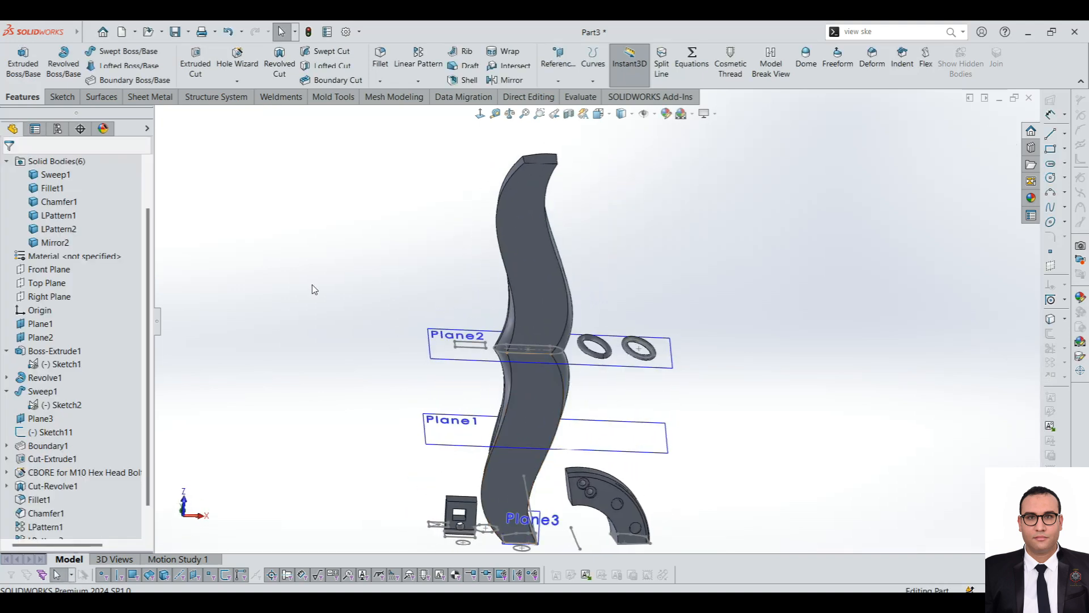
Edit the mirror of the tall curved body to merge solids, and highlight the merged body in the solid bodies list.
{"action": "left_click", "coordinate": [55, 243]}
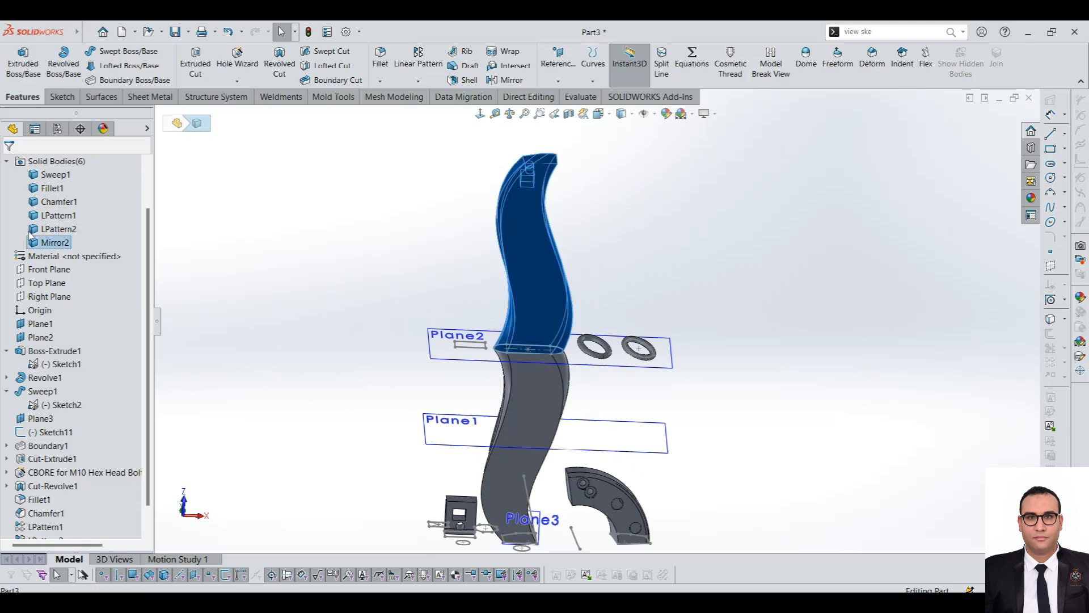
{"action": "left_click", "coordinate": [47, 230]}
{"action": "left_click", "coordinate": [55, 242]}
{"action": "scroll", "coordinate": [42, 505], "scroll_direction": "down", "scroll_amount": 1}
{"action": "left_click", "coordinate": [42, 526]}
{"action": "left_click", "coordinate": [60, 494]}
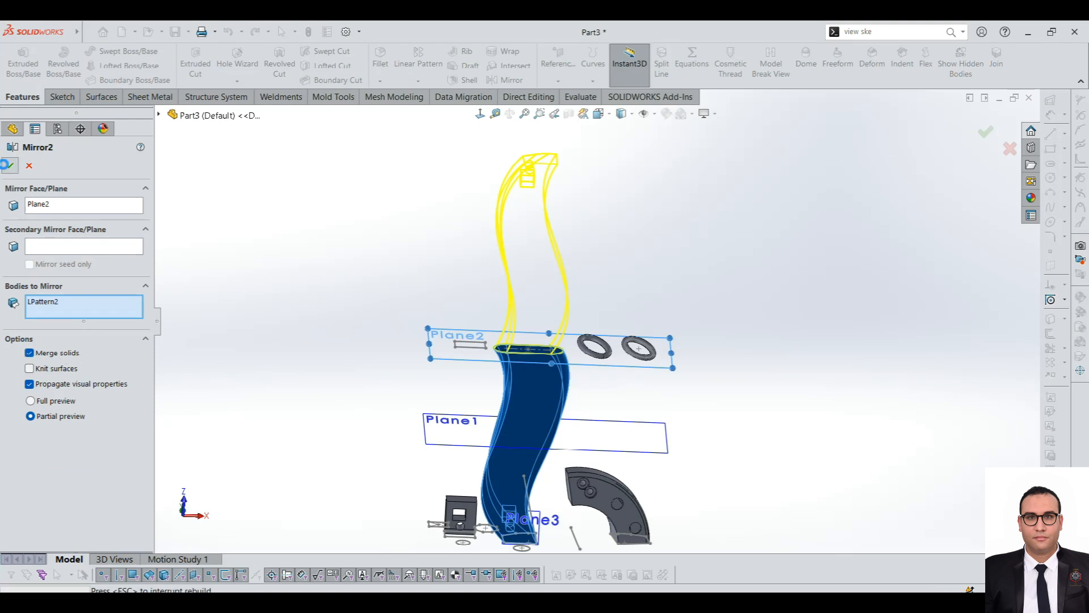
{"action": "left_click", "coordinate": [10, 166]}
{"action": "left_click", "coordinate": [52, 215]}
{"action": "scroll", "coordinate": [467, 303], "scroll_direction": "up", "scroll_amount": 2}
{"action": "middle_click_drag", "start_coordinate": [467, 303], "coordinate": [657, 316]}
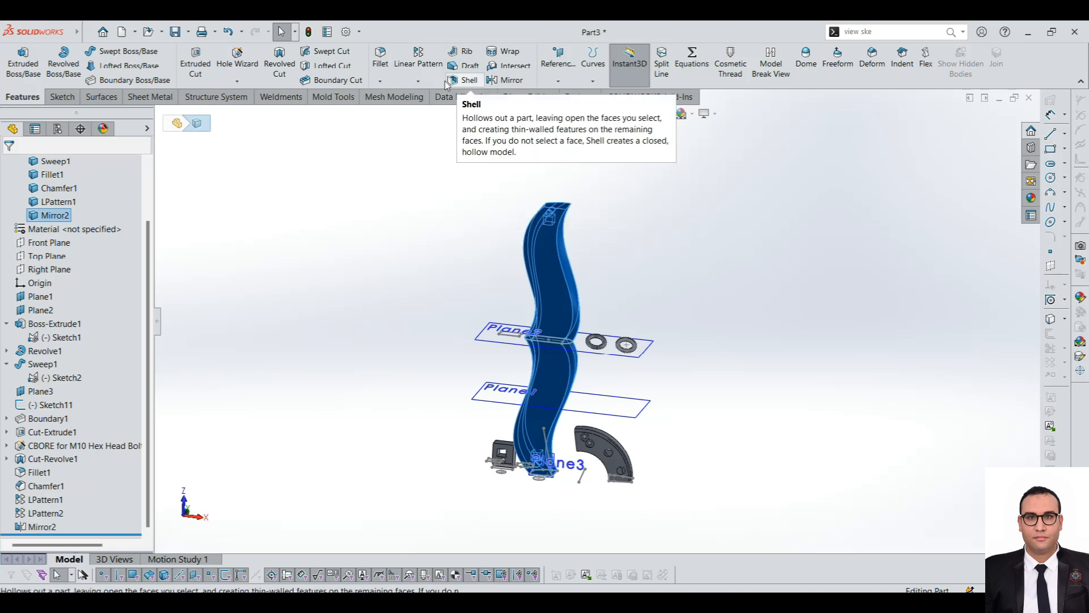
{"action": "left_click", "coordinate": [420, 82]}
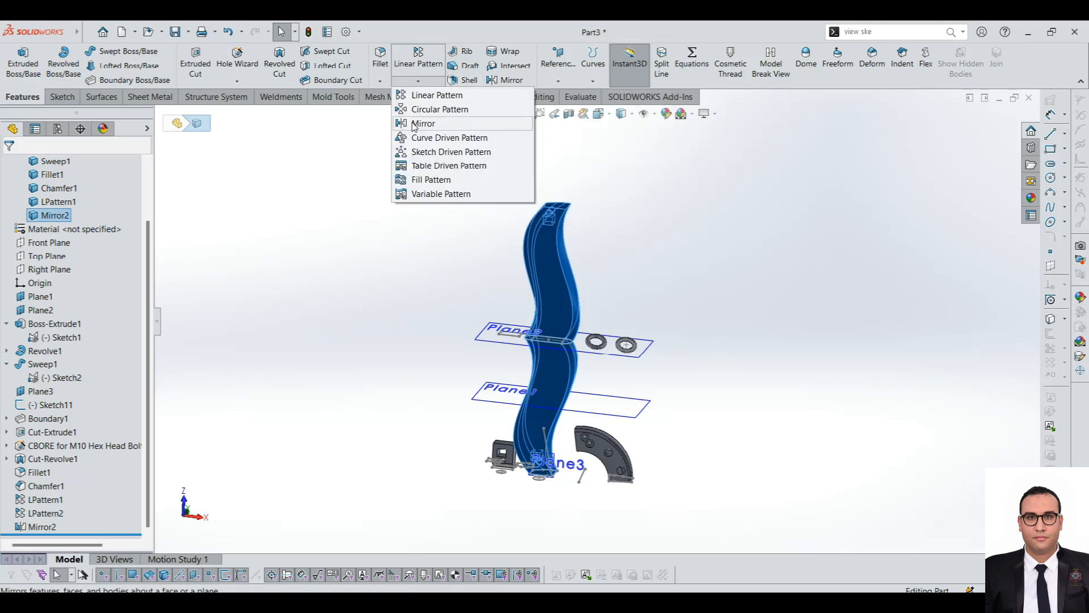
{"action": "left_click", "coordinate": [436, 81]}
{"action": "left_click", "coordinate": [420, 84]}
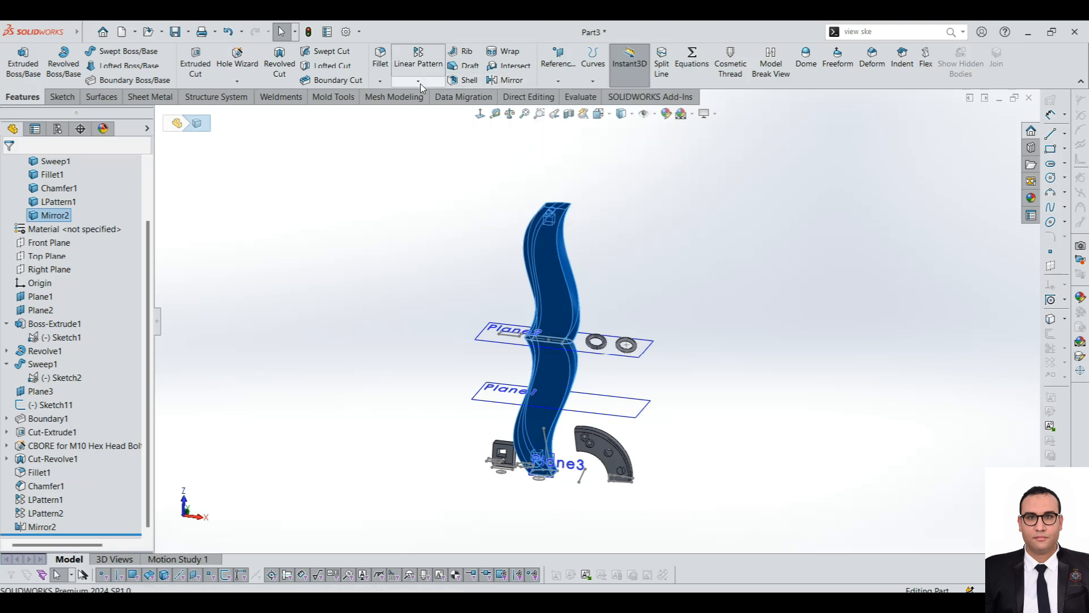
{"action": "left_click", "coordinate": [420, 84]}
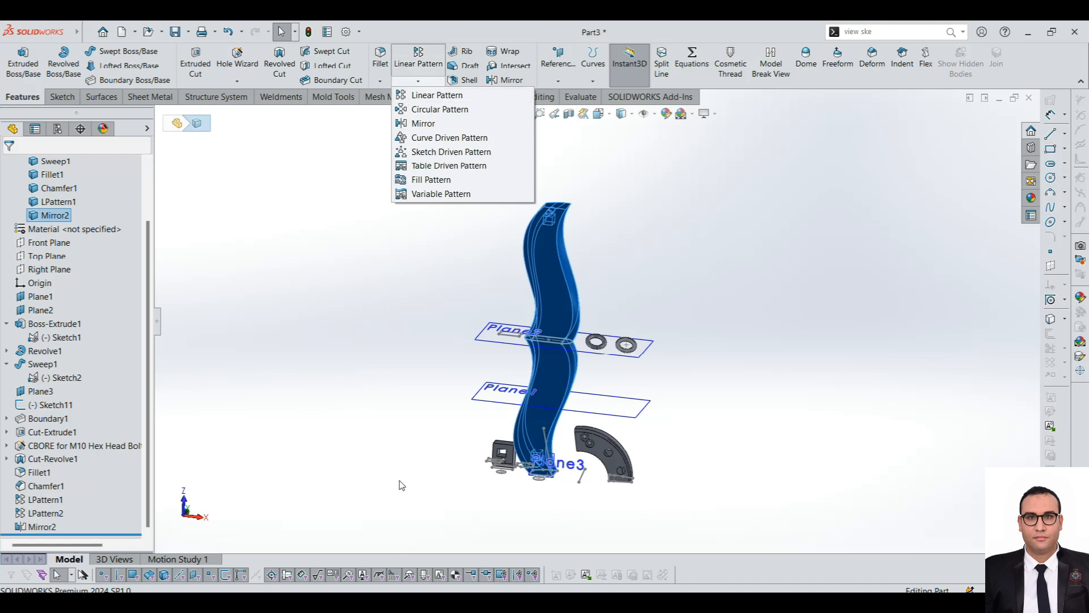
Switch to the web browser and open the tab with the YouTube playlist "SolidWorks detailed tutorial".
{"action": "mouse_move", "coordinate": [883, 544]}
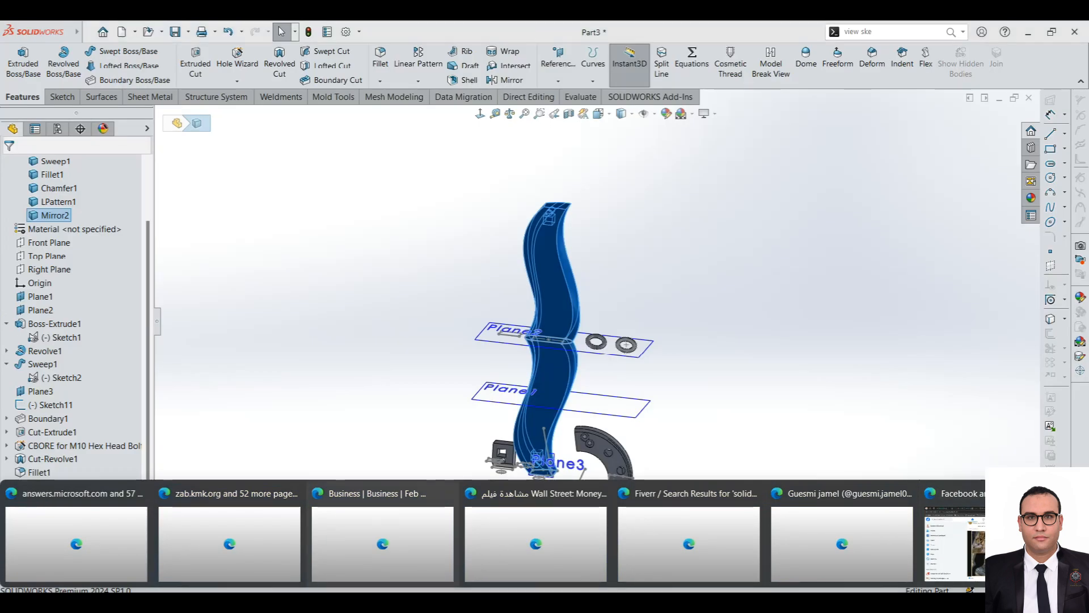
{"action": "left_click", "coordinate": [955, 543]}
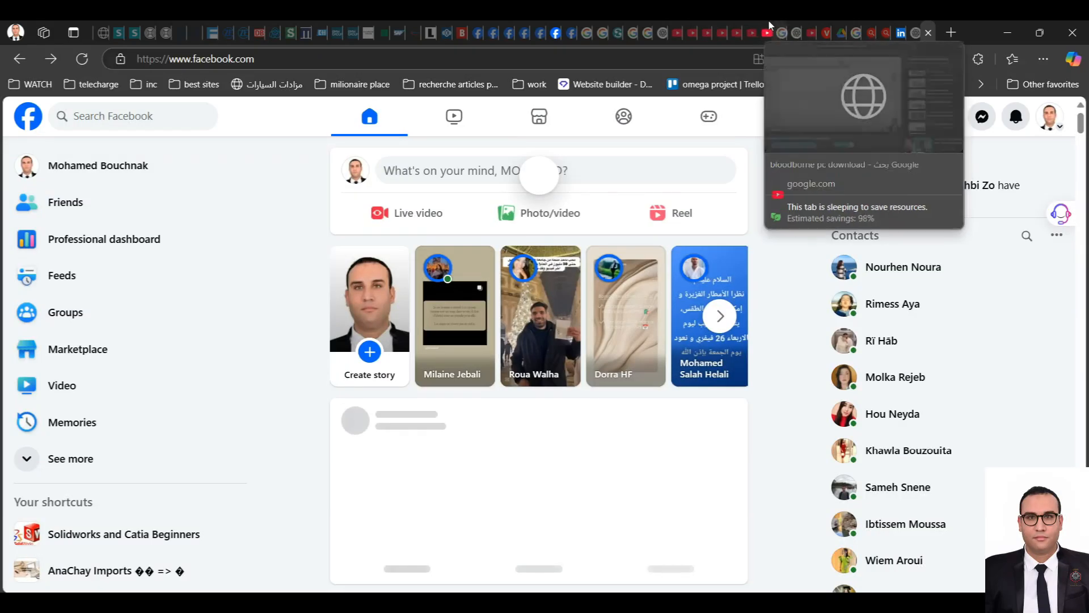
{"action": "left_click", "coordinate": [766, 31]}
{"action": "scroll", "coordinate": [827, 305], "scroll_direction": "up", "scroll_amount": 1}
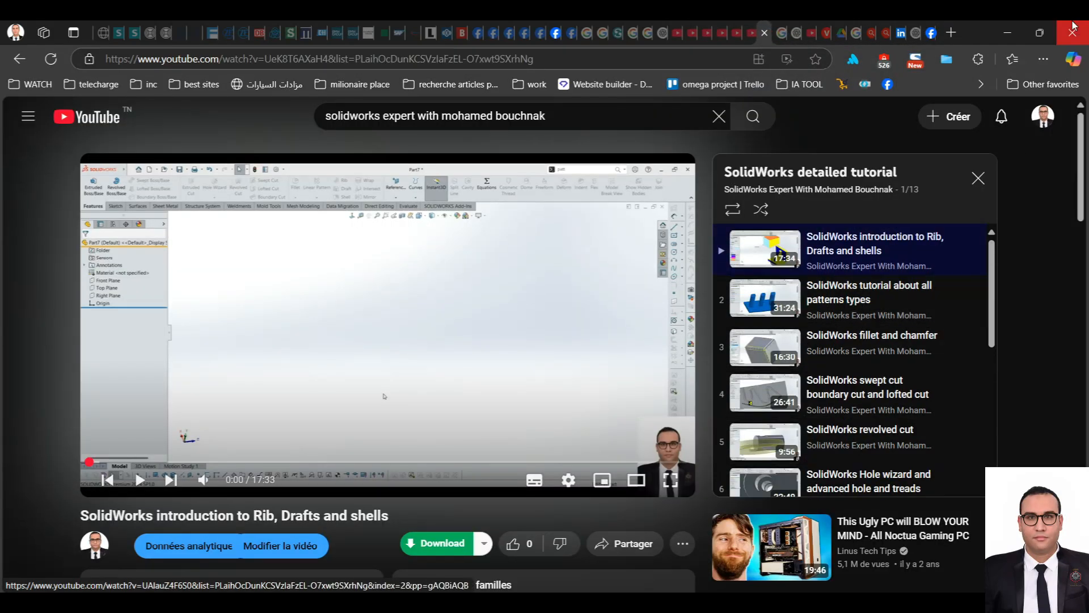
Switch back to the SOLIDWORKS part and examine the merged curved body from several angles.
{"action": "left_click", "coordinate": [1007, 32]}
{"action": "scroll", "coordinate": [610, 364], "scroll_direction": "down", "scroll_amount": 2}
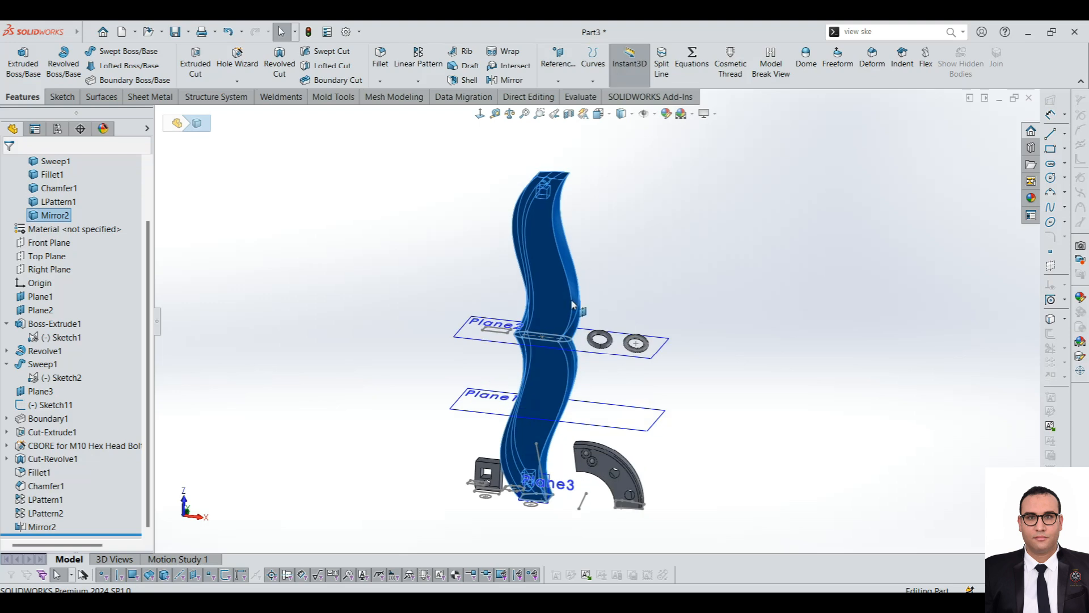
{"action": "middle_click_drag", "start_coordinate": [592, 328], "coordinate": [596, 346]}
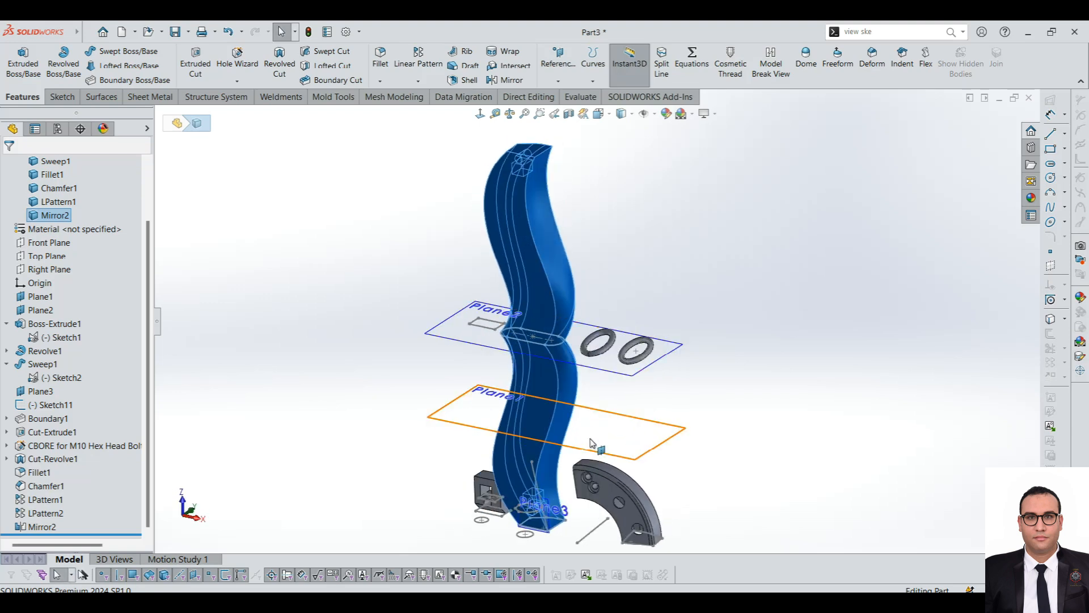
{"action": "middle_click_drag", "start_coordinate": [603, 408], "coordinate": [597, 377]}
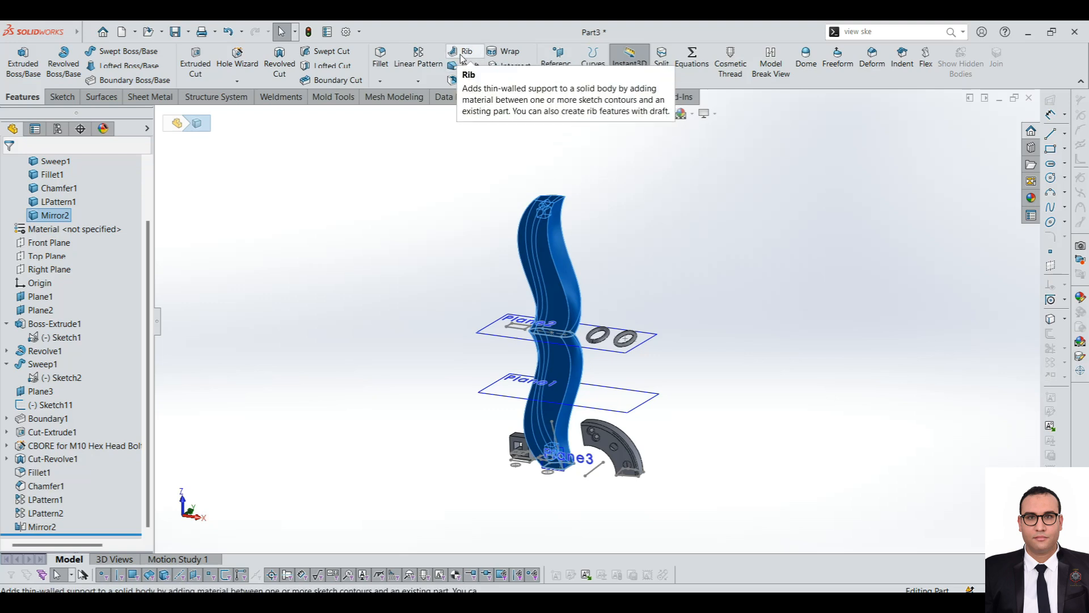
{"action": "scroll", "coordinate": [567, 500], "scroll_direction": "down", "scroll_amount": 1}
{"action": "scroll", "coordinate": [590, 326], "scroll_direction": "up", "scroll_amount": 3}
{"action": "middle_click_drag", "start_coordinate": [567, 386], "coordinate": [426, 409]}
{"action": "scroll", "coordinate": [119, 333], "scroll_direction": "up", "scroll_amount": 2}
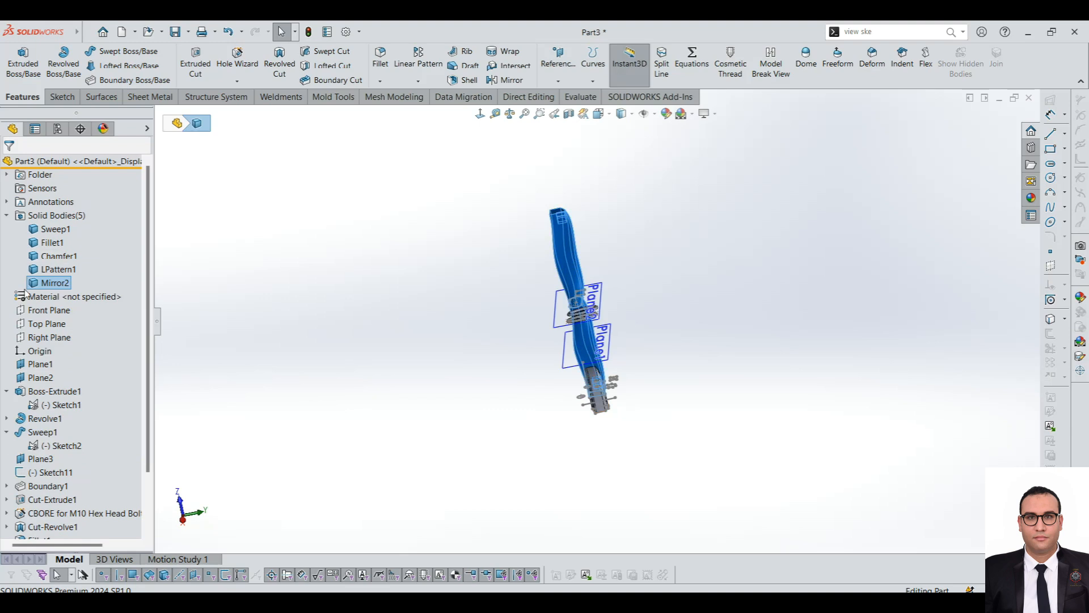
On the Top Plane, sketch an open L profile beside the curved body, with a vertical line about 126 mm long and a horizontal line.
{"action": "left_click", "coordinate": [41, 326]}
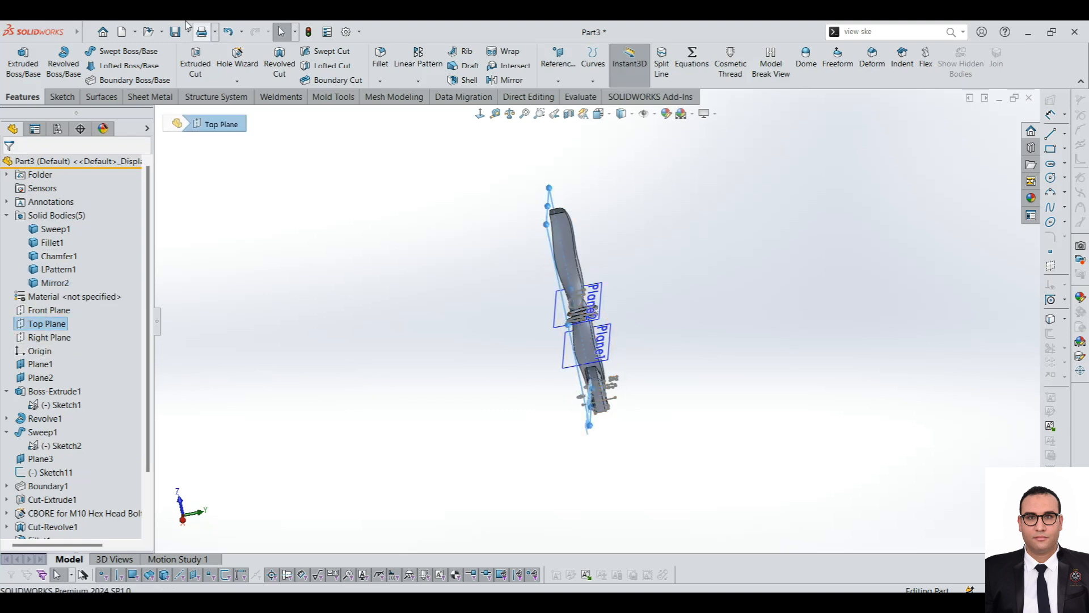
{"action": "left_click", "coordinate": [59, 98]}
{"action": "left_click", "coordinate": [17, 60]}
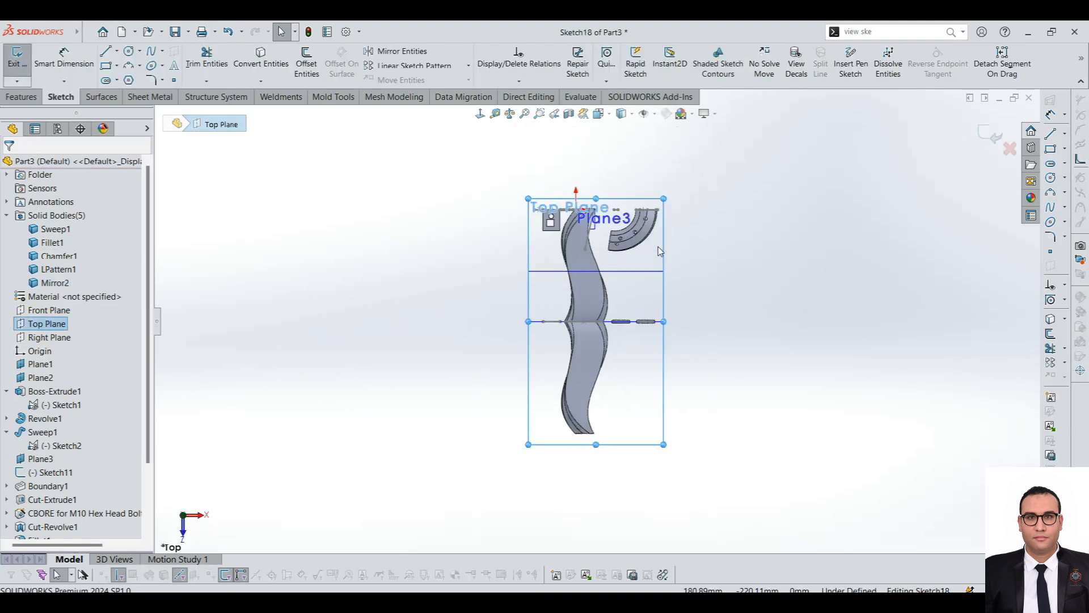
{"action": "left_click", "coordinate": [106, 51]}
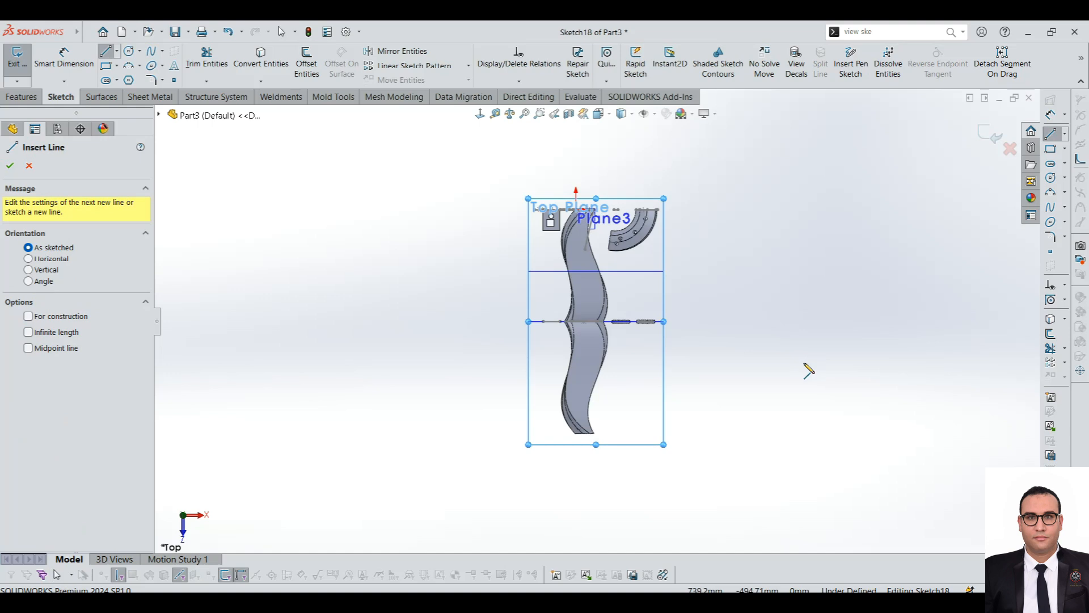
{"action": "scroll", "coordinate": [539, 352], "scroll_direction": "down", "scroll_amount": 4}
{"action": "left_click", "coordinate": [436, 341]}
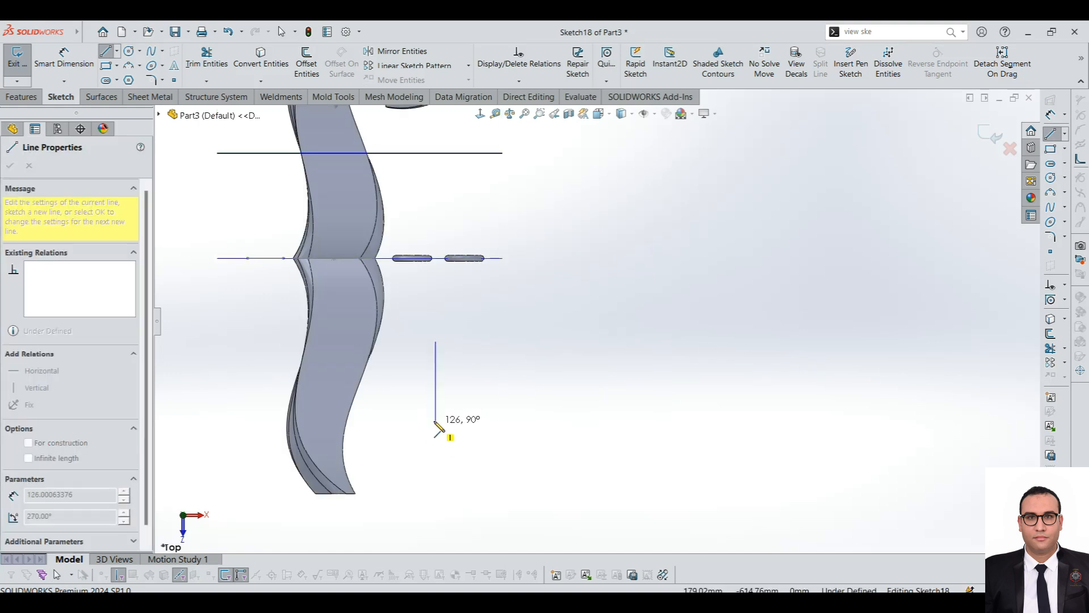
{"action": "left_click", "coordinate": [436, 421]}
{"action": "left_click", "coordinate": [506, 421]}
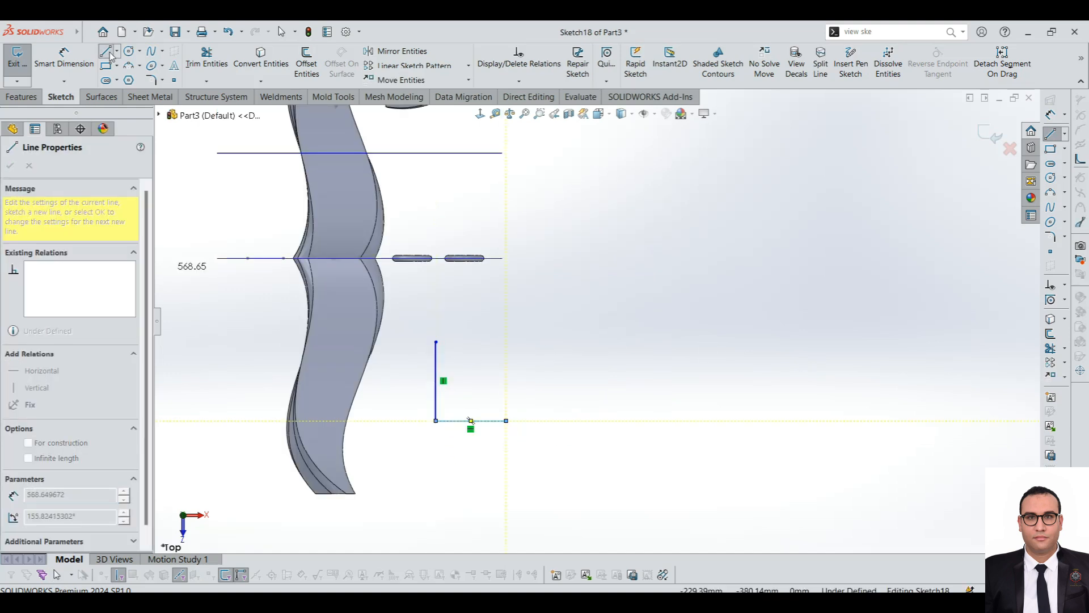
Extrude the open L profile 70 mm blind as a one-direction thin feature with 10 mm wall thickness.
{"action": "left_click", "coordinate": [23, 97]}
{"action": "key", "text": "Escape"}
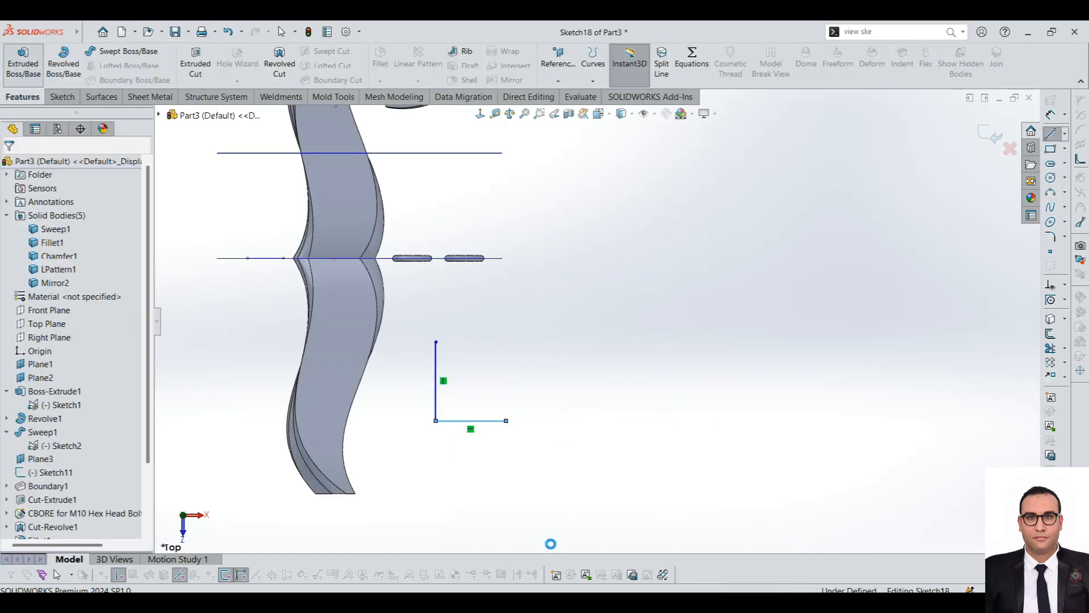
{"action": "left_click", "coordinate": [23, 64]}
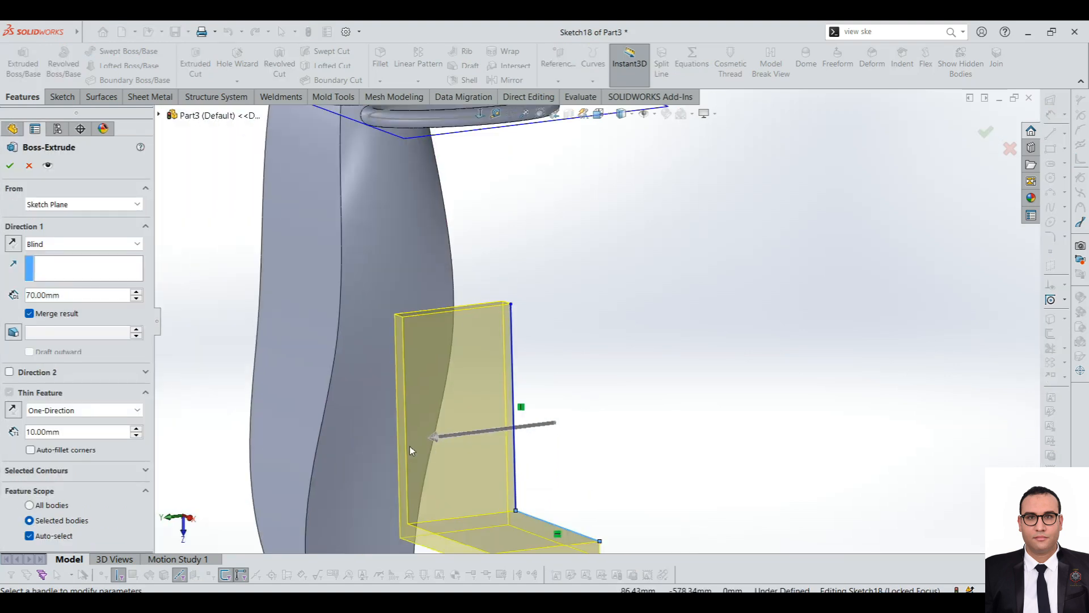
{"action": "left_click", "coordinate": [9, 166]}
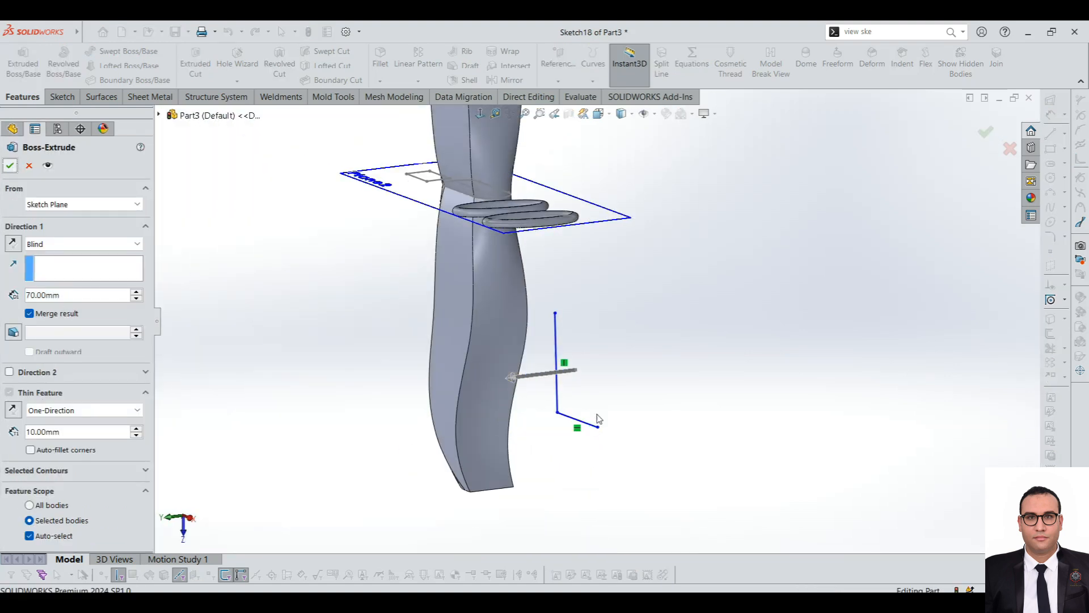
{"action": "scroll", "coordinate": [550, 366], "scroll_direction": "down", "scroll_amount": 3}
{"action": "left_click", "coordinate": [551, 367]}
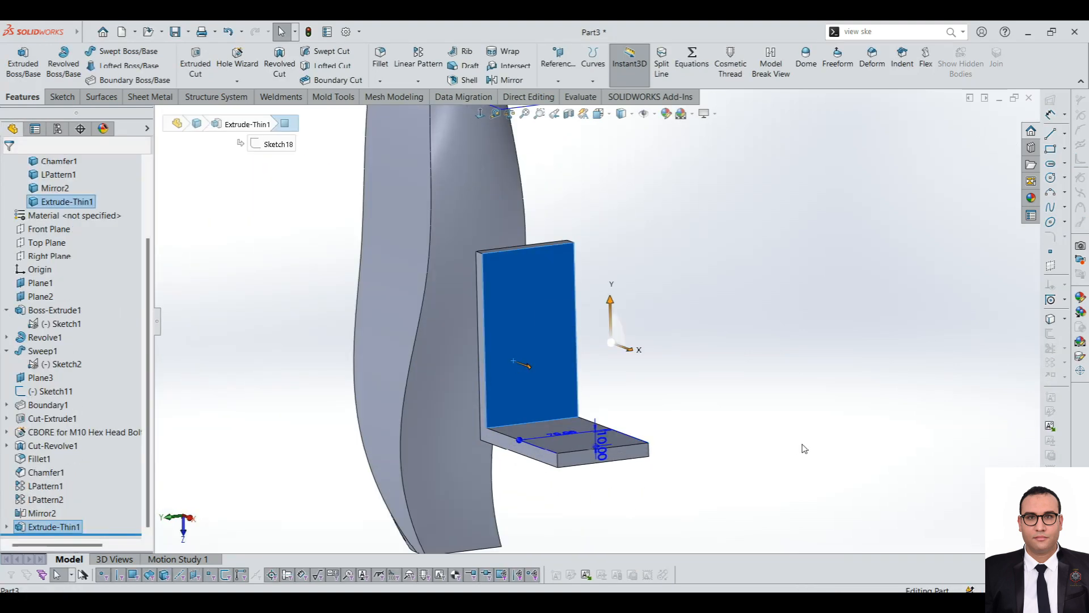
{"action": "left_click", "coordinate": [803, 445]}
{"action": "scroll", "coordinate": [458, 397], "scroll_direction": "down", "scroll_amount": 3}
{"action": "middle_click_drag", "start_coordinate": [524, 402], "coordinate": [537, 404]}
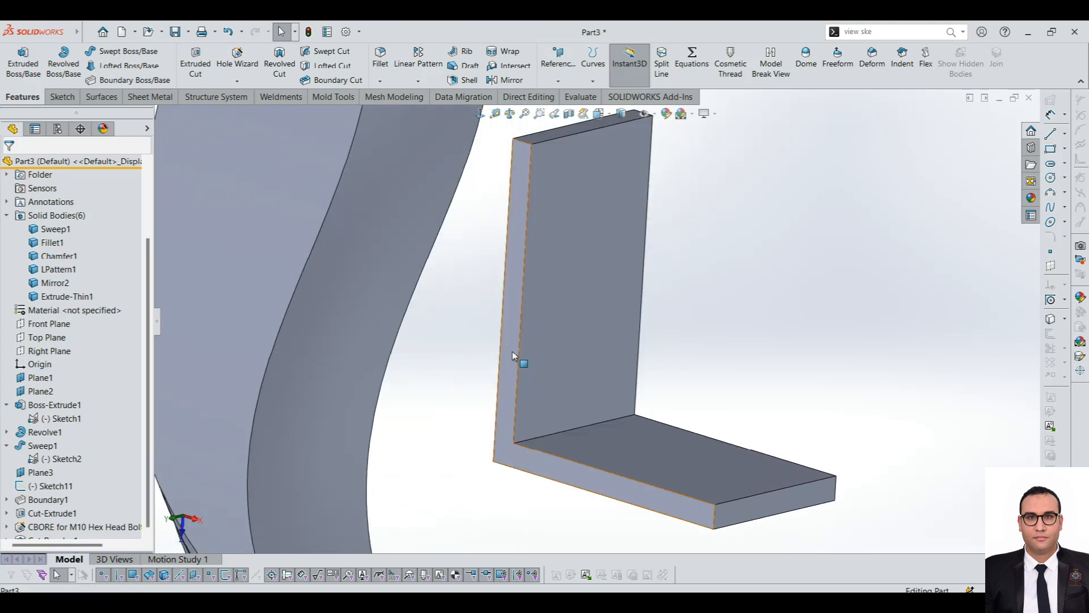
Create a reference plane offset 20 mm from the L bracket's side face, flipped inward so it passes through the bracket.
{"action": "left_click", "coordinate": [512, 352]}
{"action": "mouse_move", "coordinate": [512, 352]}
{"action": "middle_mouse_down"}
{"action": "mouse_move", "coordinate": [389, 372]}
{"action": "mouse_move", "coordinate": [476, 426]}
{"action": "middle_mouse_up"}
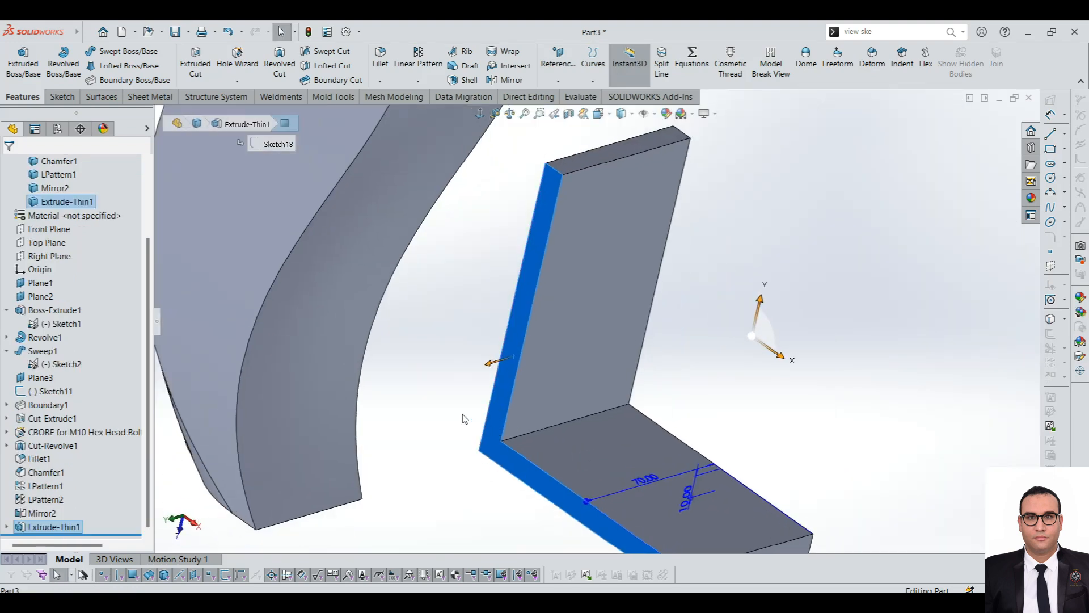
{"action": "scroll", "coordinate": [529, 323], "scroll_direction": "up", "scroll_amount": 2}
{"action": "left_click", "coordinate": [553, 80]}
{"action": "left_click", "coordinate": [559, 95]}
{"action": "left_click", "coordinate": [401, 399]}
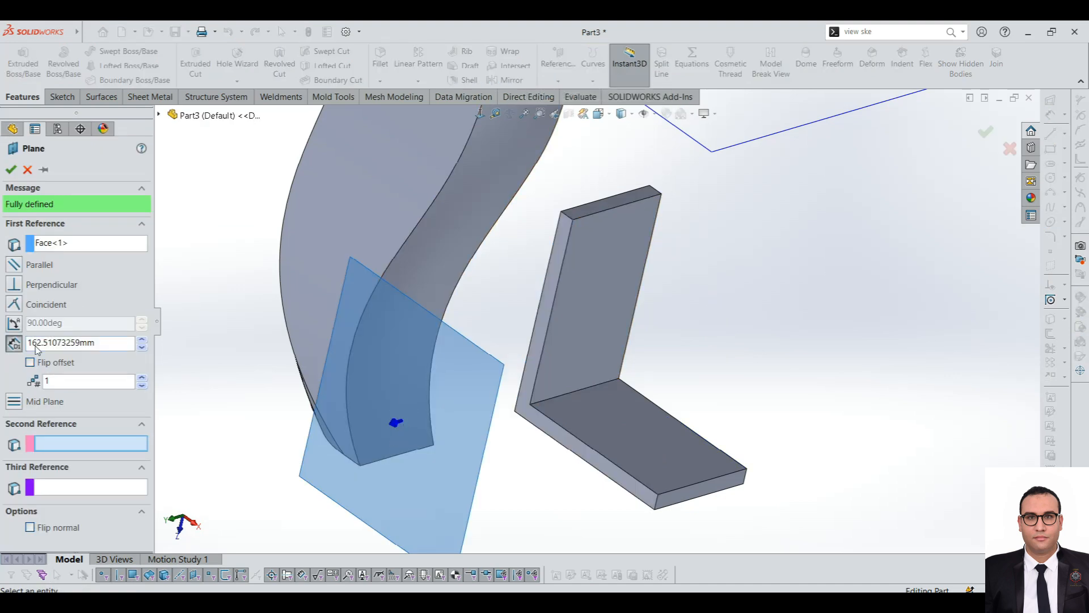
{"action": "double_click", "coordinate": [64, 342]}
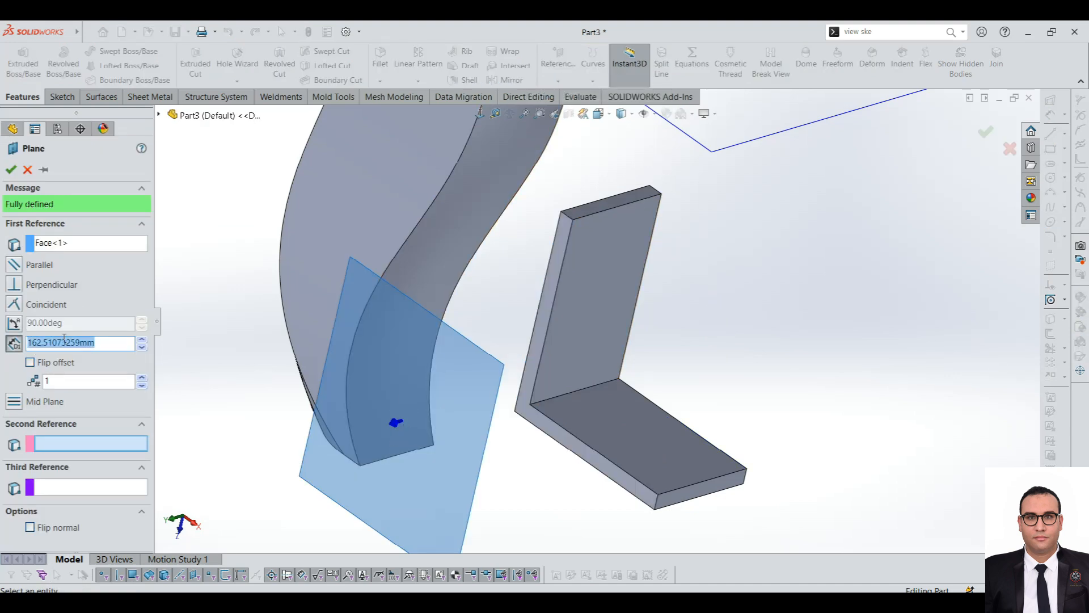
{"action": "type", "text": "20"}
{"action": "key", "text": "Return"}
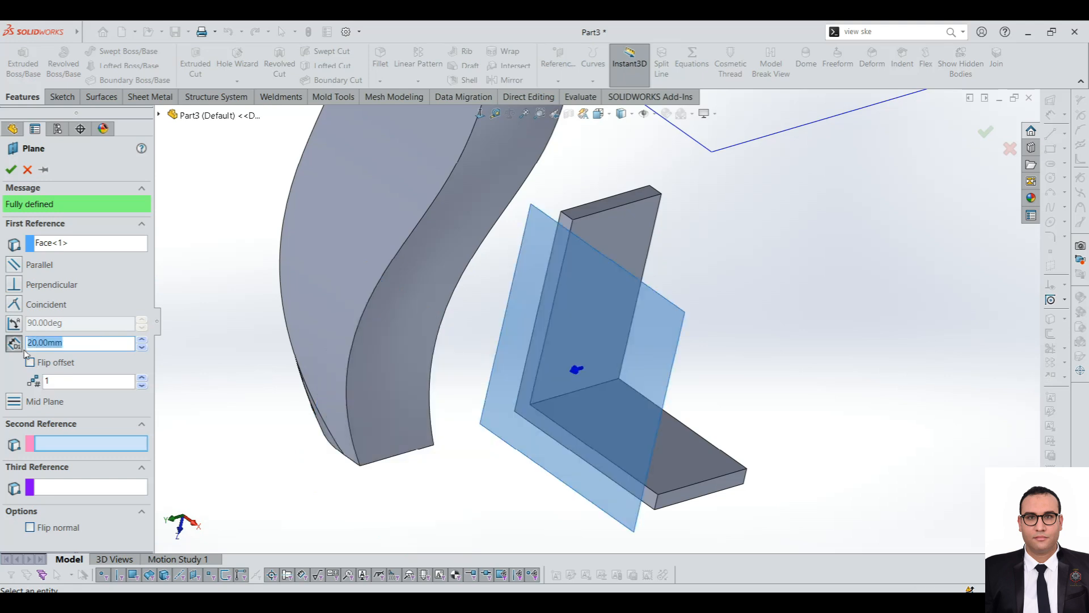
{"action": "left_click", "coordinate": [30, 362]}
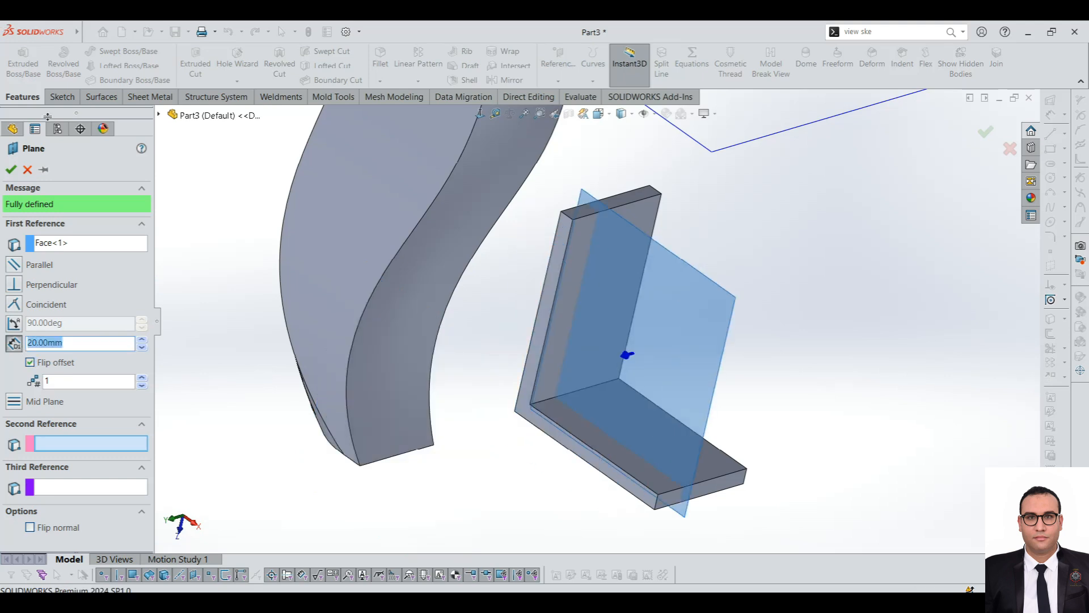
{"action": "left_click", "coordinate": [11, 169]}
{"action": "mouse_move", "coordinate": [713, 323]}
{"action": "middle_mouse_down"}
{"action": "mouse_move", "coordinate": [638, 324]}
{"action": "mouse_move", "coordinate": [709, 309]}
{"action": "middle_mouse_up"}
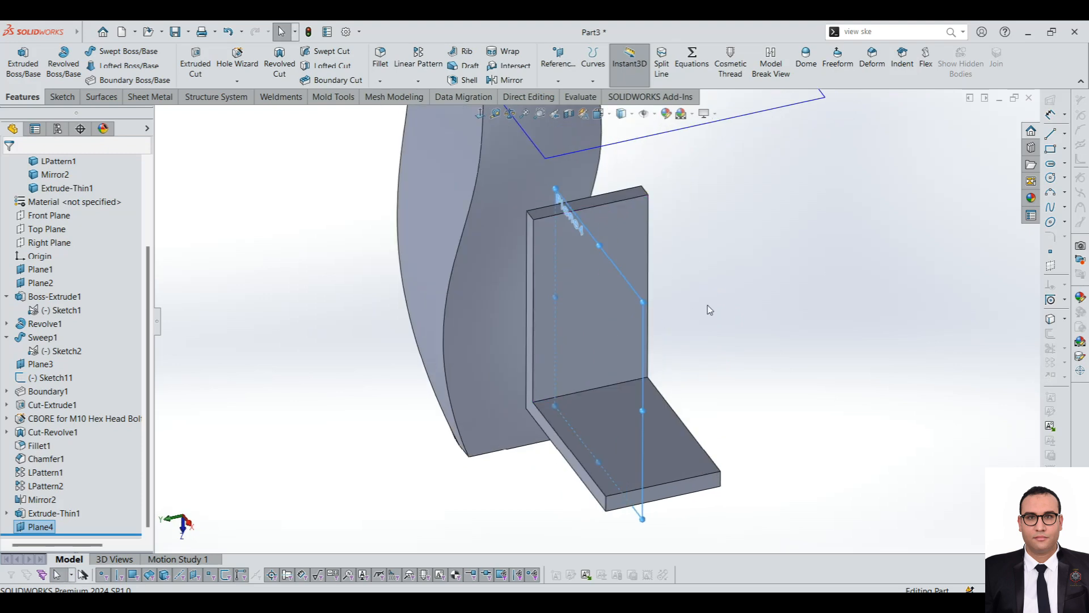
On the new plane, sketch an open wavy profile of a line, three tangent arcs and a line from the bracket's upright leg to its base.
{"action": "left_click", "coordinate": [55, 100]}
{"action": "left_click", "coordinate": [17, 59]}
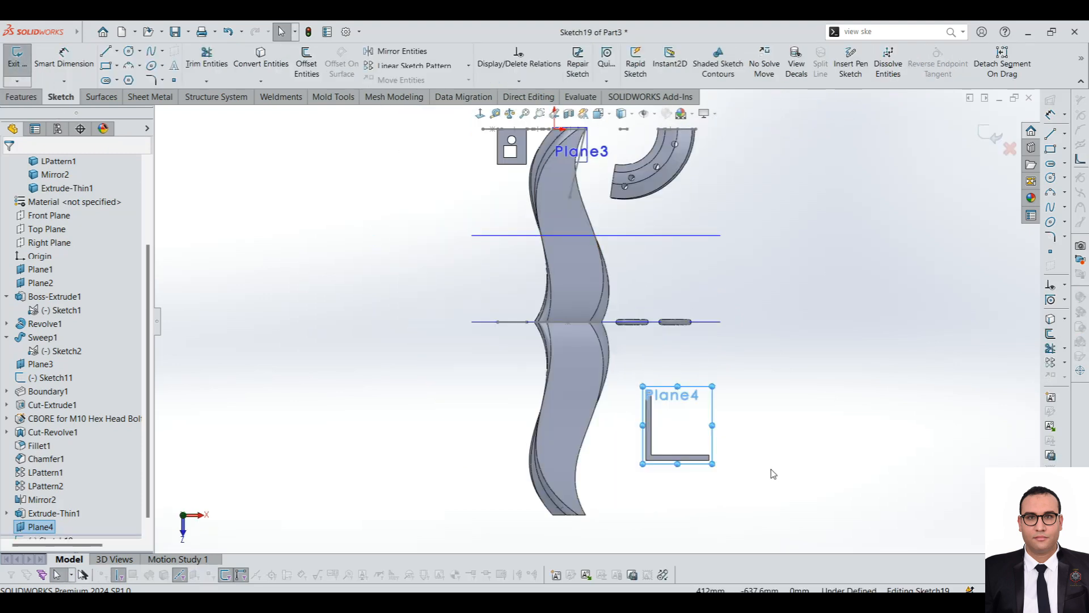
{"action": "scroll", "coordinate": [772, 470], "scroll_direction": "down", "scroll_amount": 3}
{"action": "left_click", "coordinate": [106, 52]}
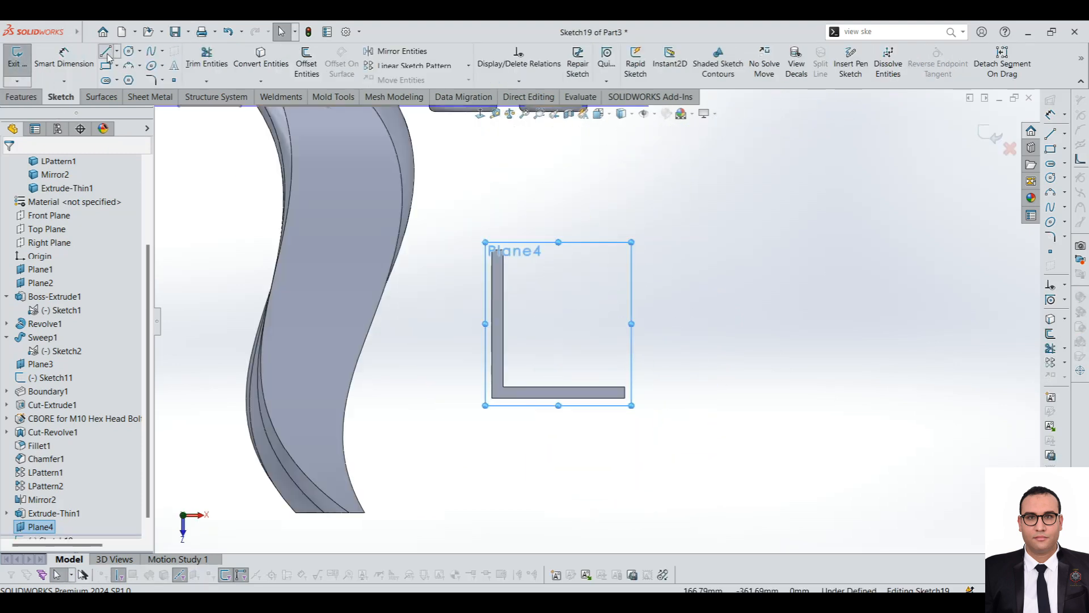
{"action": "scroll", "coordinate": [618, 341], "scroll_direction": "down", "scroll_amount": 3}
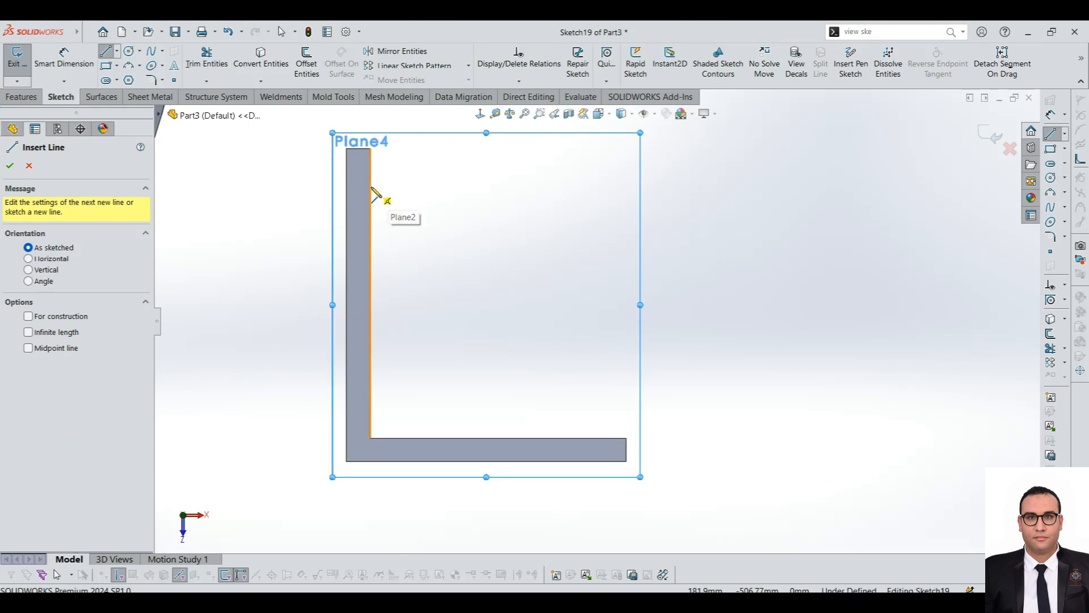
{"action": "left_click", "coordinate": [370, 187]}
{"action": "left_click", "coordinate": [448, 244]}
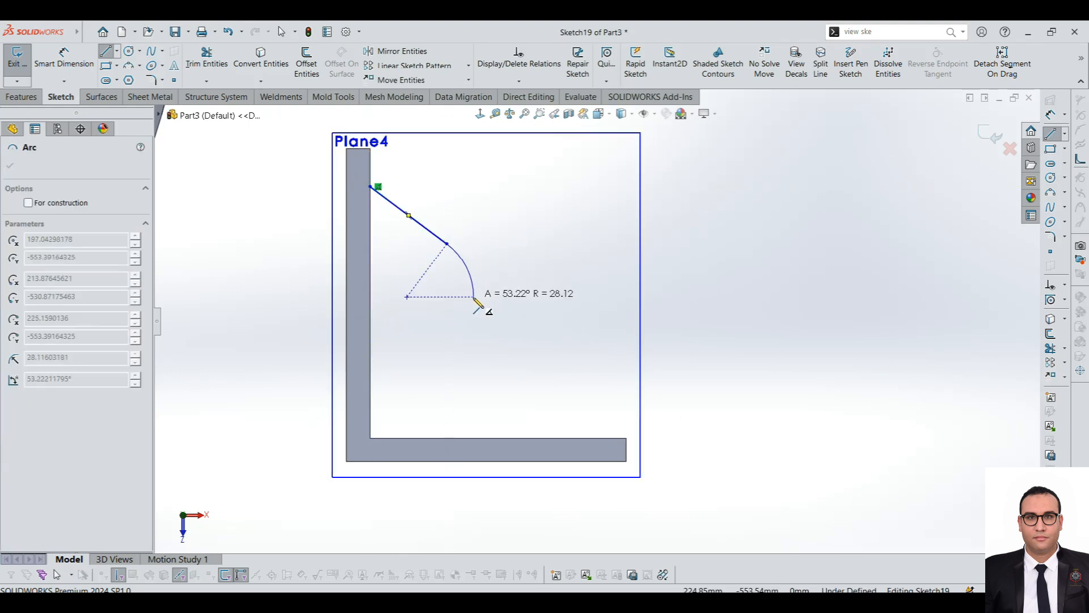
{"action": "left_click", "coordinate": [474, 297]}
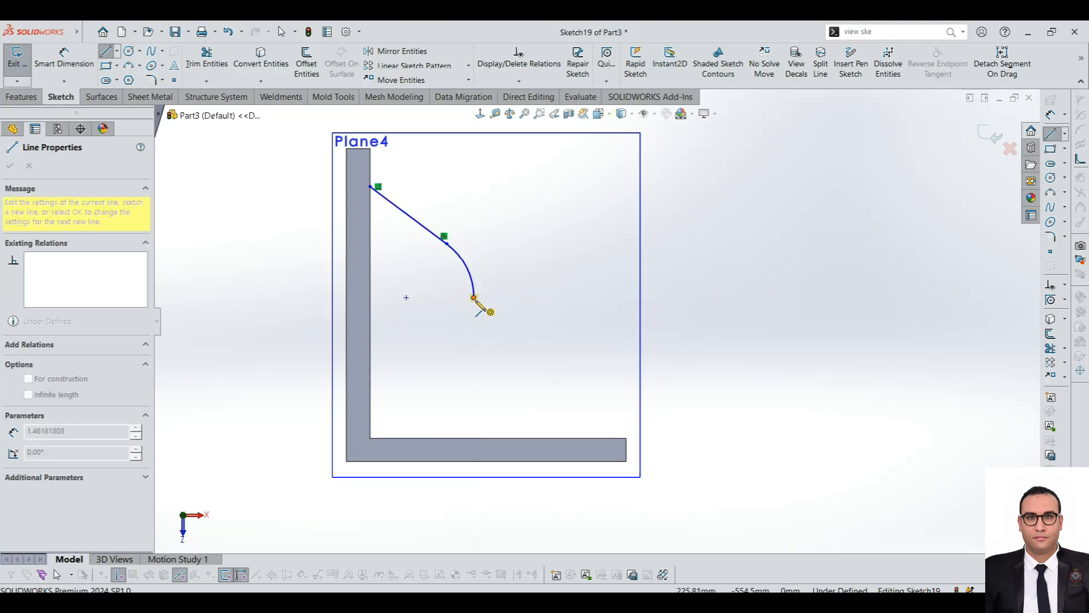
{"action": "left_click", "coordinate": [518, 353]}
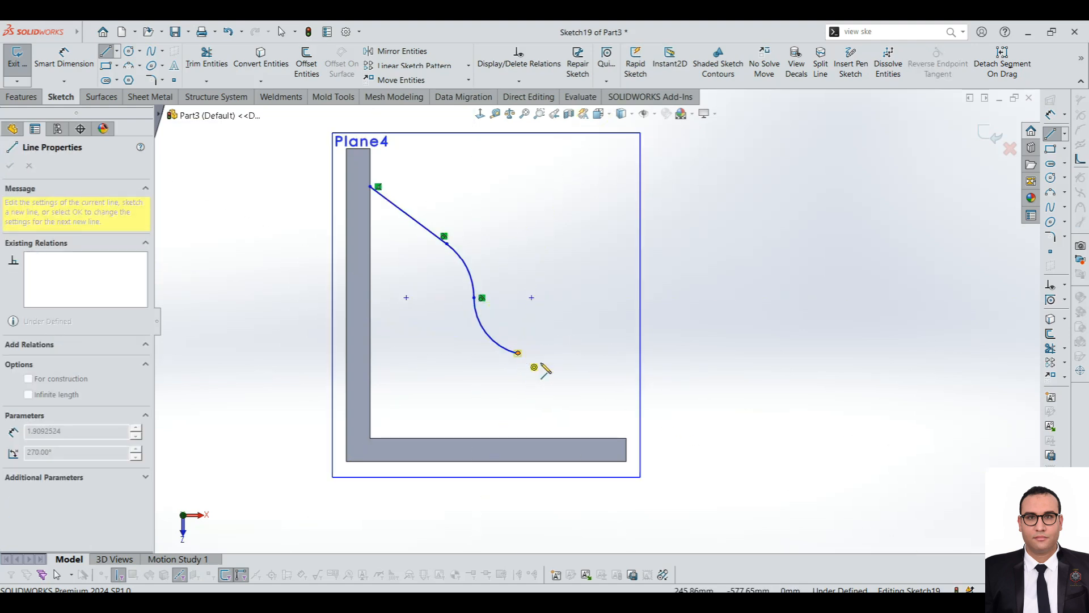
{"action": "left_click", "coordinate": [564, 399]}
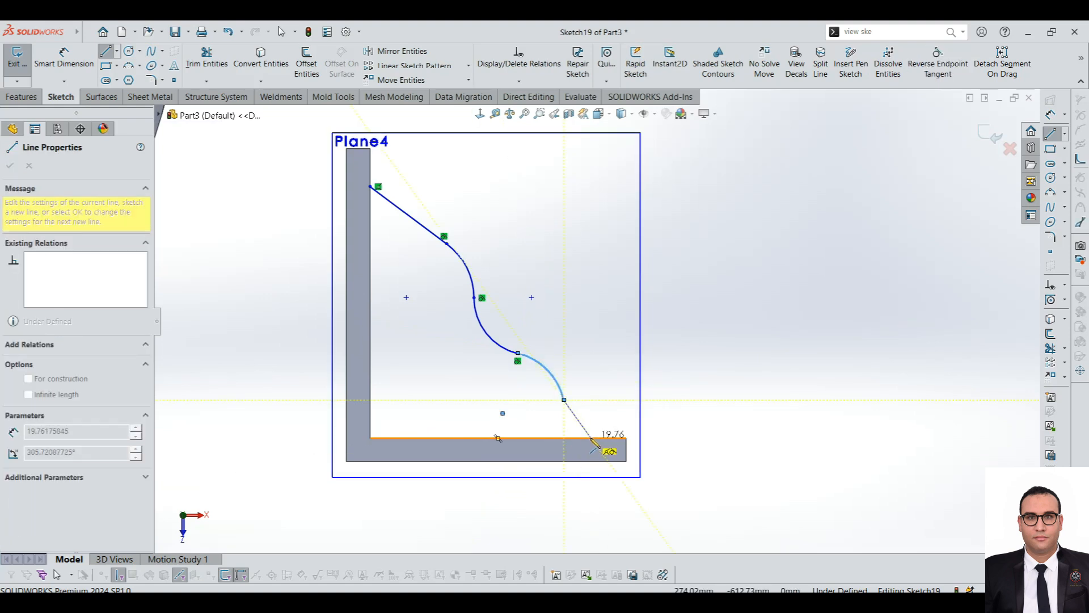
{"action": "left_click", "coordinate": [591, 438]}
{"action": "key", "text": "Escape"}
Create a 5 mm thick rib from the wavy profile on the L bracket body, with thickness on both sides and no draft.
{"action": "scroll", "coordinate": [534, 366], "scroll_direction": "up", "scroll_amount": 3}
{"action": "mouse_move", "coordinate": [534, 366]}
{"action": "middle_mouse_down"}
{"action": "mouse_move", "coordinate": [442, 381]}
{"action": "mouse_move", "coordinate": [469, 443]}
{"action": "middle_mouse_up"}
{"action": "left_click", "coordinate": [4, 97]}
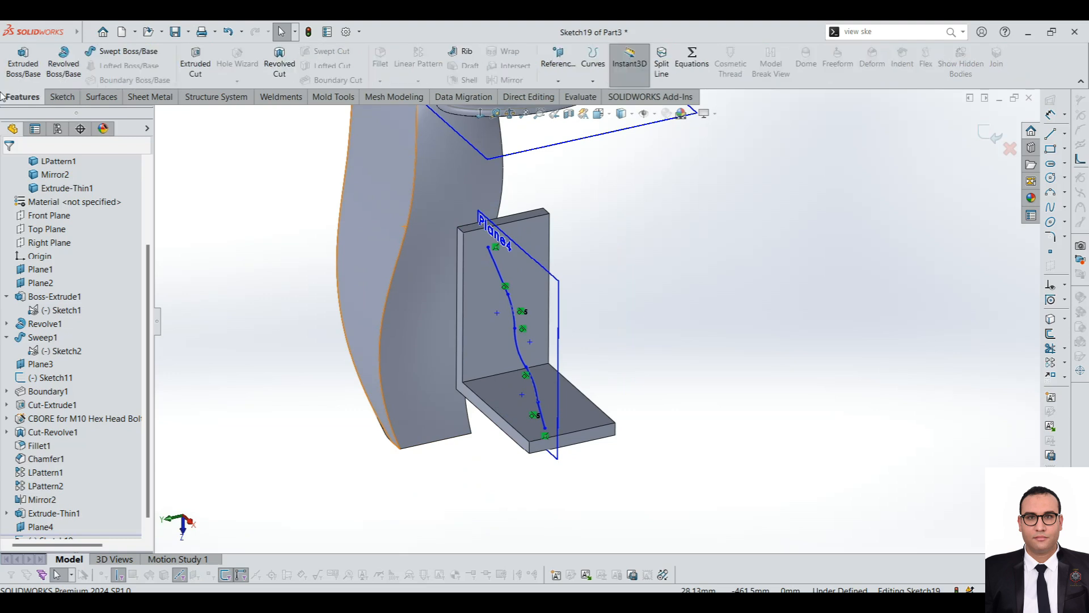
{"action": "left_click", "coordinate": [467, 51]}
{"action": "scroll", "coordinate": [576, 459], "scroll_direction": "down", "scroll_amount": 3}
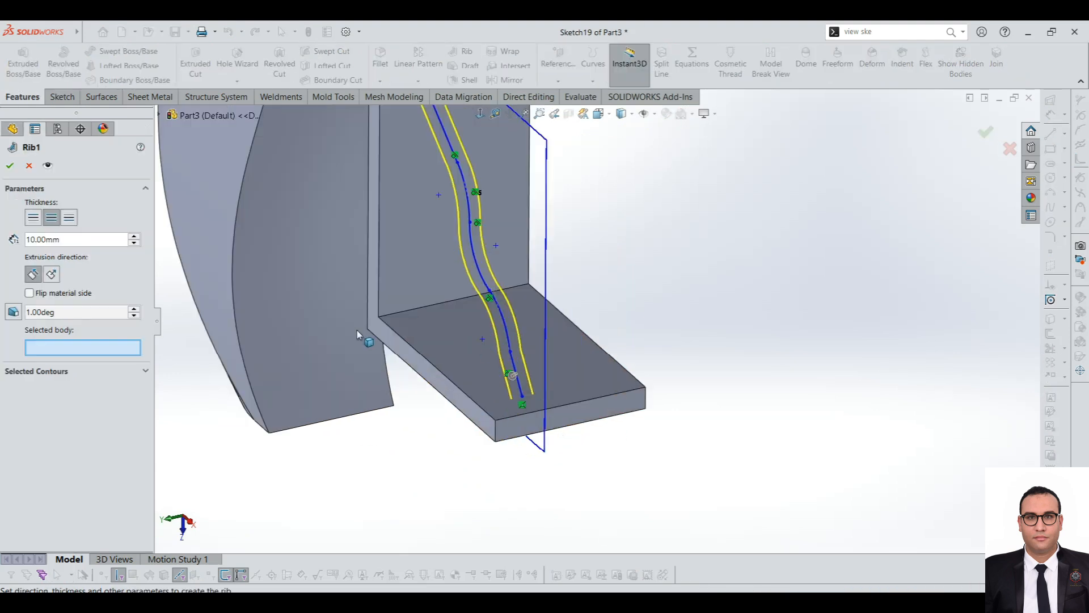
{"action": "left_click", "coordinate": [512, 375]}
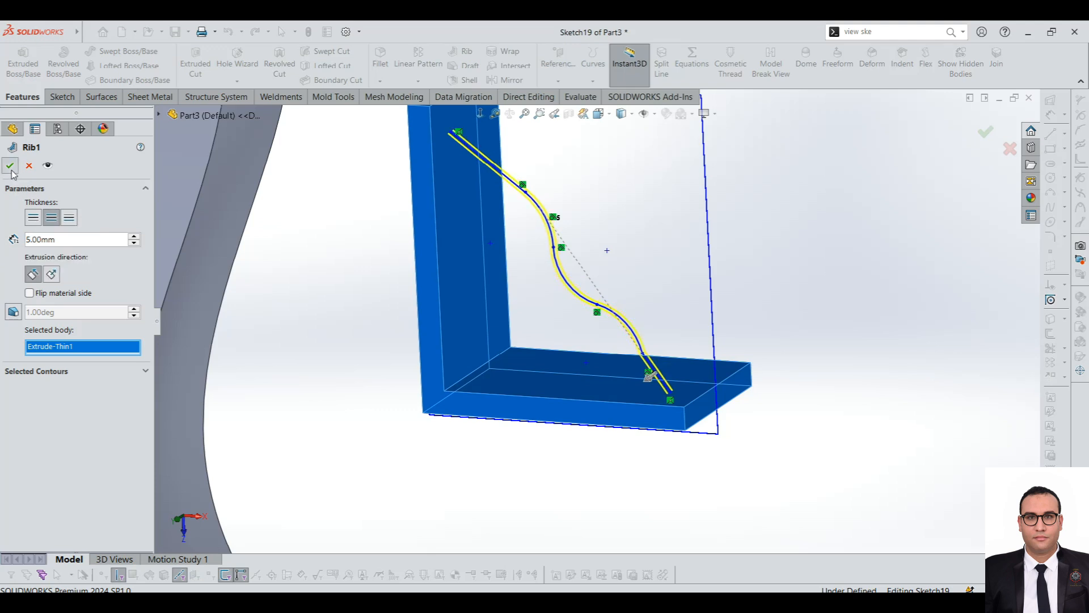
{"action": "left_click", "coordinate": [11, 166]}
{"action": "middle_click_drag", "start_coordinate": [705, 316], "coordinate": [574, 243]}
{"action": "left_click", "coordinate": [565, 300]}
{"action": "middle_click_drag", "start_coordinate": [564, 301], "coordinate": [578, 369]}
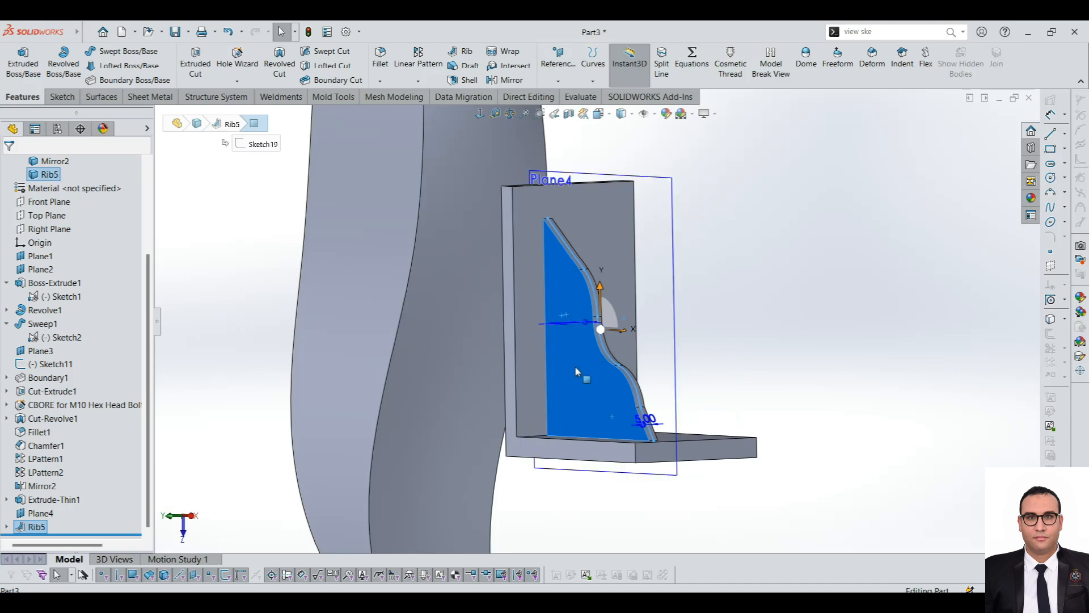
{"action": "middle_click_drag", "start_coordinate": [560, 254], "coordinate": [584, 273]}
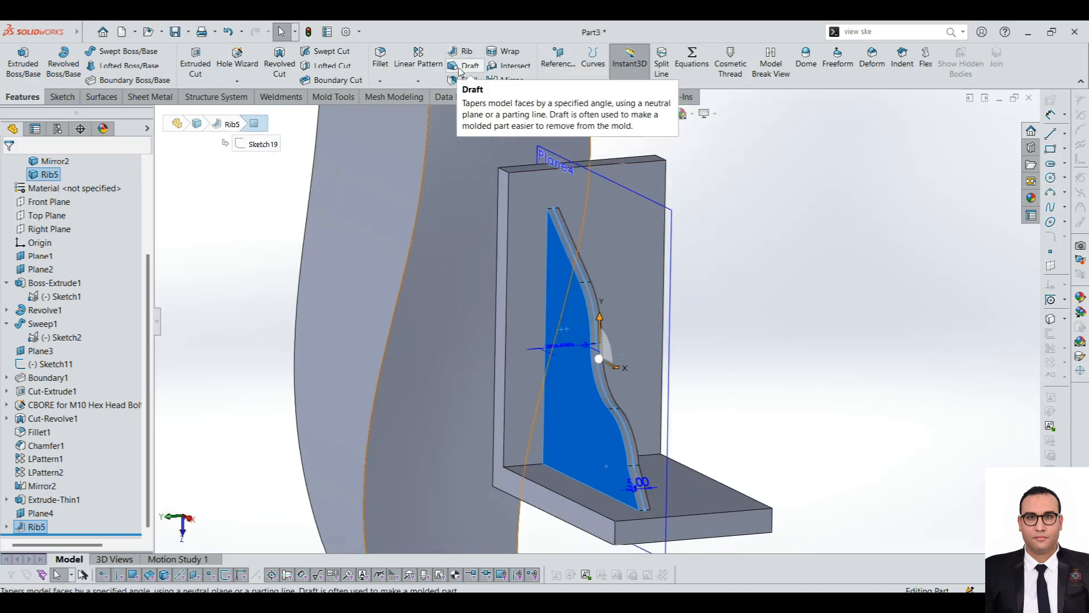
Start a neutral-plane draft for the block with the round and square holes, and clear its neutral plane and draft face selections.
{"action": "scroll", "coordinate": [466, 228], "scroll_direction": "up", "scroll_amount": 8}
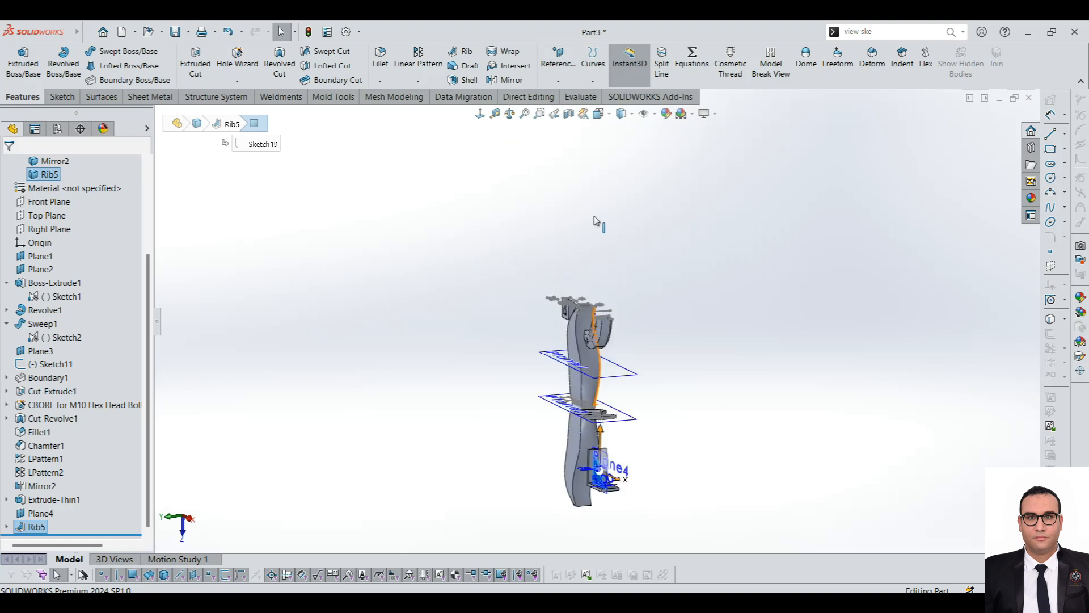
{"action": "mouse_move", "coordinate": [561, 377]}
{"action": "middle_mouse_down"}
{"action": "mouse_move", "coordinate": [732, 389]}
{"action": "mouse_move", "coordinate": [568, 363]}
{"action": "mouse_move", "coordinate": [608, 281]}
{"action": "middle_mouse_up"}
{"action": "scroll", "coordinate": [554, 359], "scroll_direction": "down", "scroll_amount": 8}
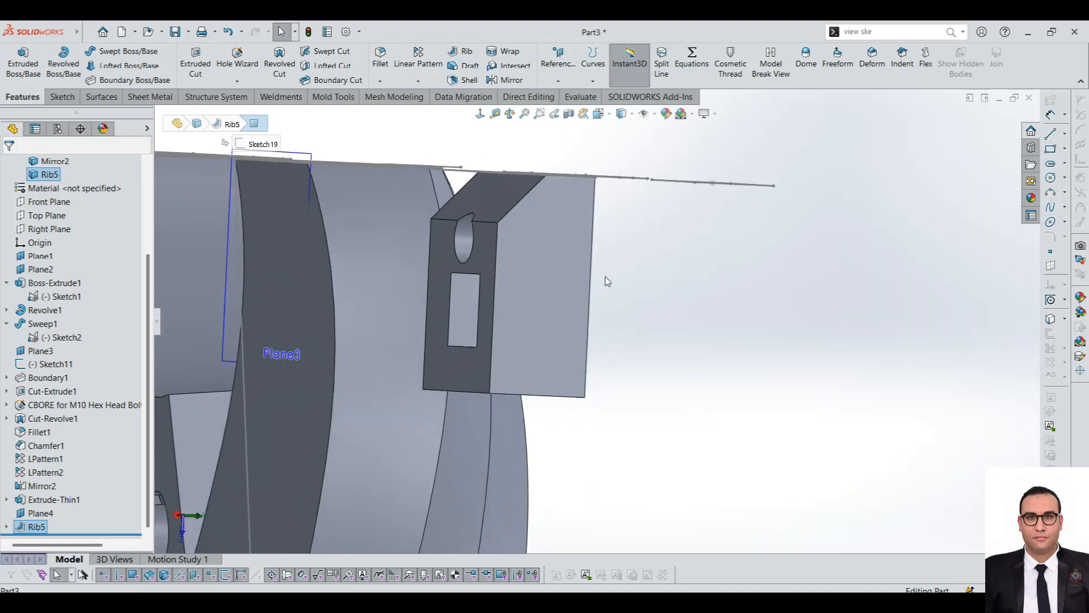
{"action": "left_click", "coordinate": [453, 68]}
{"action": "middle_click_drag", "start_coordinate": [482, 255], "coordinate": [504, 315]}
{"action": "scroll", "coordinate": [504, 314], "scroll_direction": "down", "scroll_amount": 3}
{"action": "scroll", "coordinate": [530, 364], "scroll_direction": "up", "scroll_amount": 3}
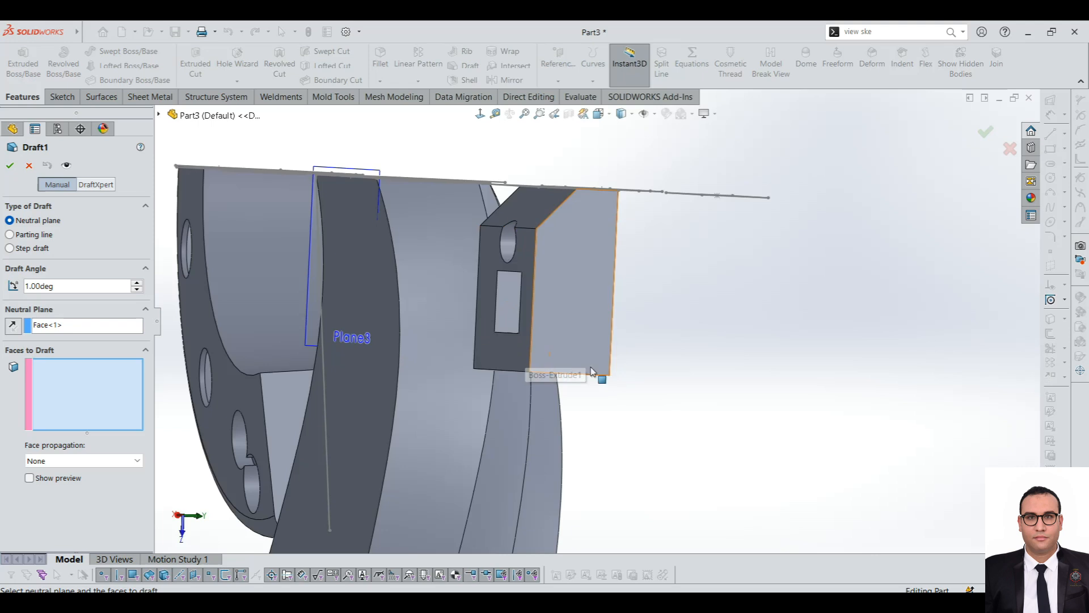
{"action": "scroll", "coordinate": [560, 339], "scroll_direction": "down", "scroll_amount": 2}
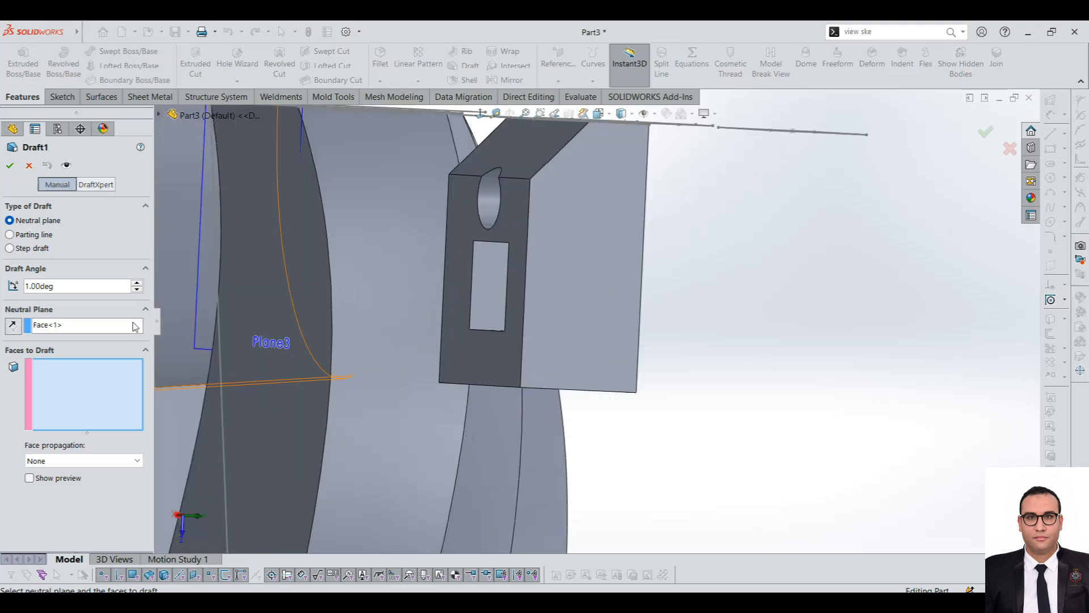
{"action": "left_click", "coordinate": [583, 328]}
{"action": "middle_click_drag", "start_coordinate": [557, 330], "coordinate": [594, 328]}
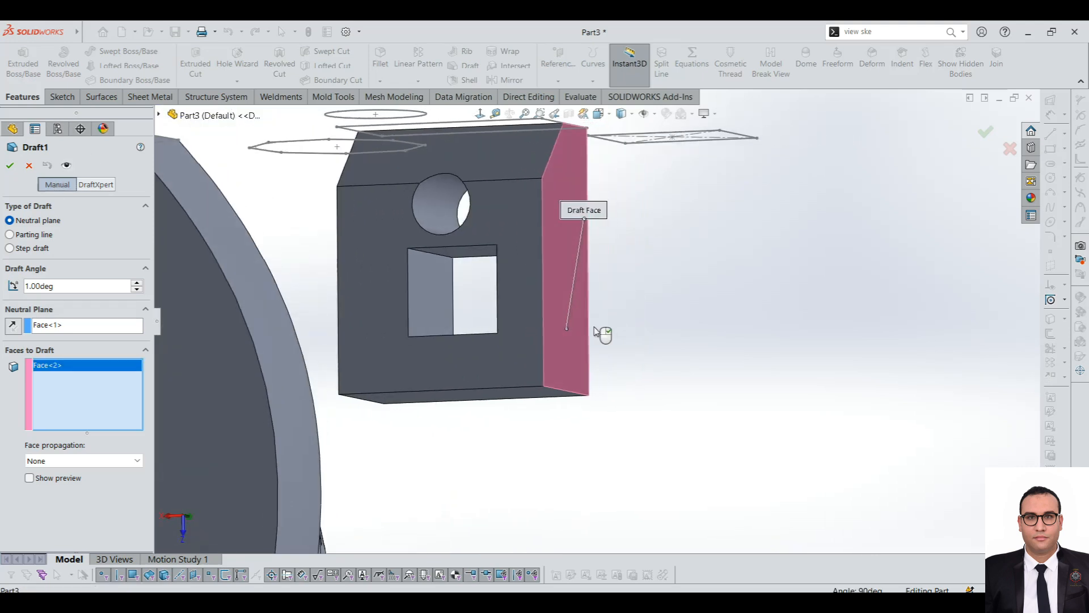
{"action": "left_click", "coordinate": [70, 329]}
{"action": "right_click", "coordinate": [70, 329]}
{"action": "left_click", "coordinate": [102, 334]}
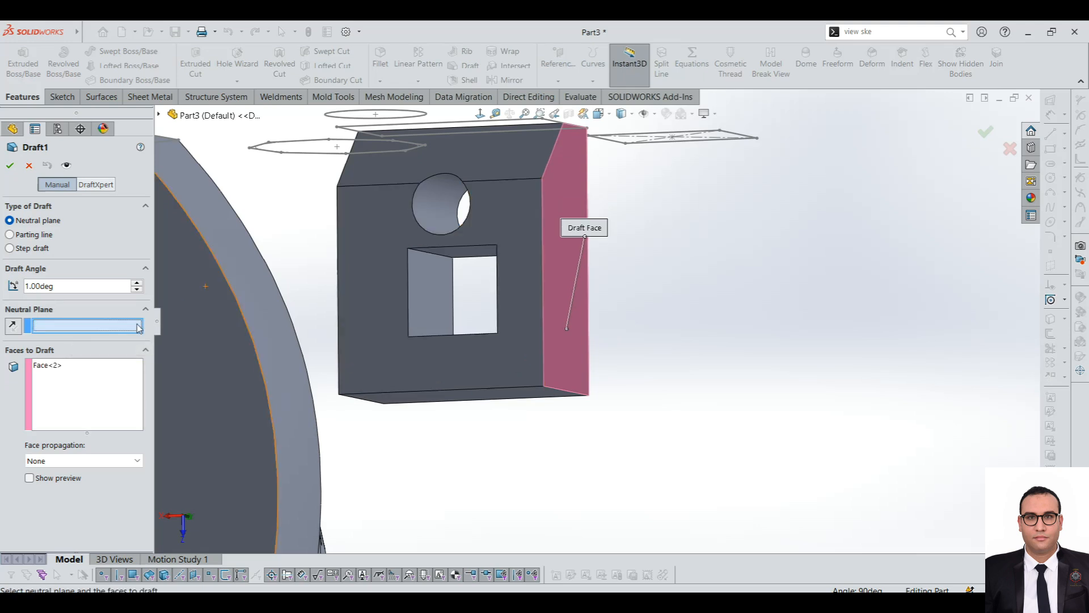
{"action": "right_click", "coordinate": [75, 393]}
{"action": "left_click", "coordinate": [105, 400]}
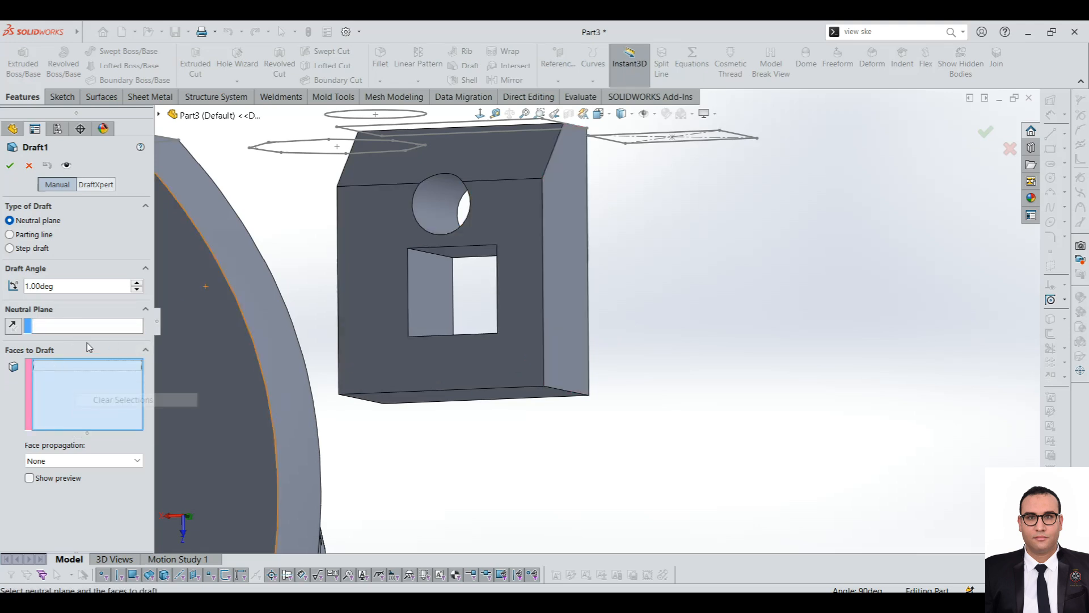
Define a 6° draft with the block's side face as neutral plane and its lower end face as draft face, with preview shown.
{"action": "left_click", "coordinate": [87, 325]}
{"action": "left_click", "coordinate": [571, 347]}
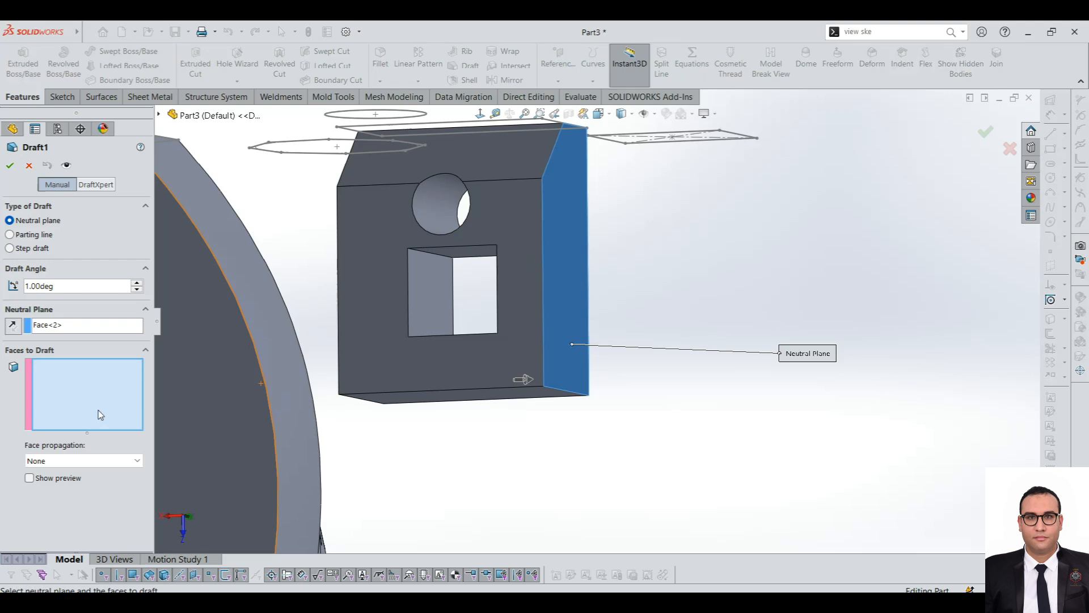
{"action": "middle_click_drag", "start_coordinate": [613, 466], "coordinate": [606, 433]}
{"action": "left_click", "coordinate": [487, 399]}
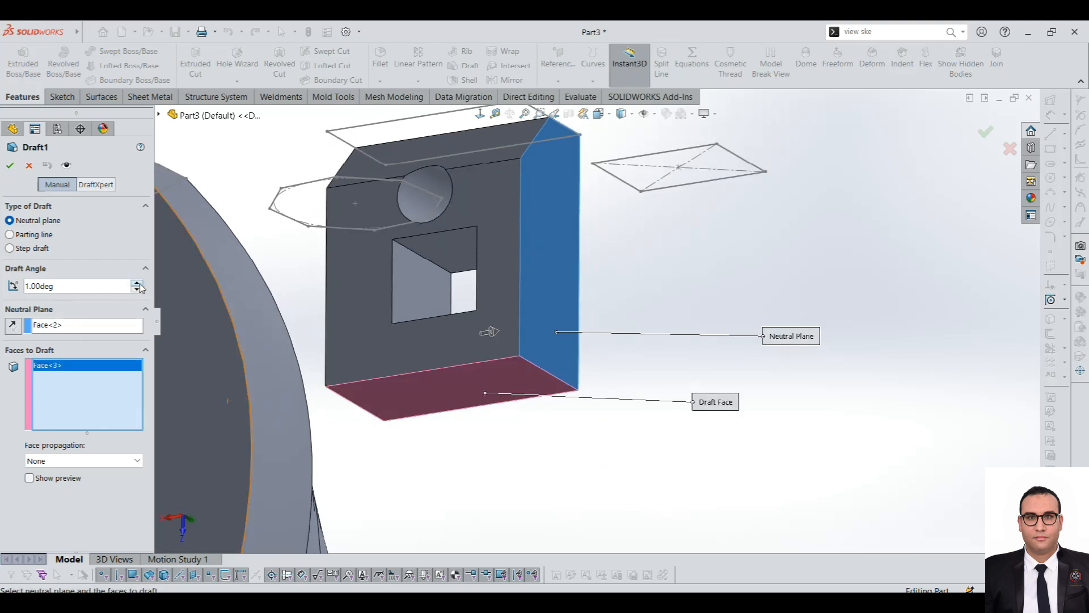
{"action": "left_click", "coordinate": [42, 481]}
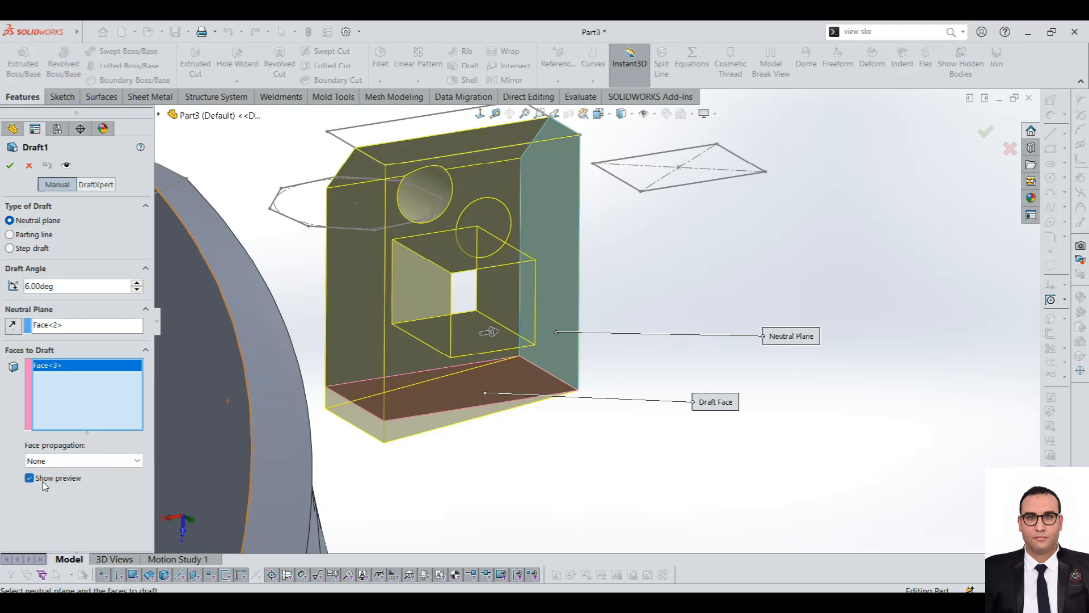
Reverse the draft direction so the block's lower end face tapers inward, and create the draft.
{"action": "left_click", "coordinate": [15, 326]}
{"action": "left_click", "coordinate": [15, 328]}
{"action": "left_click", "coordinate": [14, 326]}
{"action": "left_click", "coordinate": [15, 326]}
{"action": "left_click", "coordinate": [14, 327]}
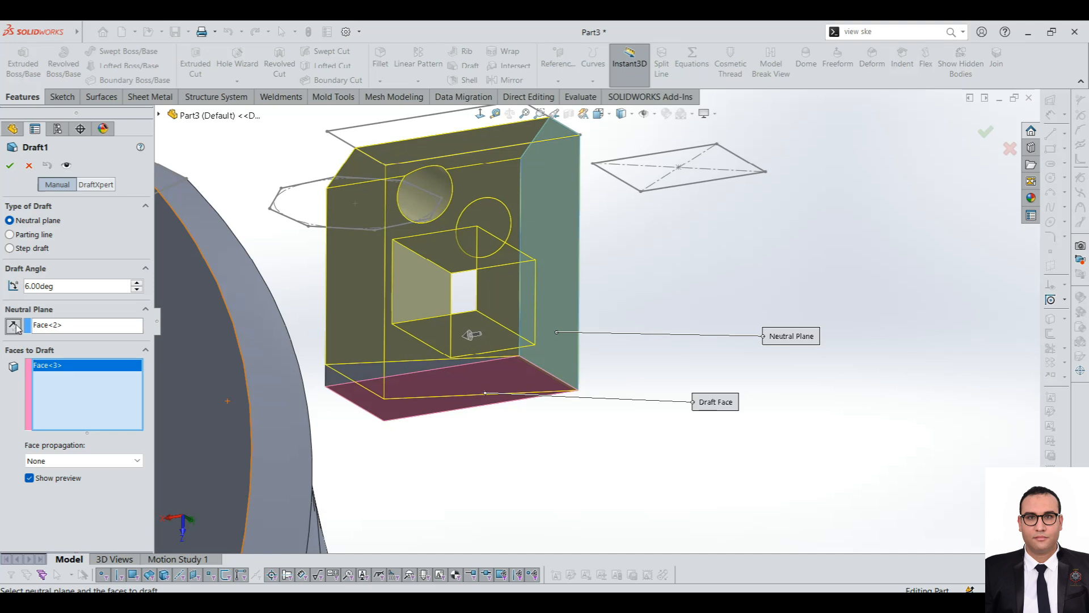
{"action": "left_click", "coordinate": [9, 166]}
{"action": "scroll", "coordinate": [498, 321], "scroll_direction": "down", "scroll_amount": 2}
{"action": "mouse_move", "coordinate": [498, 321]}
{"action": "middle_mouse_down"}
{"action": "mouse_move", "coordinate": [458, 319]}
{"action": "mouse_move", "coordinate": [495, 330]}
{"action": "middle_mouse_up"}
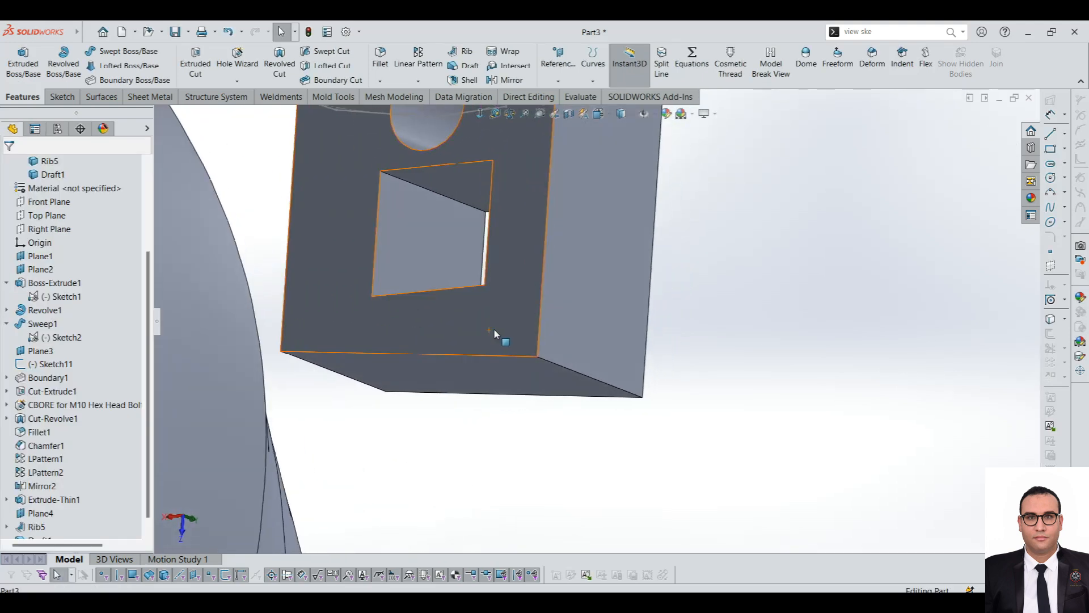
{"action": "left_click", "coordinate": [489, 365]}
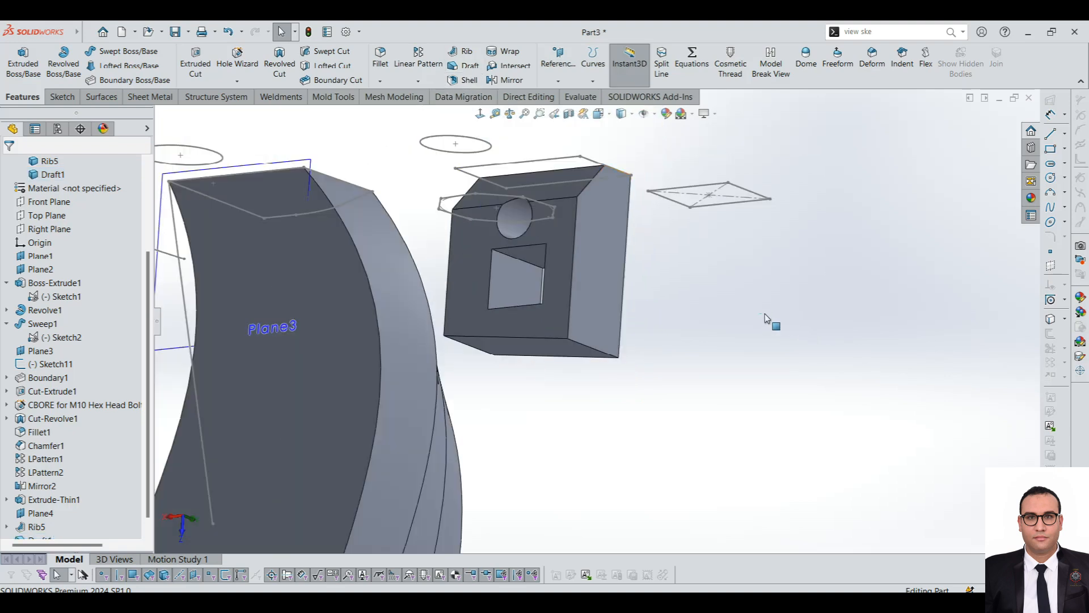
Shell the block to a 1 mm wall thickness, removing its side face.
{"action": "left_click", "coordinate": [465, 78]}
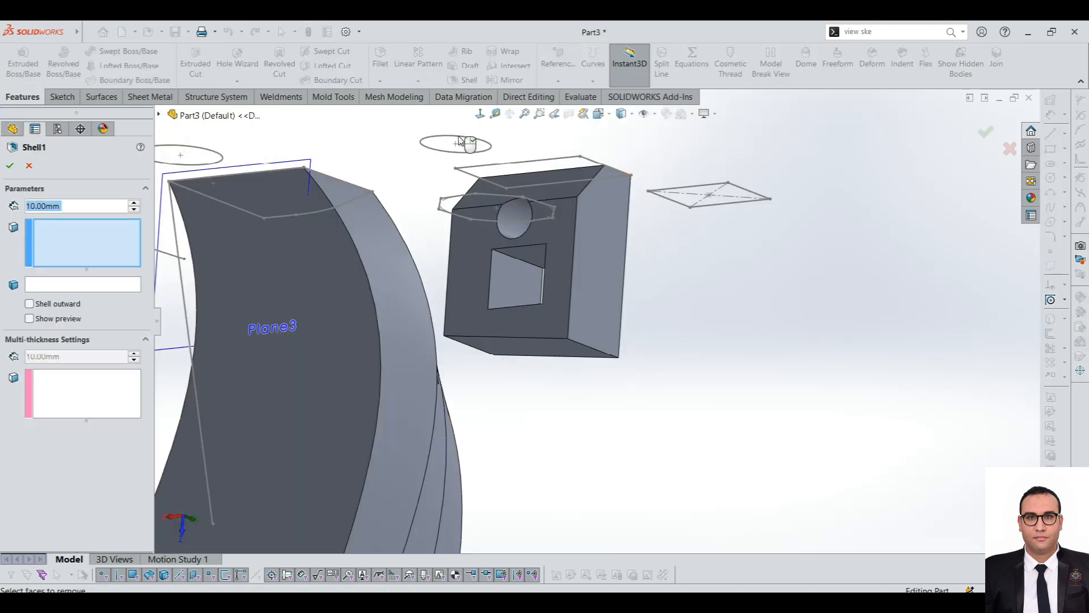
{"action": "scroll", "coordinate": [673, 241], "scroll_direction": "down", "scroll_amount": 2}
{"action": "middle_click_drag", "start_coordinate": [673, 240], "coordinate": [532, 215]}
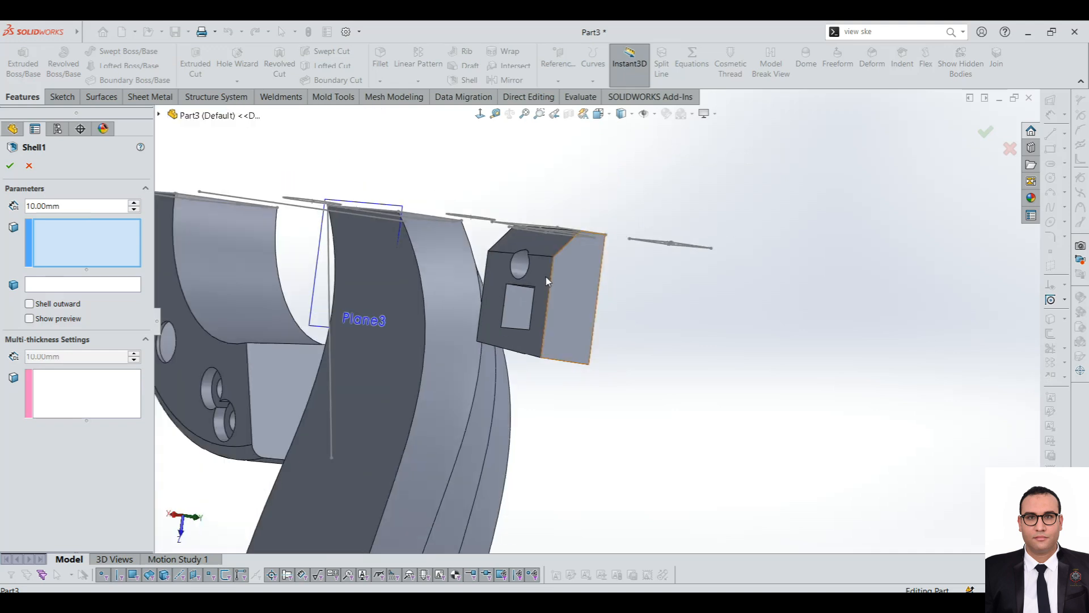
{"action": "scroll", "coordinate": [542, 284], "scroll_direction": "down", "scroll_amount": 2}
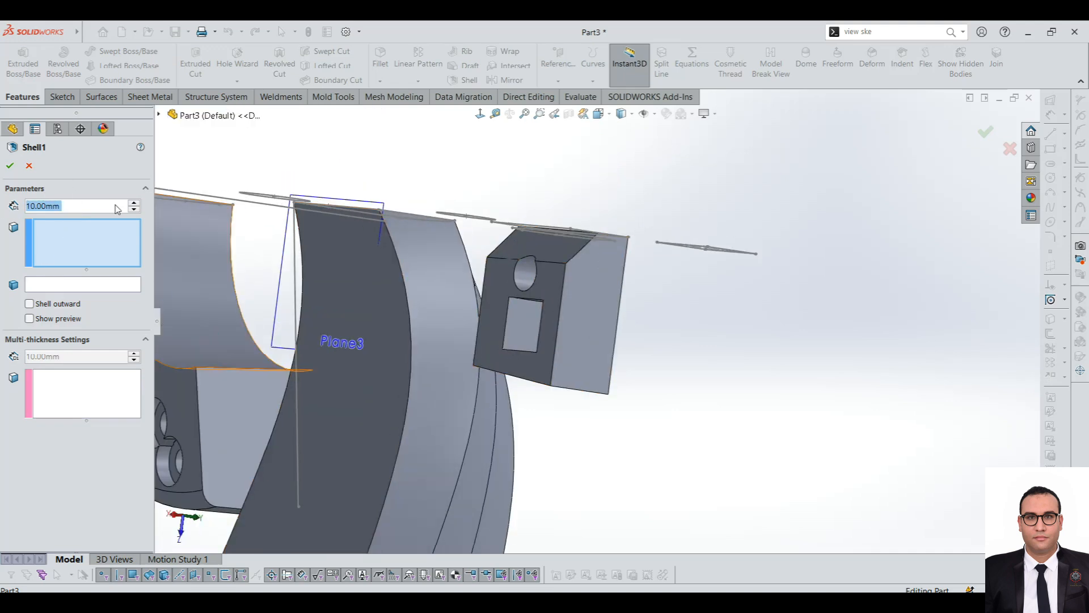
{"action": "type", "text": "1"}
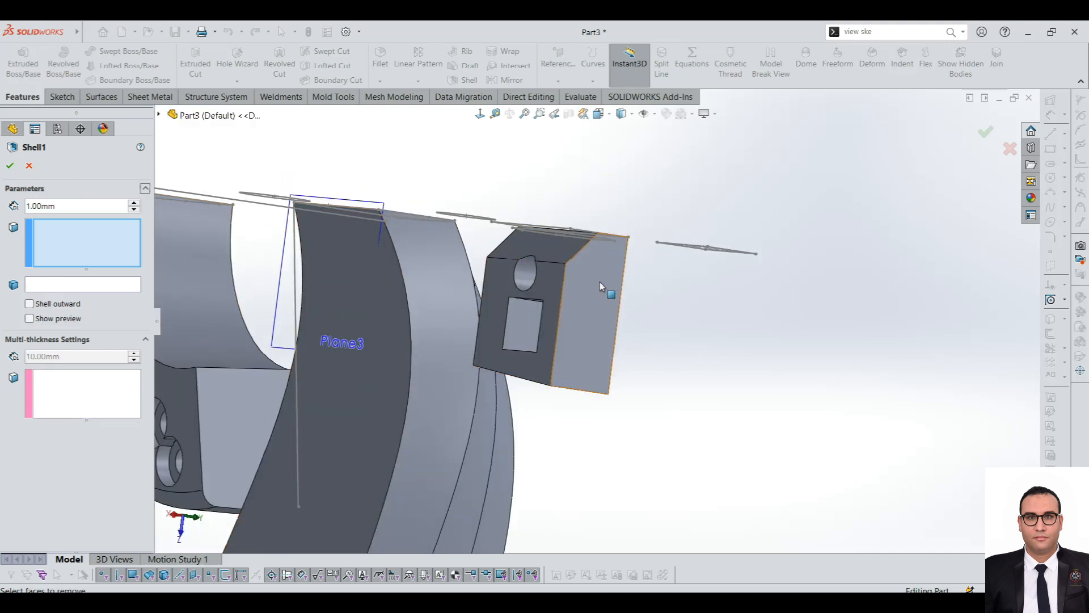
{"action": "left_click", "coordinate": [77, 248]}
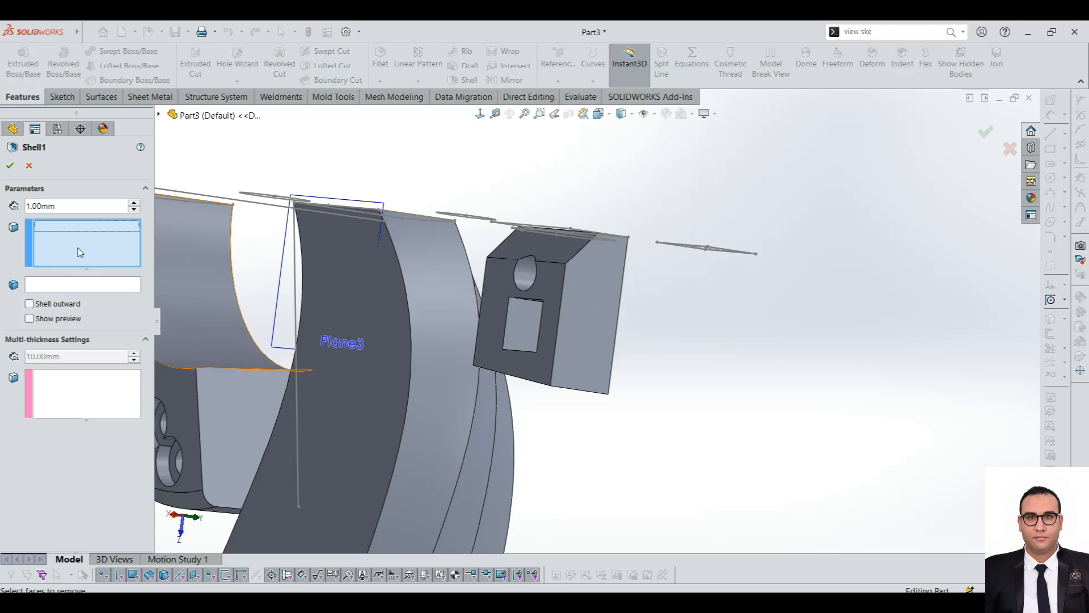
{"action": "left_click", "coordinate": [593, 319]}
{"action": "left_click", "coordinate": [9, 164]}
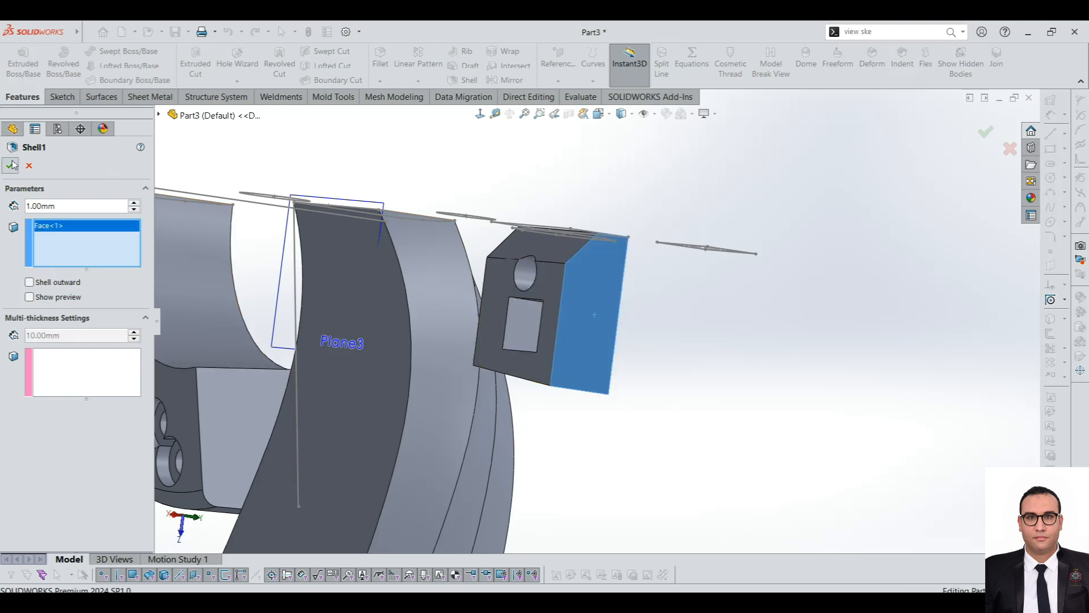
Examine the shelled block's open side and interior walls from several directions, along with the surrounding bodies.
{"action": "scroll", "coordinate": [555, 273], "scroll_direction": "down", "scroll_amount": 4}
{"action": "middle_click_drag", "start_coordinate": [545, 280], "coordinate": [519, 282]}
{"action": "scroll", "coordinate": [518, 282], "scroll_direction": "up", "scroll_amount": 3}
{"action": "middle_click_drag", "start_coordinate": [509, 240], "coordinate": [586, 303]}
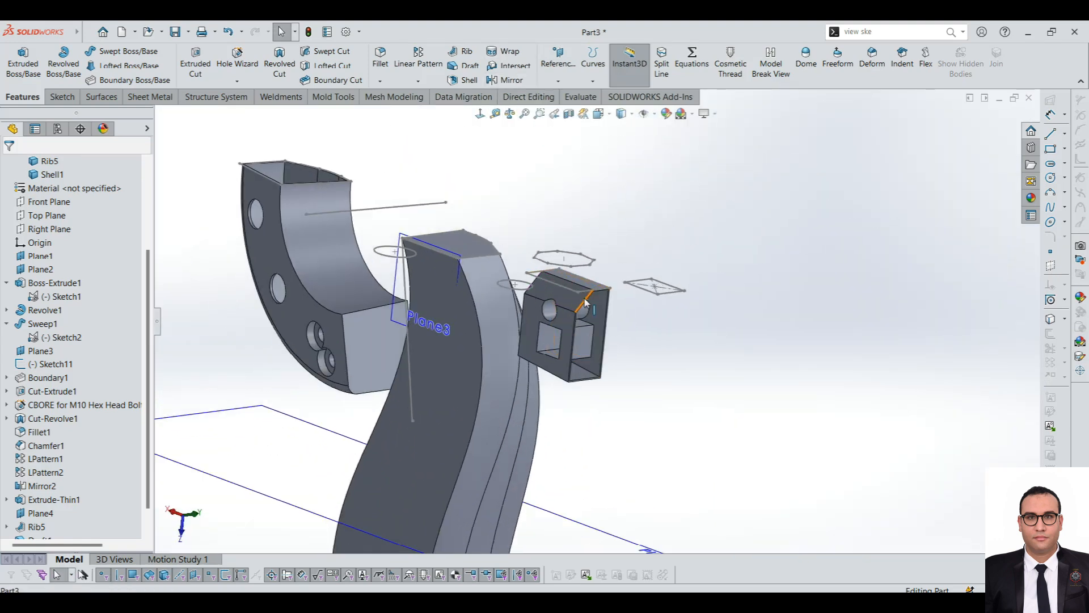
{"action": "scroll", "coordinate": [586, 303], "scroll_direction": "down", "scroll_amount": 6}
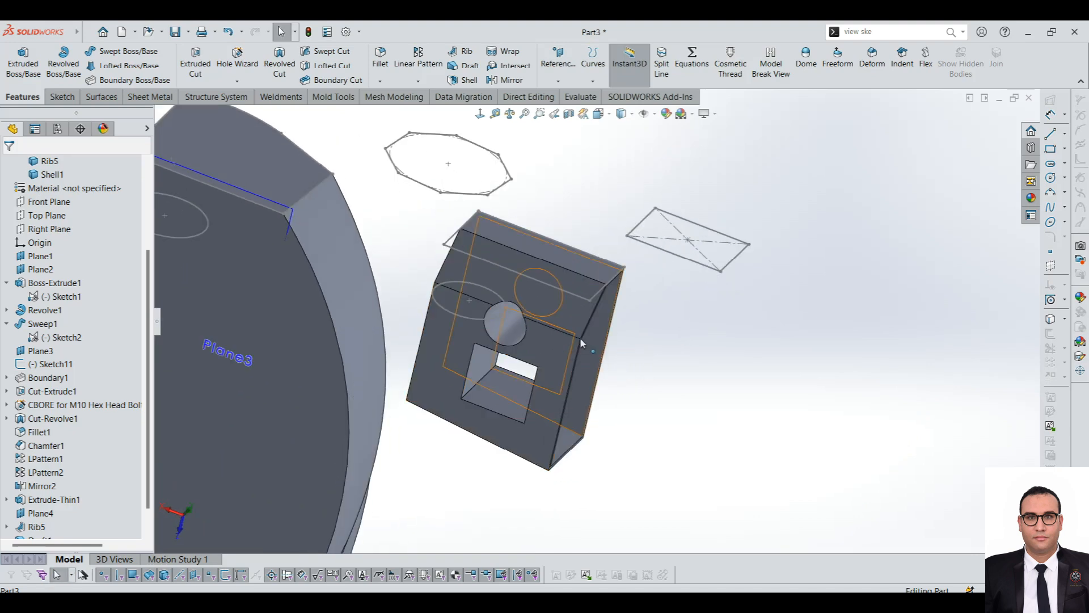
{"action": "scroll", "coordinate": [581, 340], "scroll_direction": "up", "scroll_amount": 3}
{"action": "middle_click_drag", "start_coordinate": [574, 339], "coordinate": [644, 231]}
{"action": "scroll", "coordinate": [554, 267], "scroll_direction": "down", "scroll_amount": 5}
{"action": "scroll", "coordinate": [610, 298], "scroll_direction": "up", "scroll_amount": 8}
{"action": "scroll", "coordinate": [566, 370], "scroll_direction": "down", "scroll_amount": 2}
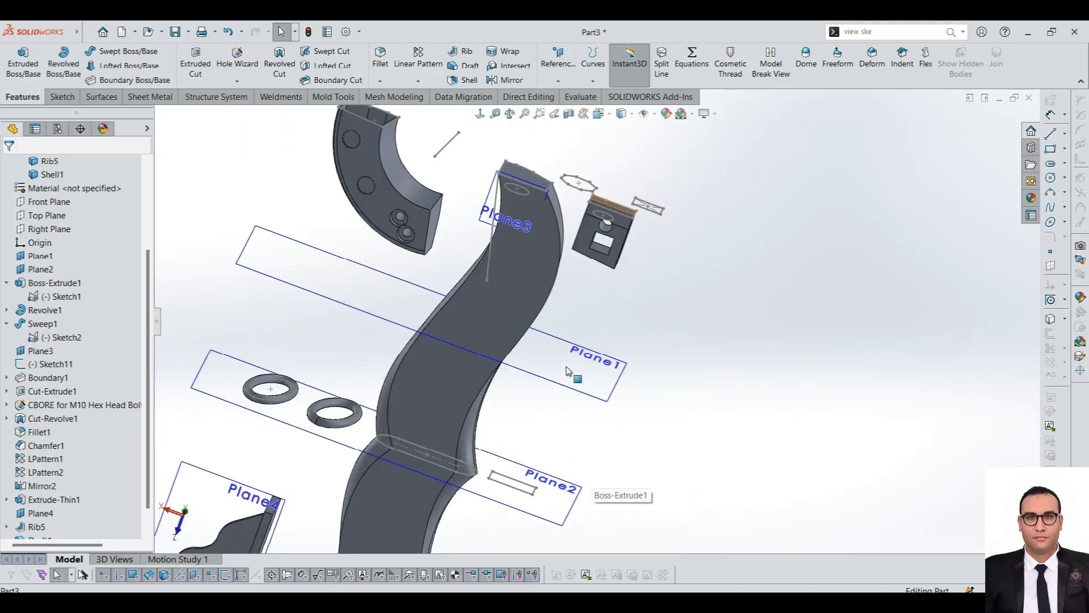
{"action": "scroll", "coordinate": [566, 371], "scroll_direction": "up", "scroll_amount": 3}
{"action": "scroll", "coordinate": [588, 340], "scroll_direction": "down", "scroll_amount": 2}
On Plane1, start a sketch and add the sketch text "hello follow me in my youtube".
{"action": "left_click", "coordinate": [590, 342]}
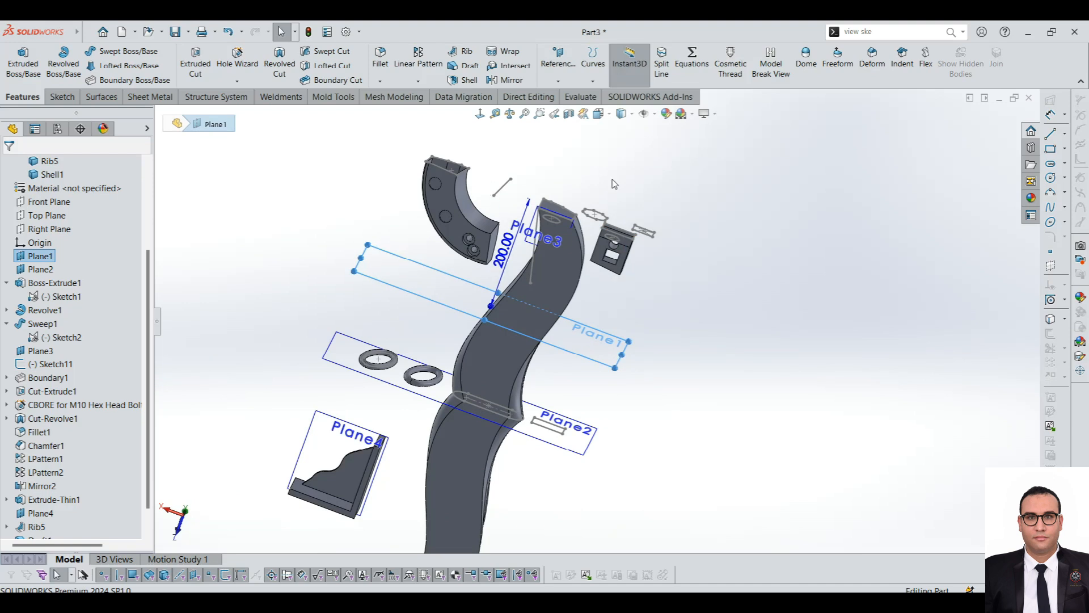
{"action": "left_click", "coordinate": [480, 114]}
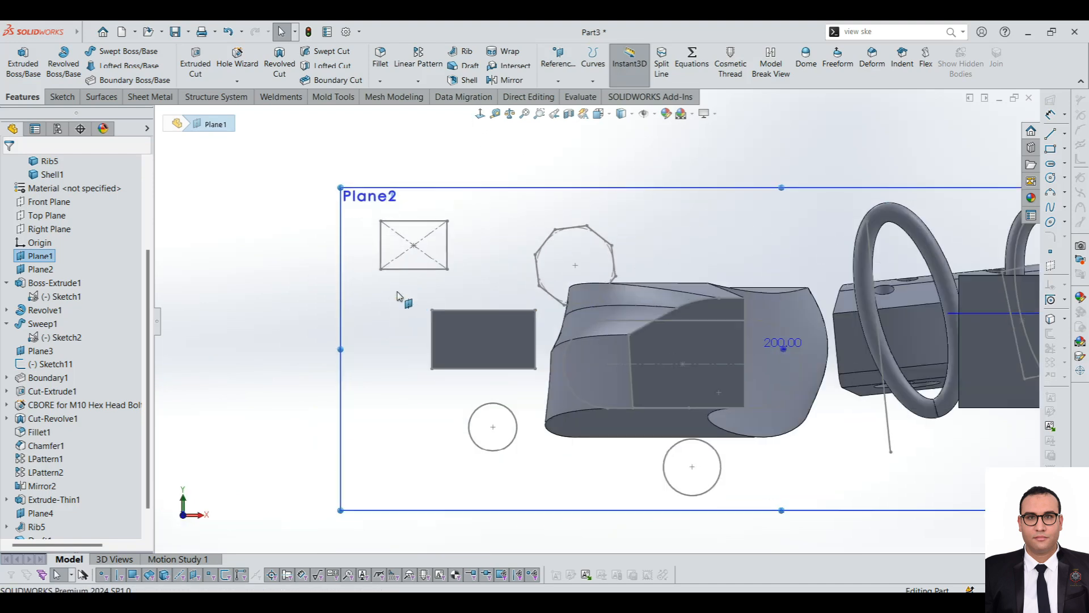
{"action": "scroll", "coordinate": [485, 331], "scroll_direction": "down", "scroll_amount": 2}
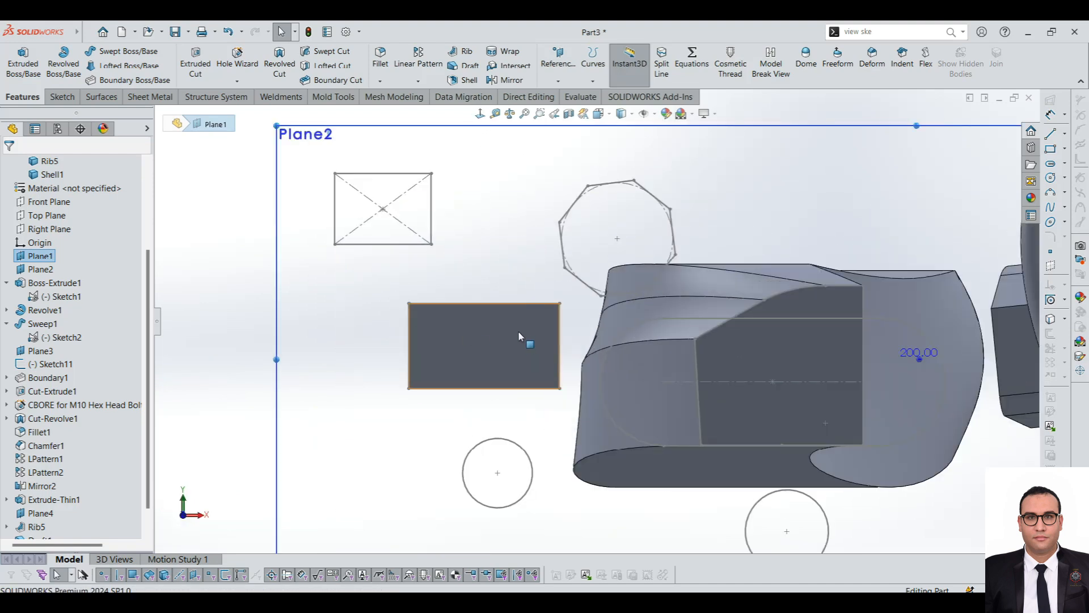
{"action": "left_click", "coordinate": [61, 96]}
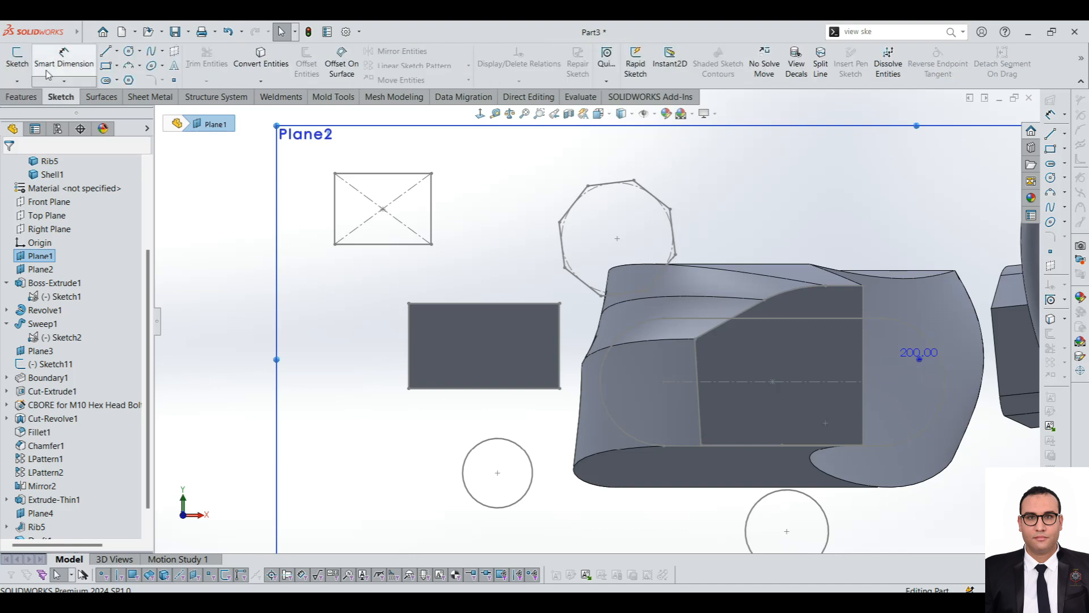
{"action": "left_click", "coordinate": [17, 57]}
{"action": "left_click", "coordinate": [174, 65]}
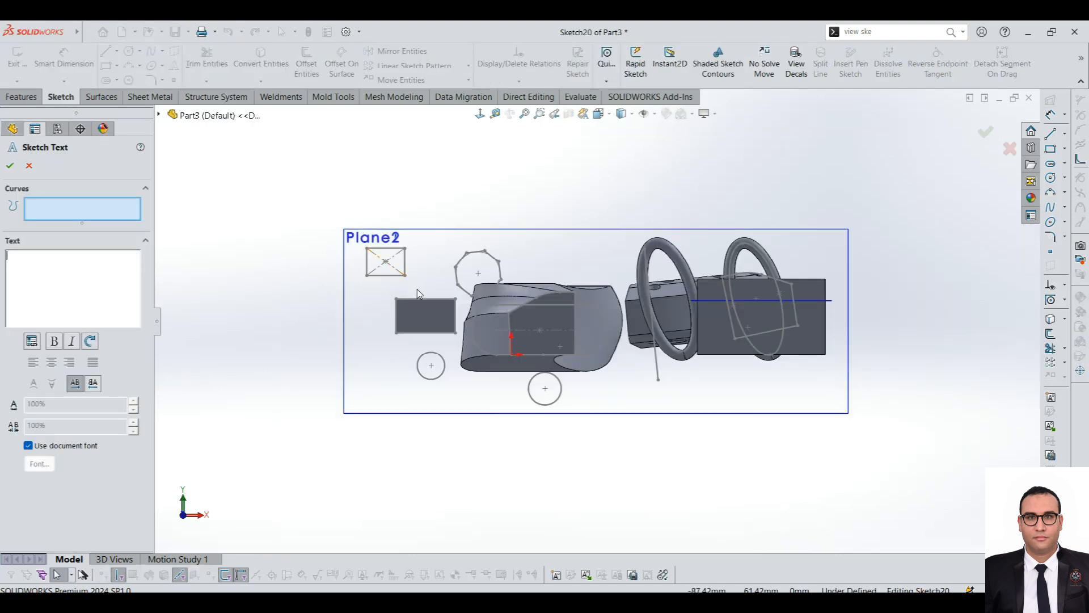
{"action": "scroll", "coordinate": [432, 306], "scroll_direction": "down", "scroll_amount": 5}
{"action": "scroll", "coordinate": [456, 349], "scroll_direction": "down", "scroll_amount": 3}
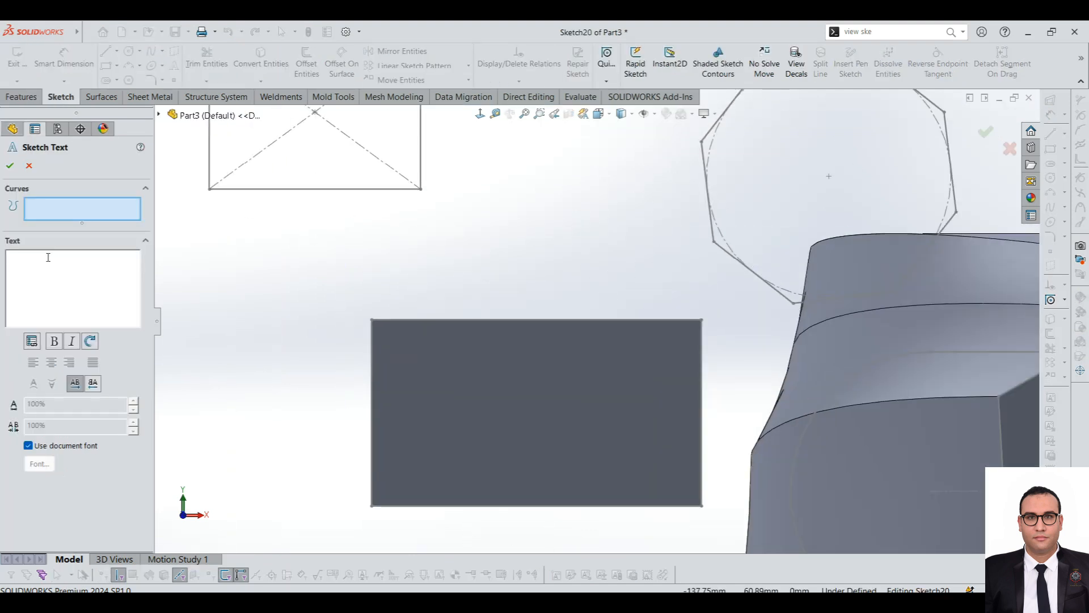
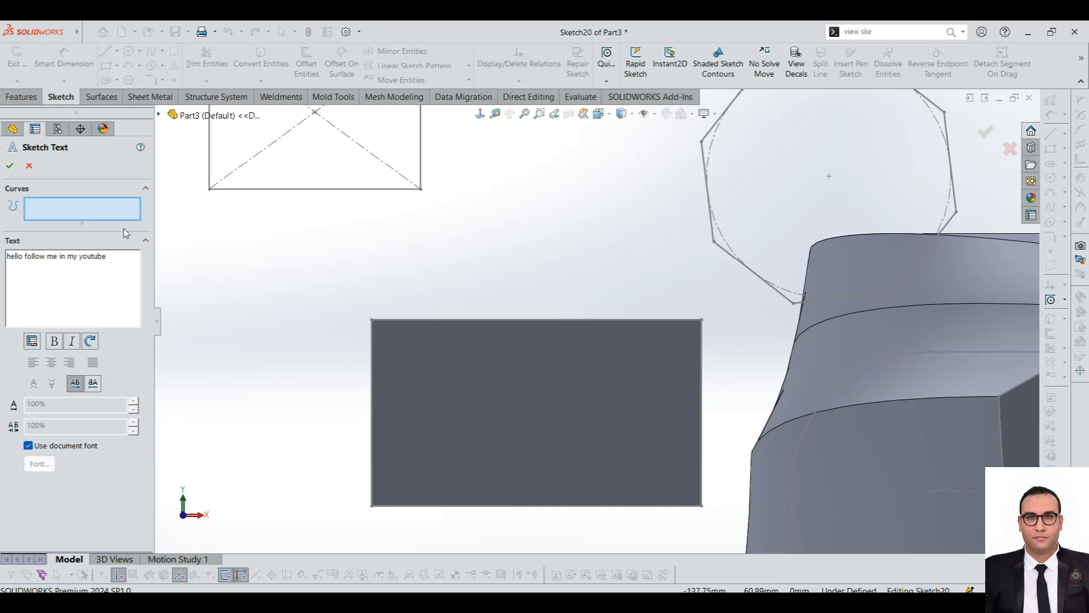
{"action": "left_click", "coordinate": [10, 165]}
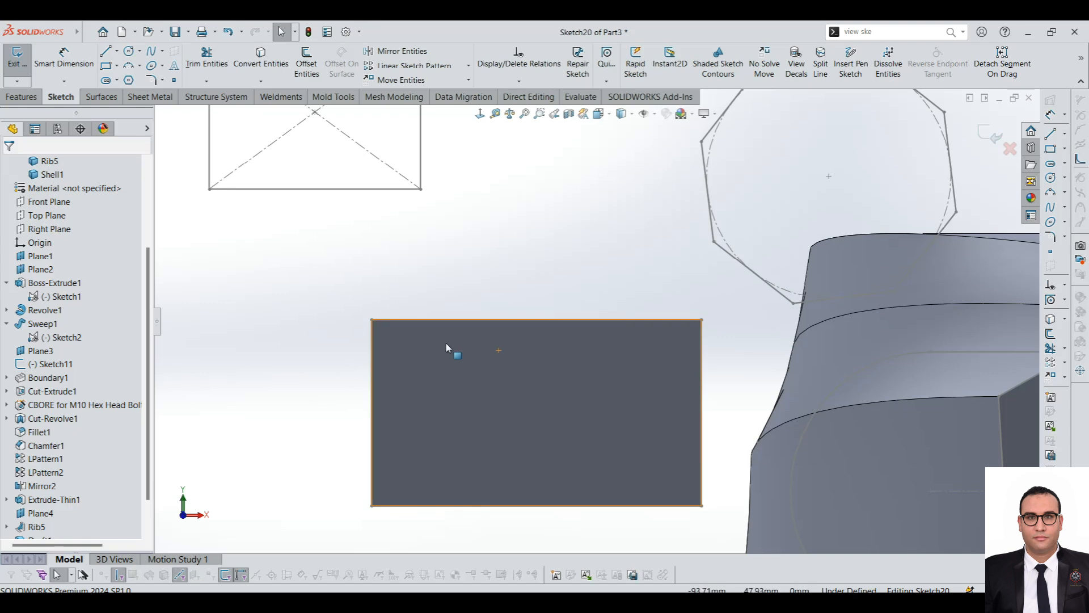
Move the sketch text from the origin onto the upper part of the rectangular block face.
{"action": "scroll", "coordinate": [457, 359], "scroll_direction": "up", "scroll_amount": 5}
{"action": "scroll", "coordinate": [50, 519], "scroll_direction": "down", "scroll_amount": 1}
{"action": "left_click", "coordinate": [35, 526]}
{"action": "left_click", "coordinate": [743, 416]}
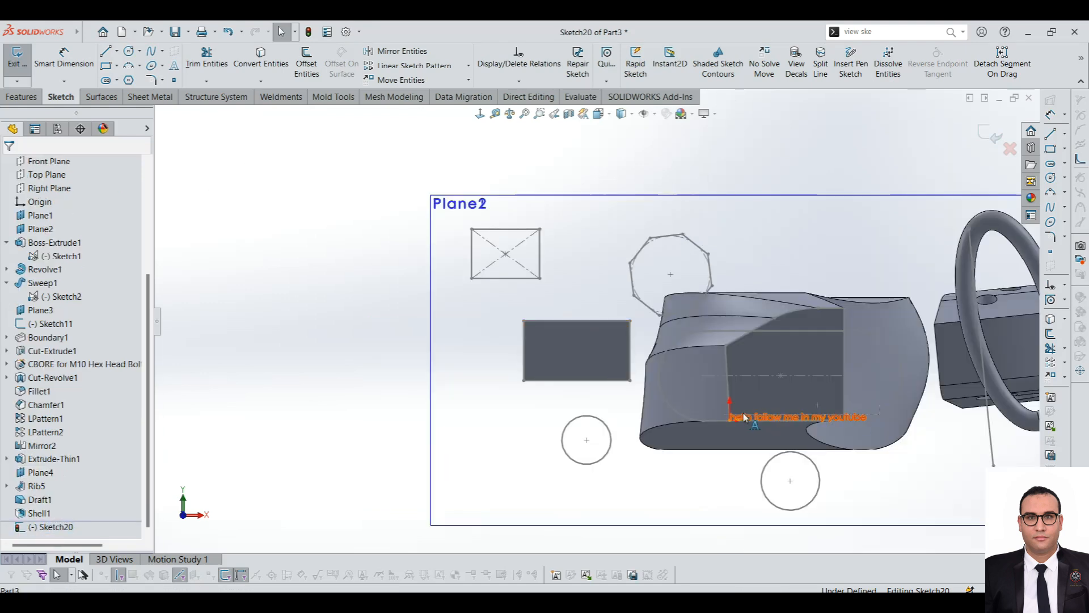
{"action": "left_click", "coordinate": [547, 338]}
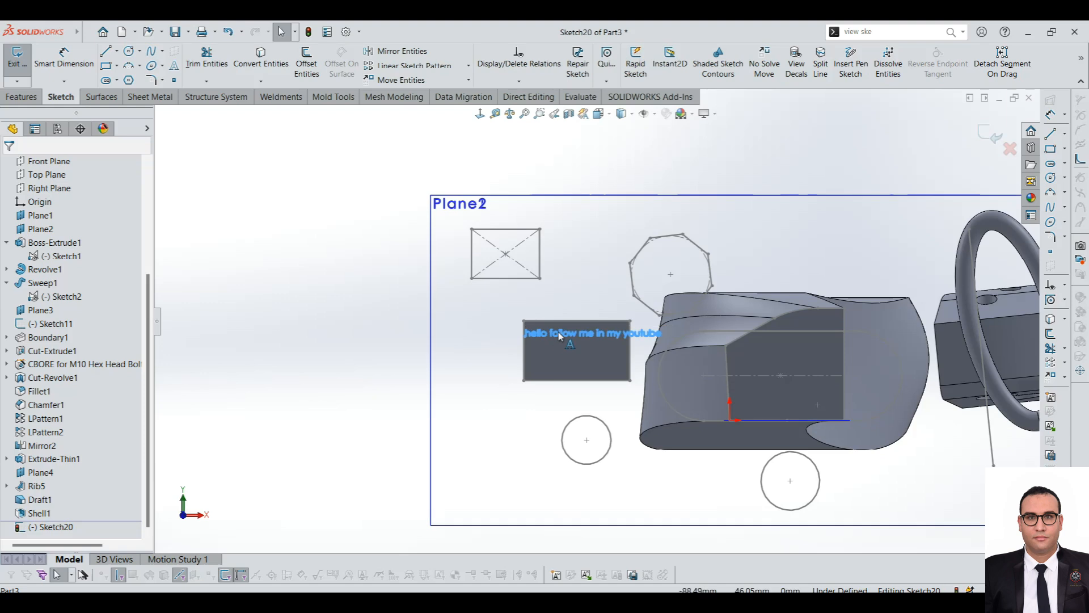
{"action": "scroll", "coordinate": [548, 335], "scroll_direction": "down", "scroll_amount": 3}
{"action": "left_click_drag", "start_coordinate": [586, 333], "coordinate": [586, 335]}
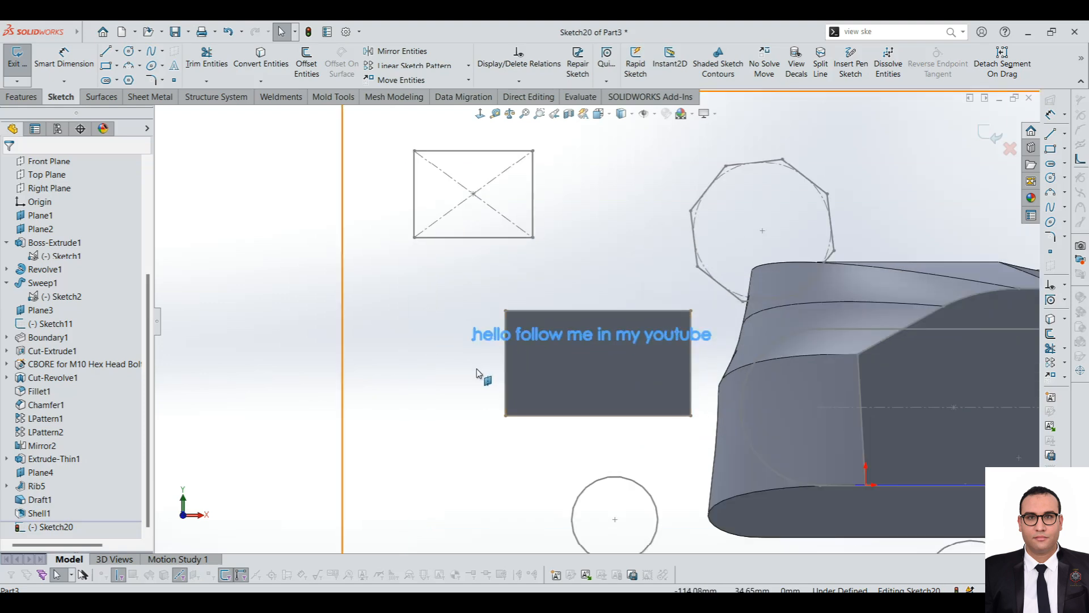
Turn off the document font for the sketch text and set its font height to 8 points.
{"action": "double_click", "coordinate": [618, 336]}
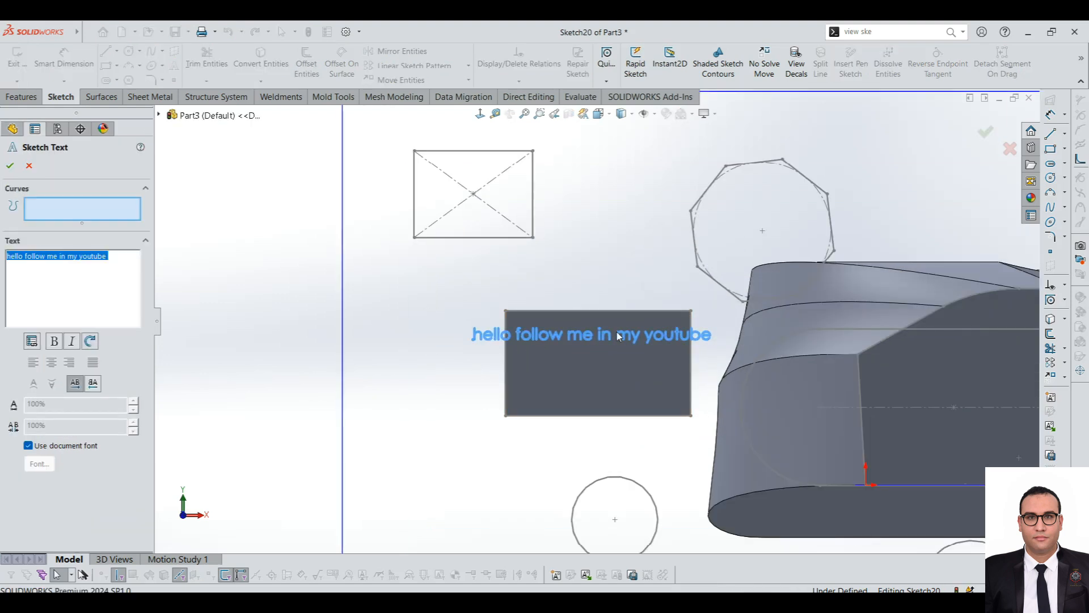
{"action": "left_click", "coordinate": [36, 446]}
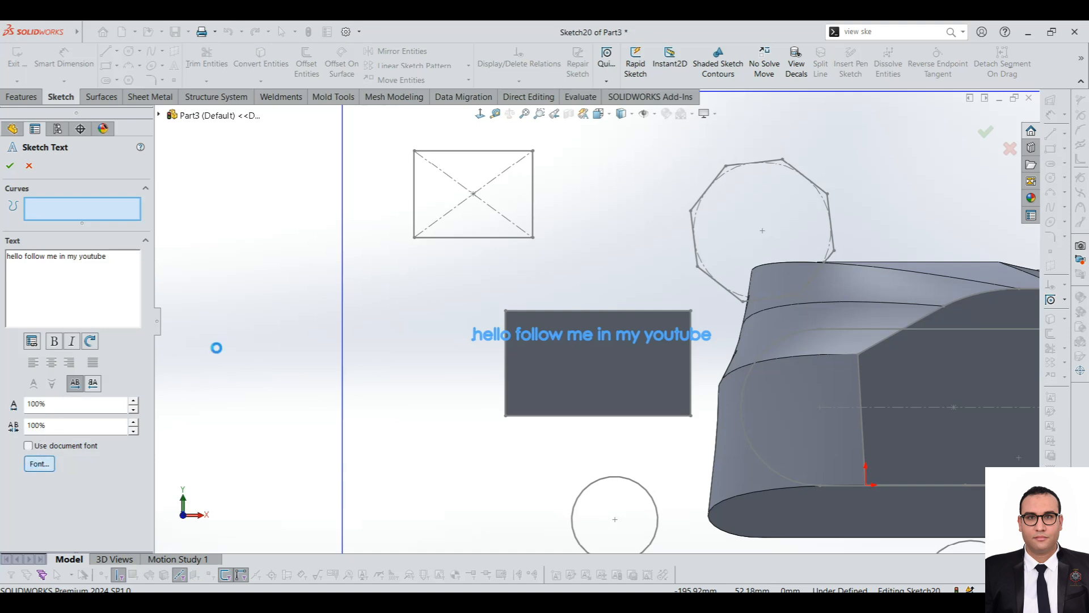
{"action": "left_click", "coordinate": [579, 265]}
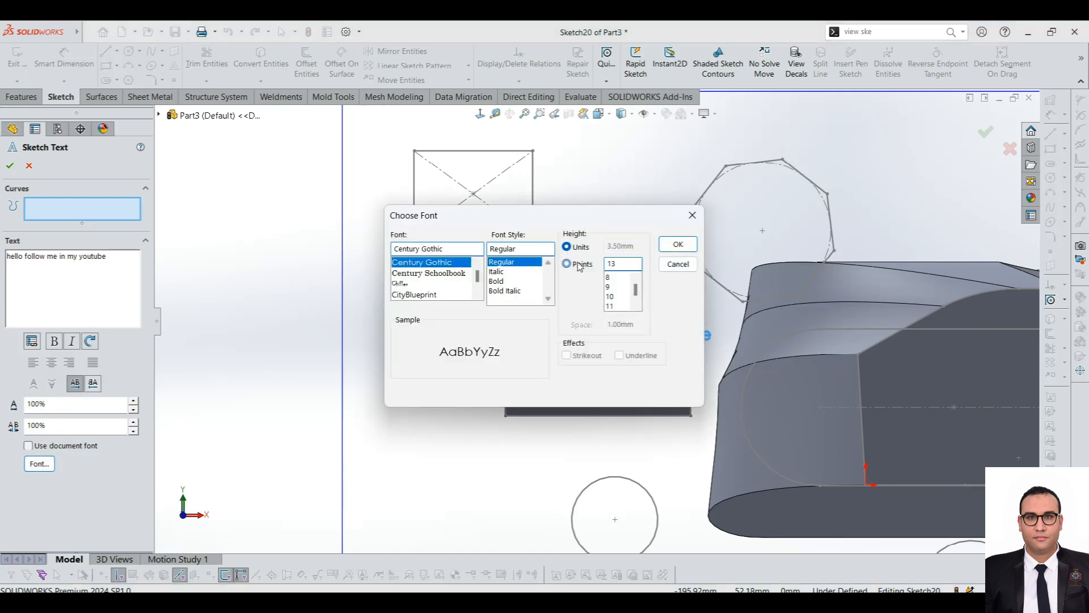
{"action": "left_click", "coordinate": [676, 244]}
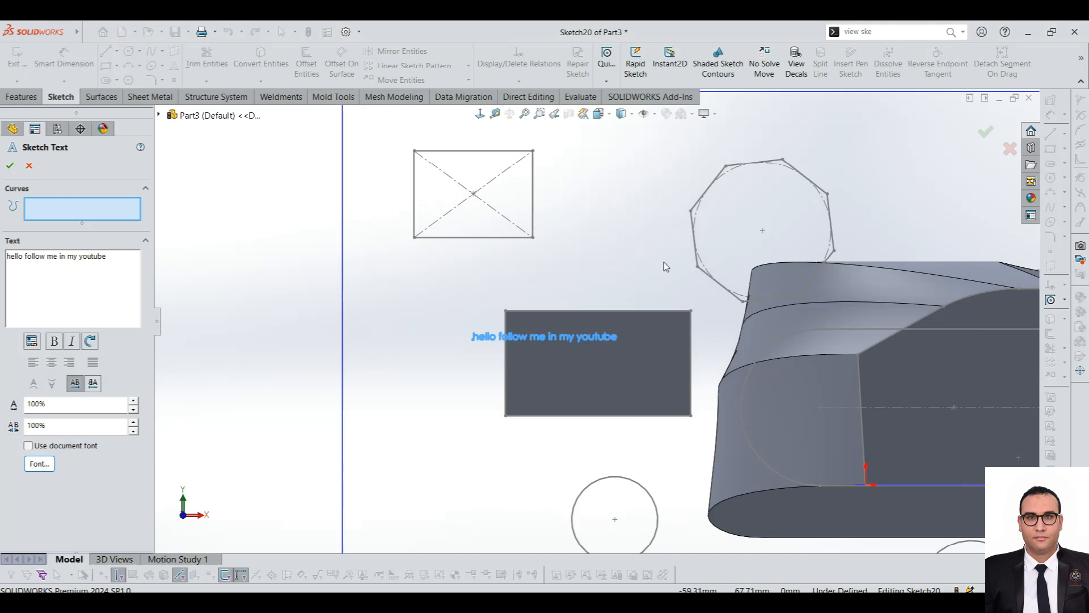
{"action": "left_click", "coordinate": [11, 166]}
Move the sketch text fully inside the upper part of the rectangular block face and exit the sketch.
{"action": "left_click", "coordinate": [568, 336]}
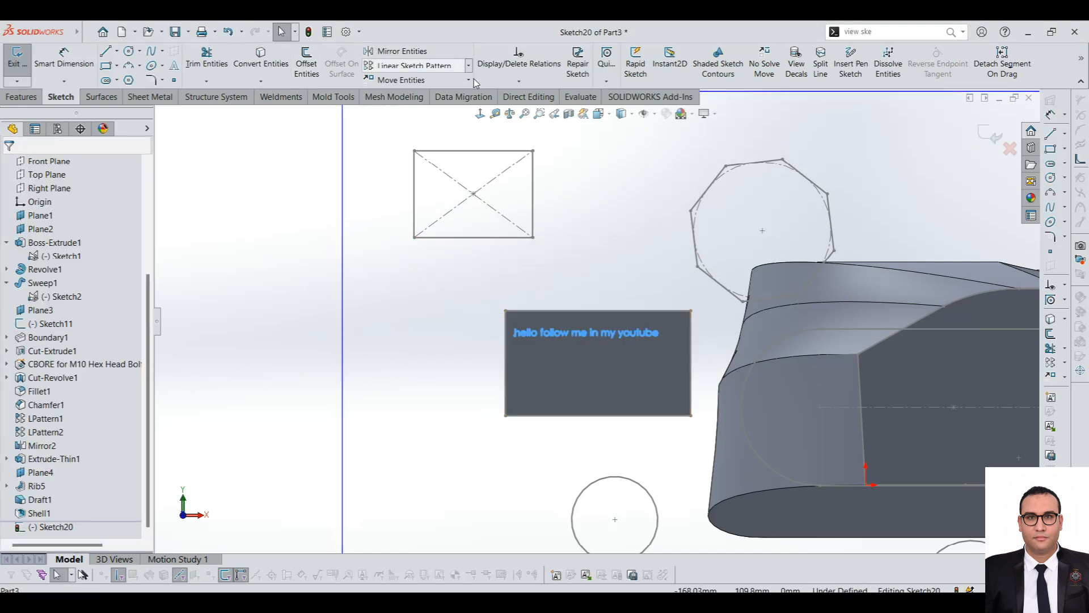
{"action": "left_click", "coordinate": [22, 97]}
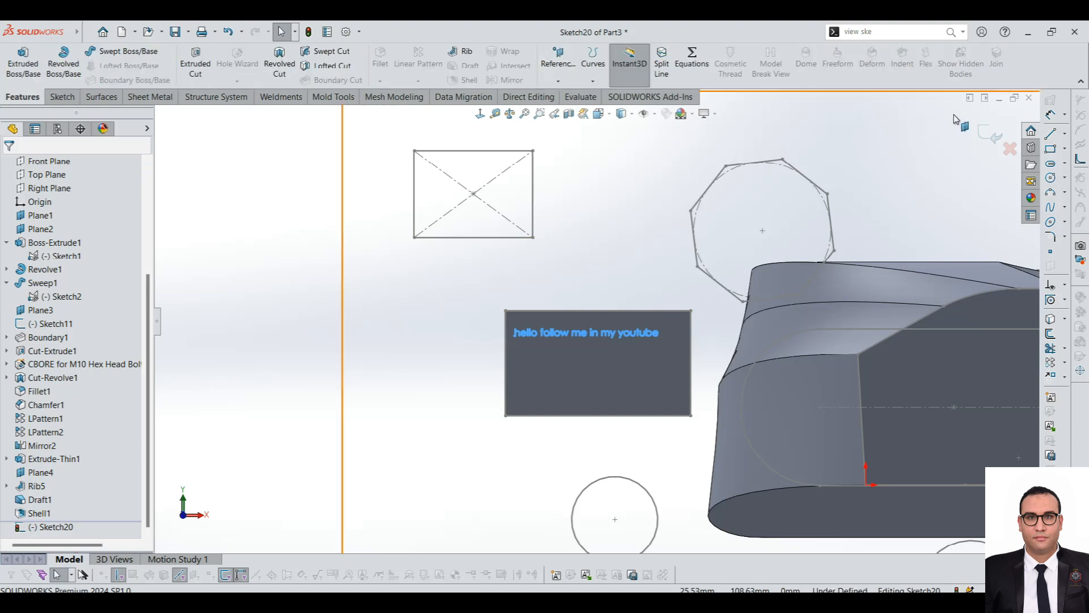
{"action": "left_click", "coordinate": [983, 136]}
Wrap the text sketch onto the block's flat bottom face beside the chamfer, with a 1 mm thickness.
{"action": "mouse_move", "coordinate": [627, 360]}
{"action": "middle_mouse_down"}
{"action": "mouse_move", "coordinate": [671, 194]}
{"action": "mouse_move", "coordinate": [832, 234]}
{"action": "mouse_move", "coordinate": [765, 211]}
{"action": "mouse_move", "coordinate": [618, 234]}
{"action": "mouse_move", "coordinate": [579, 272]}
{"action": "mouse_move", "coordinate": [574, 321]}
{"action": "middle_mouse_up"}
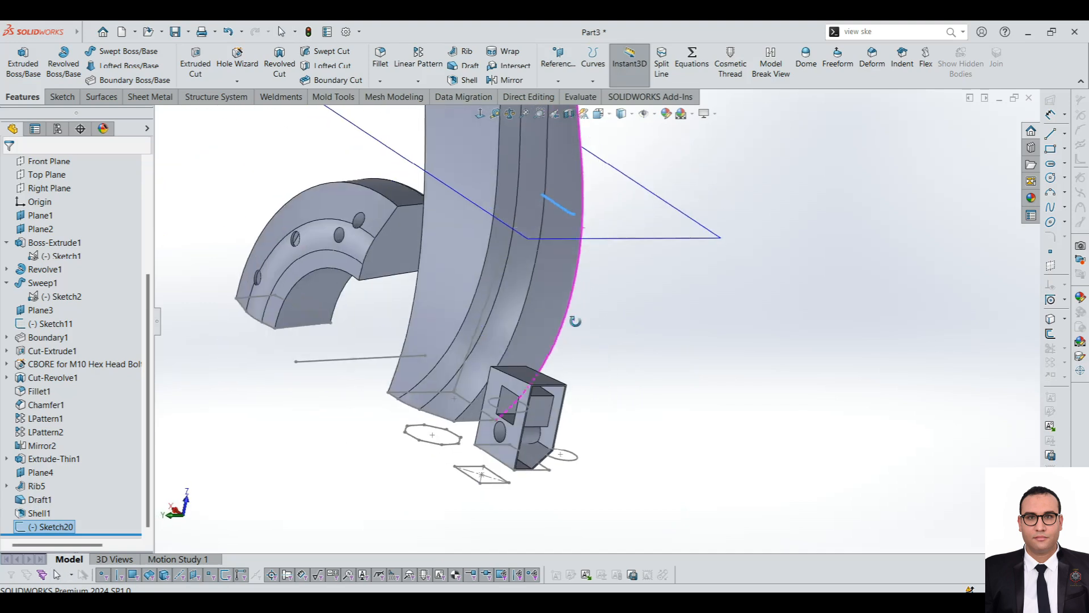
{"action": "left_click", "coordinate": [506, 52]}
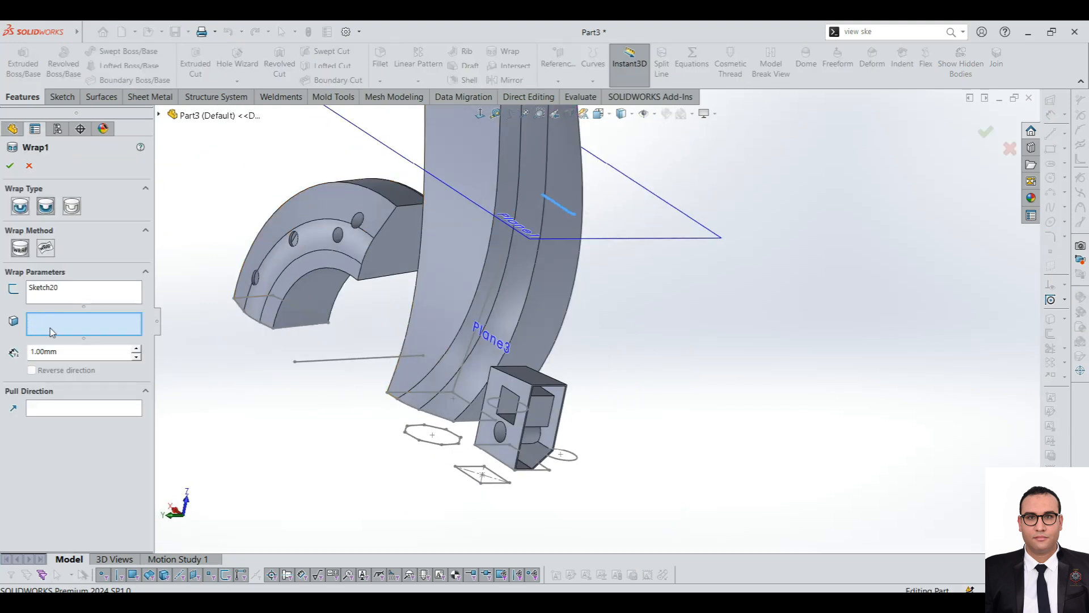
{"action": "middle_click_drag", "start_coordinate": [544, 440], "coordinate": [539, 275]}
{"action": "scroll", "coordinate": [523, 454], "scroll_direction": "down", "scroll_amount": 5}
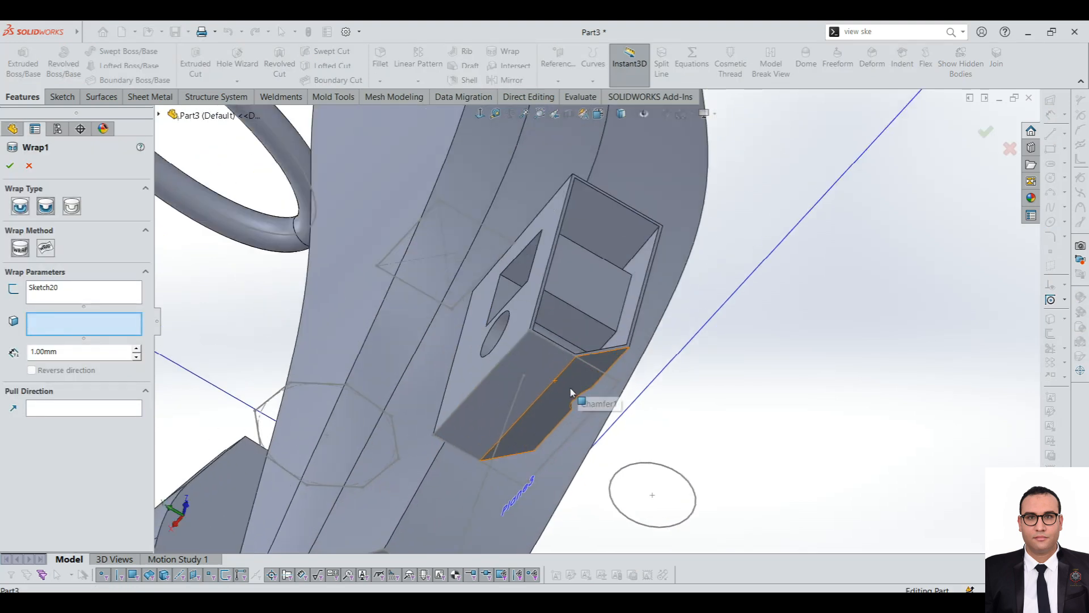
{"action": "left_click", "coordinate": [542, 360]}
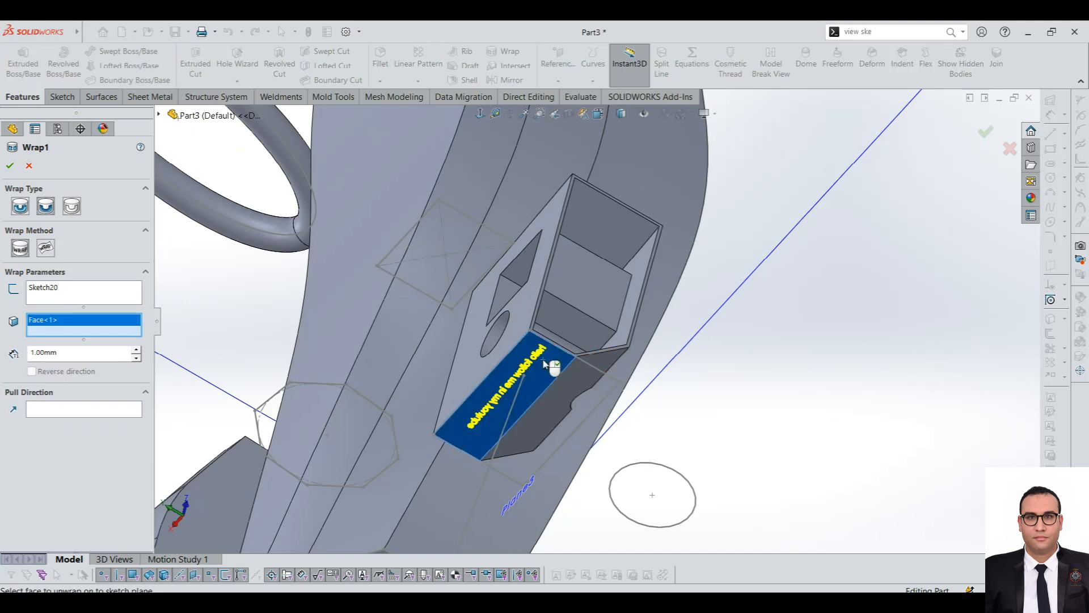
{"action": "scroll", "coordinate": [553, 366], "scroll_direction": "down", "scroll_amount": 5}
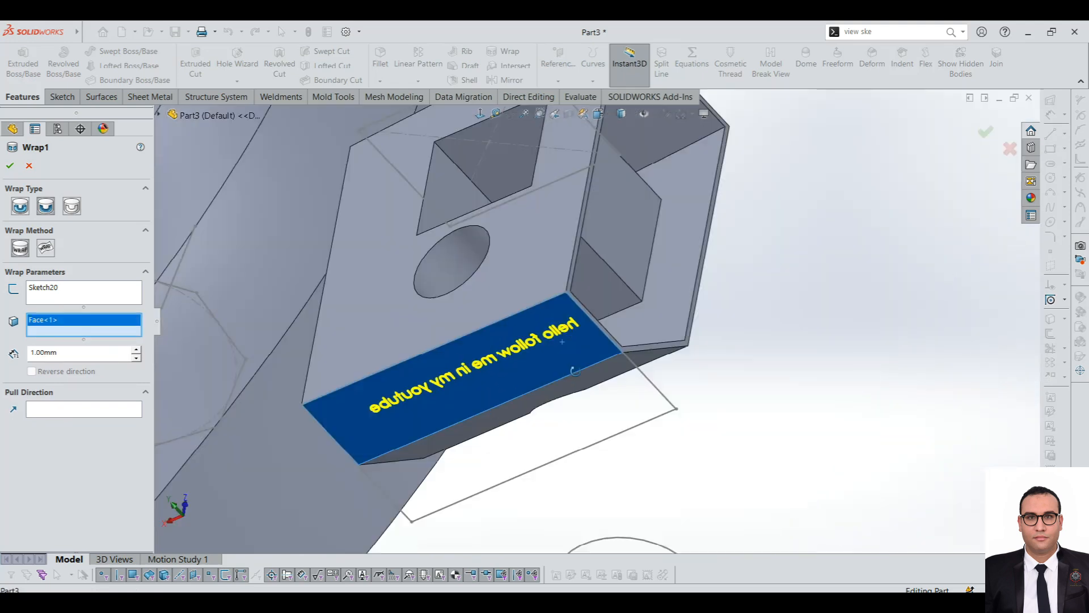
{"action": "middle_click_drag", "start_coordinate": [574, 370], "coordinate": [493, 548]}
{"action": "scroll", "coordinate": [493, 447], "scroll_direction": "up", "scroll_amount": 8}
{"action": "scroll", "coordinate": [794, 152], "scroll_direction": "down", "scroll_amount": 3}
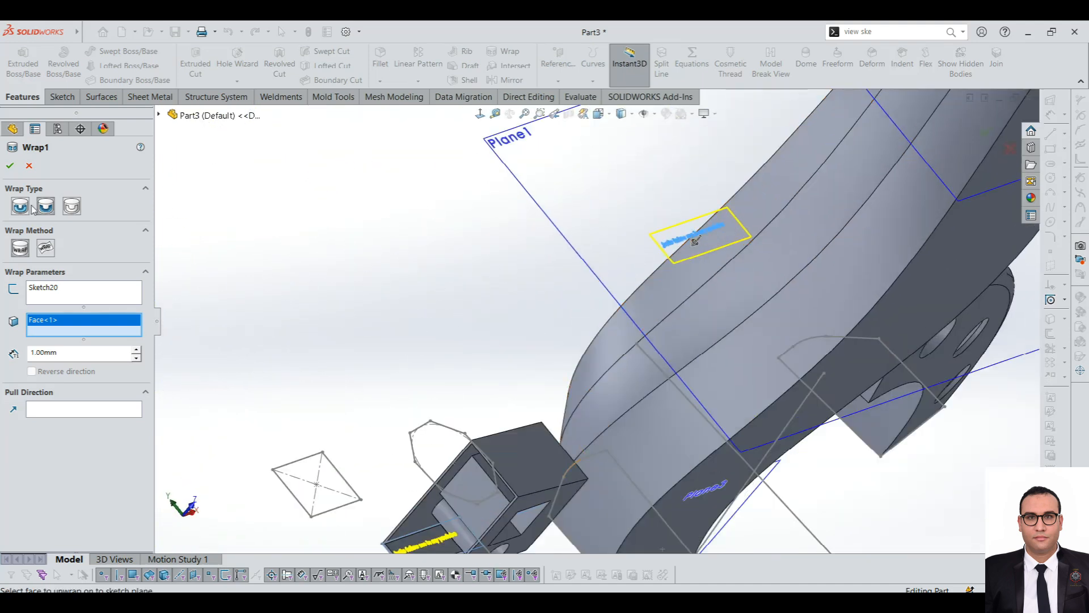
{"action": "scroll", "coordinate": [425, 460], "scroll_direction": "up", "scroll_amount": 1}
{"action": "scroll", "coordinate": [426, 461], "scroll_direction": "down", "scroll_amount": 4}
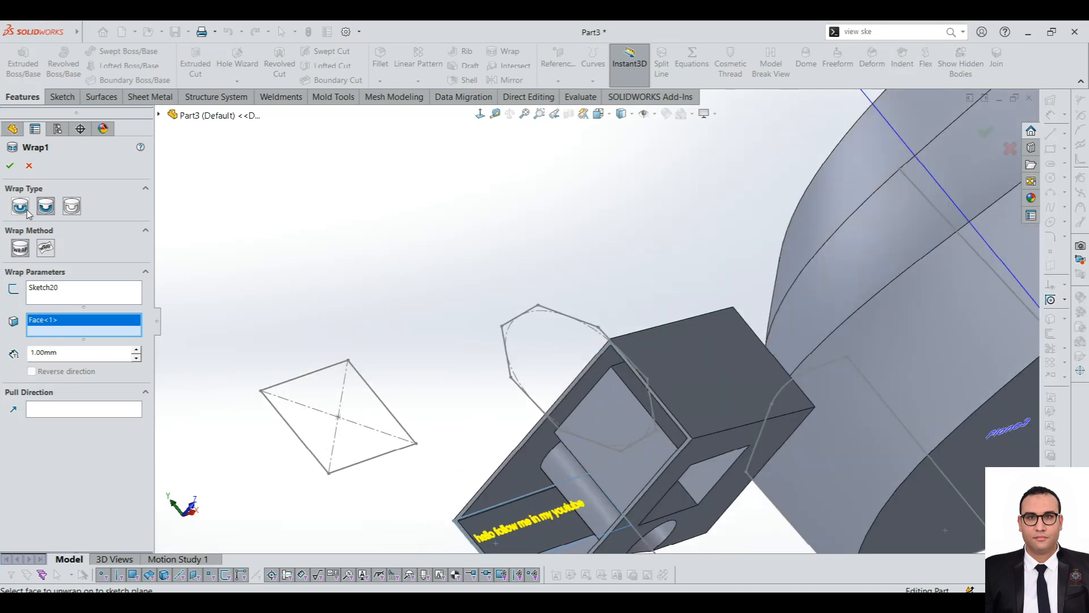
{"action": "scroll", "coordinate": [624, 381], "scroll_direction": "up", "scroll_amount": 3}
{"action": "scroll", "coordinate": [607, 417], "scroll_direction": "down", "scroll_amount": 4}
{"action": "scroll", "coordinate": [614, 324], "scroll_direction": "up", "scroll_amount": 2}
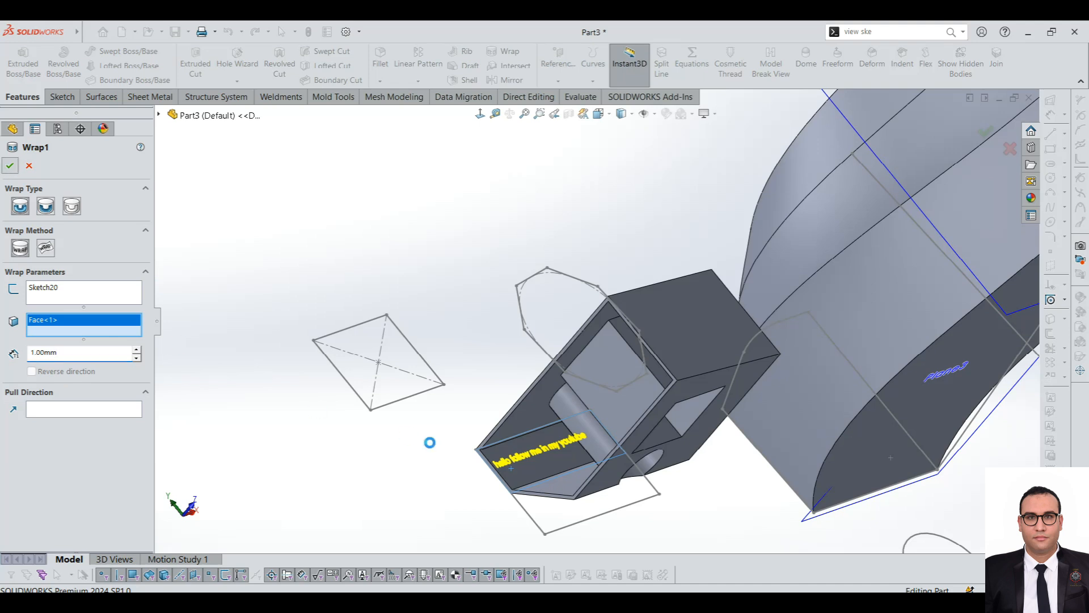
{"action": "key", "text": "Return"}
Examine the wrapped text on the block face up close, then the surrounding bodies and planes from several directions.
{"action": "scroll", "coordinate": [526, 435], "scroll_direction": "down", "scroll_amount": 8}
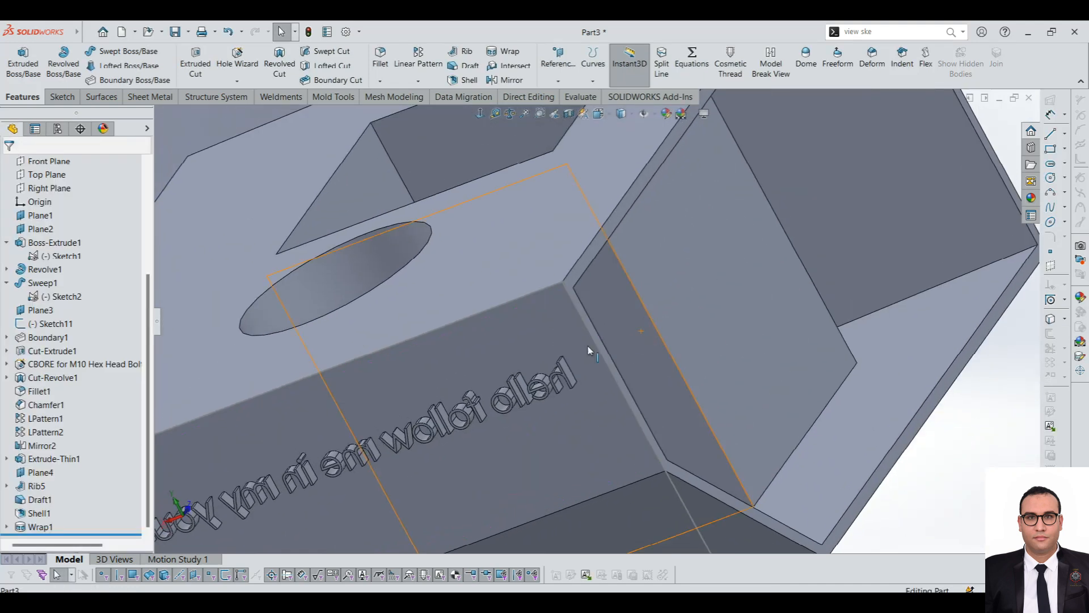
{"action": "scroll", "coordinate": [588, 351], "scroll_direction": "up", "scroll_amount": 4}
{"action": "middle_click_drag", "start_coordinate": [561, 372], "coordinate": [542, 353]}
{"action": "scroll", "coordinate": [567, 355], "scroll_direction": "down", "scroll_amount": 7}
{"action": "scroll", "coordinate": [542, 349], "scroll_direction": "up", "scroll_amount": 12}
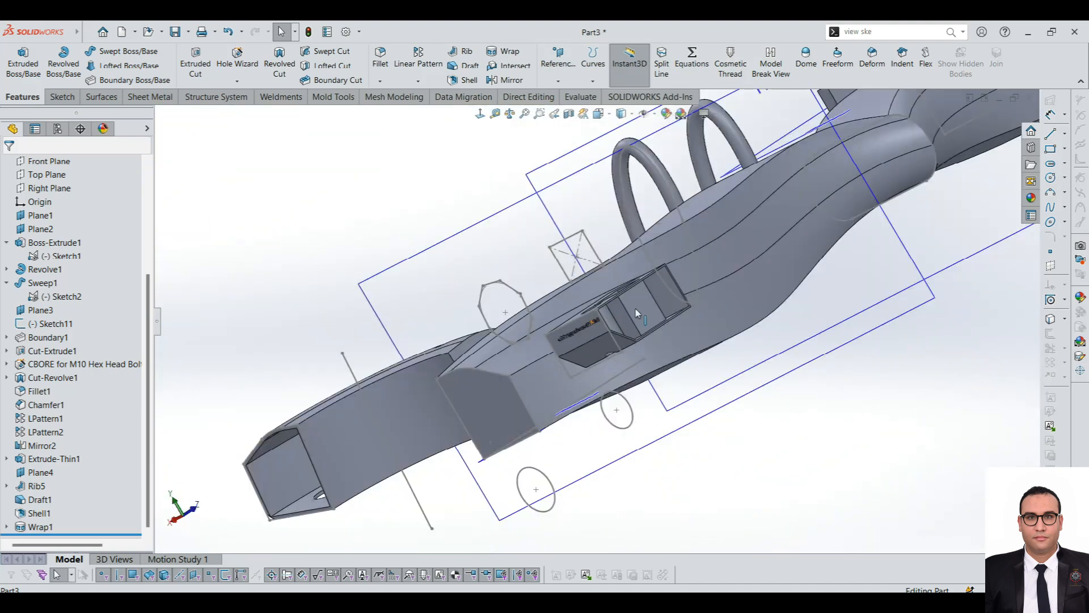
{"action": "scroll", "coordinate": [636, 311], "scroll_direction": "down", "scroll_amount": 4}
{"action": "scroll", "coordinate": [582, 330], "scroll_direction": "up", "scroll_amount": 10}
{"action": "middle_click_drag", "start_coordinate": [587, 323], "coordinate": [559, 398]}
{"action": "scroll", "coordinate": [583, 248], "scroll_direction": "down", "scroll_amount": 4}
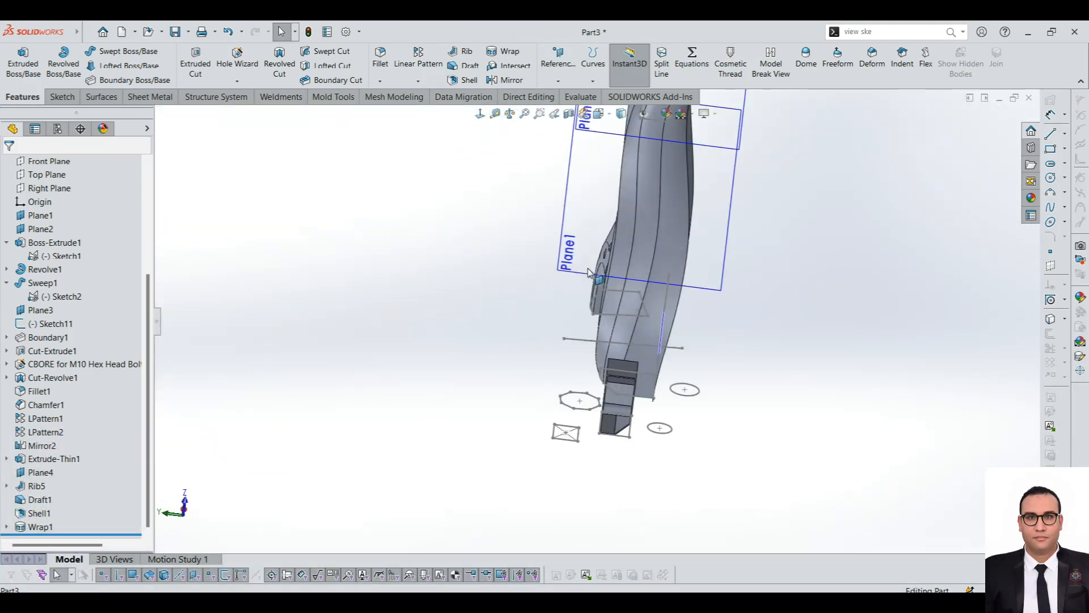
{"action": "scroll", "coordinate": [709, 177], "scroll_direction": "up", "scroll_amount": 4}
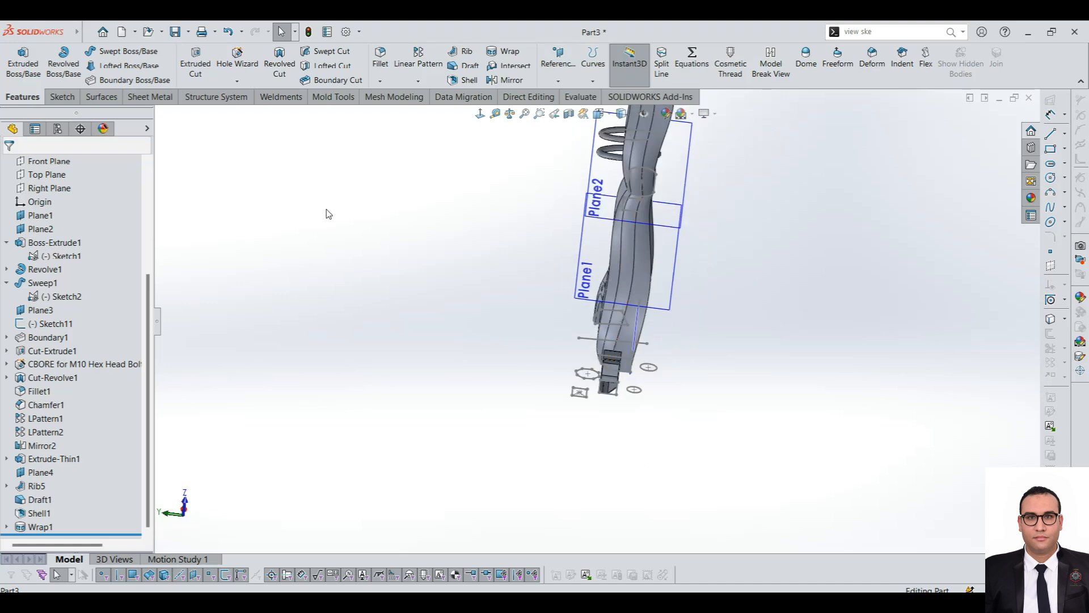
{"action": "scroll", "coordinate": [829, 235], "scroll_direction": "up", "scroll_amount": 1}
{"action": "scroll", "coordinate": [828, 235], "scroll_direction": "down", "scroll_amount": 1}
{"action": "scroll", "coordinate": [828, 235], "scroll_direction": "up", "scroll_amount": 1}
{"action": "middle_click_drag", "start_coordinate": [660, 250], "coordinate": [600, 250]}
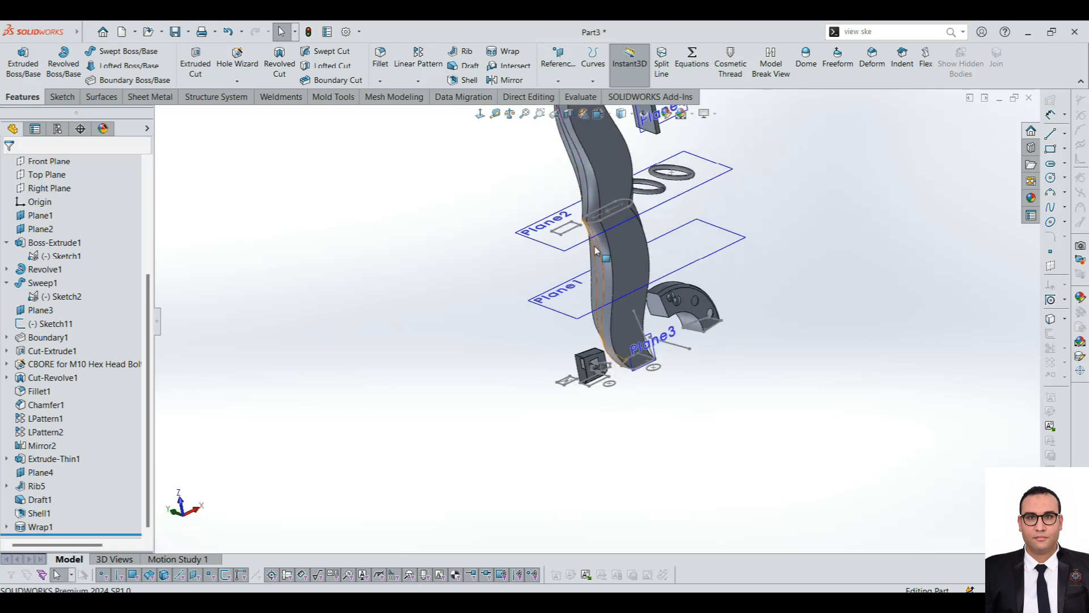
{"action": "scroll", "coordinate": [596, 253], "scroll_direction": "up", "scroll_amount": 5}
{"action": "scroll", "coordinate": [580, 265], "scroll_direction": "down", "scroll_amount": 4}
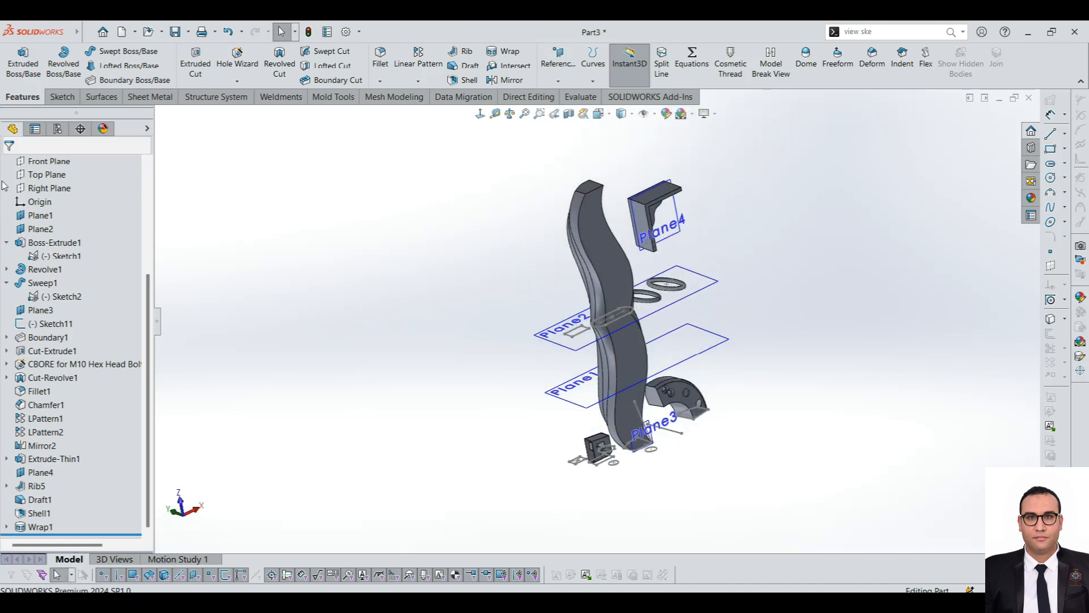
Copy the text sketch under the wrap feature and paste it onto the Right Plane.
{"action": "scroll", "coordinate": [5, 186], "scroll_direction": "up", "scroll_amount": 4}
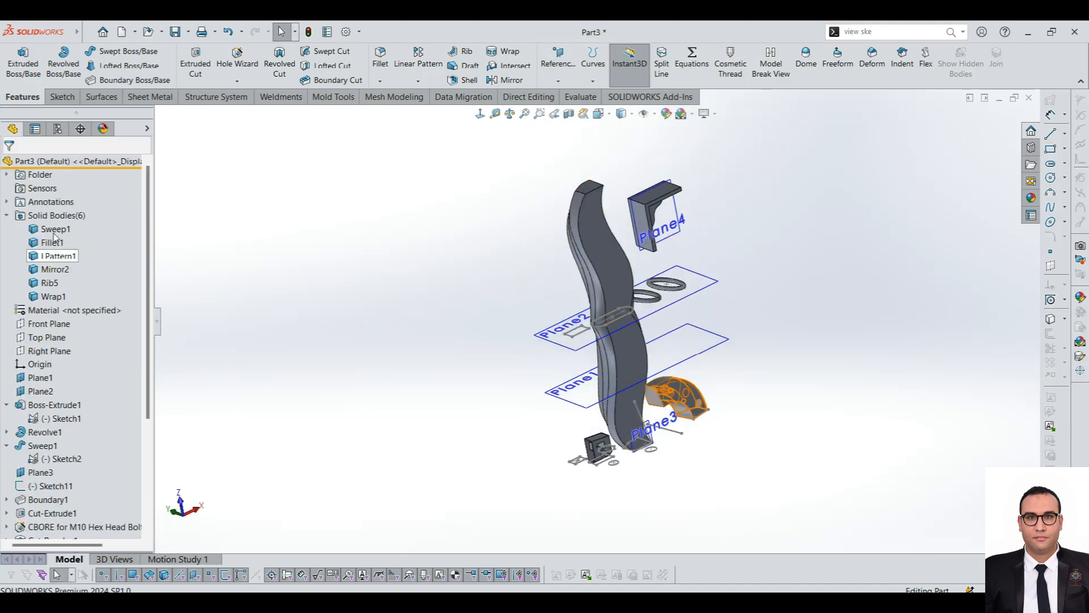
{"action": "left_click", "coordinate": [49, 351]}
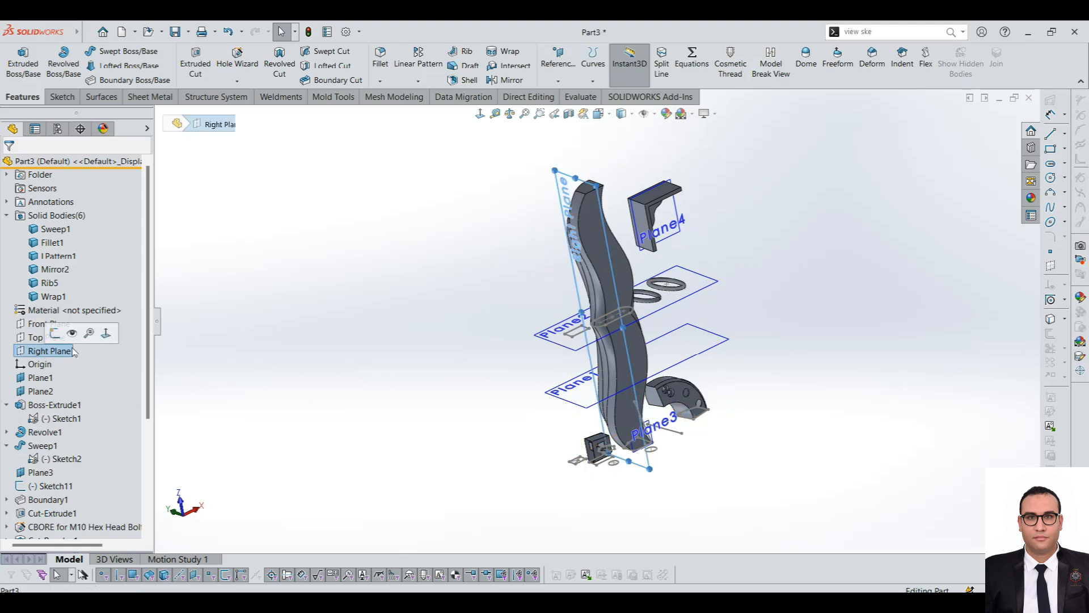
{"action": "left_click", "coordinate": [481, 114]}
{"action": "scroll", "coordinate": [2, 472], "scroll_direction": "down", "scroll_amount": 4}
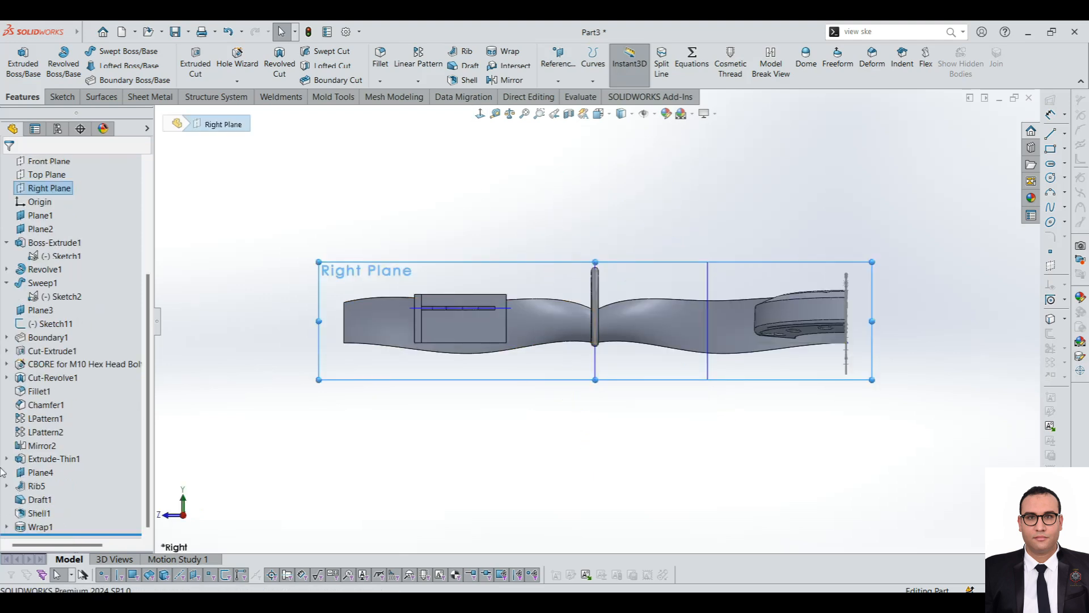
{"action": "left_click", "coordinate": [6, 527]}
{"action": "left_click", "coordinate": [40, 526]}
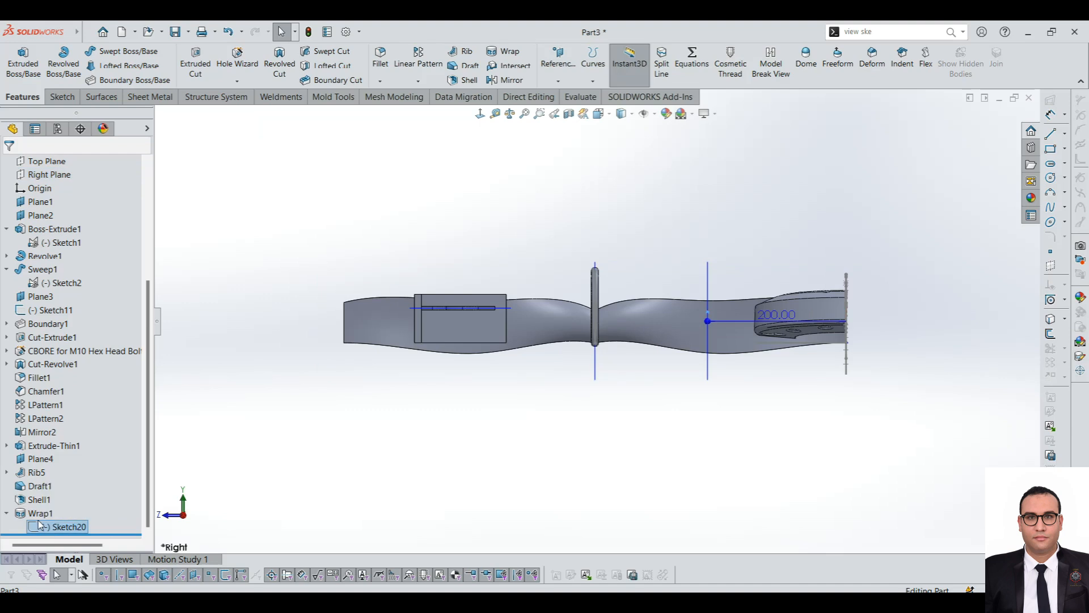
{"action": "scroll", "coordinate": [61, 301], "scroll_direction": "up", "scroll_amount": 4}
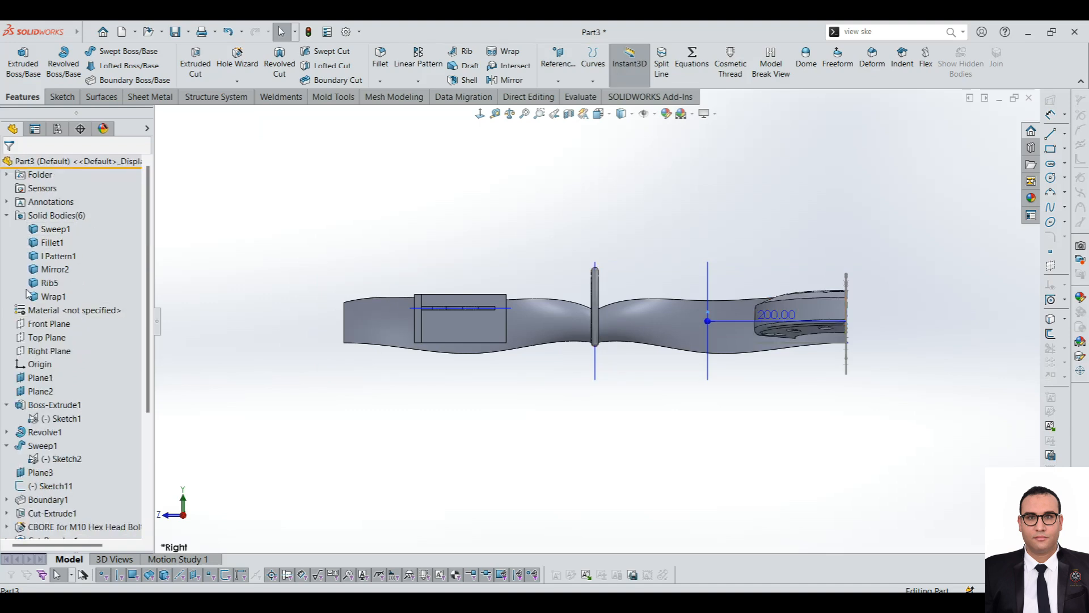
{"action": "left_click", "coordinate": [39, 338]}
{"action": "left_click", "coordinate": [40, 351]}
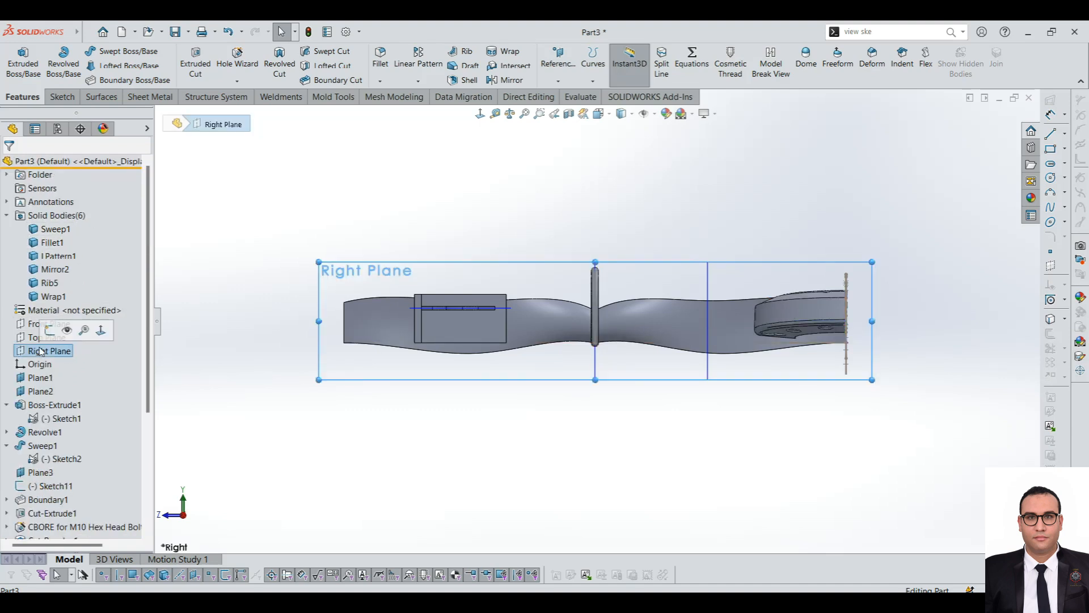
{"action": "left_click", "coordinate": [488, 389]}
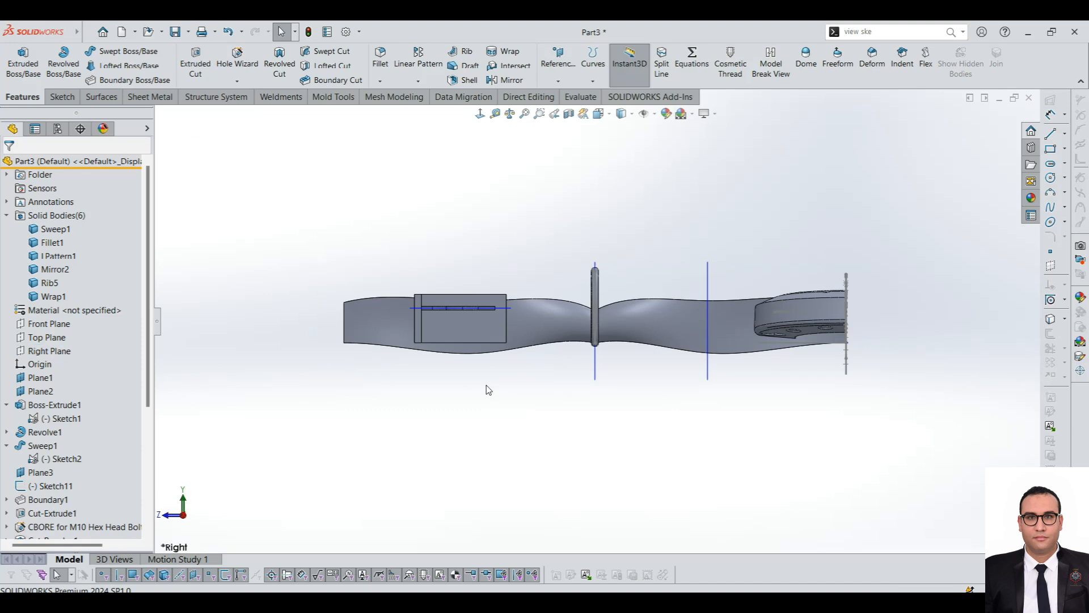
Show the pasted text sketch and open it for editing.
{"action": "scroll", "coordinate": [12, 475], "scroll_direction": "down", "scroll_amount": 5}
{"action": "left_click", "coordinate": [52, 527]}
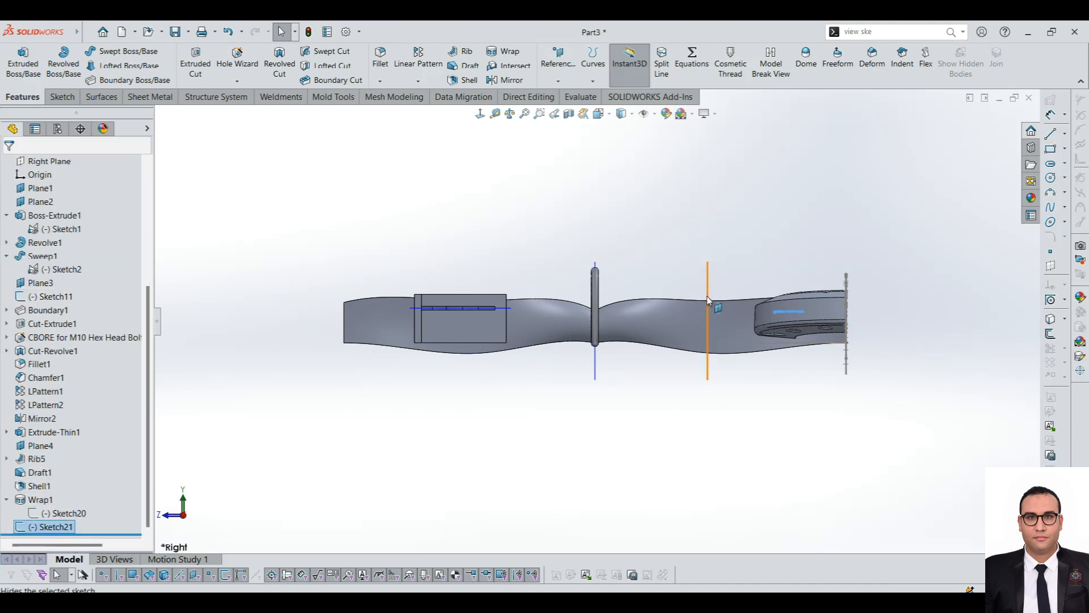
{"action": "scroll", "coordinate": [733, 289], "scroll_direction": "down", "scroll_amount": 2}
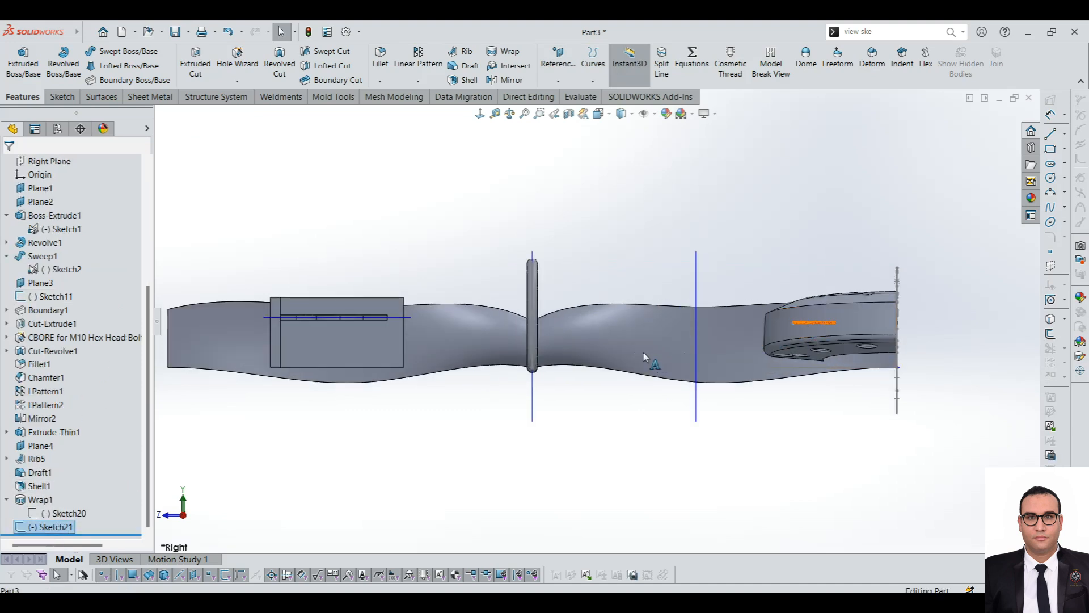
{"action": "scroll", "coordinate": [811, 325], "scroll_direction": "down", "scroll_amount": 5}
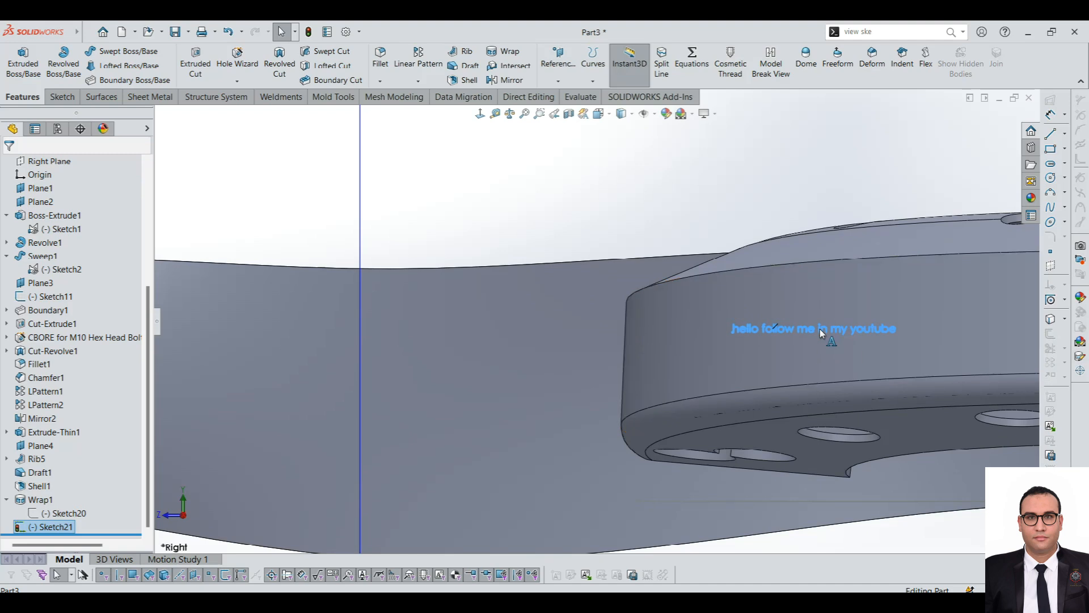
{"action": "double_click", "coordinate": [775, 328]}
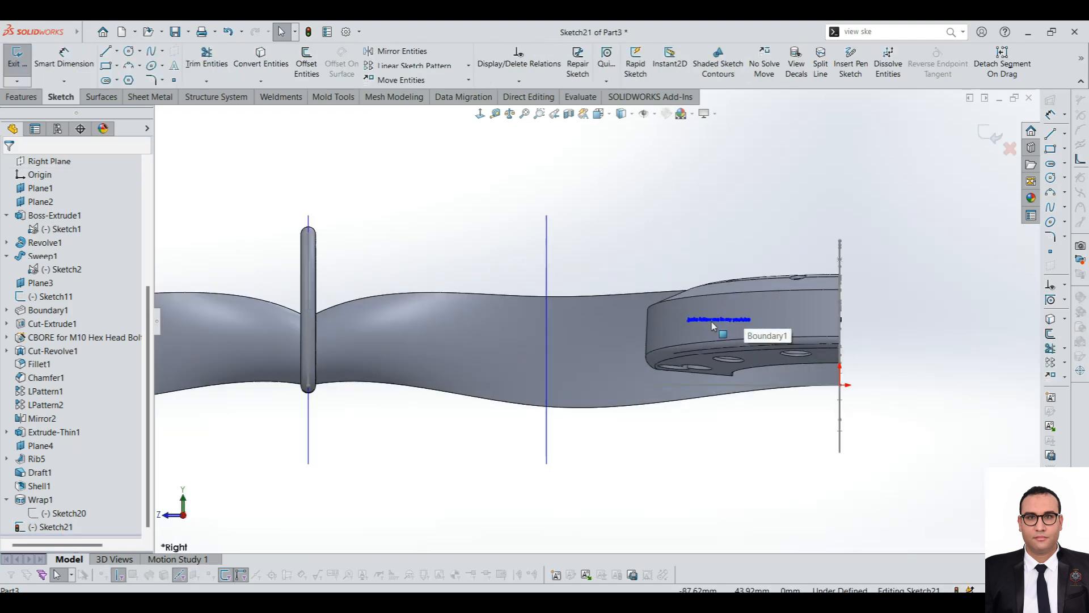
Set the copied text's font height to 24 points and move it onto the wavy body between Plane1 and Plane2.
{"action": "double_click", "coordinate": [713, 321]}
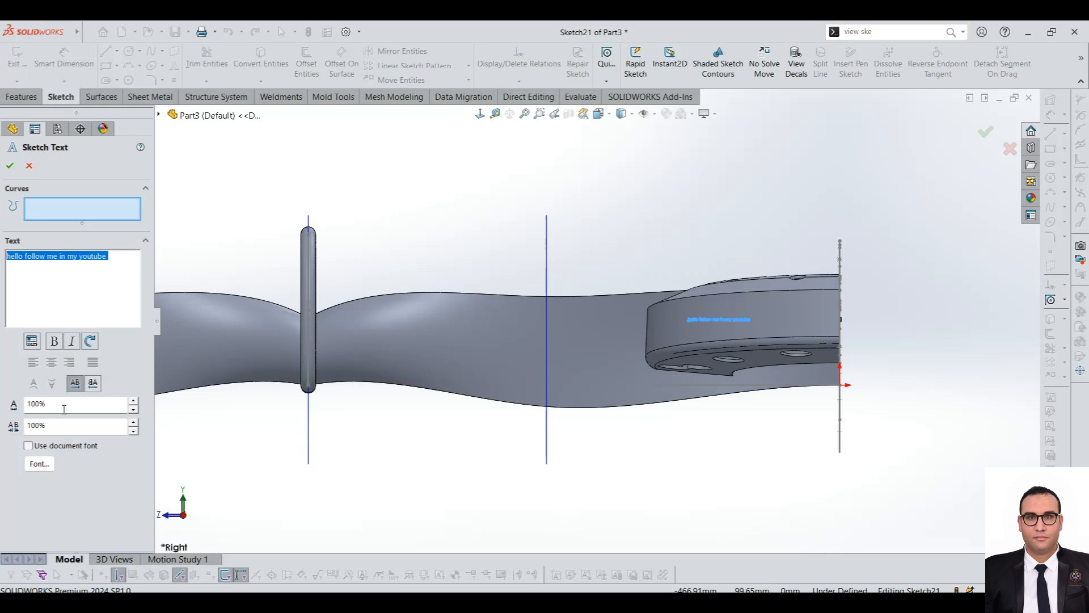
{"action": "left_click", "coordinate": [39, 463]}
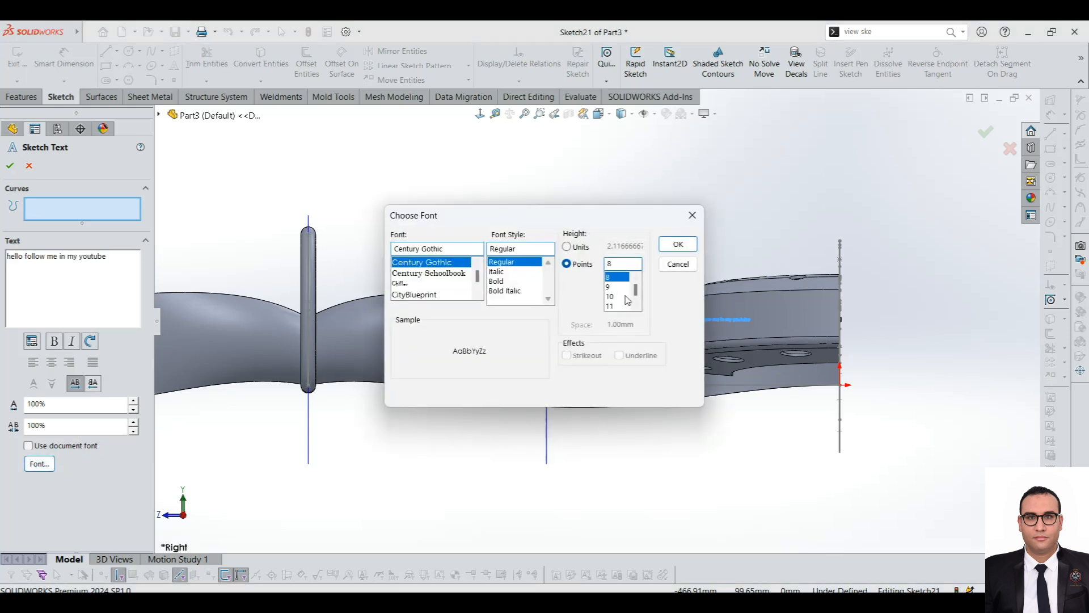
{"action": "left_click", "coordinate": [664, 249]}
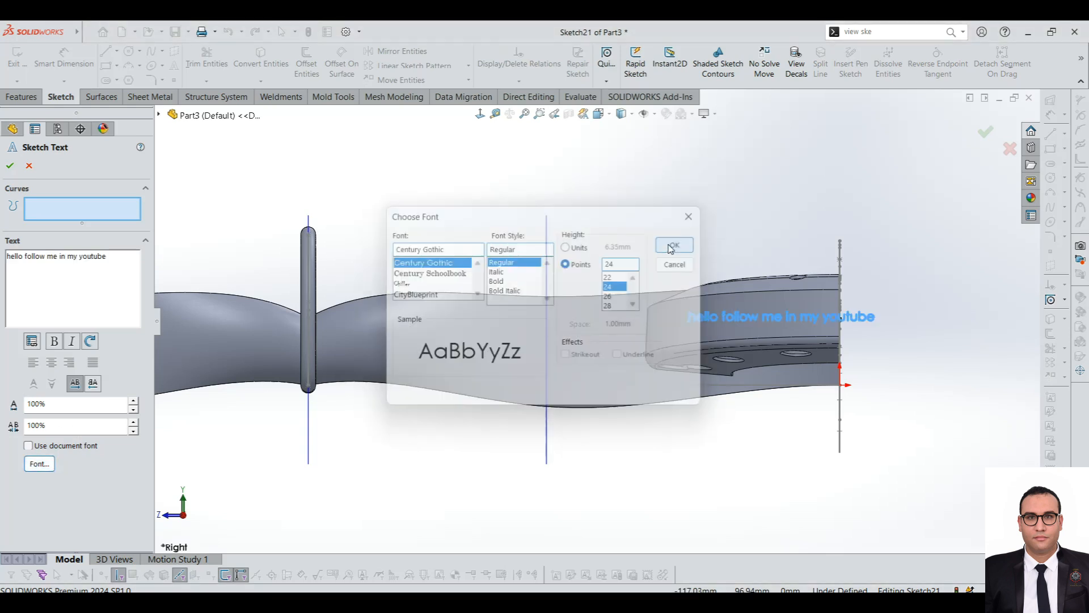
{"action": "mouse_move", "coordinate": [740, 423]}
{"action": "left_mouse_down"}
{"action": "mouse_move", "coordinate": [572, 409]}
{"action": "mouse_move", "coordinate": [433, 348]}
{"action": "mouse_move", "coordinate": [367, 338]}
{"action": "mouse_move", "coordinate": [374, 365]}
{"action": "mouse_move", "coordinate": [410, 360]}
{"action": "mouse_move", "coordinate": [355, 353]}
{"action": "left_mouse_up"}
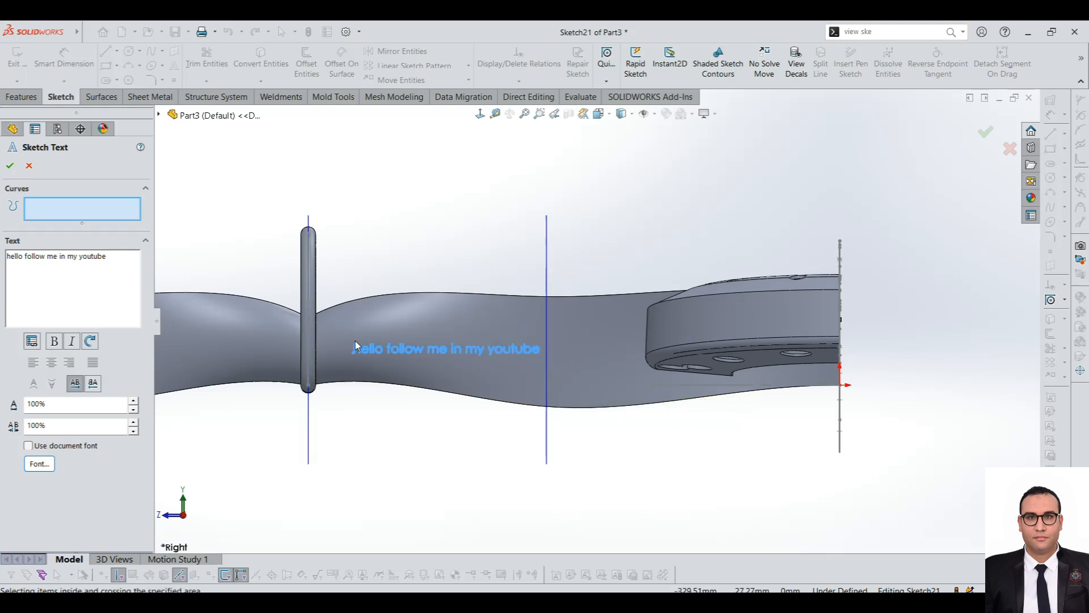
Accept the resized copied text on the wavy body and exit its sketch.
{"action": "scroll", "coordinate": [264, 303], "scroll_direction": "down", "scroll_amount": 2}
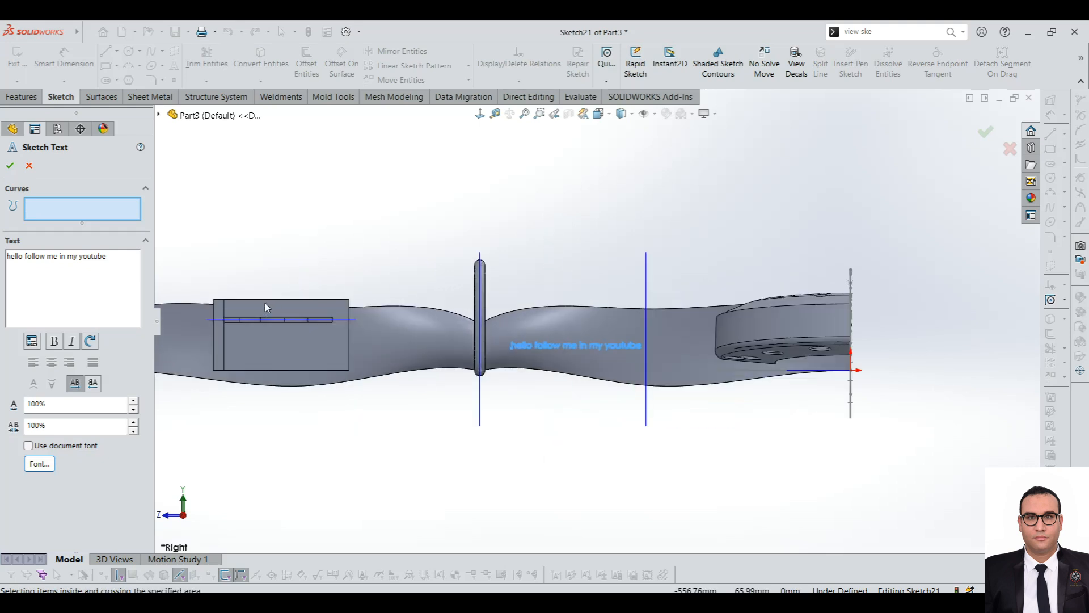
{"action": "left_click", "coordinate": [10, 168]}
{"action": "mouse_move", "coordinate": [553, 359]}
{"action": "middle_mouse_down"}
{"action": "mouse_move", "coordinate": [577, 377]}
{"action": "mouse_move", "coordinate": [514, 350]}
{"action": "mouse_move", "coordinate": [641, 301]}
{"action": "middle_mouse_up"}
{"action": "scroll", "coordinate": [641, 301], "scroll_direction": "up", "scroll_amount": 3}
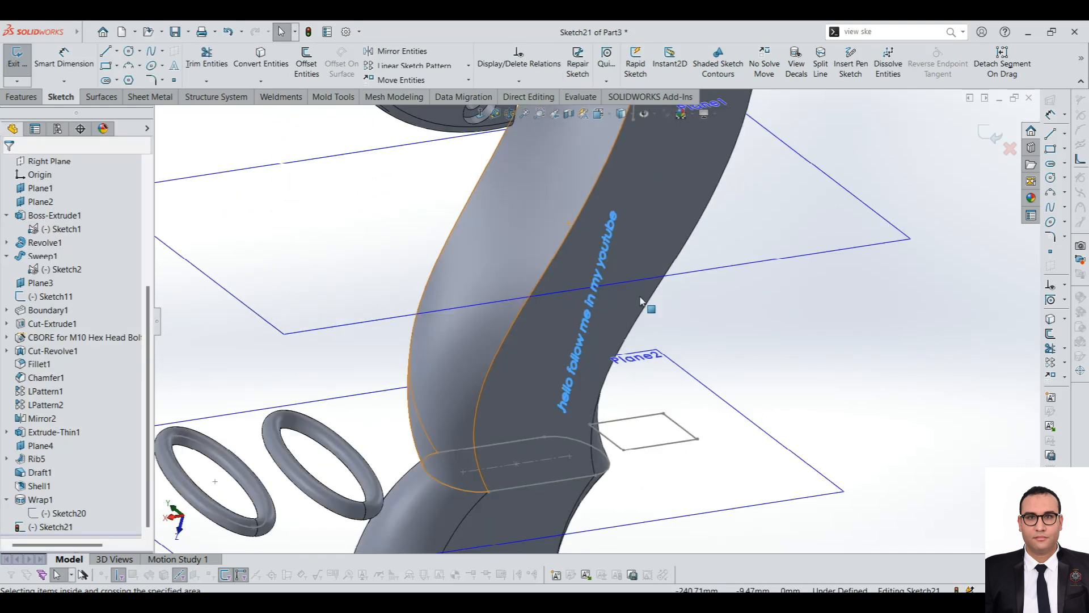
{"action": "scroll", "coordinate": [611, 299], "scroll_direction": "down", "scroll_amount": 3}
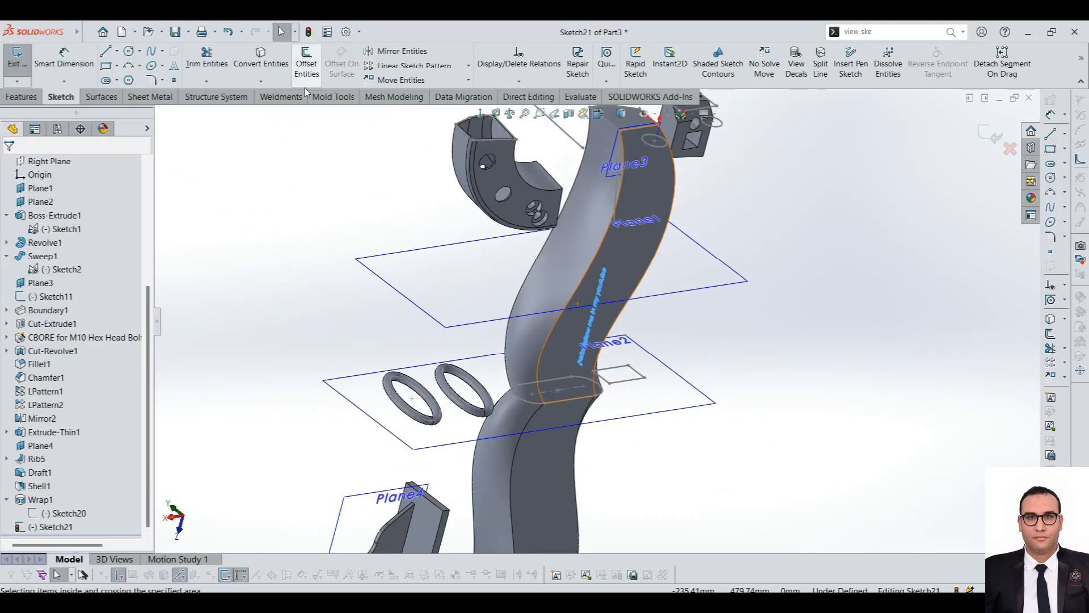
{"action": "left_click", "coordinate": [18, 73]}
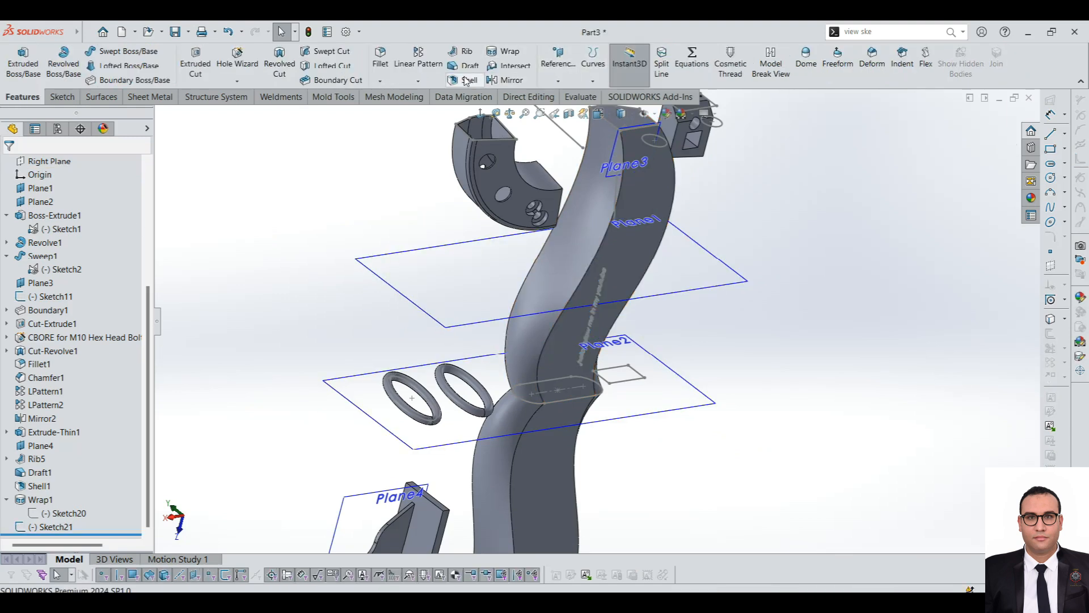
Try to wrap the copied text sketch from the Right Plane onto the wavy body's curved side face.
{"action": "left_click", "coordinate": [504, 52]}
{"action": "scroll", "coordinate": [565, 328], "scroll_direction": "up", "scroll_amount": 2}
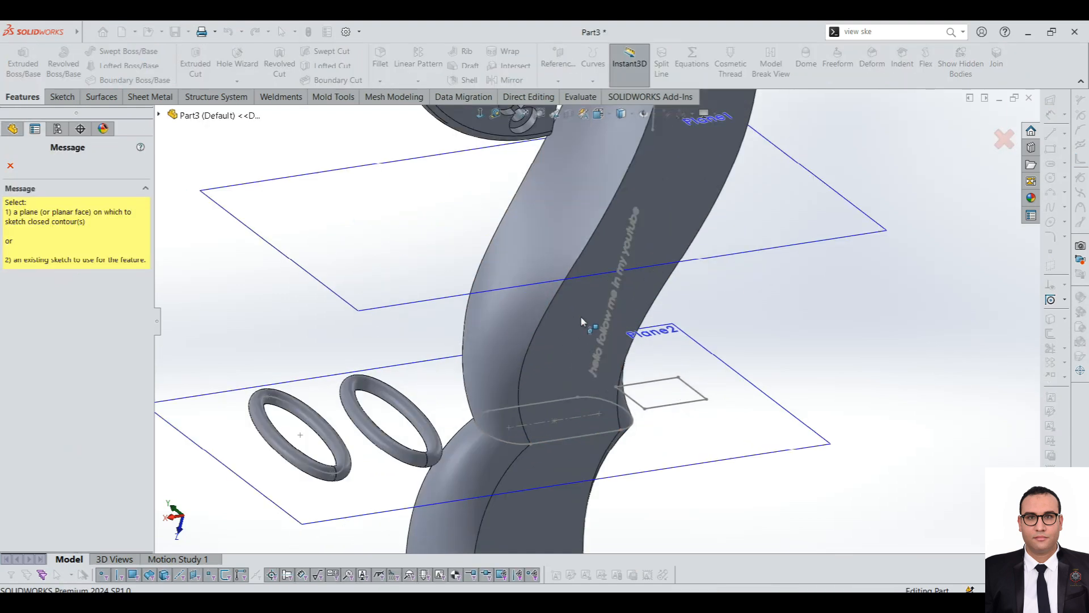
{"action": "left_click", "coordinate": [11, 166]}
{"action": "left_click", "coordinate": [56, 527]}
{"action": "left_click", "coordinate": [504, 53]}
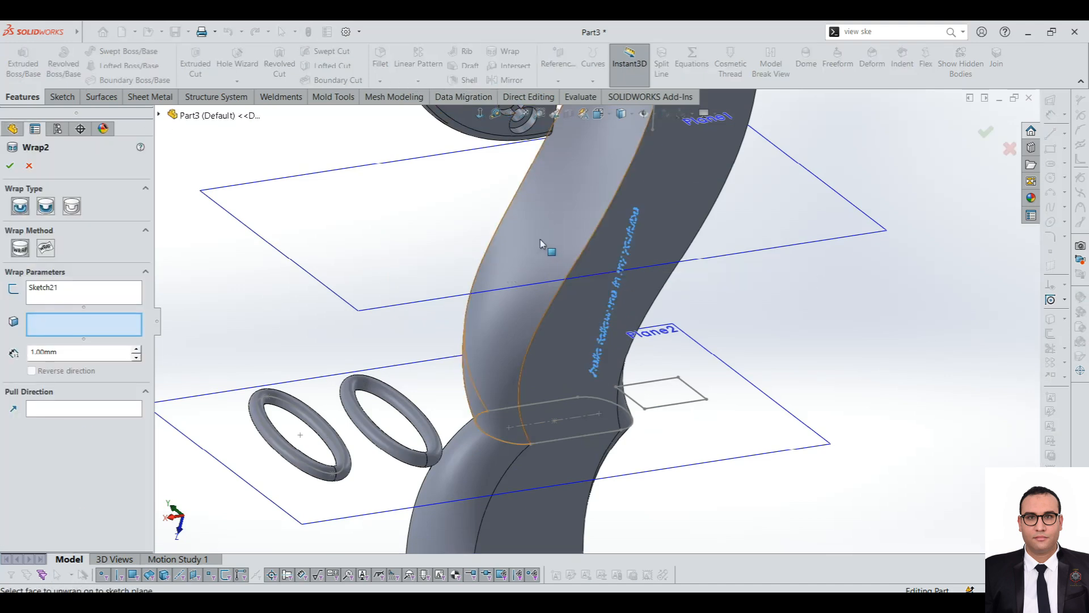
{"action": "scroll", "coordinate": [592, 237], "scroll_direction": "down", "scroll_amount": 2}
{"action": "scroll", "coordinate": [592, 237], "scroll_direction": "up", "scroll_amount": 3}
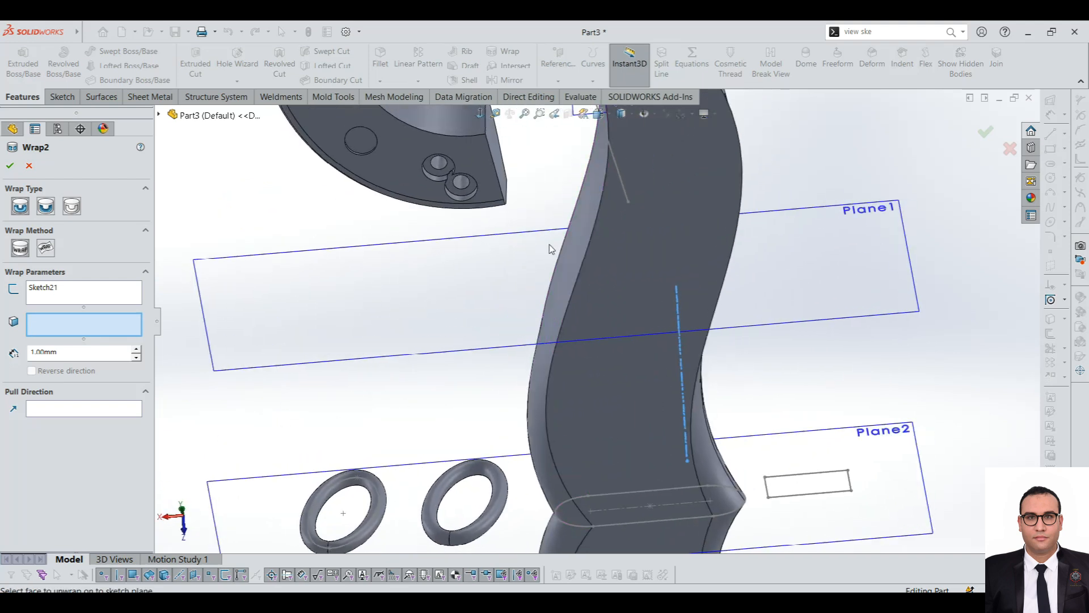
{"action": "scroll", "coordinate": [585, 266], "scroll_direction": "down", "scroll_amount": 3}
{"action": "scroll", "coordinate": [600, 271], "scroll_direction": "up", "scroll_amount": 2}
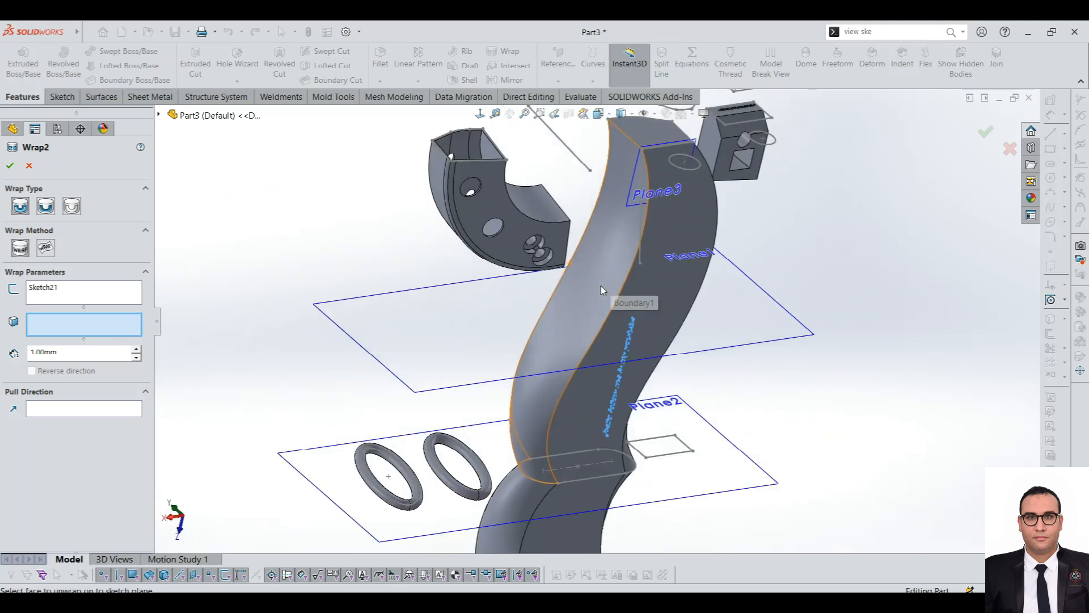
{"action": "mouse_move", "coordinate": [577, 288]}
{"action": "middle_mouse_down"}
{"action": "mouse_move", "coordinate": [529, 289]}
{"action": "mouse_move", "coordinate": [575, 292]}
{"action": "middle_mouse_up"}
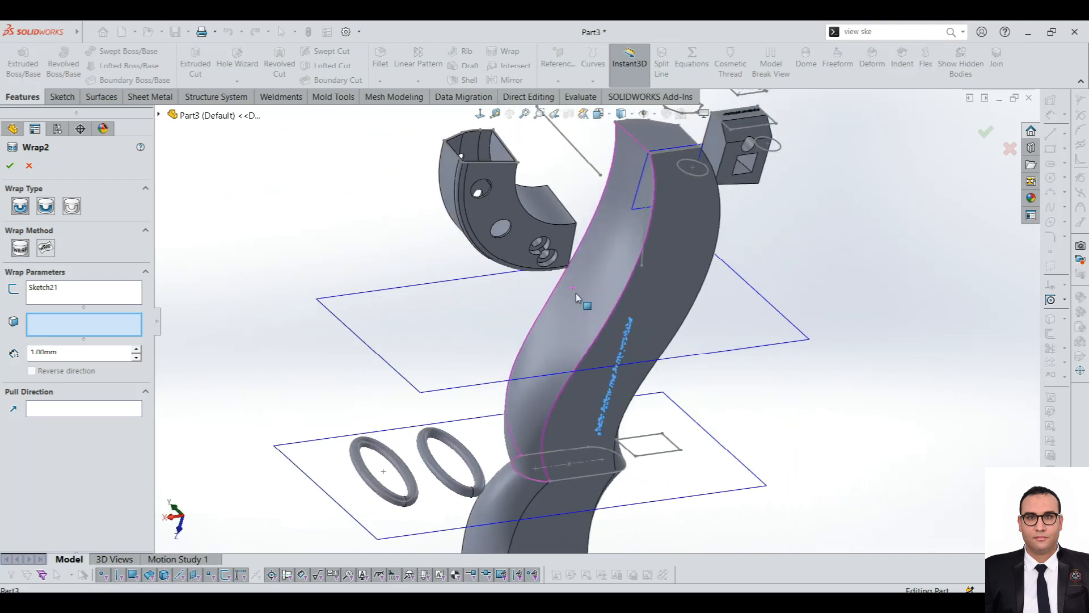
{"action": "middle_click_drag", "start_coordinate": [612, 332], "coordinate": [747, 461]}
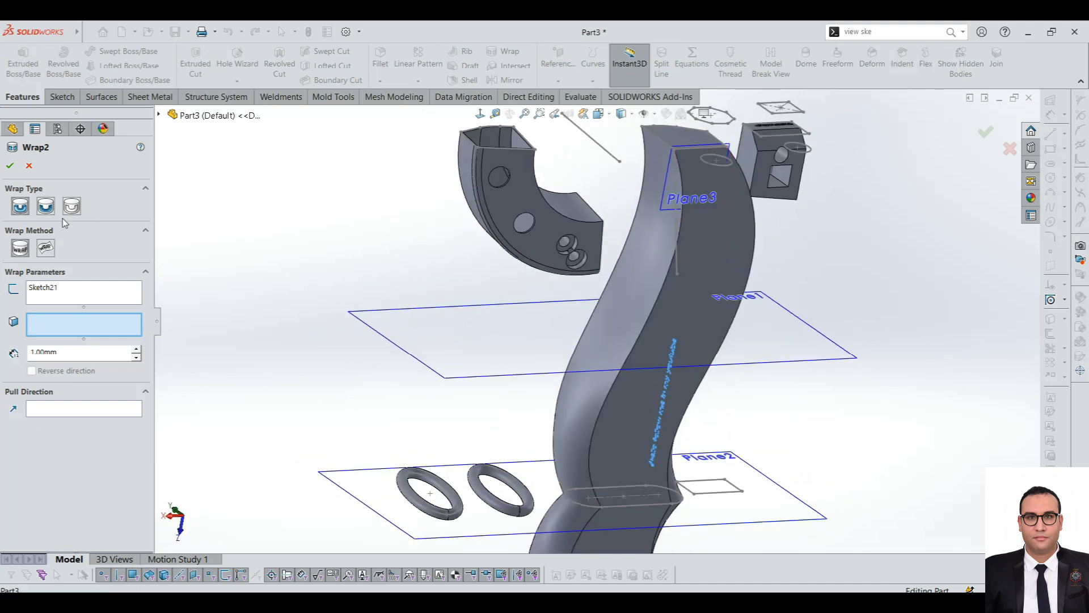
{"action": "scroll", "coordinate": [493, 442], "scroll_direction": "up", "scroll_amount": 3}
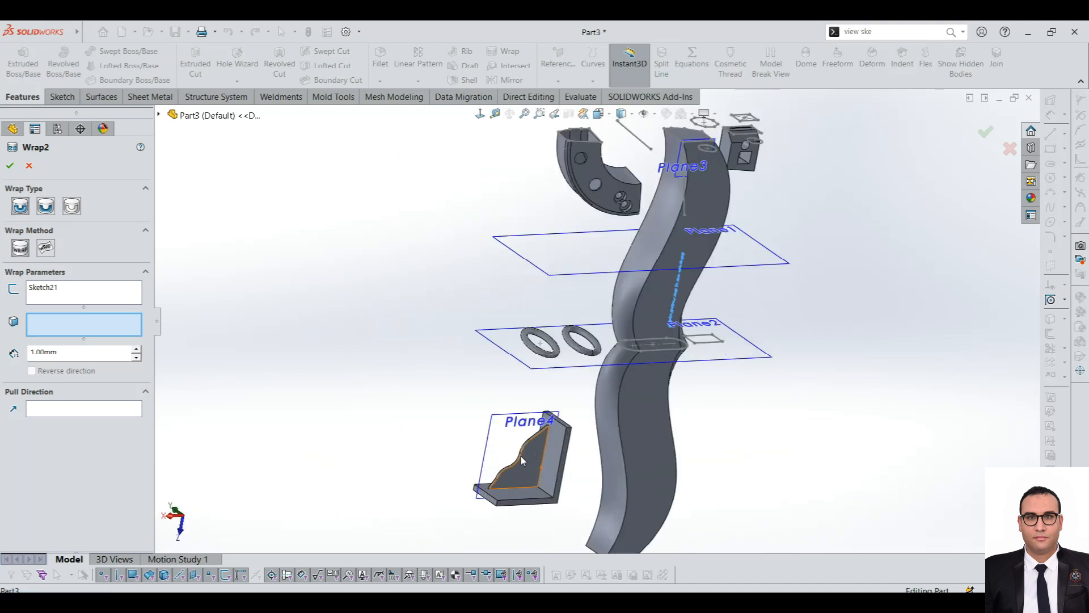
{"action": "scroll", "coordinate": [515, 479], "scroll_direction": "down", "scroll_amount": 3}
{"action": "middle_click_drag", "start_coordinate": [551, 439], "coordinate": [561, 457]}
{"action": "scroll", "coordinate": [561, 456], "scroll_direction": "up", "scroll_amount": 3}
{"action": "scroll", "coordinate": [669, 280], "scroll_direction": "down", "scroll_amount": 4}
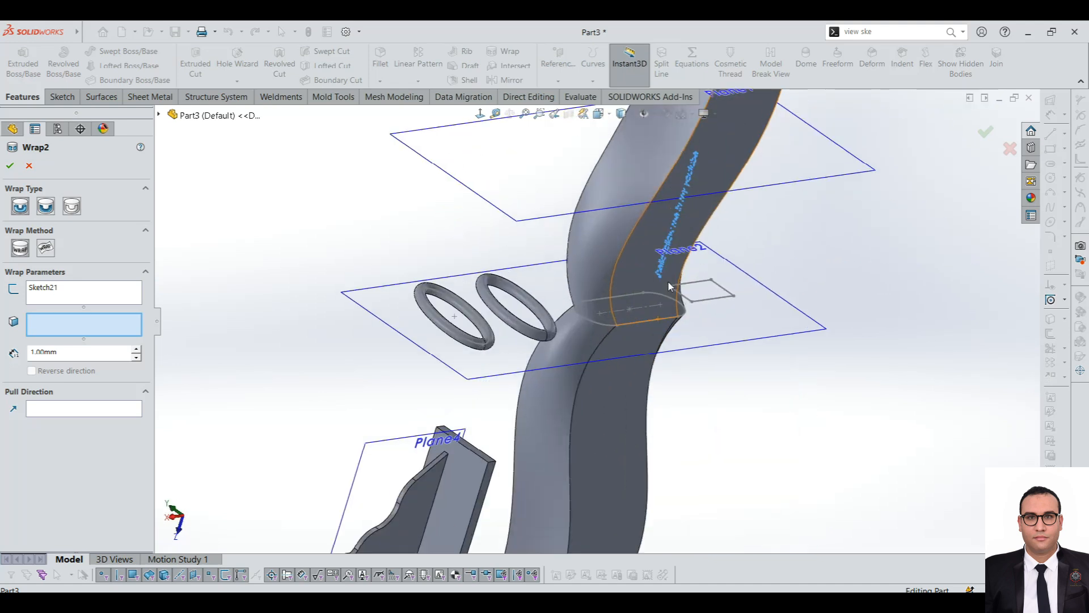
{"action": "scroll", "coordinate": [598, 253], "scroll_direction": "up", "scroll_amount": 3}
{"action": "middle_click_drag", "start_coordinate": [598, 253], "coordinate": [540, 253]}
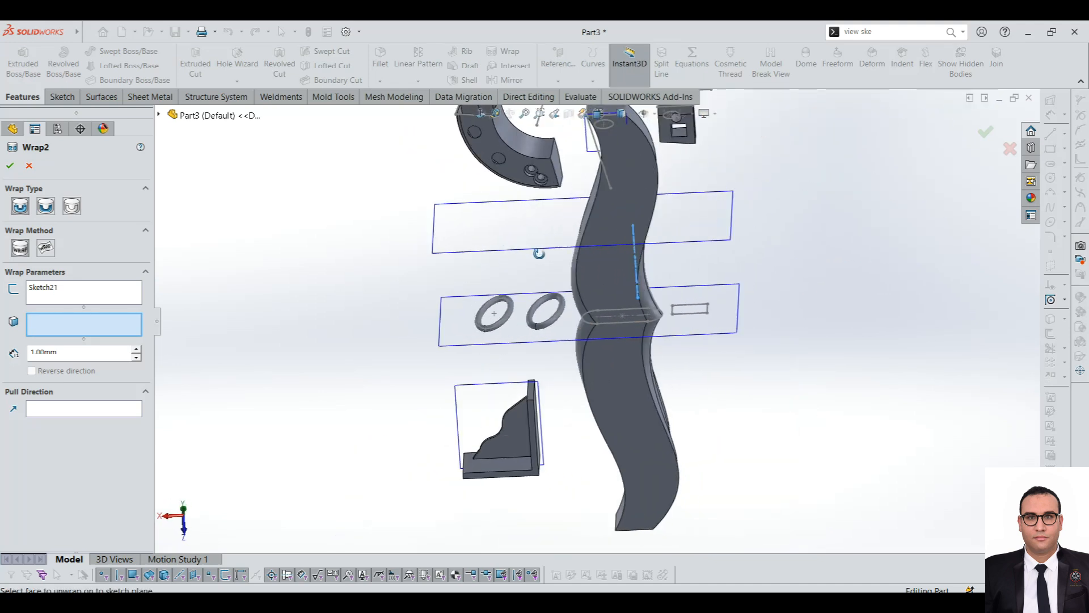
{"action": "left_click", "coordinate": [29, 166]}
Delete the copied text sketch on the Right Plane.
{"action": "middle_click_drag", "start_coordinate": [604, 286], "coordinate": [590, 260]}
{"action": "scroll", "coordinate": [539, 151], "scroll_direction": "down", "scroll_amount": 2}
{"action": "middle_click_drag", "start_coordinate": [636, 355], "coordinate": [628, 384]}
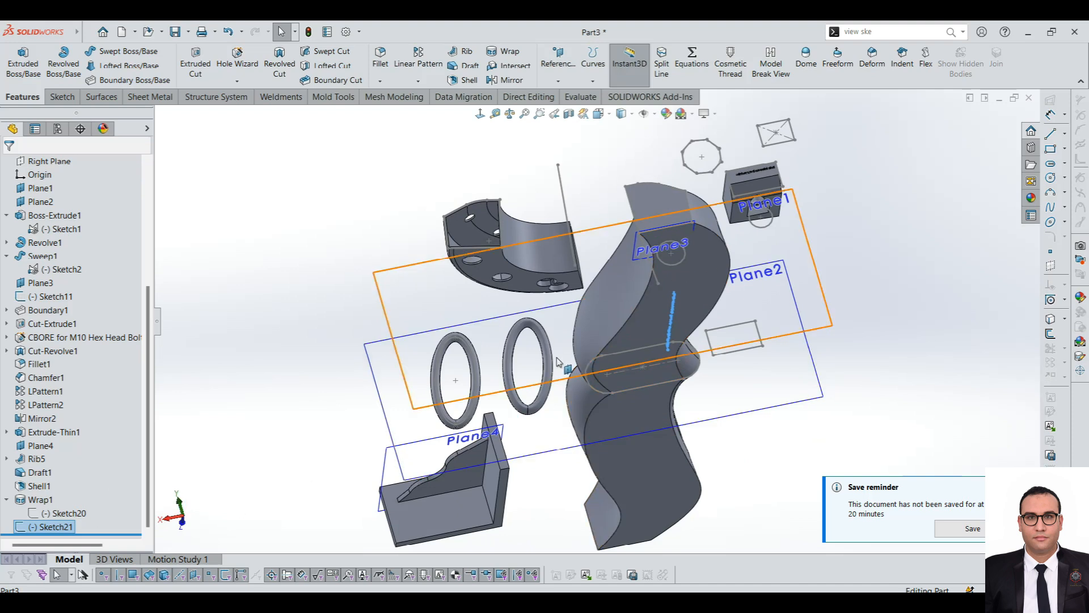
{"action": "left_click", "coordinate": [522, 246]}
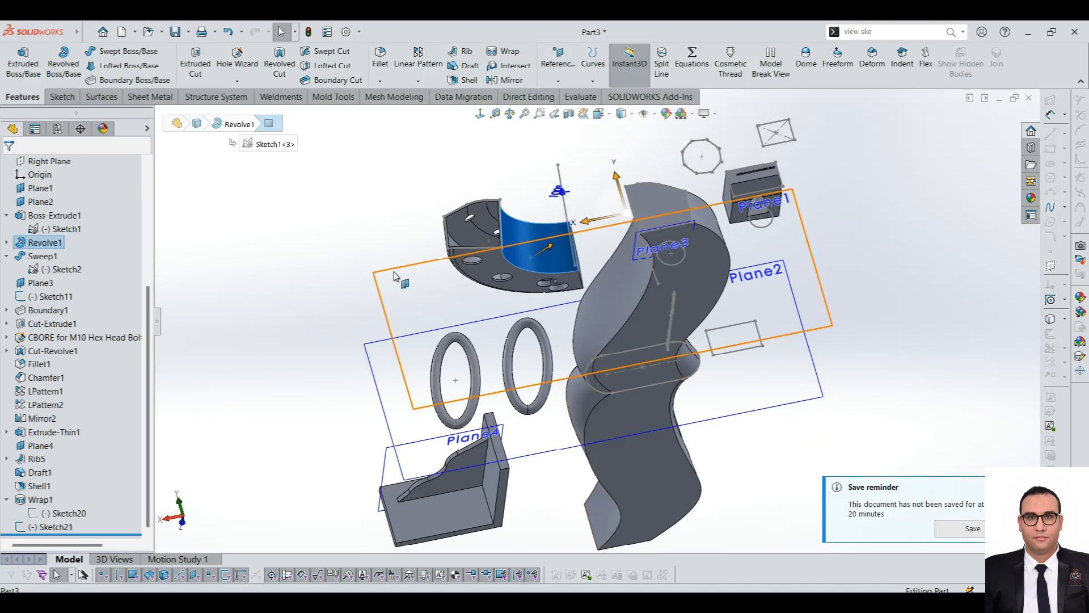
{"action": "key", "text": "Escape"}
{"action": "left_click", "coordinate": [63, 528]}
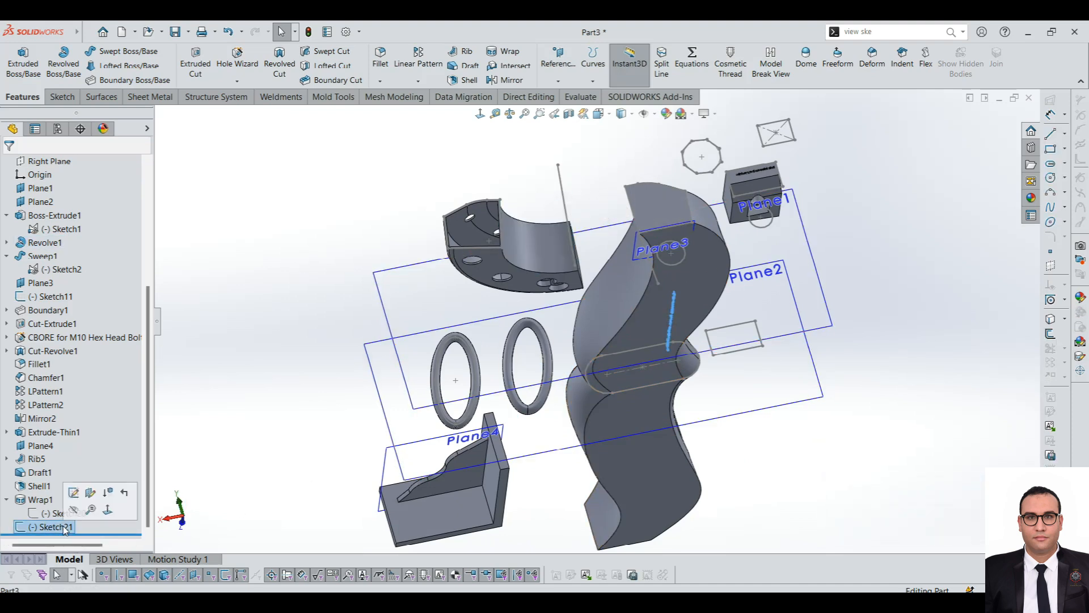
{"action": "key", "text": "Delete"}
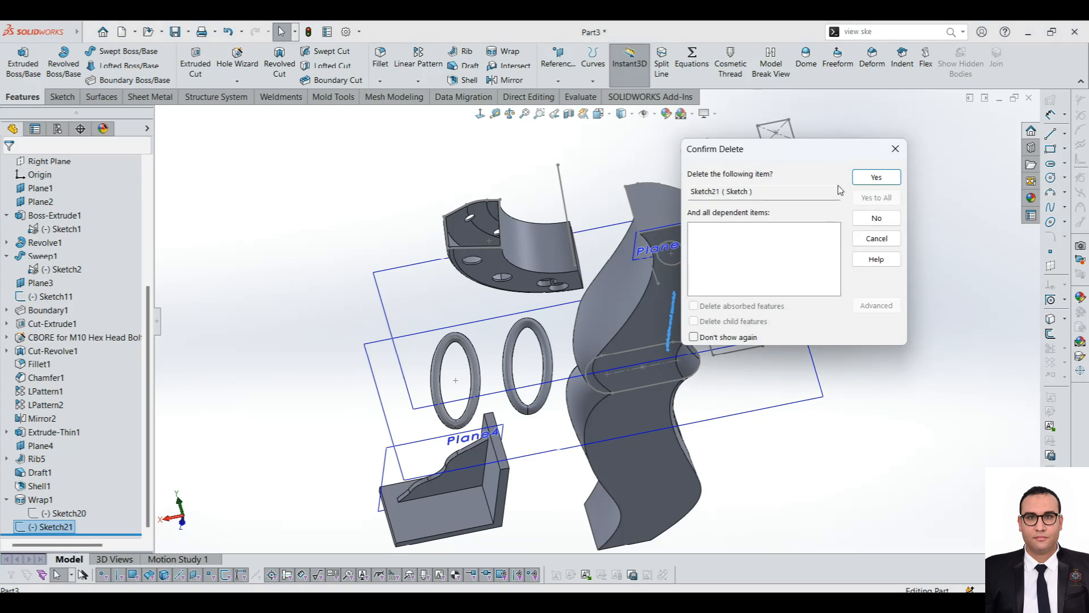
{"action": "left_click", "coordinate": [869, 176]}
Paste the copied text sketch onto Plane1 and open the pasted sketch for editing.
{"action": "left_click", "coordinate": [517, 305]}
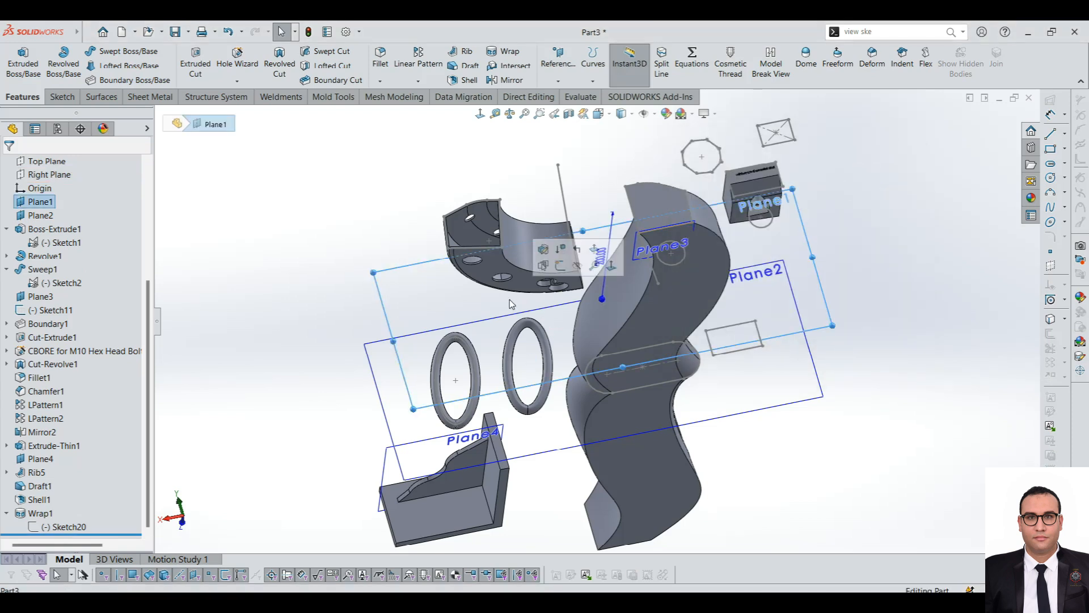
{"action": "key", "text": "ctrl+z"}
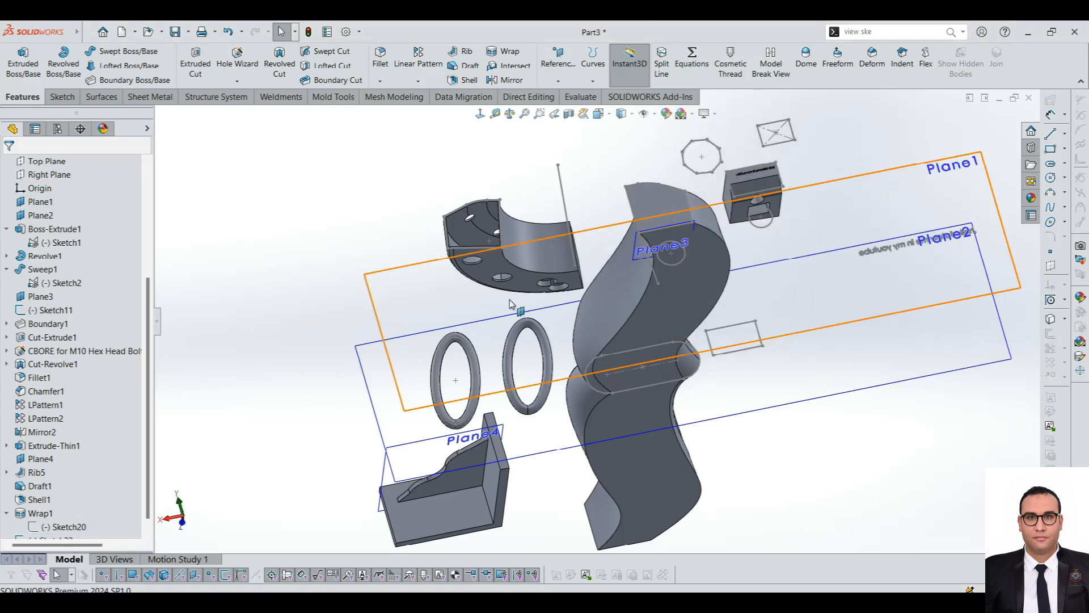
{"action": "scroll", "coordinate": [717, 281], "scroll_direction": "down", "scroll_amount": 1}
{"action": "mouse_move", "coordinate": [698, 299]}
{"action": "middle_mouse_down"}
{"action": "mouse_move", "coordinate": [716, 245]}
{"action": "mouse_move", "coordinate": [729, 326]}
{"action": "mouse_move", "coordinate": [703, 295]}
{"action": "middle_mouse_up"}
{"action": "left_click", "coordinate": [57, 536]}
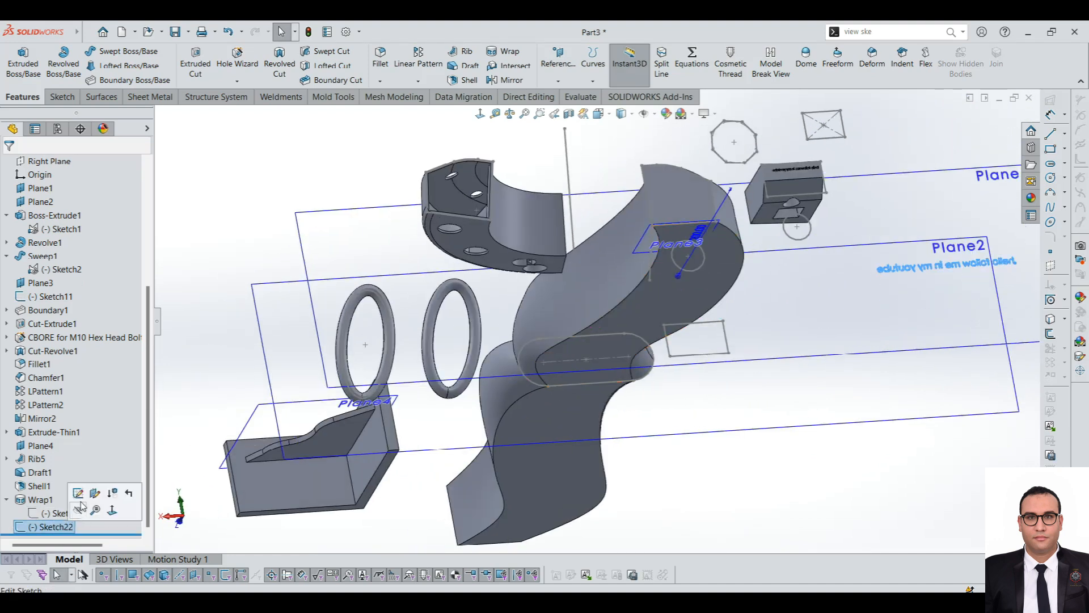
{"action": "left_click", "coordinate": [78, 493]}
Move the pasted text on Plane1 across the wavy body to just beside the outer face of the revolved arc-shaped body.
{"action": "scroll", "coordinate": [492, 284], "scroll_direction": "down", "scroll_amount": 3}
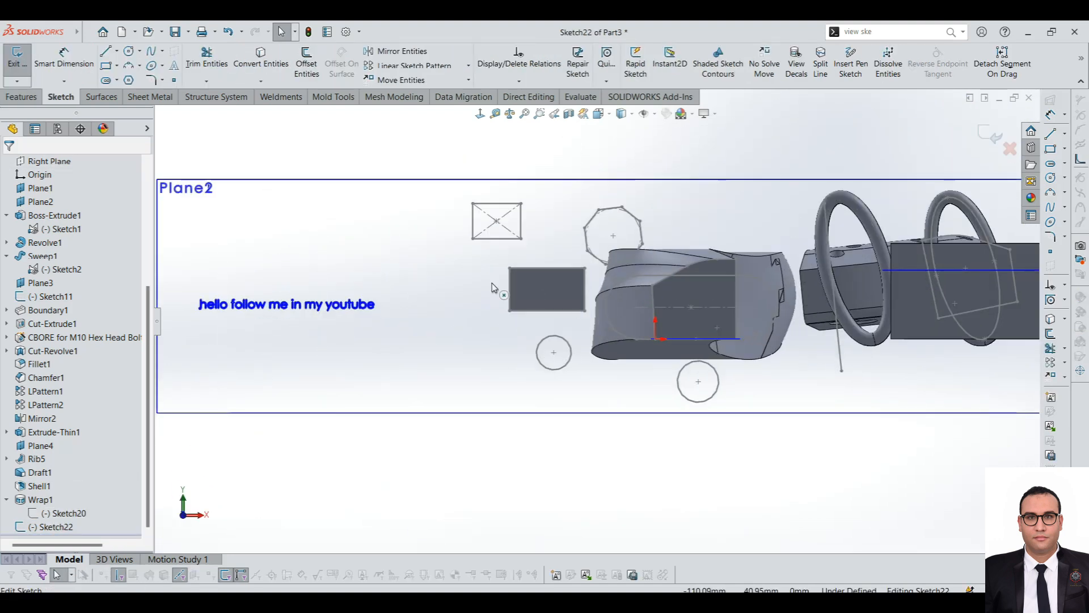
{"action": "mouse_move", "coordinate": [326, 299]}
{"action": "left_mouse_down"}
{"action": "mouse_move", "coordinate": [718, 306]}
{"action": "mouse_move", "coordinate": [686, 306]}
{"action": "left_mouse_up"}
{"action": "scroll", "coordinate": [785, 355], "scroll_direction": "down", "scroll_amount": 1}
{"action": "mouse_move", "coordinate": [786, 356]}
{"action": "middle_mouse_down"}
{"action": "mouse_move", "coordinate": [801, 223]}
{"action": "mouse_move", "coordinate": [771, 252]}
{"action": "middle_mouse_up"}
{"action": "scroll", "coordinate": [766, 261], "scroll_direction": "up", "scroll_amount": 6}
{"action": "scroll", "coordinate": [708, 299], "scroll_direction": "down", "scroll_amount": 2}
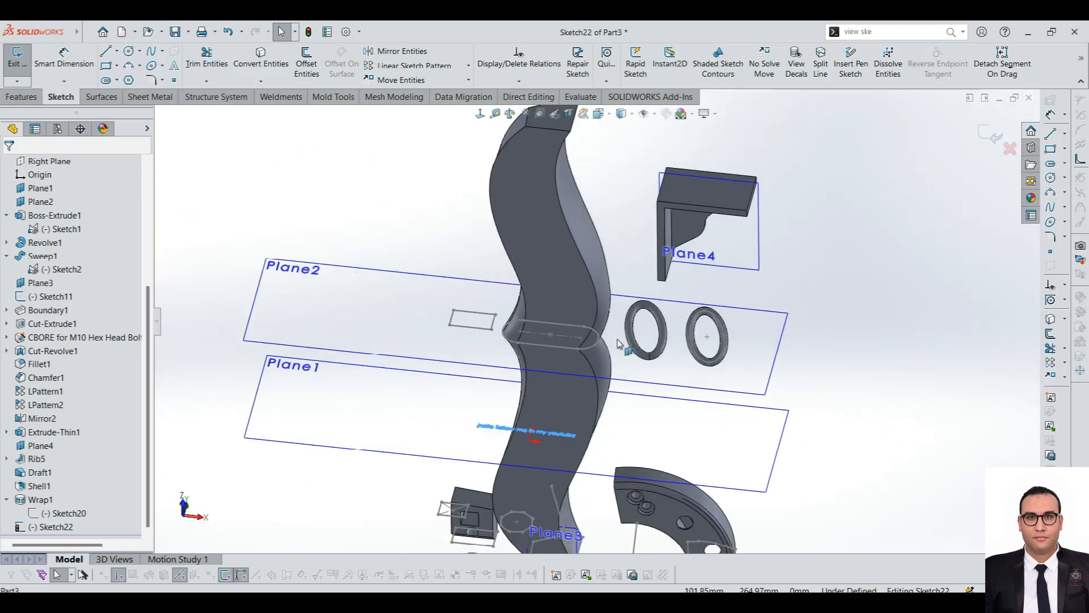
{"action": "scroll", "coordinate": [595, 363], "scroll_direction": "up", "scroll_amount": 3}
{"action": "scroll", "coordinate": [601, 418], "scroll_direction": "down", "scroll_amount": 3}
{"action": "left_click", "coordinate": [622, 378]}
{"action": "middle_click_drag", "start_coordinate": [622, 378], "coordinate": [670, 488]}
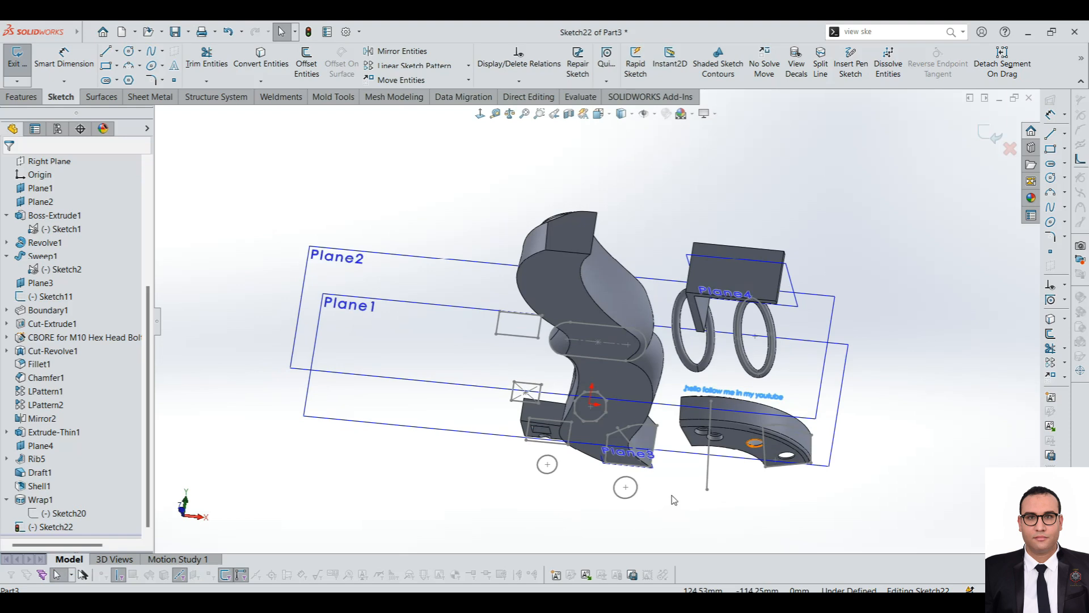
Check the text's placement near the revolved body square to Plane2, and exit the sketch.
{"action": "left_click", "coordinate": [446, 259]}
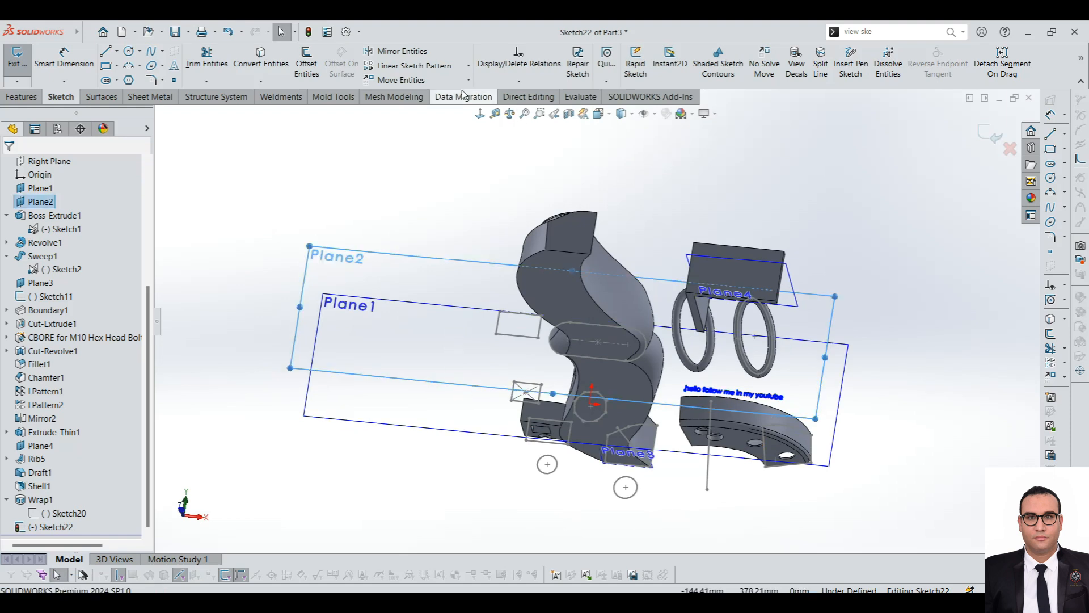
{"action": "left_click", "coordinate": [481, 114]}
{"action": "scroll", "coordinate": [823, 322], "scroll_direction": "down", "scroll_amount": 3}
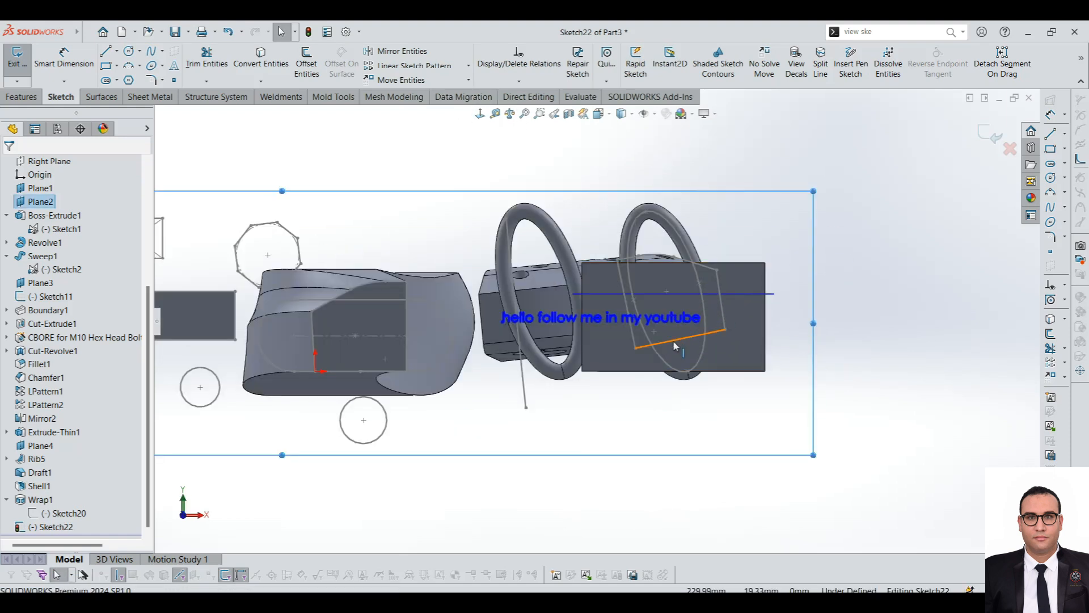
{"action": "middle_click_drag", "start_coordinate": [709, 352], "coordinate": [667, 253]}
{"action": "scroll", "coordinate": [670, 267], "scroll_direction": "up", "scroll_amount": 6}
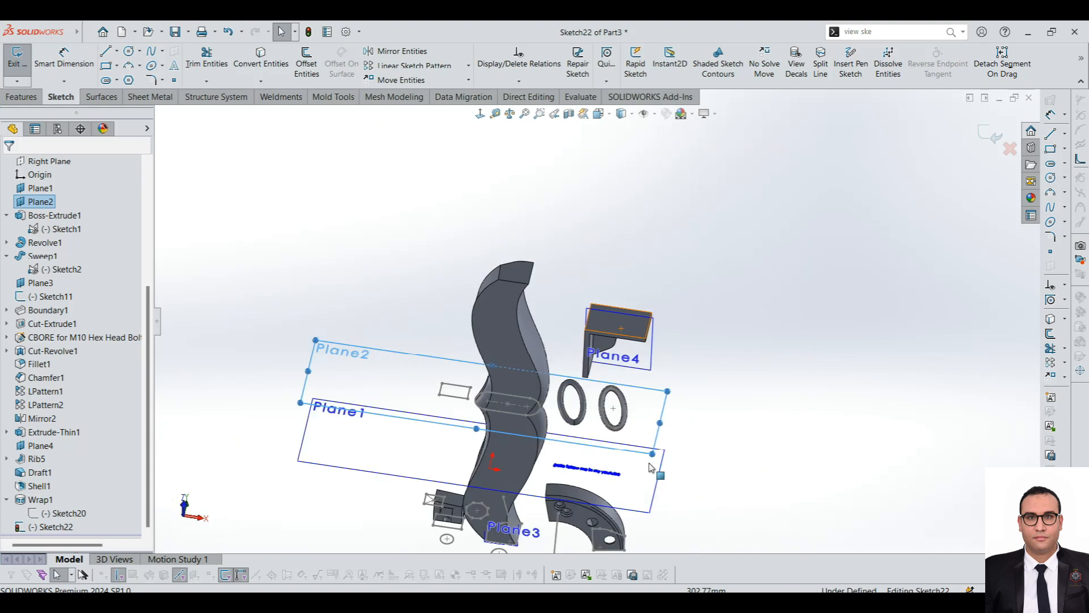
{"action": "scroll", "coordinate": [648, 477], "scroll_direction": "down", "scroll_amount": 4}
{"action": "left_click", "coordinate": [16, 57]}
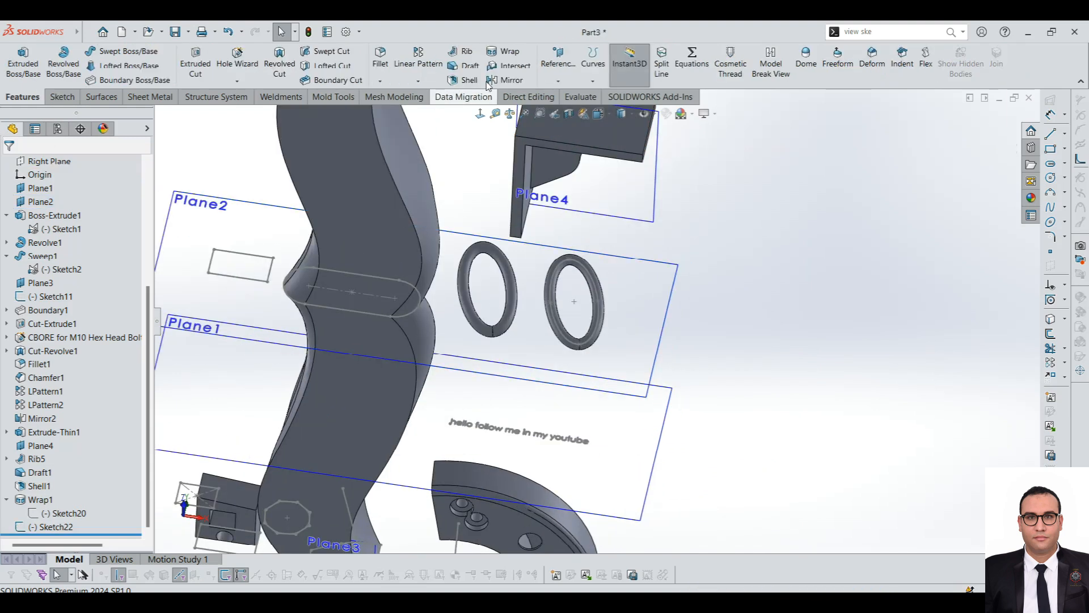
{"action": "left_click", "coordinate": [526, 56]}
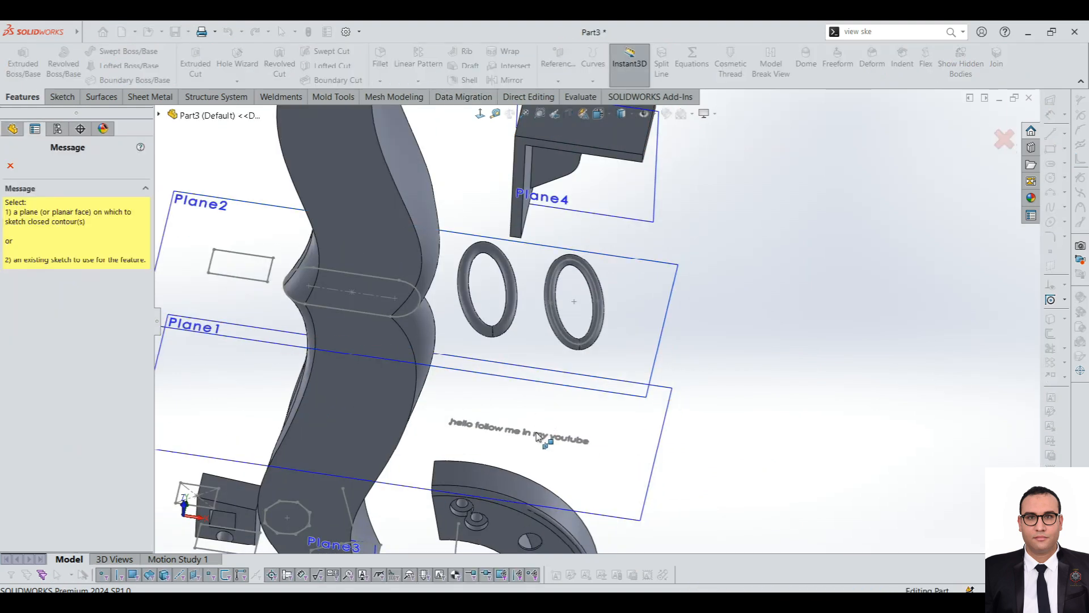
{"action": "left_click", "coordinate": [9, 166]}
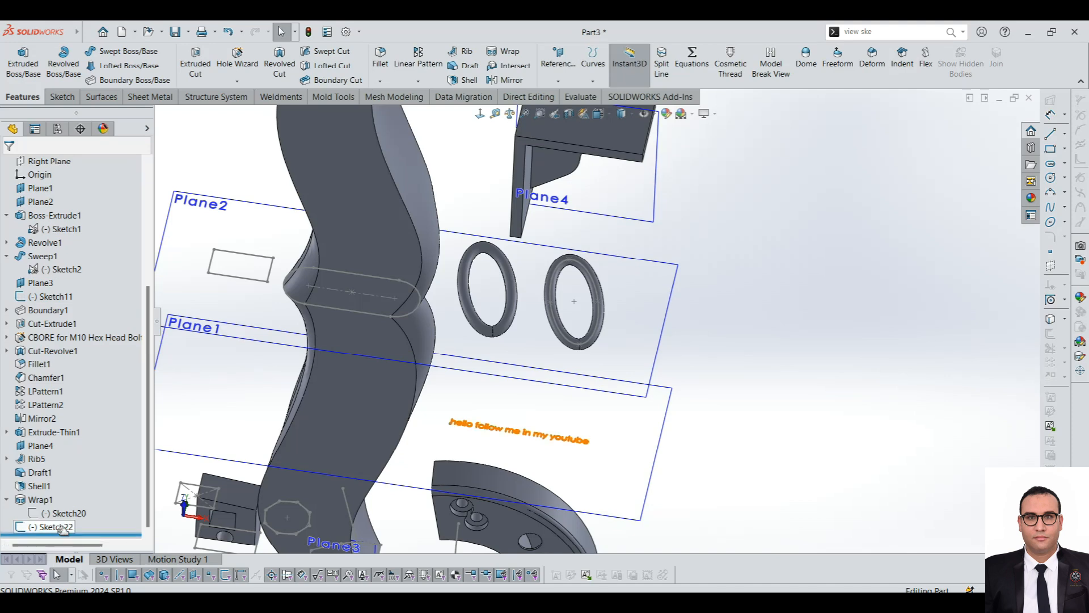
{"action": "left_click", "coordinate": [495, 51]}
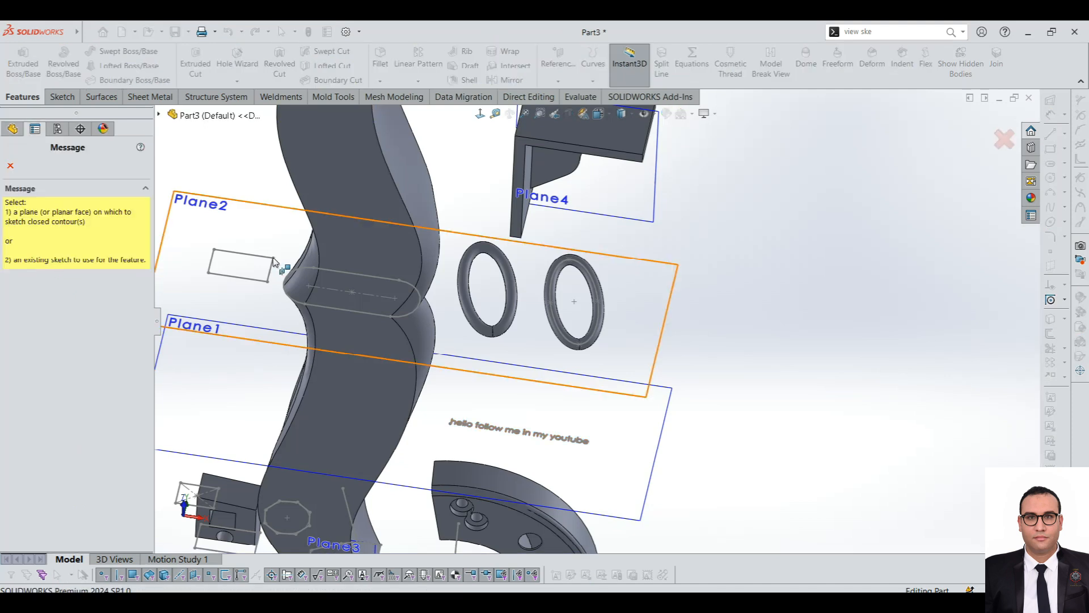
{"action": "left_click", "coordinate": [12, 165]}
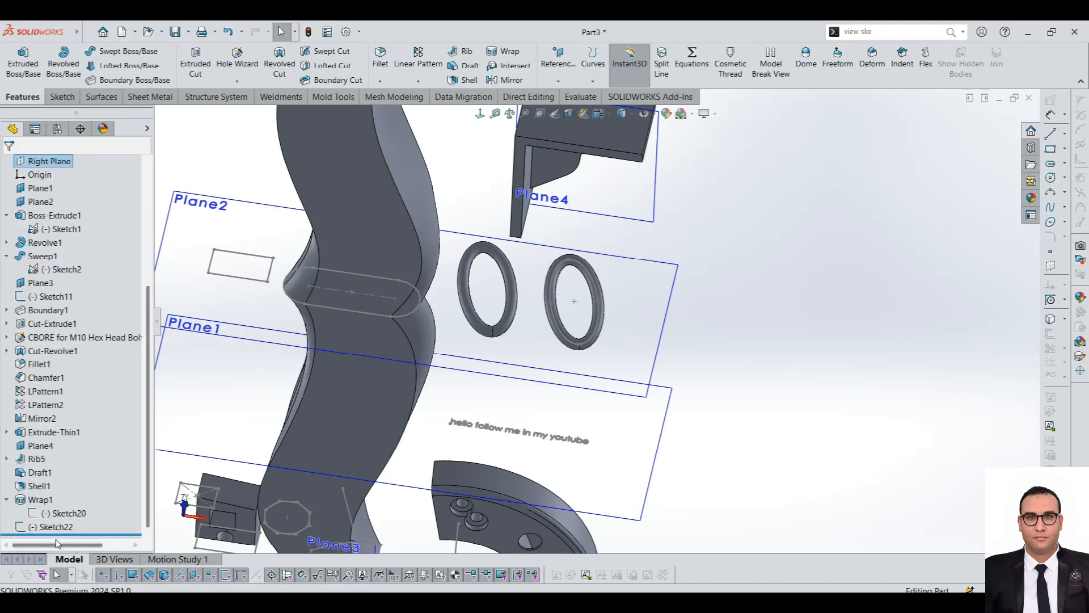
Start a Wrap of the "hello follow me in my youtube" text sketch onto the top face of the ribbed L-shaped bracket.
{"action": "left_click", "coordinate": [53, 527]}
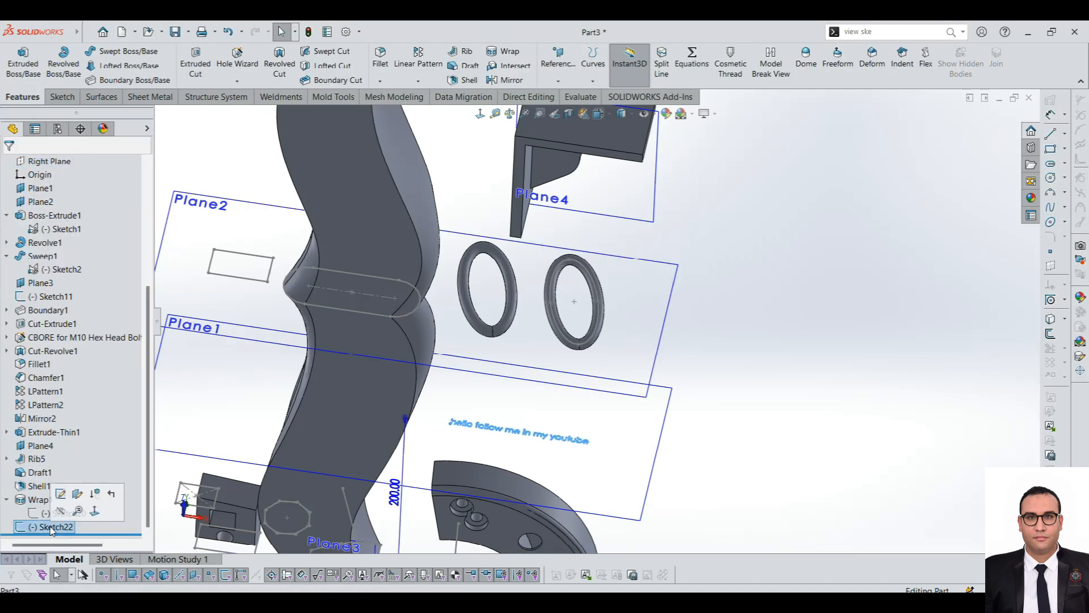
{"action": "left_click", "coordinate": [511, 55]}
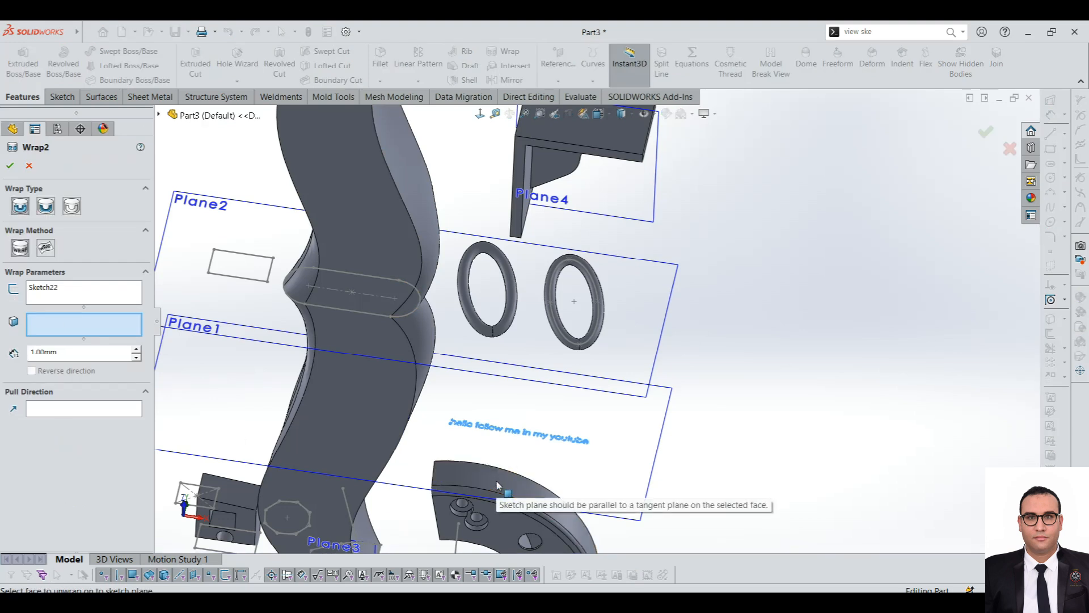
{"action": "middle_click_drag", "start_coordinate": [493, 465], "coordinate": [572, 282], "text": "ctrl"}
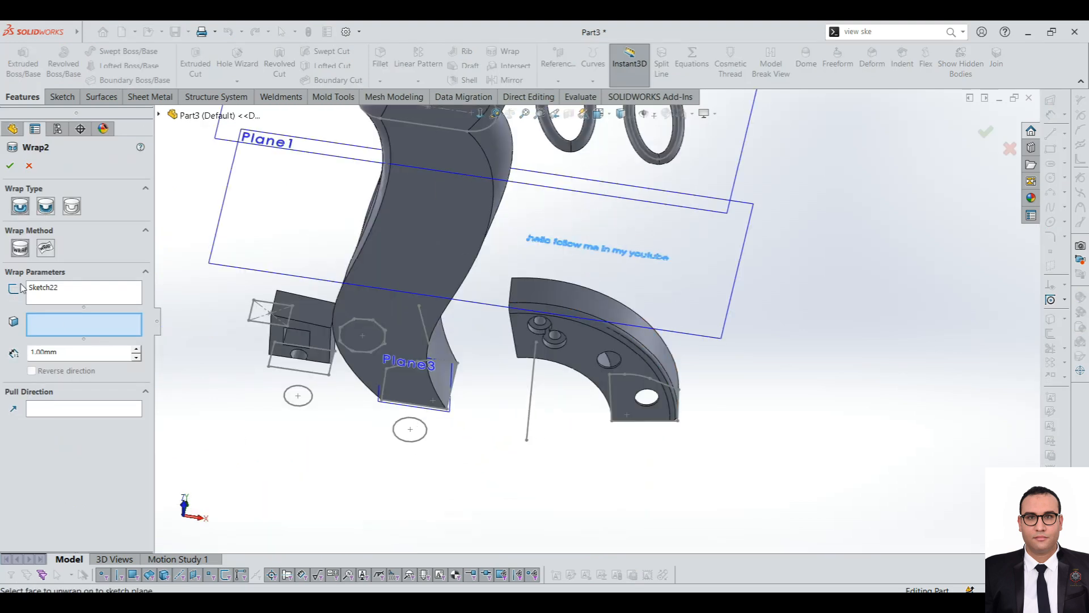
{"action": "middle_click_drag", "start_coordinate": [577, 306], "coordinate": [532, 344]}
{"action": "scroll", "coordinate": [531, 344], "scroll_direction": "up", "scroll_amount": 6}
{"action": "scroll", "coordinate": [377, 282], "scroll_direction": "down", "scroll_amount": 4}
{"action": "middle_click_drag", "start_coordinate": [519, 416], "coordinate": [362, 329]}
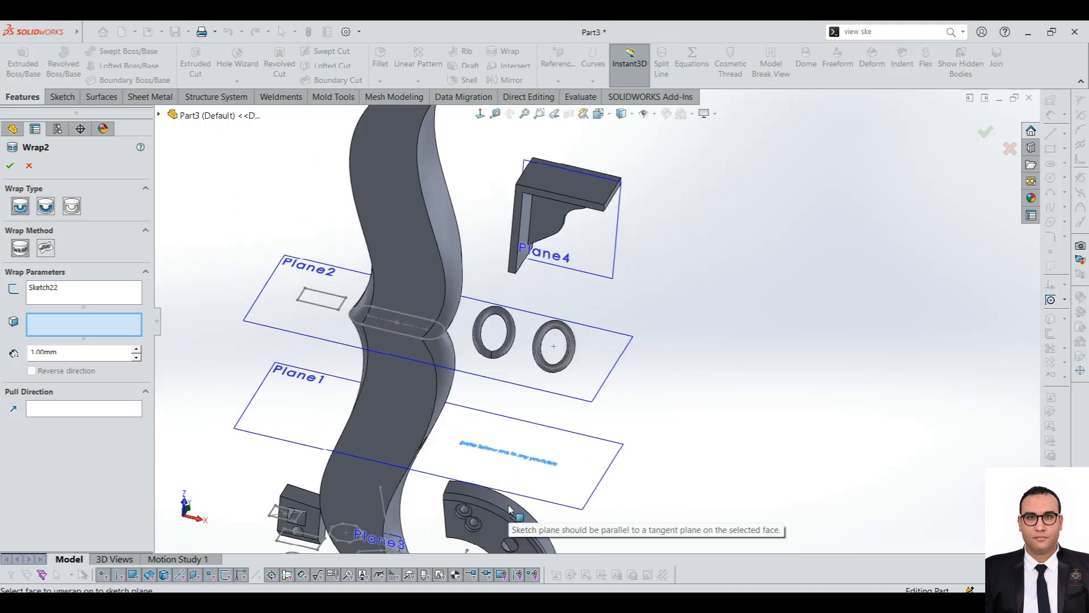
{"action": "scroll", "coordinate": [553, 388], "scroll_direction": "up", "scroll_amount": 3}
{"action": "scroll", "coordinate": [586, 252], "scroll_direction": "down", "scroll_amount": 4}
{"action": "left_click", "coordinate": [584, 229]}
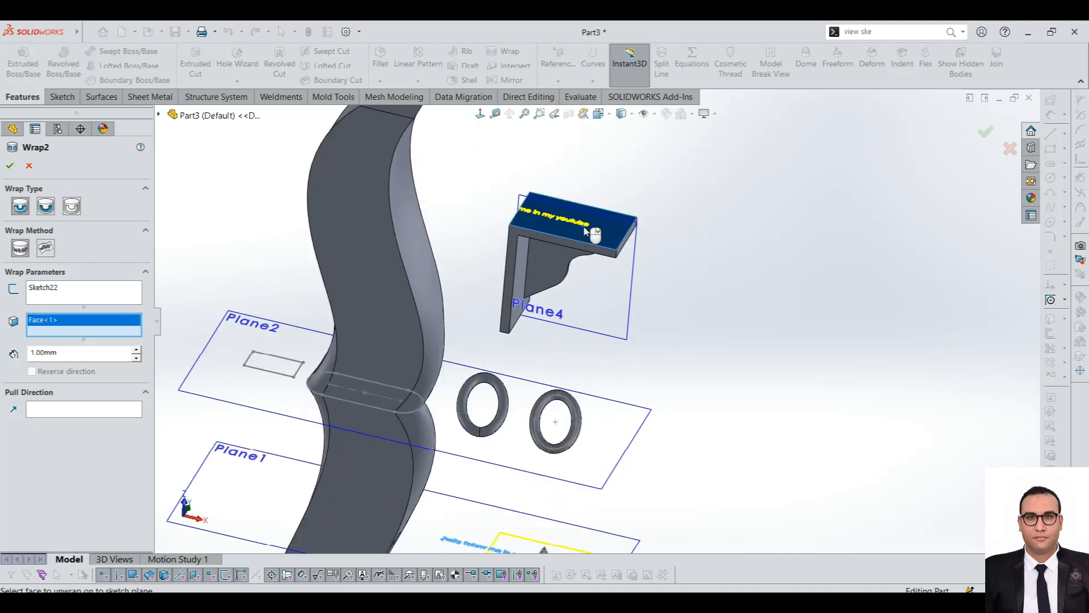
Create the wrap on the bracket's top face with the Scribe wrap type.
{"action": "scroll", "coordinate": [583, 250], "scroll_direction": "down", "scroll_amount": 5}
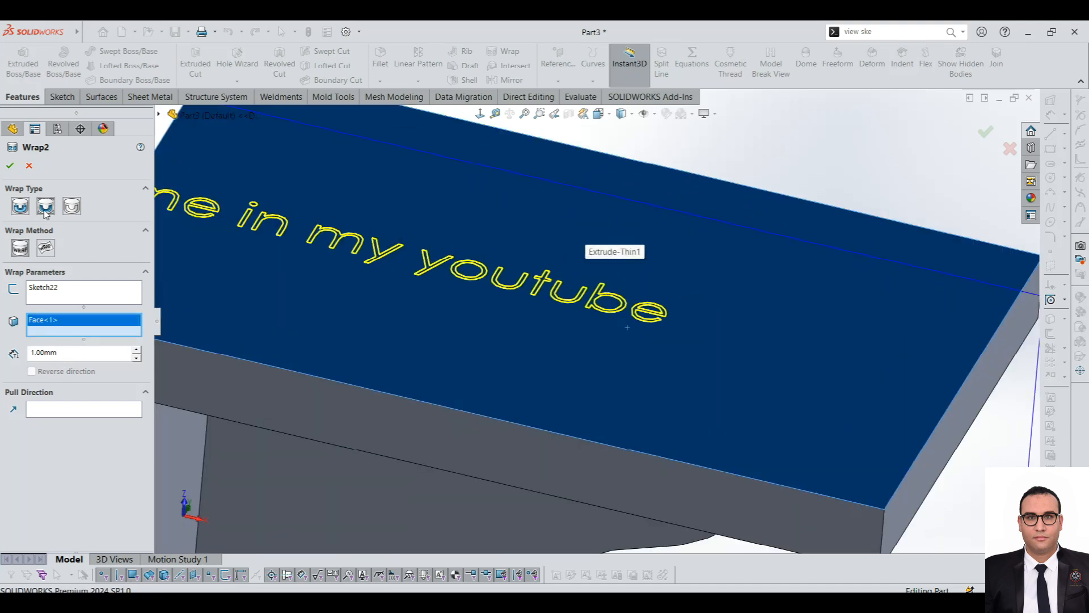
{"action": "scroll", "coordinate": [525, 271], "scroll_direction": "up", "scroll_amount": 1}
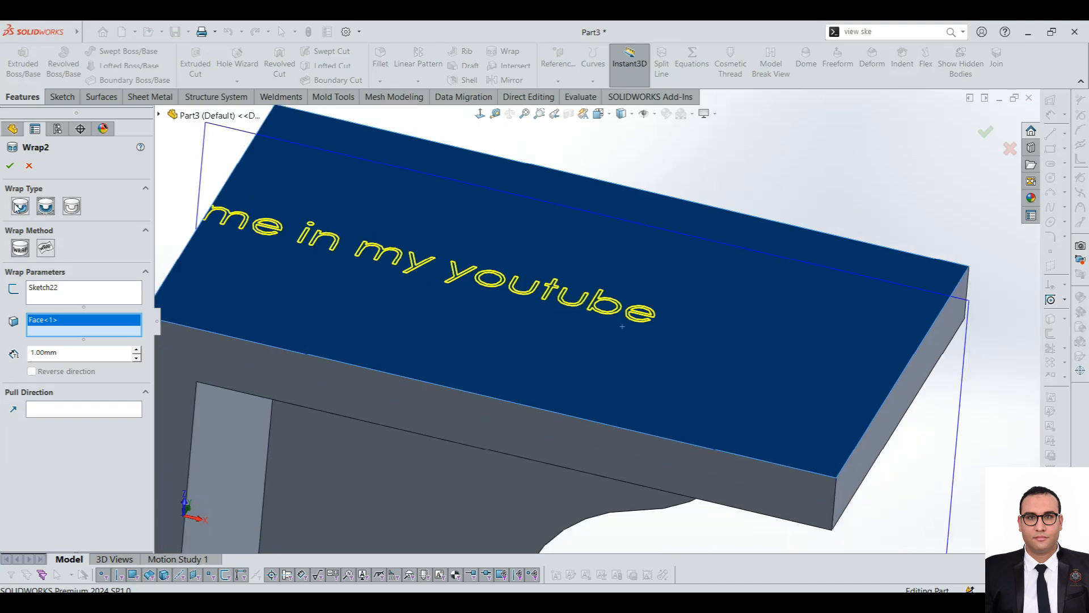
{"action": "left_click", "coordinate": [72, 210]}
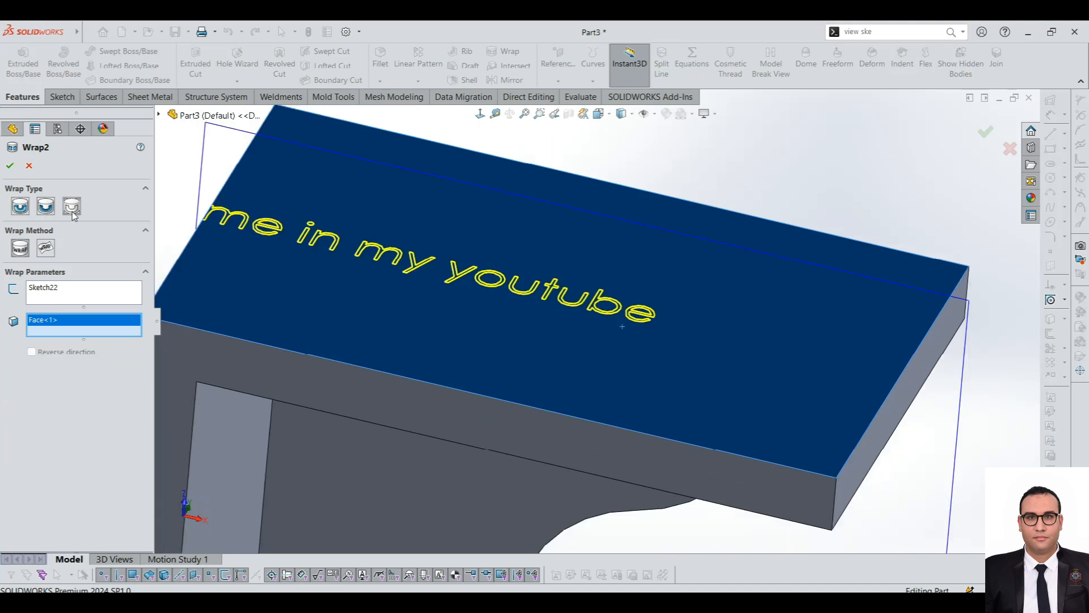
{"action": "scroll", "coordinate": [594, 323], "scroll_direction": "up", "scroll_amount": 3}
{"action": "scroll", "coordinate": [548, 291], "scroll_direction": "down", "scroll_amount": 3}
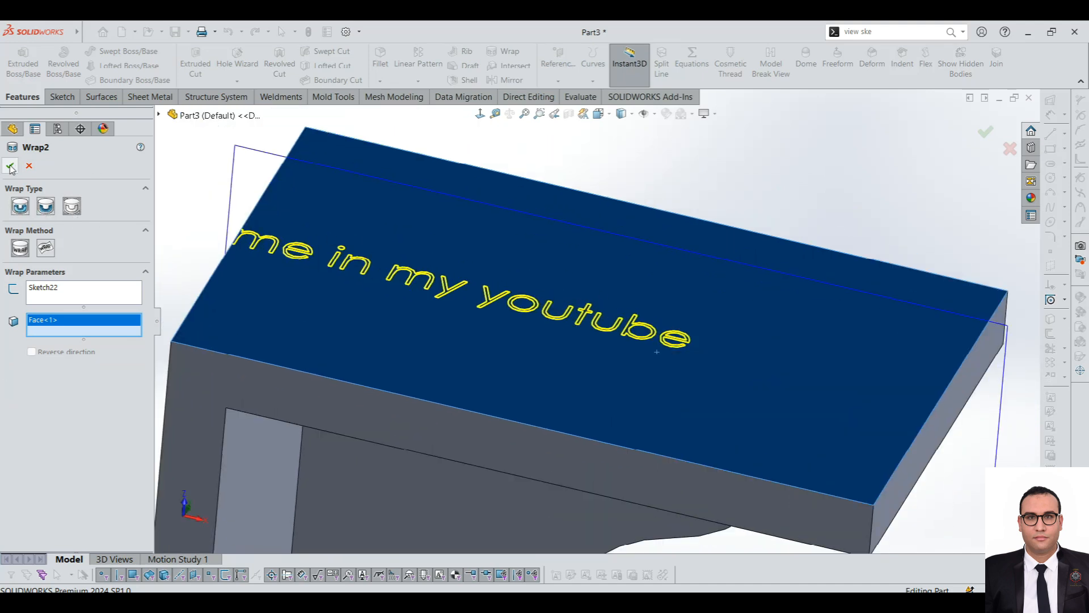
{"action": "key", "text": "Return"}
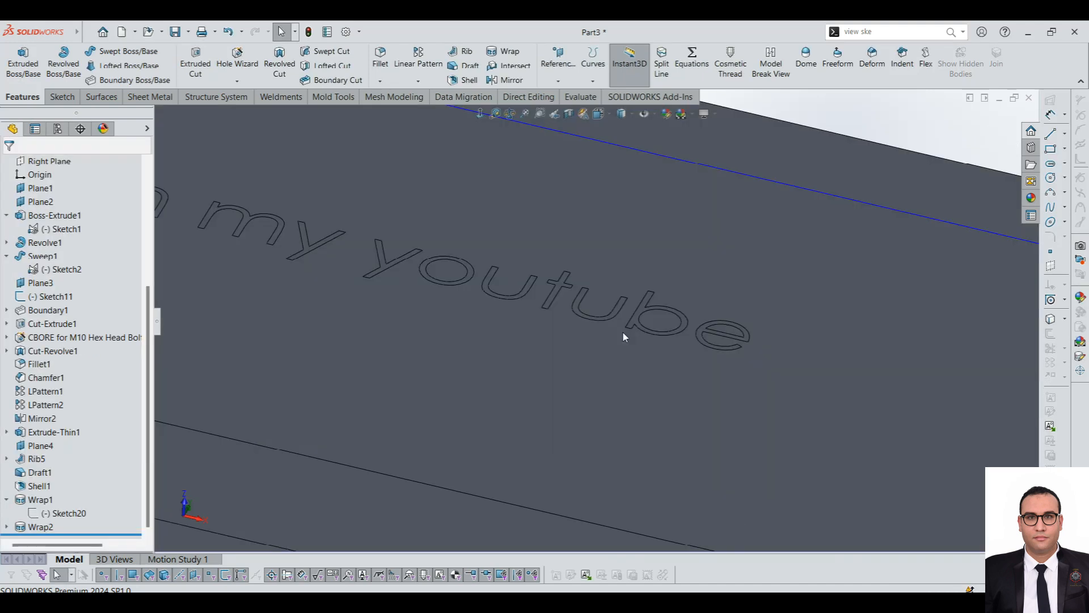
{"action": "scroll", "coordinate": [624, 328], "scroll_direction": "down", "scroll_amount": 5}
{"action": "scroll", "coordinate": [637, 312], "scroll_direction": "up", "scroll_amount": 3}
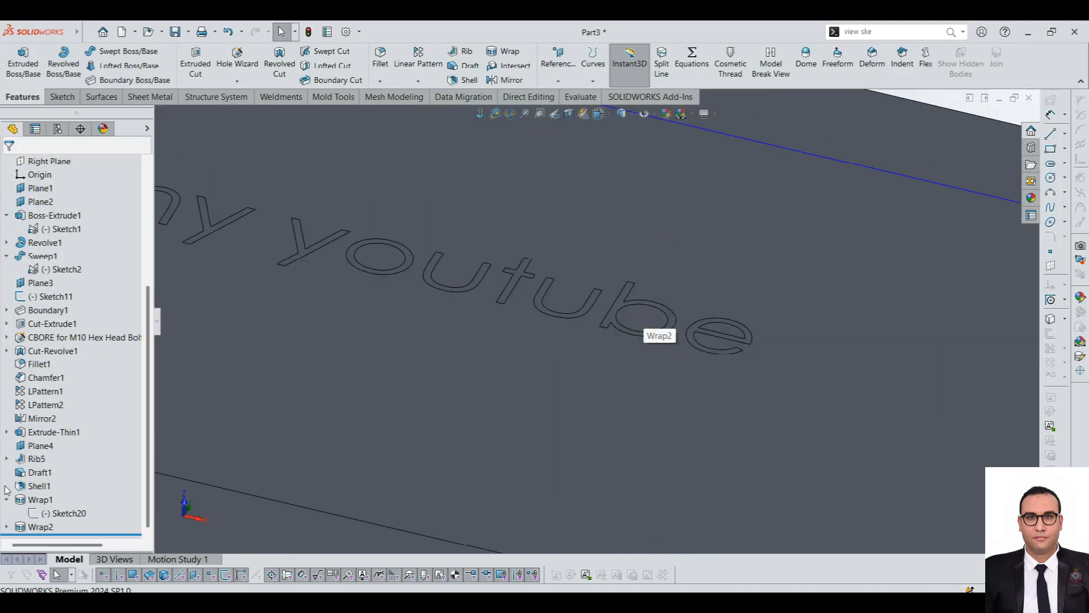
Edit the bracket's wrap feature and change its wrap type to Deboss with a depth of 1 mm.
{"action": "left_click", "coordinate": [4, 530]}
{"action": "left_click", "coordinate": [39, 513]}
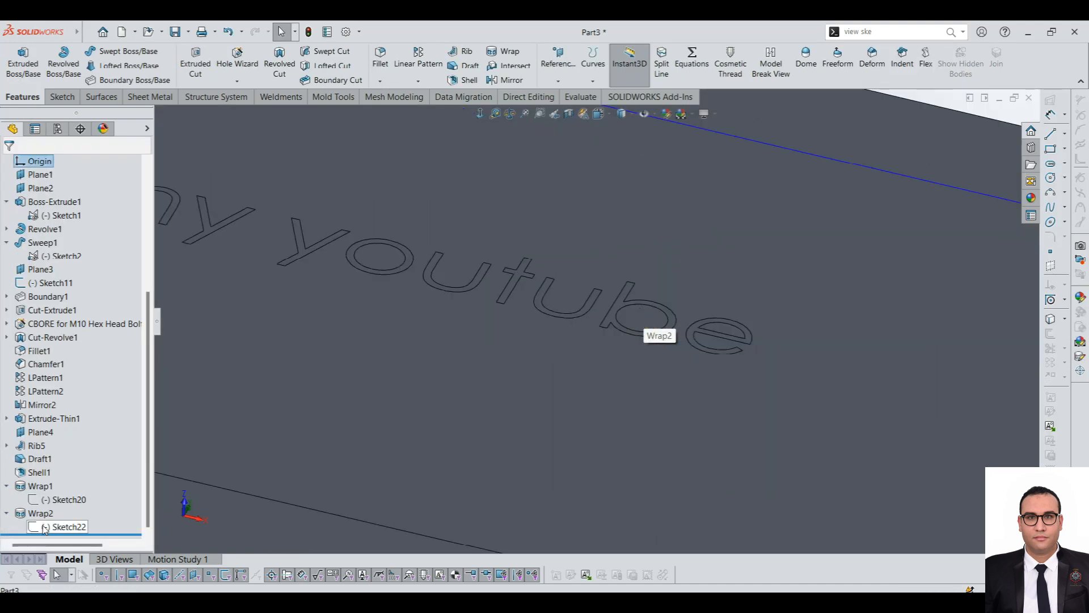
{"action": "left_click", "coordinate": [43, 482]}
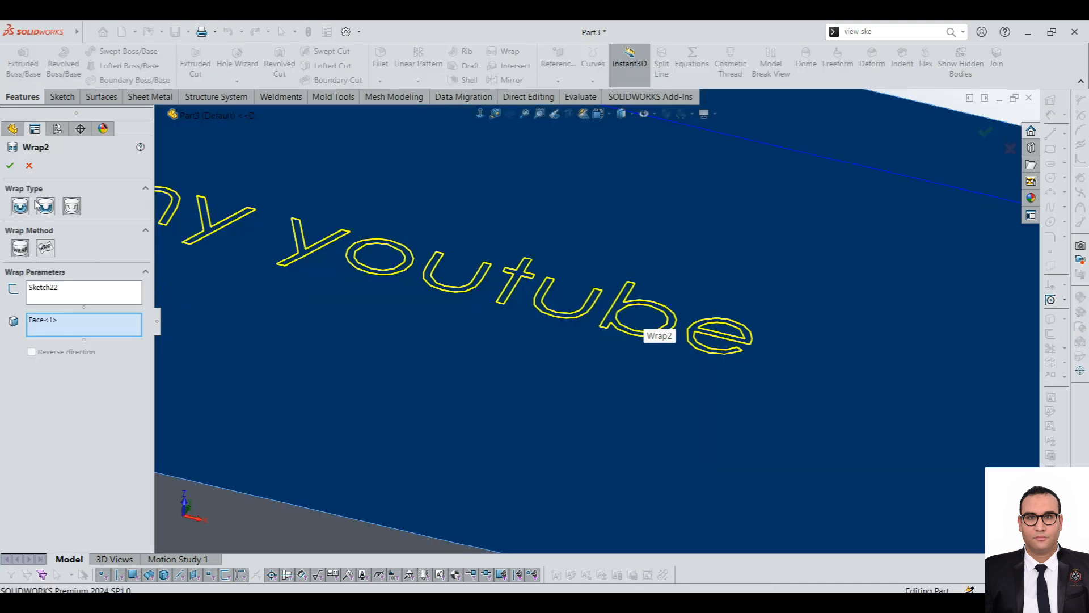
{"action": "left_click", "coordinate": [46, 206]}
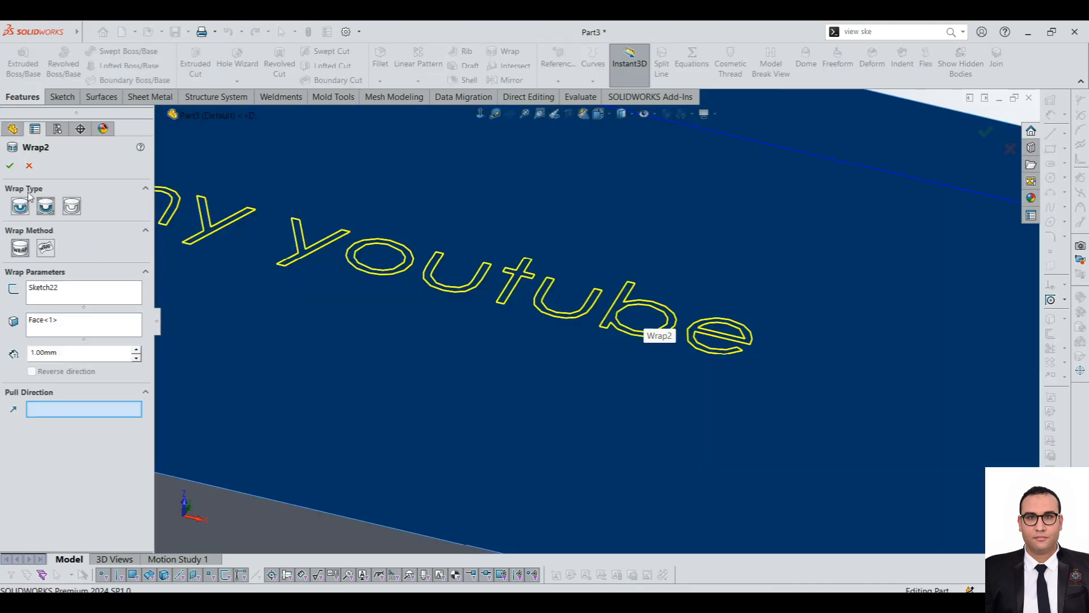
{"action": "left_click", "coordinate": [12, 165]}
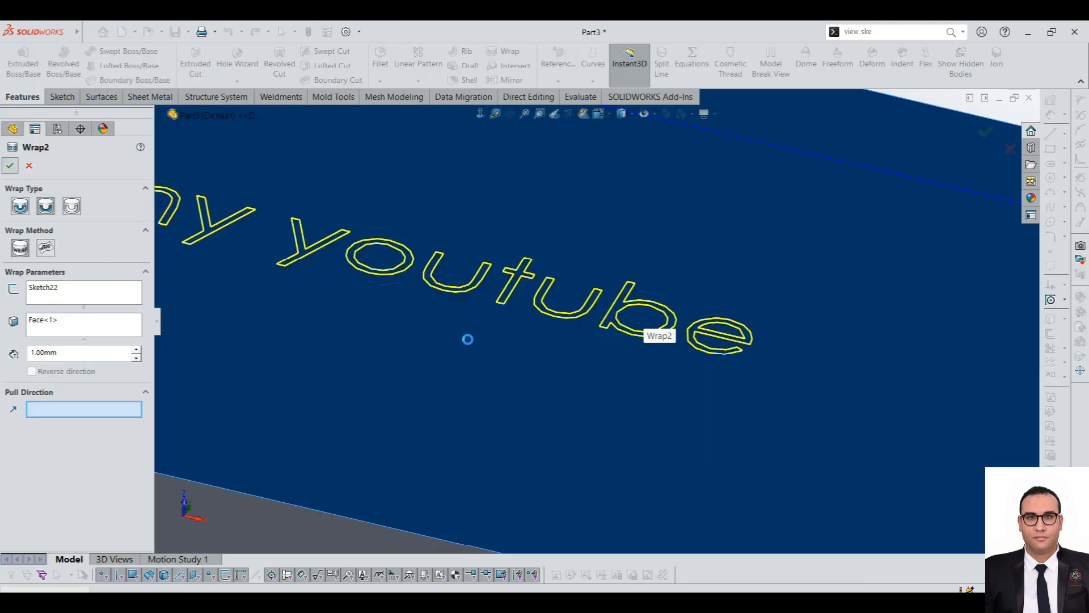
{"action": "scroll", "coordinate": [488, 309], "scroll_direction": "down", "scroll_amount": 4}
{"action": "scroll", "coordinate": [483, 302], "scroll_direction": "up", "scroll_amount": 5}
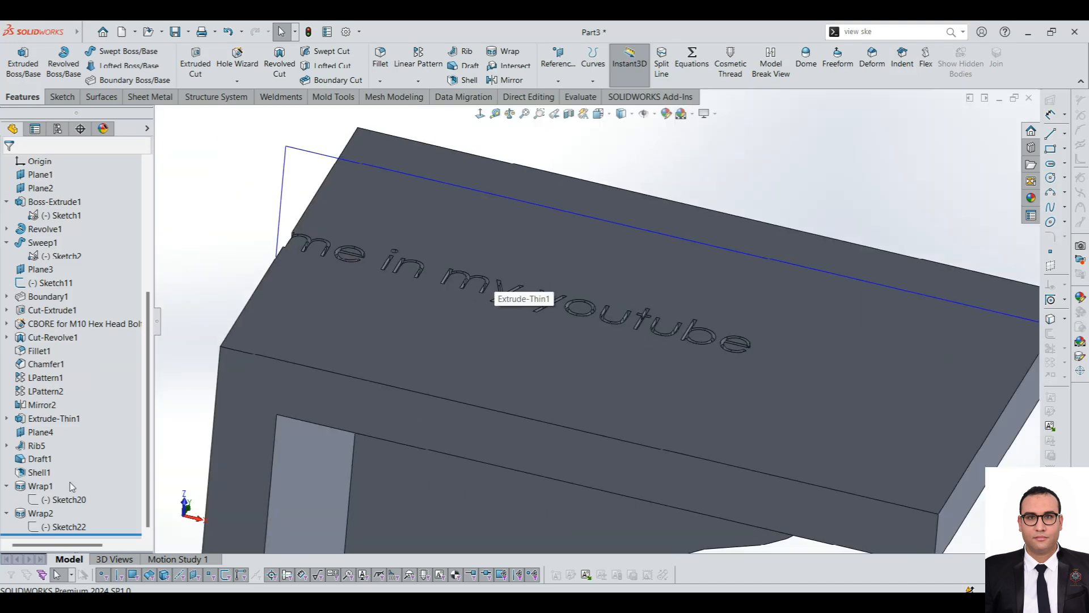
Edit the bracket's wrap feature again and change its wrap method to Spline Surface.
{"action": "left_click", "coordinate": [43, 513]}
{"action": "left_click", "coordinate": [50, 483]}
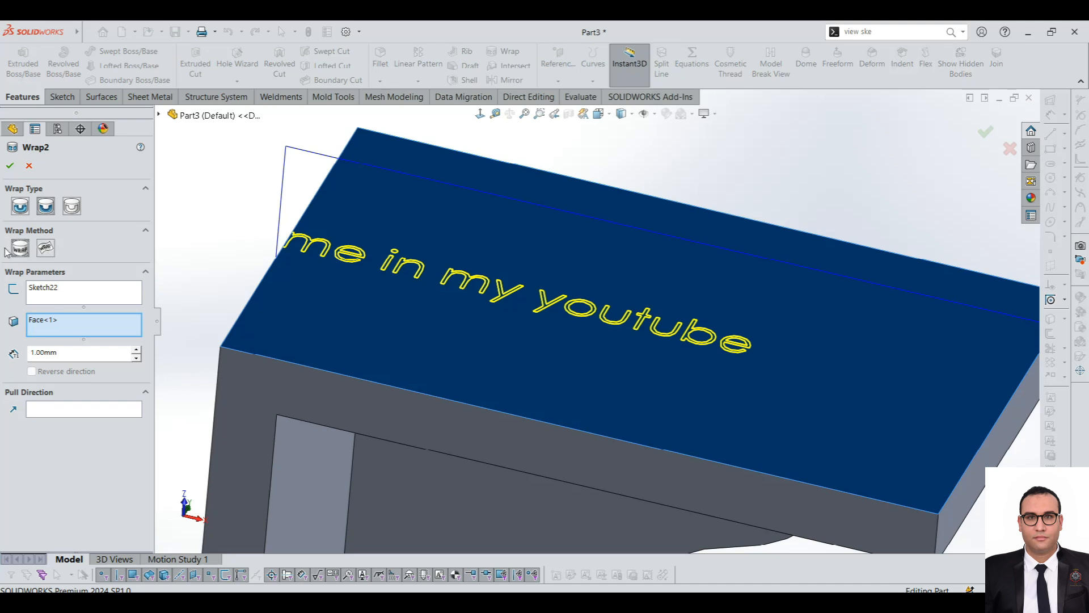
{"action": "left_click", "coordinate": [42, 249]}
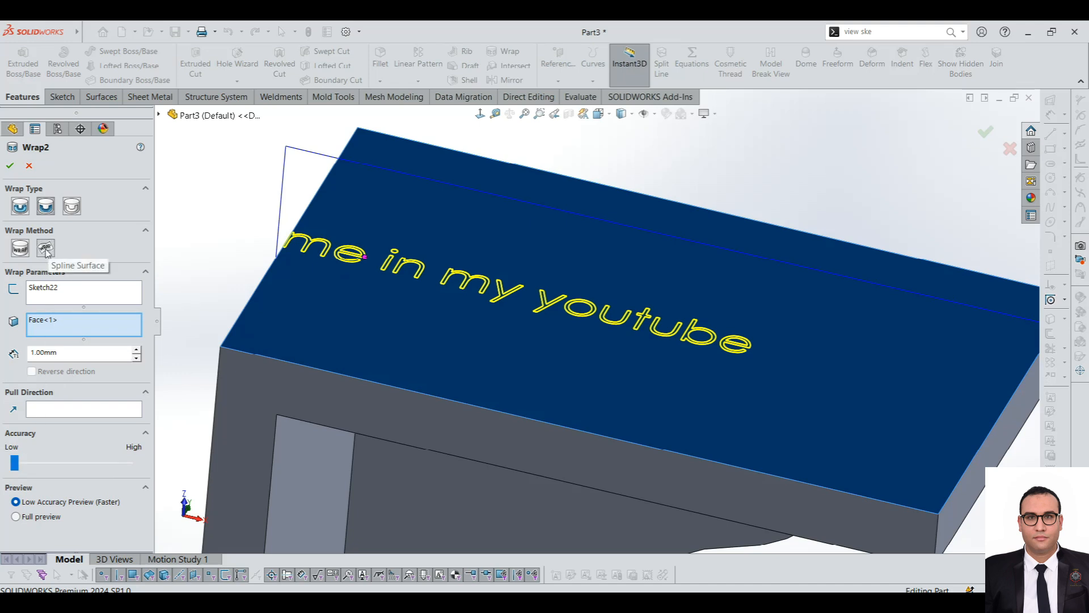
{"action": "left_click", "coordinate": [46, 251]}
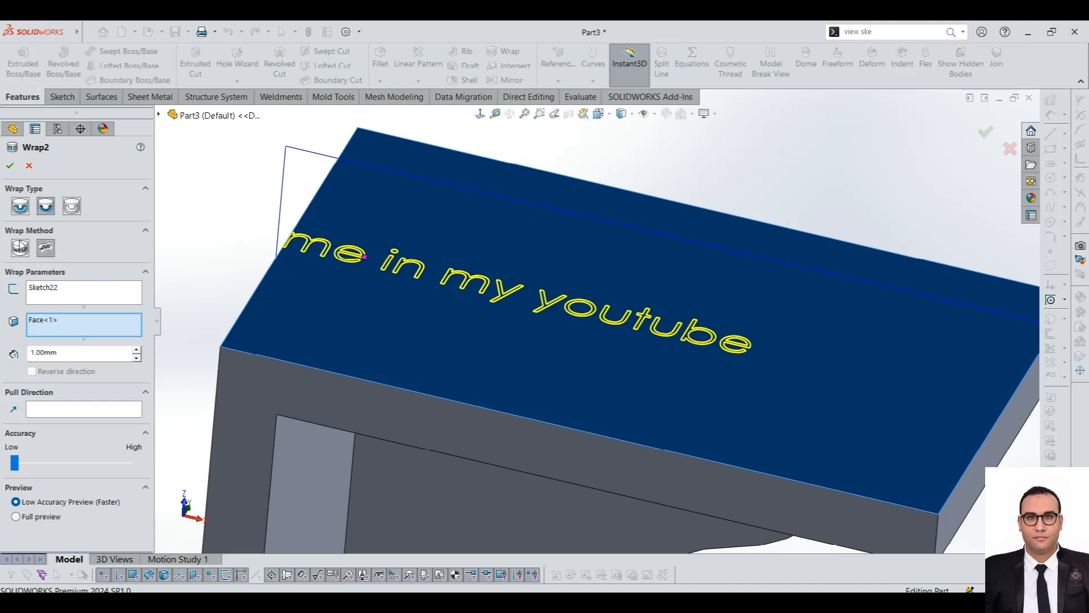
{"action": "scroll", "coordinate": [714, 341], "scroll_direction": "up", "scroll_amount": 5}
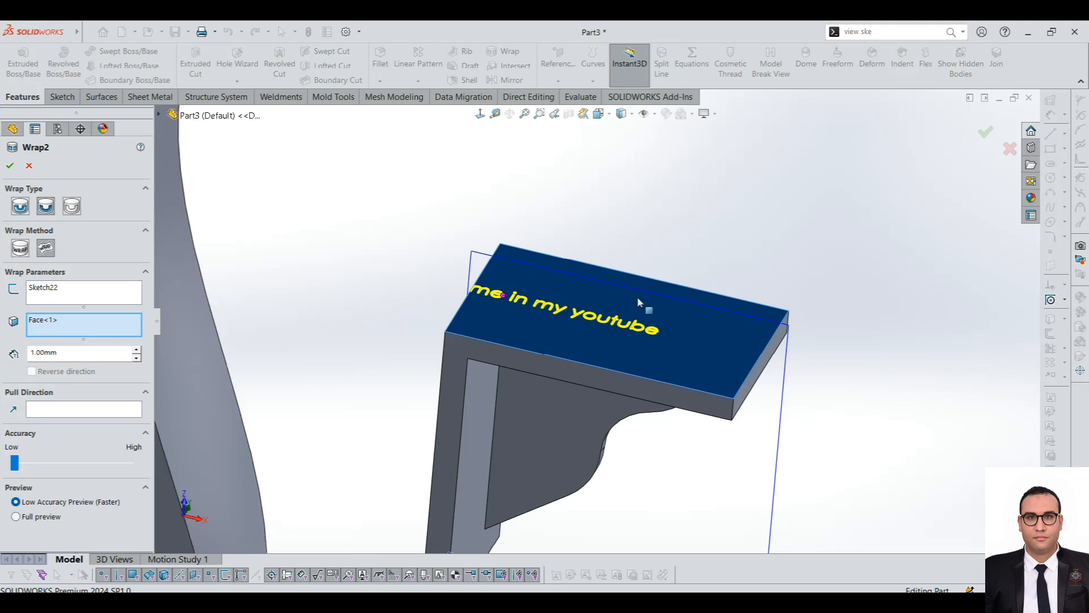
{"action": "scroll", "coordinate": [636, 297], "scroll_direction": "up", "scroll_amount": 5}
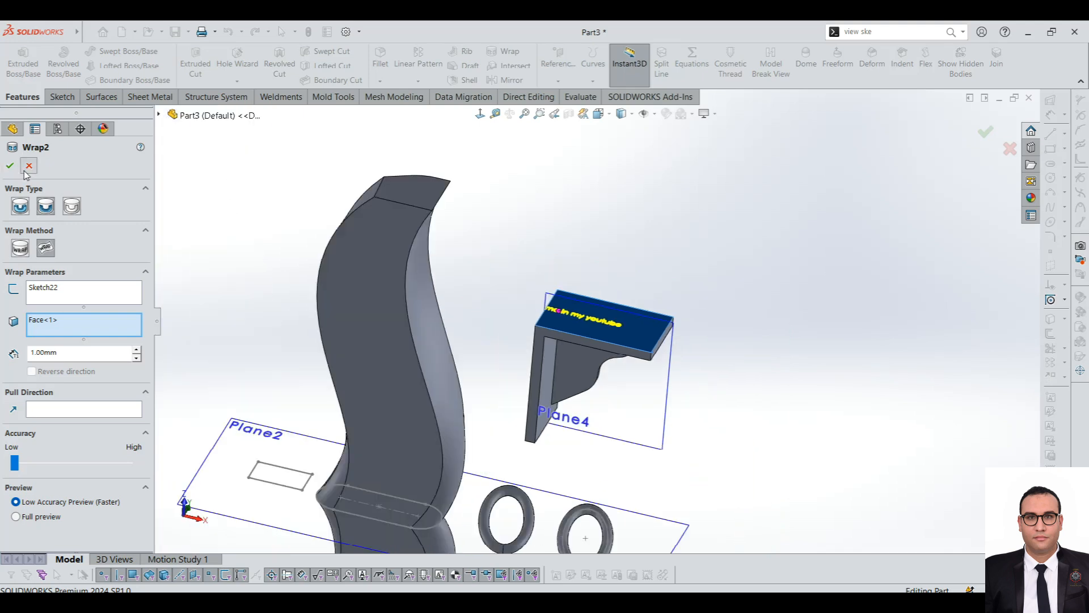
{"action": "left_click", "coordinate": [10, 165]}
{"action": "scroll", "coordinate": [494, 185], "scroll_direction": "up", "scroll_amount": 5}
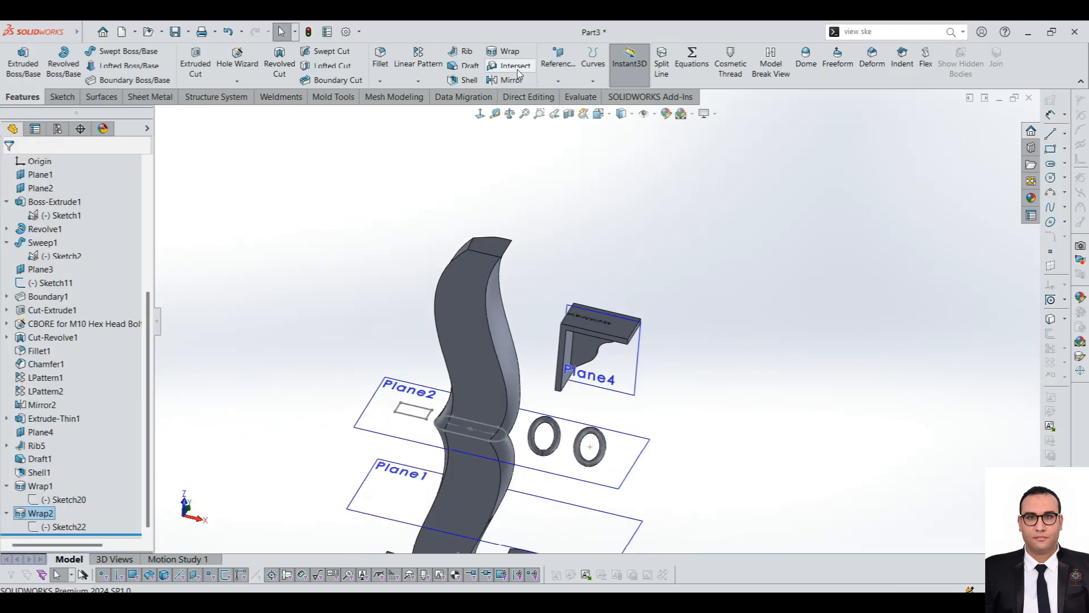
{"action": "scroll", "coordinate": [624, 349], "scroll_direction": "up", "scroll_amount": 5}
{"action": "middle_click_drag", "start_coordinate": [624, 349], "coordinate": [594, 261]}
{"action": "scroll", "coordinate": [591, 257], "scroll_direction": "down", "scroll_amount": 5}
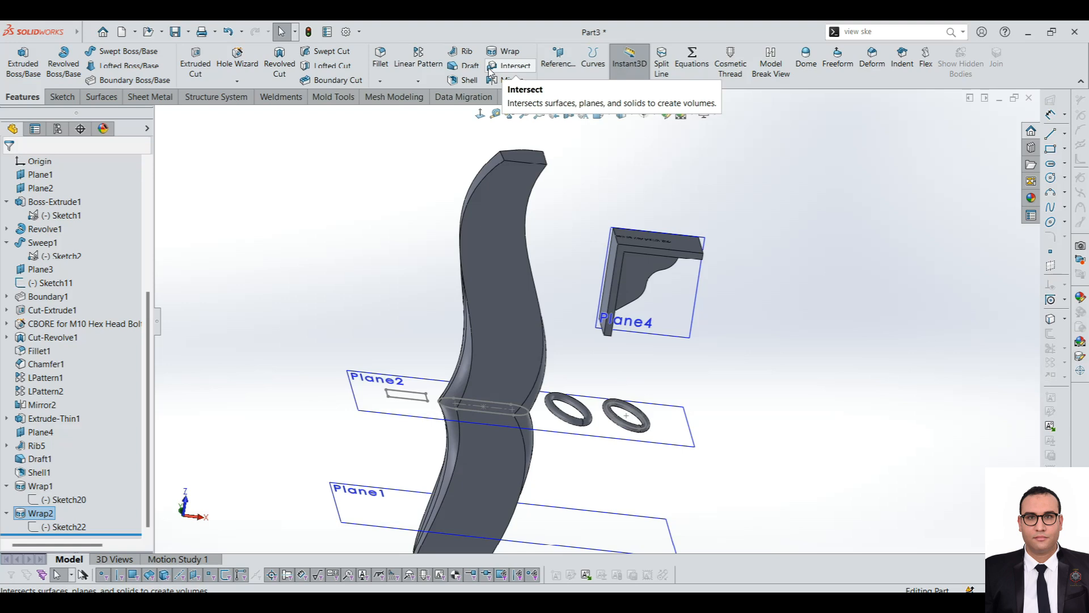
{"action": "scroll", "coordinate": [573, 263], "scroll_direction": "down", "scroll_amount": 4}
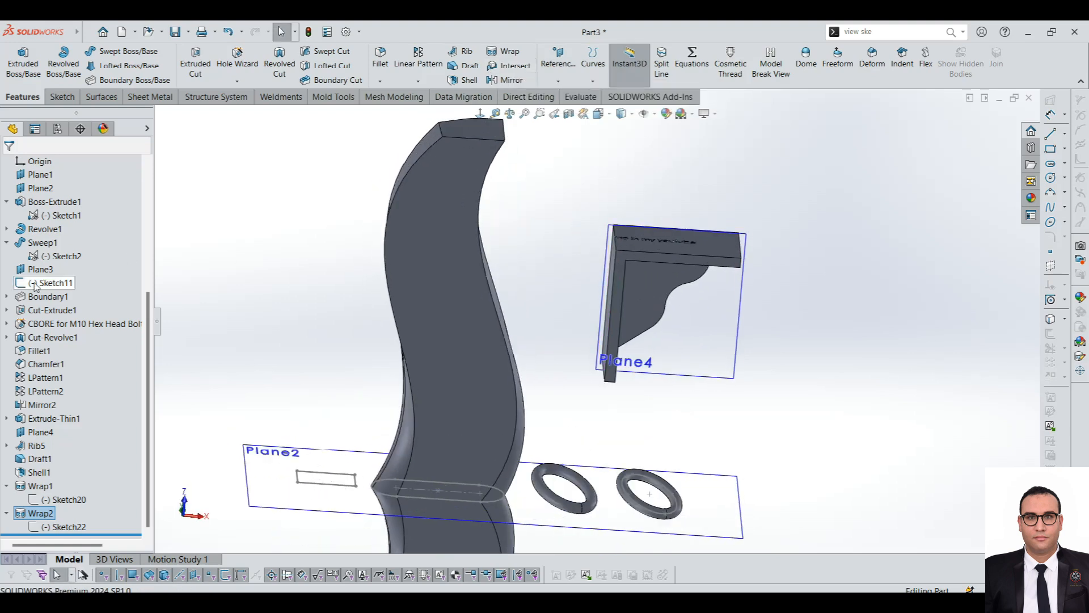
Sketch a corner rectangle on the Top Plane, overlapping the outer edge of the wavy body between Plane1 and Plane2.
{"action": "scroll", "coordinate": [34, 286], "scroll_direction": "up", "scroll_amount": 4}
{"action": "scroll", "coordinate": [474, 289], "scroll_direction": "up", "scroll_amount": 3}
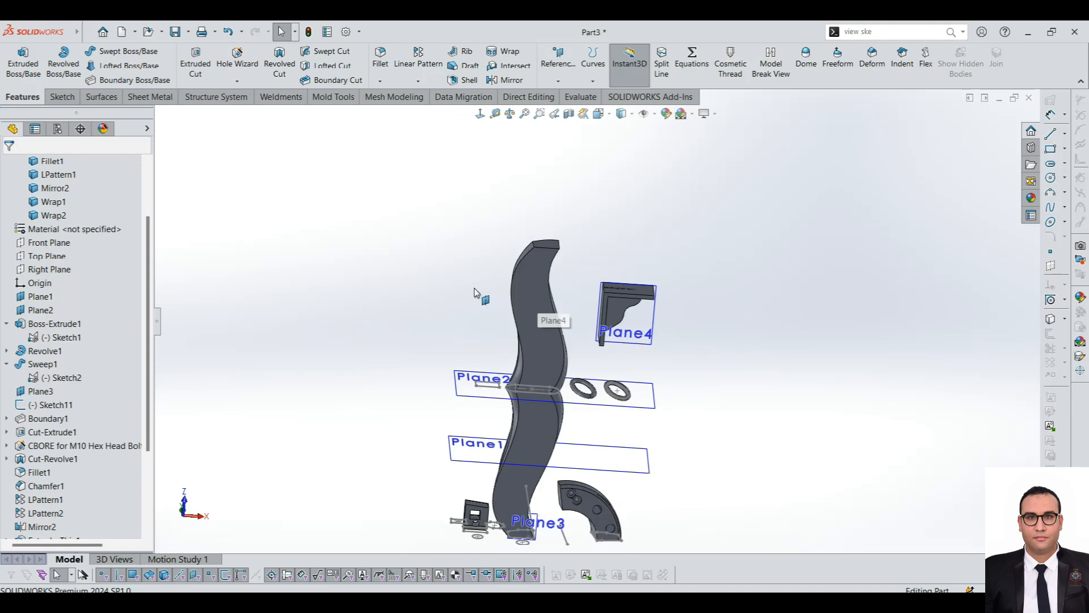
{"action": "scroll", "coordinate": [105, 376], "scroll_direction": "up", "scroll_amount": 2}
{"action": "scroll", "coordinate": [538, 322], "scroll_direction": "down", "scroll_amount": 1}
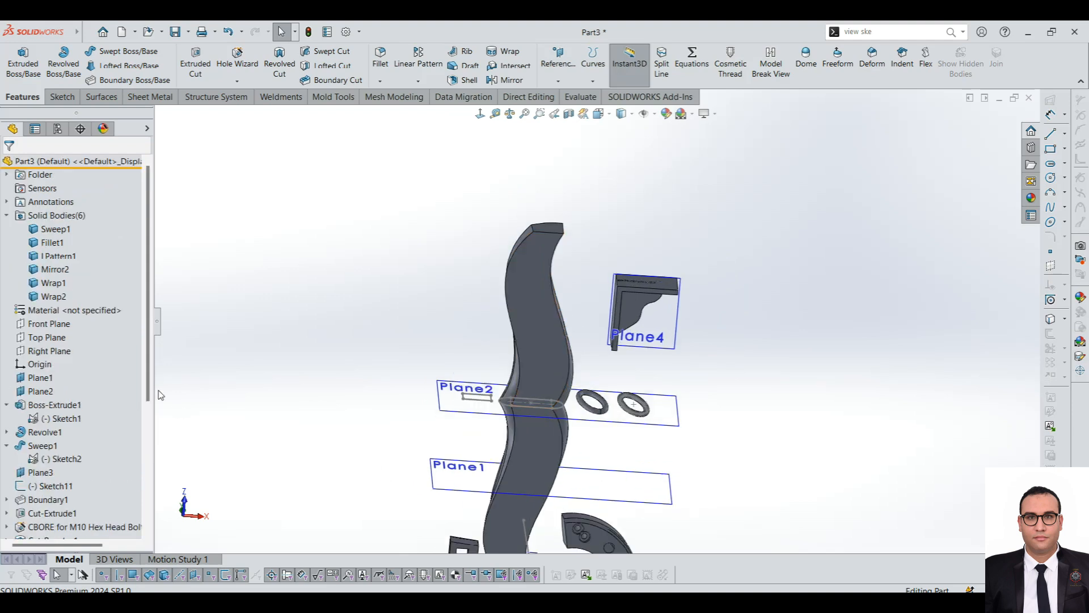
{"action": "left_click", "coordinate": [50, 339]}
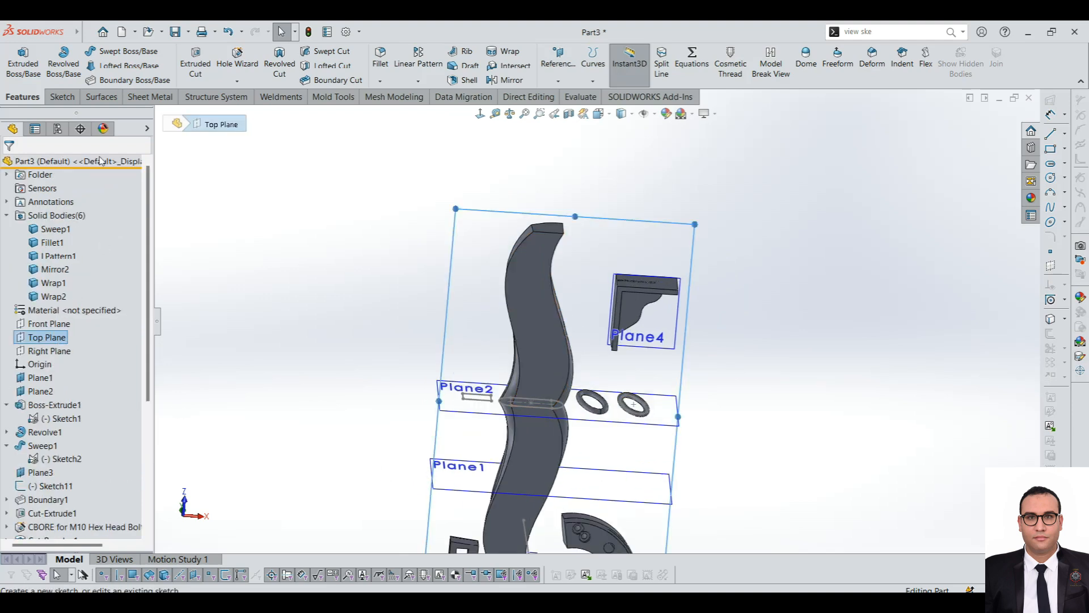
{"action": "left_click", "coordinate": [63, 96]}
{"action": "left_click", "coordinate": [17, 57]}
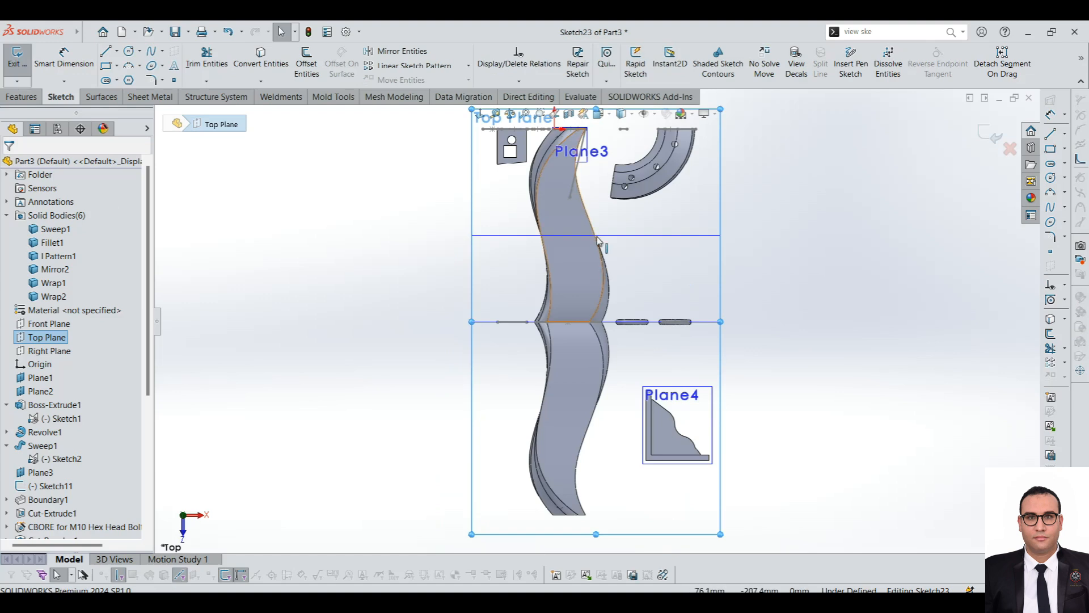
{"action": "scroll", "coordinate": [671, 289], "scroll_direction": "down", "scroll_amount": 3}
{"action": "left_click", "coordinate": [106, 66]}
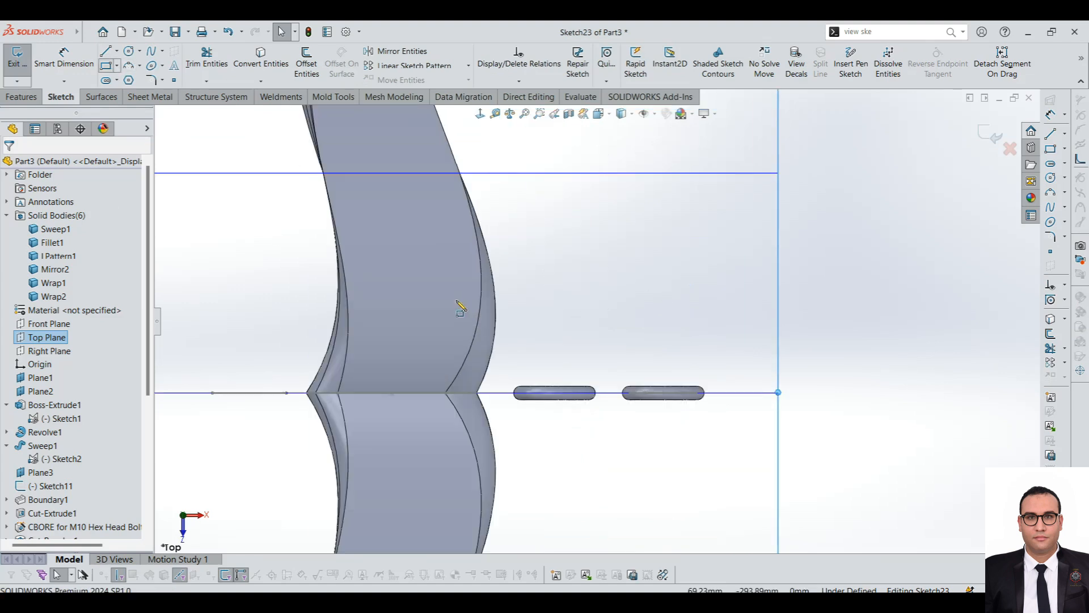
{"action": "left_click", "coordinate": [438, 308]}
{"action": "left_click", "coordinate": [535, 207]}
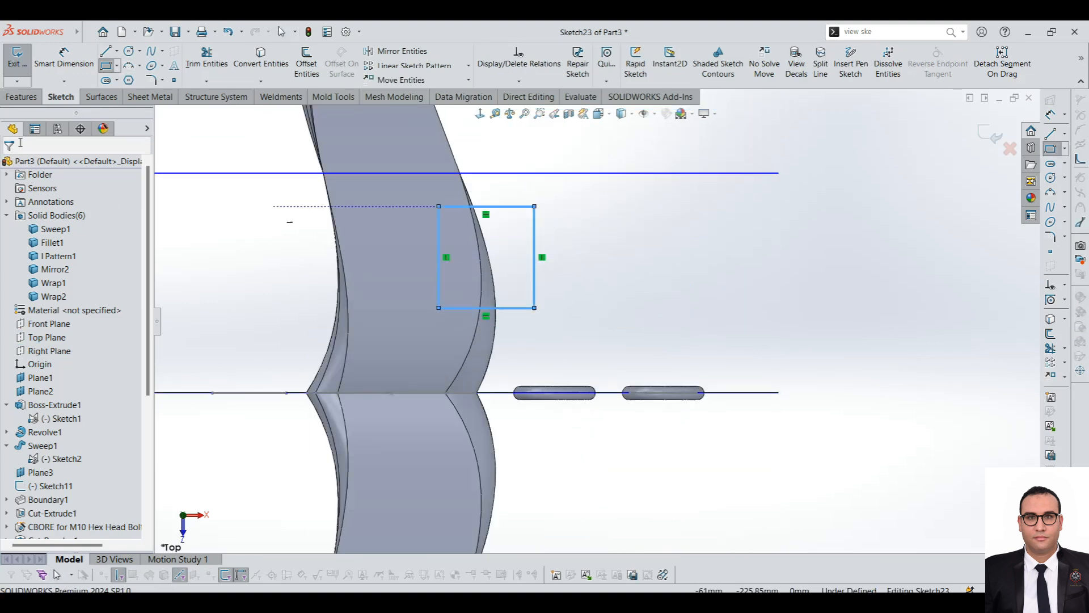
Extrude the rectangle 70 mm blind and edit the extrusion to turn off Merge result, keeping the block a separate body.
{"action": "left_click", "coordinate": [21, 96]}
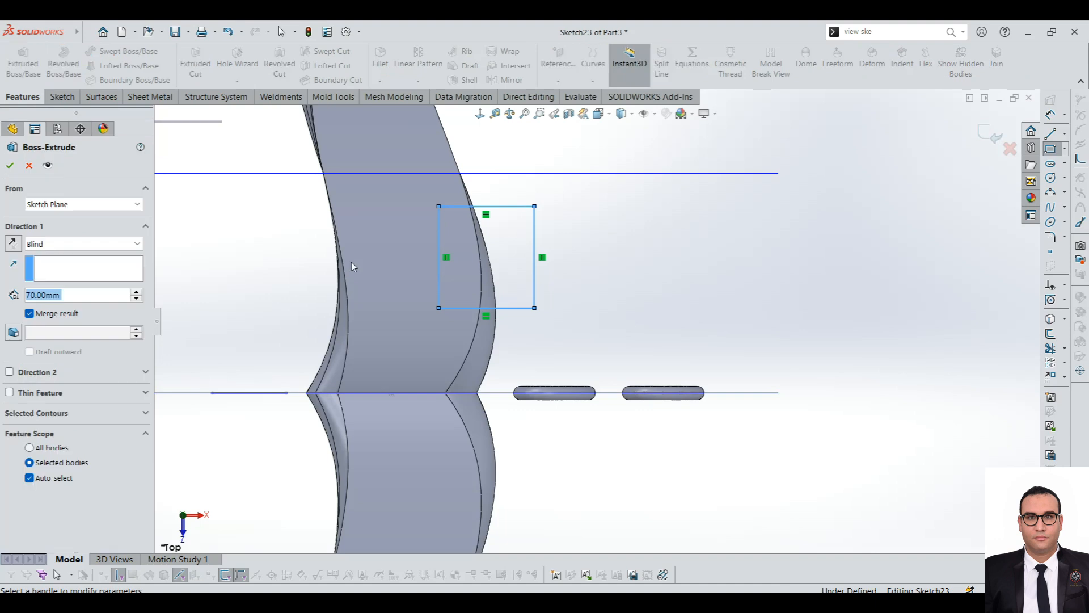
{"action": "left_click", "coordinate": [9, 165]}
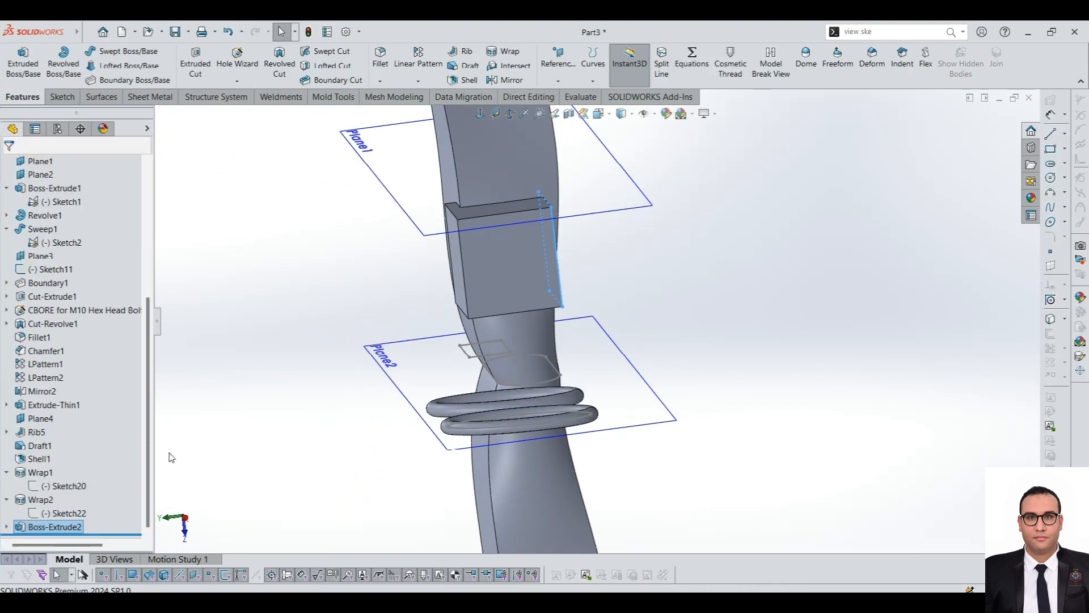
{"action": "right_click", "coordinate": [61, 526]}
{"action": "left_click", "coordinate": [72, 336]}
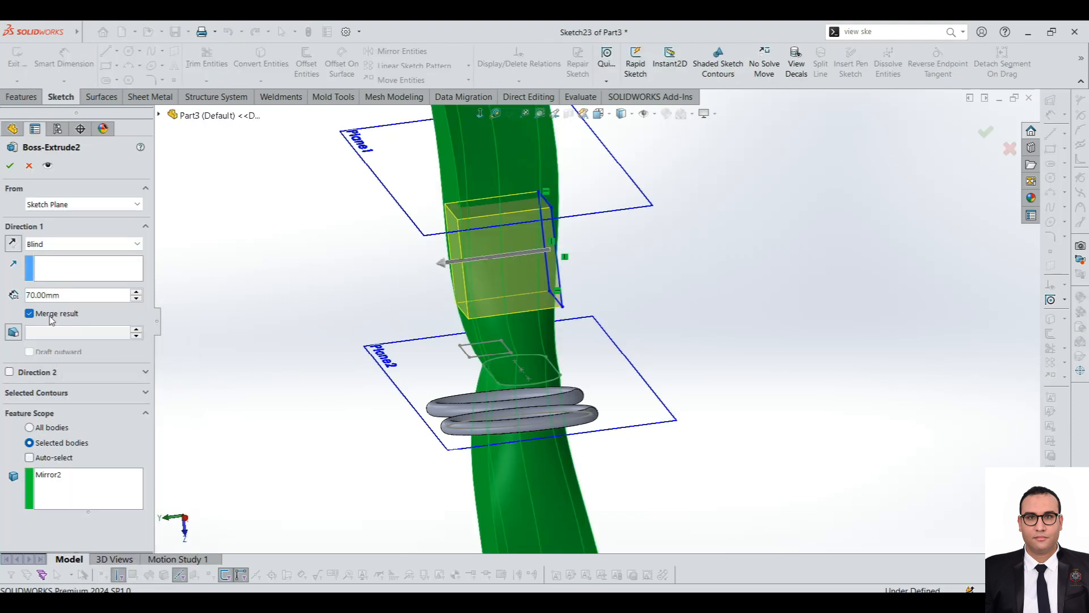
{"action": "left_click", "coordinate": [30, 313]}
{"action": "left_click", "coordinate": [11, 164]}
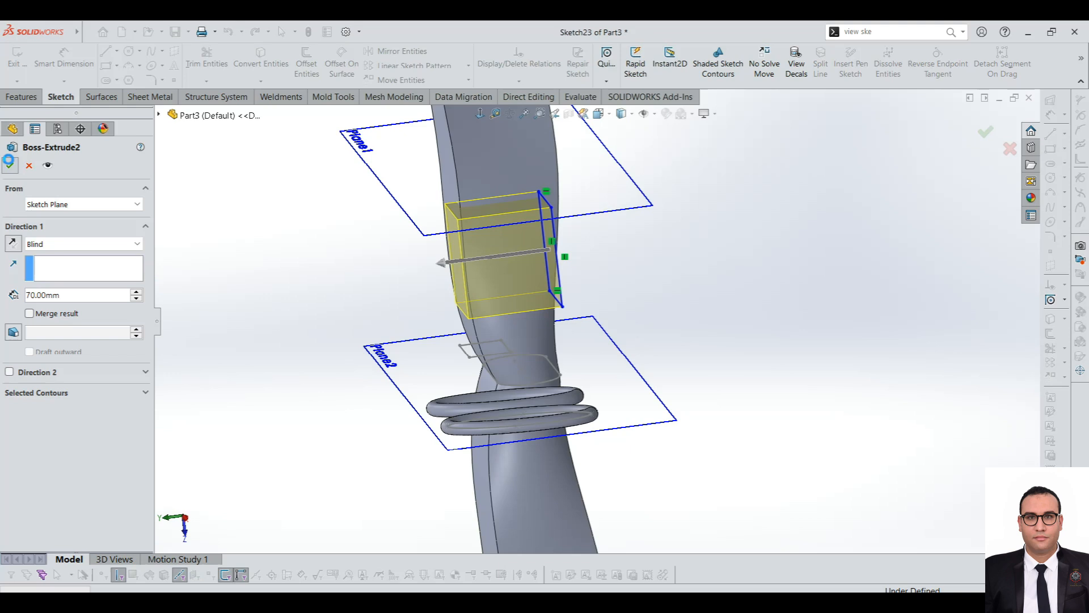
{"action": "middle_click_drag", "start_coordinate": [486, 253], "coordinate": [449, 269]}
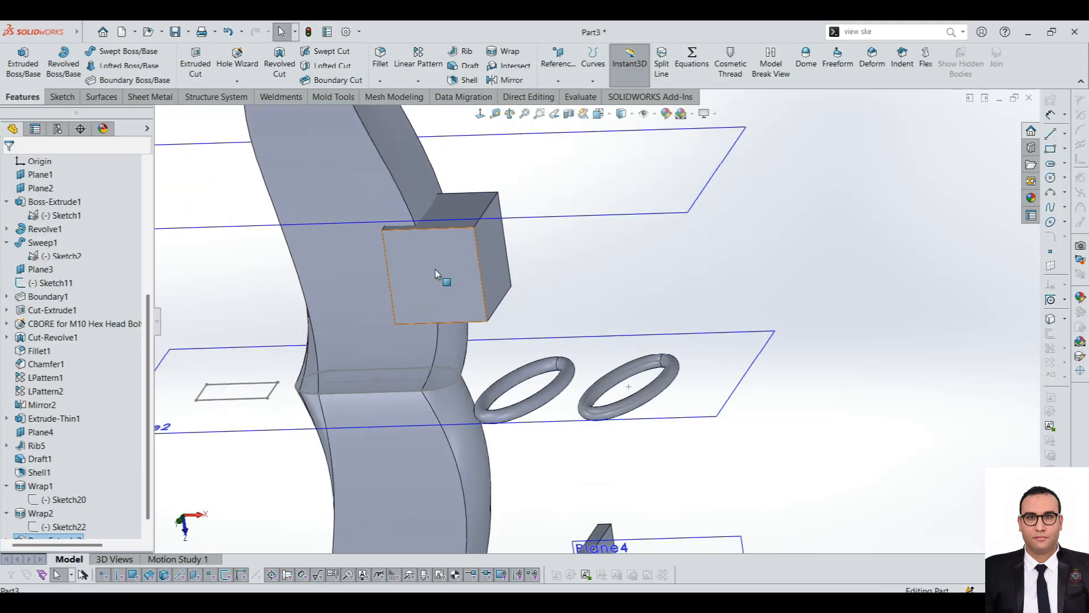
Identify the block and the wavy body among the part's solid bodies.
{"action": "left_click", "coordinate": [448, 269]}
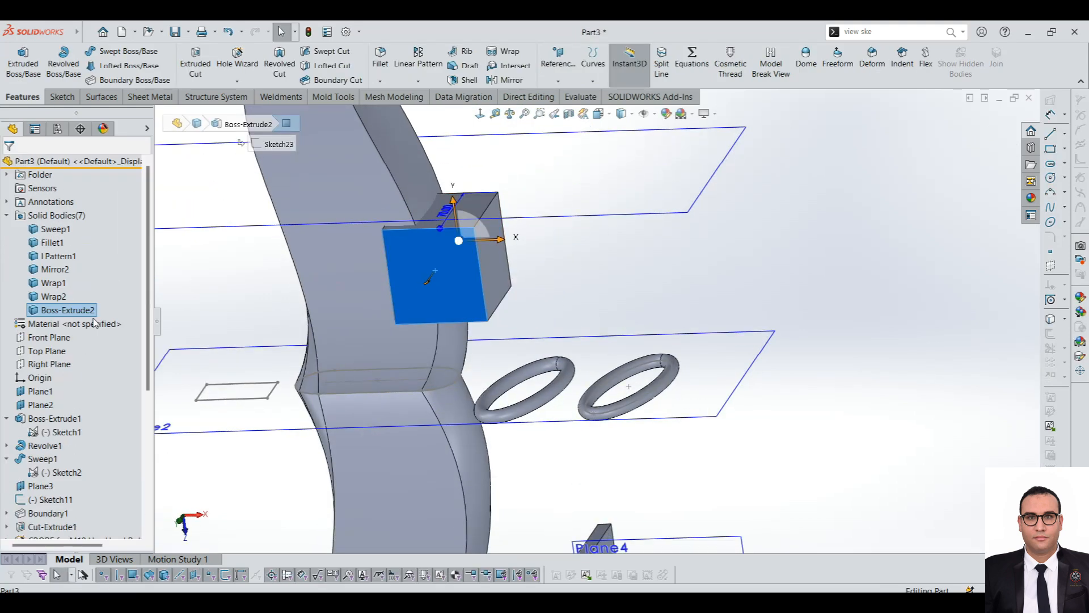
{"action": "left_click", "coordinate": [38, 311]}
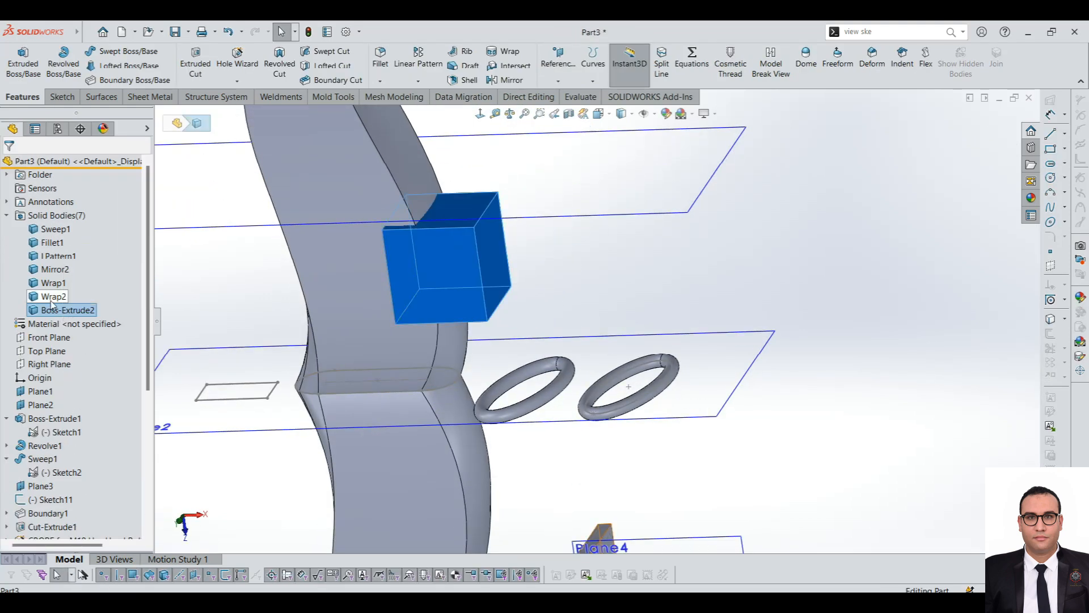
{"action": "left_click", "coordinate": [316, 281]}
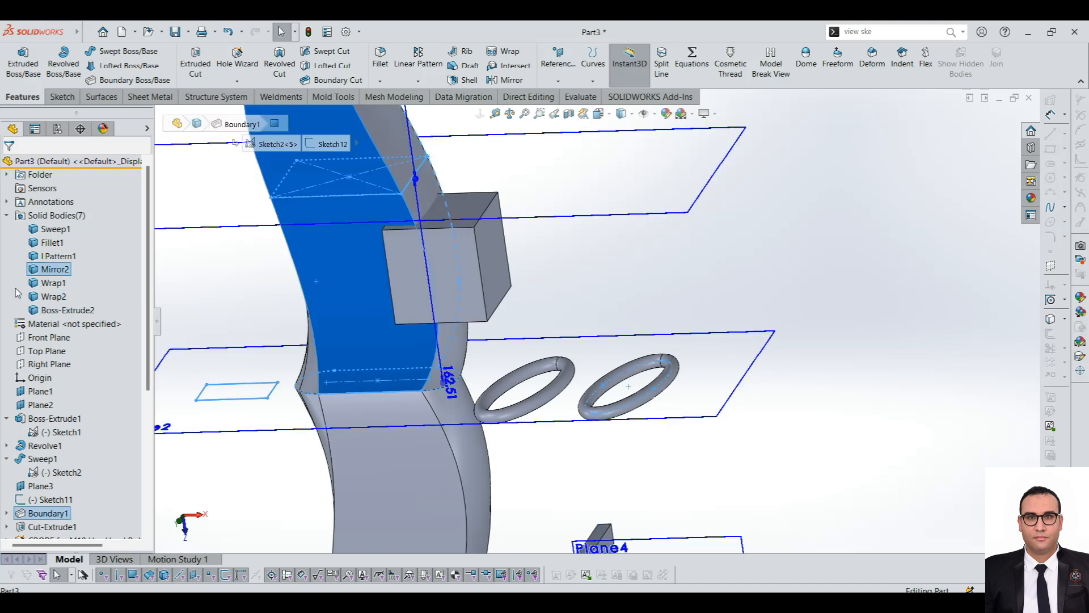
{"action": "left_click", "coordinate": [54, 269]}
Start an Intersect of the block and the wavy body with Create intersecting regions, and compute its regions.
{"action": "left_click", "coordinate": [56, 311]}
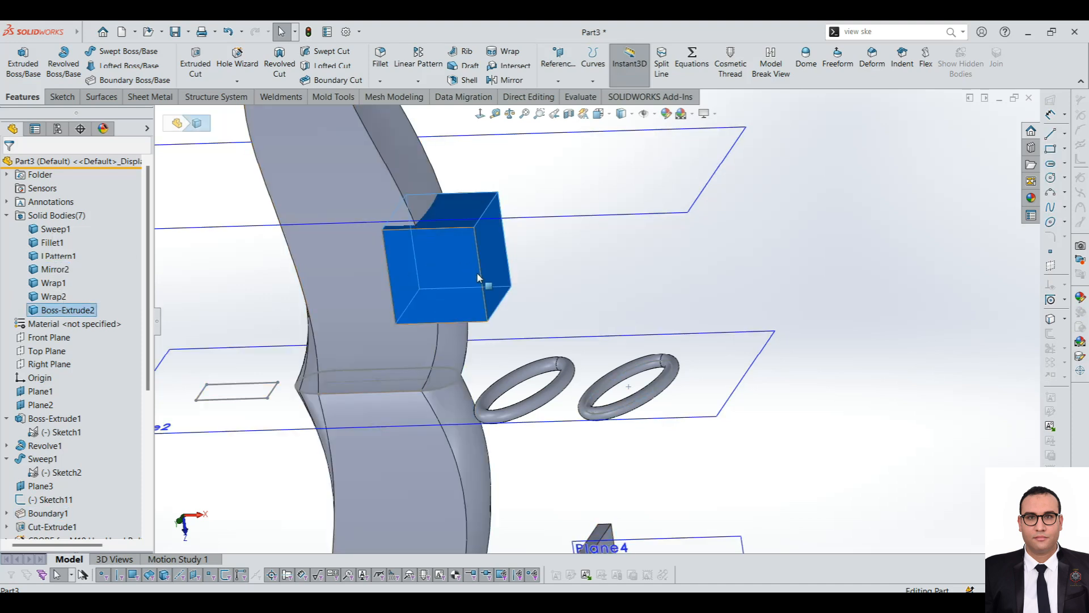
{"action": "key", "text": "f"}
{"action": "left_click", "coordinate": [518, 65]}
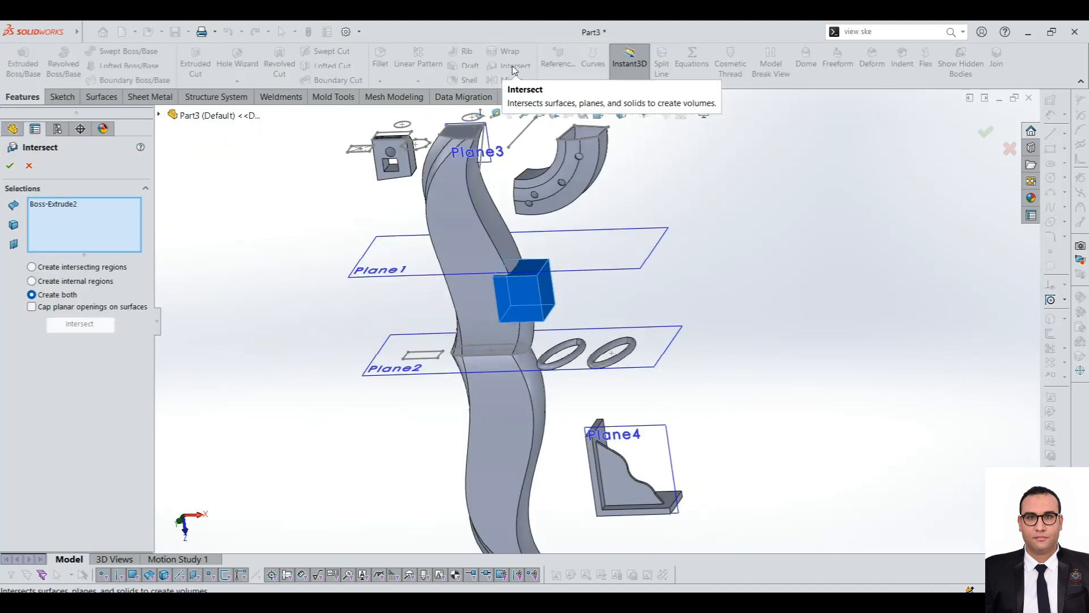
{"action": "scroll", "coordinate": [502, 269], "scroll_direction": "down", "scroll_amount": 4}
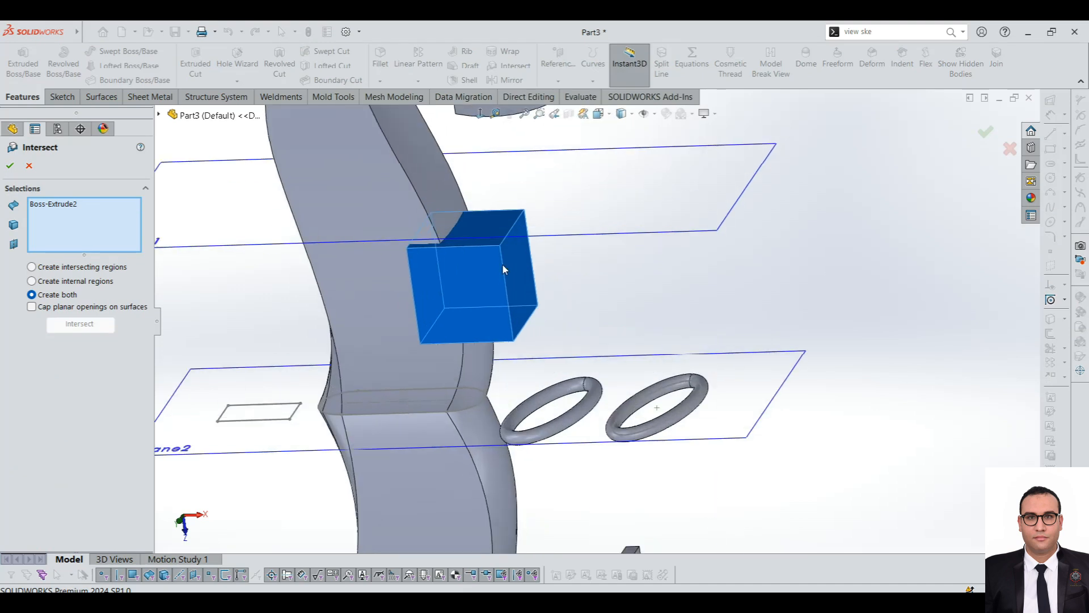
{"action": "left_click", "coordinate": [348, 294]}
{"action": "left_click", "coordinate": [88, 269]}
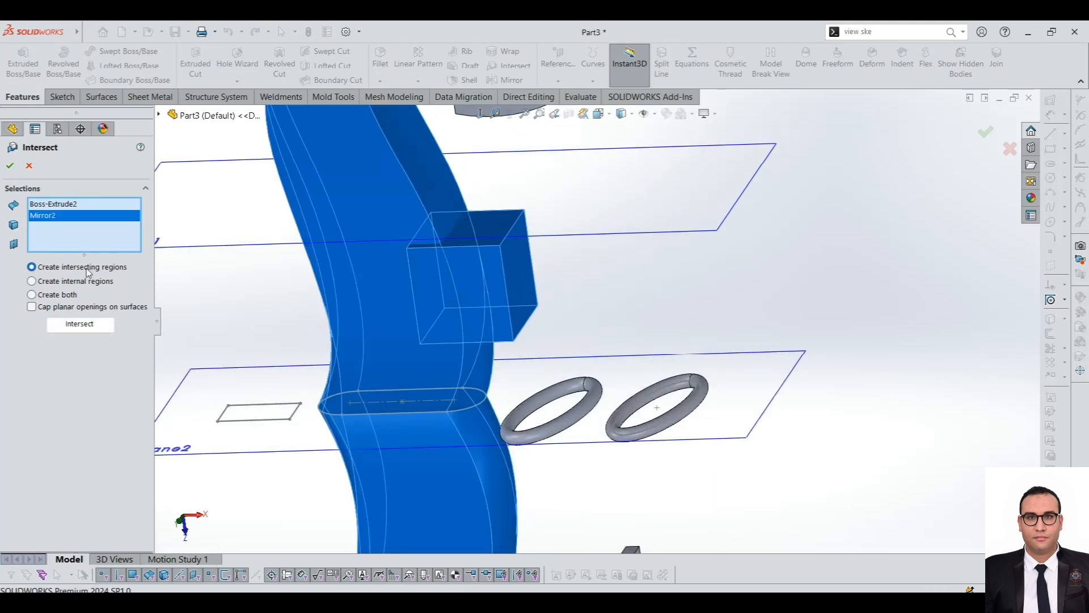
{"action": "left_click", "coordinate": [86, 326]}
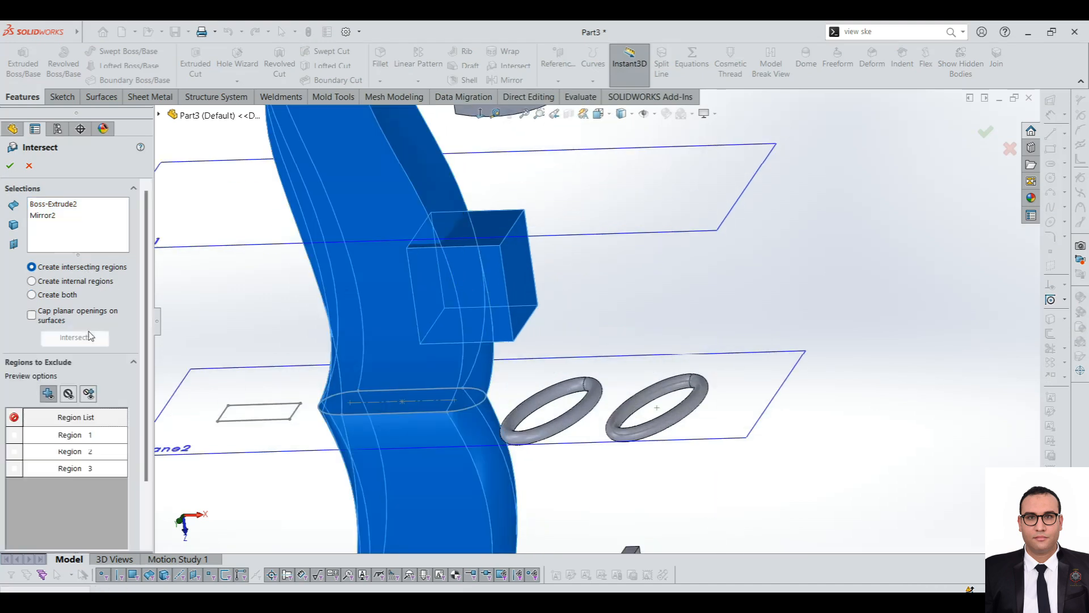
Preview the block and wavy body Intersect with Regions 2 and 3 excluded, and include all regions again.
{"action": "scroll", "coordinate": [350, 412], "scroll_direction": "up", "scroll_amount": 3}
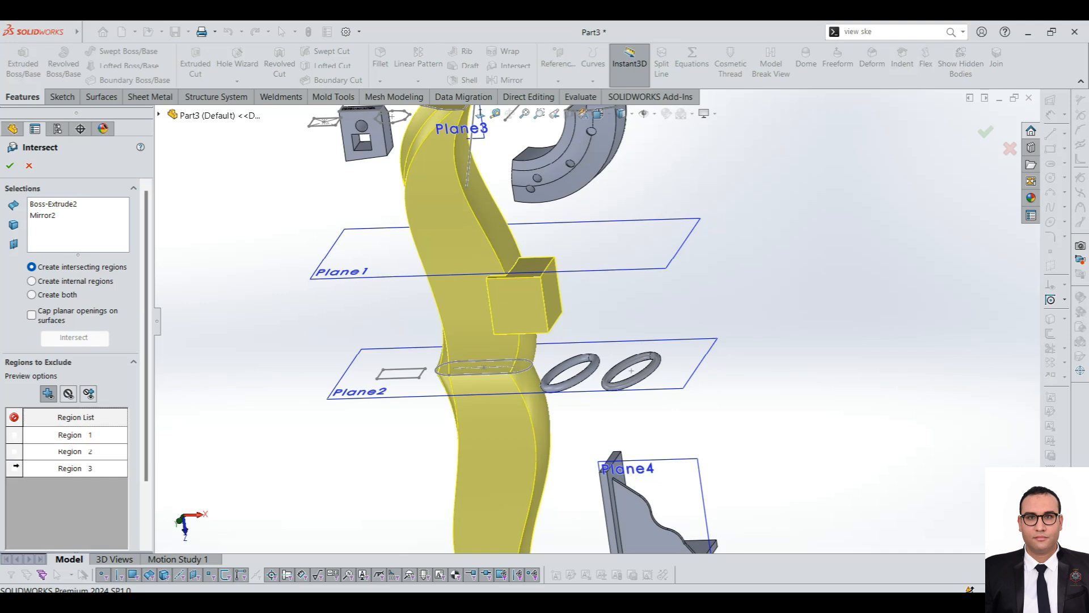
{"action": "left_click", "coordinate": [14, 467]}
{"action": "left_click", "coordinate": [15, 467]}
{"action": "left_click", "coordinate": [14, 467]}
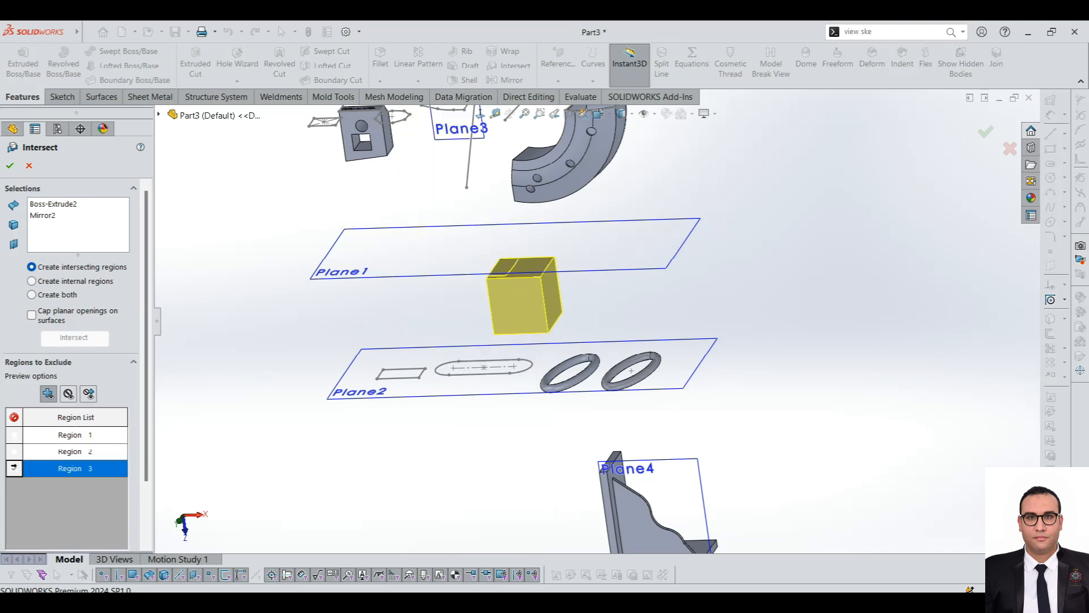
{"action": "left_click", "coordinate": [15, 467]}
{"action": "left_click", "coordinate": [14, 467]}
{"action": "middle_click_drag", "start_coordinate": [511, 300], "coordinate": [642, 222]}
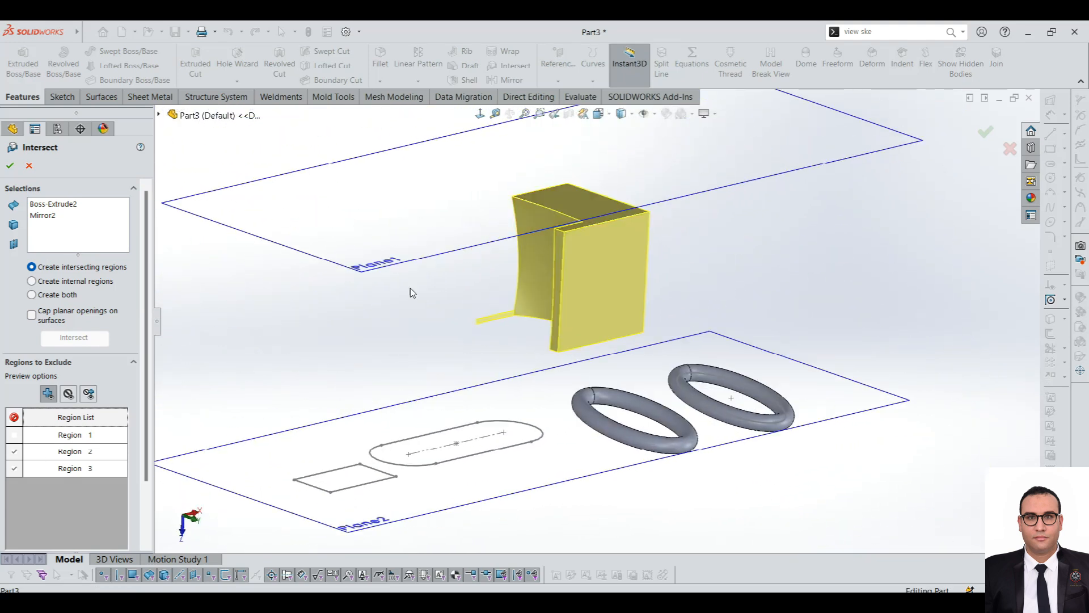
{"action": "left_click", "coordinate": [14, 452]}
{"action": "left_click", "coordinate": [14, 452]}
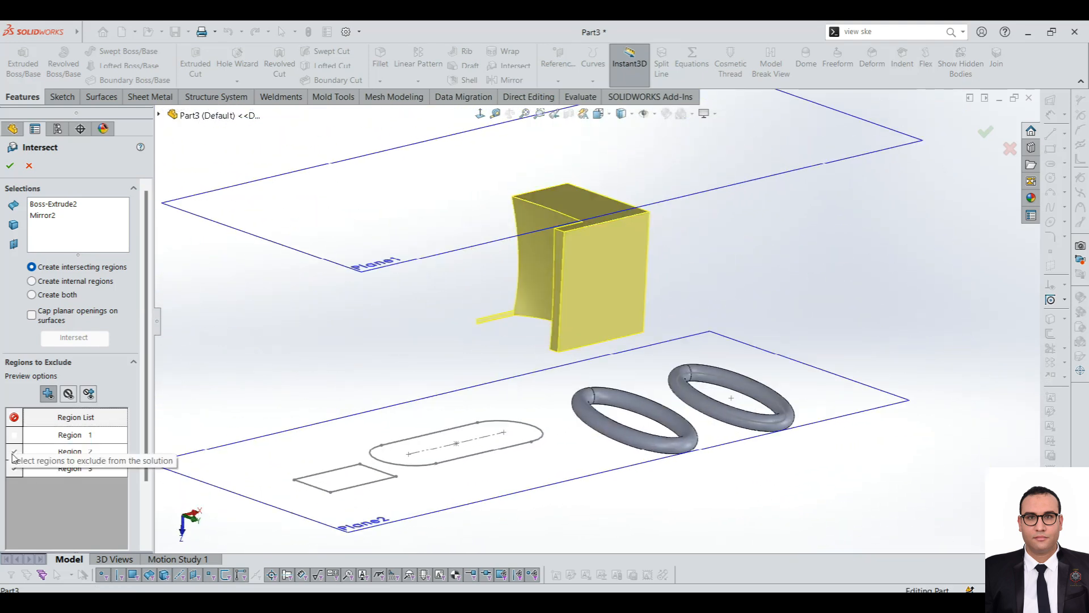
{"action": "left_click", "coordinate": [14, 453]}
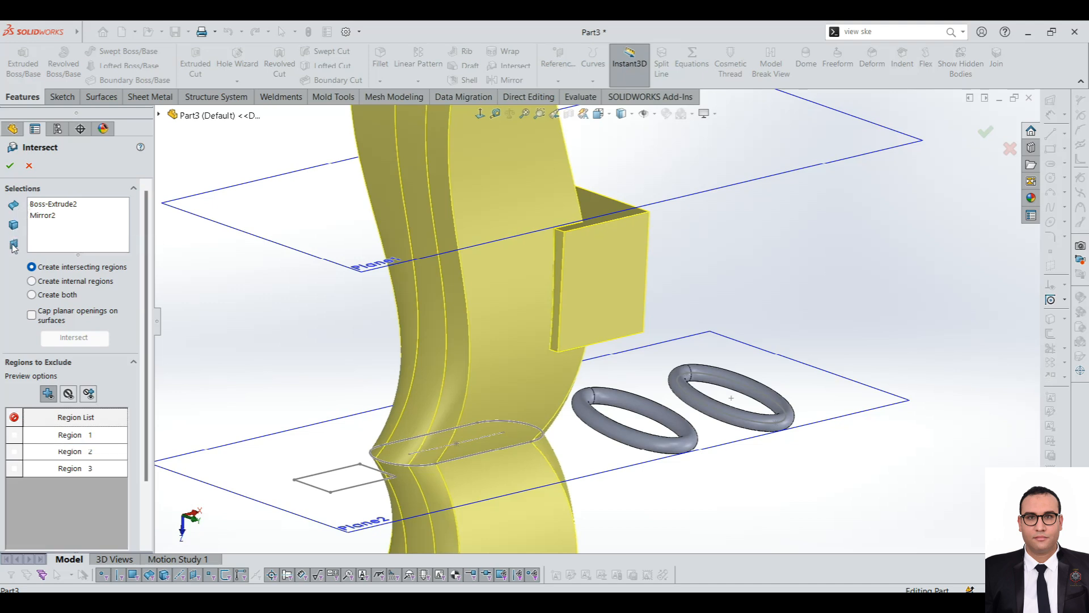
Replace the Intersect selections with Plane1 and the wavy body, and compute their intersecting regions.
{"action": "right_click", "coordinate": [54, 219]}
{"action": "left_click", "coordinate": [75, 222]}
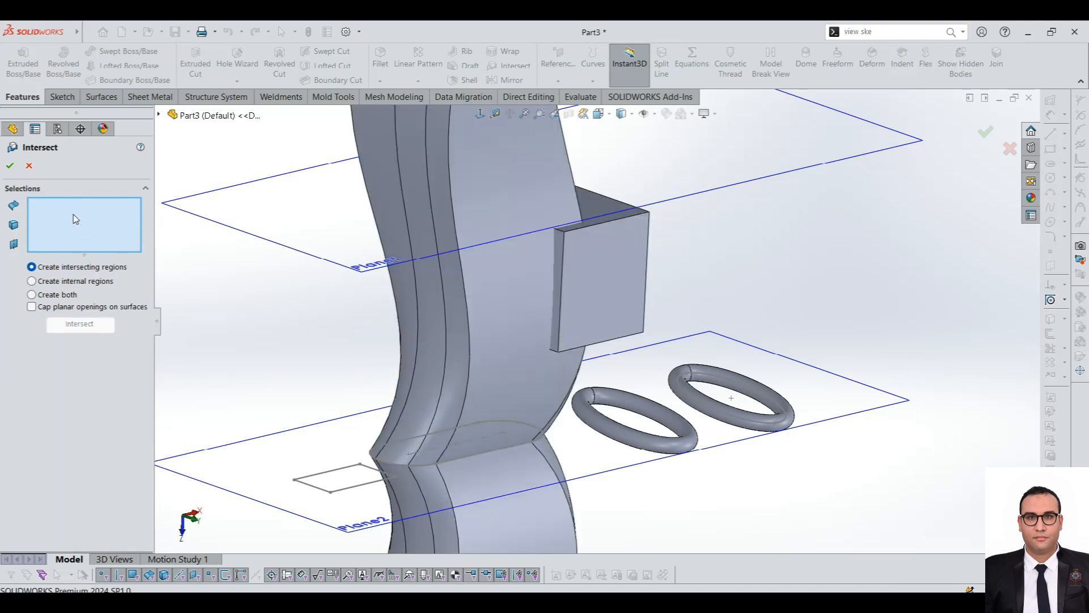
{"action": "scroll", "coordinate": [593, 321], "scroll_direction": "up", "scroll_amount": 3}
{"action": "left_click", "coordinate": [686, 248]}
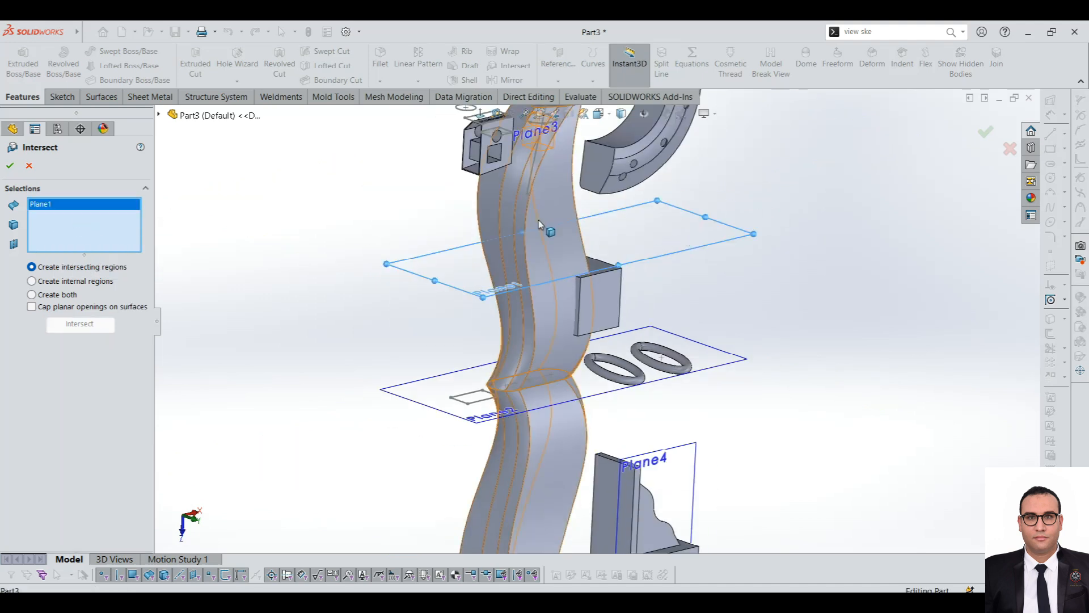
{"action": "left_click", "coordinate": [538, 221]}
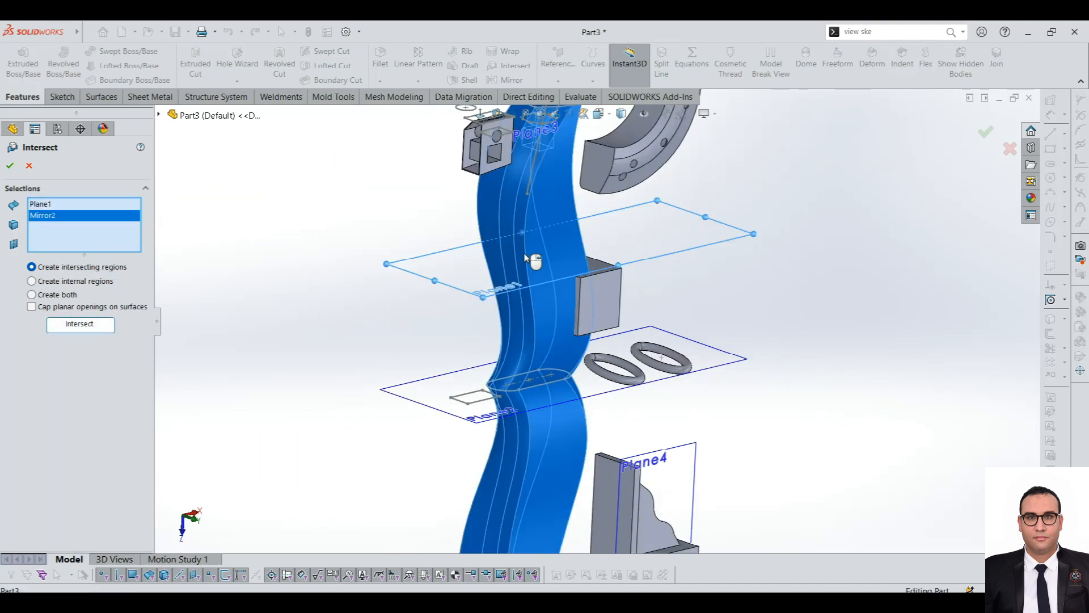
{"action": "left_click", "coordinate": [82, 326]}
{"action": "scroll", "coordinate": [596, 189], "scroll_direction": "down", "scroll_amount": 2}
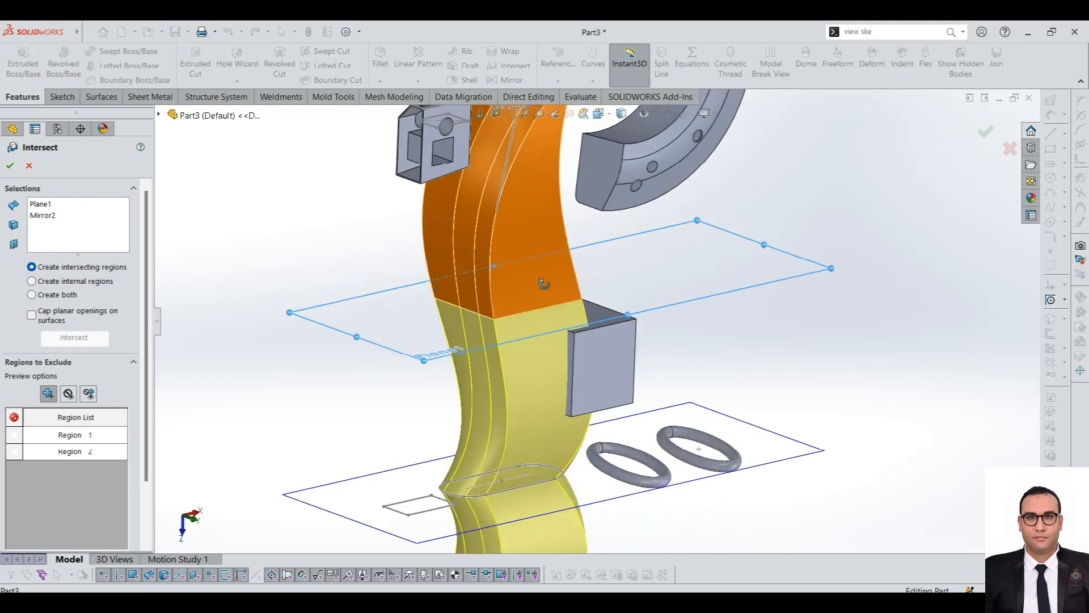
{"action": "middle_click_drag", "start_coordinate": [545, 283], "coordinate": [478, 319]}
{"action": "scroll", "coordinate": [458, 294], "scroll_direction": "up", "scroll_amount": 2}
{"action": "scroll", "coordinate": [622, 287], "scroll_direction": "down", "scroll_amount": 2}
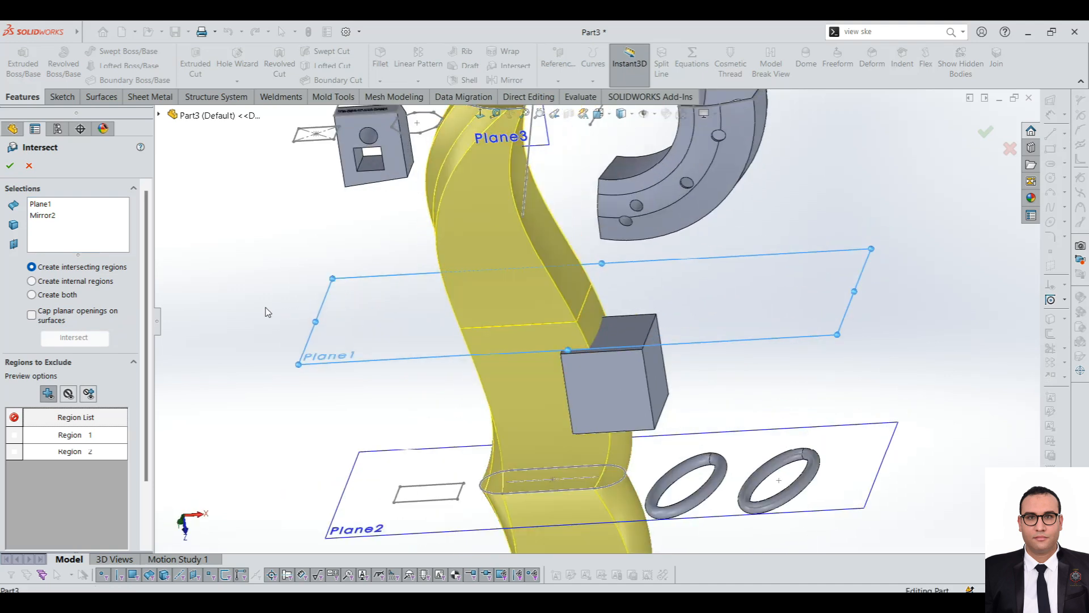
Recompute the Plane1 and wavy body Intersect with Create both, and preview the result with individual regions excluded.
{"action": "left_click", "coordinate": [69, 291]}
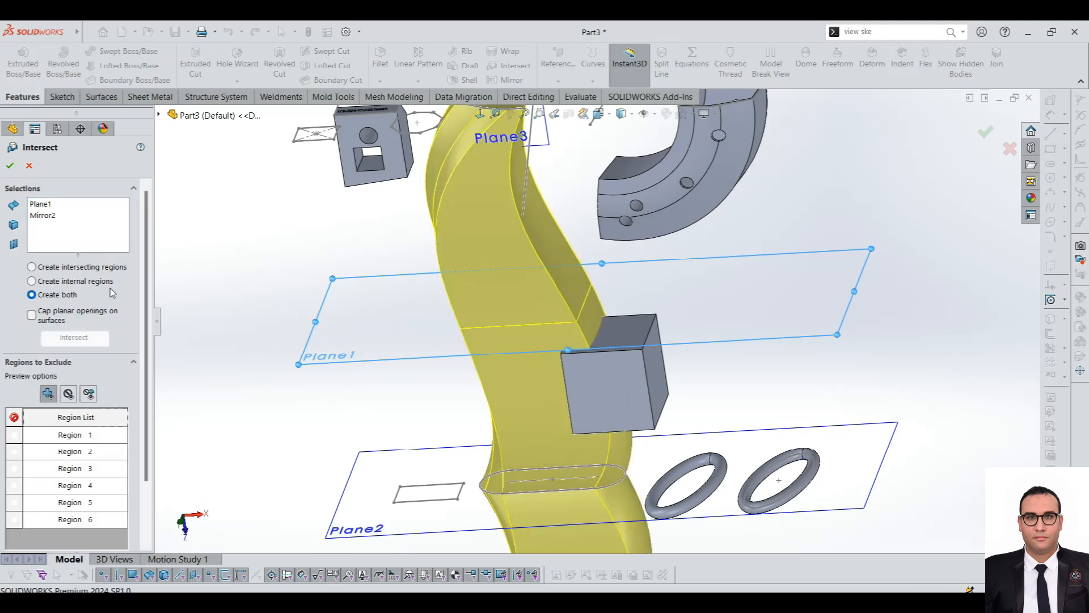
{"action": "scroll", "coordinate": [584, 312], "scroll_direction": "up", "scroll_amount": 3}
{"action": "middle_click_drag", "start_coordinate": [584, 312], "coordinate": [630, 290]}
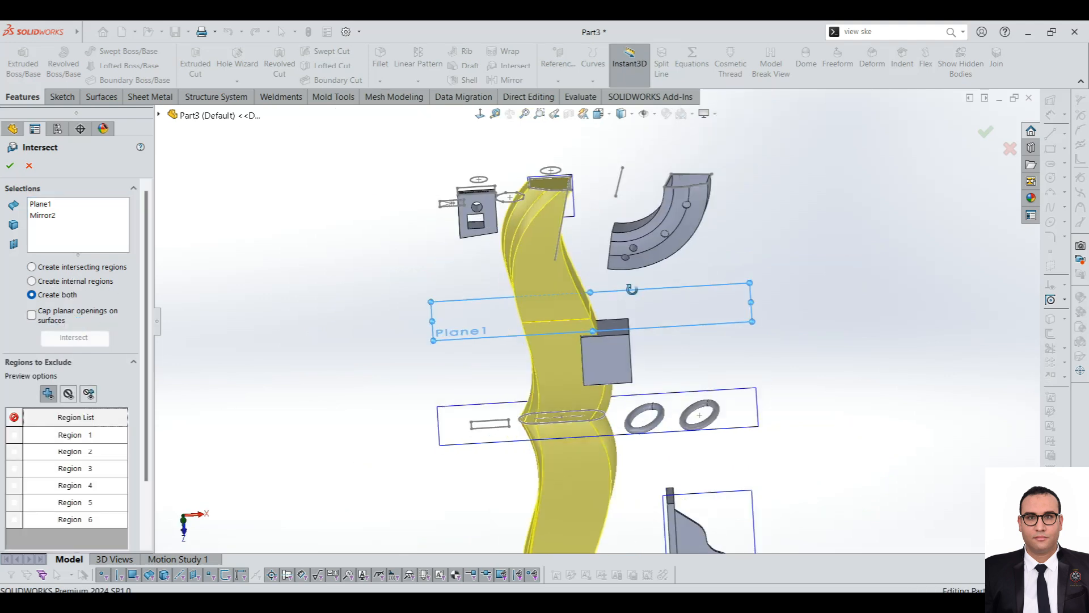
{"action": "left_click", "coordinate": [78, 440]}
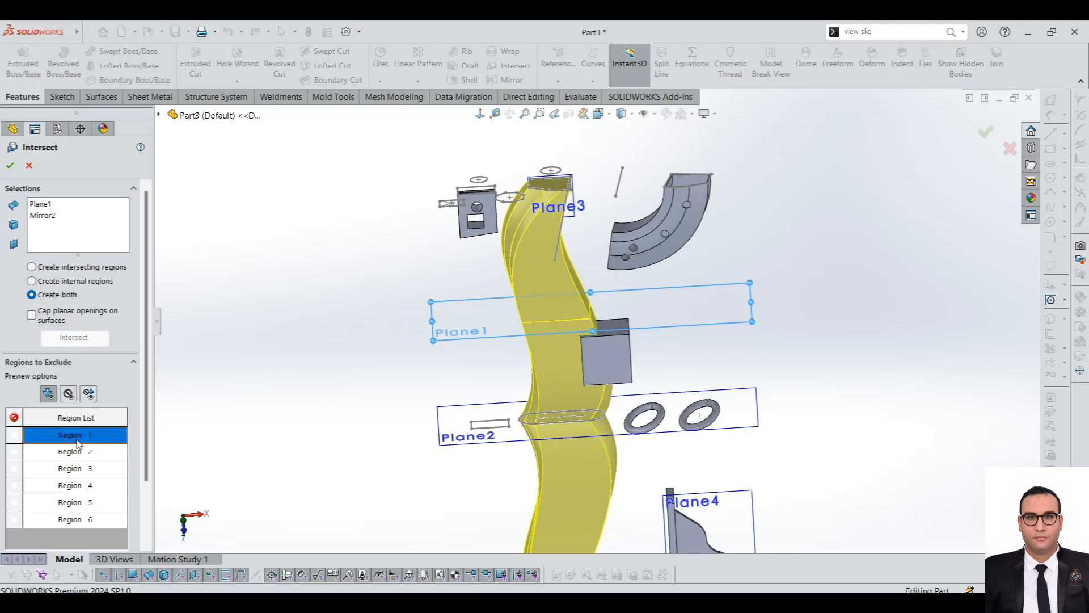
{"action": "left_click", "coordinate": [12, 434]}
{"action": "scroll", "coordinate": [460, 410], "scroll_direction": "up", "scroll_amount": 3}
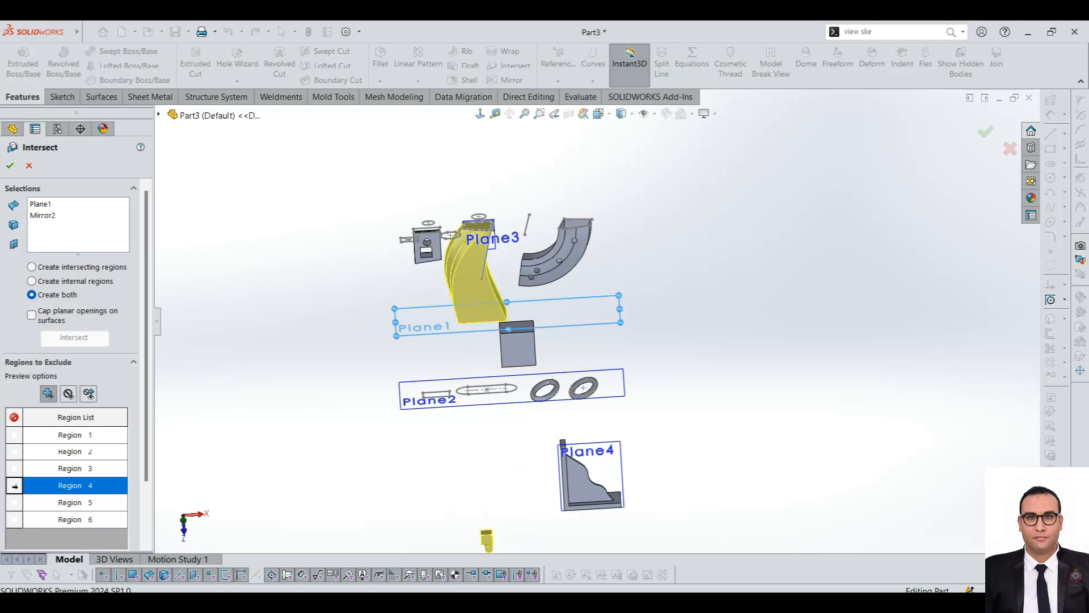
{"action": "middle_click_drag", "start_coordinate": [489, 452], "coordinate": [457, 471]}
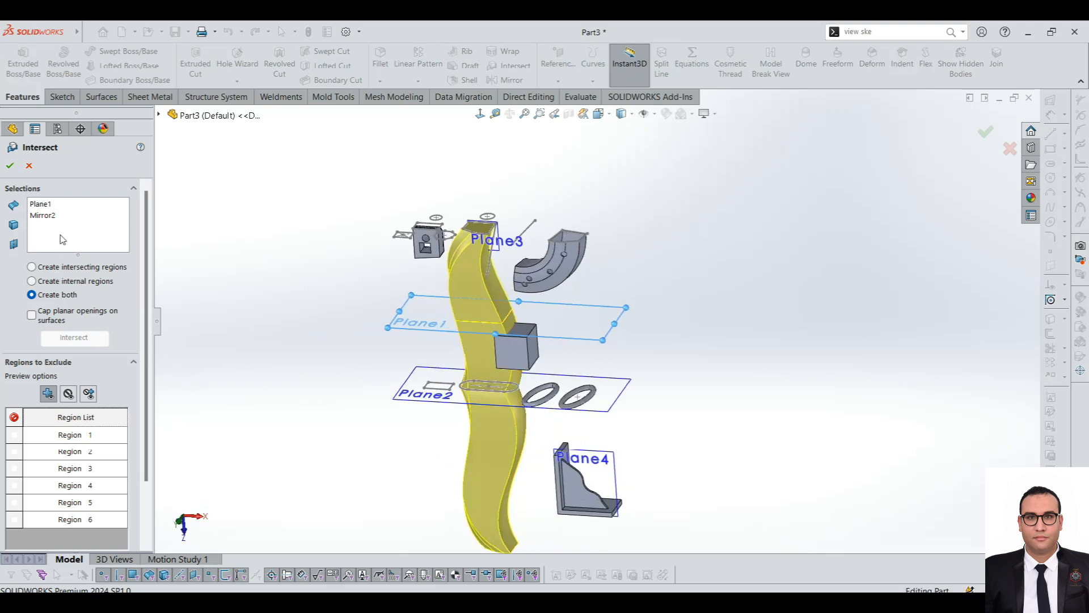
Check the two Intersect selections and recompute the regions with Create intersecting regions.
{"action": "left_click", "coordinate": [46, 212]}
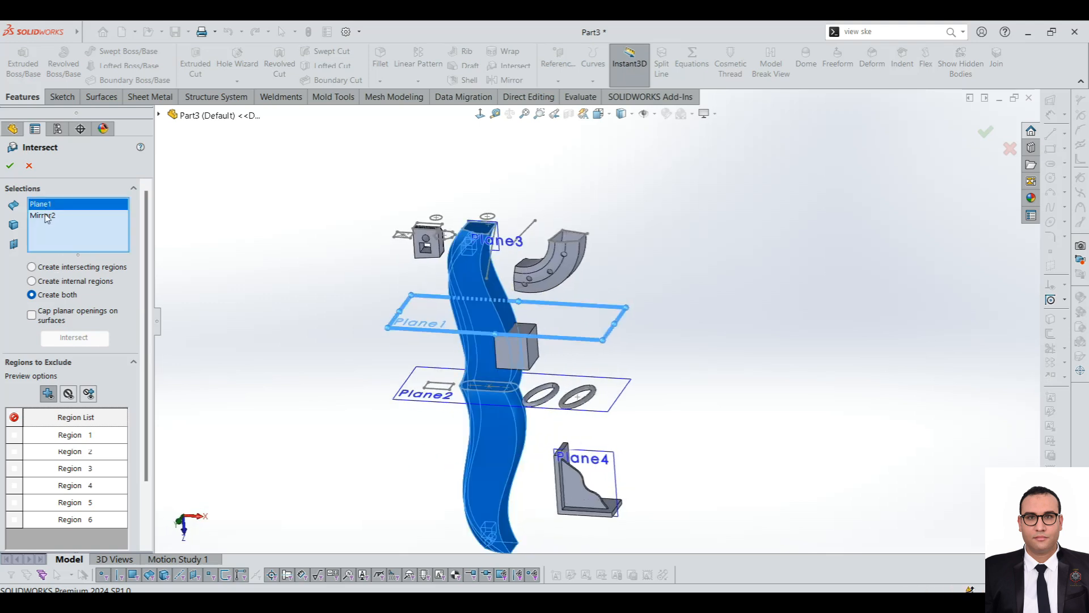
{"action": "left_click", "coordinate": [47, 215]}
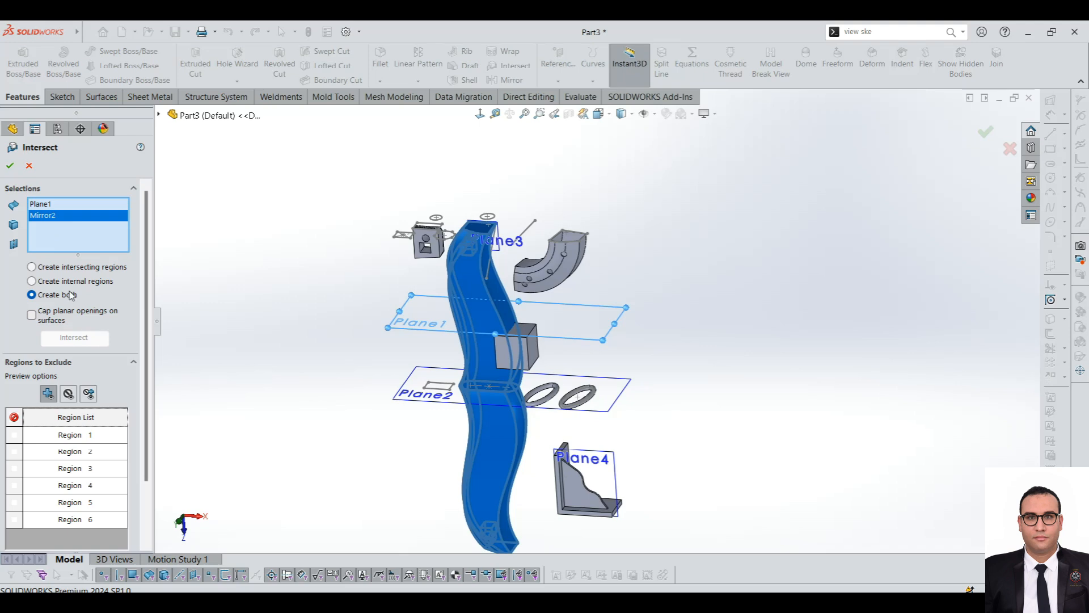
{"action": "left_click", "coordinate": [79, 322]}
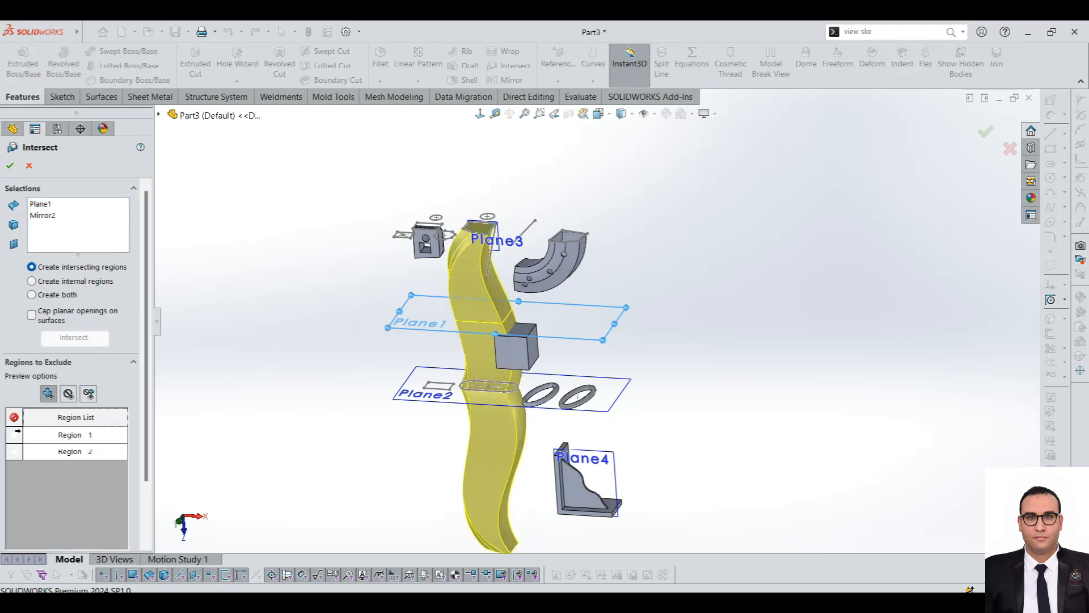
Compute the Intersect with Create internal regions, preview excluding Regions 1 and 2, and cancel the feature.
{"action": "left_click", "coordinate": [78, 282]}
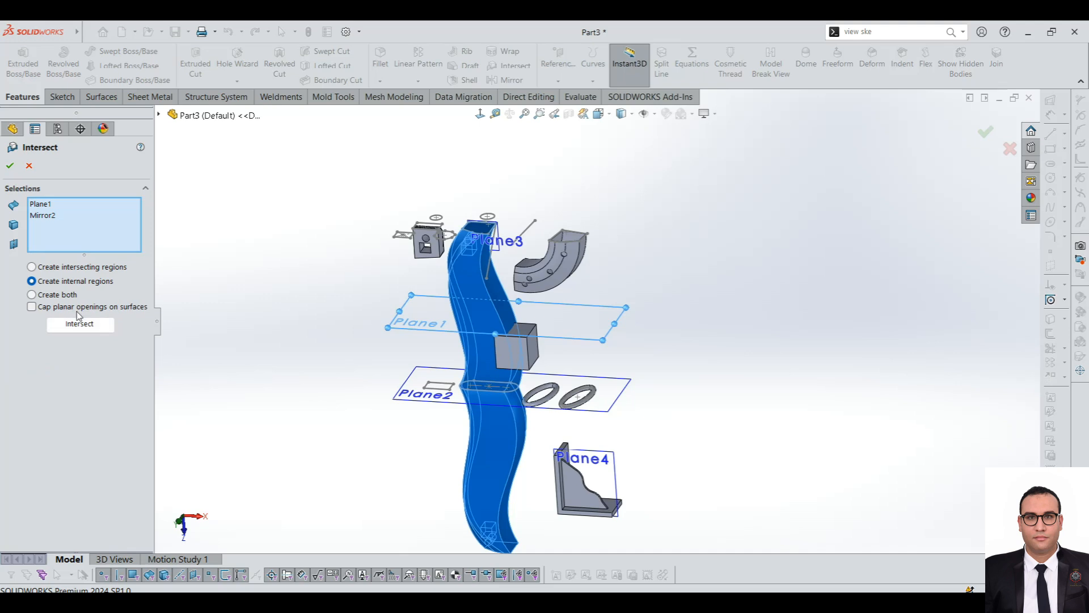
{"action": "left_click", "coordinate": [78, 323]}
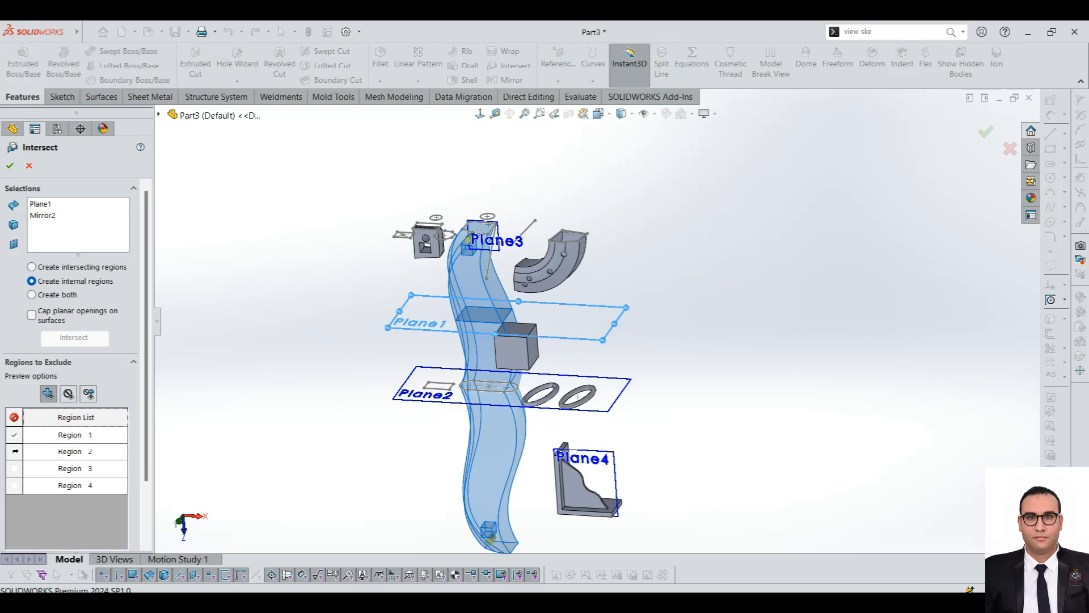
{"action": "left_click", "coordinate": [15, 435]}
{"action": "scroll", "coordinate": [502, 237], "scroll_direction": "down", "scroll_amount": 5}
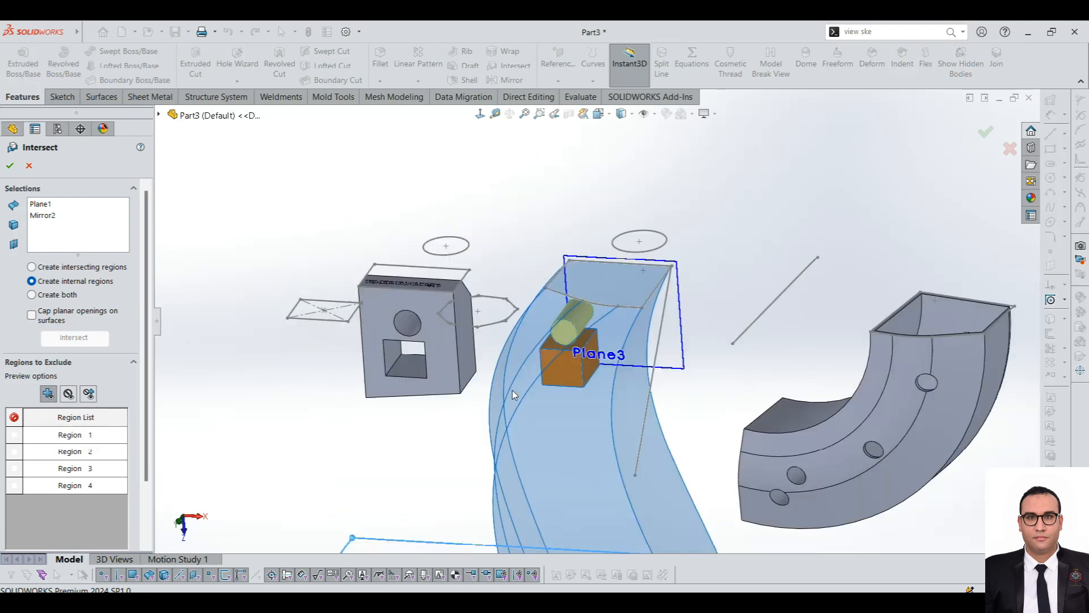
{"action": "scroll", "coordinate": [512, 390], "scroll_direction": "up", "scroll_amount": 6}
{"action": "scroll", "coordinate": [595, 324], "scroll_direction": "down", "scroll_amount": 6}
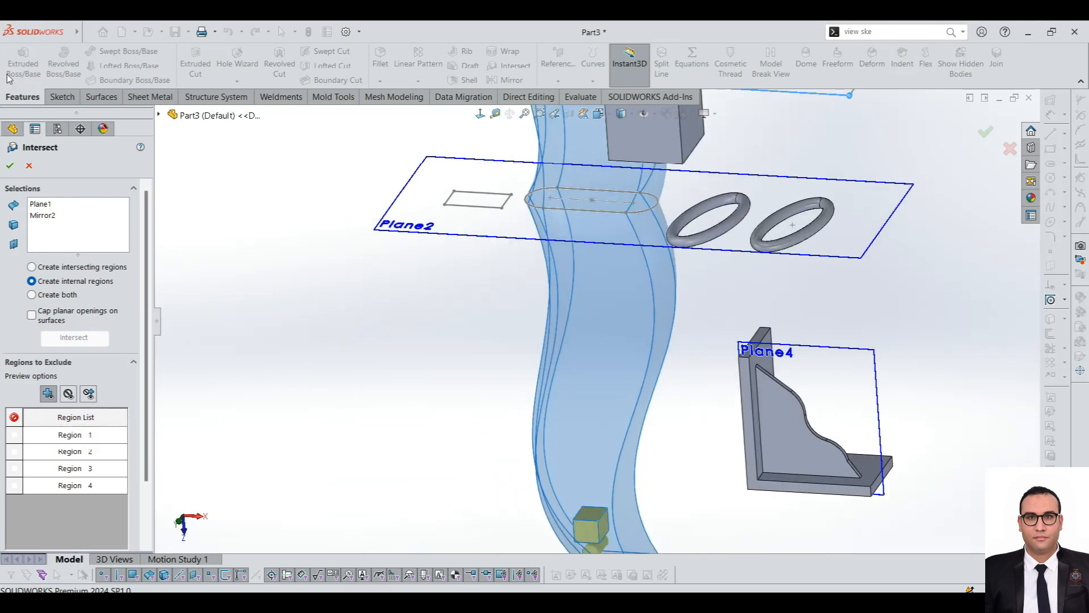
{"action": "left_click", "coordinate": [30, 167]}
Suppress the LPattern2 feature that patterns the cutouts into the wavy body.
{"action": "scroll", "coordinate": [69, 477], "scroll_direction": "down", "scroll_amount": 6}
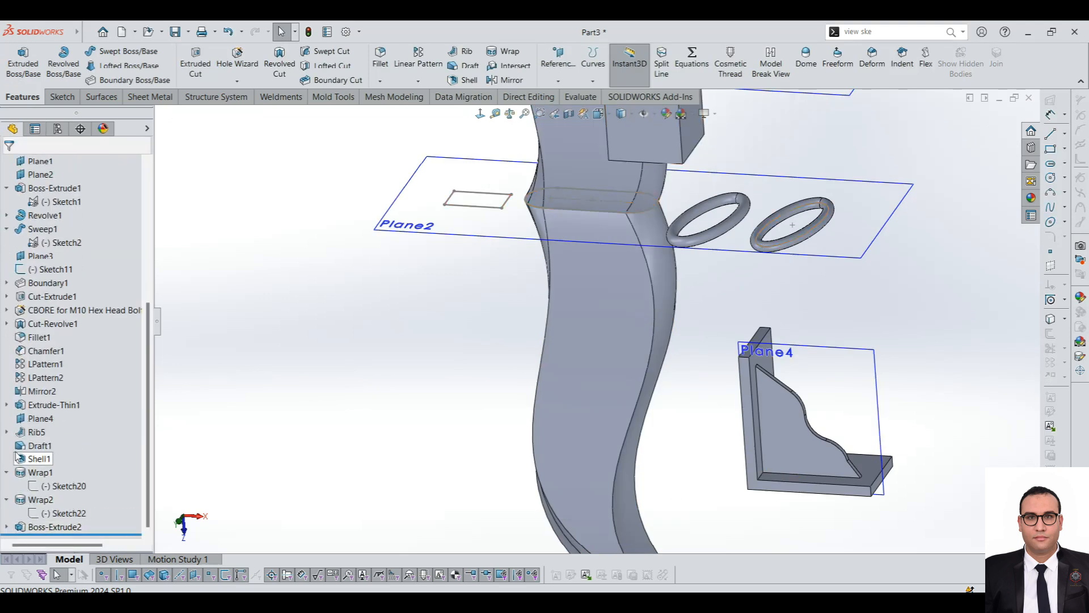
{"action": "left_click", "coordinate": [36, 380]}
{"action": "scroll", "coordinate": [594, 312], "scroll_direction": "up", "scroll_amount": 6}
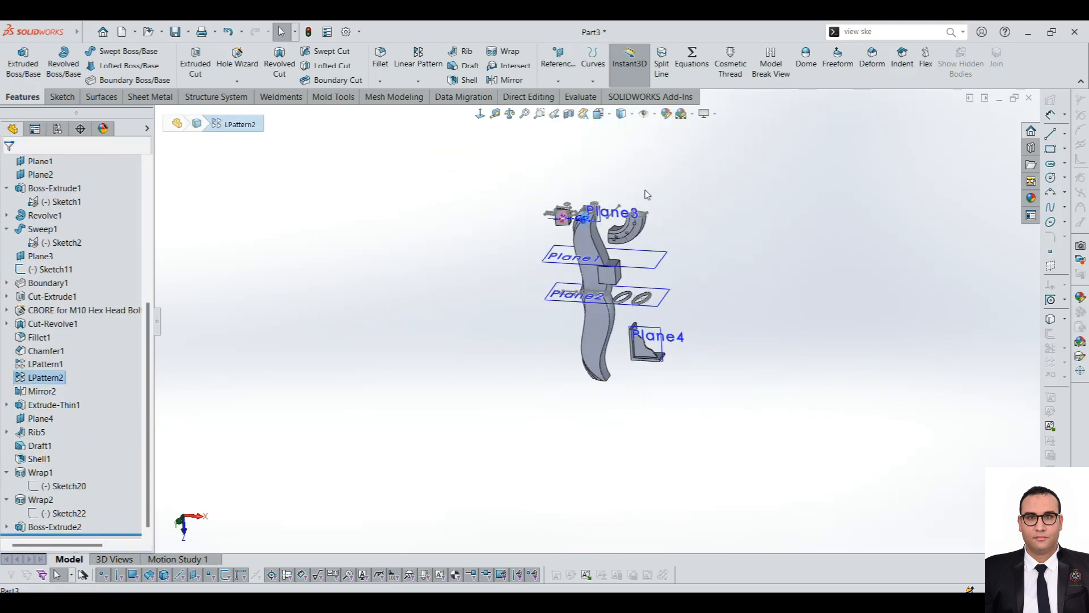
{"action": "scroll", "coordinate": [617, 195], "scroll_direction": "down", "scroll_amount": 7}
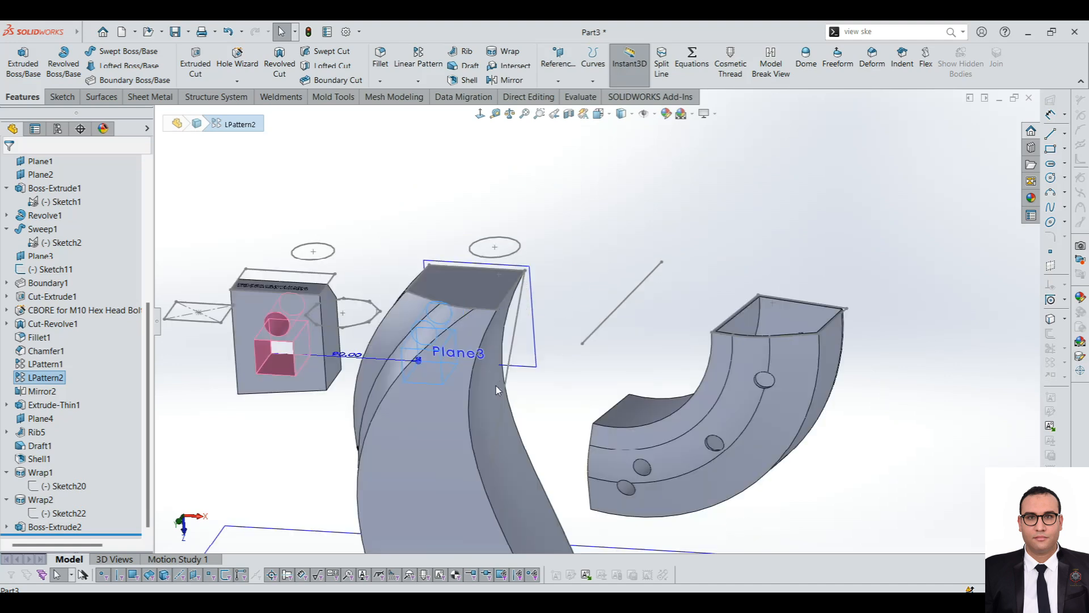
{"action": "right_click", "coordinate": [44, 376]}
{"action": "left_click", "coordinate": [74, 336]}
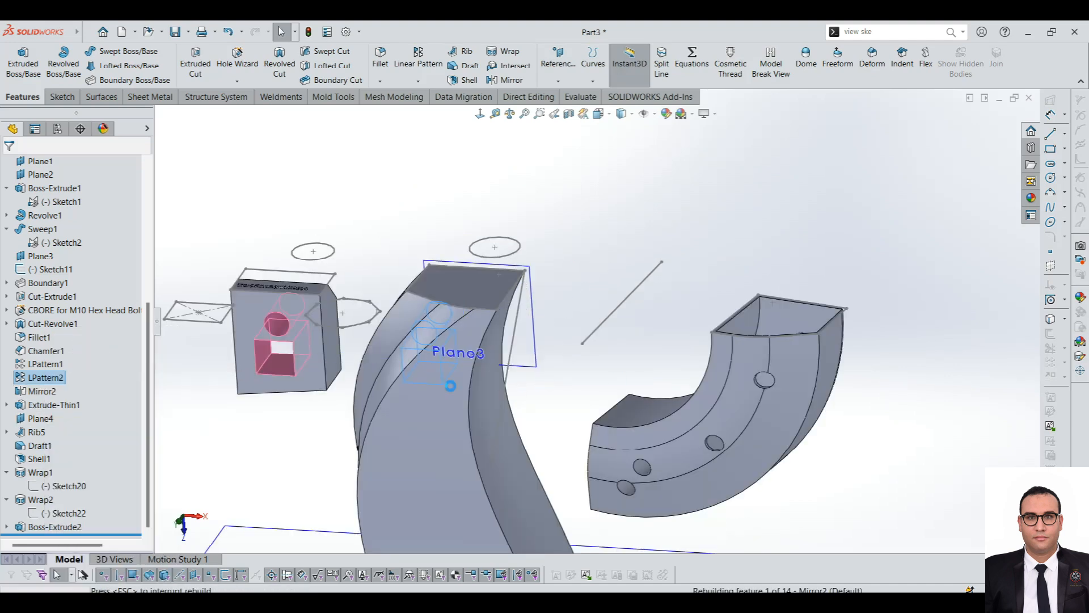
{"action": "scroll", "coordinate": [438, 419], "scroll_direction": "up", "scroll_amount": 9}
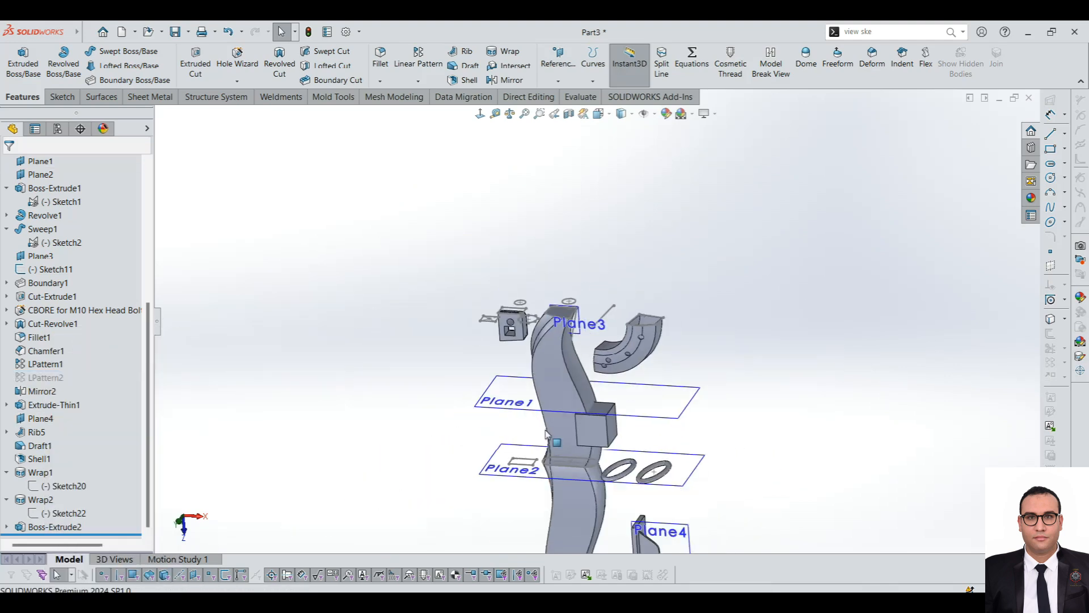
Compute the Intersect of Plane1 and the wavy body with Create both, and preview the regions it produces.
{"action": "scroll", "coordinate": [627, 349], "scroll_direction": "down", "scroll_amount": 3}
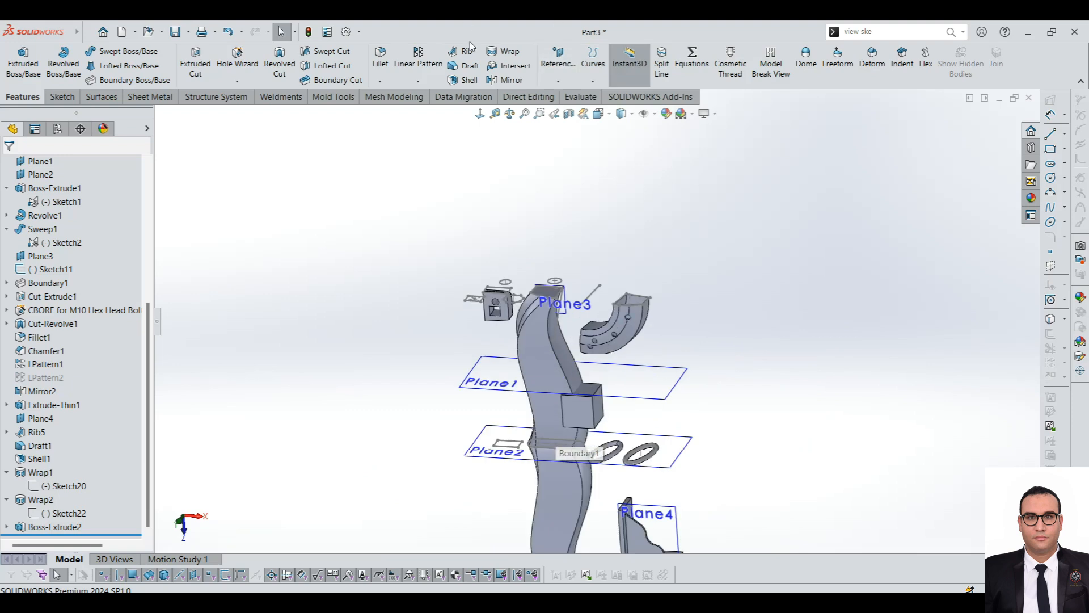
{"action": "left_click", "coordinate": [509, 66]}
{"action": "scroll", "coordinate": [652, 454], "scroll_direction": "down", "scroll_amount": 4}
{"action": "left_click", "coordinate": [632, 322]}
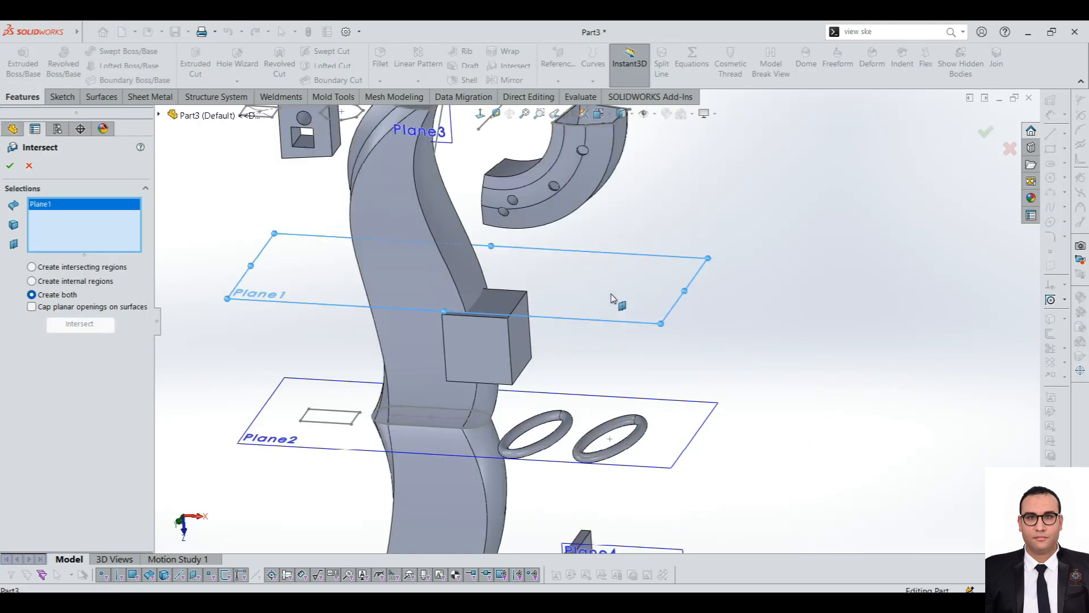
{"action": "left_click", "coordinate": [426, 228]}
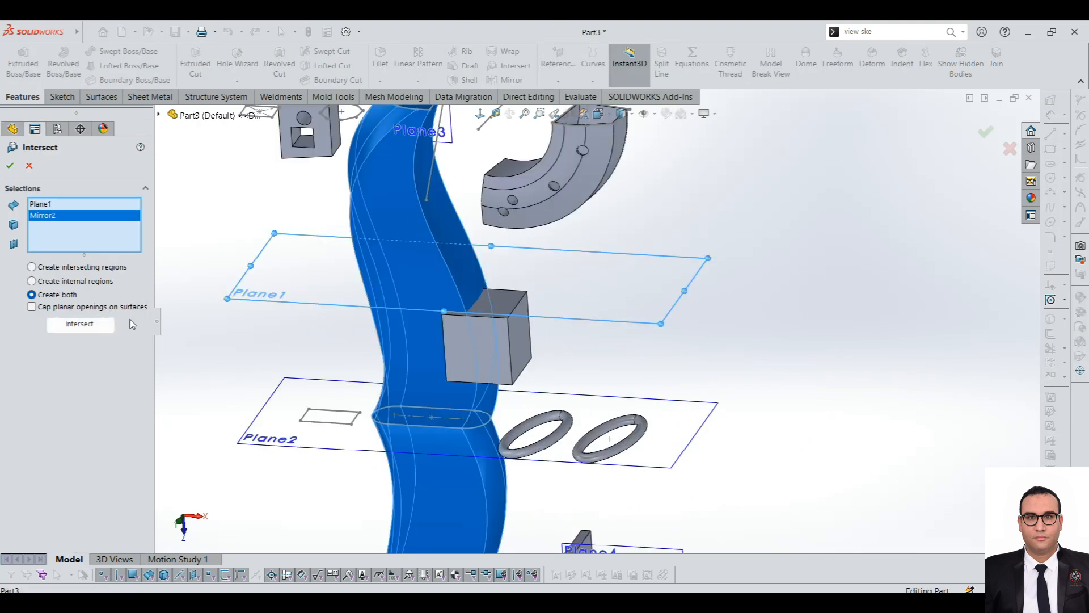
{"action": "left_click", "coordinate": [100, 327]}
{"action": "scroll", "coordinate": [372, 374], "scroll_direction": "up", "scroll_amount": 3}
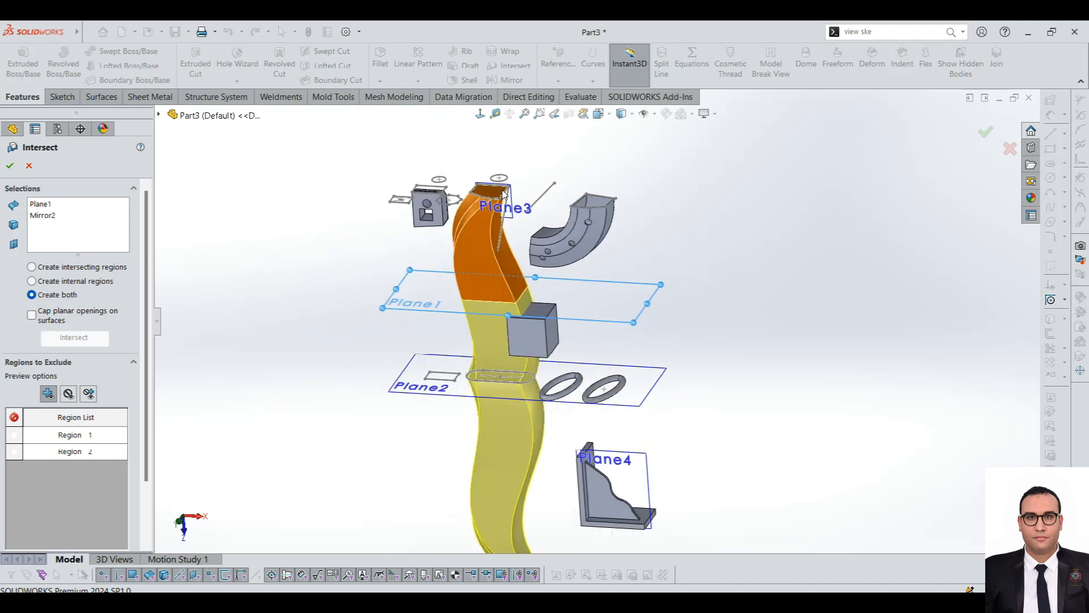
{"action": "scroll", "coordinate": [505, 212], "scroll_direction": "down", "scroll_amount": 5}
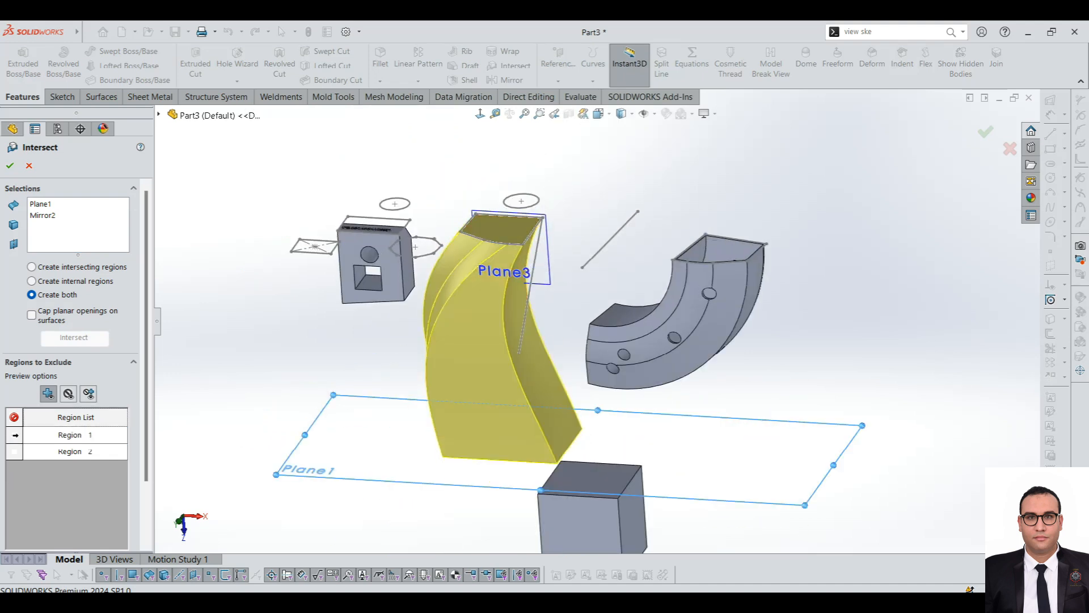
Switch the Intersect option to Create intersecting regions and cancel the feature.
{"action": "left_click", "coordinate": [72, 268]}
{"action": "scroll", "coordinate": [520, 379], "scroll_direction": "up", "scroll_amount": 2}
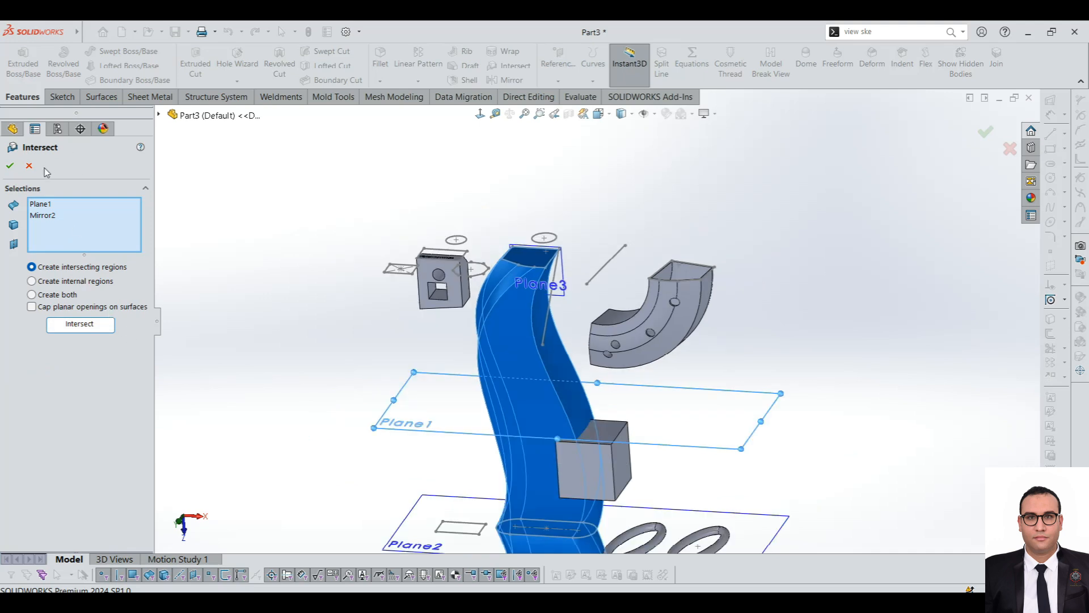
{"action": "left_click", "coordinate": [29, 166]}
{"action": "scroll", "coordinate": [489, 356], "scroll_direction": "up", "scroll_amount": 3}
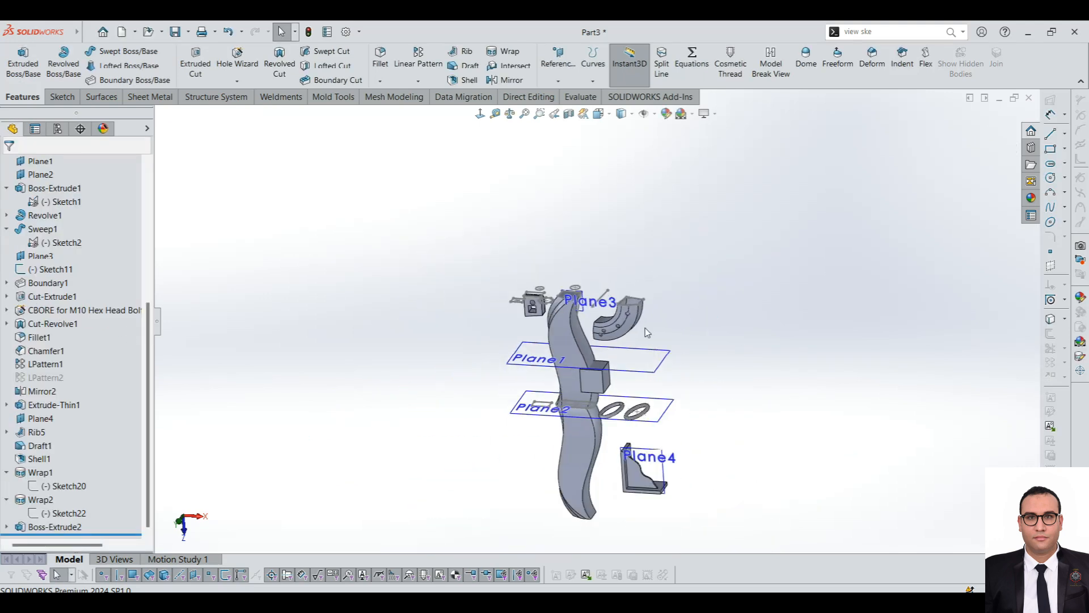
Look through the available surface, face, structure system, mold and body feature commands that can be inserted.
{"action": "scroll", "coordinate": [647, 334], "scroll_direction": "down", "scroll_amount": 3}
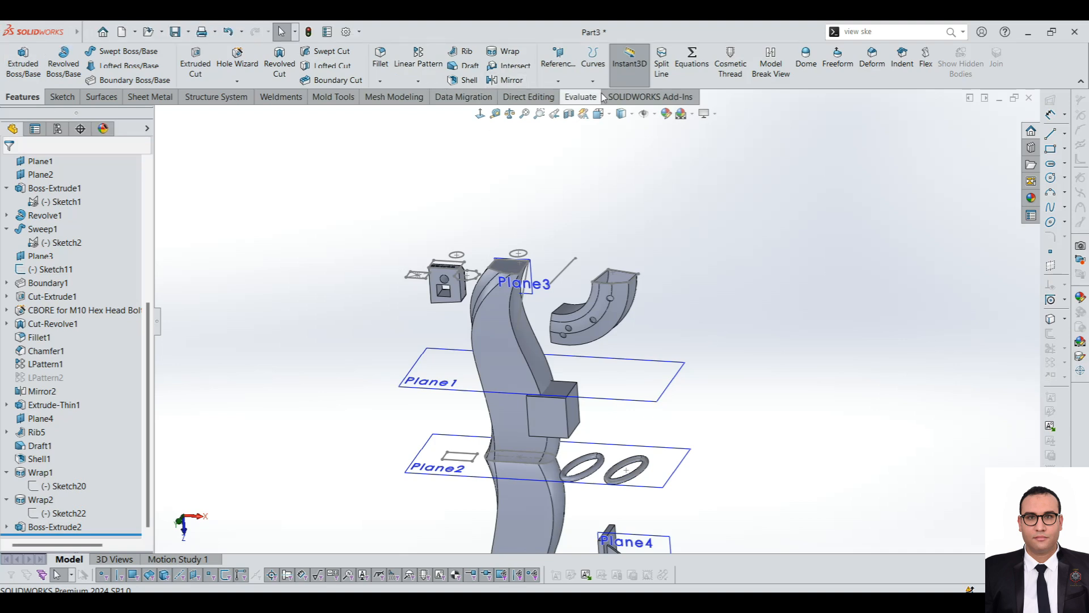
{"action": "scroll", "coordinate": [769, 128], "scroll_direction": "up", "scroll_amount": 3}
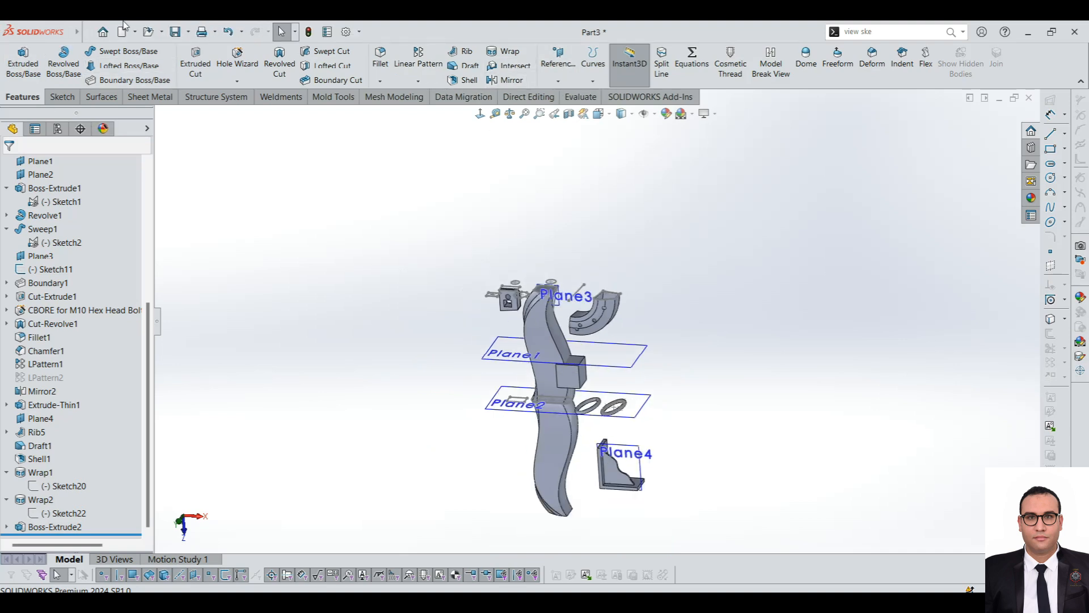
{"action": "left_click", "coordinate": [110, 32]}
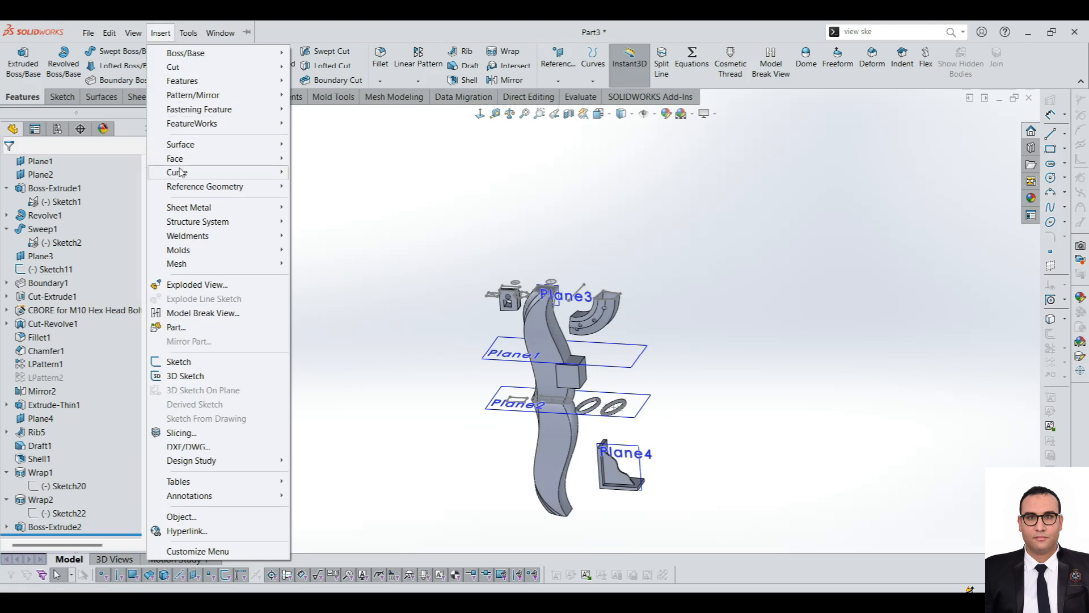
{"action": "mouse_move", "coordinate": [220, 84]}
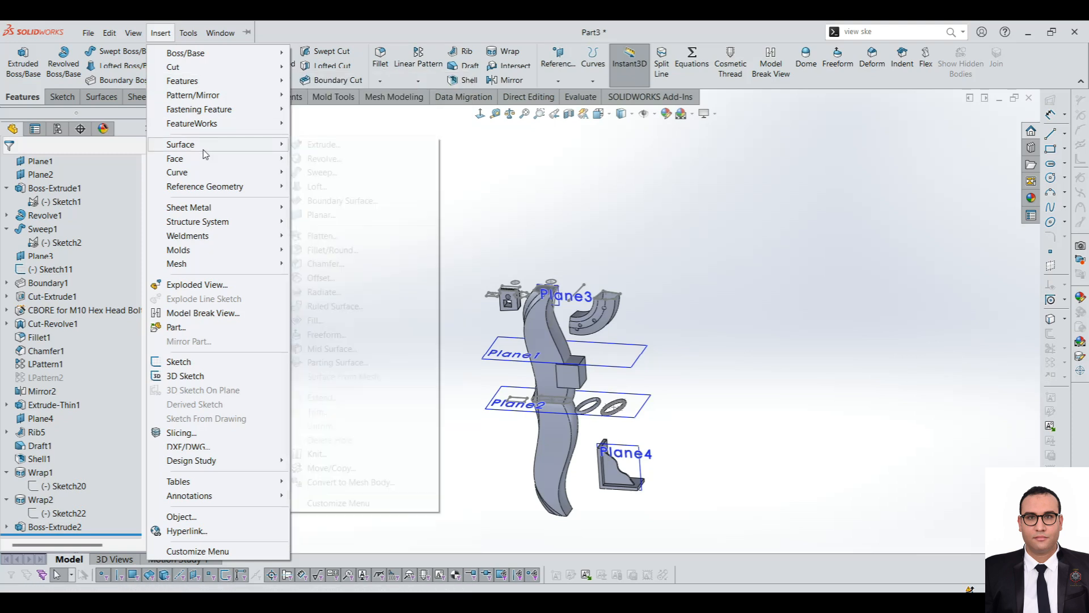
{"action": "mouse_move", "coordinate": [204, 153]}
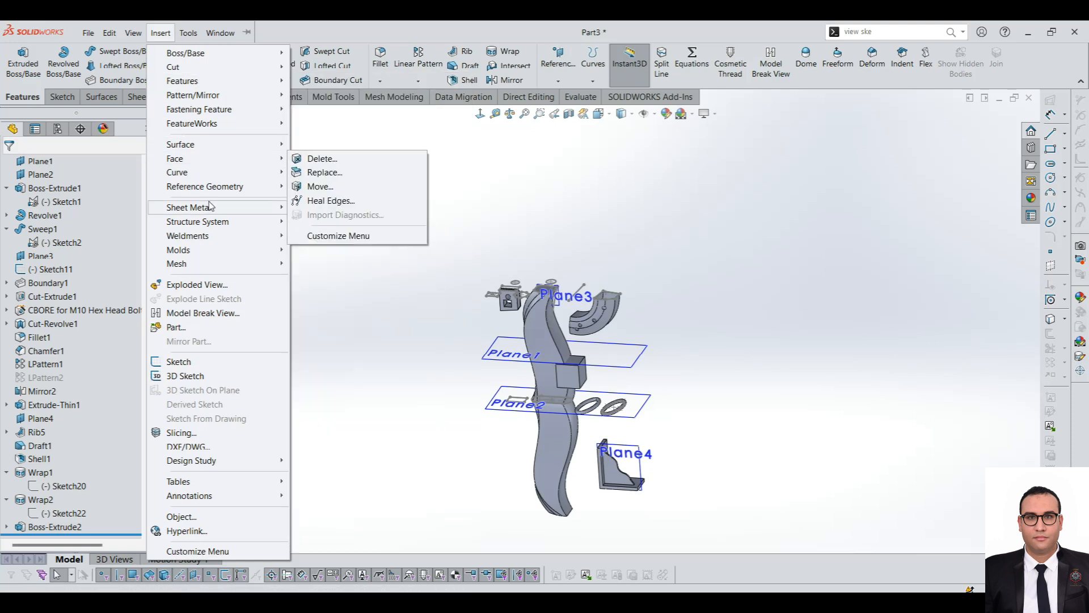
{"action": "mouse_move", "coordinate": [213, 208]}
{"action": "mouse_move", "coordinate": [219, 238]}
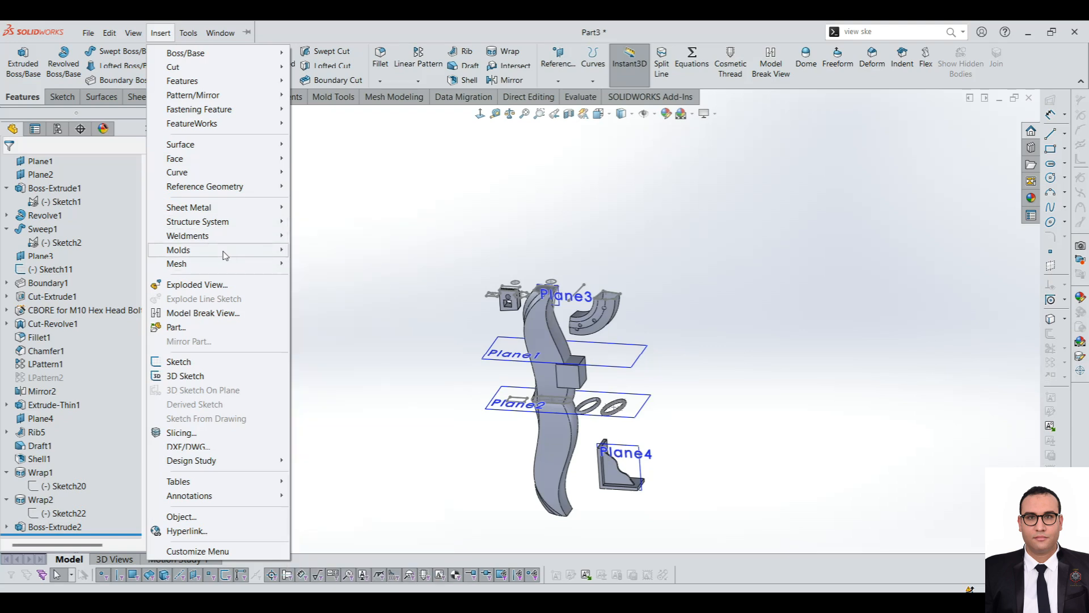
{"action": "mouse_move", "coordinate": [258, 257]}
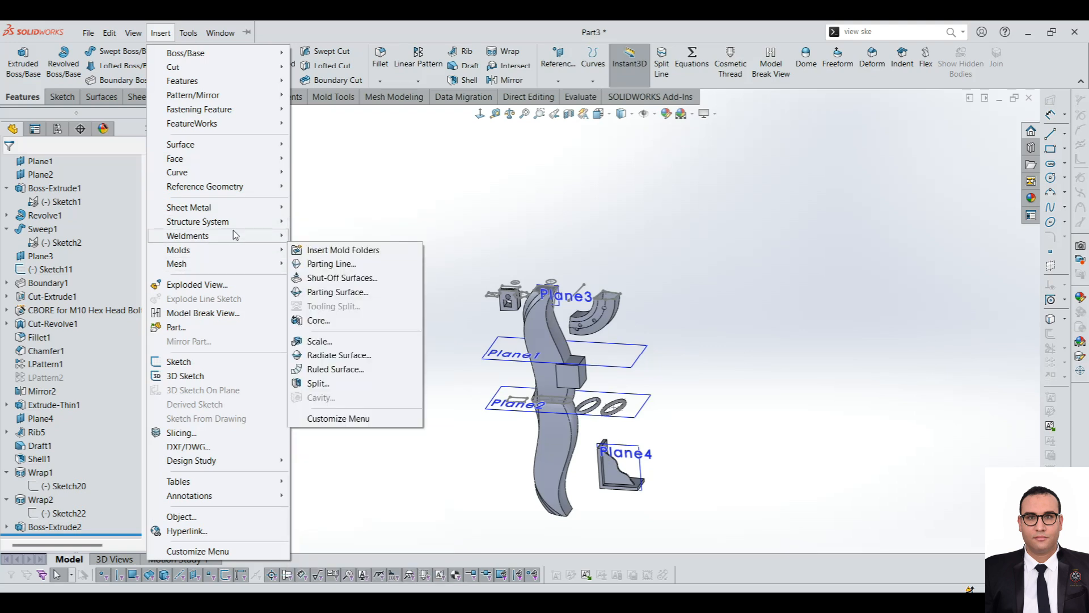
{"action": "mouse_move", "coordinate": [245, 226]}
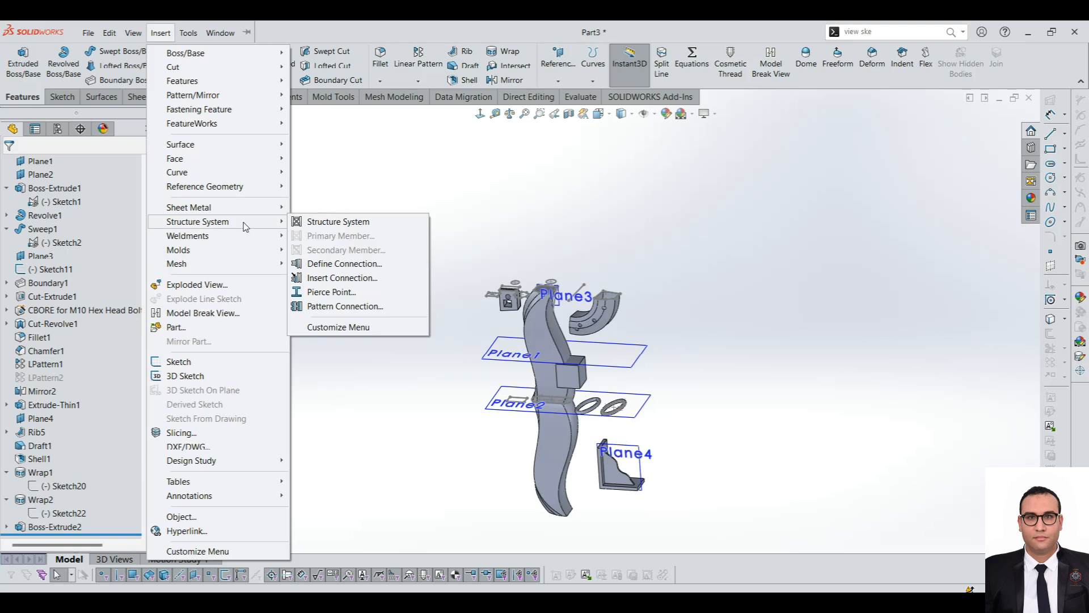
{"action": "mouse_move", "coordinate": [231, 266]}
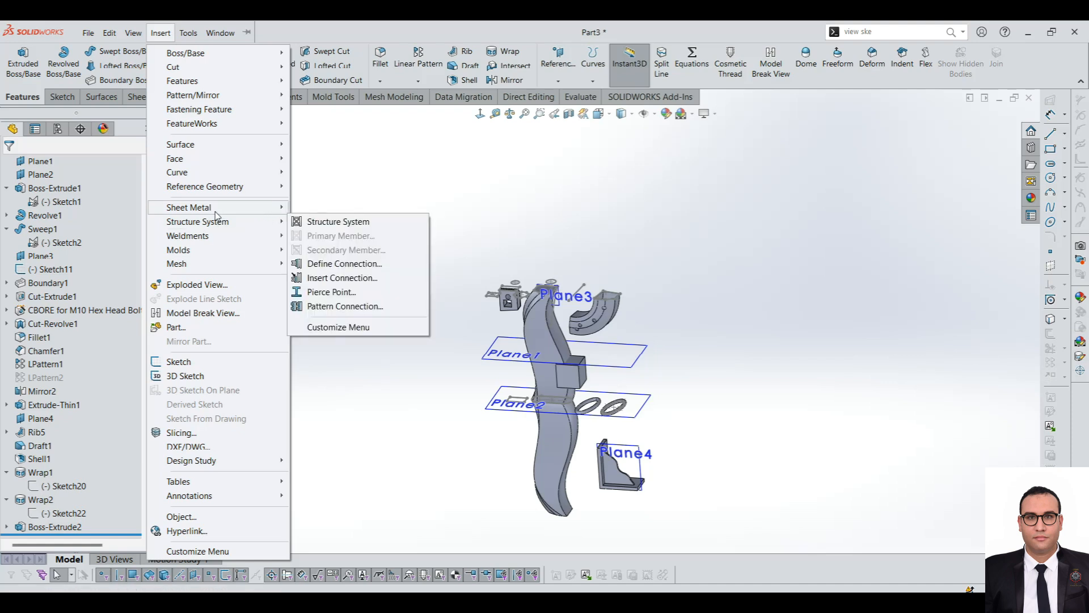
{"action": "mouse_move", "coordinate": [248, 164]}
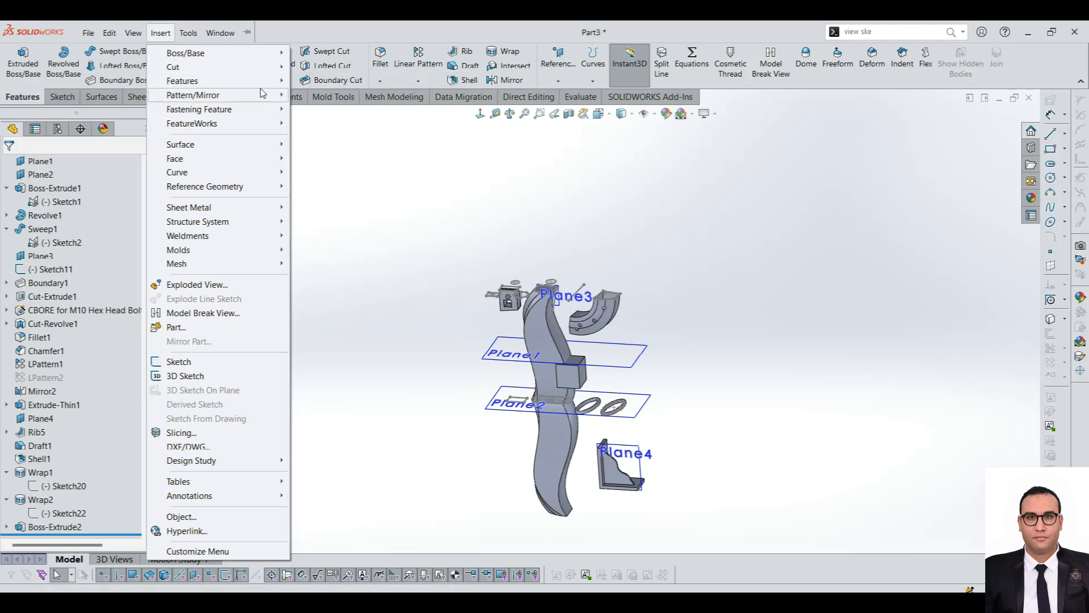
{"action": "mouse_move", "coordinate": [269, 81]}
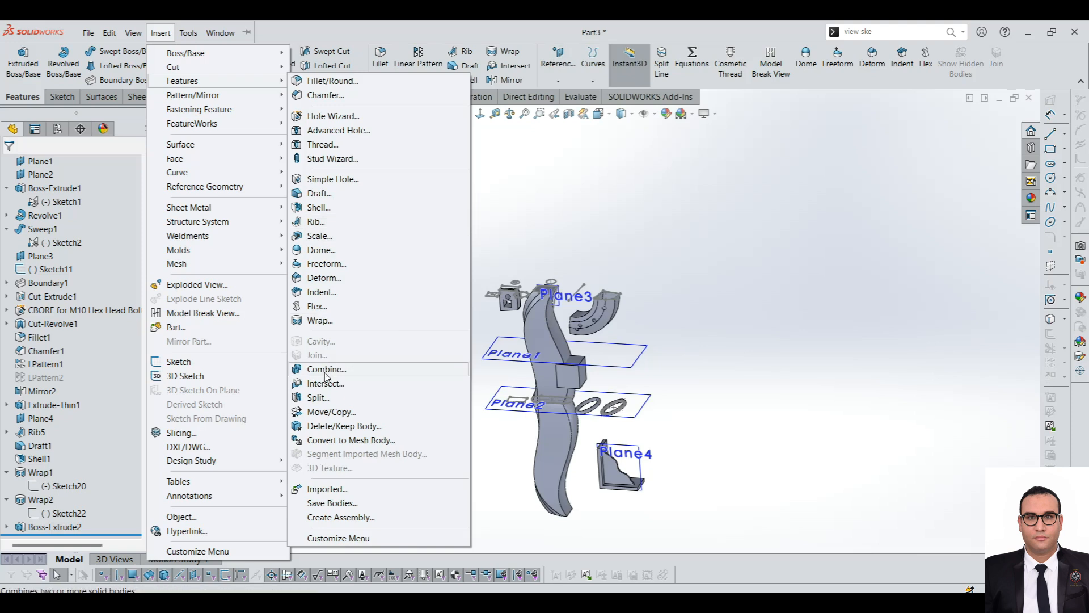
{"action": "mouse_move", "coordinate": [231, 250]}
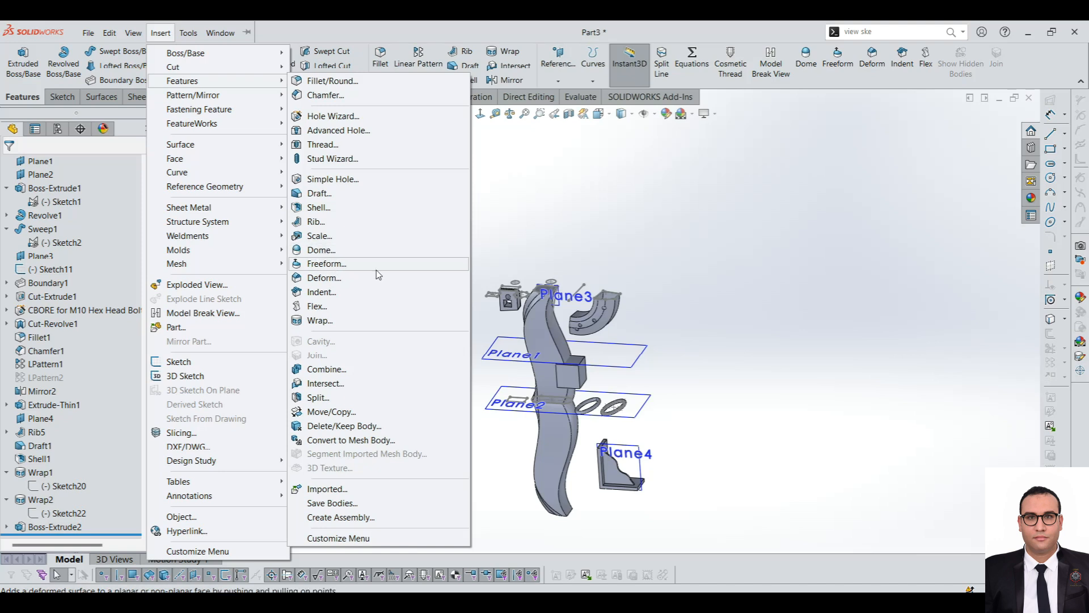
{"action": "left_click", "coordinate": [642, 237]}
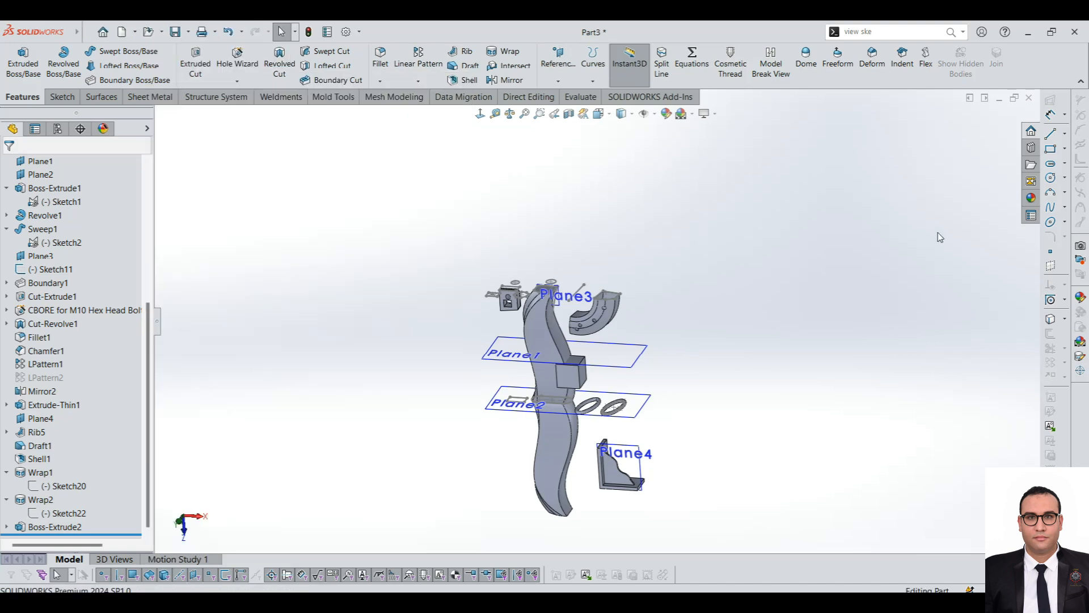
Preview a 15 mm continuous Dome on the wavy body's upper end face, and remove that face from the selection.
{"action": "left_click", "coordinate": [809, 70]}
{"action": "scroll", "coordinate": [707, 322], "scroll_direction": "down", "scroll_amount": 6}
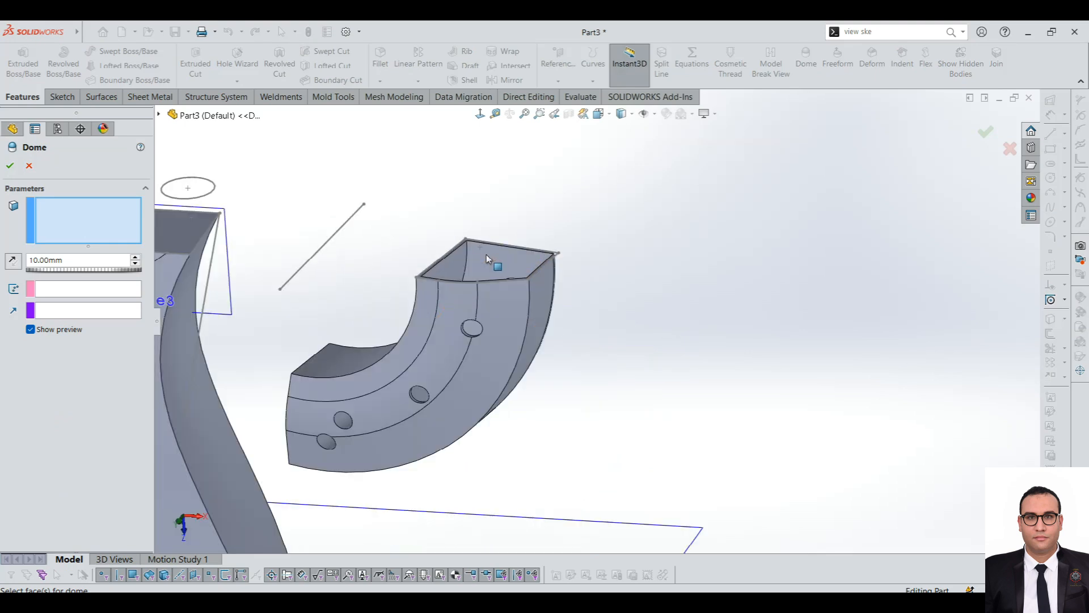
{"action": "scroll", "coordinate": [488, 255], "scroll_direction": "up", "scroll_amount": 4}
{"action": "scroll", "coordinate": [422, 300], "scroll_direction": "down", "scroll_amount": 6}
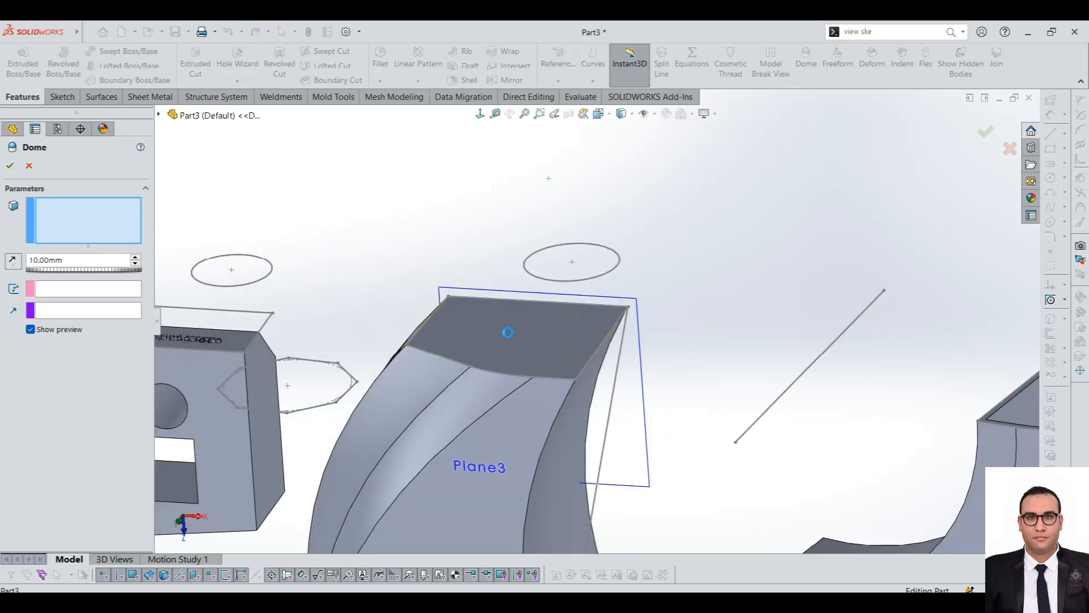
{"action": "left_click", "coordinate": [508, 332]}
{"action": "scroll", "coordinate": [516, 340], "scroll_direction": "down", "scroll_amount": 3}
{"action": "mouse_move", "coordinate": [457, 337]}
{"action": "middle_mouse_down"}
{"action": "mouse_move", "coordinate": [401, 308]}
{"action": "mouse_move", "coordinate": [426, 304]}
{"action": "mouse_move", "coordinate": [410, 260]}
{"action": "mouse_move", "coordinate": [504, 298]}
{"action": "mouse_move", "coordinate": [451, 339]}
{"action": "middle_mouse_up"}
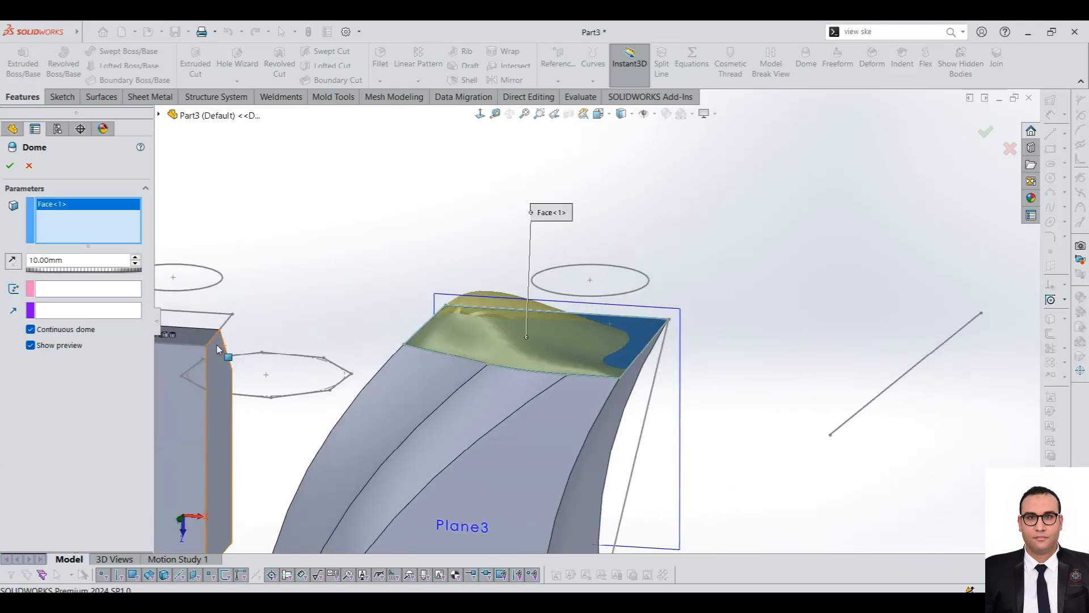
{"action": "left_click", "coordinate": [136, 257]}
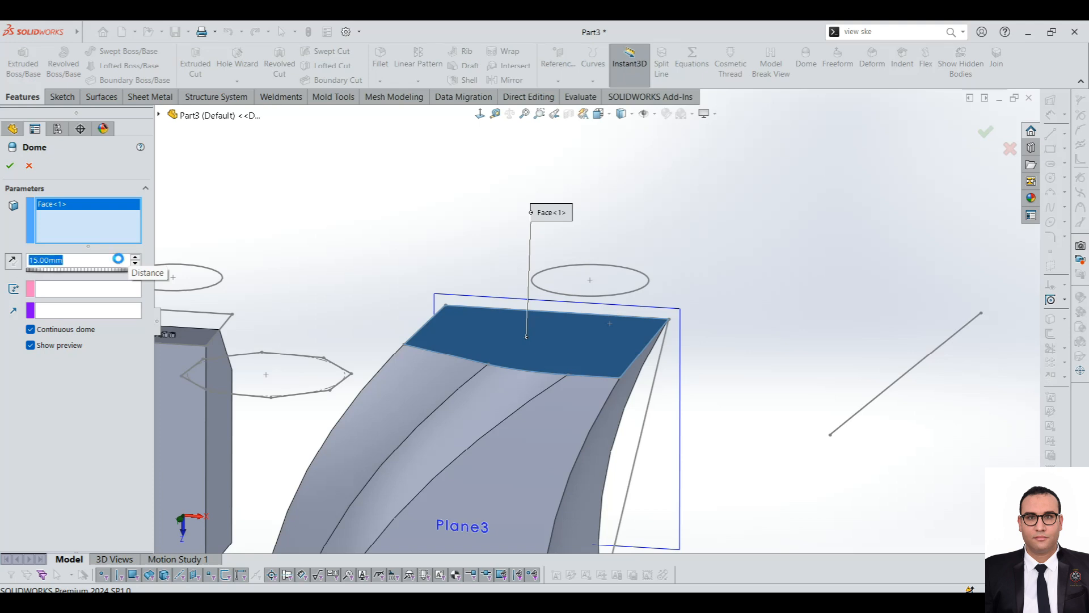
{"action": "middle_click_drag", "start_coordinate": [535, 364], "coordinate": [536, 420]}
{"action": "key", "text": "f"}
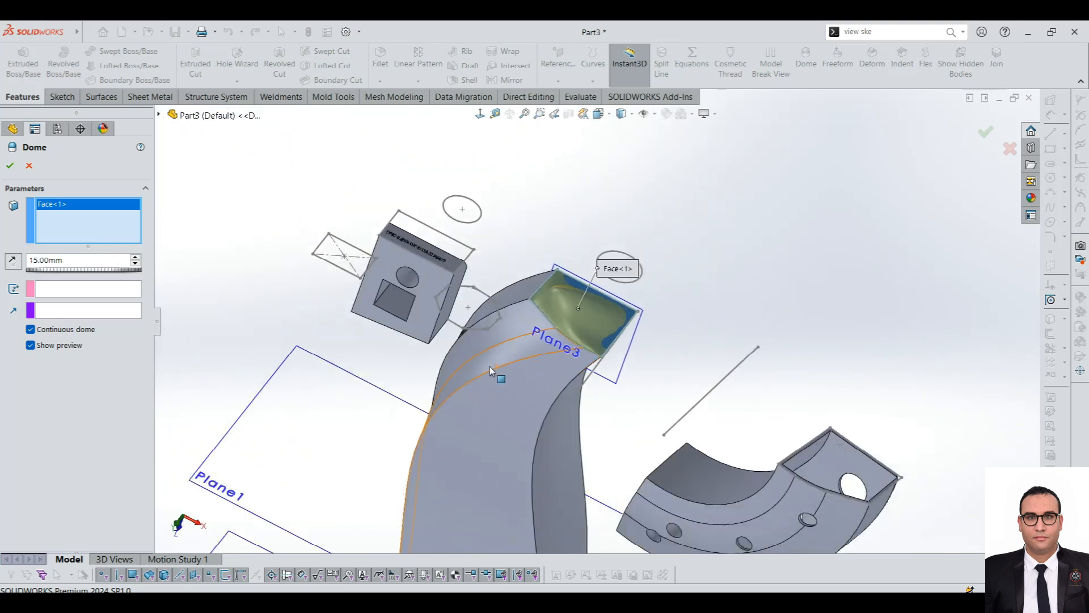
{"action": "right_click", "coordinate": [71, 211]}
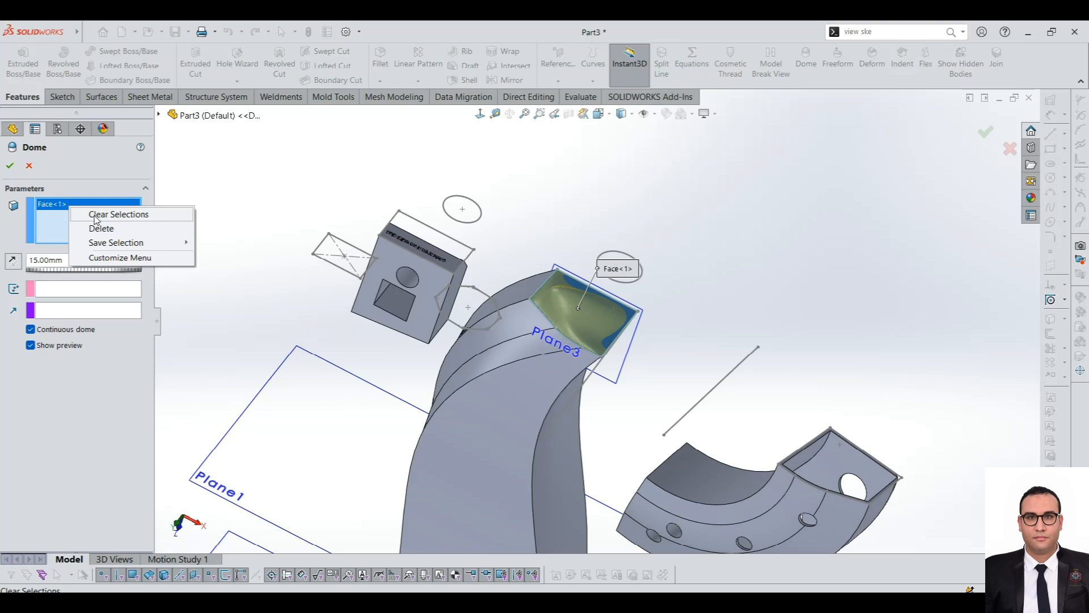
{"action": "left_click", "coordinate": [92, 228]}
Select the outer side face of the block for the Dome and set its distance to 85 mm.
{"action": "scroll", "coordinate": [402, 282], "scroll_direction": "up", "scroll_amount": 5}
{"action": "scroll", "coordinate": [591, 440], "scroll_direction": "up", "scroll_amount": 3}
{"action": "scroll", "coordinate": [591, 440], "scroll_direction": "down", "scroll_amount": 3}
{"action": "scroll", "coordinate": [590, 440], "scroll_direction": "down", "scroll_amount": 5}
{"action": "scroll", "coordinate": [593, 321], "scroll_direction": "up", "scroll_amount": 5}
{"action": "scroll", "coordinate": [594, 305], "scroll_direction": "down", "scroll_amount": 5}
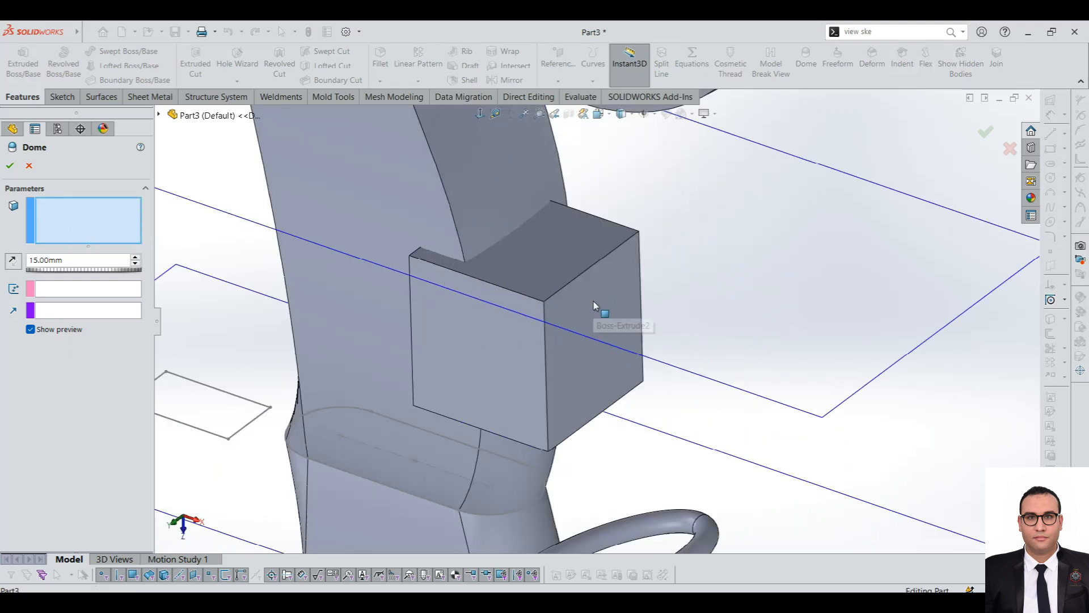
{"action": "left_click", "coordinate": [594, 305]}
{"action": "middle_click_drag", "start_coordinate": [583, 323], "coordinate": [604, 312]}
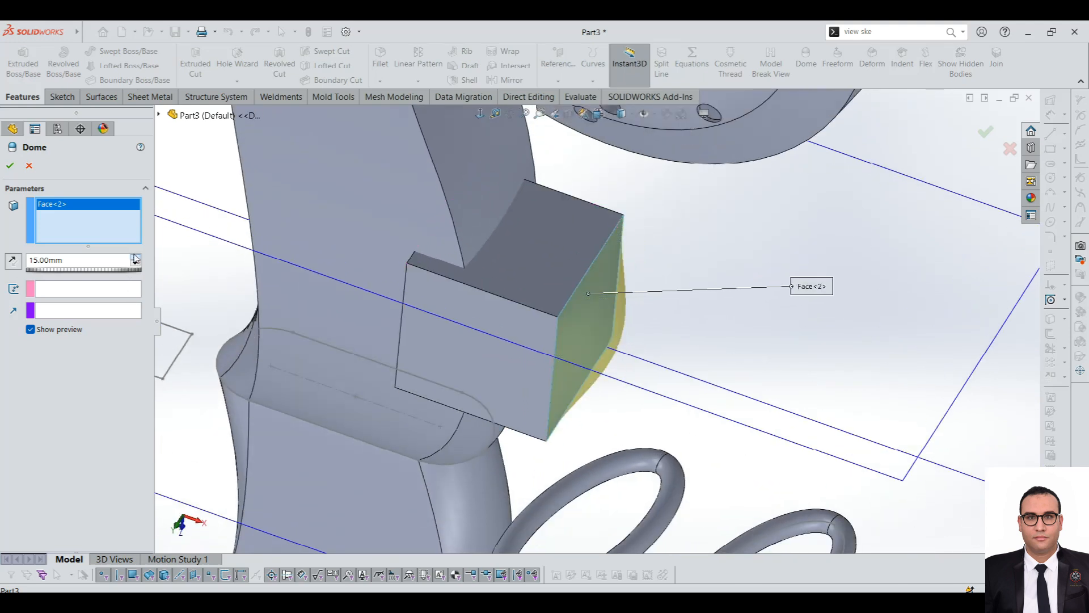
{"action": "left_click", "coordinate": [135, 258]}
{"action": "left_click", "coordinate": [136, 258]}
{"action": "left_click", "coordinate": [136, 258]}
{"action": "left_click", "coordinate": [135, 258]}
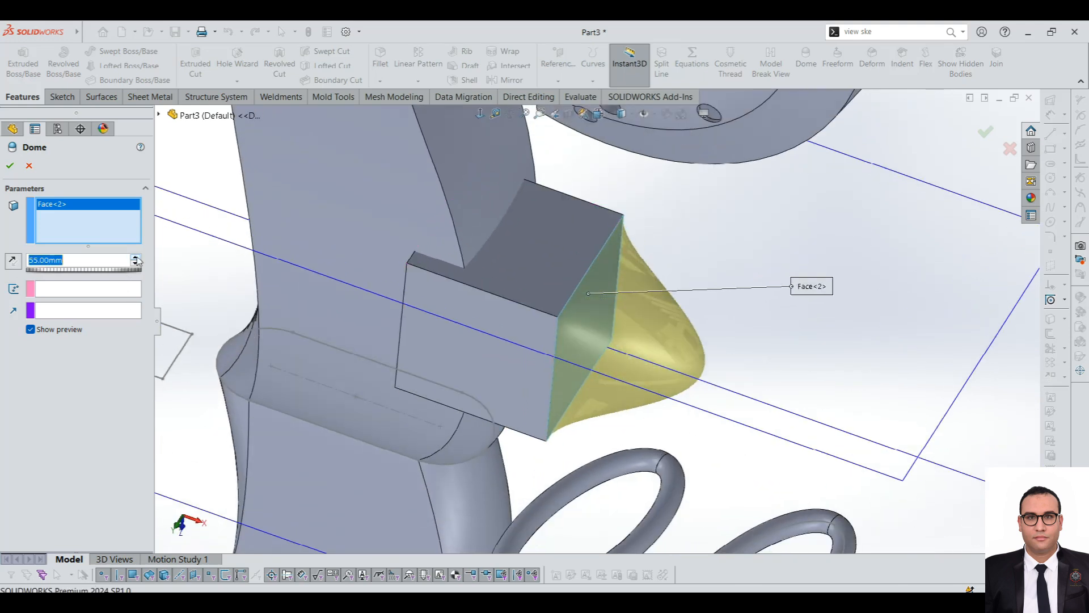
{"action": "left_click", "coordinate": [136, 257]}
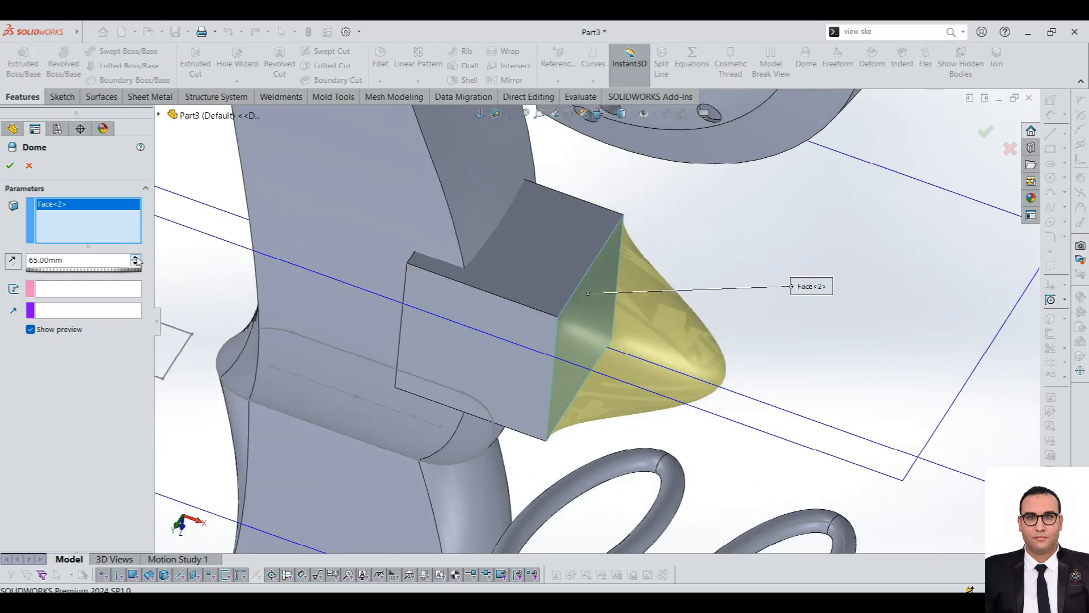
Check the Dome's constraint selection, reselect the block's outer side face, and create the dome.
{"action": "left_click", "coordinate": [79, 294]}
{"action": "left_click", "coordinate": [600, 335]}
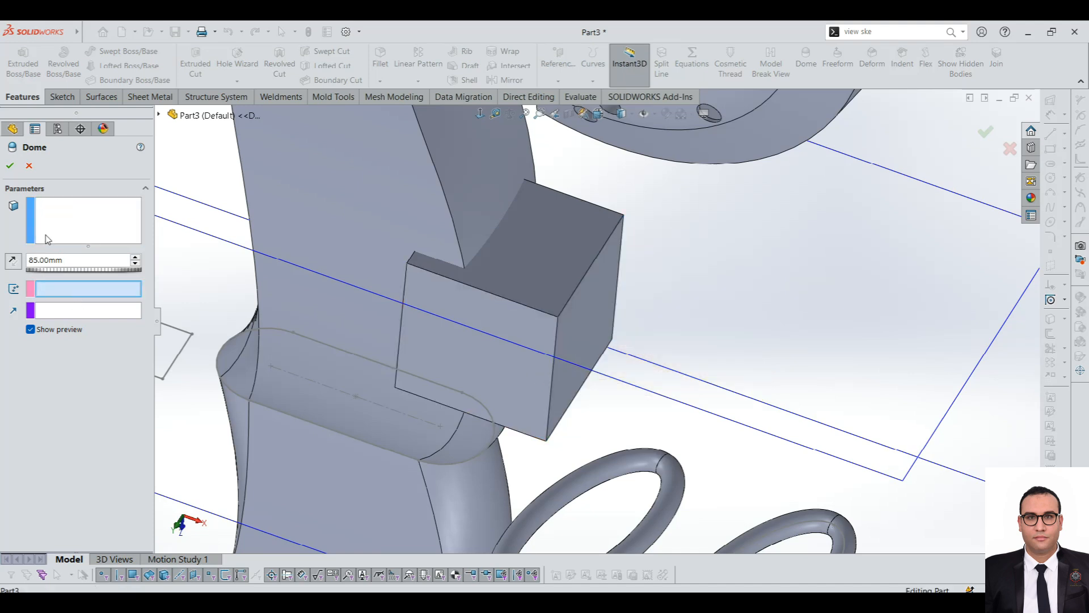
{"action": "left_click", "coordinate": [77, 226]}
{"action": "left_click", "coordinate": [596, 335]}
{"action": "middle_click_drag", "start_coordinate": [687, 386], "coordinate": [613, 341]}
{"action": "left_click", "coordinate": [11, 165]}
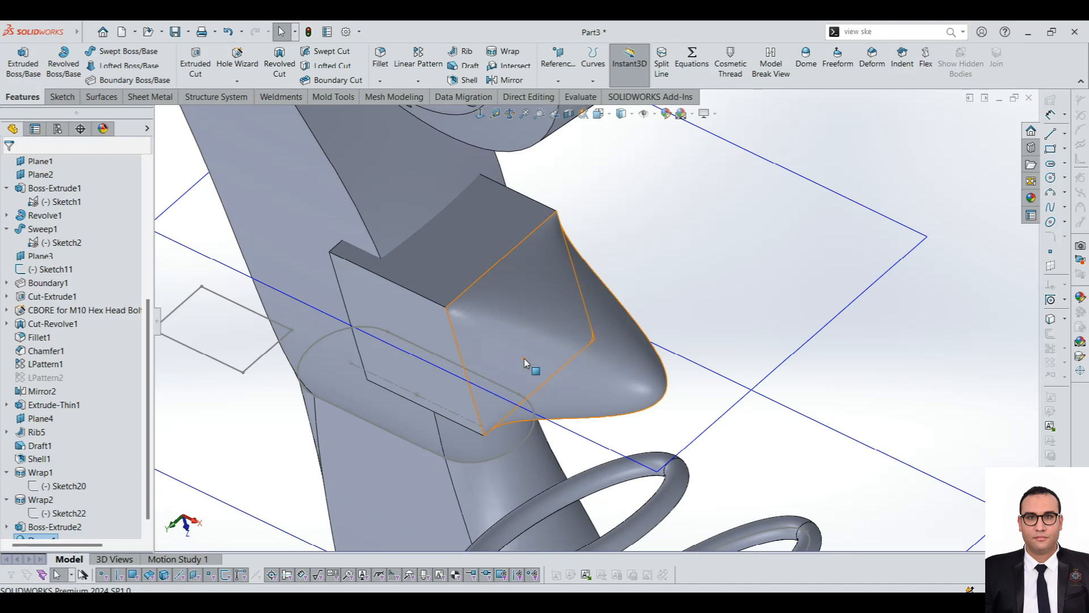
{"action": "middle_click_drag", "start_coordinate": [529, 328], "coordinate": [584, 289]}
{"action": "scroll", "coordinate": [583, 289], "scroll_direction": "up", "scroll_amount": 5}
{"action": "middle_click_drag", "start_coordinate": [591, 340], "coordinate": [591, 314]}
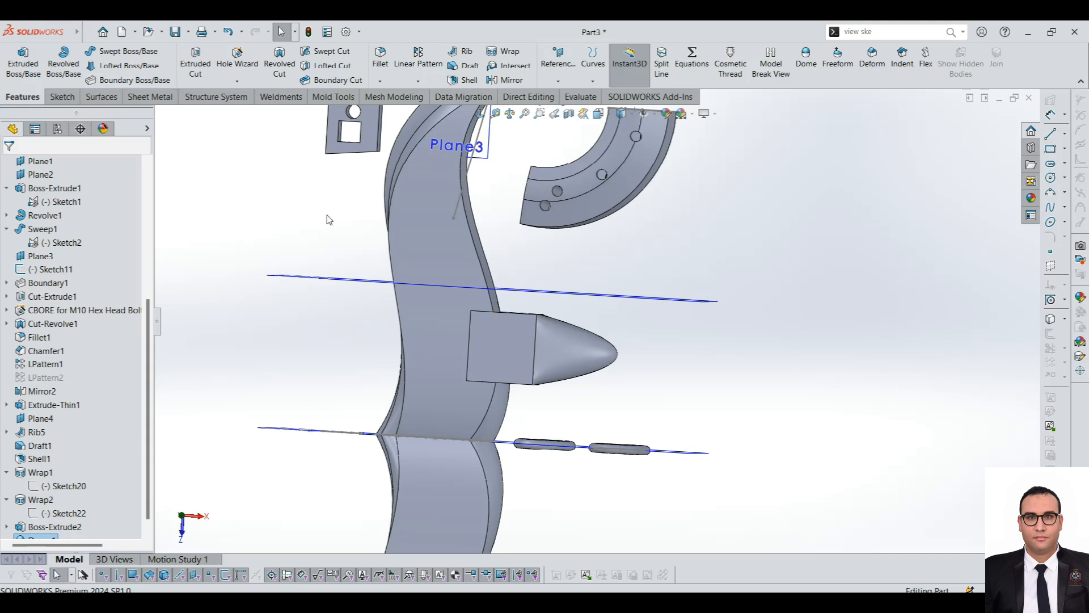
{"action": "left_click", "coordinate": [108, 100]}
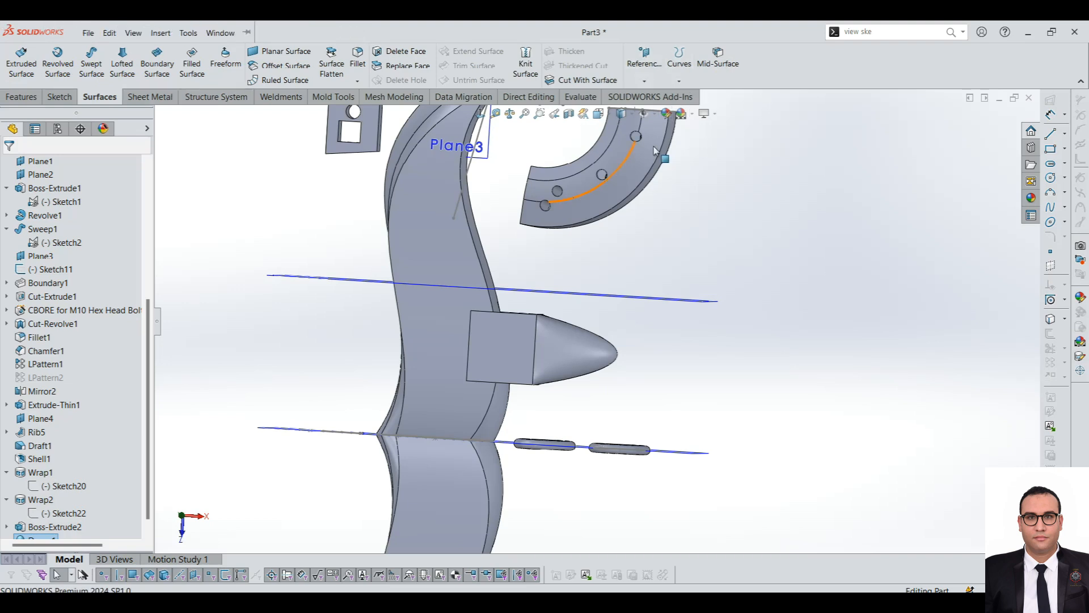
{"action": "left_click", "coordinate": [59, 98]}
{"action": "left_click", "coordinate": [98, 98]}
{"action": "left_click", "coordinate": [66, 96]}
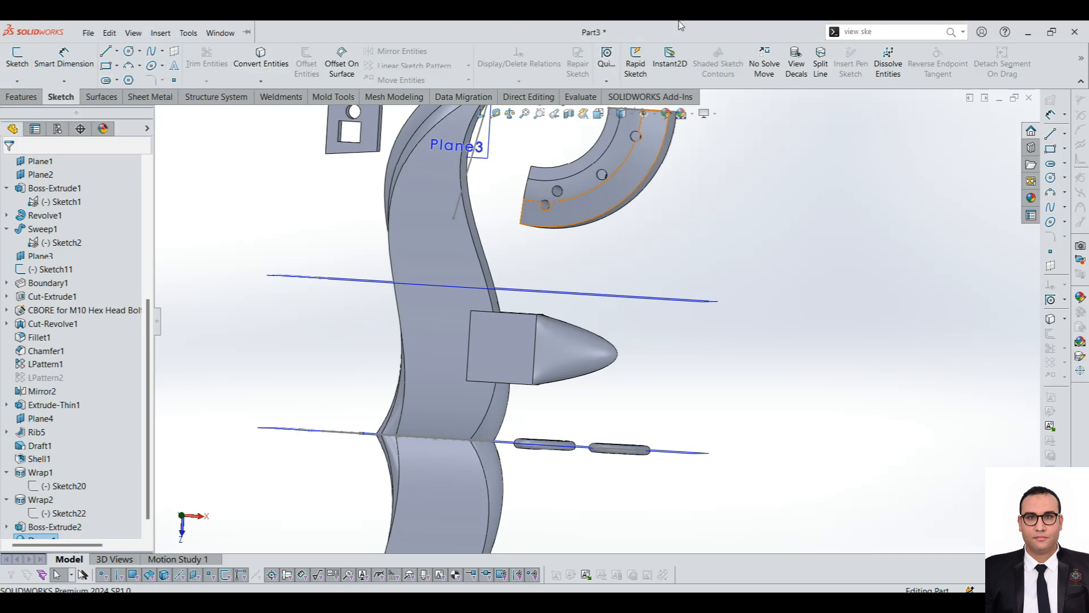
{"action": "left_click", "coordinate": [173, 31]}
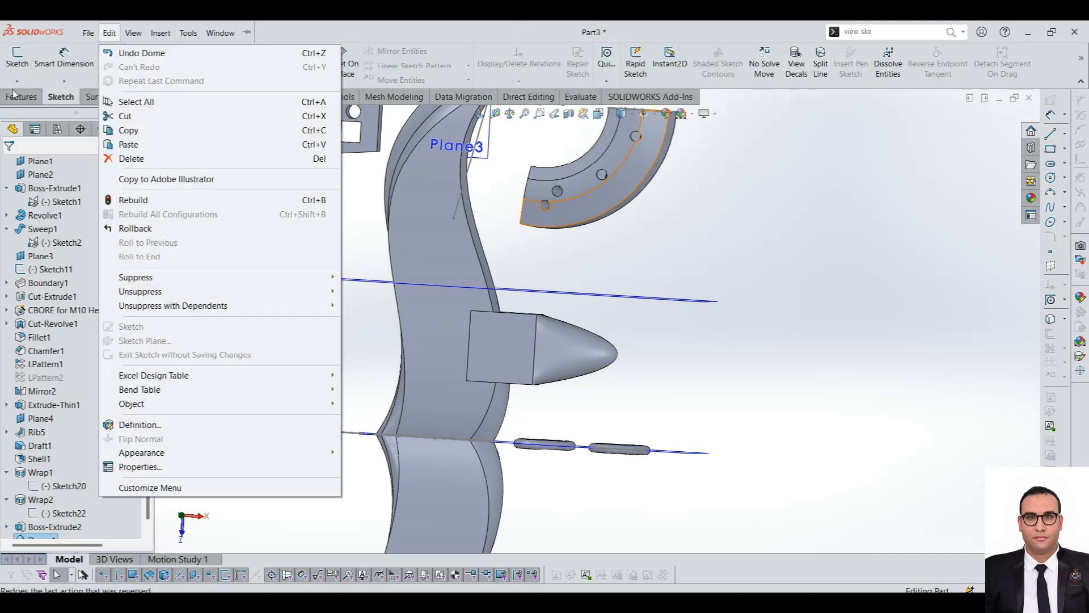
{"action": "left_click", "coordinate": [12, 101]}
{"action": "left_click", "coordinate": [101, 97]}
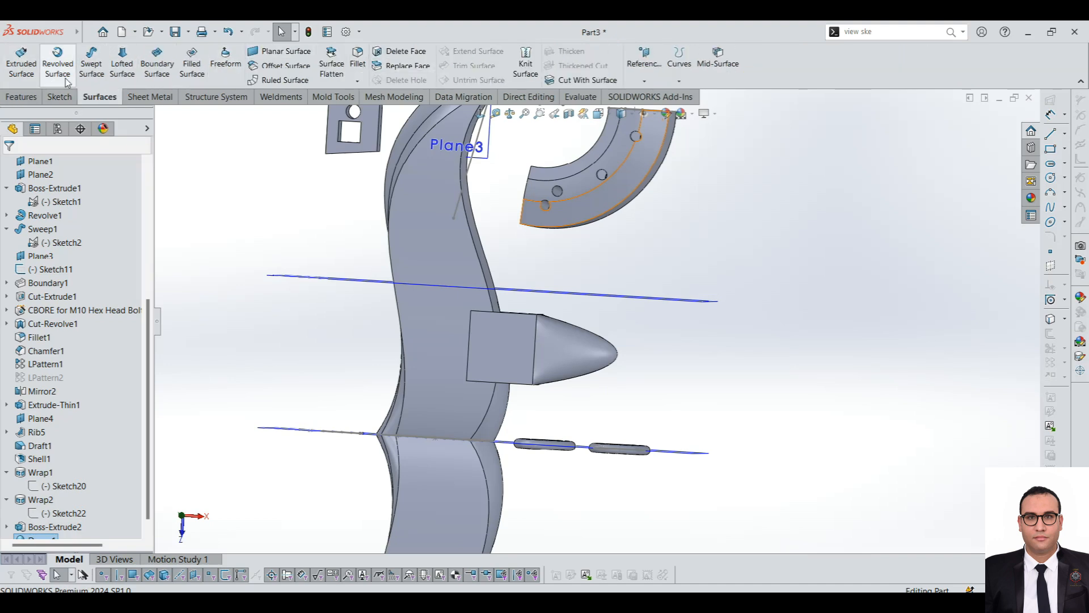
{"action": "scroll", "coordinate": [649, 368], "scroll_direction": "up", "scroll_amount": 6}
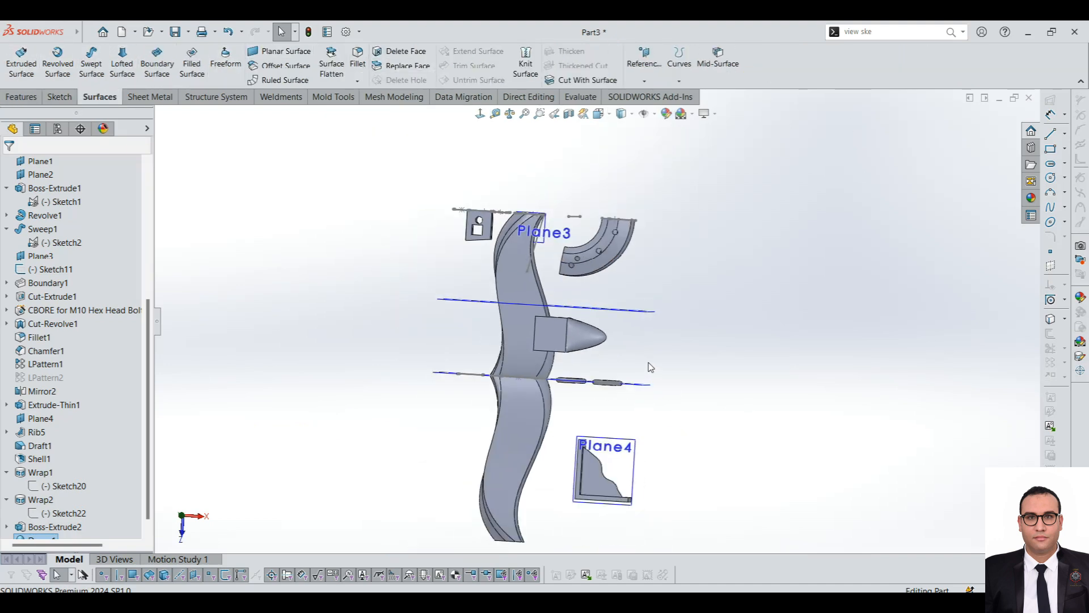
{"action": "scroll", "coordinate": [658, 379], "scroll_direction": "down", "scroll_amount": 4}
{"action": "middle_click_drag", "start_coordinate": [494, 340], "coordinate": [467, 362]}
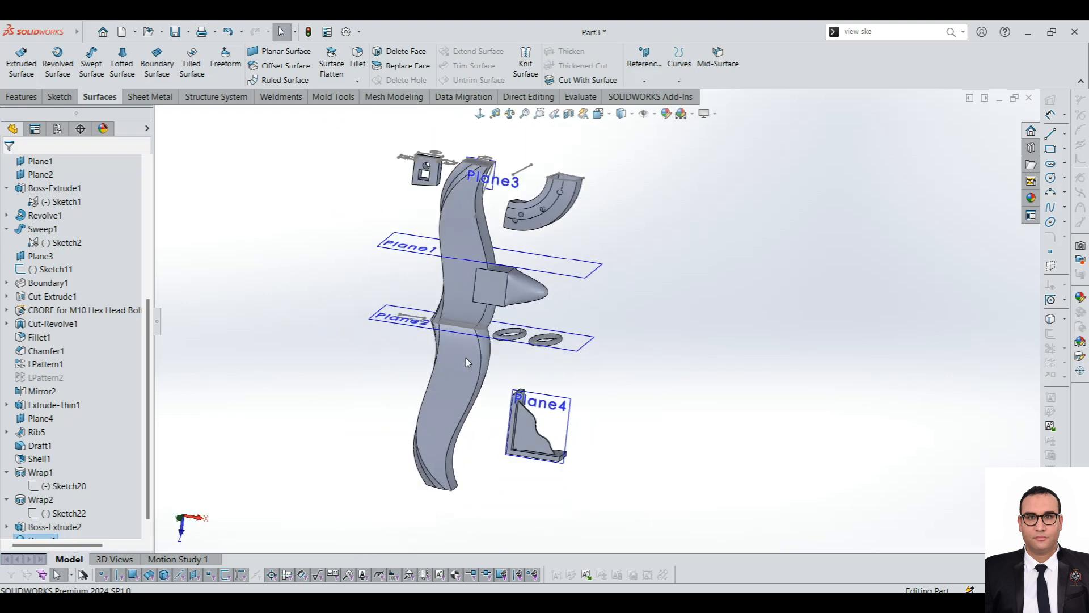